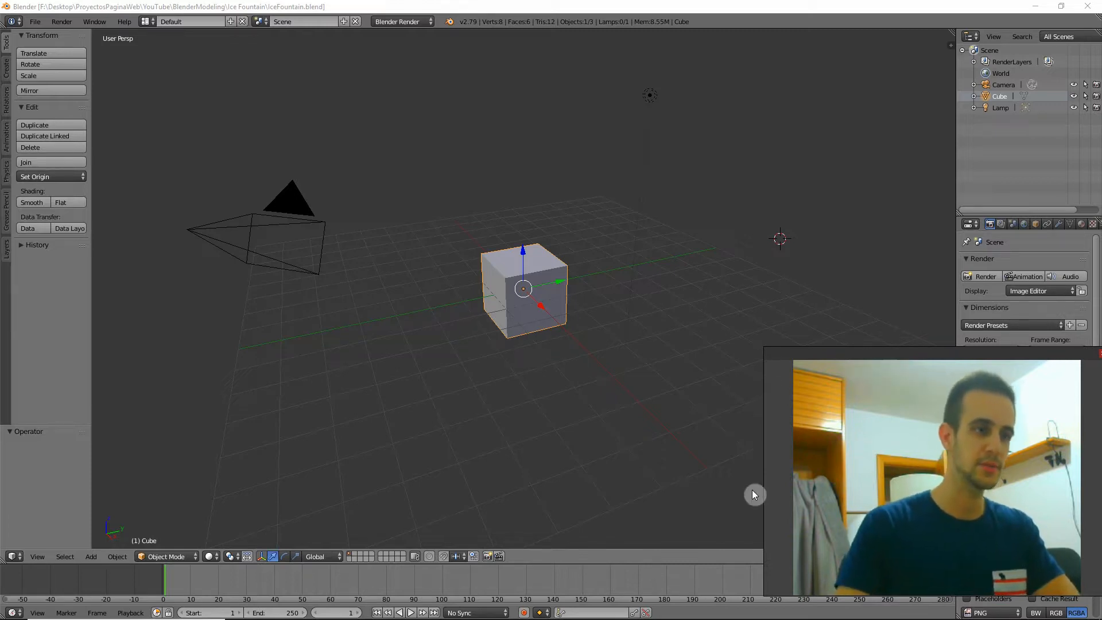
Step: Delete the default cube from the scene
left_click(1057, 391)
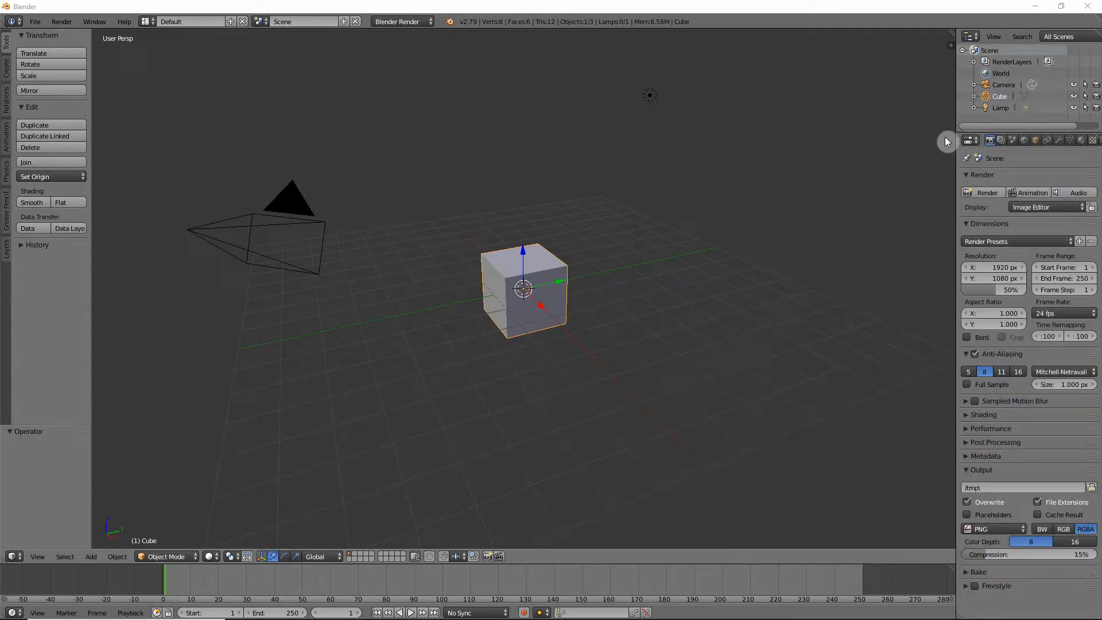
right_click(1002, 96)
left_click(980, 101)
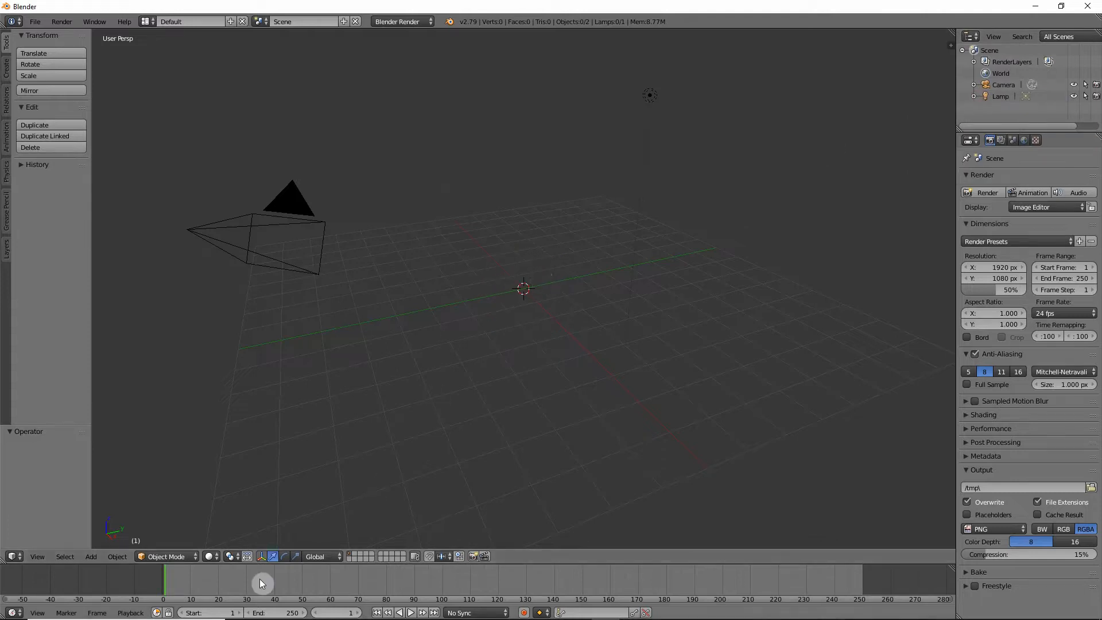
Step: Search the add-ons in the user preferences for "extra" and enable Add Mesh: Extra Objects
left_click(33, 23)
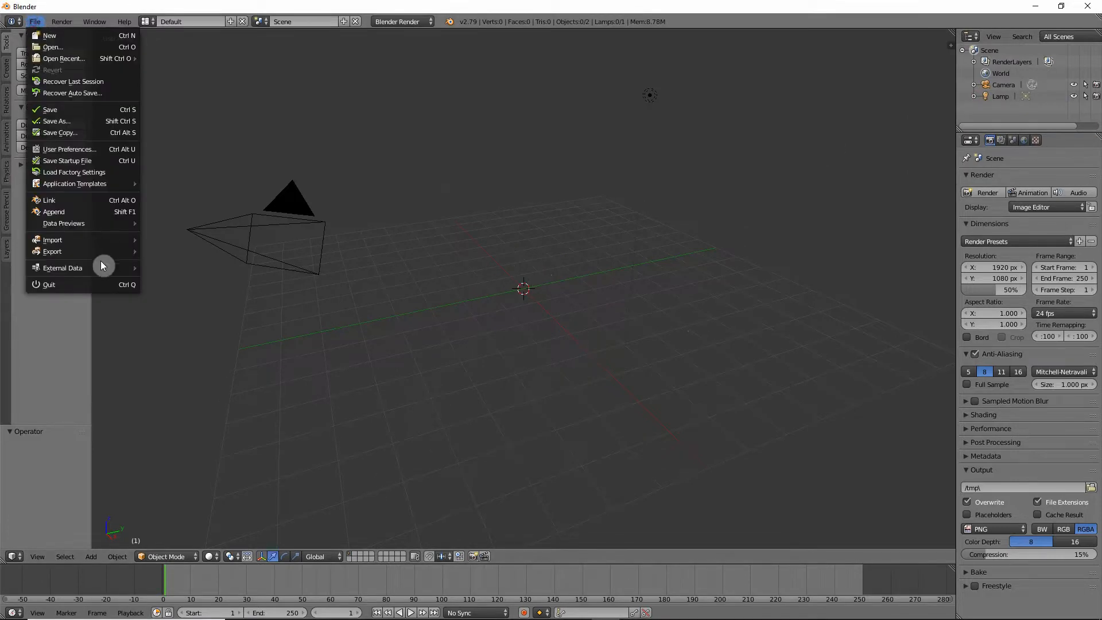
left_click(75, 150)
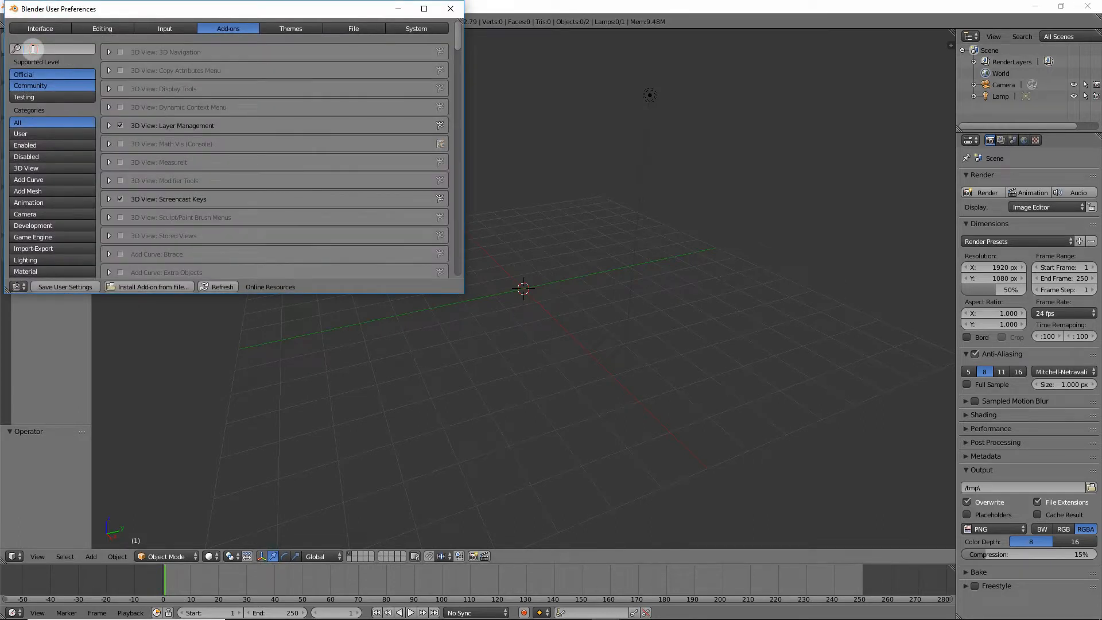
type("extra")
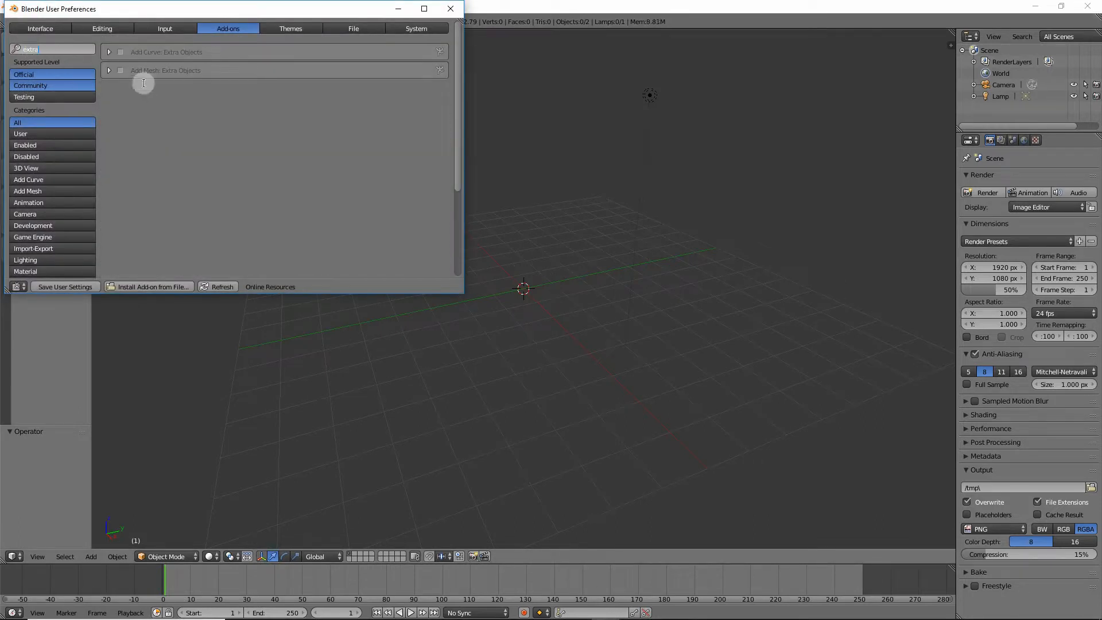
key("Return")
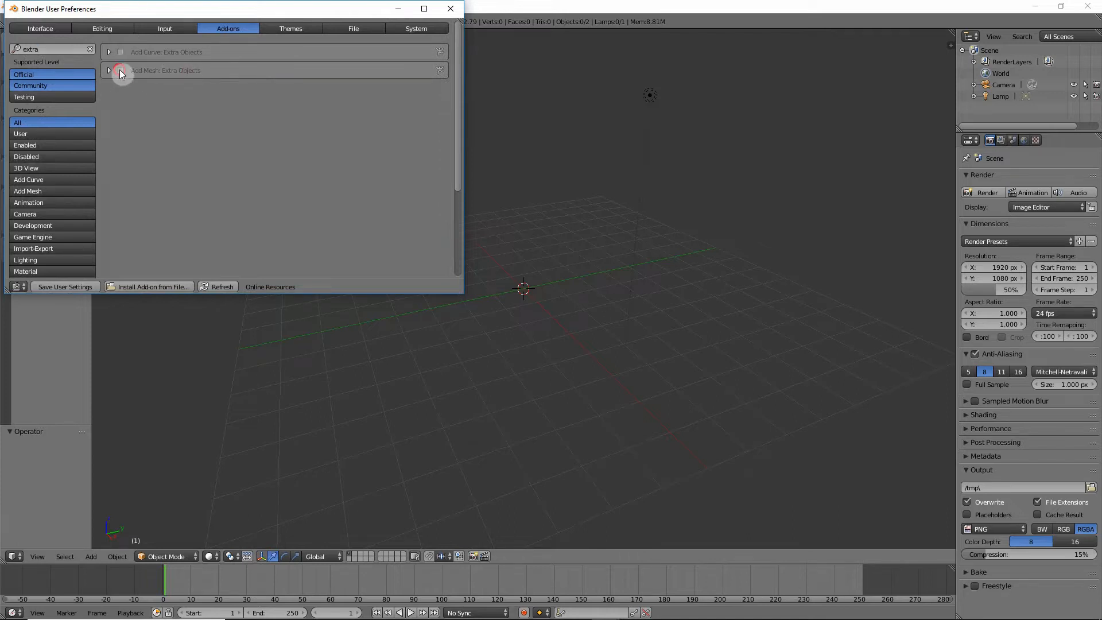
left_click(451, 8)
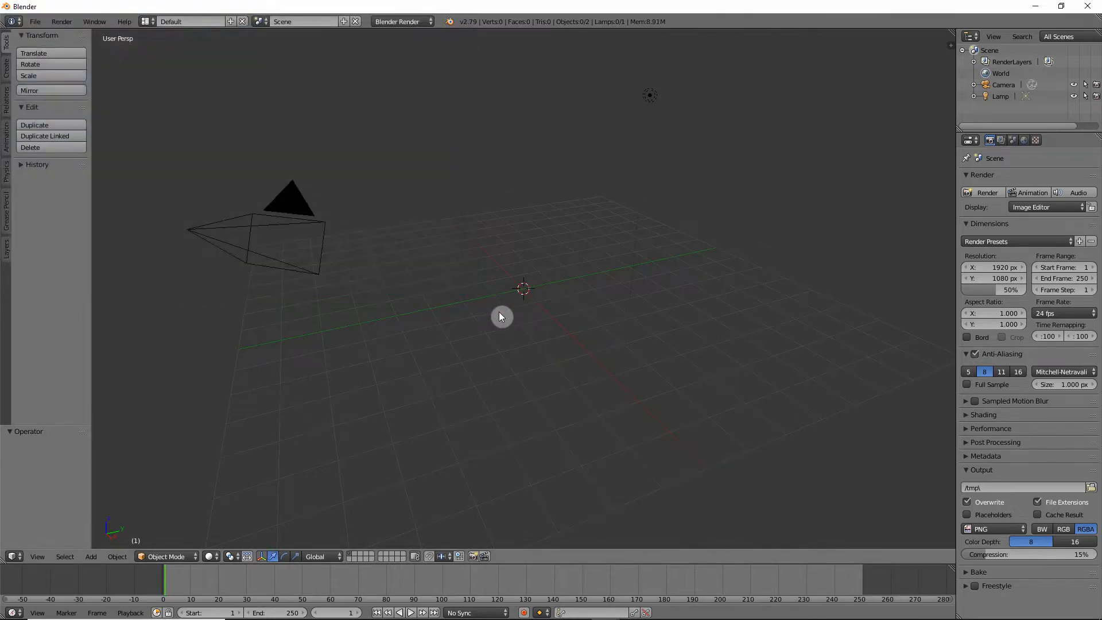
Step: Add a Gem mesh from the extra diamond shapes and reset its location to the world origin
key("shift+a")
mouse_move(557, 388)
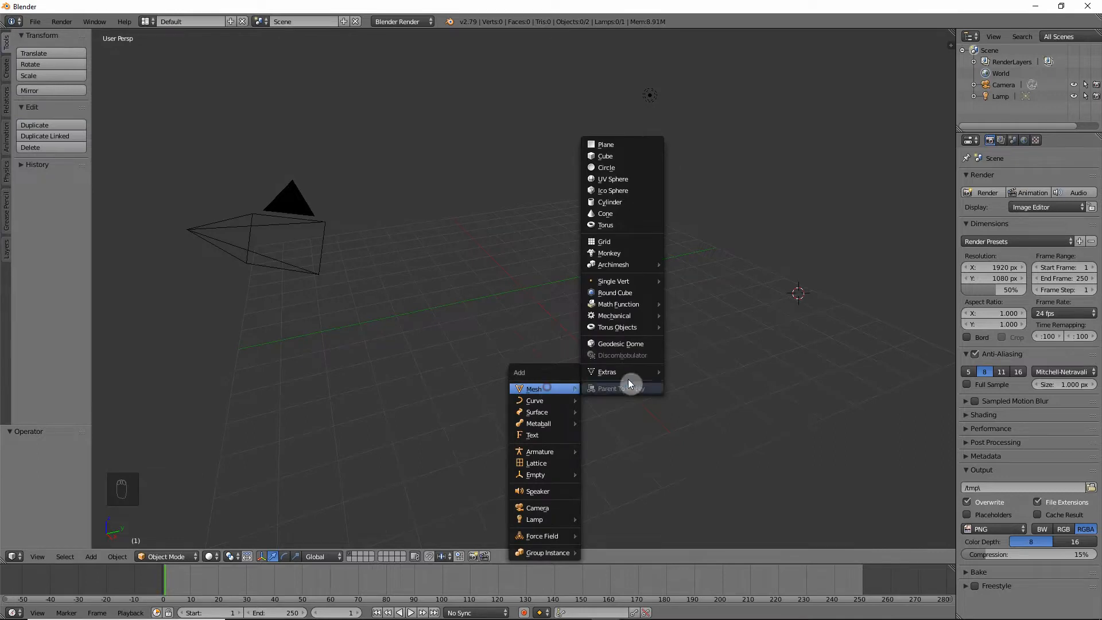
mouse_move(629, 372)
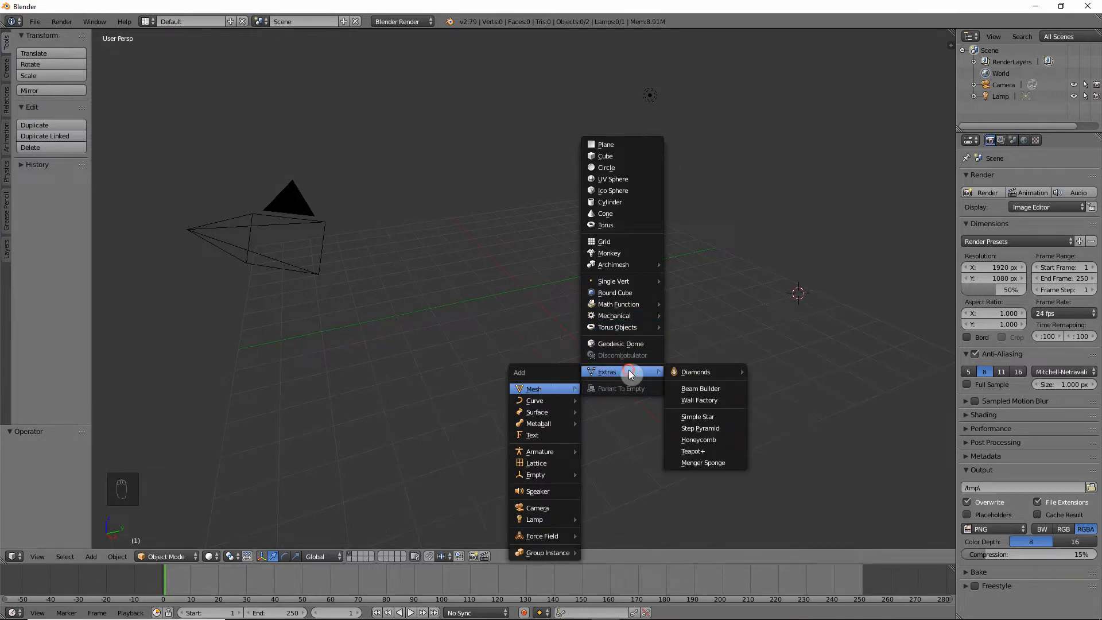
mouse_move(701, 372)
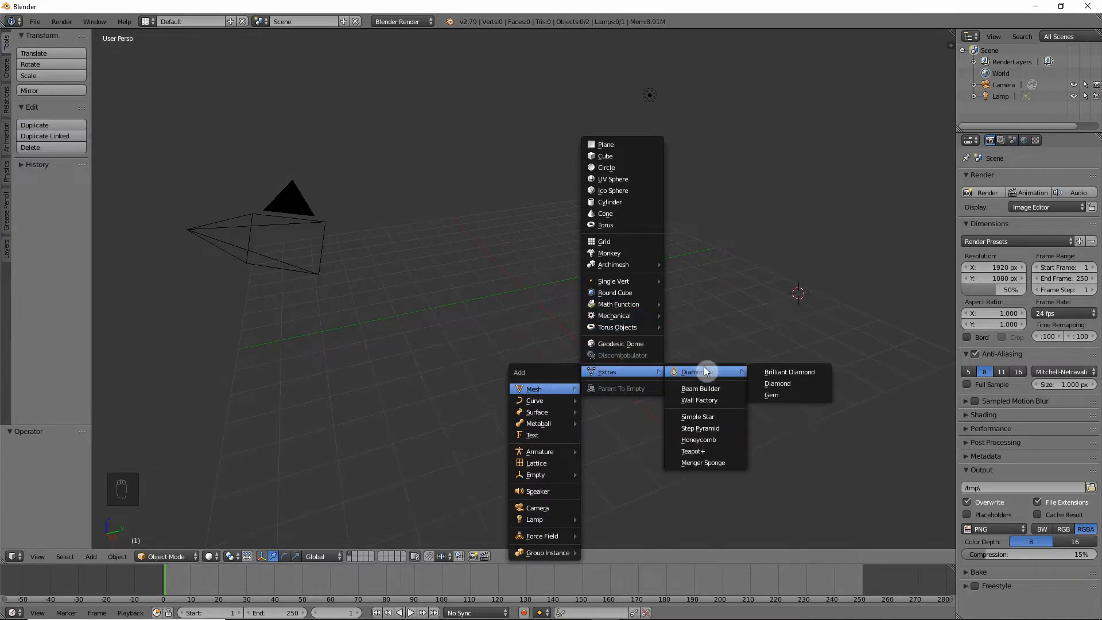
left_click(785, 395)
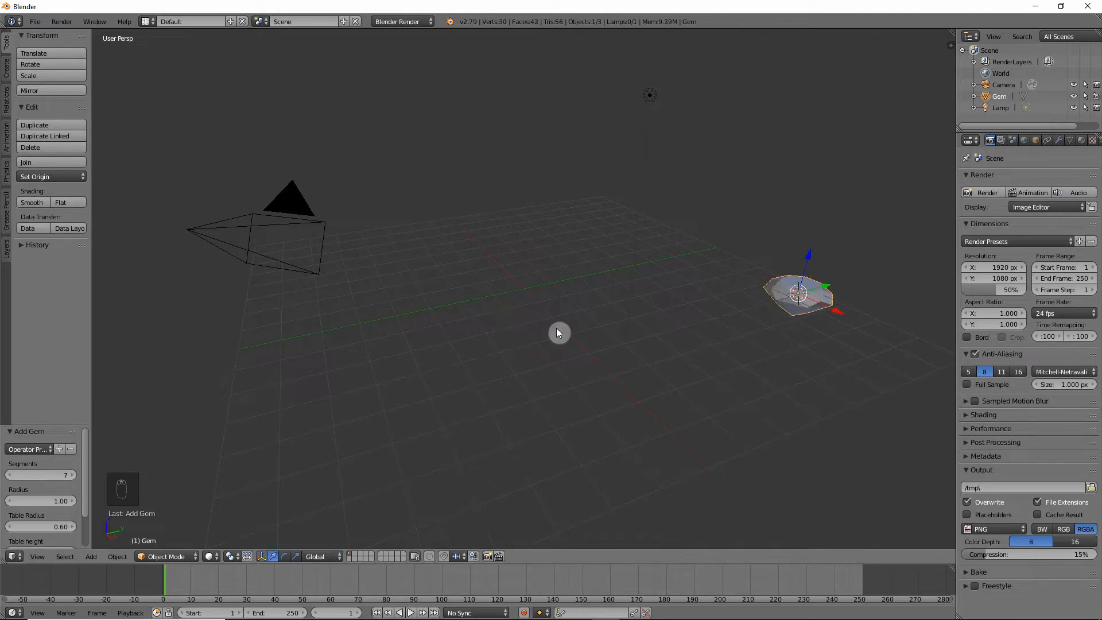
key("alt+g")
scroll(520, 372, "up", 5)
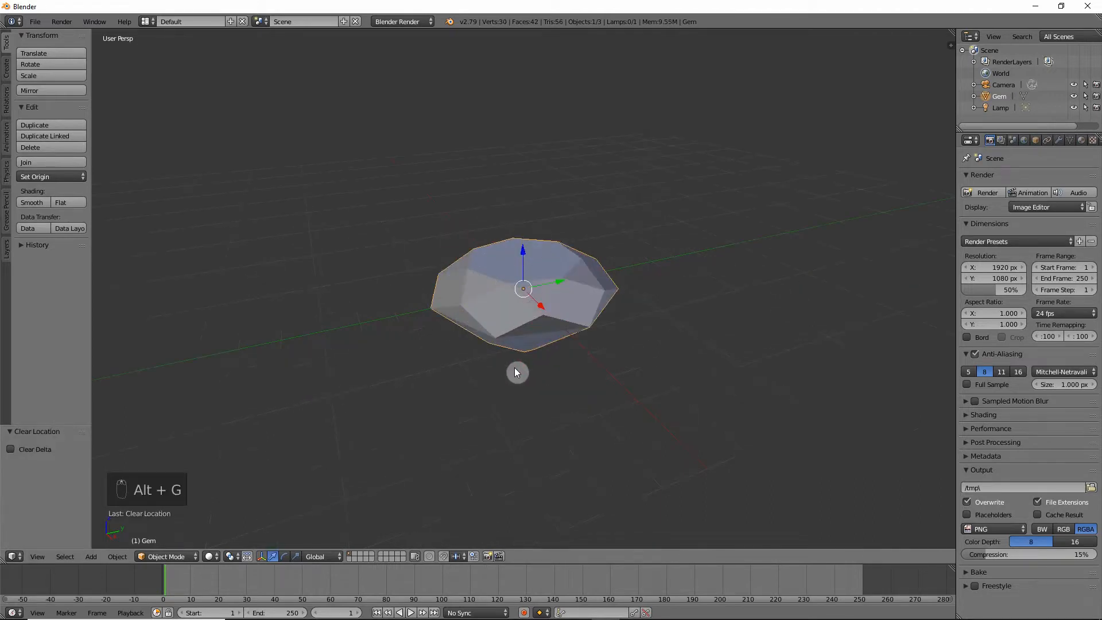
Step: Rotate the gem 180° about the global Y axis so that its point faces up
key("KP_5")
key("KP_1")
key("r")
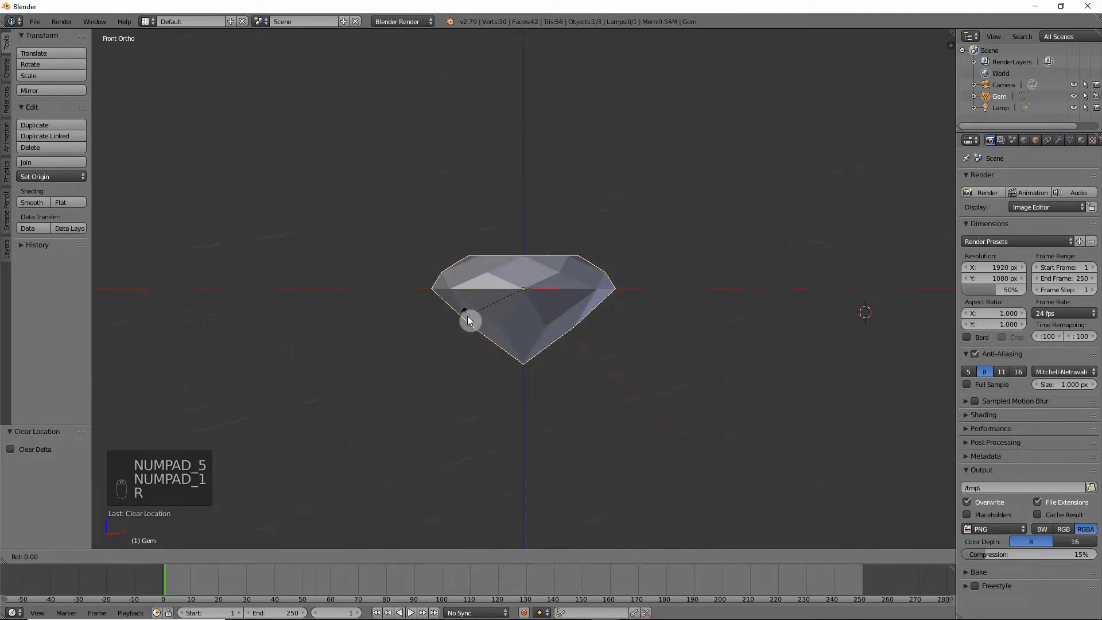
type("y")
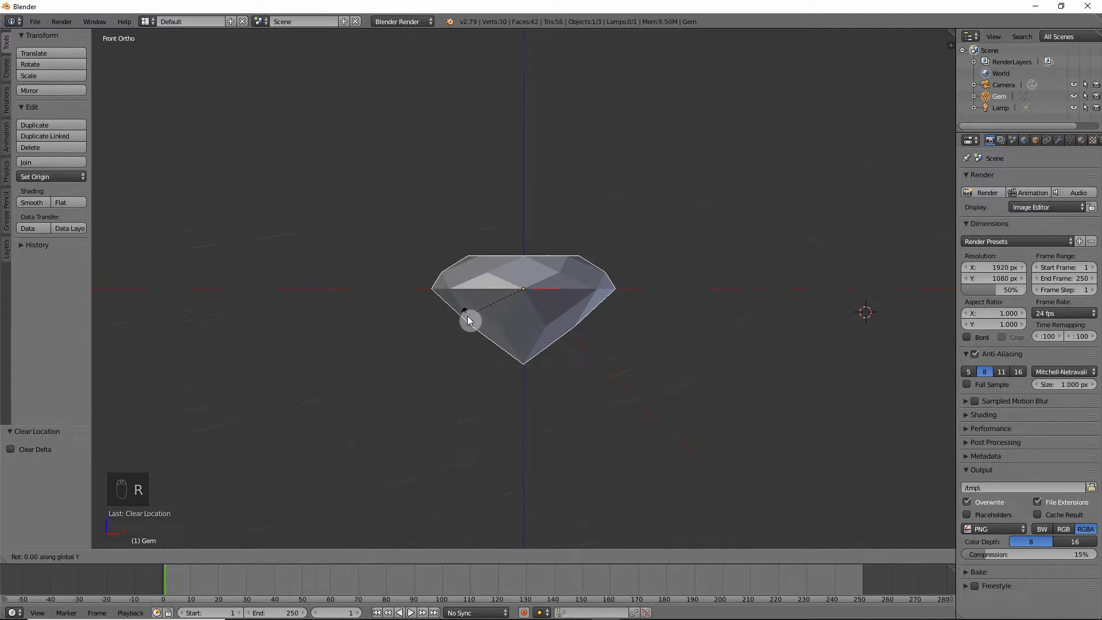
type("180")
key("Return")
middle_click_drag(468, 320, 530, 314)
key("KP_5")
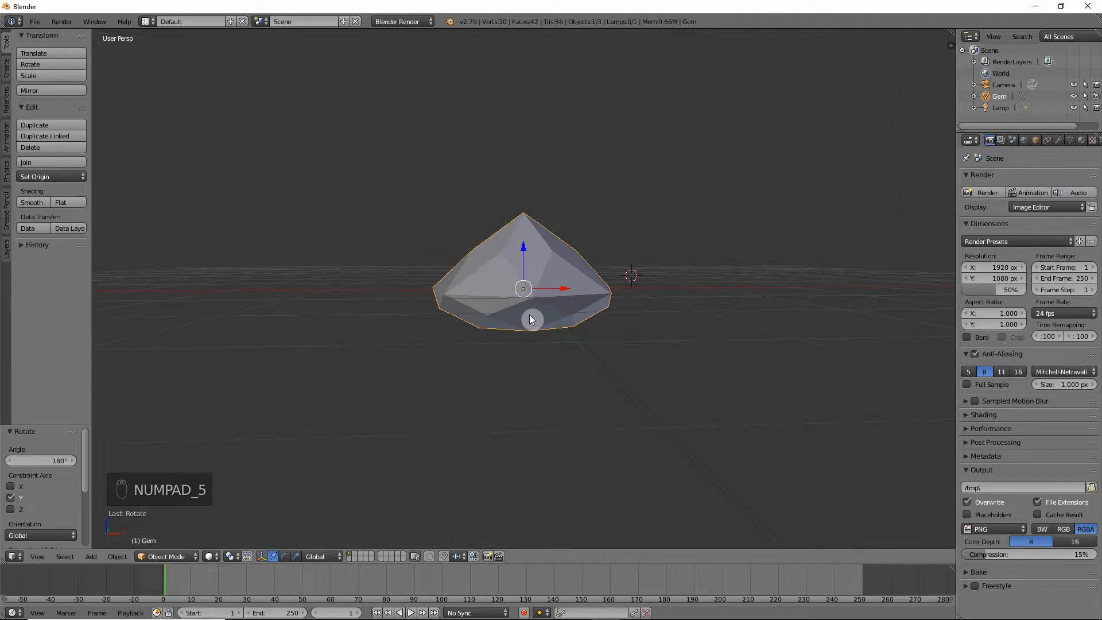
Step: Raise the gem about 0.37 units along the Z axis in the front orthographic view
key("KP_5")
key("KP_1")
left_click_drag(523, 245, 523, 212)
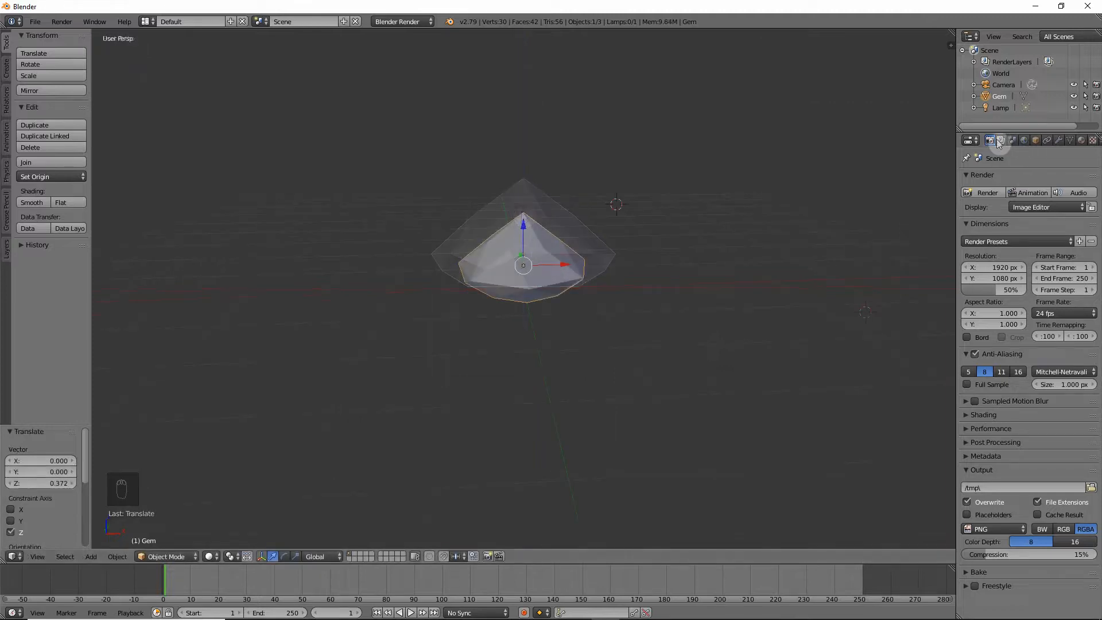
Step: Set the scene's length units to Metric
left_click(1011, 140)
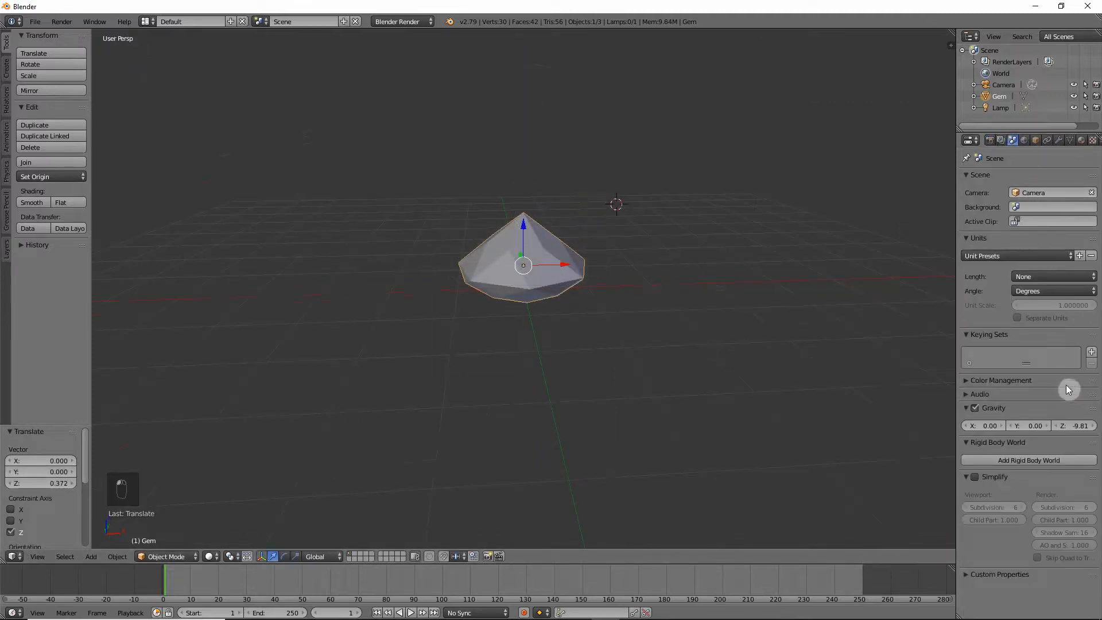
left_click(1028, 277)
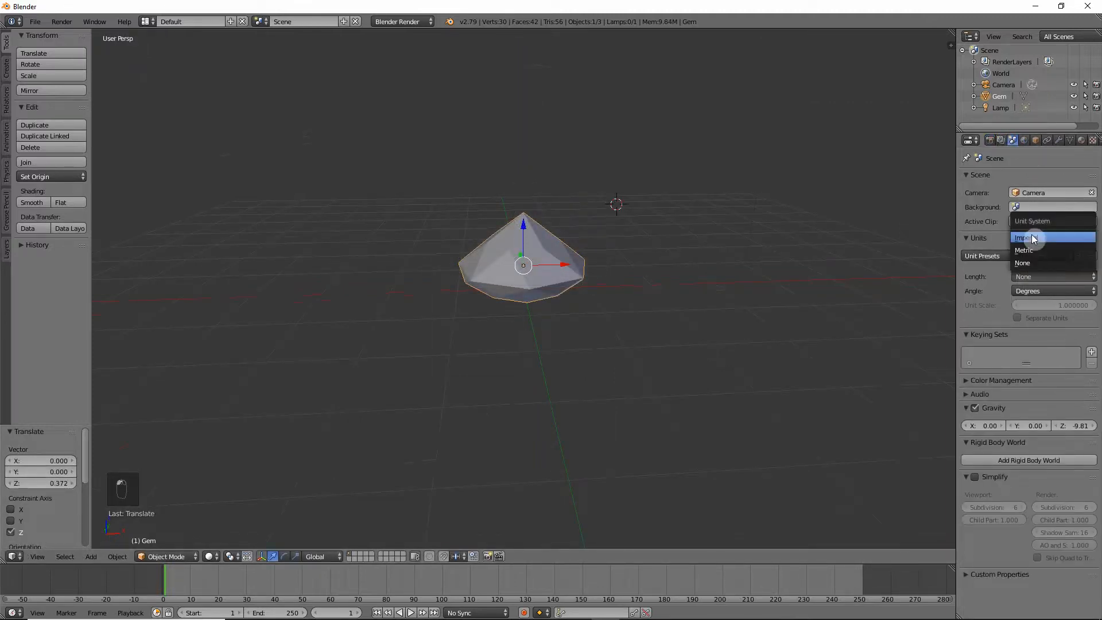
left_click(1028, 248)
Step: Scale the gem by about 0.51 in X and Y and by about 0.8 along Z
key("s")
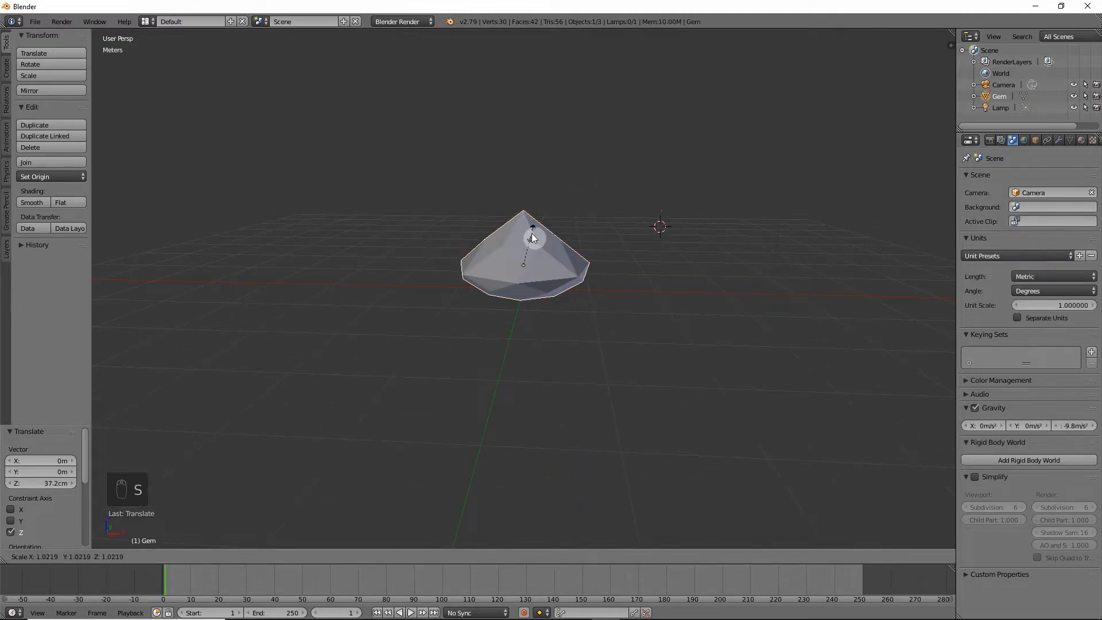
key("shift+z")
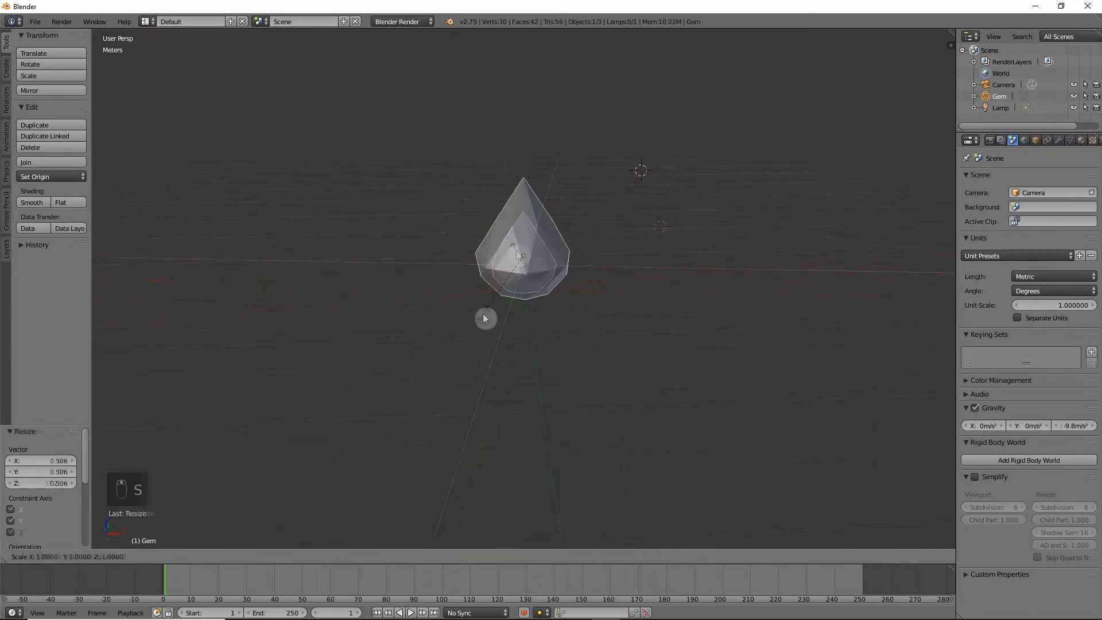
key("z")
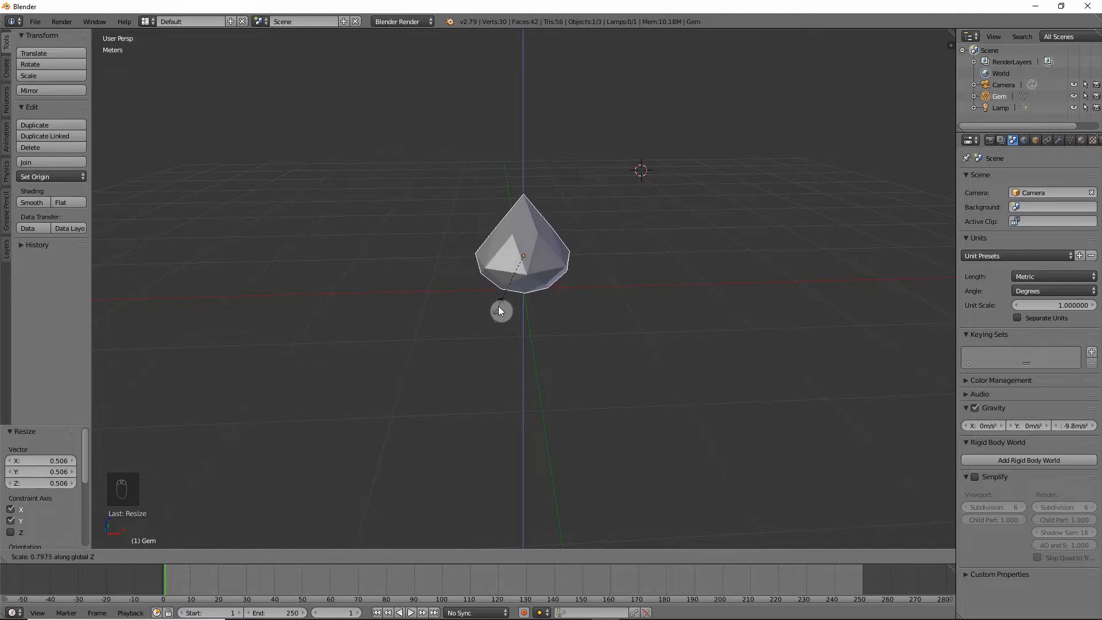
left_click(499, 305)
key("KP_5")
key("KP_1")
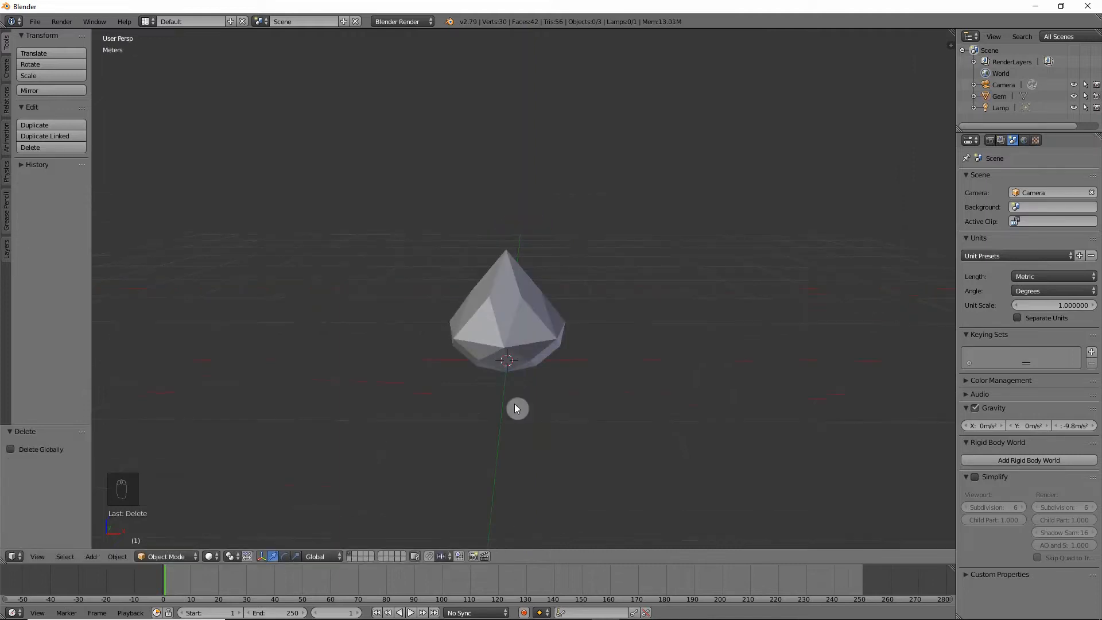
Step: Add a cylinder mesh with 5 vertices at the 3D cursor
key("shift+a")
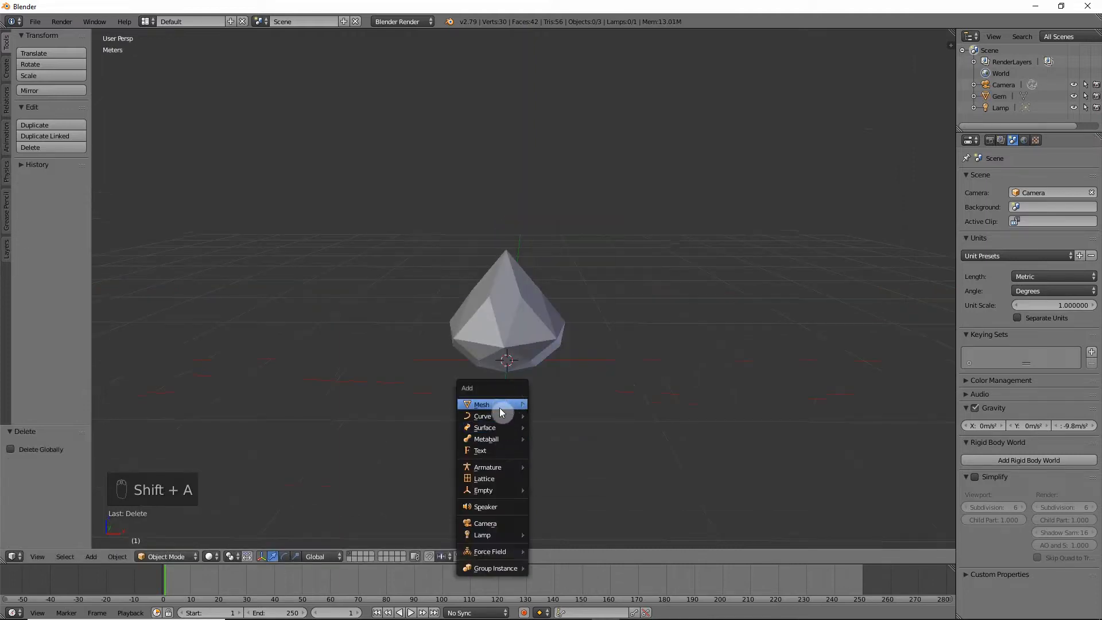
mouse_move(497, 405)
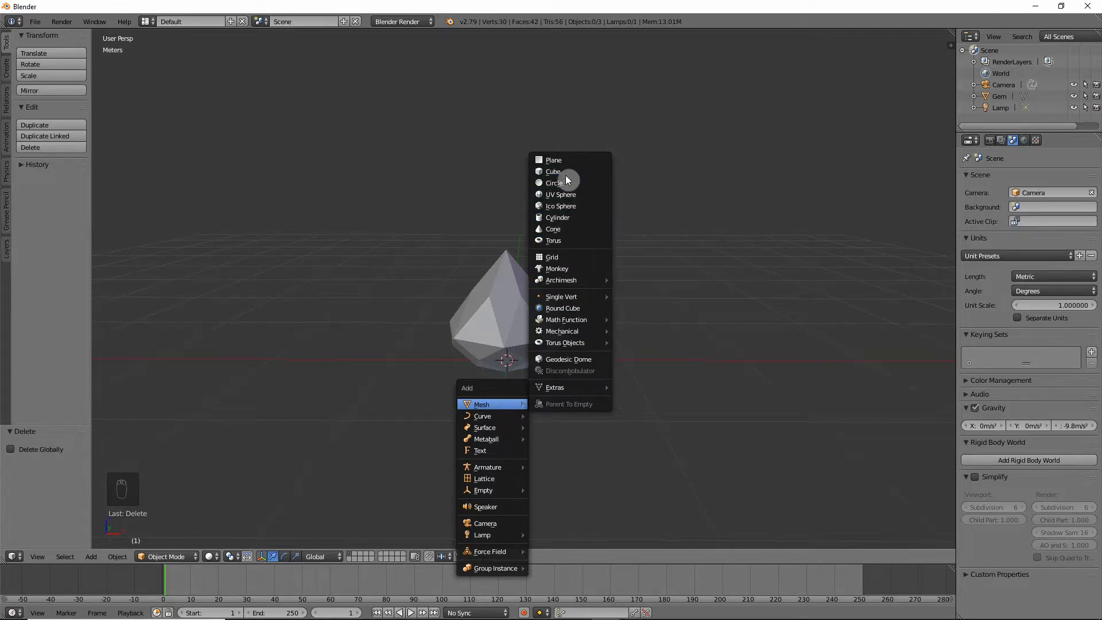
left_click(561, 217)
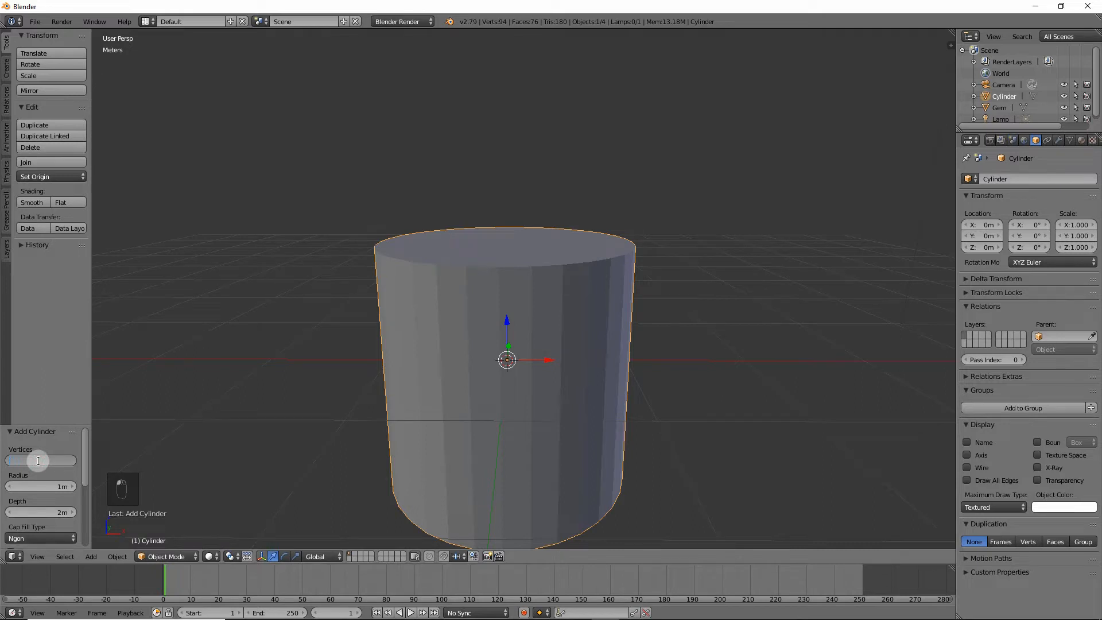
type("5")
key("Return")
Step: Scale the five-sided cylinder uniformly to about 0.36 and position it vertically so its base rests on the ground plane
key("KP_5")
key("KP_1")
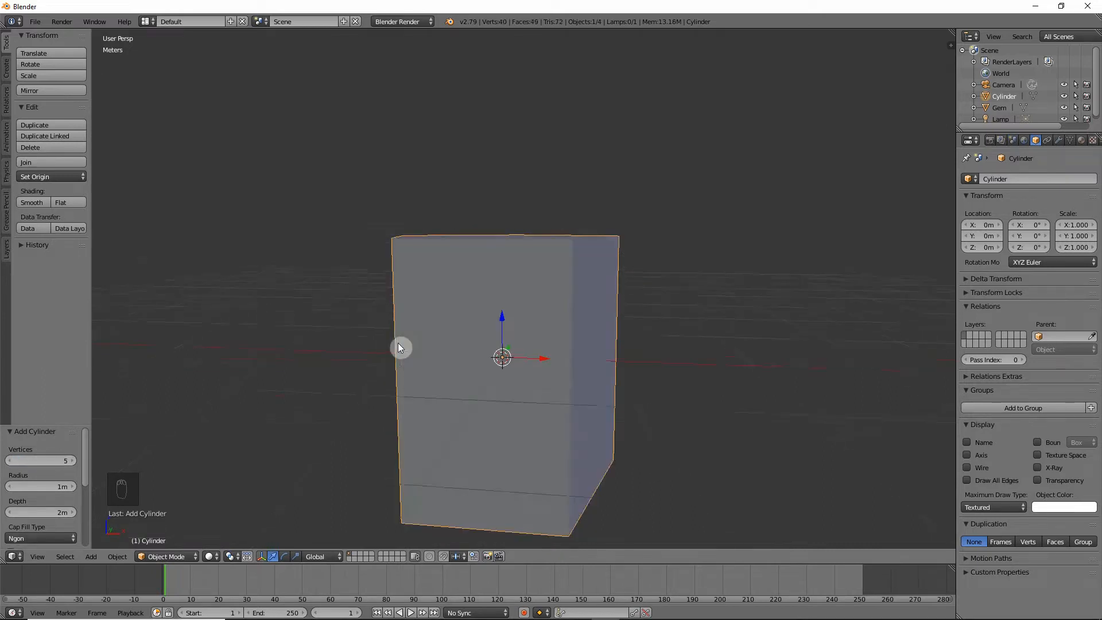
left_click_drag(511, 311, 515, 195)
key("s")
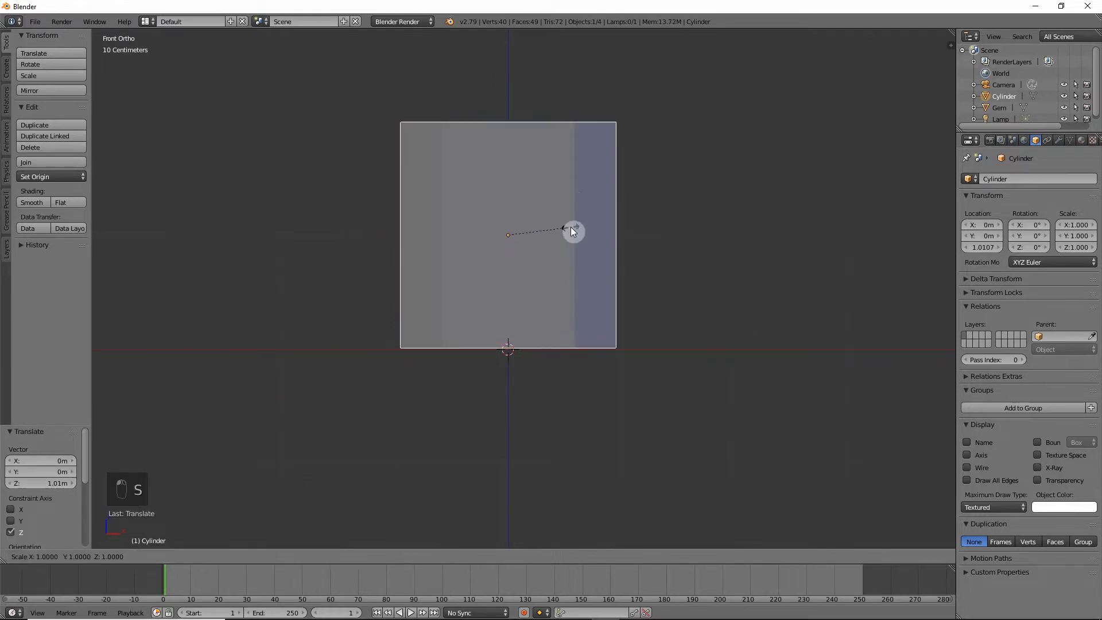
left_click(531, 233)
left_click_drag(512, 215, 508, 266)
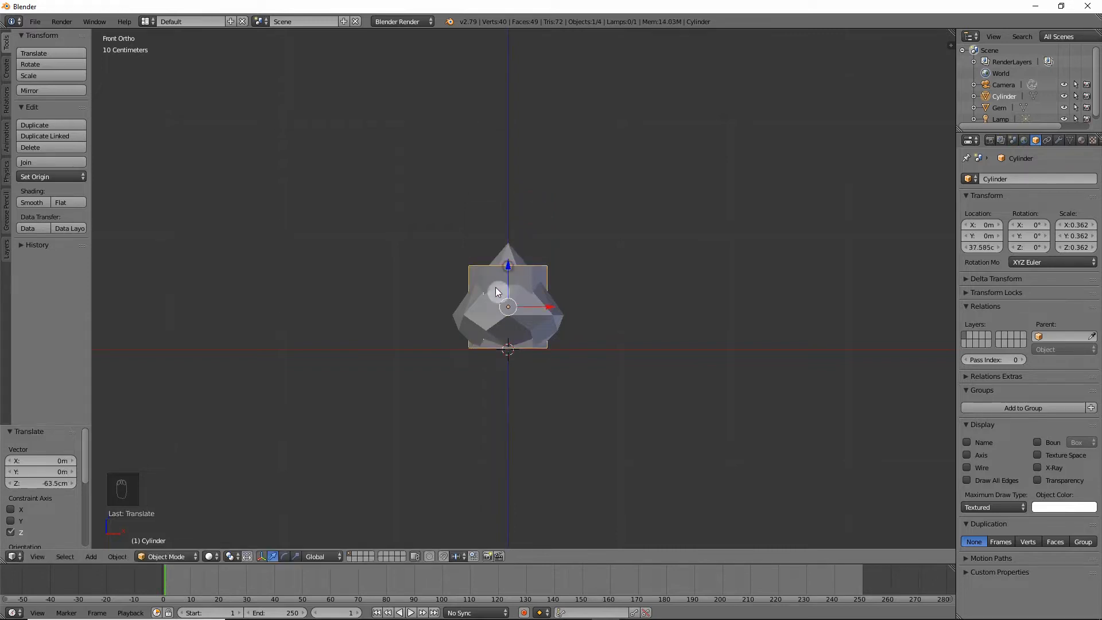
Step: Turn on X-Ray display for the cylinder and scale it by about 0.37 in X and Y only
left_click(1036, 467)
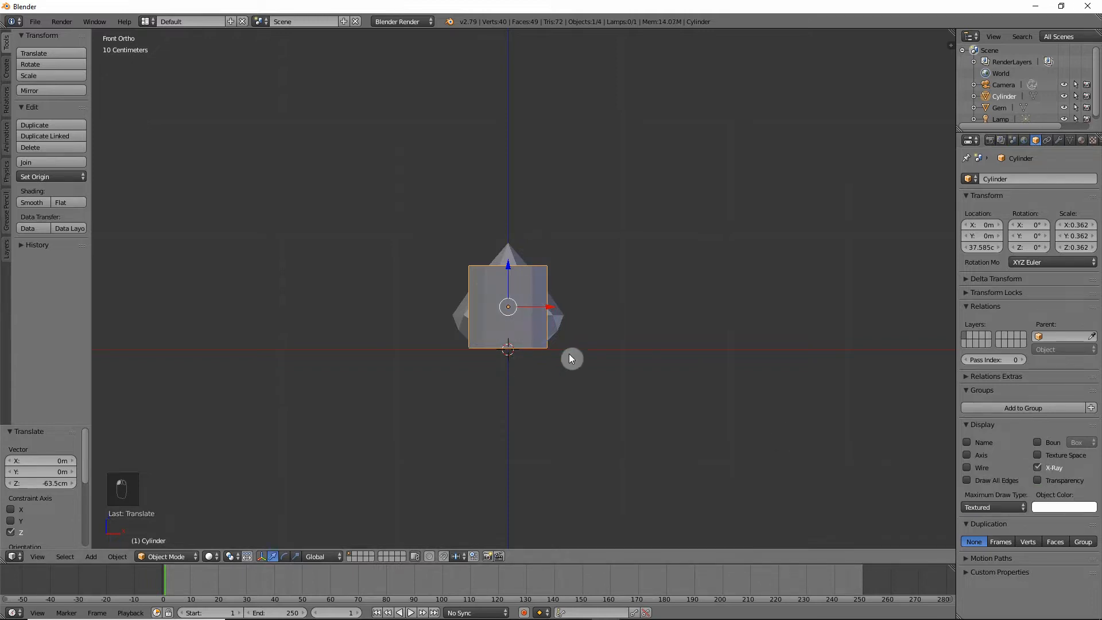
mouse_move(519, 321)
middle_mouse_down()
mouse_move(466, 347)
mouse_move(528, 337)
mouse_move(516, 338)
middle_mouse_up()
key("KP_1")
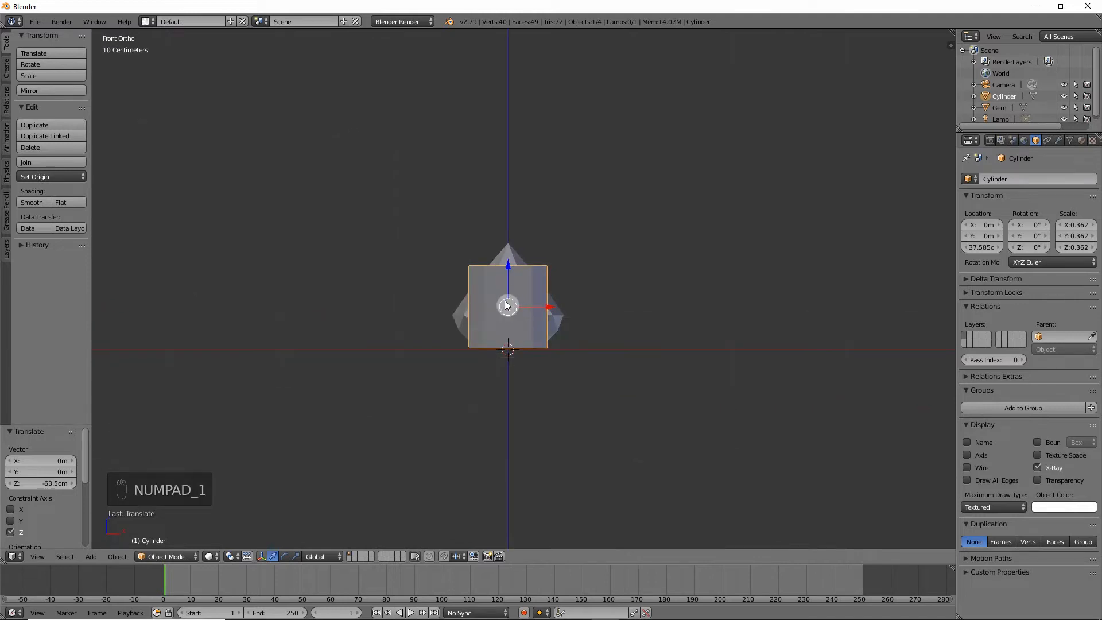
key("s")
key("shift+z")
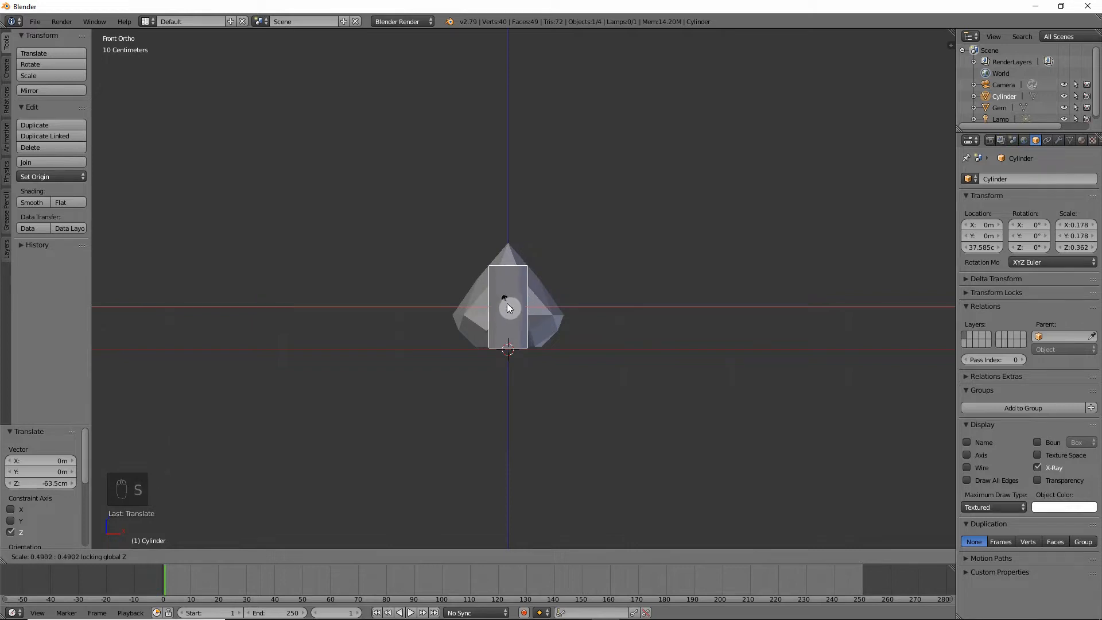
left_click(511, 307)
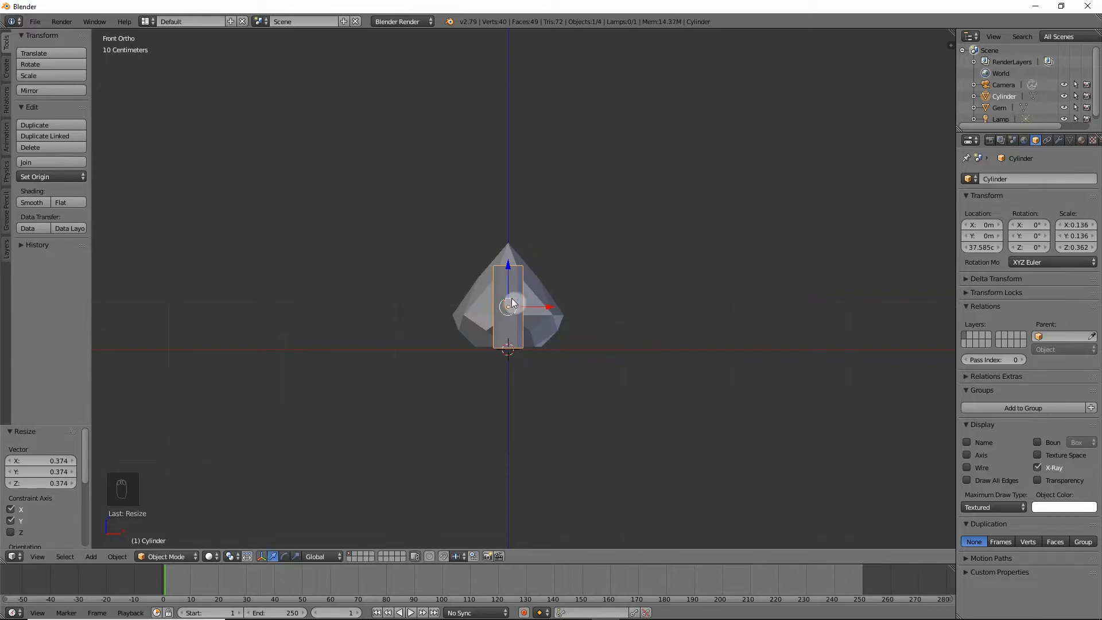
Step: Set the cylinder's origin to the 3D cursor and scale it uniformly by about 0.72 from its base
key("ctrl+alt+shift+c")
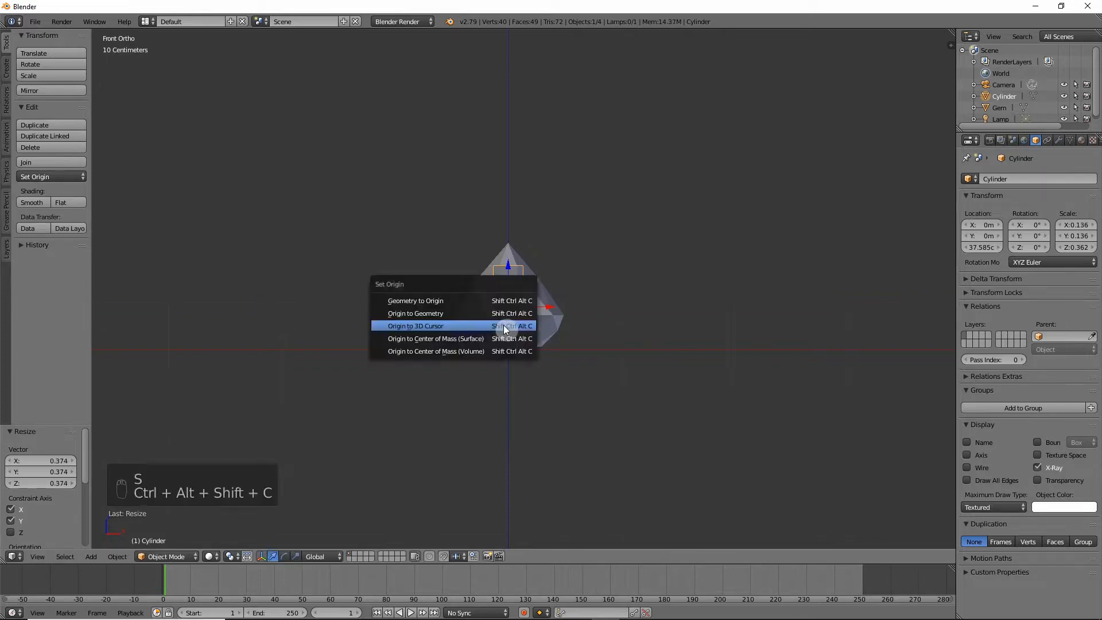
left_click(439, 323)
key("KP_1")
key("s")
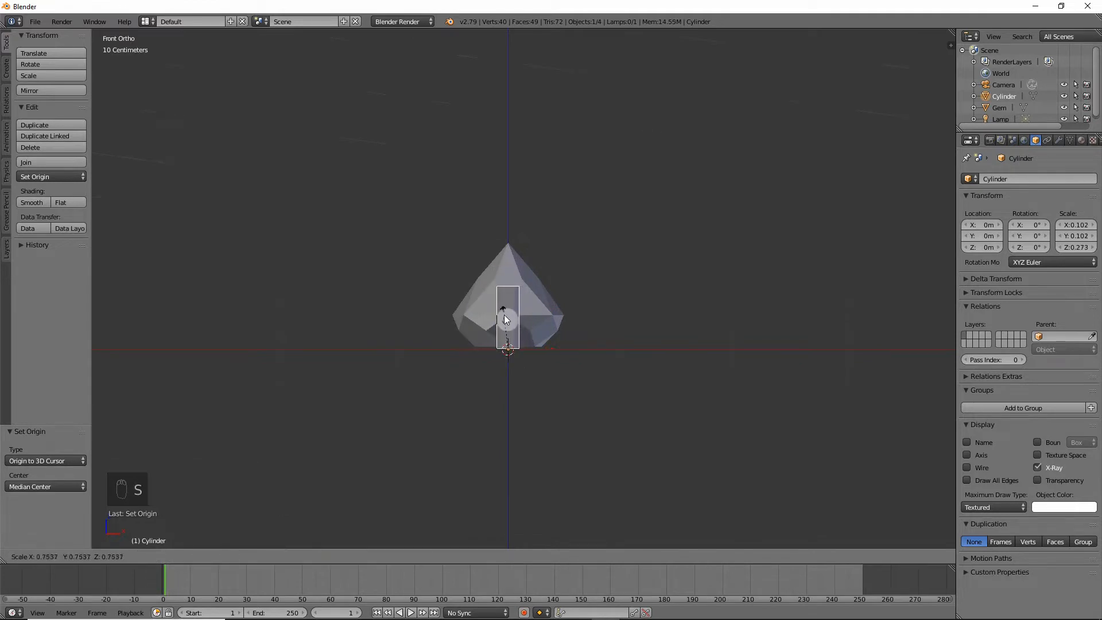
left_click(505, 322)
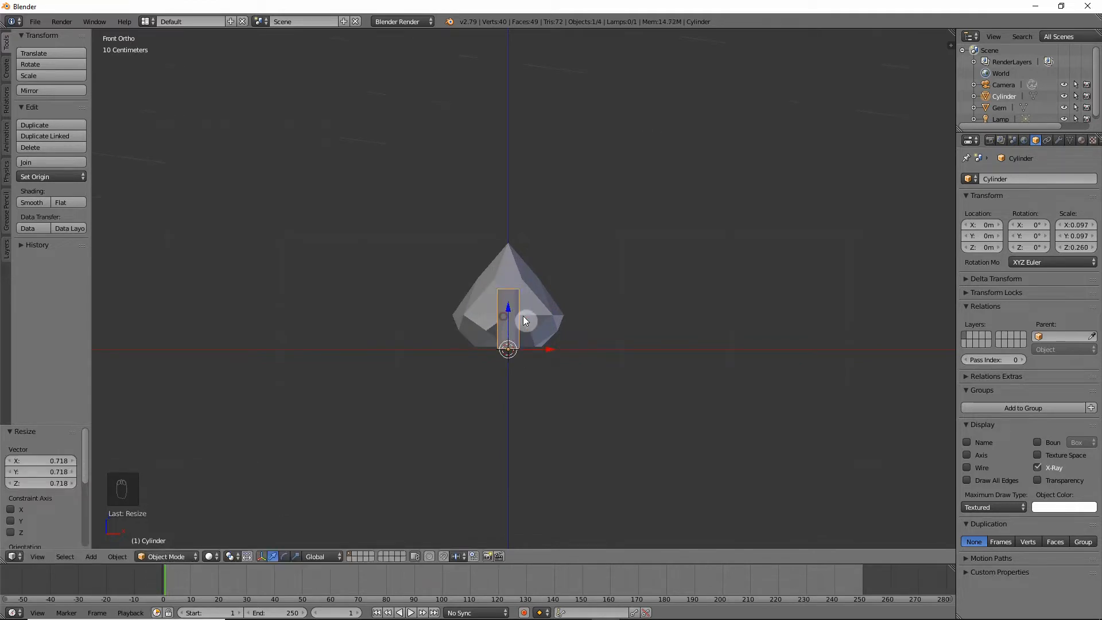
Step: Scale the five-sided cylinder by about 0.71 in X and Y only
middle_click_drag(525, 319, 500, 365)
key("KP_5")
key("KP_1")
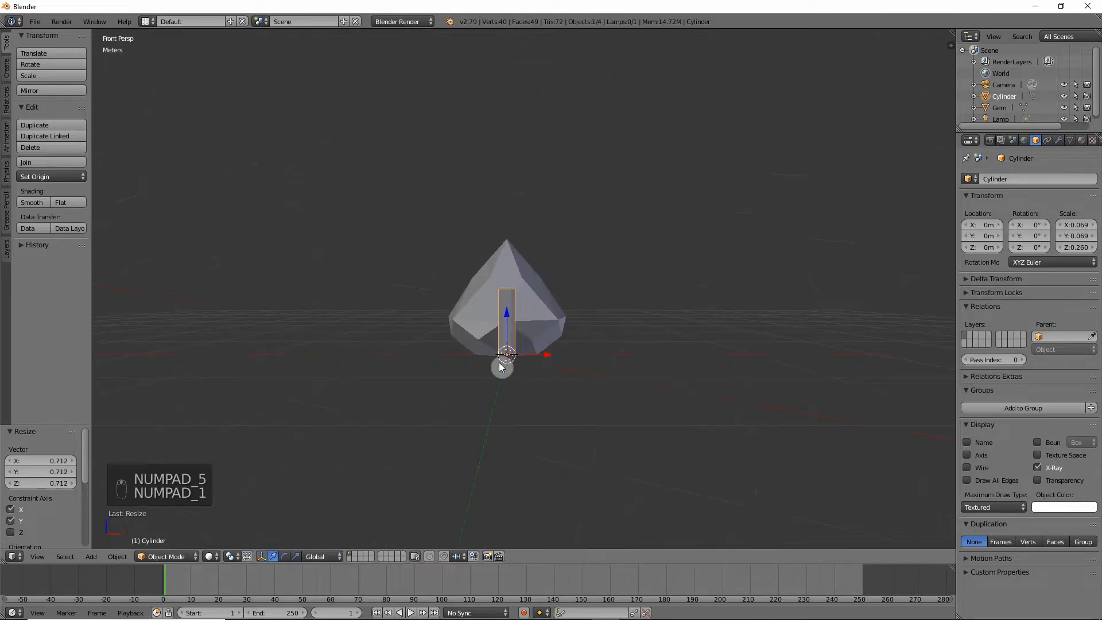
middle_click_drag(536, 328, 486, 379)
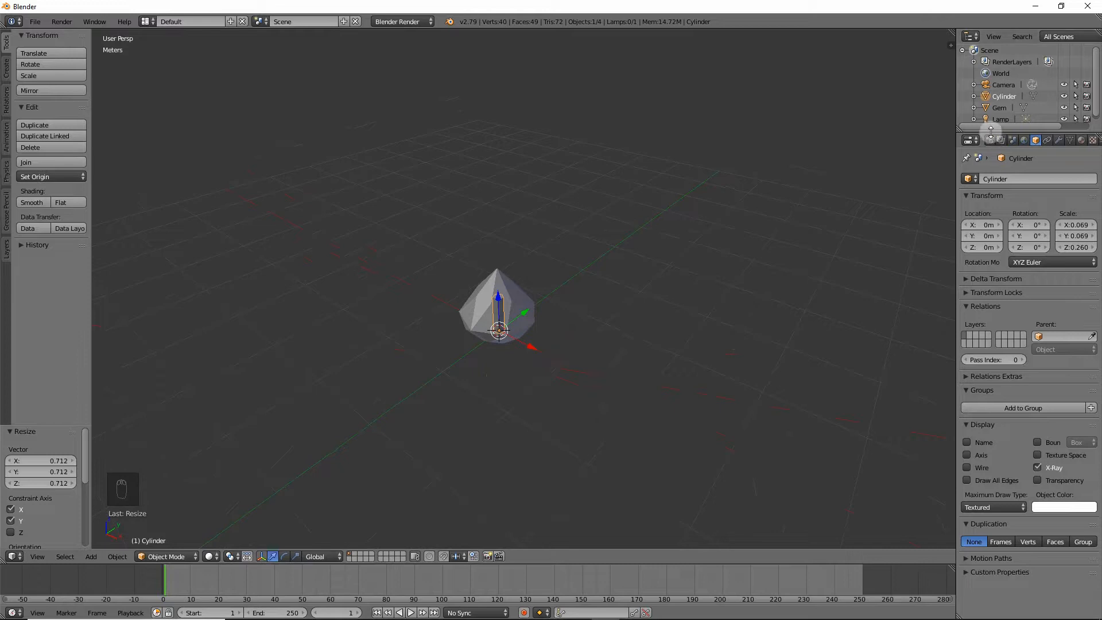
Step: Add a Plain Axes empty at the 3D cursor and rename it Crystals
left_click_drag(991, 131, 987, 192)
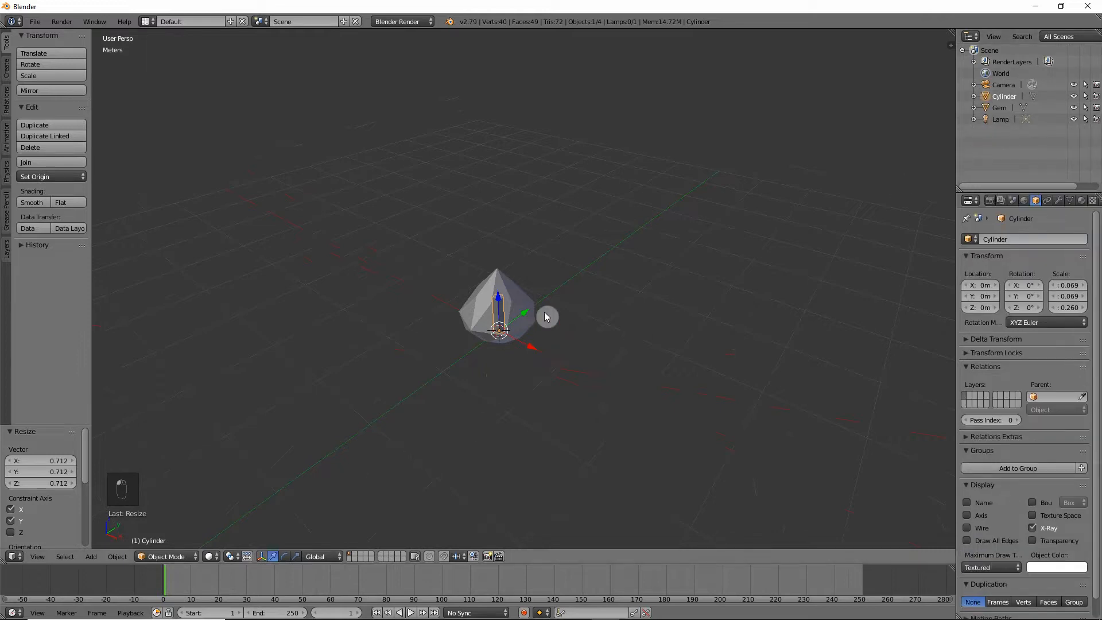
key("shift+a")
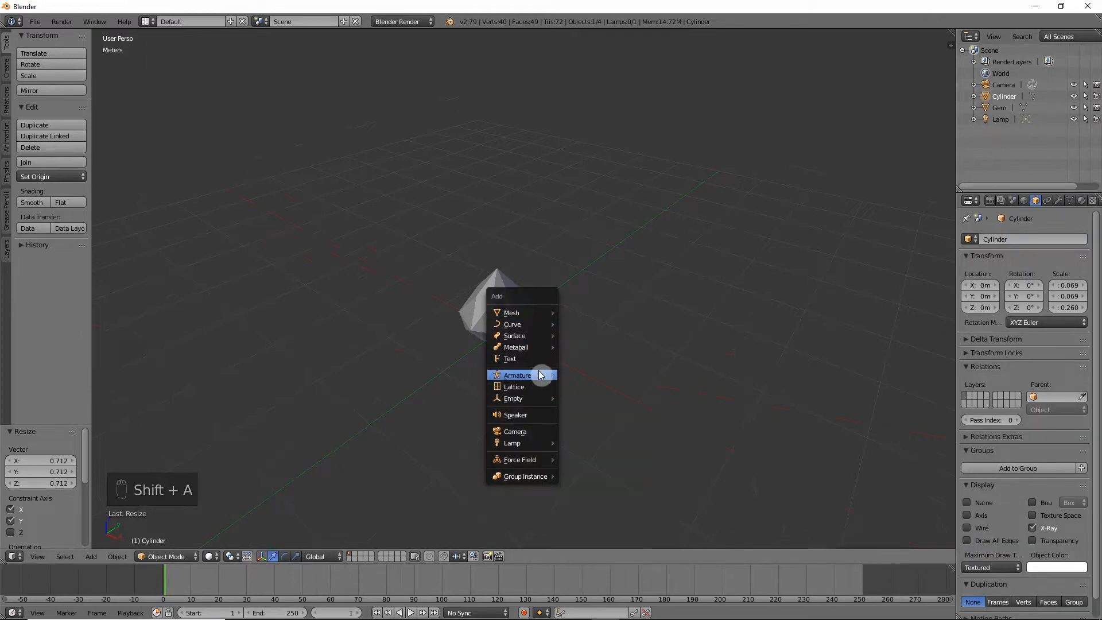
mouse_move(532, 399)
left_click(595, 398)
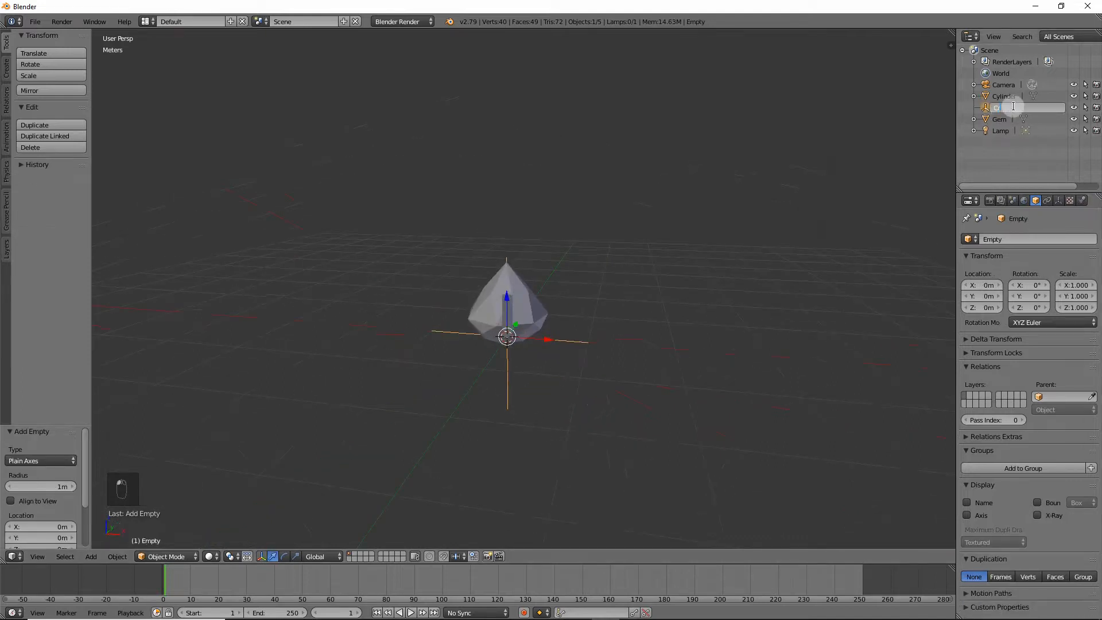
key("BackSpace")
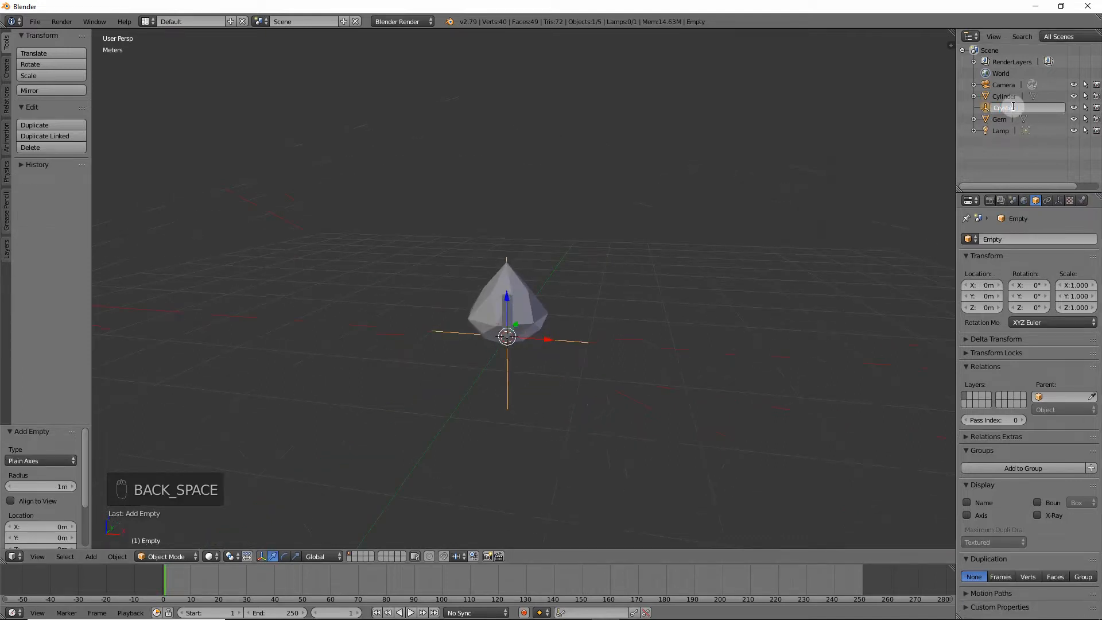
type("als")
key("Return")
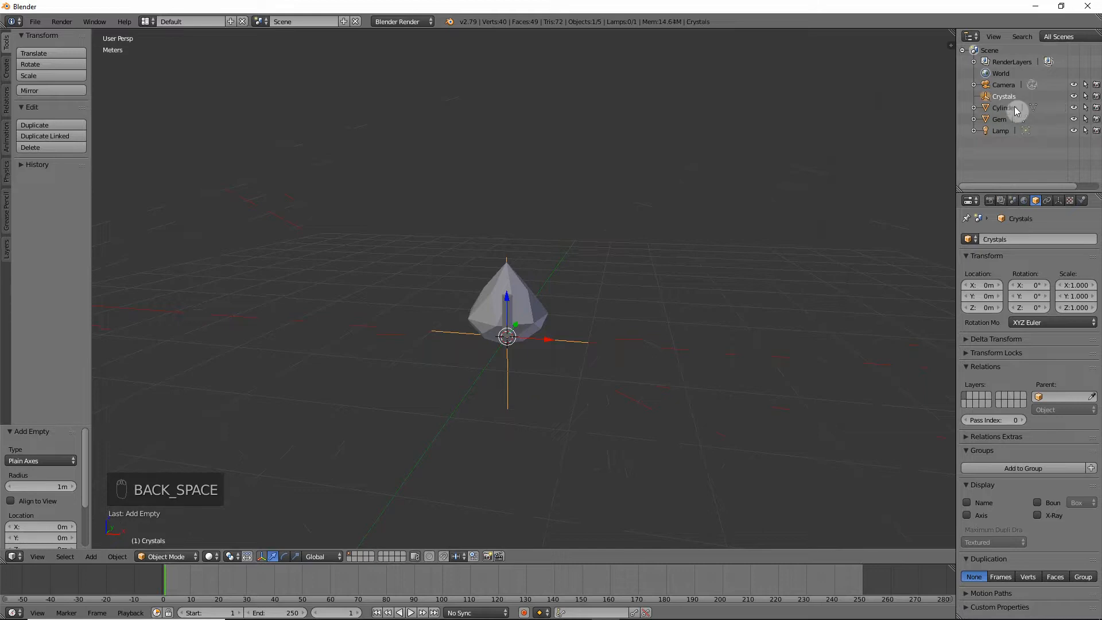
Step: Parent the cylinder to the Crystals empty as Object with Keep Transform
left_click(1007, 108)
left_click(996, 97, "shift")
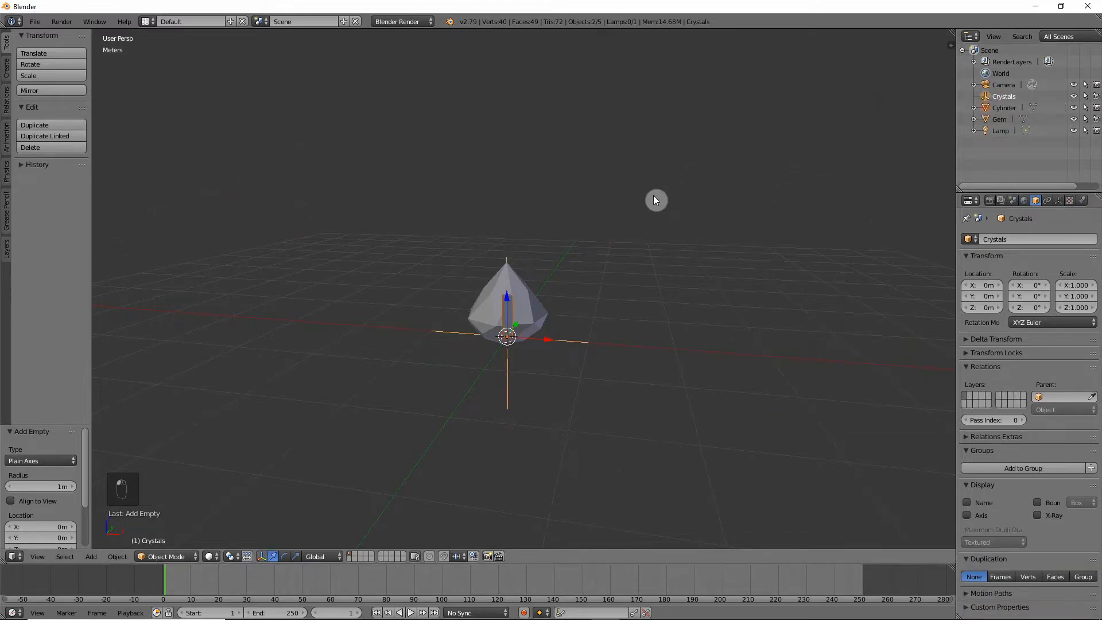
key("ctrl+p")
left_click(644, 211)
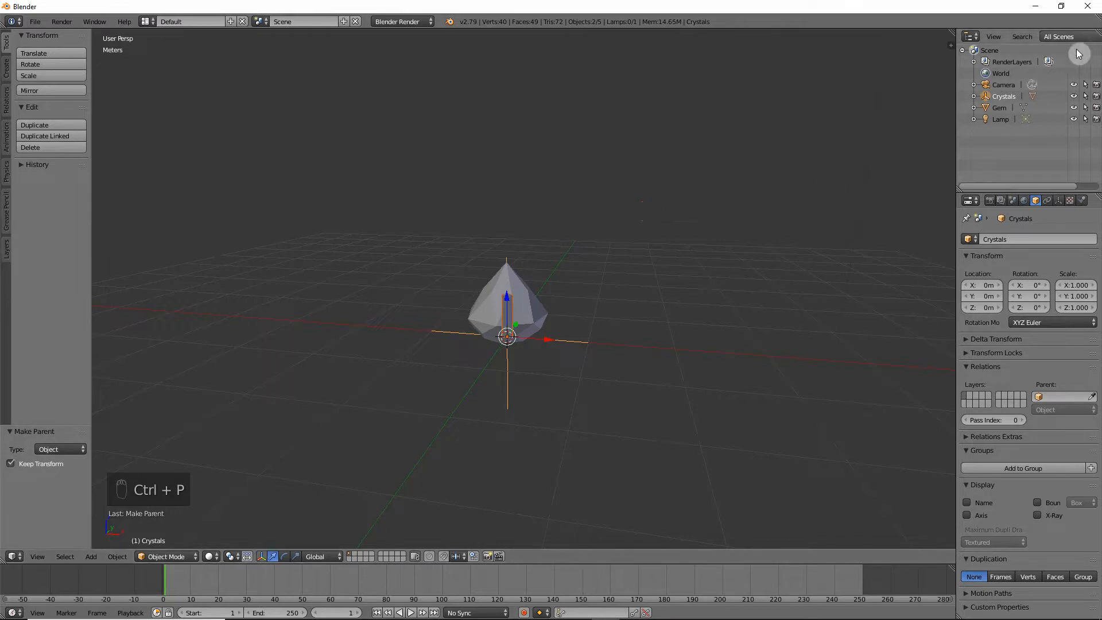
Step: Apply the scale of the cylinder under the Crystals empty
key("n")
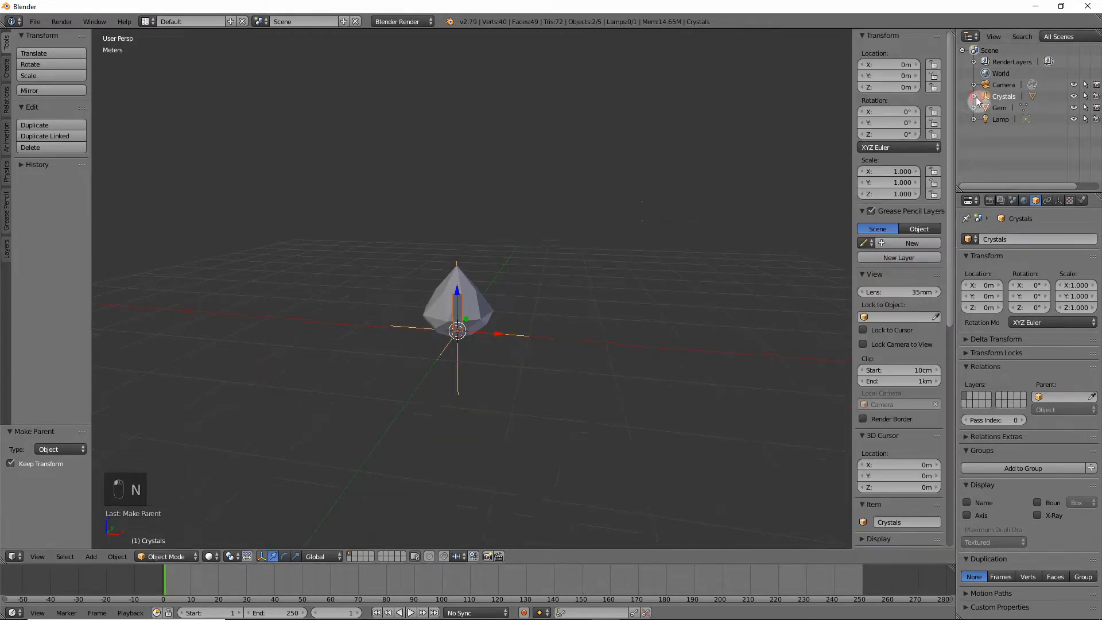
left_click(974, 96)
left_click(1013, 109)
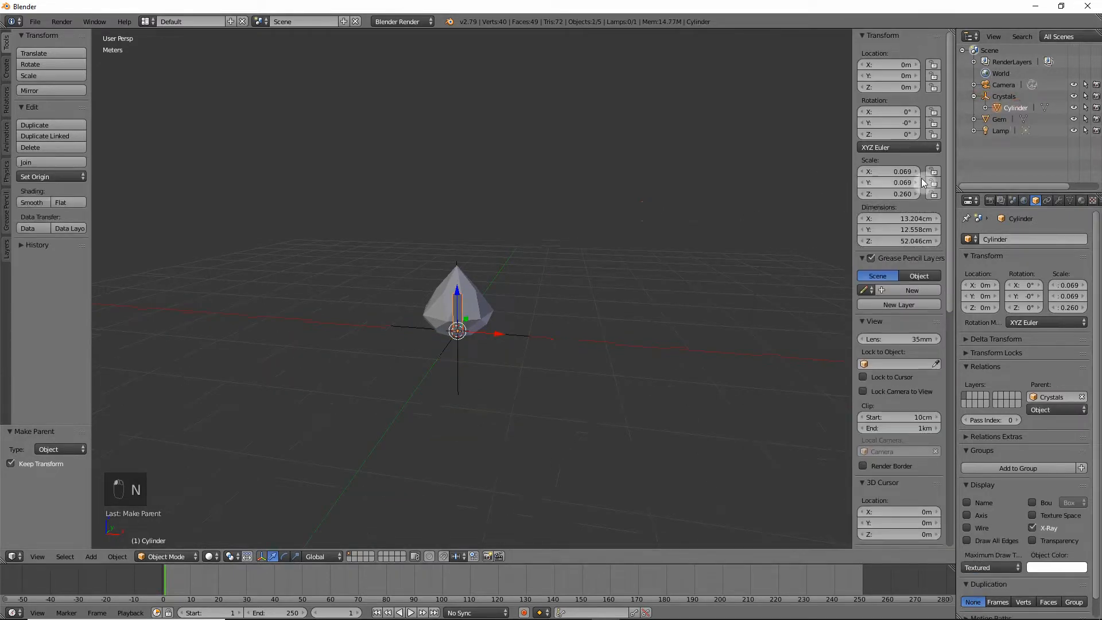
key("ctrl+a")
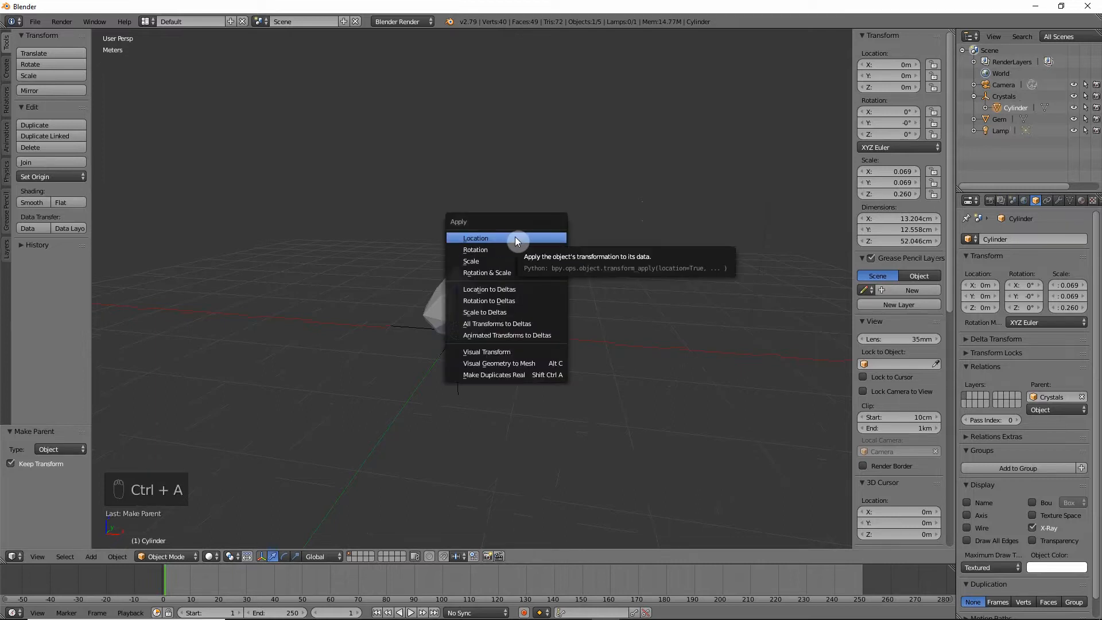
left_click(505, 261)
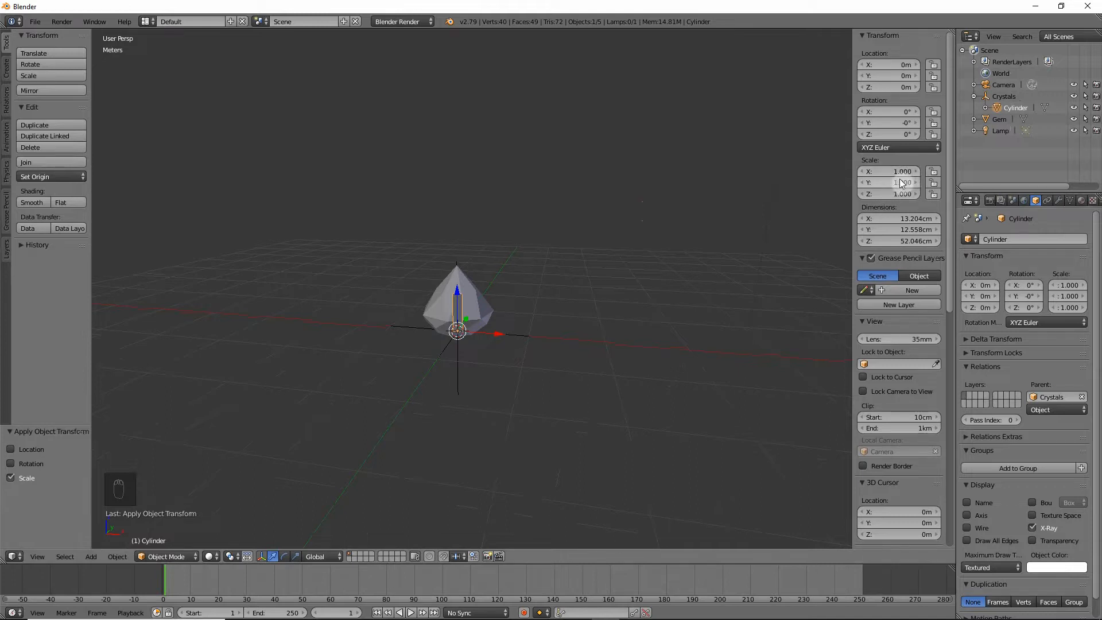
Step: Extrude the cylinder's top face upward by about 17.8 cm in Edit Mode
scroll(453, 304, "up", 10)
key("Tab")
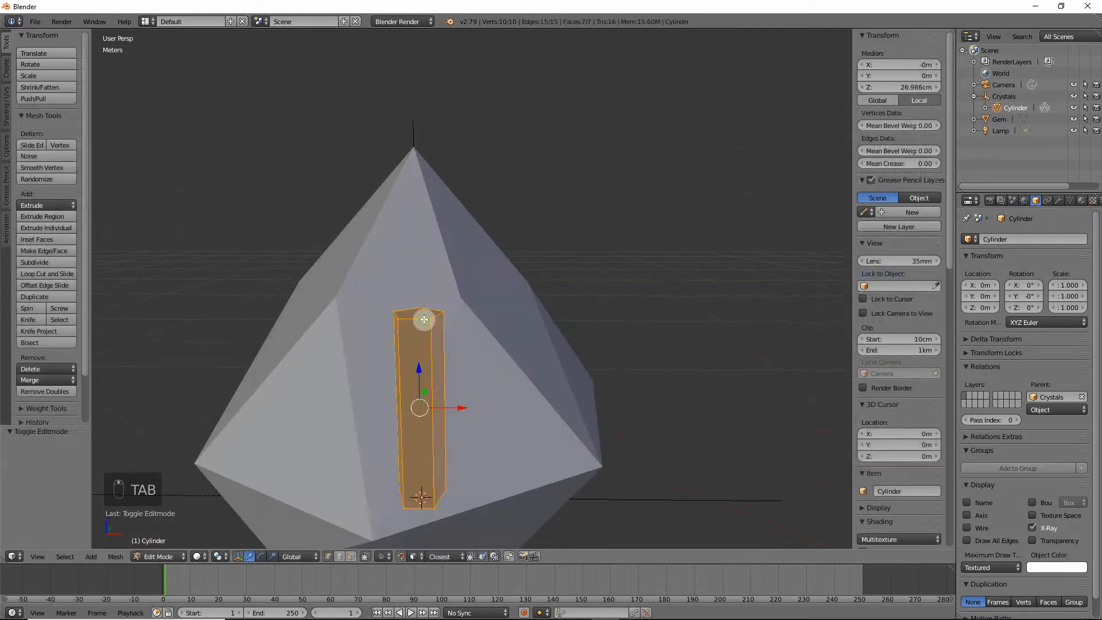
middle_click_drag(423, 319, 424, 324)
key("a")
right_click(405, 324)
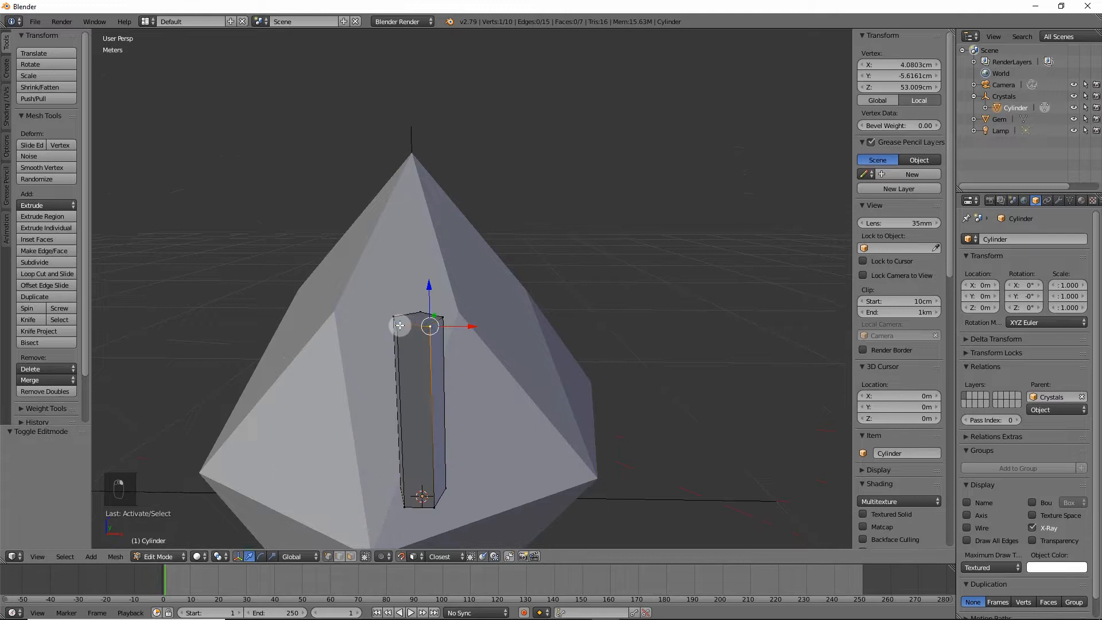
right_click(430, 328, "shift")
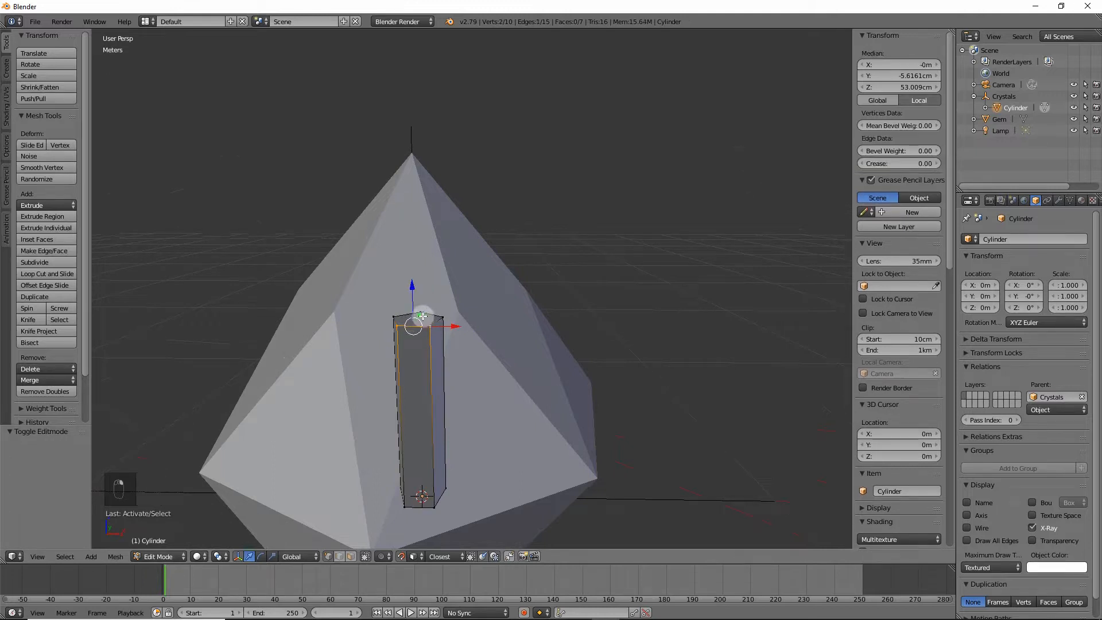
right_click(436, 319)
middle_click_drag(425, 317, 374, 323)
right_click(432, 359, "alt")
key("ctrl+z")
key("ctrl+z")
key("e")
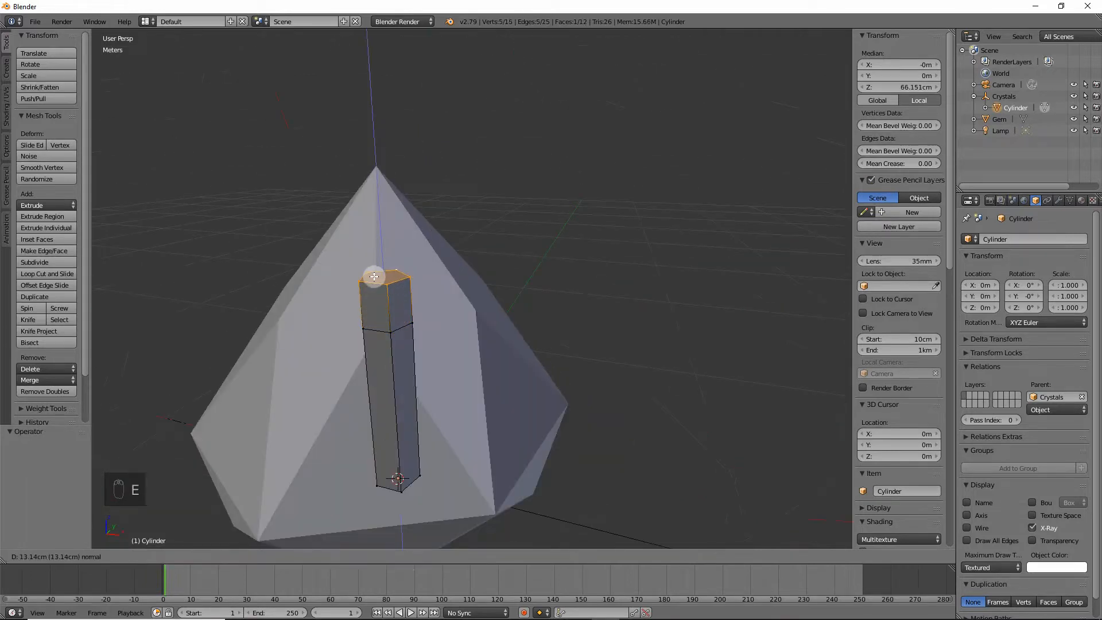
left_click(374, 259)
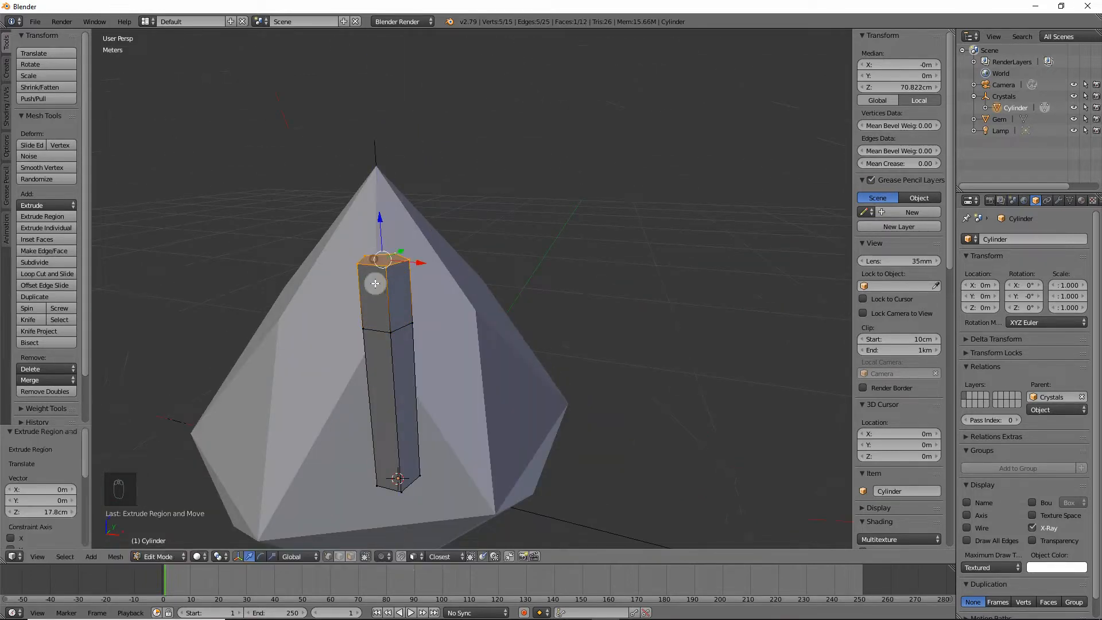
Step: Merge the extruded top vertices At Center into a pointed tip and return to Object Mode
middle_click_drag(378, 301, 502, 290)
key("space")
type("merg")
key("Return")
left_click(390, 299)
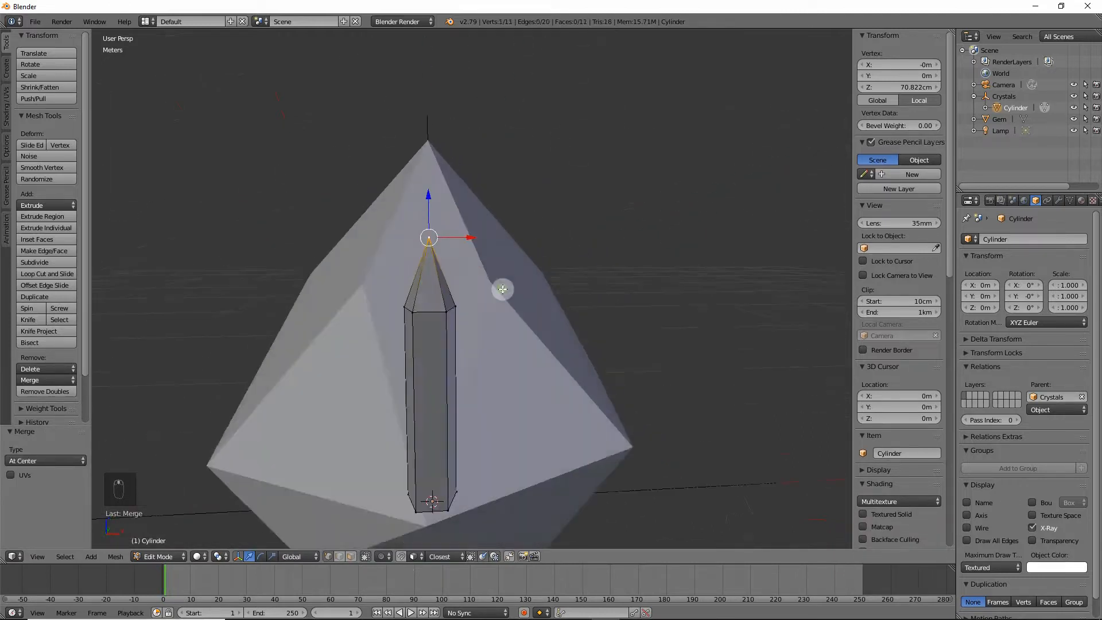
scroll(459, 312, "down", 3)
mouse_move(451, 315)
middle_mouse_down()
mouse_move(434, 318)
mouse_move(446, 330)
middle_mouse_up()
key("Tab")
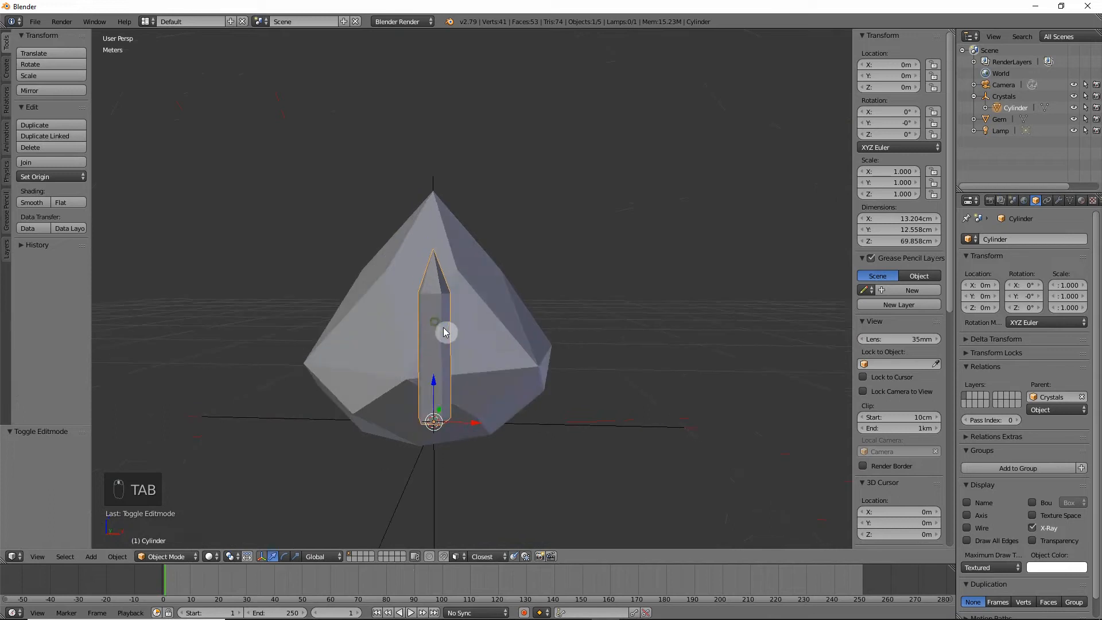
Step: Duplicate the pointed crystal, rotate the copy to about X 22°, Y 59°, Z 12.5° and place it against the gem's side
key("shift+d")
left_click(648, 360)
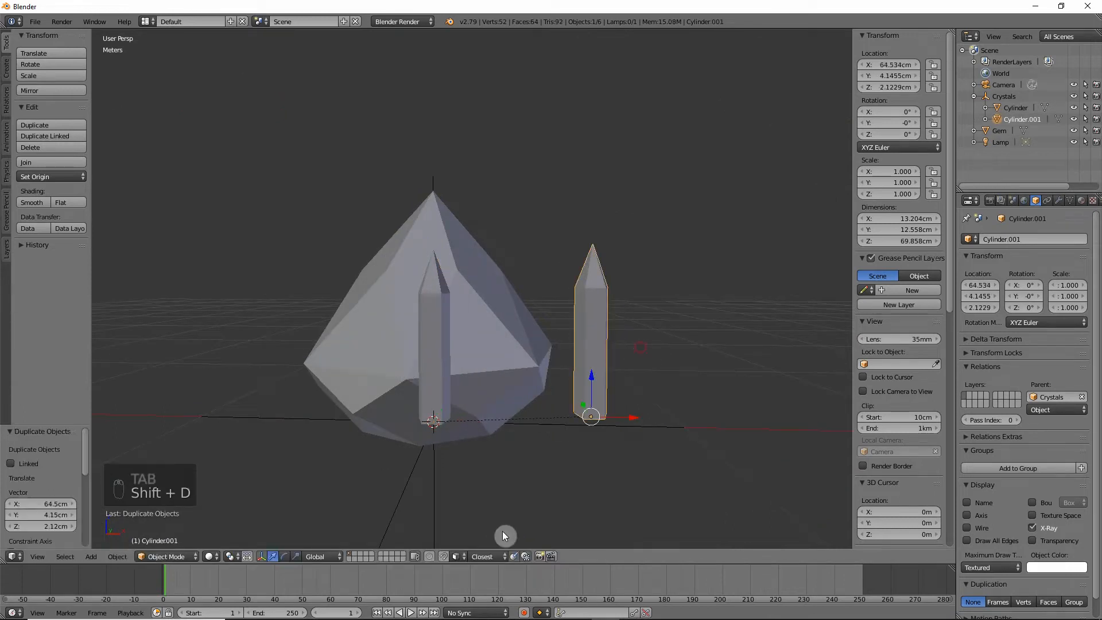
middle_click_drag(592, 401, 621, 387)
key("g")
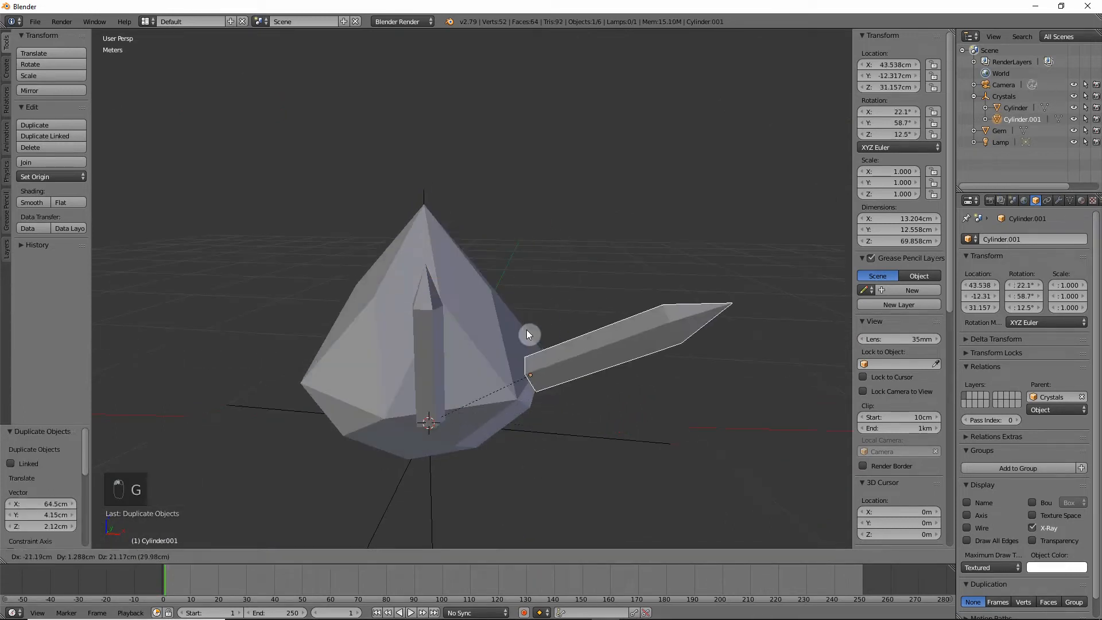
left_click(513, 306)
Step: Make two more copies of the tilted crystal and place them at different angles around the gem's side
middle_click_drag(521, 362, 359, 433)
key("shift+d")
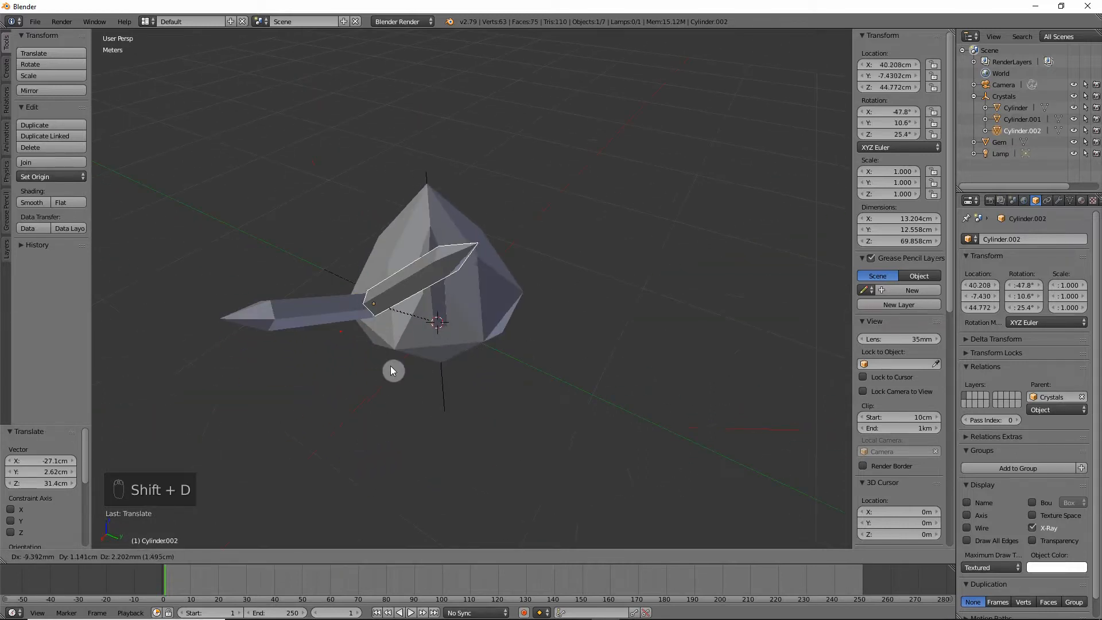
left_click(455, 389)
middle_click_drag(456, 389, 438, 347)
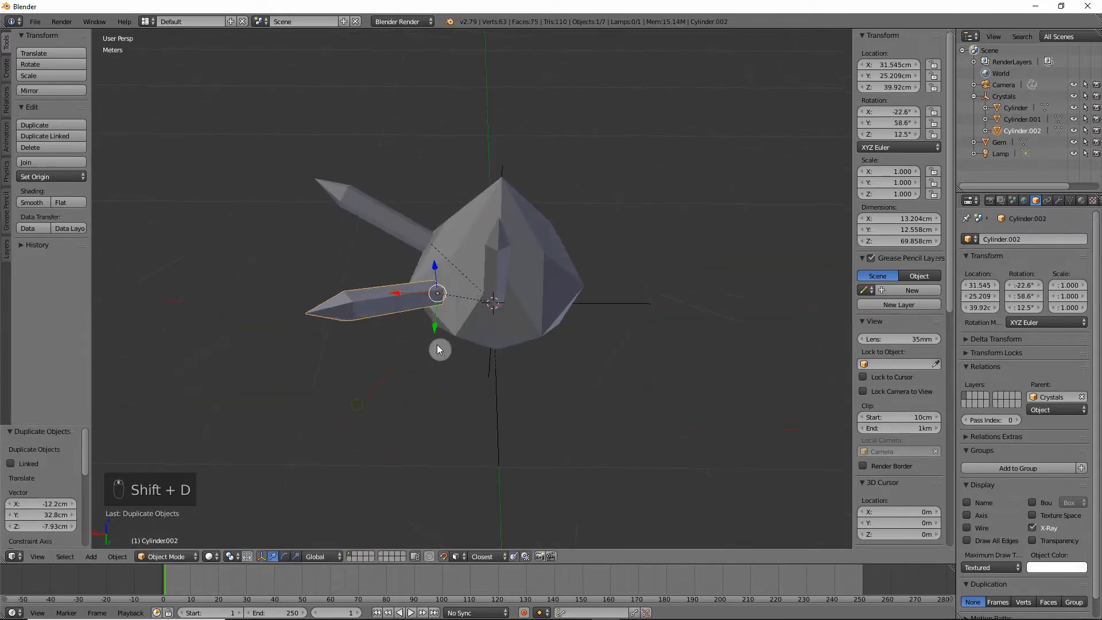
key("shift+d")
left_click(467, 363)
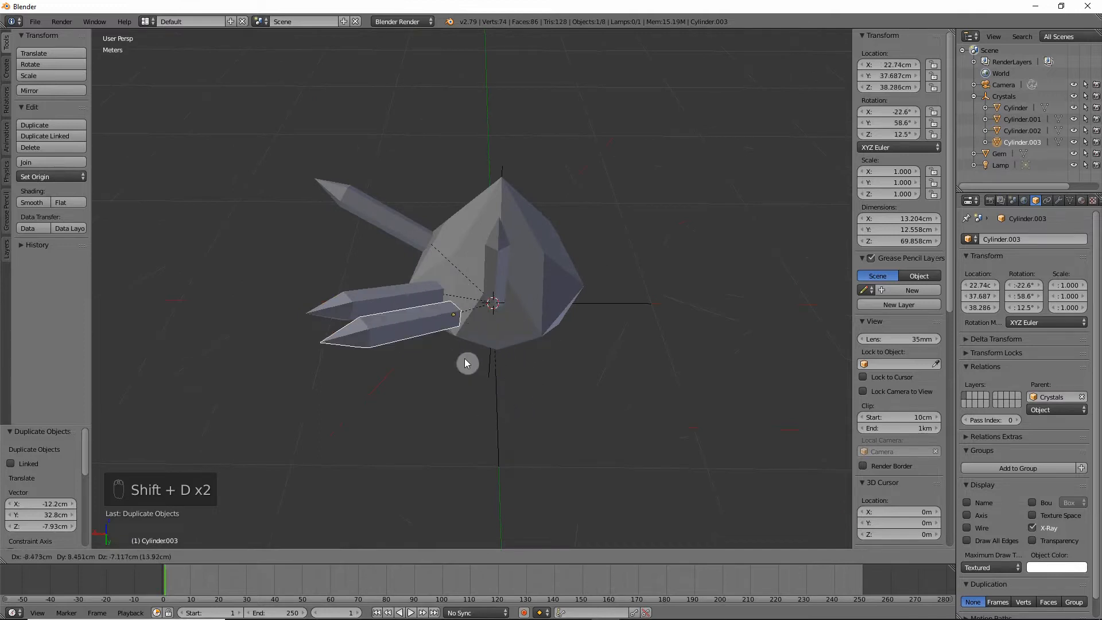
middle_click_drag(468, 362, 524, 425)
Step: Duplicate the crystal four more times, spreading the copies around the gem's surface with varied outward tilts
key("shift+d")
left_click(513, 350)
key("shift+d")
left_click(508, 391)
key("shift+d")
left_click(548, 374)
middle_click_drag(548, 374, 565, 448)
key("shift+d")
left_click(556, 499)
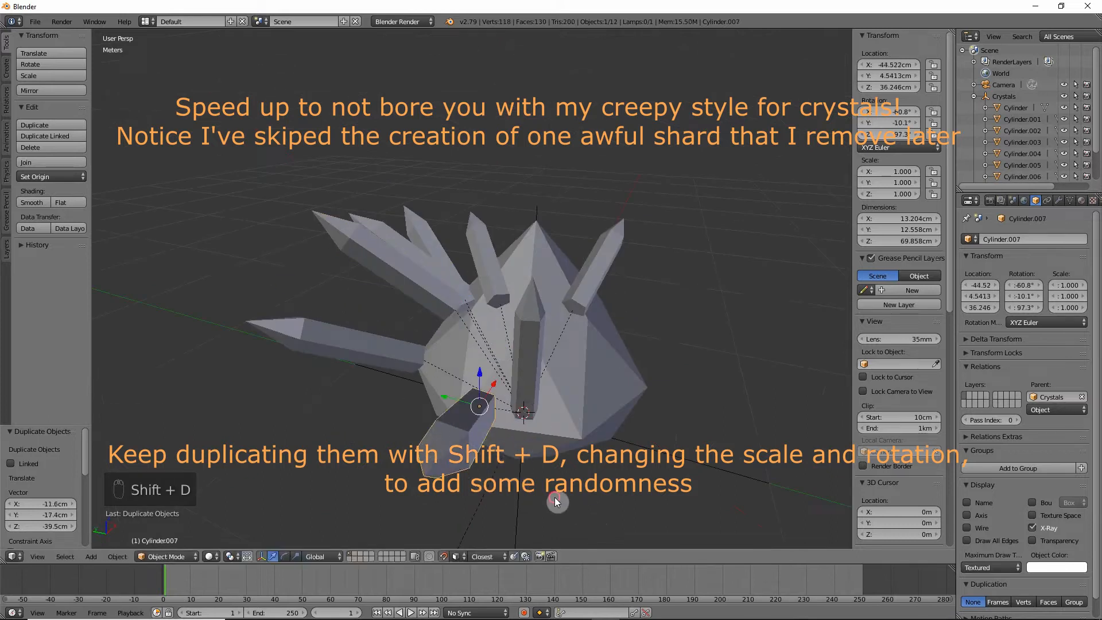
Step: Add two more crystal copies pointing outward from the remaining bare sides of the gem
key("shift+d")
middle_click_drag(555, 499, 517, 350)
left_click(626, 492)
key("shift+d")
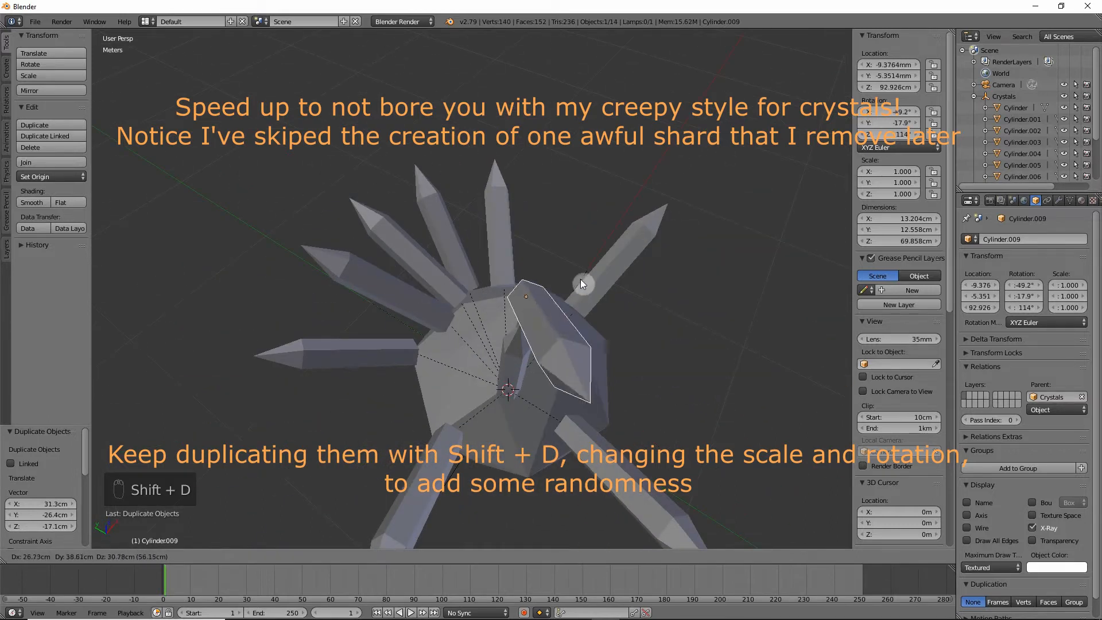
left_click(659, 362)
middle_click_drag(660, 362, 556, 314)
Step: Add an edge loop to the crystal Cylinder.002 and bend its tip section
right_click(558, 312)
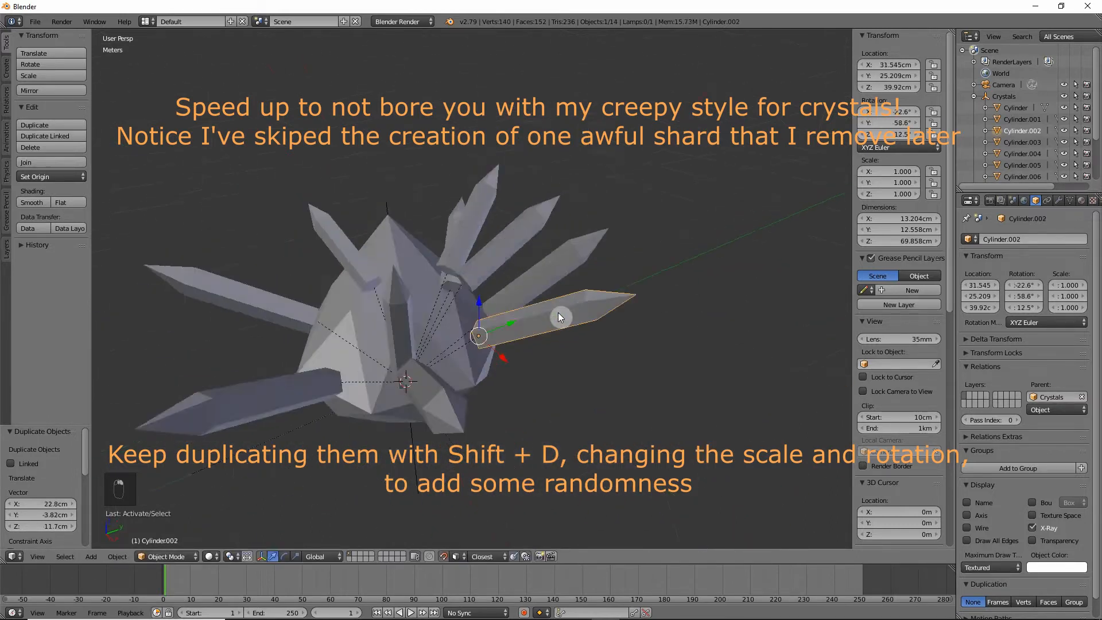
middle_click_drag(558, 313, 529, 337)
key("Tab")
Step: Scale several surrounding crystals down individually, with Cylinder.008 at about 0.66 and Cylinder.003 at about 0.85
key("s")
left_click(301, 351)
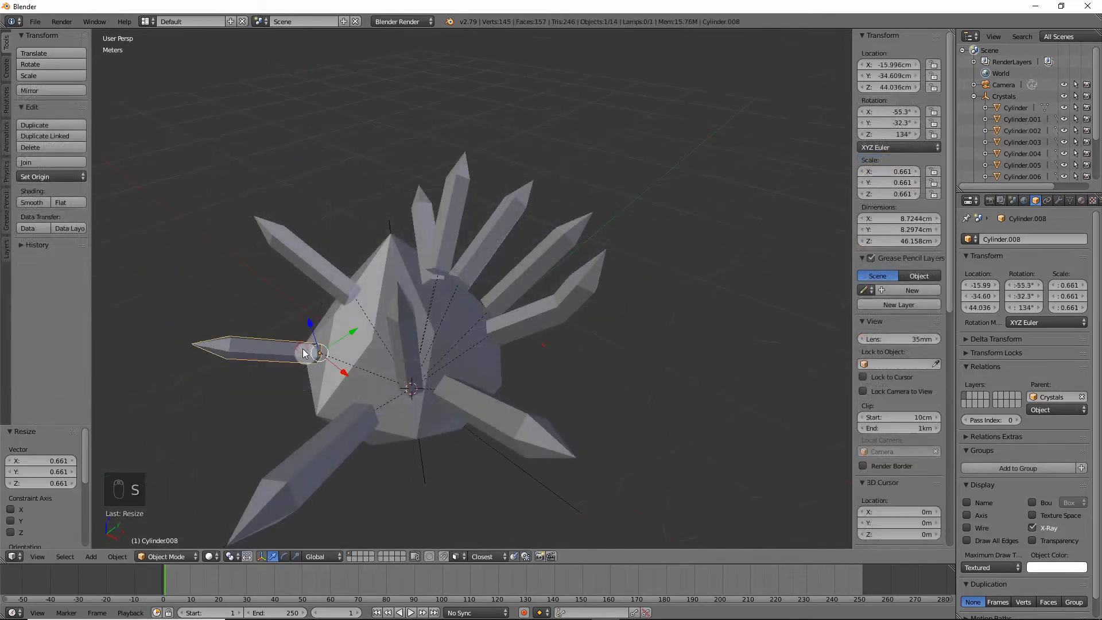
right_click(325, 267)
key("s")
left_click(333, 275)
middle_click_drag(333, 275, 373, 345)
key("s")
right_click(499, 253)
key("s")
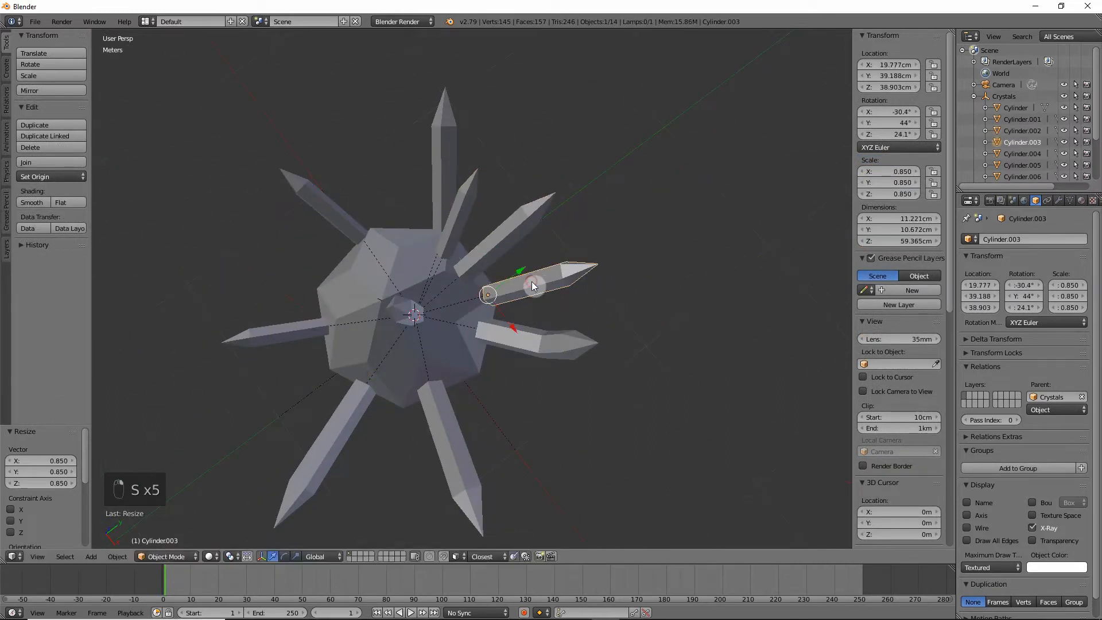
Step: Move Cylinder.003 about 8.5 cm along X and nudge the smaller crystal Cylinder.006 along X
left_click_drag(520, 271, 511, 274)
middle_click_drag(511, 274, 505, 253)
right_click(505, 252)
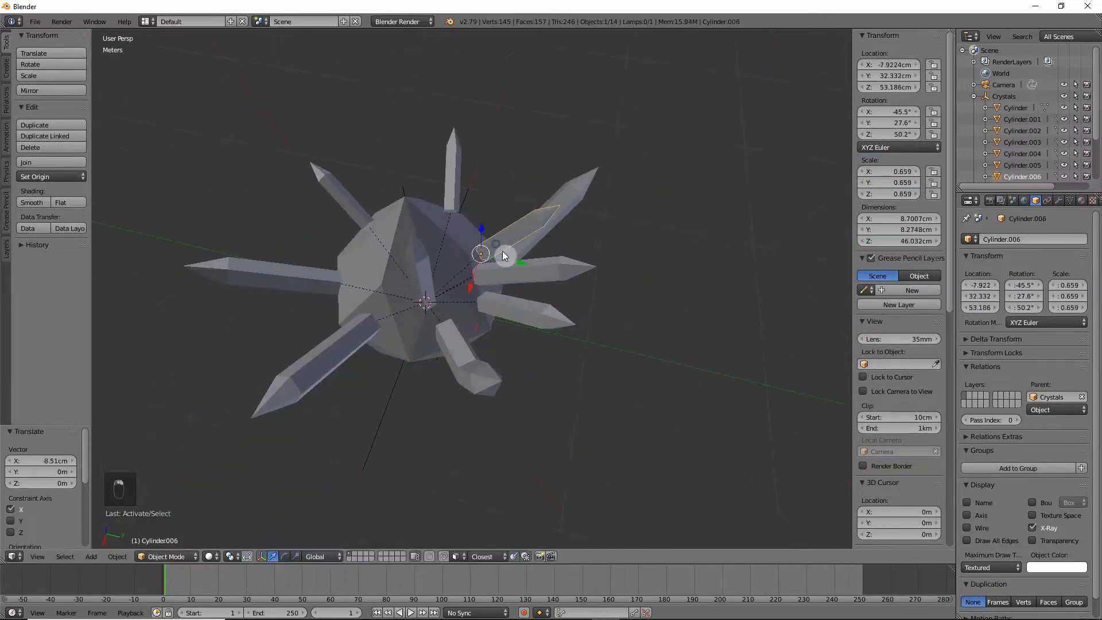
left_click_drag(467, 283, 472, 294)
right_click(570, 357)
Step: Adjust the placement of the crystals on the gem and rescale another of the surrounding crystals
middle_click_drag(480, 241, 459, 362)
right_click_drag(455, 367, 405, 415)
right_click(404, 415)
right_click(436, 353)
middle_click_drag(436, 353, 722, 354)
right_click(539, 454)
key("s")
middle_click(552, 445)
left_click(549, 443)
Step: Rotate one of the surrounding crystals about the Y axis in two passes
right_click(458, 344)
key("r")
key("y")
left_click(461, 357)
key("r")
key("y")
left_click(476, 401)
Step: Rotate the small crystal Cylinder.008 to about X -40.4°, Y -16.5°, Z 128°
right_click(652, 361)
key("r")
left_click(632, 373)
Step: Turn off X-Ray display for the small crystal Cylinder.008
key("Tab")
key("backslash")
key("Tab")
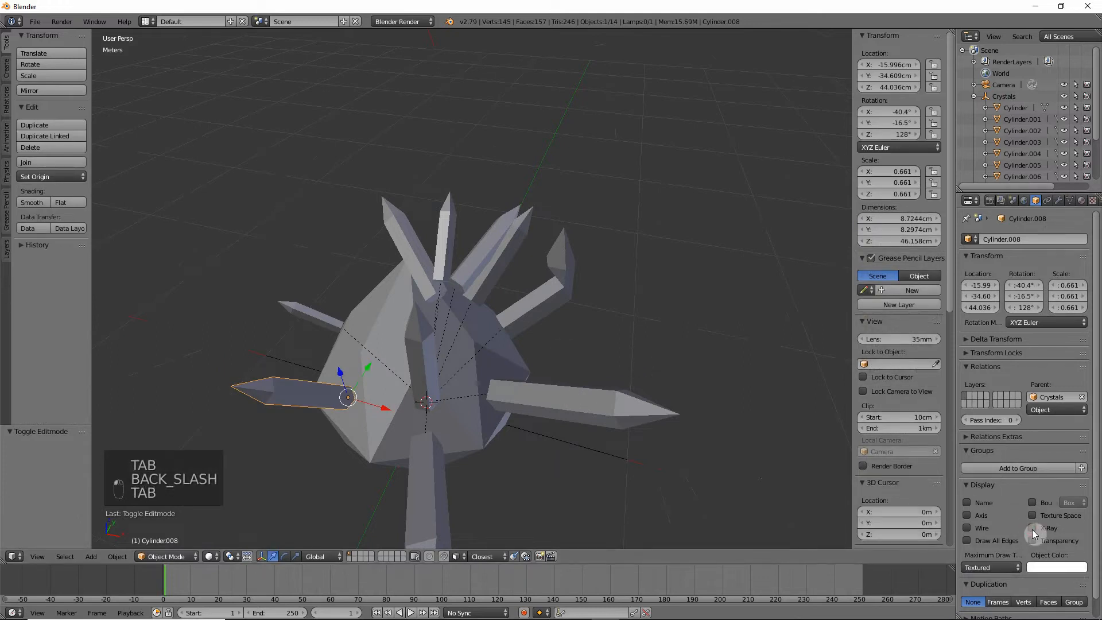
key("Tab")
key("Tab")
key("Tab")
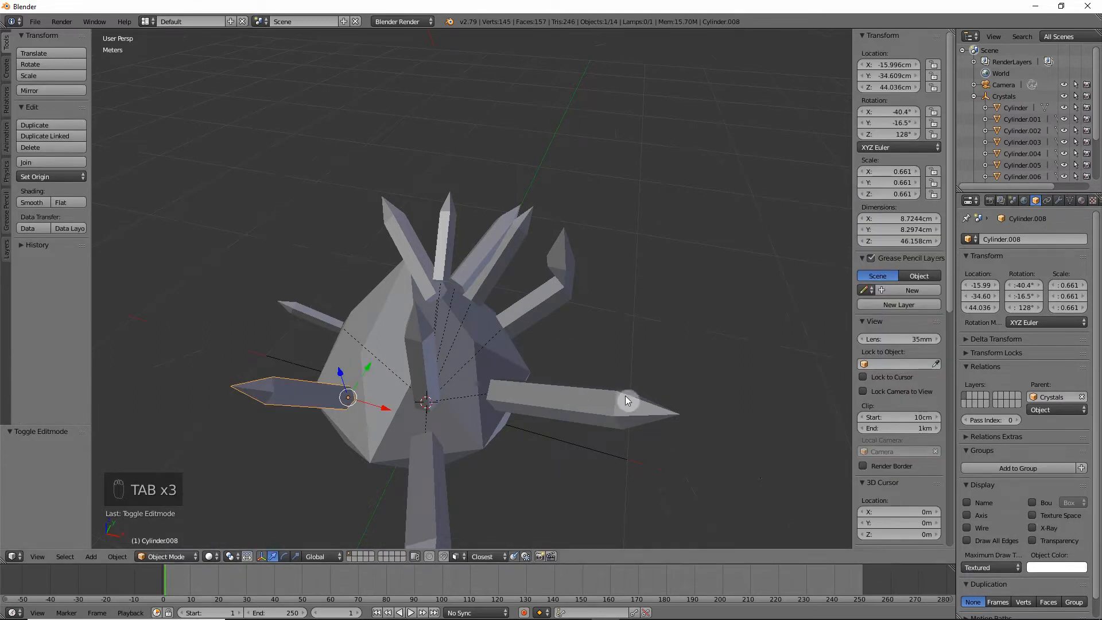
Step: Move the upright base crystal Cylinder about 1.33 m along X, away from the gem
left_click(1015, 96)
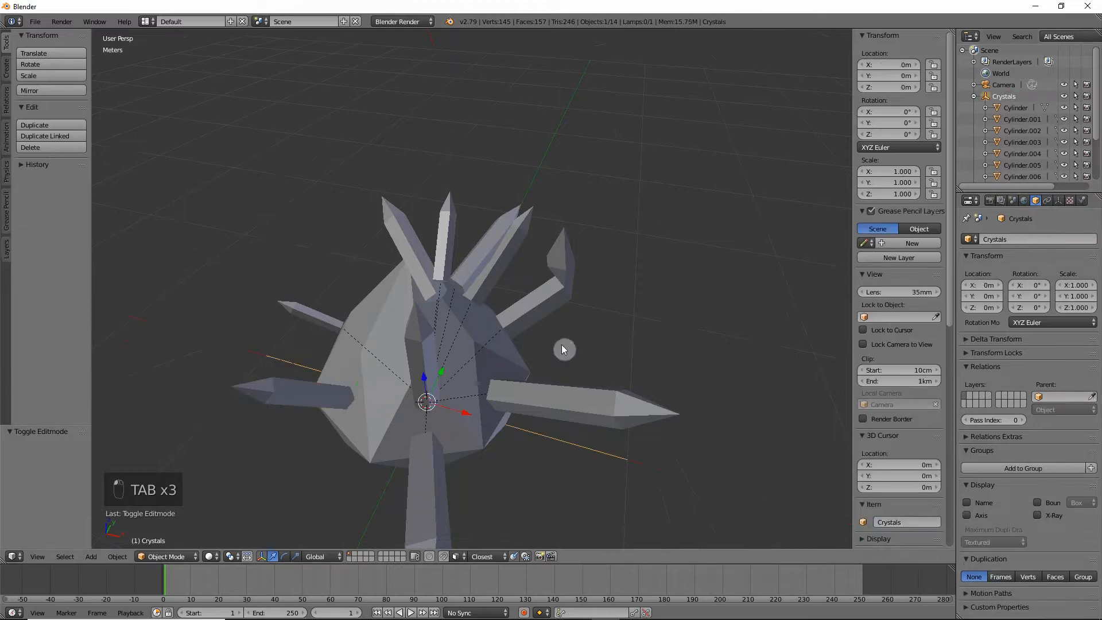
right_click(422, 336)
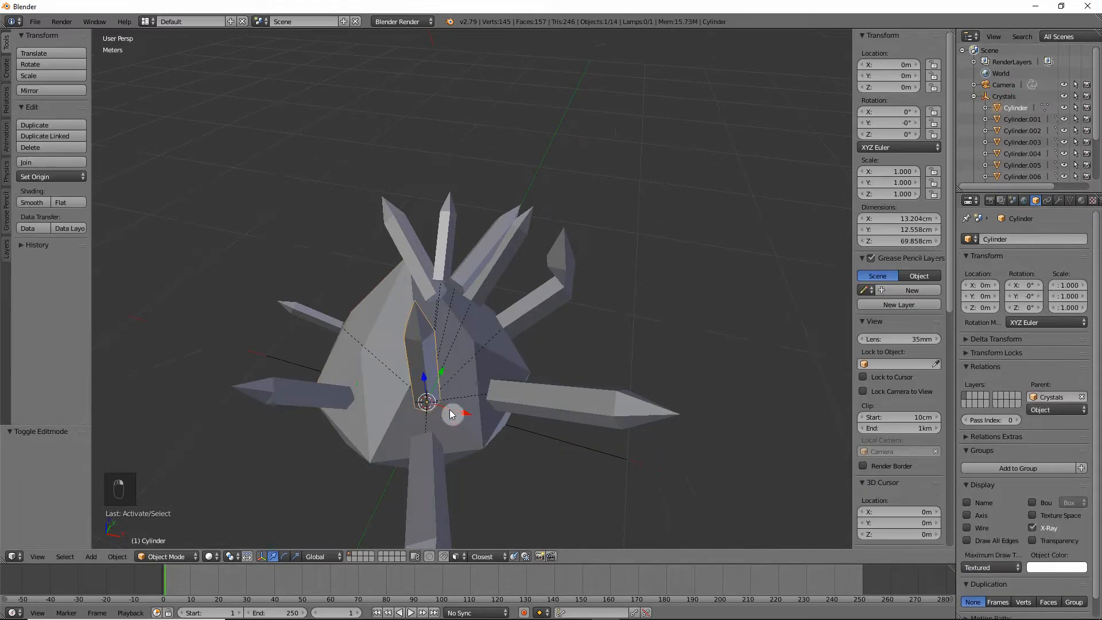
left_click_drag(452, 413, 741, 445)
middle_click_drag(598, 445, 403, 336)
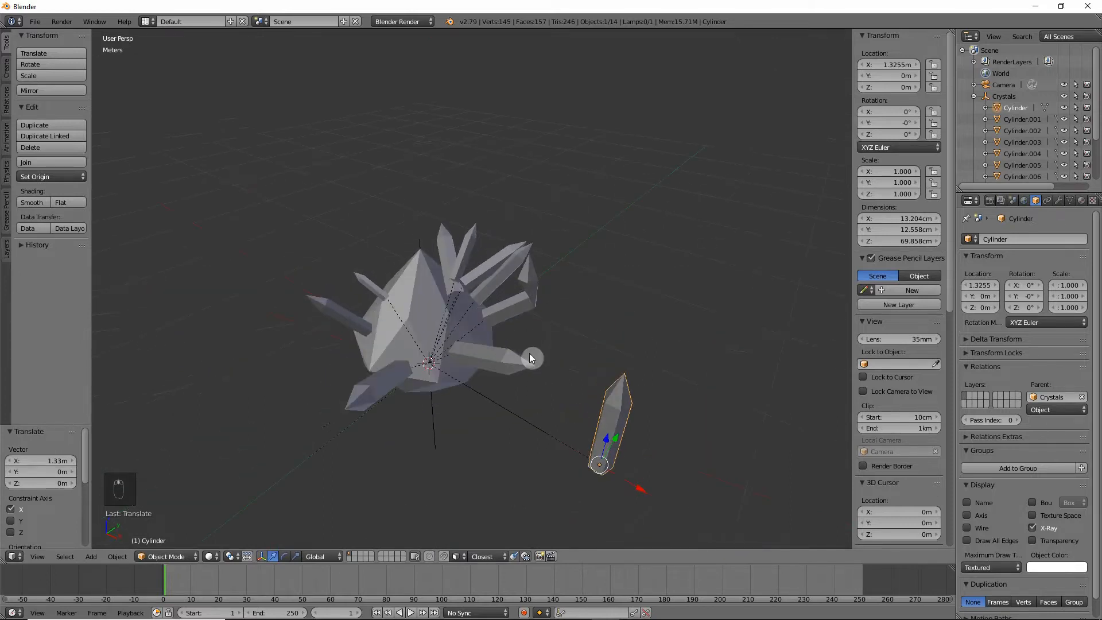
Step: Select the whole Crystals hierarchy with Cylinder active and copy its disabled X-Ray setting to all crystals
left_click(1002, 97)
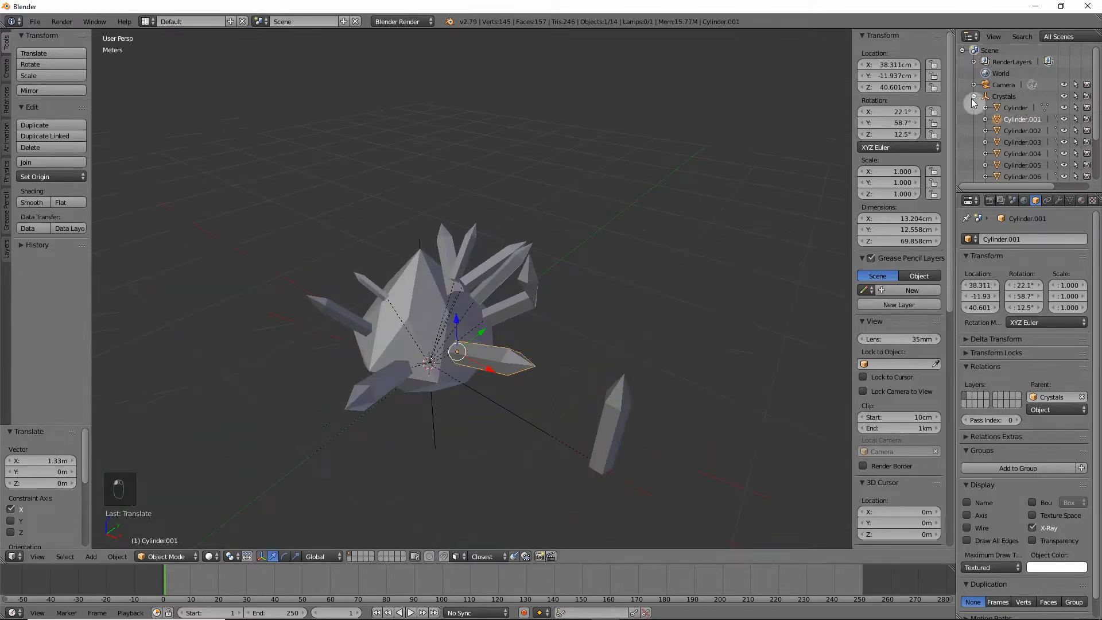
right_click(980, 99)
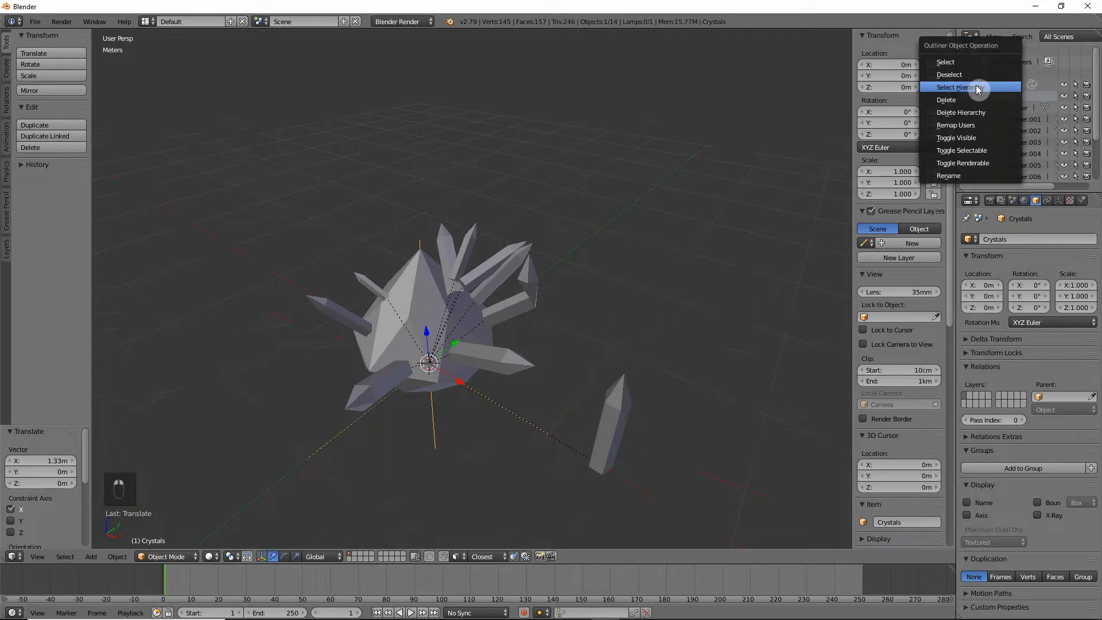
left_click(979, 88)
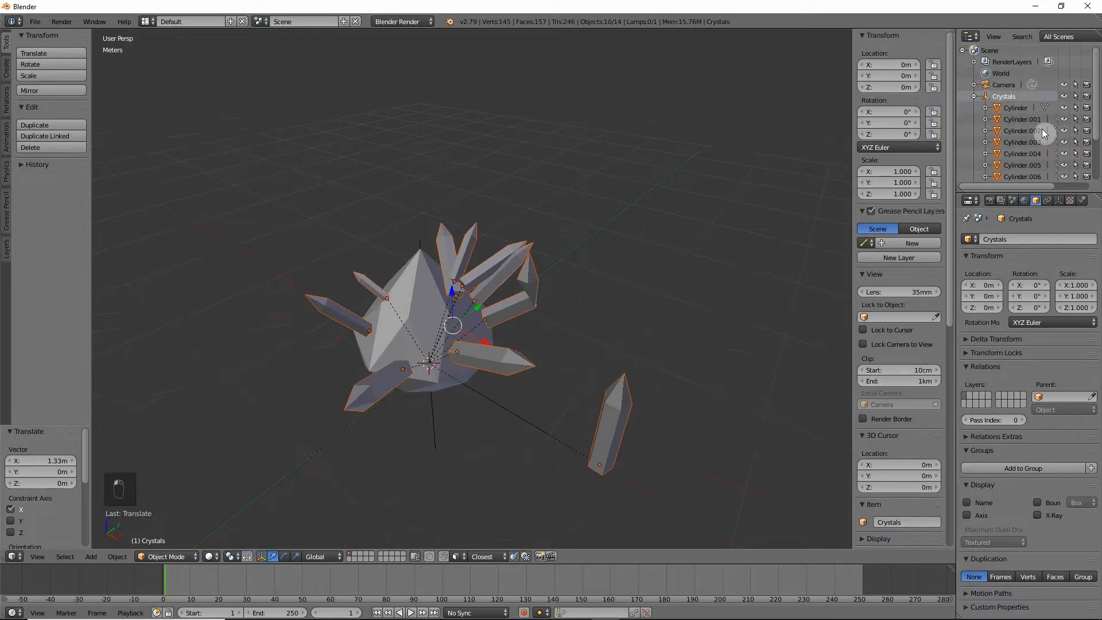
left_click(1015, 109, "ctrl")
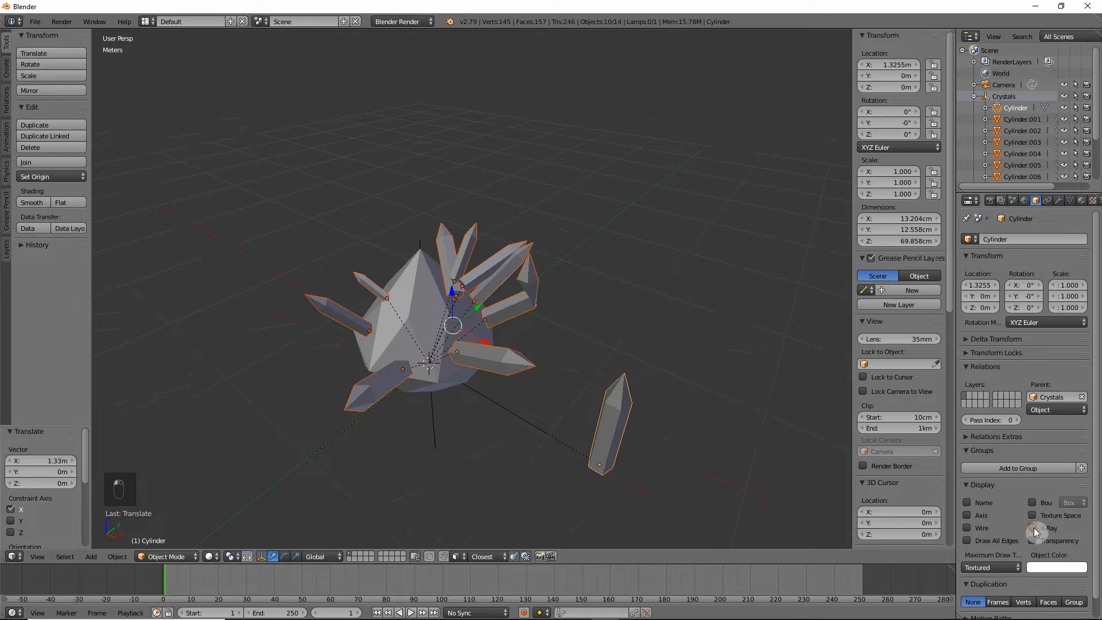
right_click(1036, 532)
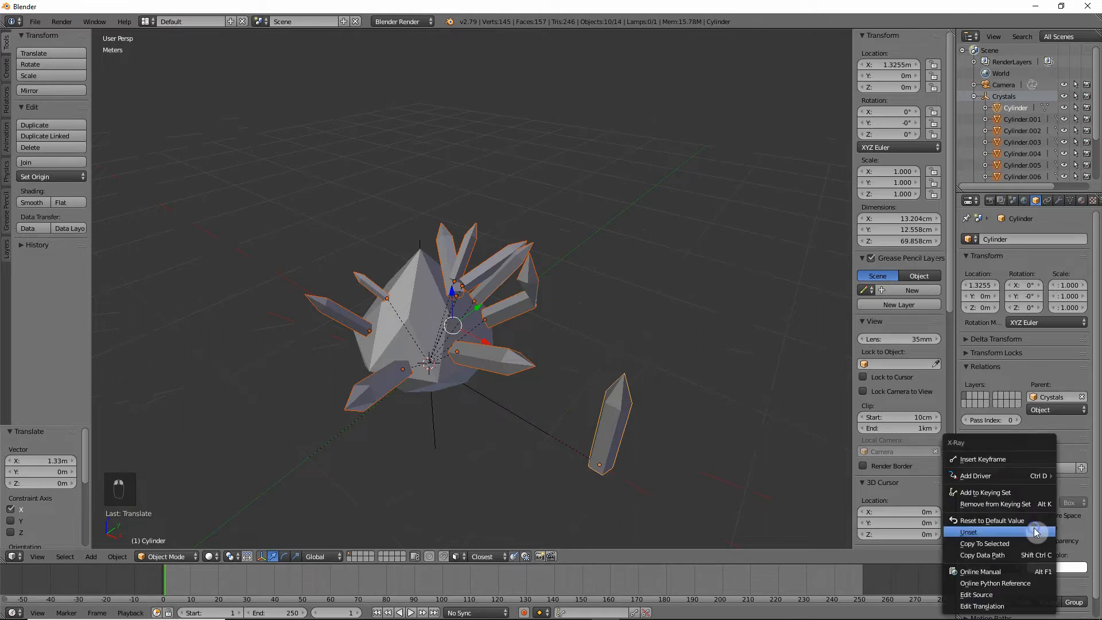
left_click(1007, 545)
middle_click_drag(619, 388, 472, 452)
key("Tab")
key("Tab")
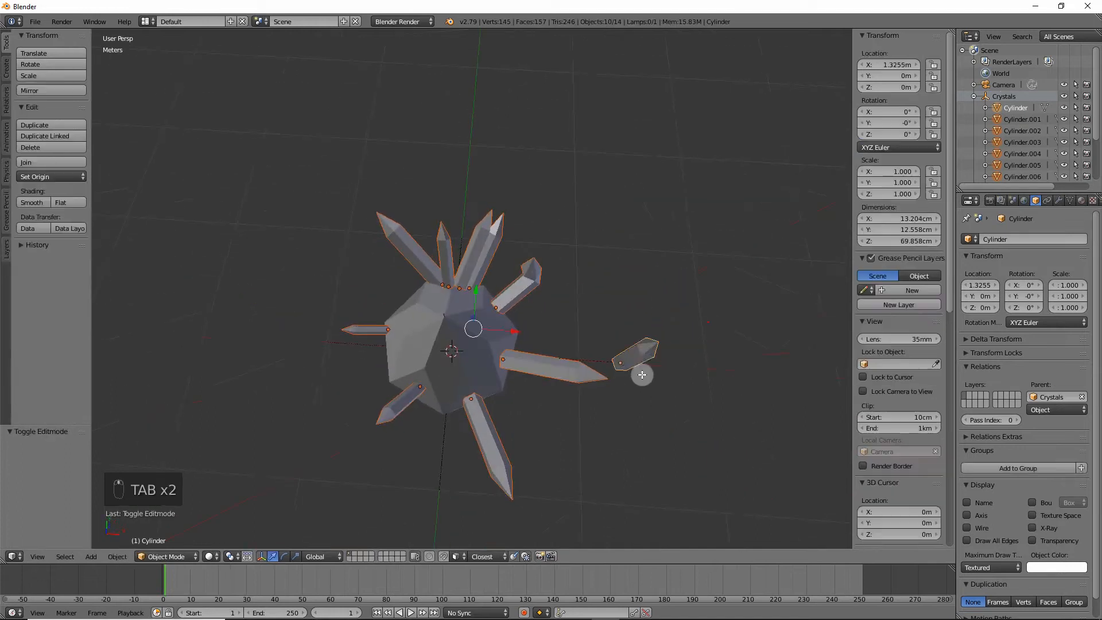
Step: Delete the bent crystal Cylinder.002 on the side of the gem
middle_click_drag(642, 360, 548, 354)
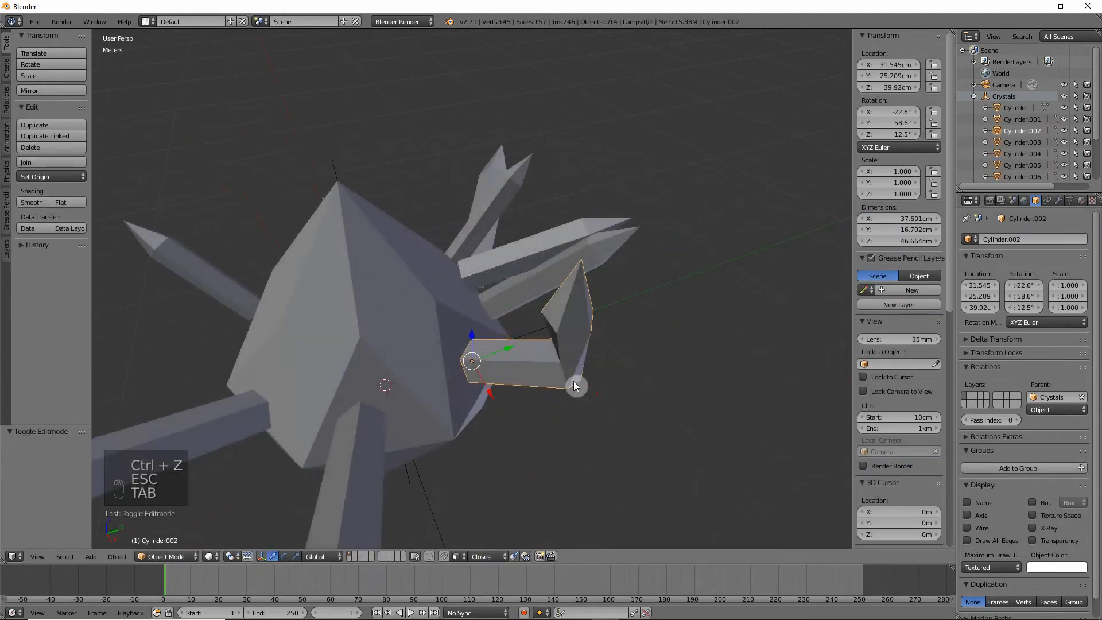
key("x")
left_click(591, 399)
middle_click_drag(591, 398, 480, 392)
Step: Duplicate crystal Cylinder.001 and offset the copy about -7.24 cm in X, 36.5 cm in Y and -2.45 cm in Z
right_click(291, 352)
middle_click_drag(310, 352, 309, 384)
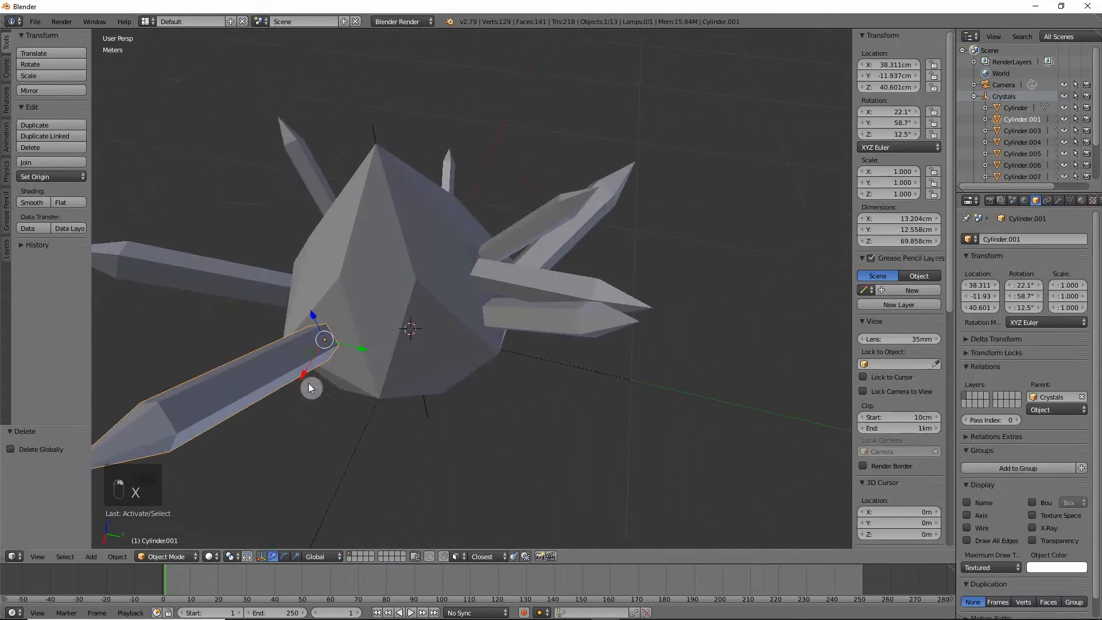
key("shift+d")
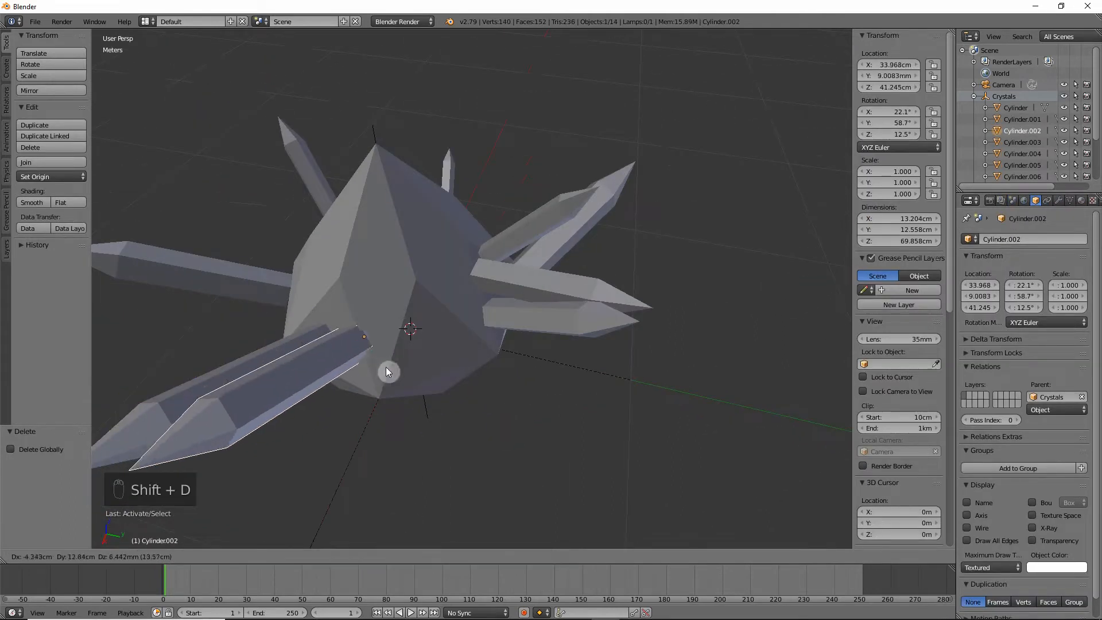
left_click(451, 383)
middle_click_drag(484, 400, 597, 391)
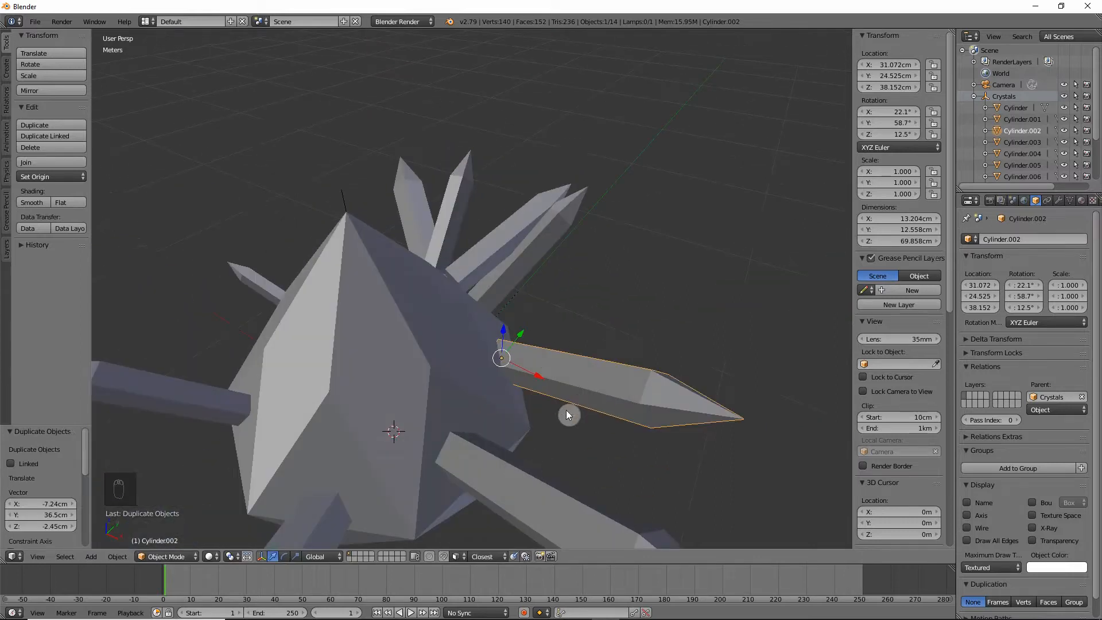
Step: Set the transform orientation to Local and rotate the duplicated crystal about -45.5° around its X axis
left_click(305, 555)
left_click(338, 531)
middle_click_drag(580, 422, 596, 408)
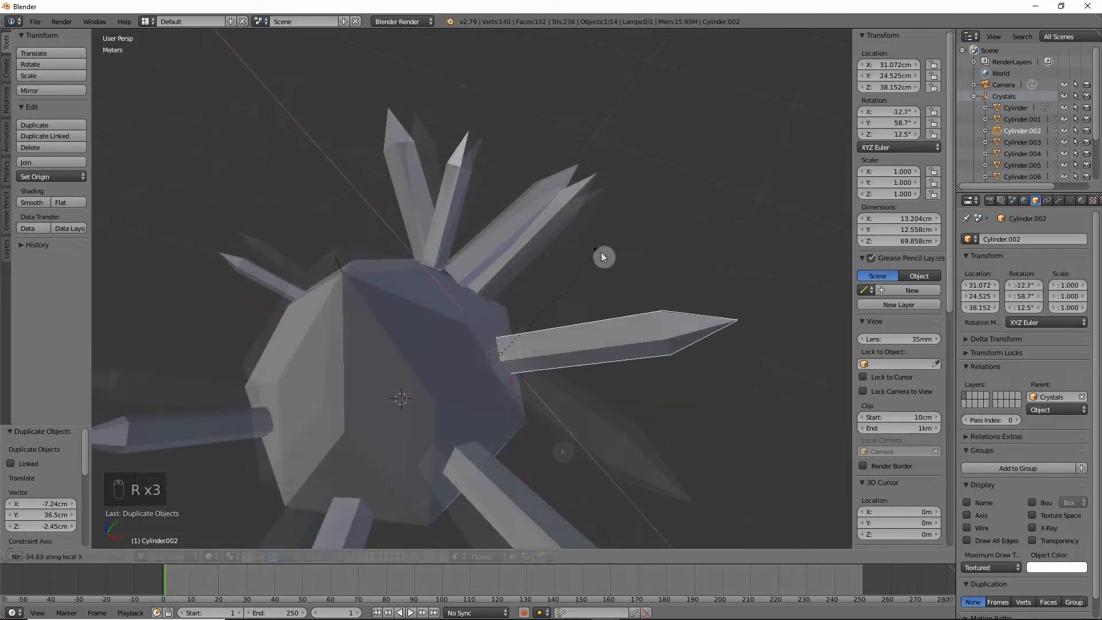
left_click(632, 296)
Step: Scale the duplicated crystal down slightly and shift it about 2.28 cm along Y
key("s")
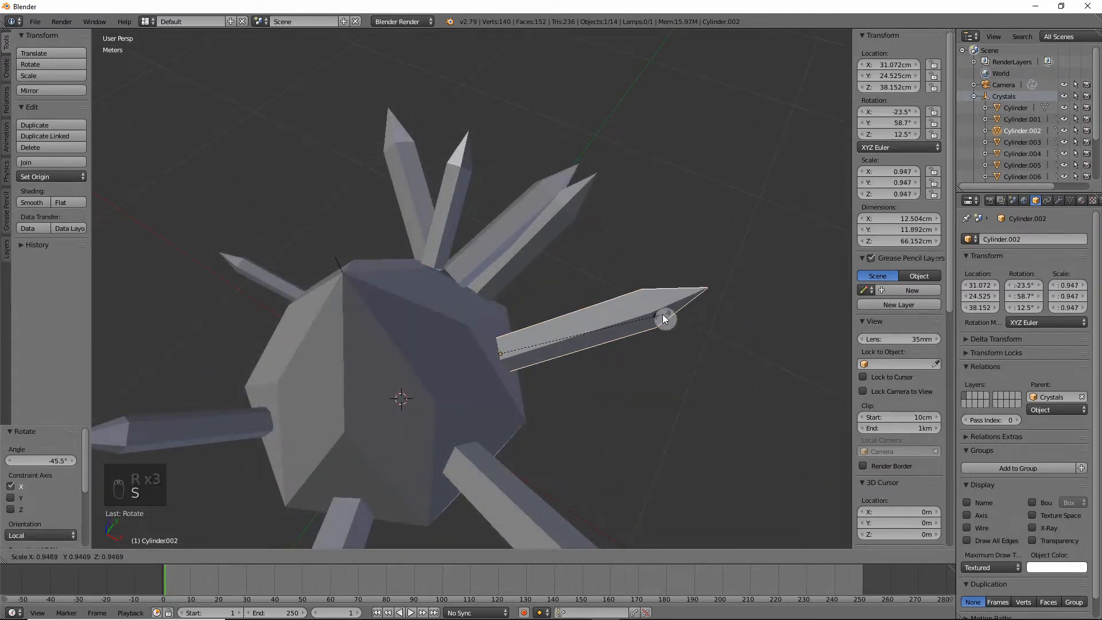
left_click(621, 331)
key("g")
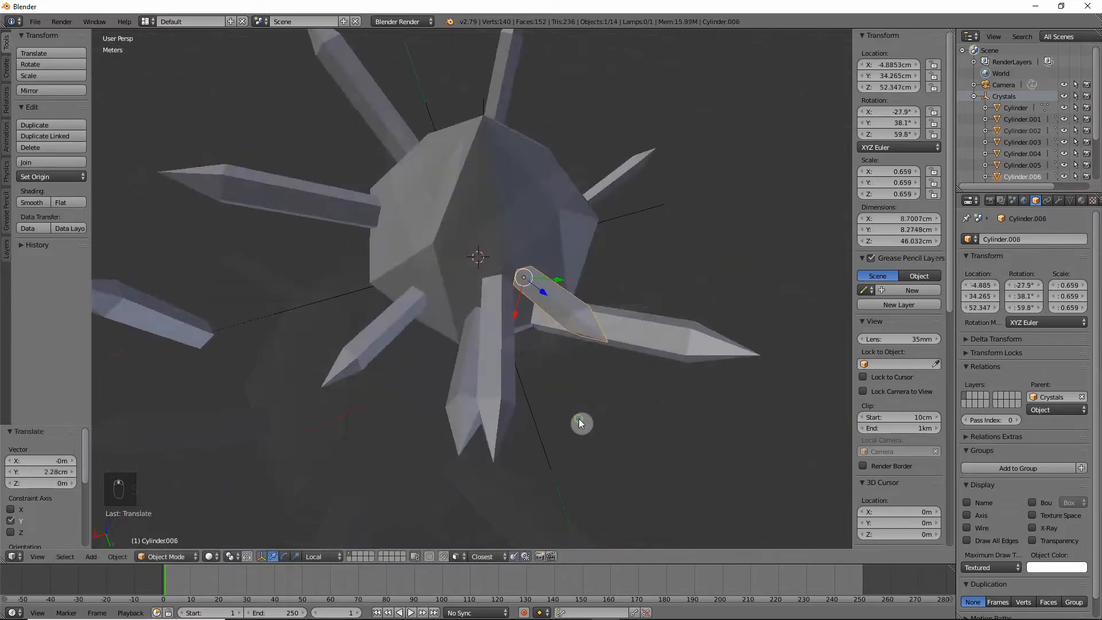
Step: Duplicate the small crystal Cylinder.006 and rotate the copy on the gem
middle_click_drag(578, 419, 610, 339)
key("shift+d")
key("r")
left_click(512, 433)
key("Tab")
key("Tab")
Step: Duplicate another surrounding crystal, place the copy beside it and rescale it
right_click(518, 339)
key("shift+d")
left_click(551, 333)
key("s")
left_click(432, 322)
Step: Rotate the rescaled copy about 16.5° around the X axis
key("r")
key("y")
key("Escape")
key("r")
key("x")
left_click(432, 316)
Step: Select the separate crystal Cylinder, switch the render engine to Cycles and save the file as IceFountain.blend
right_click(613, 374)
left_click(432, 21)
left_click(409, 66)
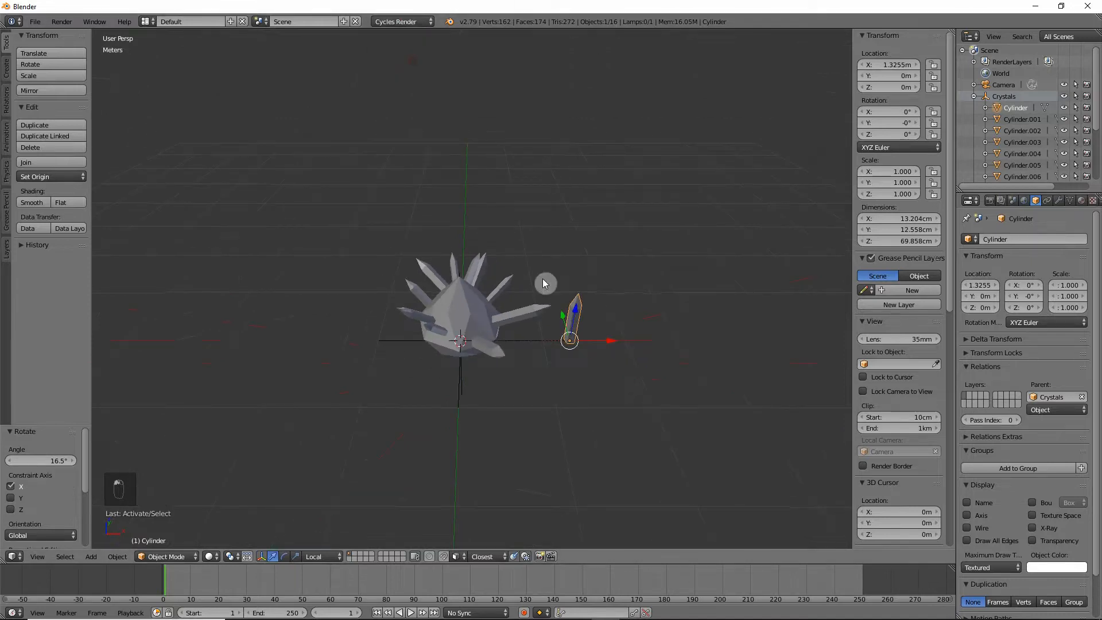
key("ctrl+o")
double_click(198, 88)
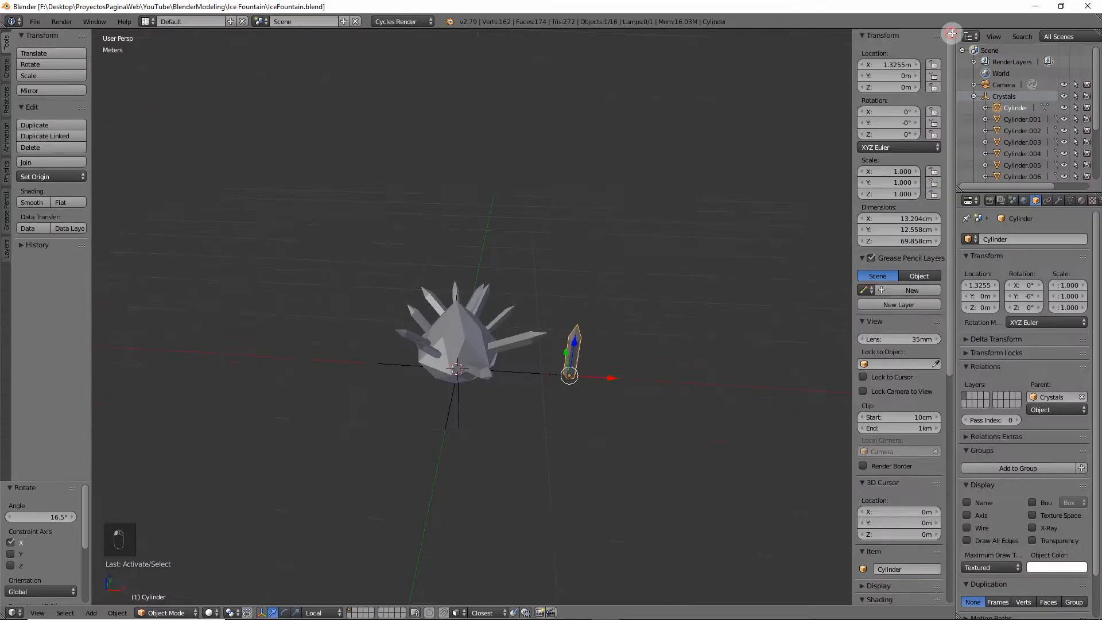
Step: Split the 3D view horizontally and turn the upper area into a Node Editor
left_click_drag(952, 33, 917, 327)
left_click(14, 318)
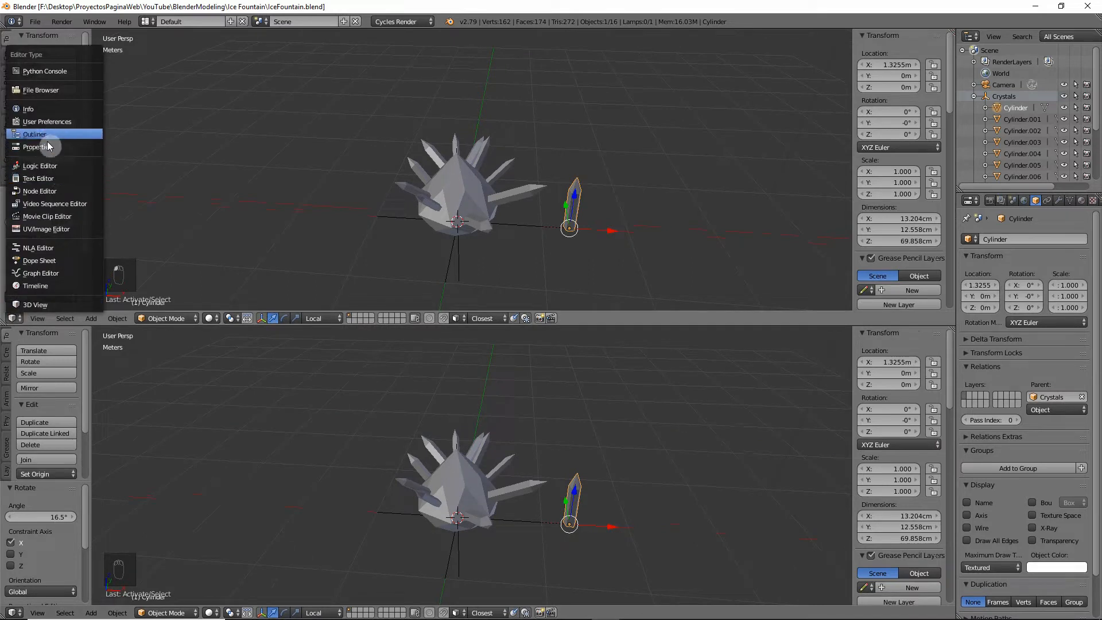
left_click(53, 191)
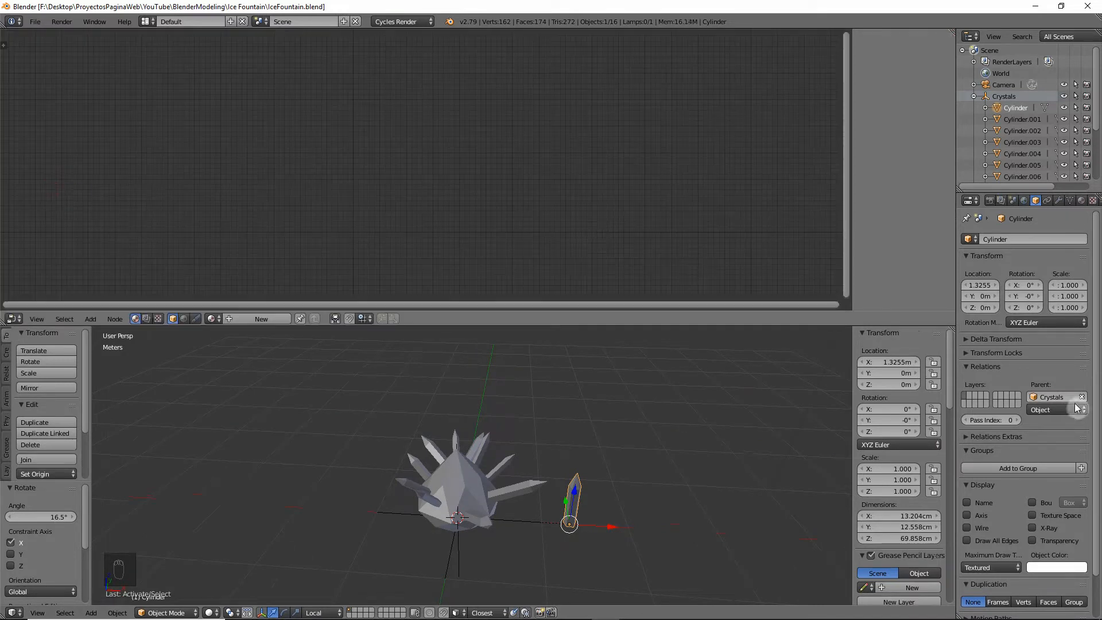
Step: Enable nodes for the World and set its surface to Background
left_click(1025, 201)
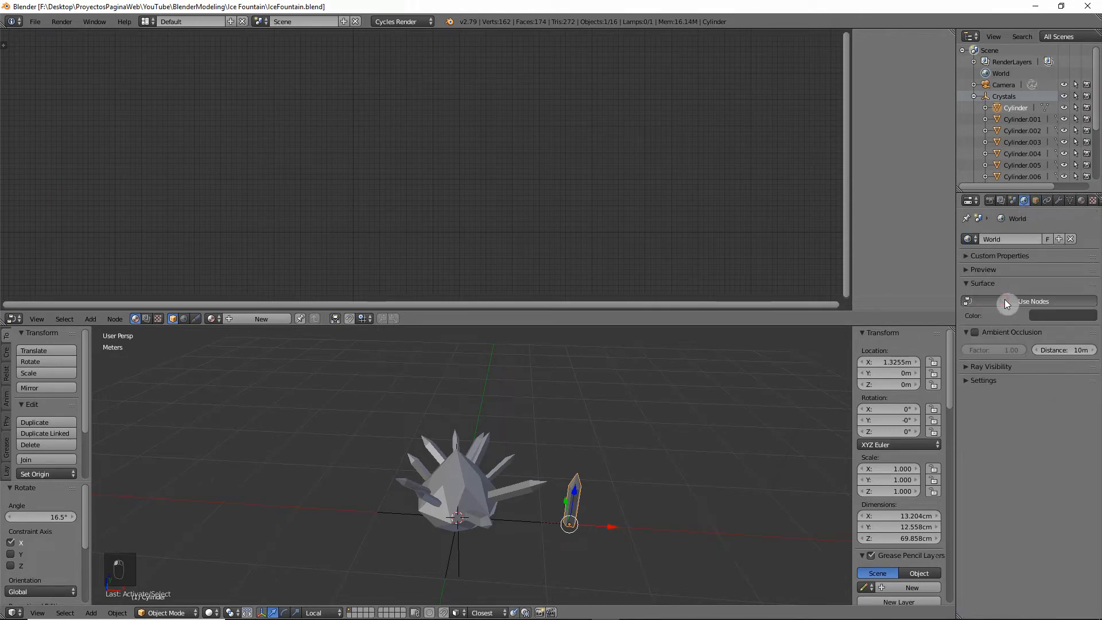
left_click(987, 257)
left_click(984, 255)
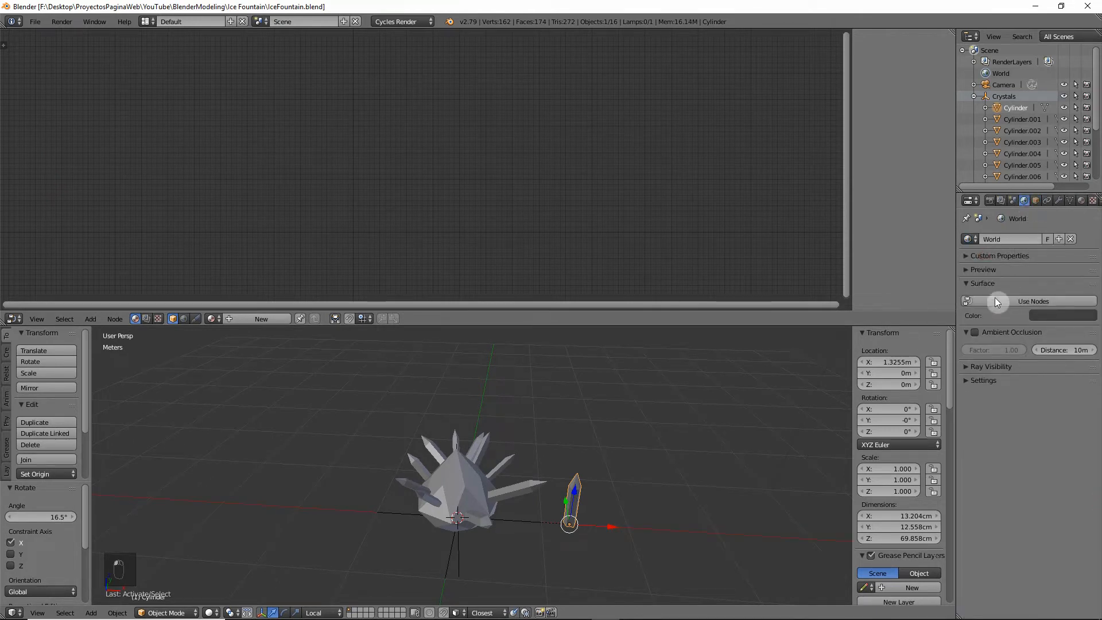
left_click(993, 300)
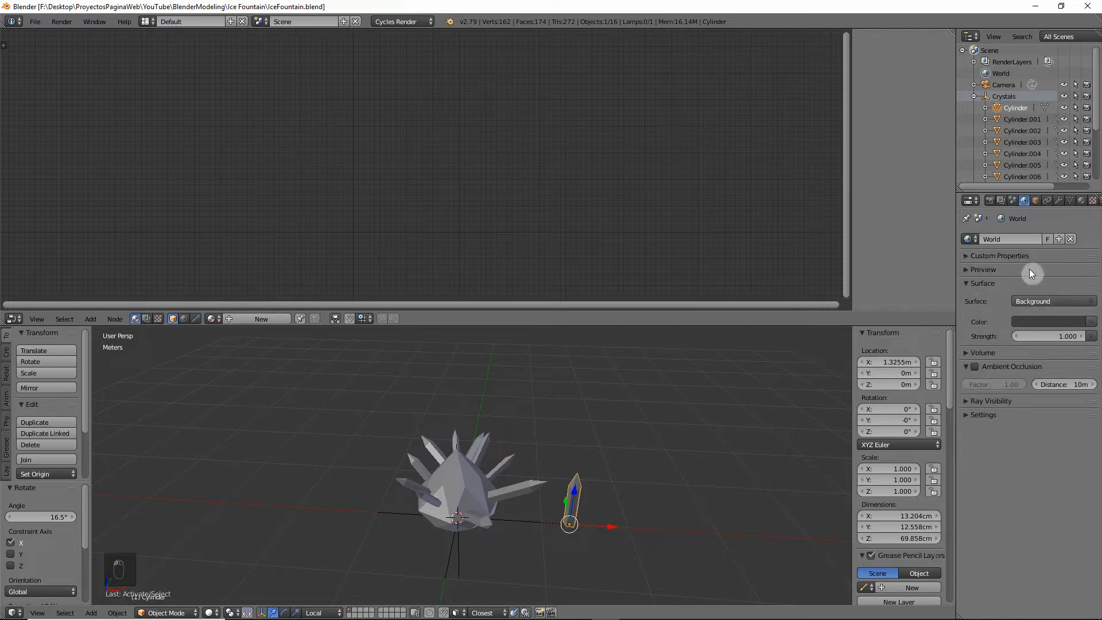
left_click(1029, 304)
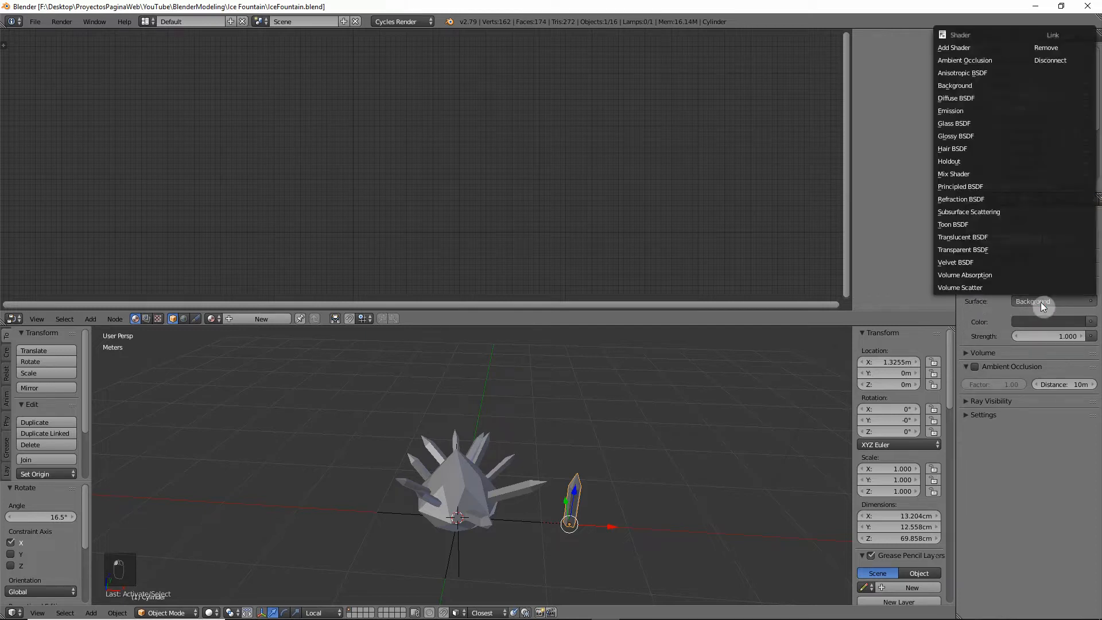
left_click(966, 86)
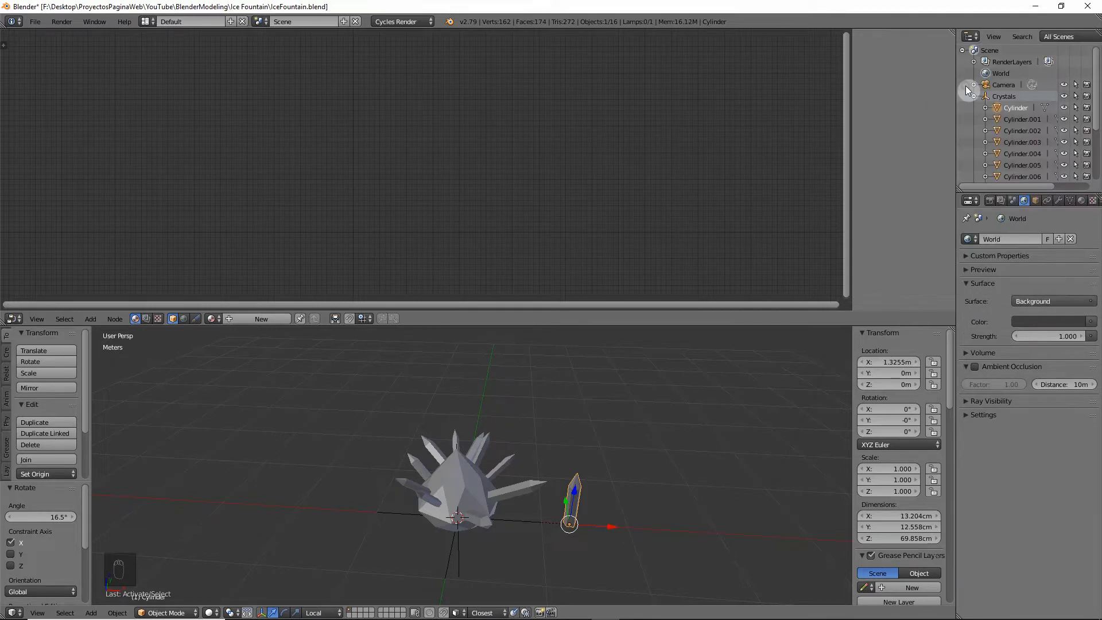
Step: Set the World background color to an Environment Texture and load 00357_Forrest_Preview_360_Panorama-edit.png
left_click(1091, 322)
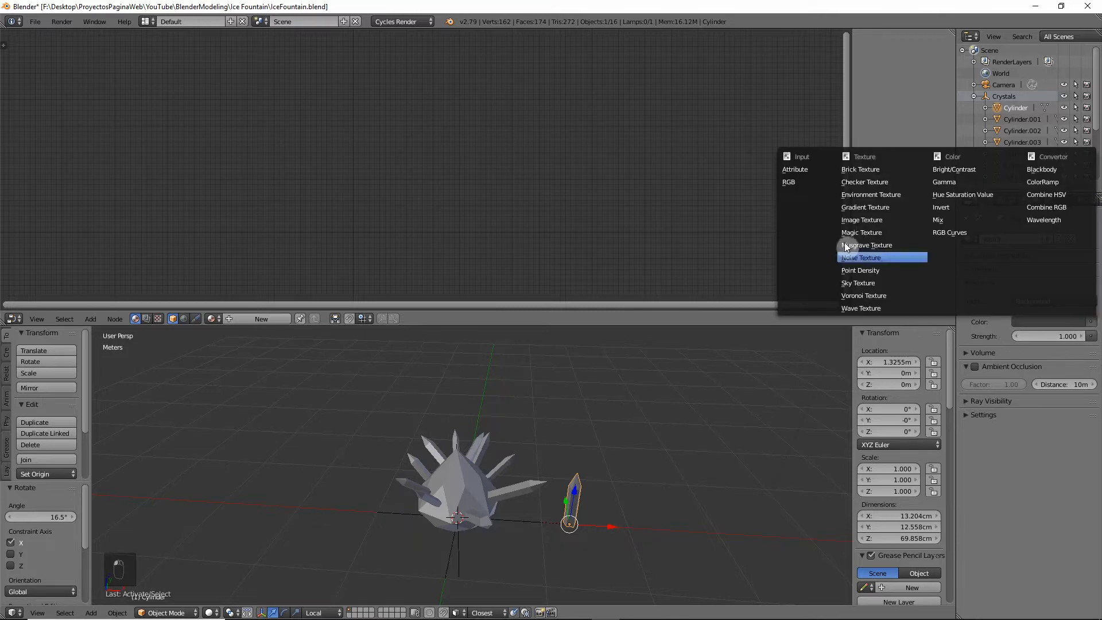
left_click(889, 198)
left_click(1019, 336)
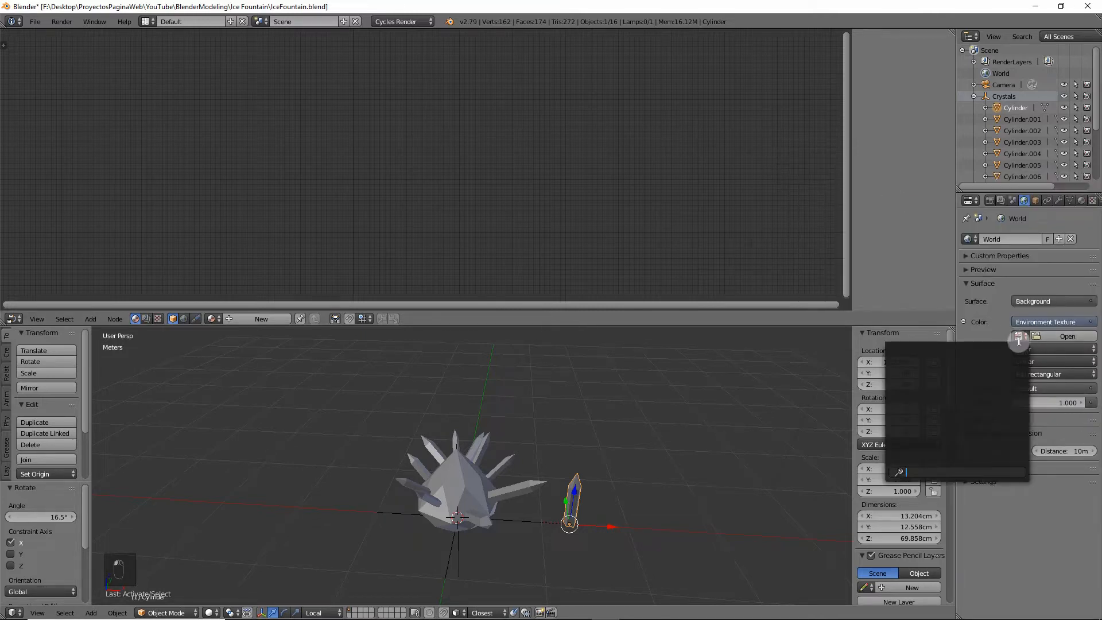
left_click(1066, 336)
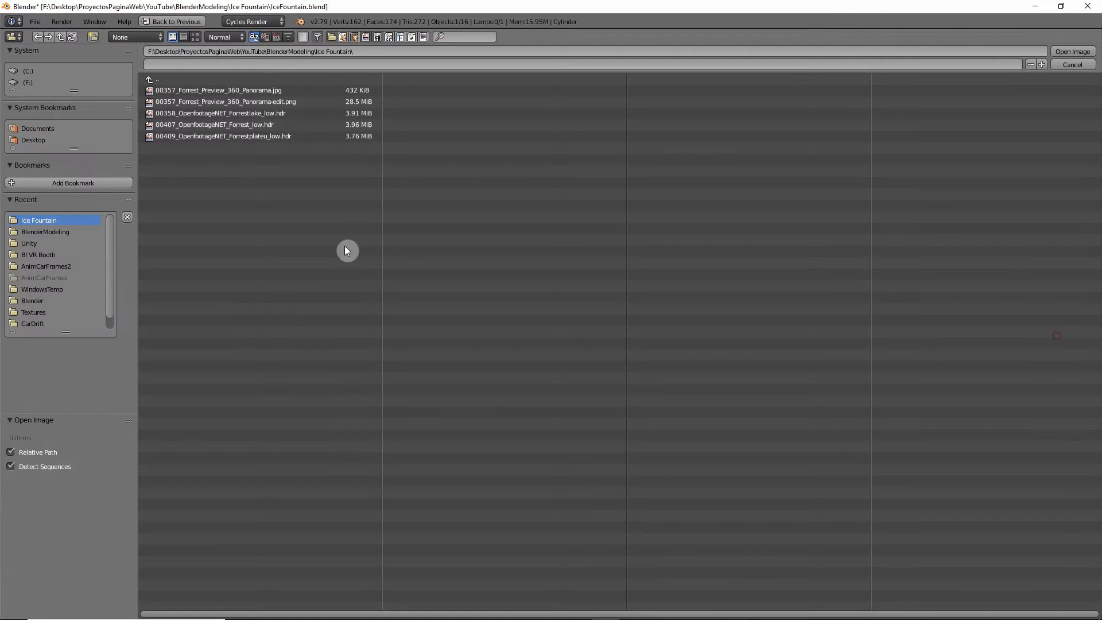
double_click(268, 102)
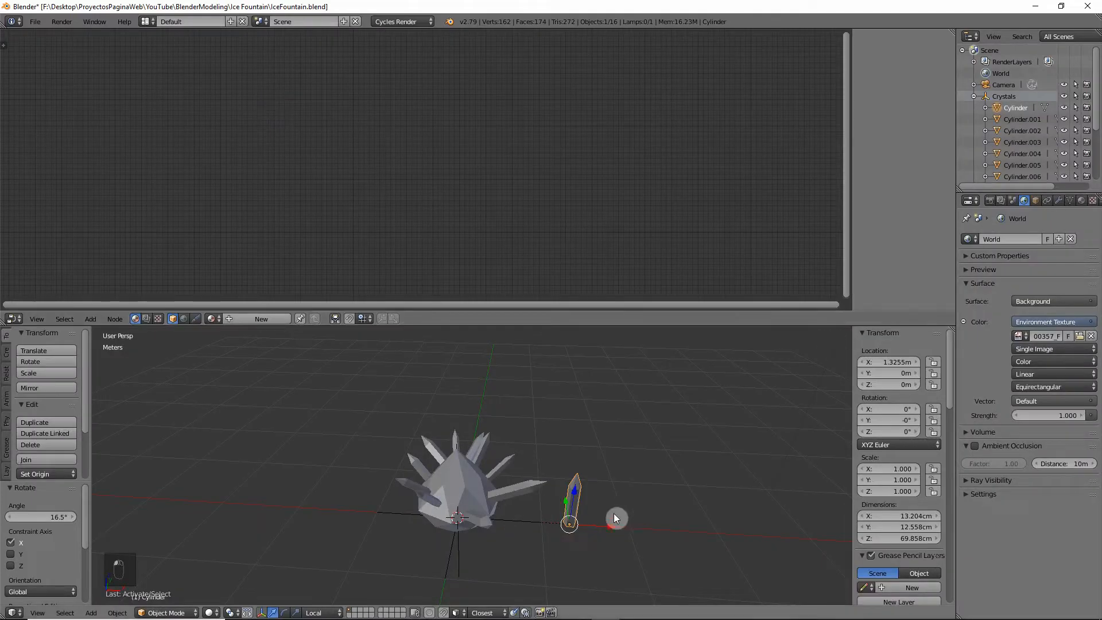
Step: Set the viewport shading to Rendered and view the crystals against the forest background
left_click(168, 613)
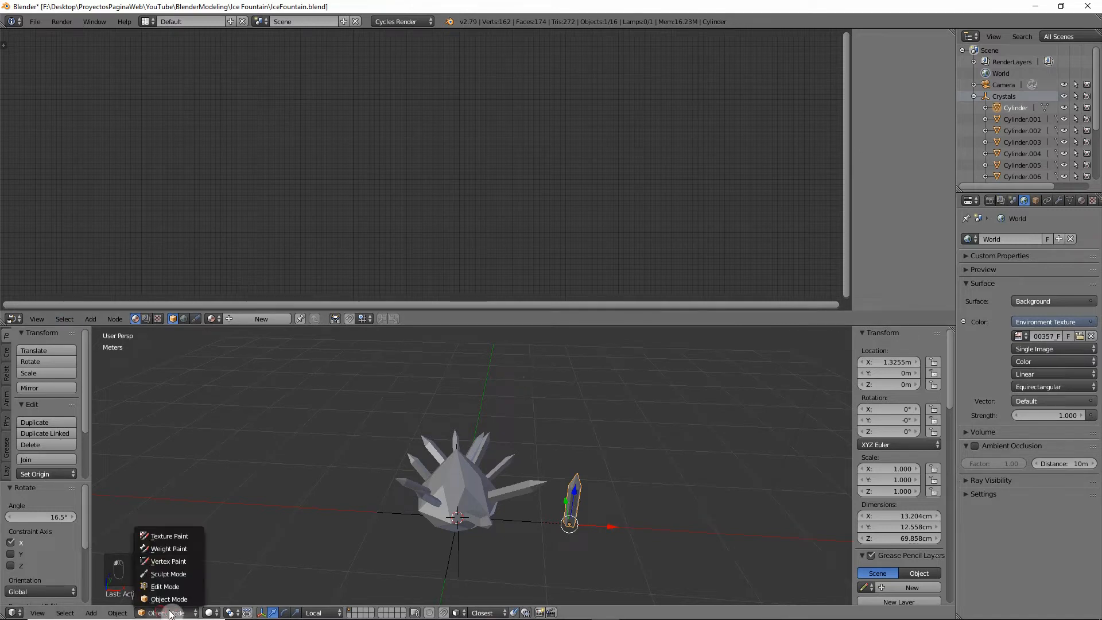
left_click(211, 612)
left_click(211, 613)
left_click(231, 534)
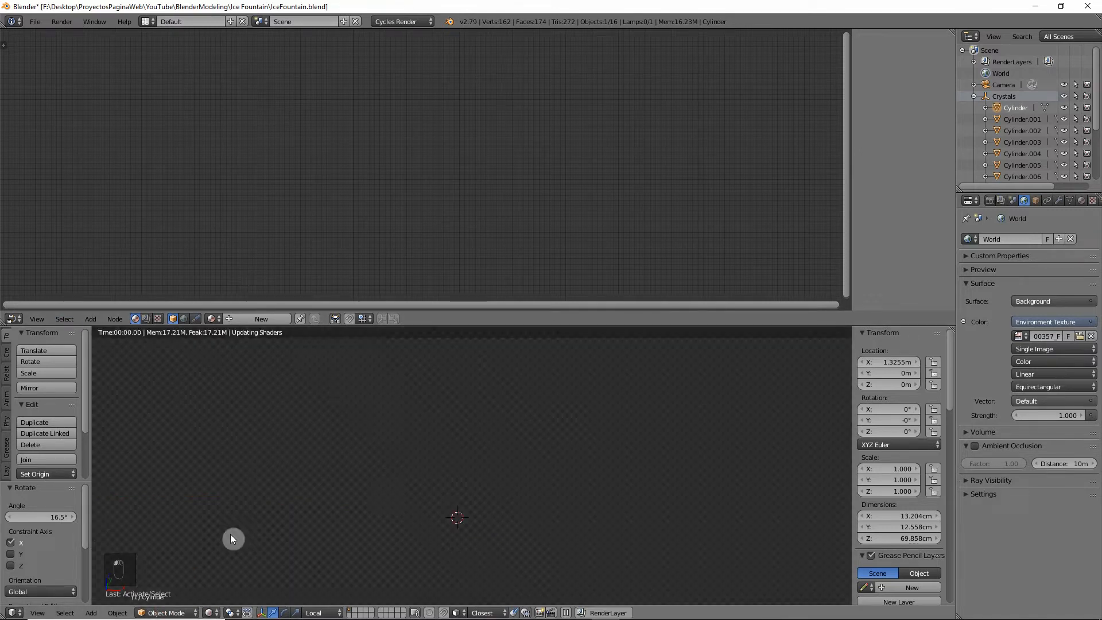
mouse_move(403, 476)
middle_mouse_down()
mouse_move(461, 452)
mouse_move(367, 459)
mouse_move(385, 477)
mouse_move(361, 473)
mouse_move(463, 481)
mouse_move(449, 489)
mouse_move(448, 399)
mouse_move(482, 485)
mouse_move(505, 490)
mouse_move(494, 498)
middle_mouse_up()
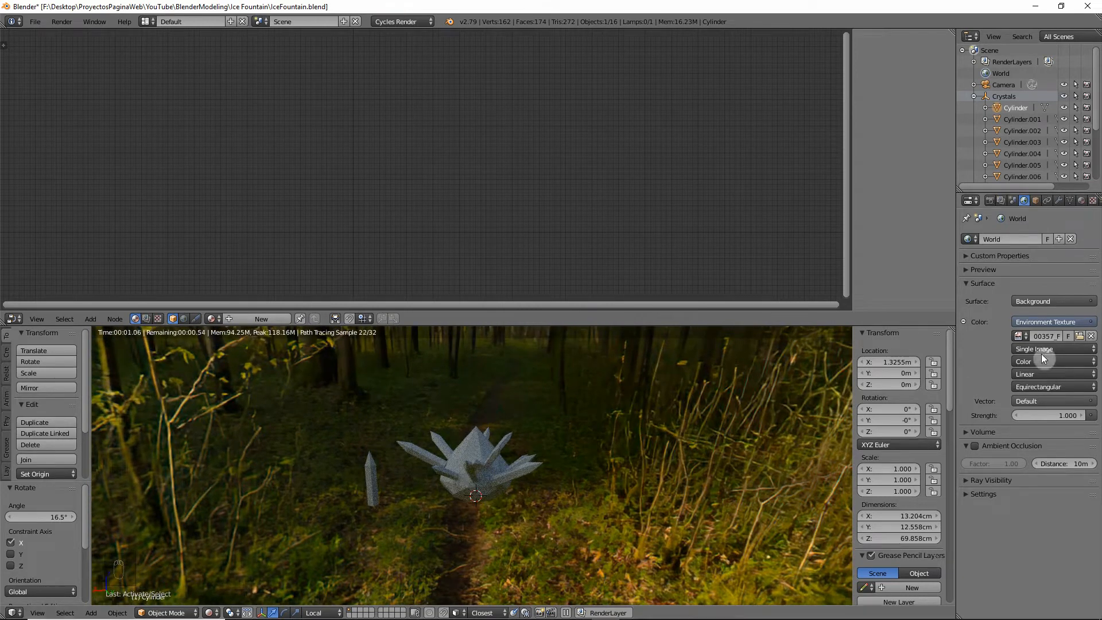
Step: Show the World nodes in the Node Editor and set the Background strength to 1.3
left_click(183, 318)
scroll(338, 218, "up", 6)
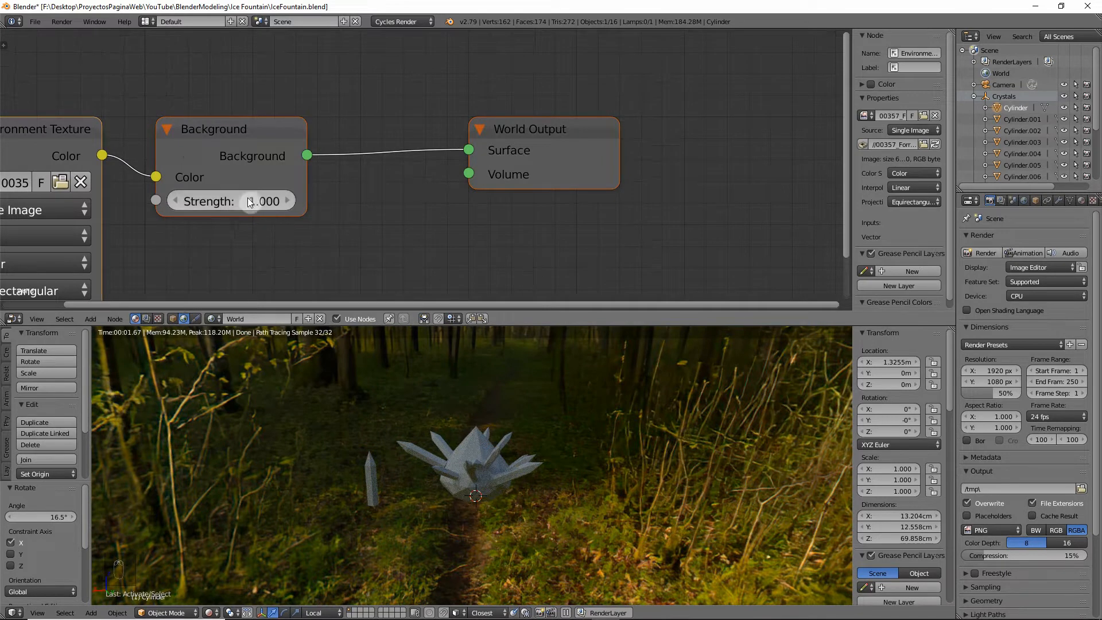
mouse_move(249, 201)
left_mouse_down()
mouse_move(270, 201)
mouse_move(228, 195)
left_mouse_up()
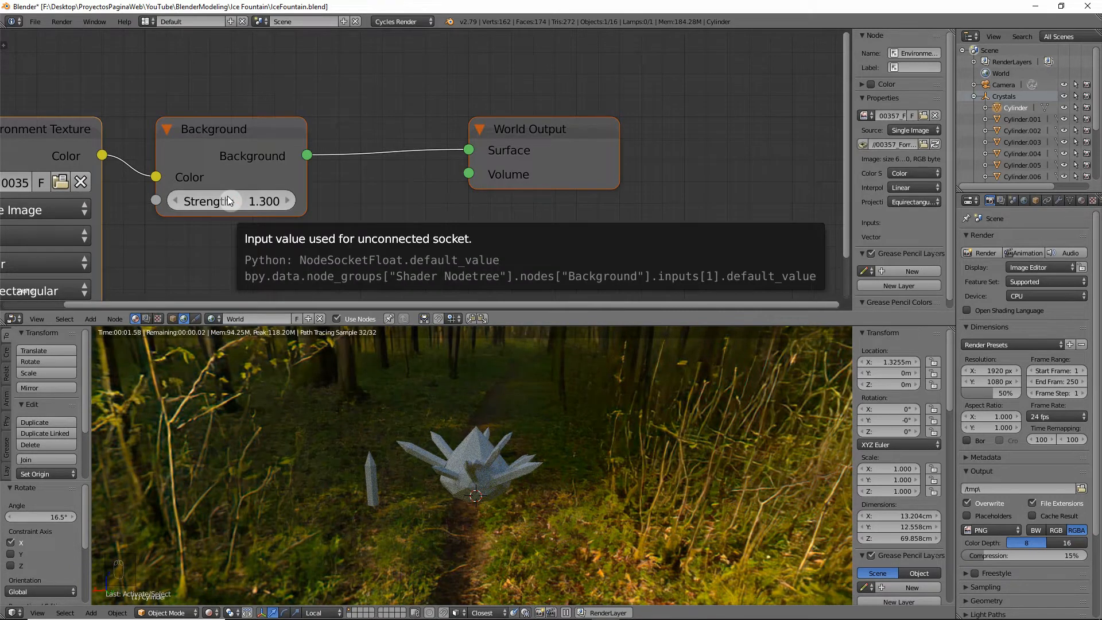
Step: Set the viewport shading to Solid, select the lone crystal and show its object material nodes in the Node Editor
left_click(217, 613)
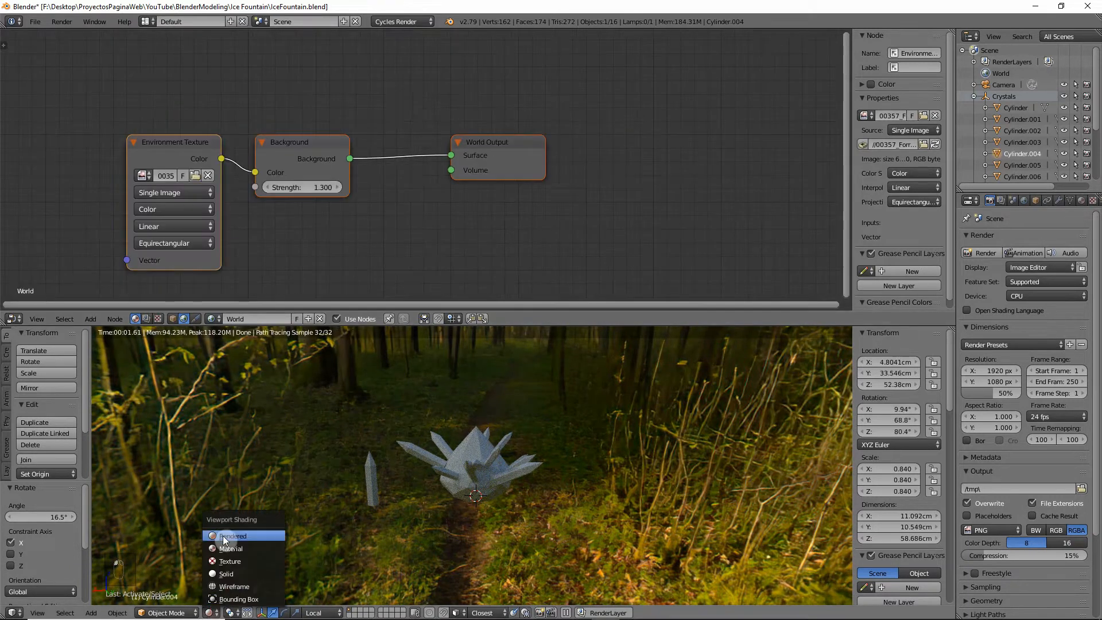
left_click(229, 573)
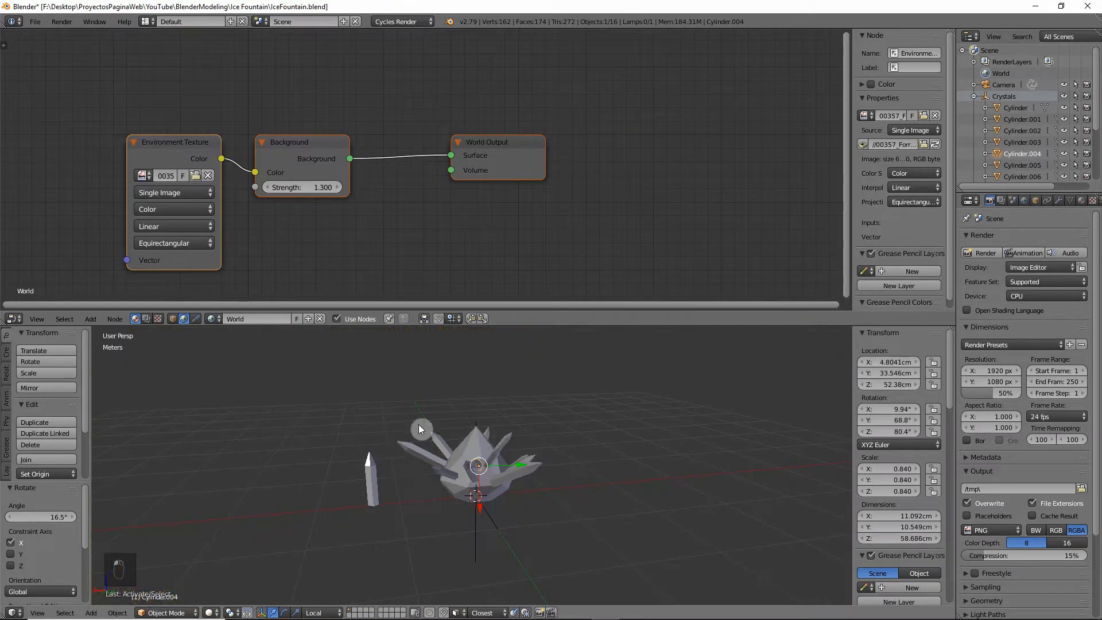
right_click(363, 483)
middle_click_drag(402, 505, 587, 466)
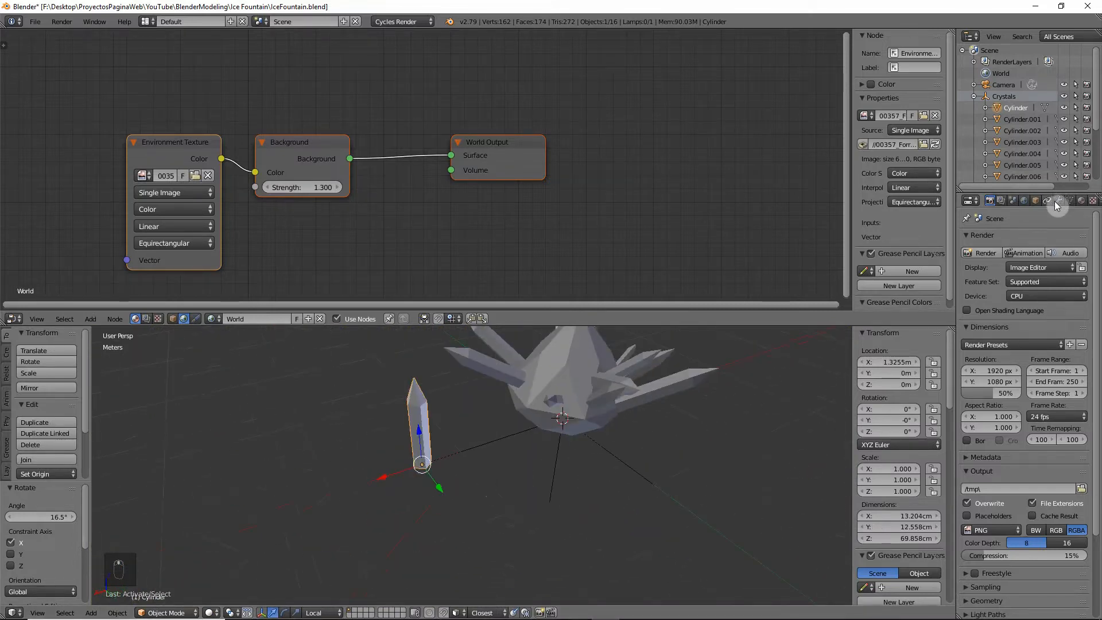
left_click(1081, 201)
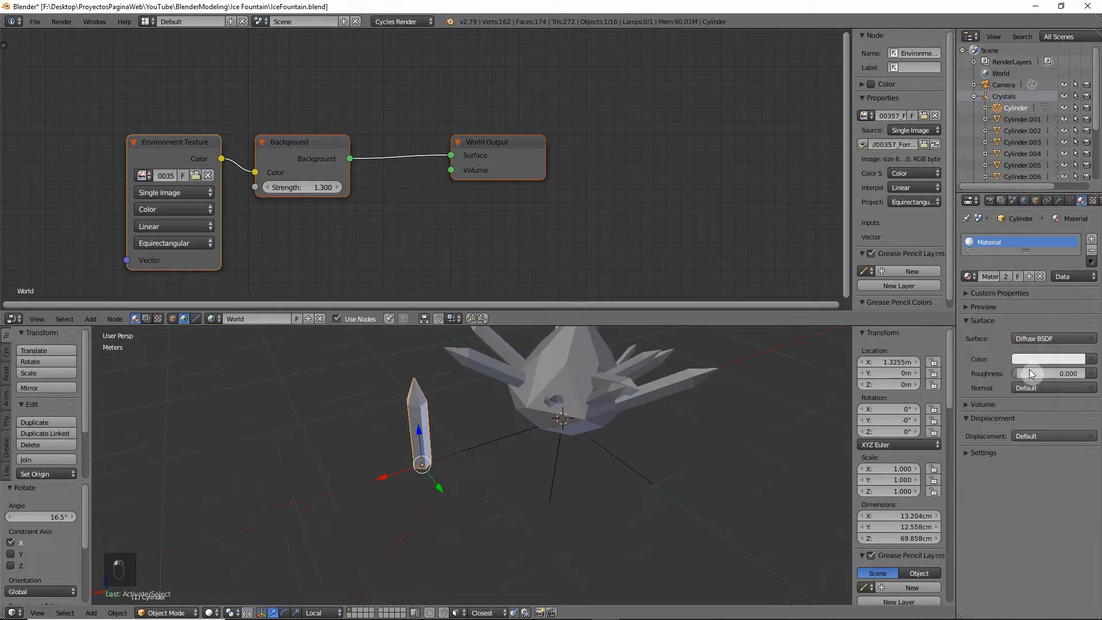
left_click(174, 319)
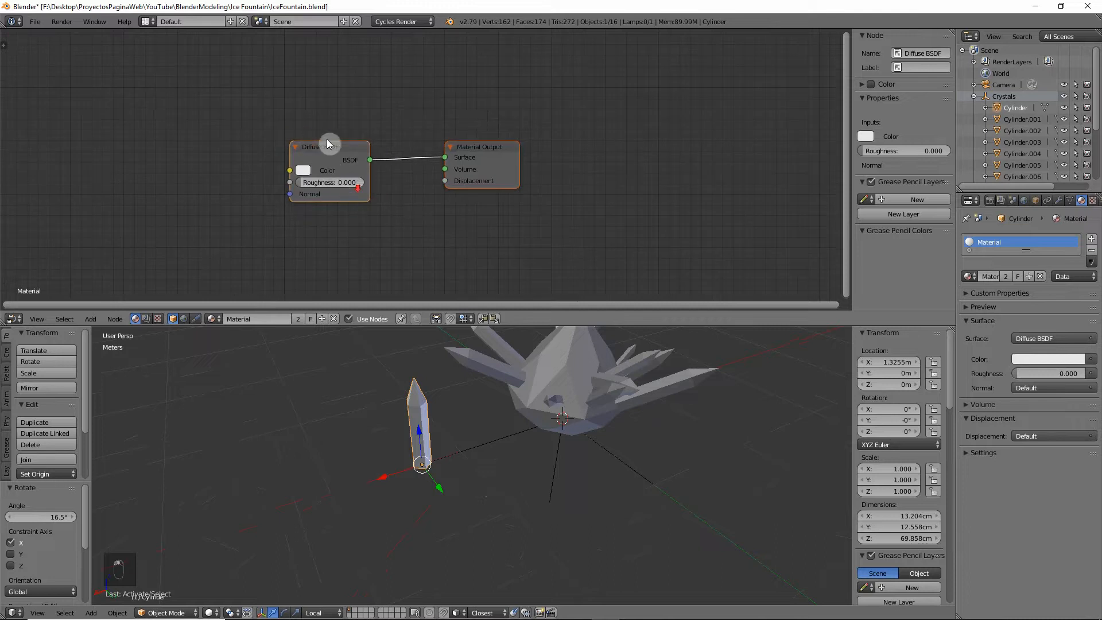
Step: Replace the Diffuse BSDF node of the crystal material with a Glass BSDF node beside the Material Output
left_click_drag(329, 143, 299, 150)
key("Delete")
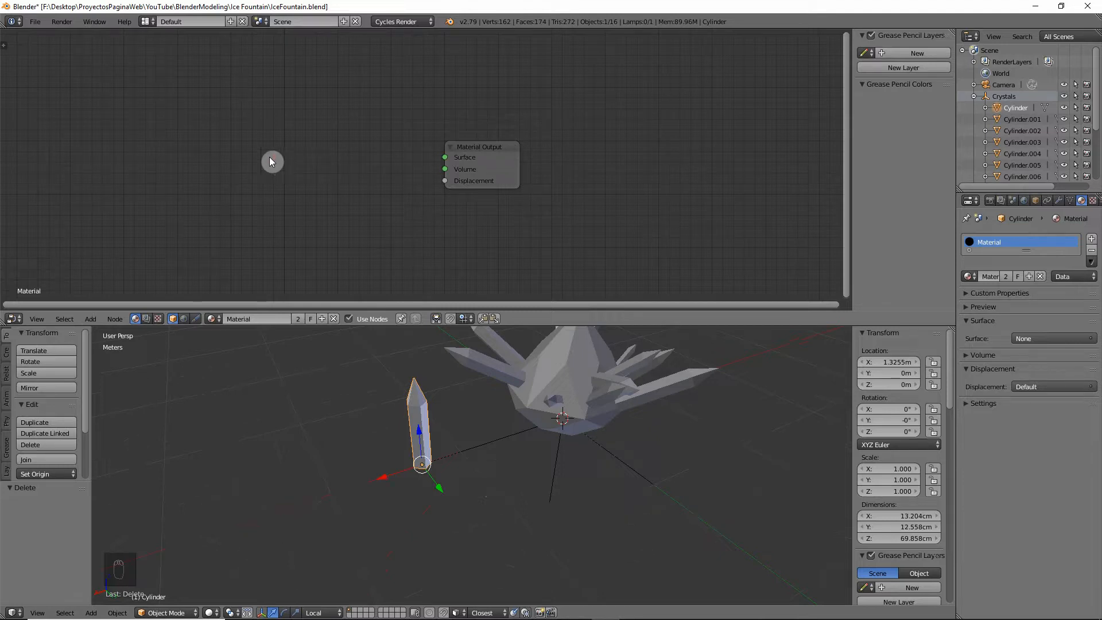
key("shift+a")
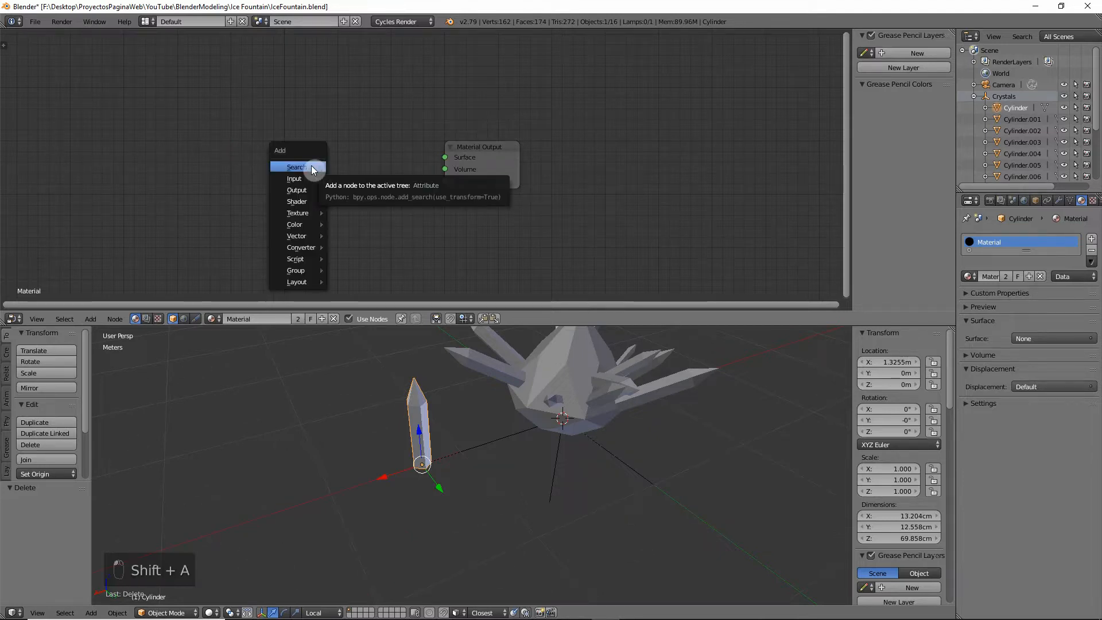
left_click(312, 165)
type("glass")
key("Return")
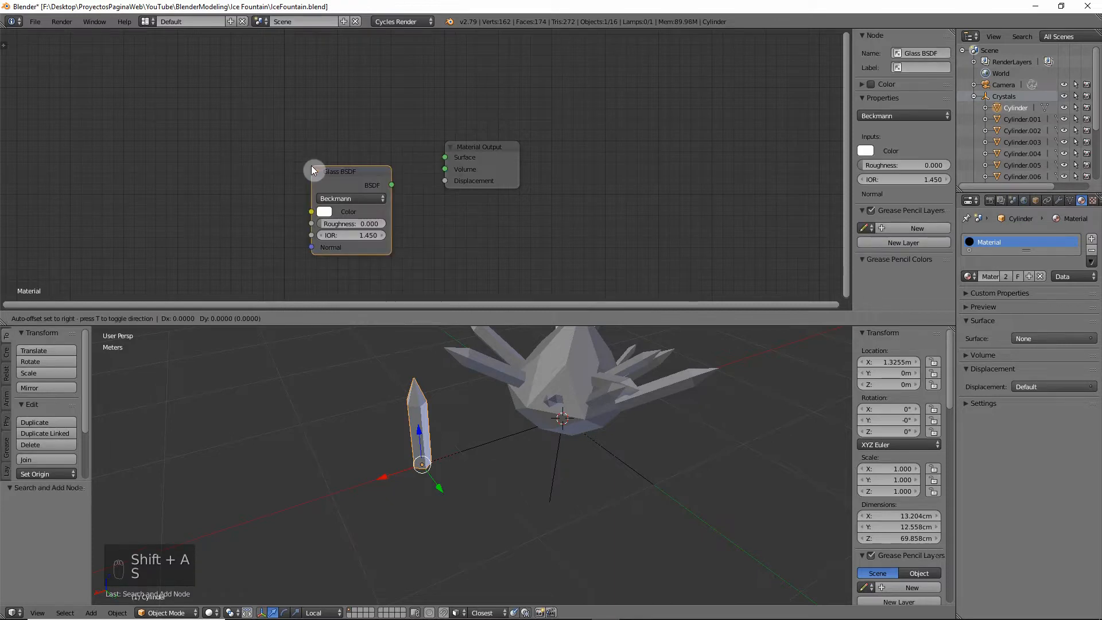
left_click(335, 174)
left_click_drag(386, 184, 314, 148)
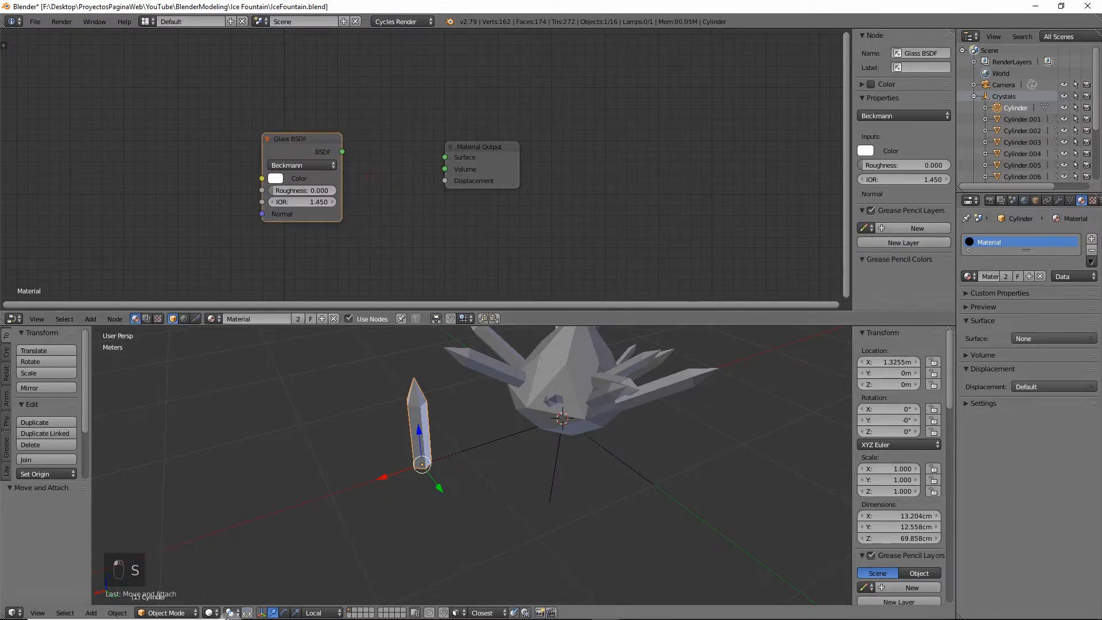
Step: Set the viewport shading to Rendered and connect the Glass BSDF to the Material Output's Surface
left_click(208, 612)
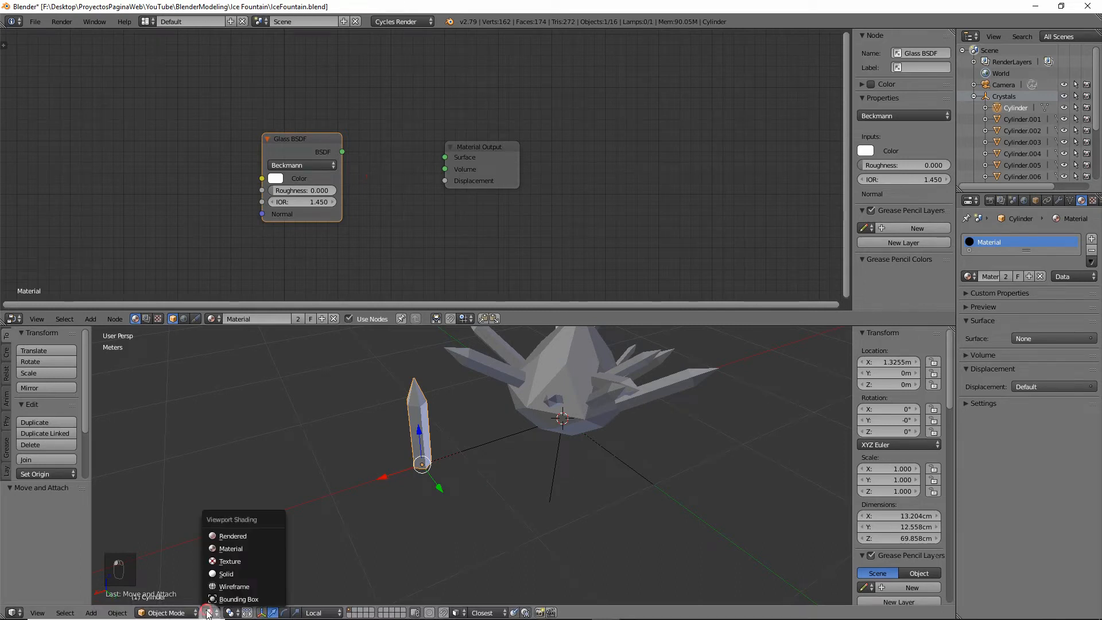
left_click(251, 536)
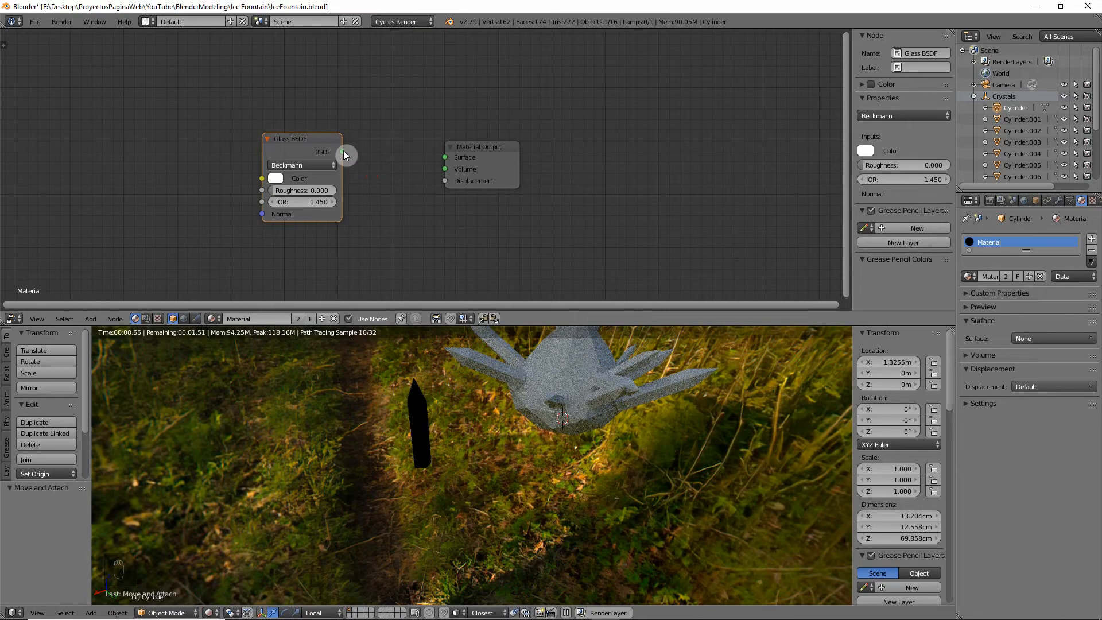
left_click_drag(343, 152, 441, 156)
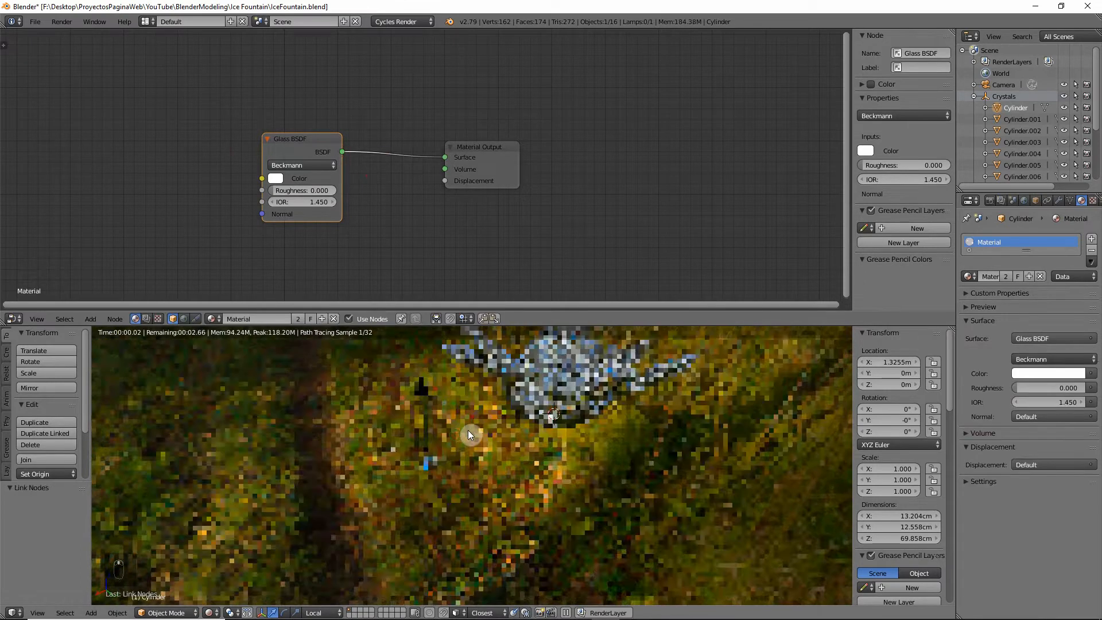
Step: Set the Glass BSDF roughness to 0.050 and its IOR to 1.650
mouse_move(468, 429)
middle_mouse_down()
mouse_move(483, 421)
mouse_move(482, 398)
mouse_move(454, 390)
mouse_move(438, 394)
mouse_move(475, 423)
mouse_move(443, 430)
middle_mouse_up()
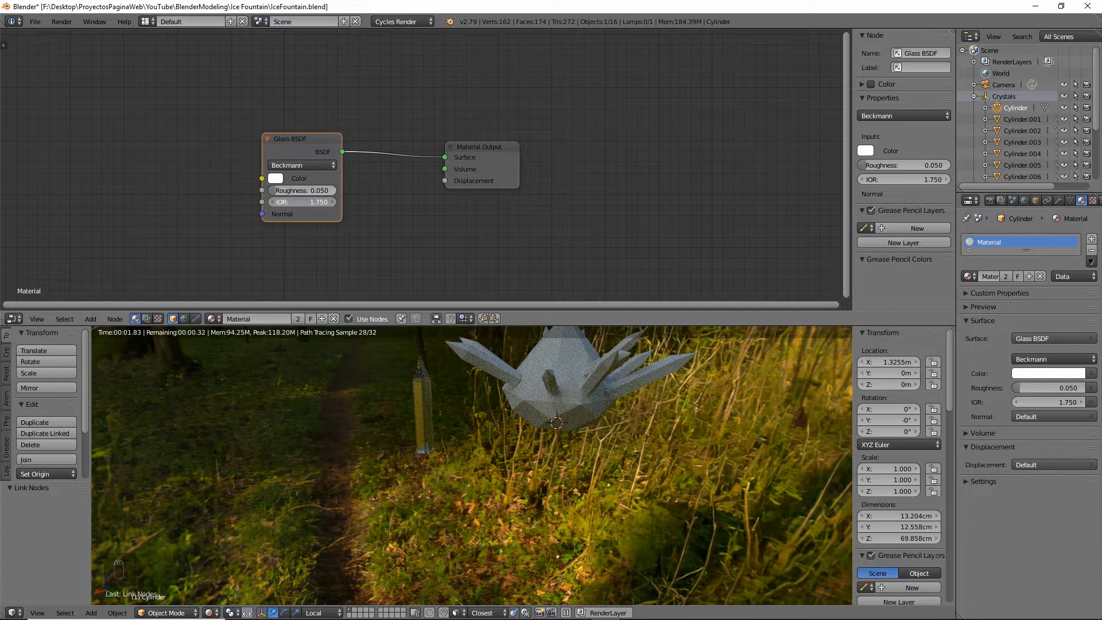
left_click_drag(278, 201, 289, 200)
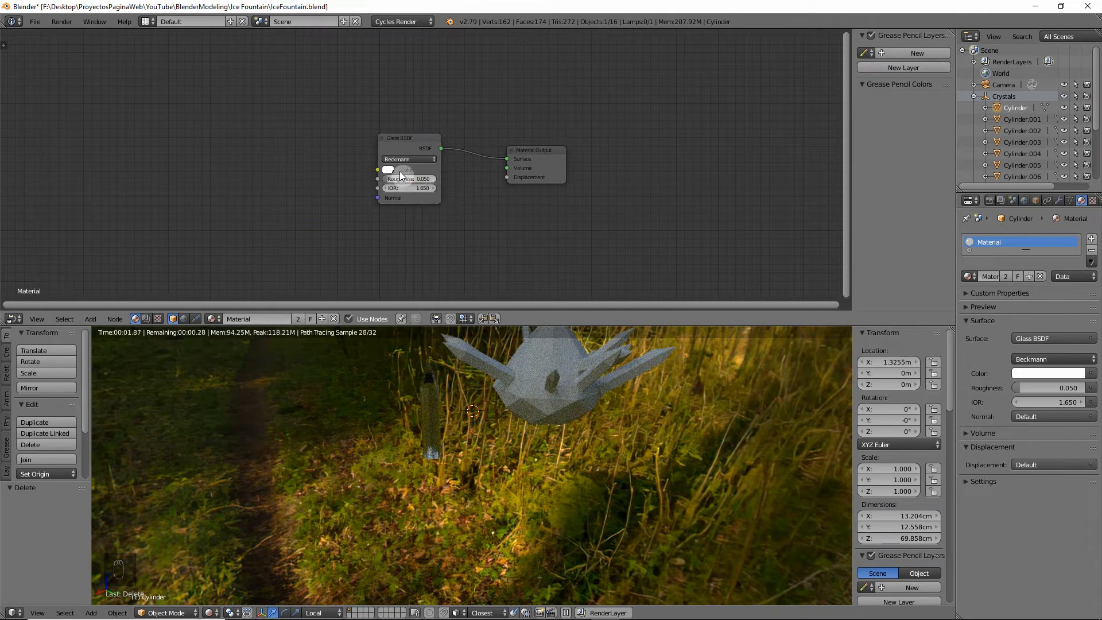
left_click(294, 161)
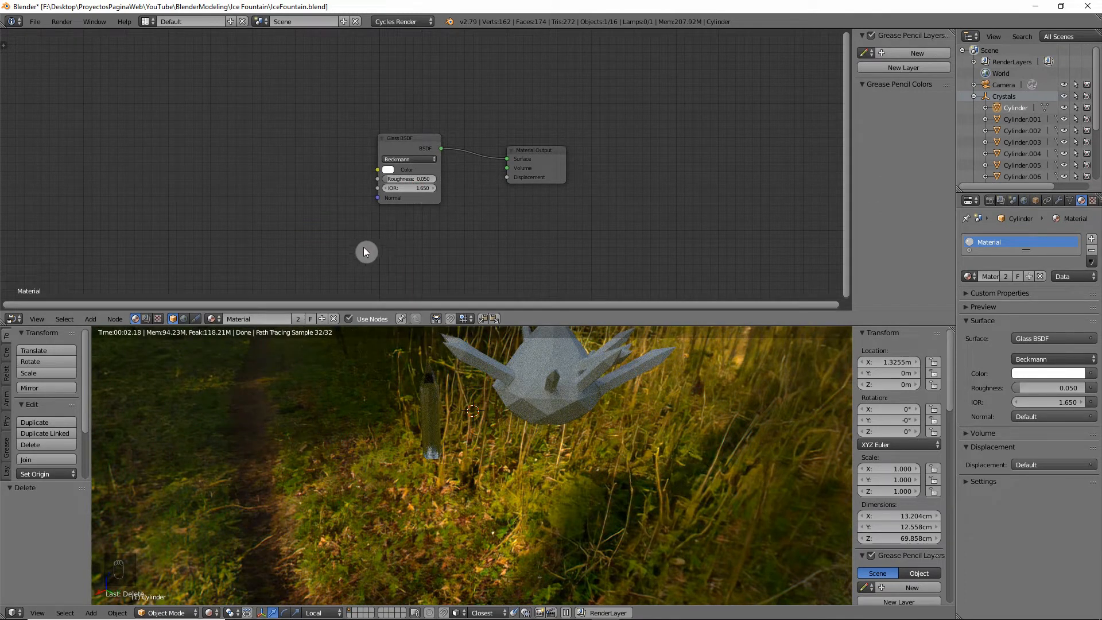
Step: Make room beside the Material Output and add a Transparent BSDF node below the Glass BSDF
left_click_drag(427, 130, 330, 133)
key("shift+a")
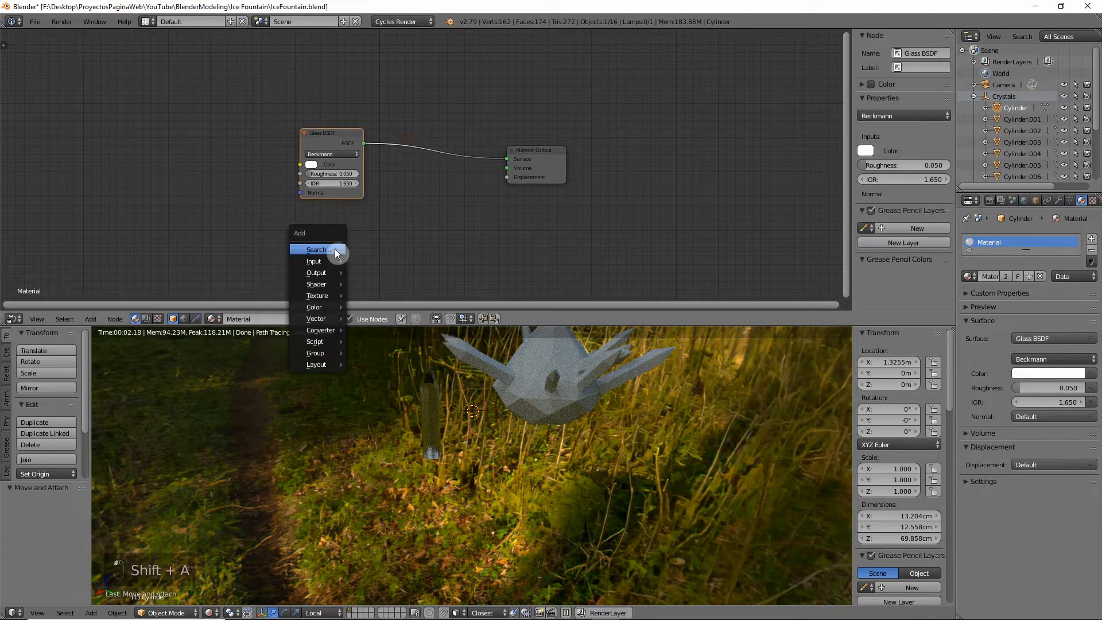
left_click(335, 249)
type("tra")
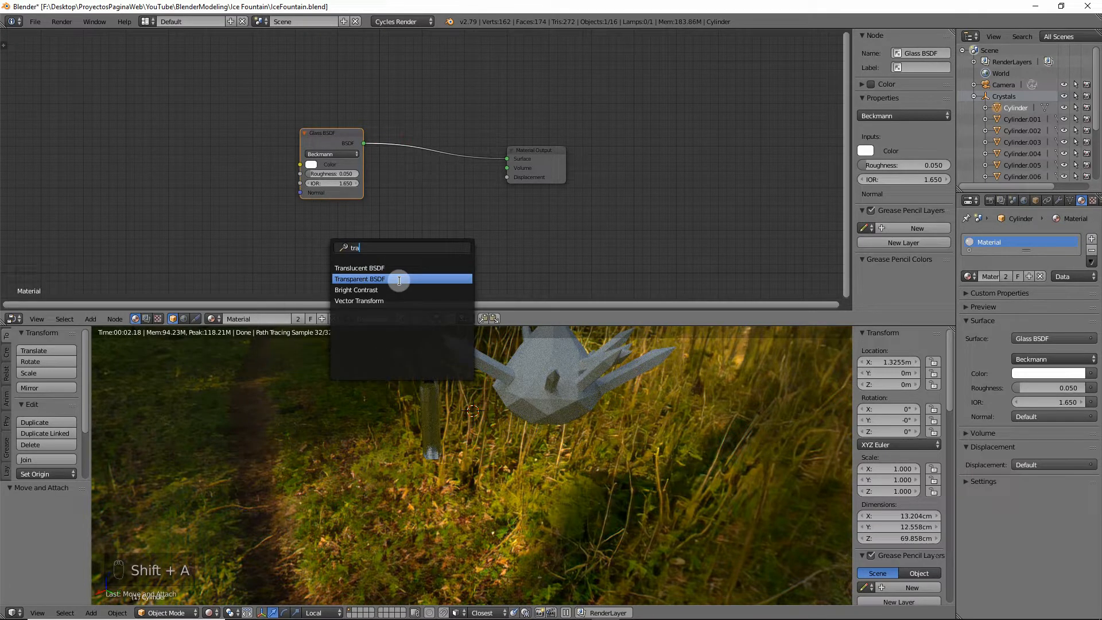
left_click(392, 280)
left_click(310, 230)
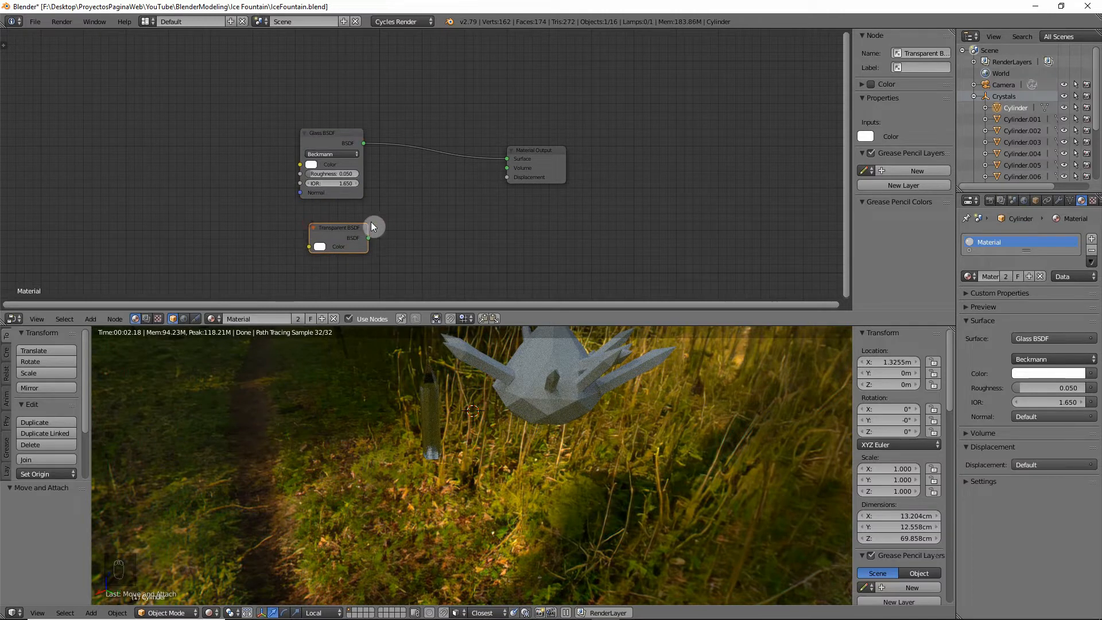
Step: Insert a Mix Shader between the Glass BSDF and Material Output, and connect the Transparent BSDF to its second shader input
key("shift+a")
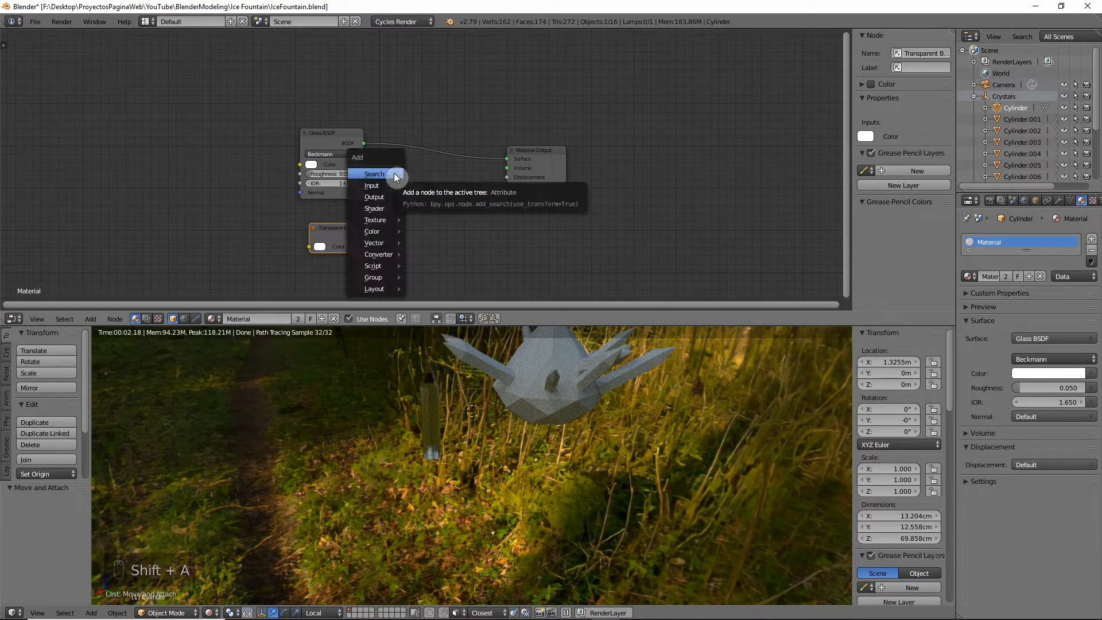
left_click(394, 173)
type("mix")
key("Return")
left_click(406, 169)
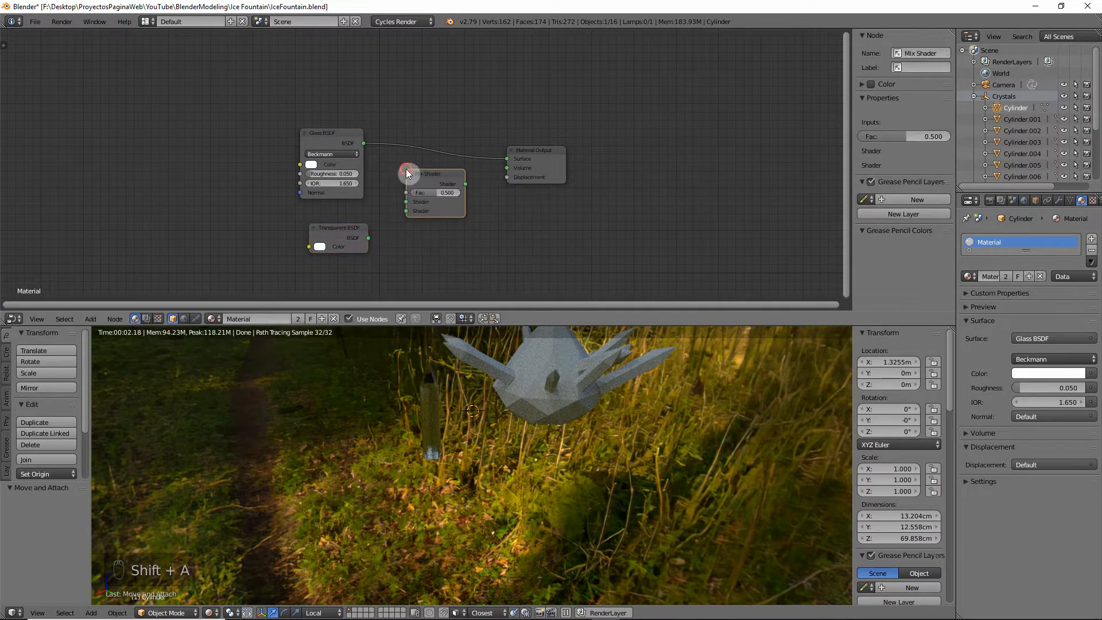
left_click_drag(433, 185, 440, 144)
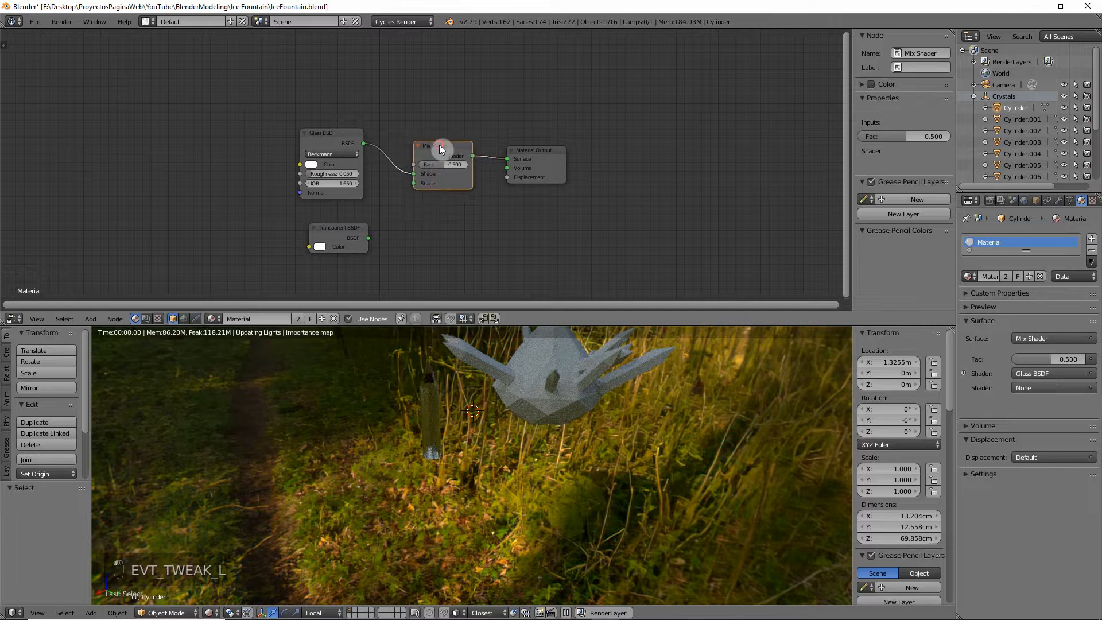
left_click_drag(368, 238, 425, 165)
Step: Set the Transparent BSDF color to green and the Mix Shader factor to 0.109
left_click(322, 247)
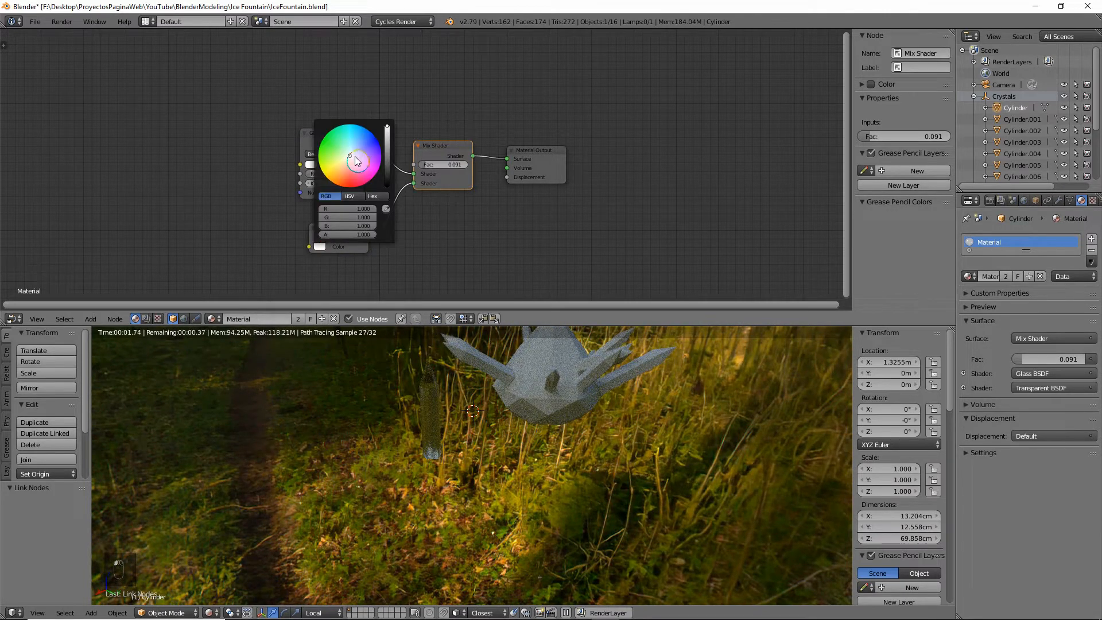
left_click_drag(358, 161, 366, 144)
left_click_drag(365, 144, 329, 154)
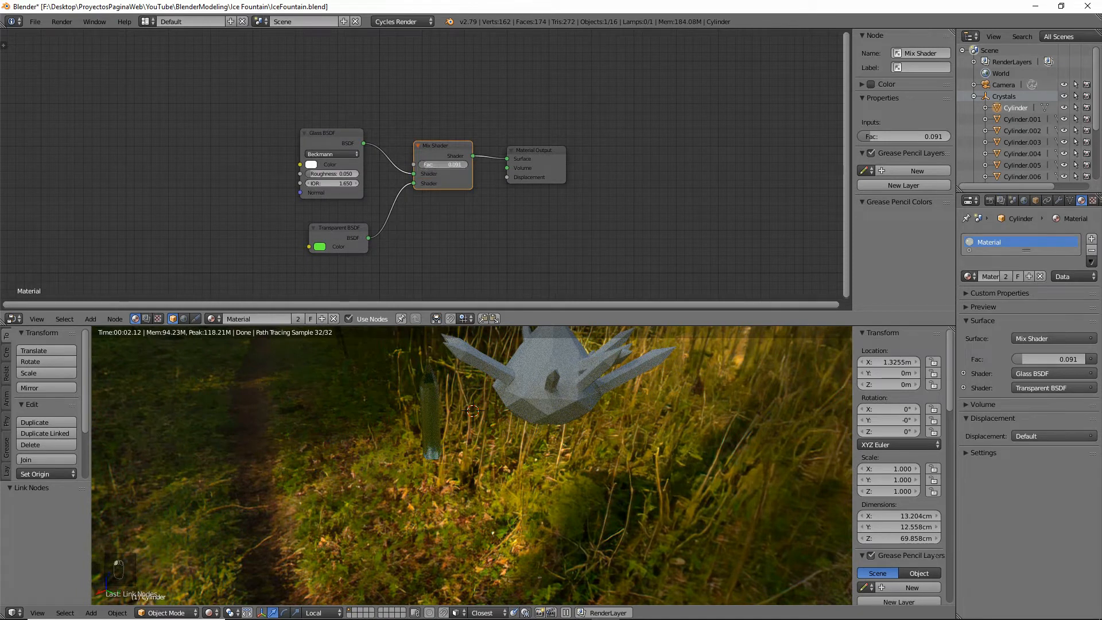
left_click_drag(442, 164, 454, 164)
Step: Set the viewport shading to Texture and bring the whole crystal cluster into view
left_click(210, 613)
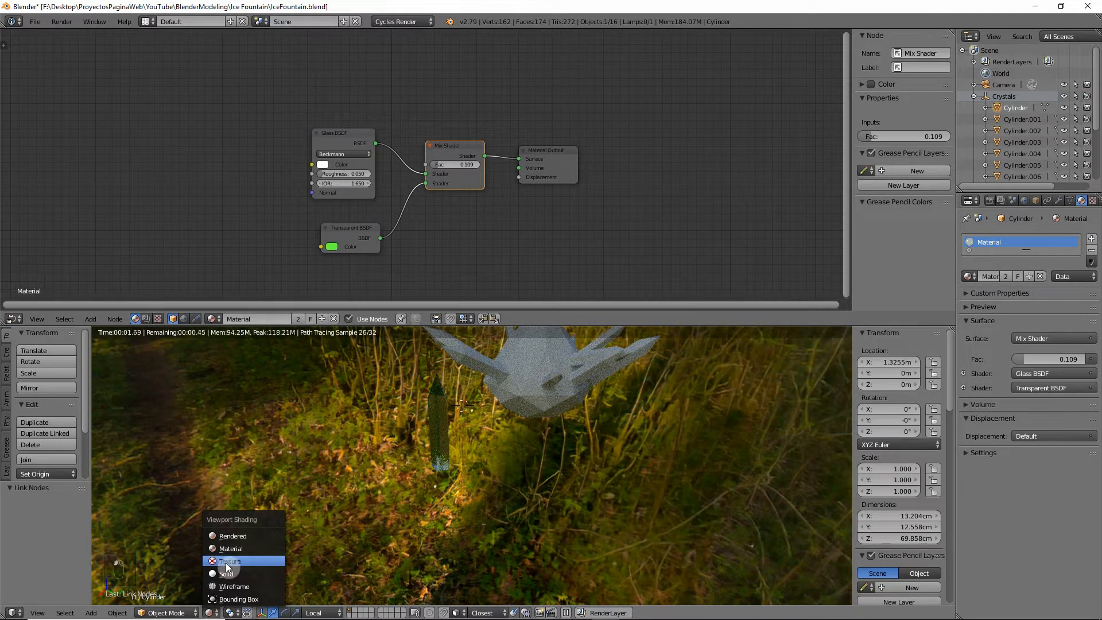
left_click(226, 562)
scroll(495, 462, "down", 3)
scroll(433, 476, "up", 2)
middle_click_drag(482, 460, 409, 489)
scroll(378, 503, "up", 3)
scroll(410, 488, "down", 2)
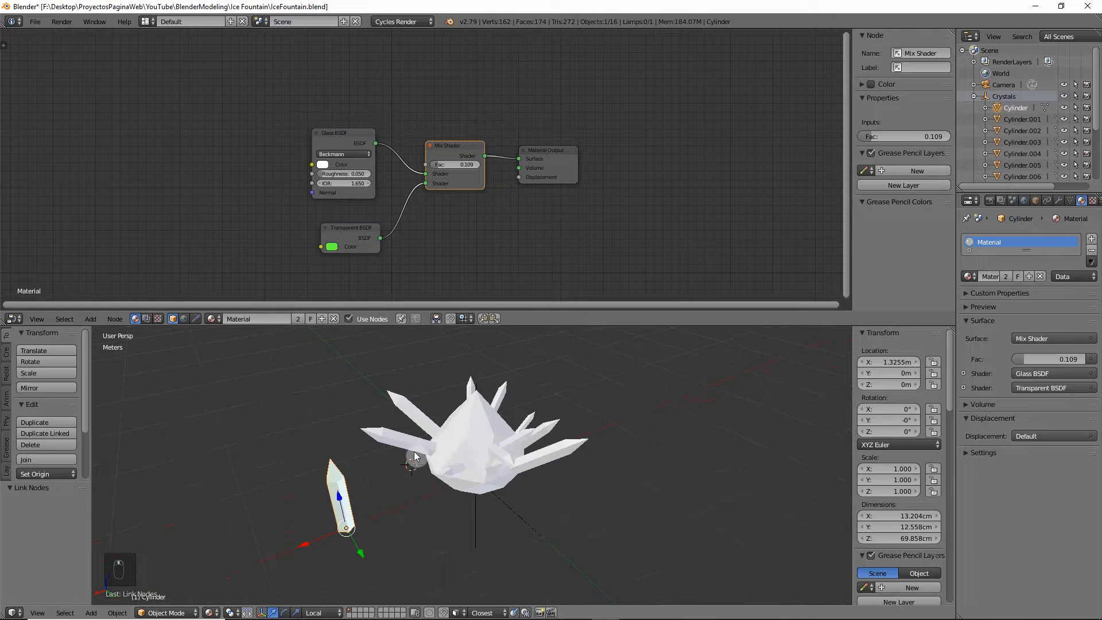
Step: Select the crystals under the Crystals empty with the lone Cylinder active, without the empty itself, and link its Object Data to them
left_click(1008, 98)
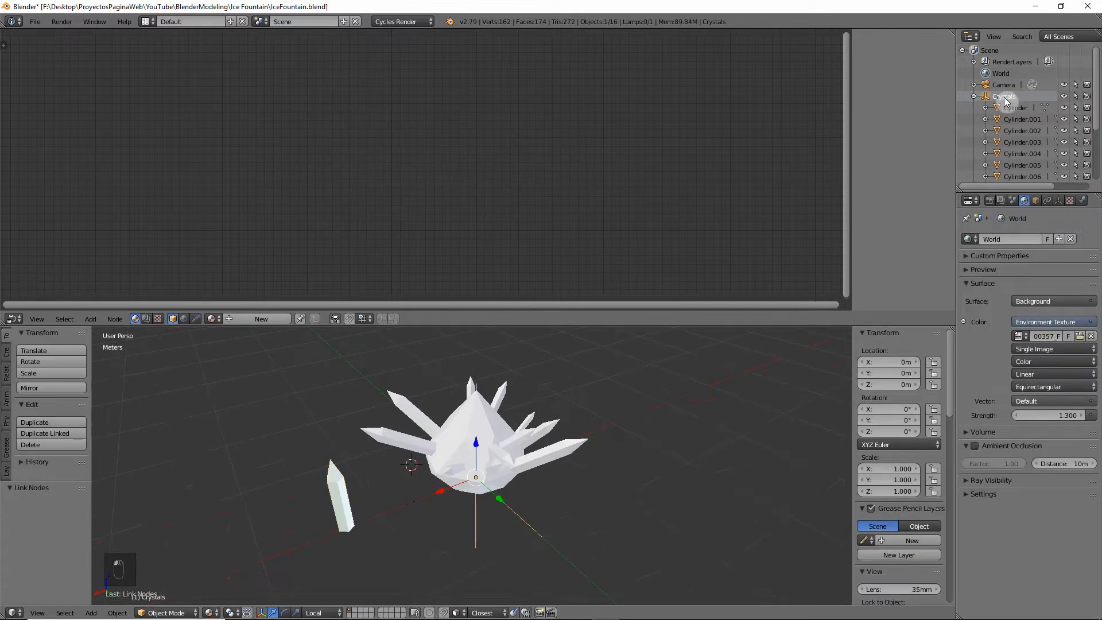
left_click(1019, 110)
right_click(1005, 95)
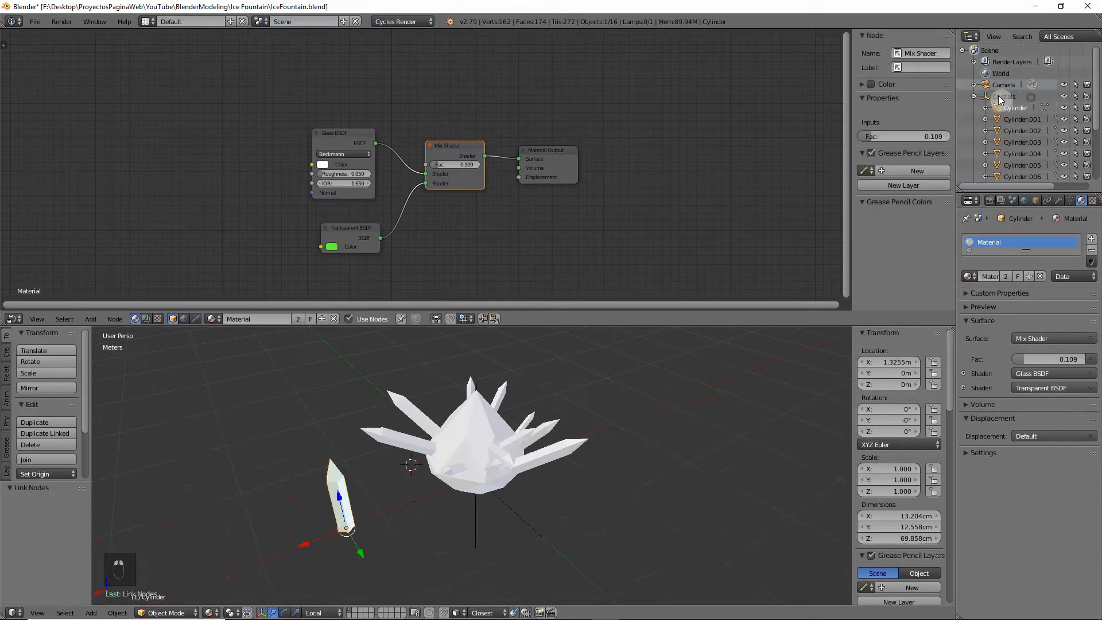
left_click(1003, 96)
right_click(976, 97)
left_click(976, 98)
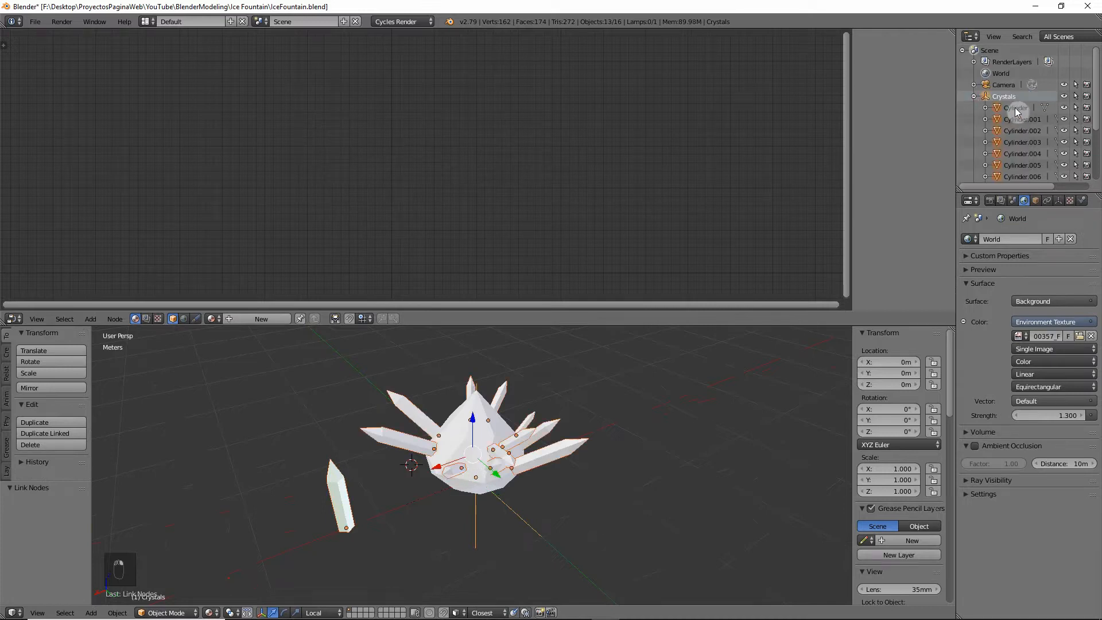
left_click(1015, 109, "ctrl")
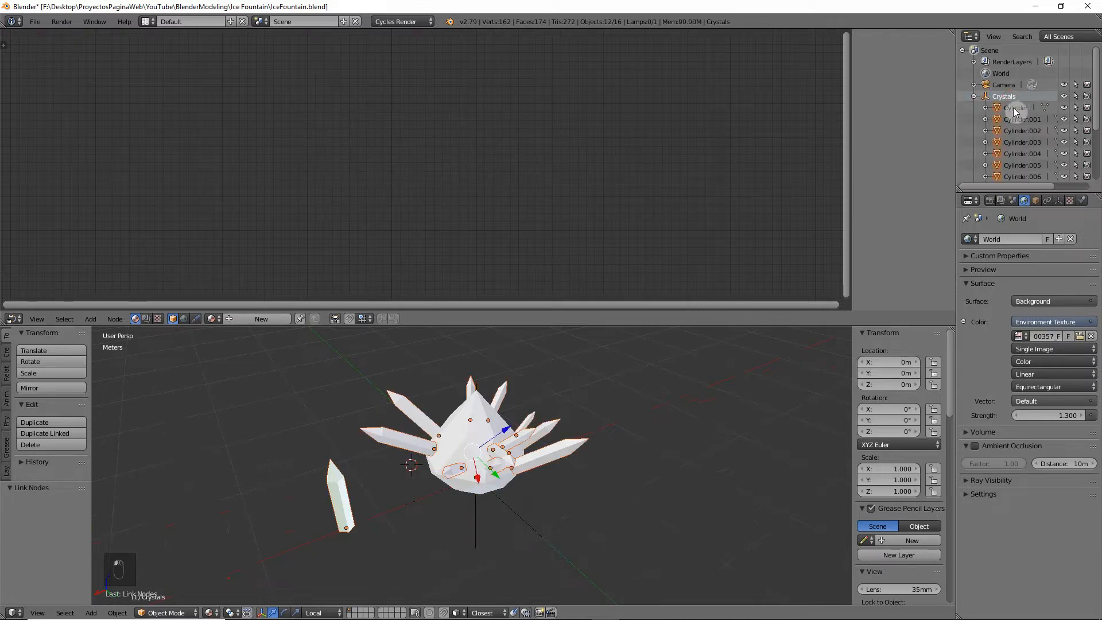
left_click(1015, 109, "ctrl")
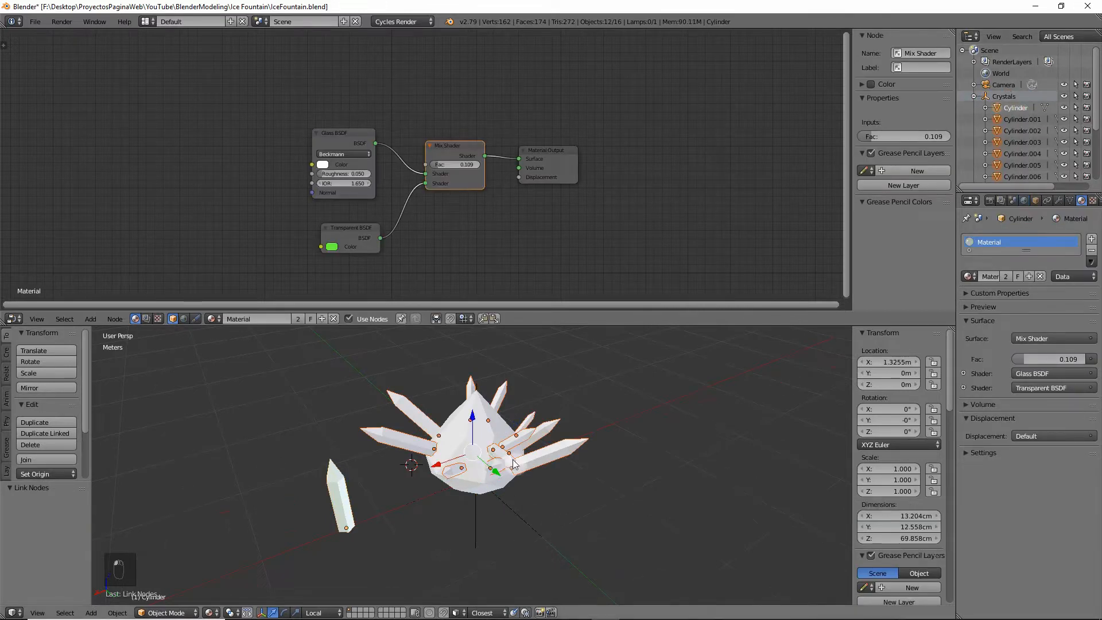
key("ctrl+l")
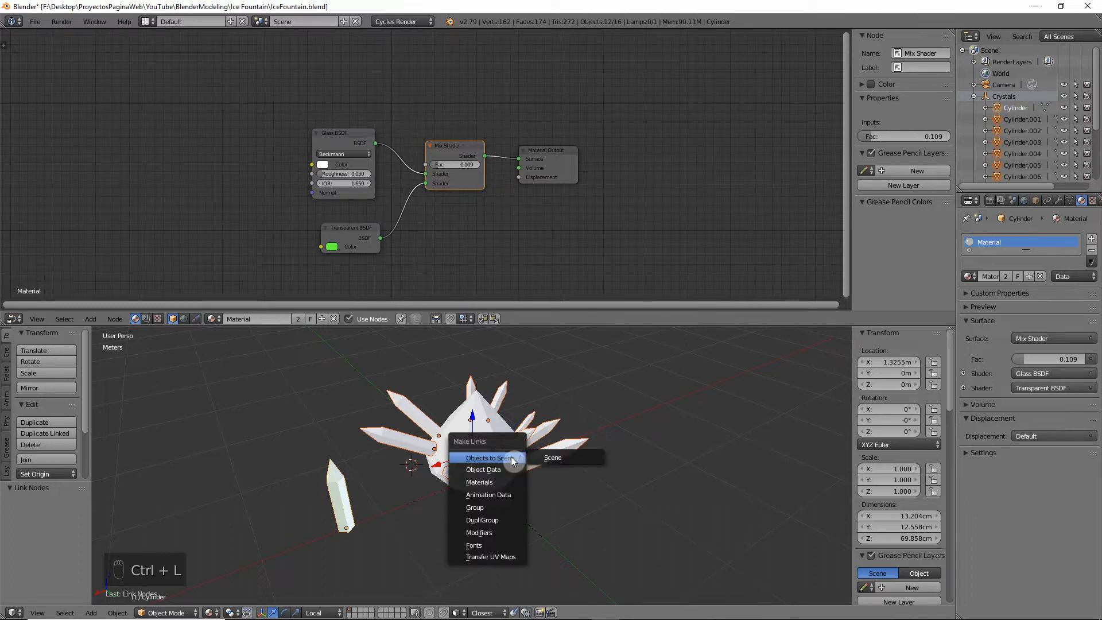
left_click(493, 470)
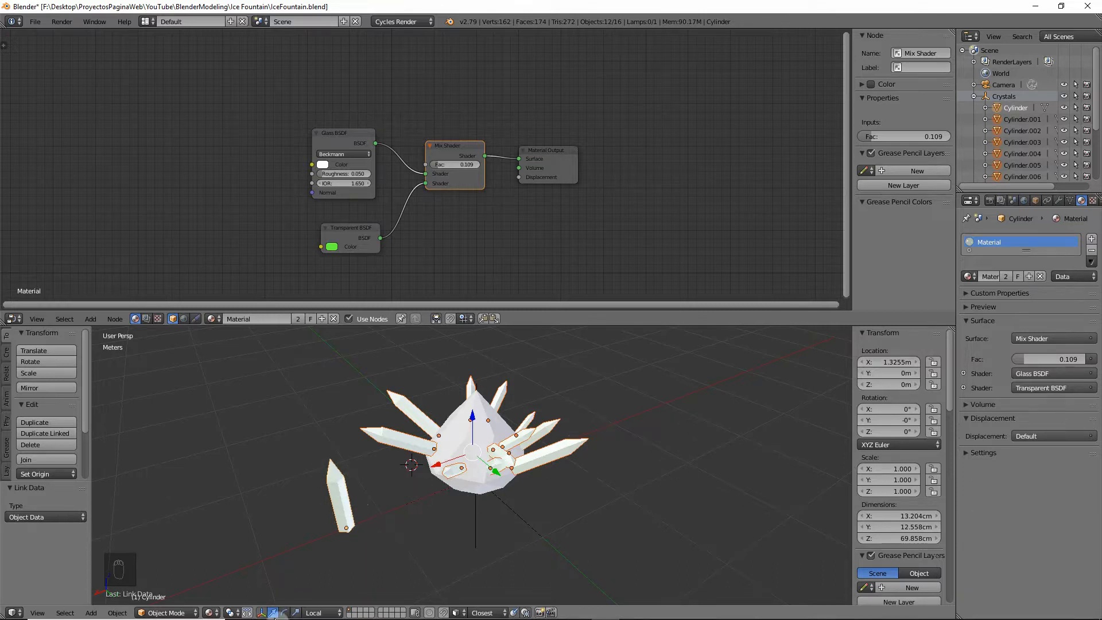
Step: Set the viewport shading to Rendered and examine the crystals' glass material from several angles
left_click(228, 613)
left_click(236, 536)
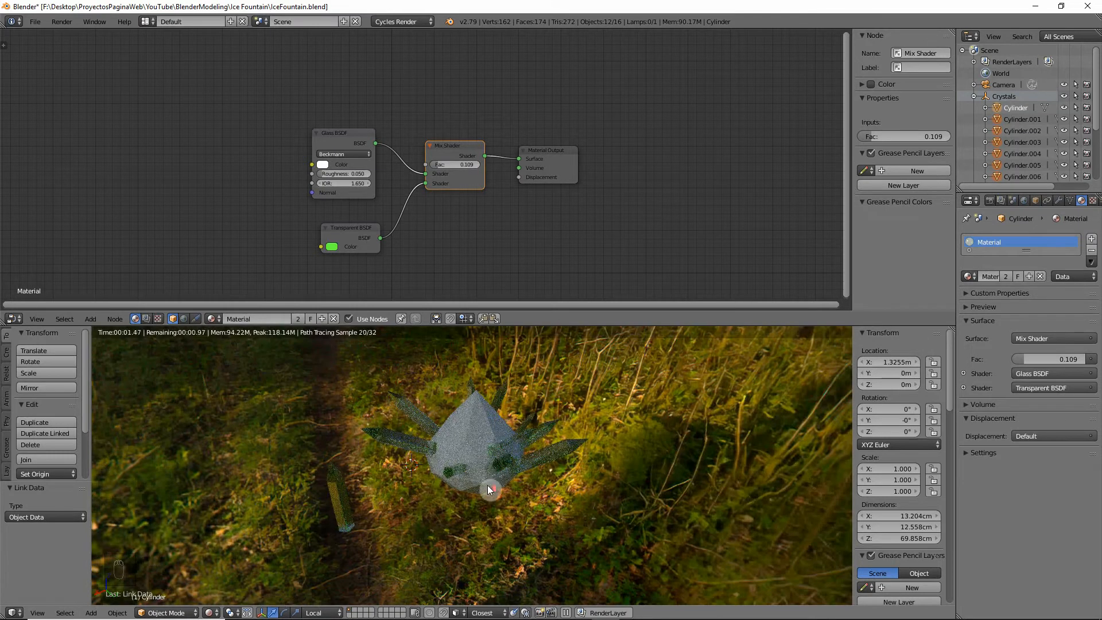
middle_click_drag(488, 485, 476, 453)
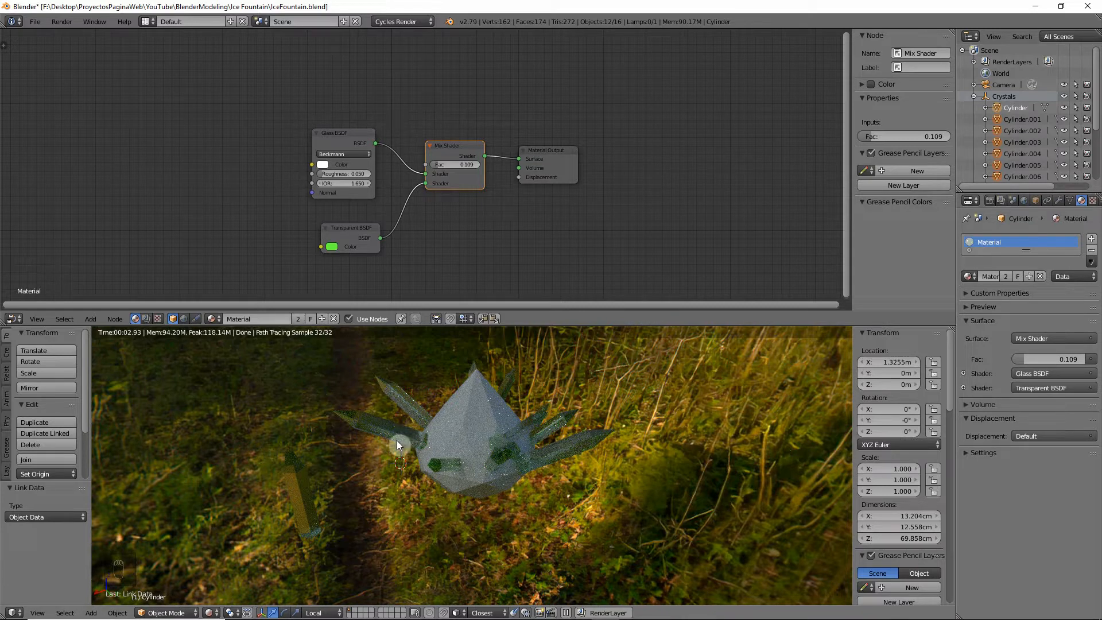
middle_click_drag(391, 497, 370, 488)
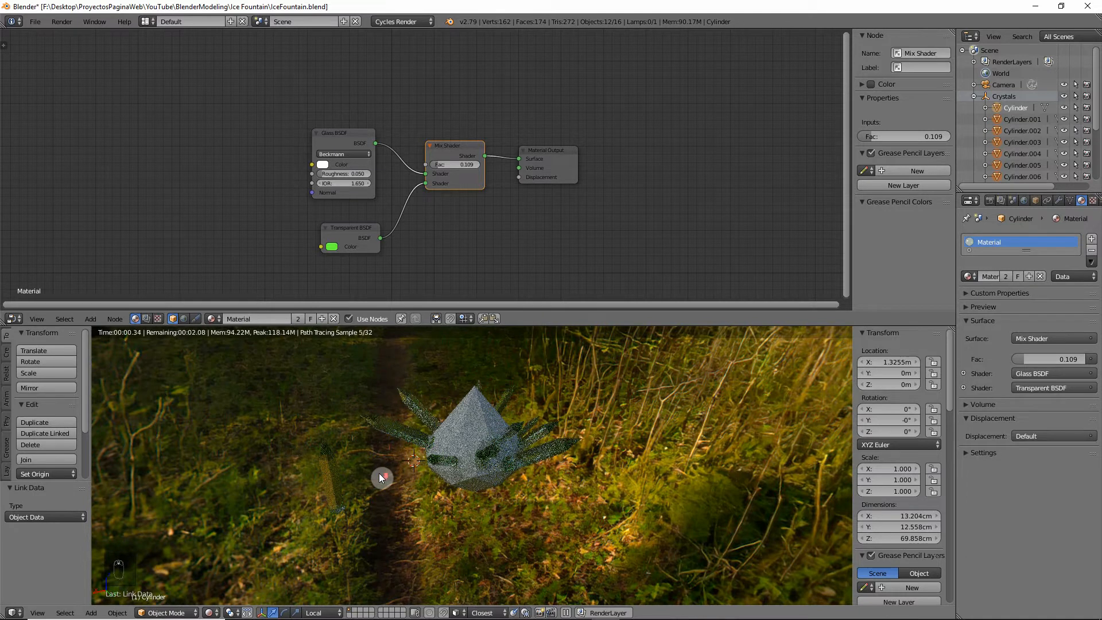
Step: Set the viewport shading to Solid and delete the lone Cylinder crystal beside the cluster
middle_click_drag(379, 473, 378, 467)
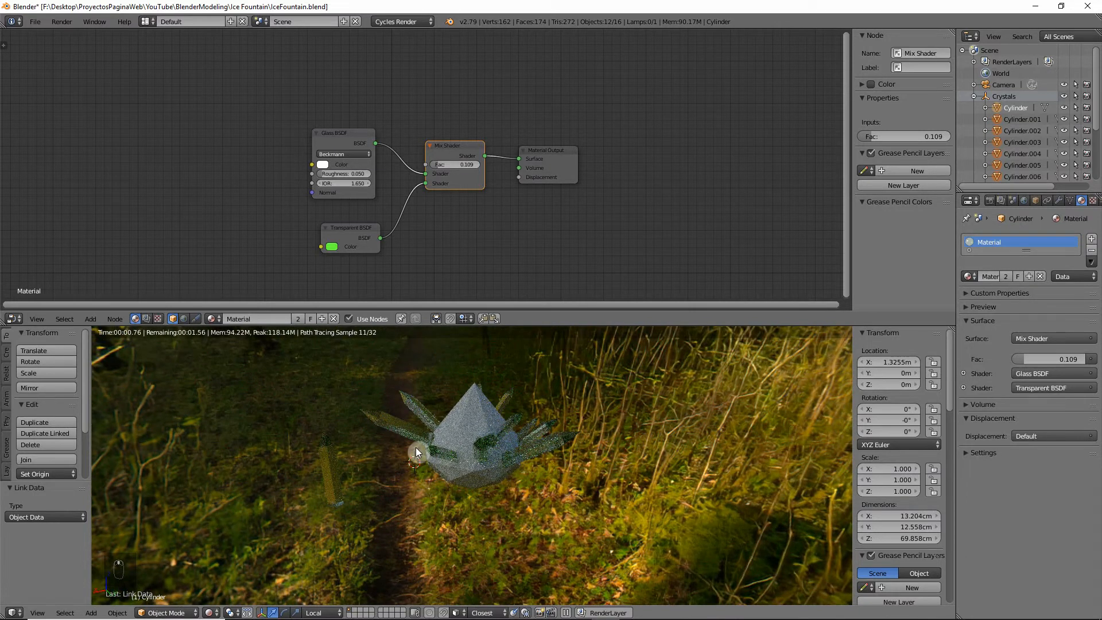
left_click(210, 613)
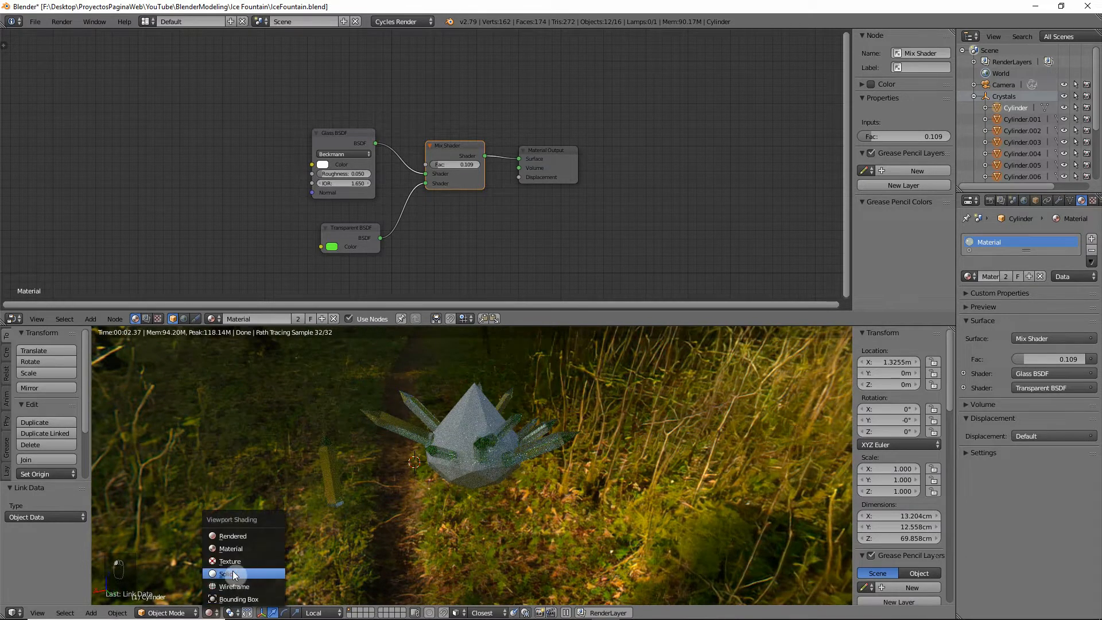
left_click(233, 574)
right_click(337, 494)
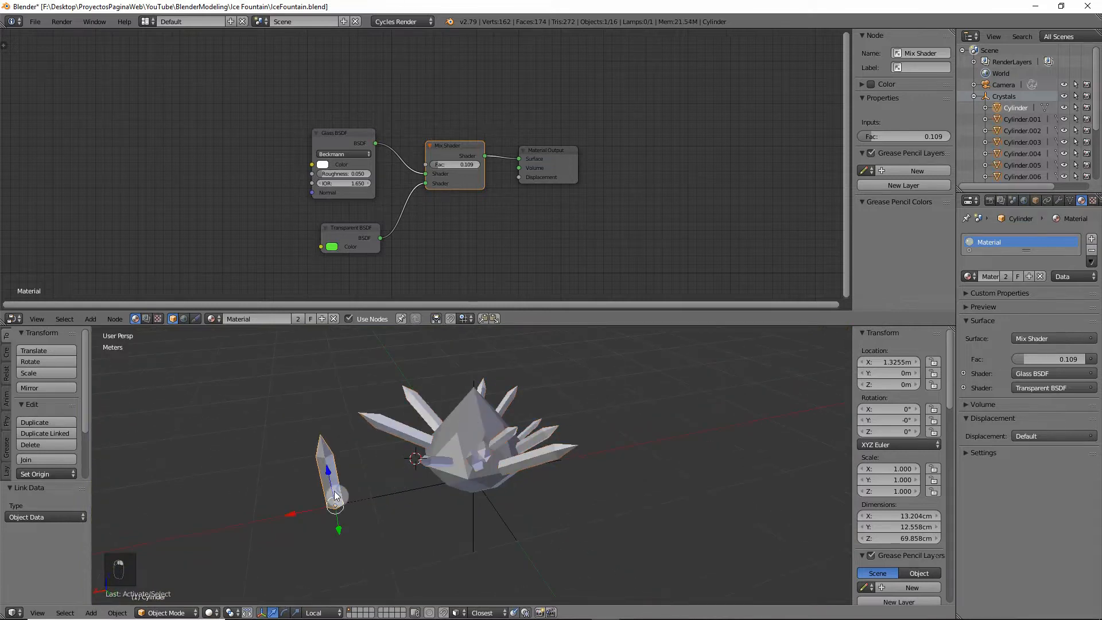
key("x")
left_click(336, 488)
Step: Select the gem and give it a new material named GemMaterial
middle_click_drag(459, 480, 457, 497)
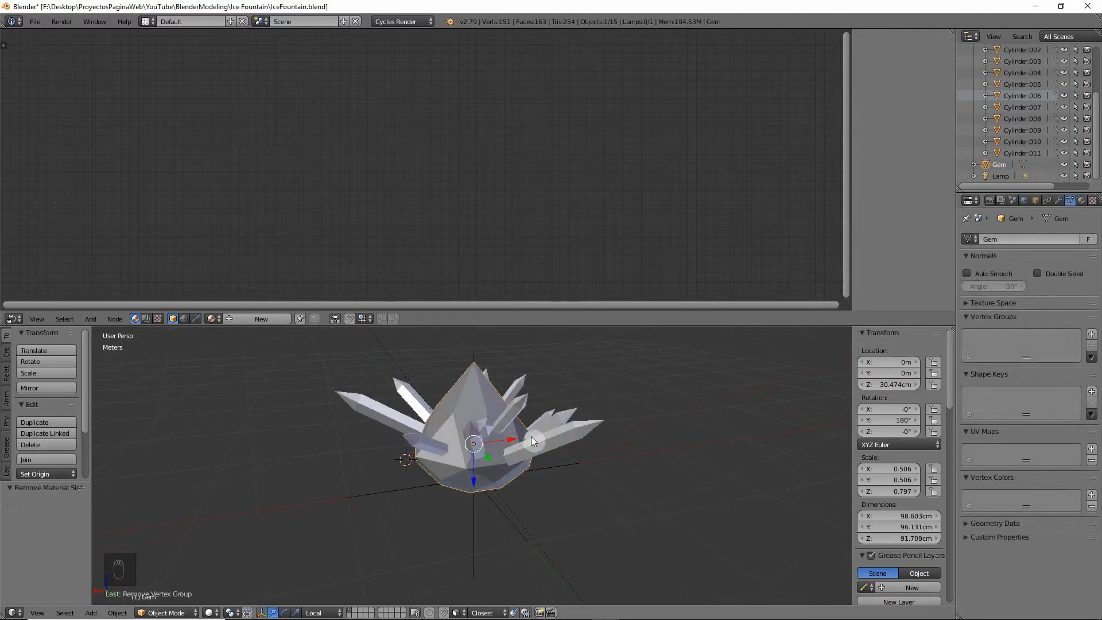
right_click(467, 406)
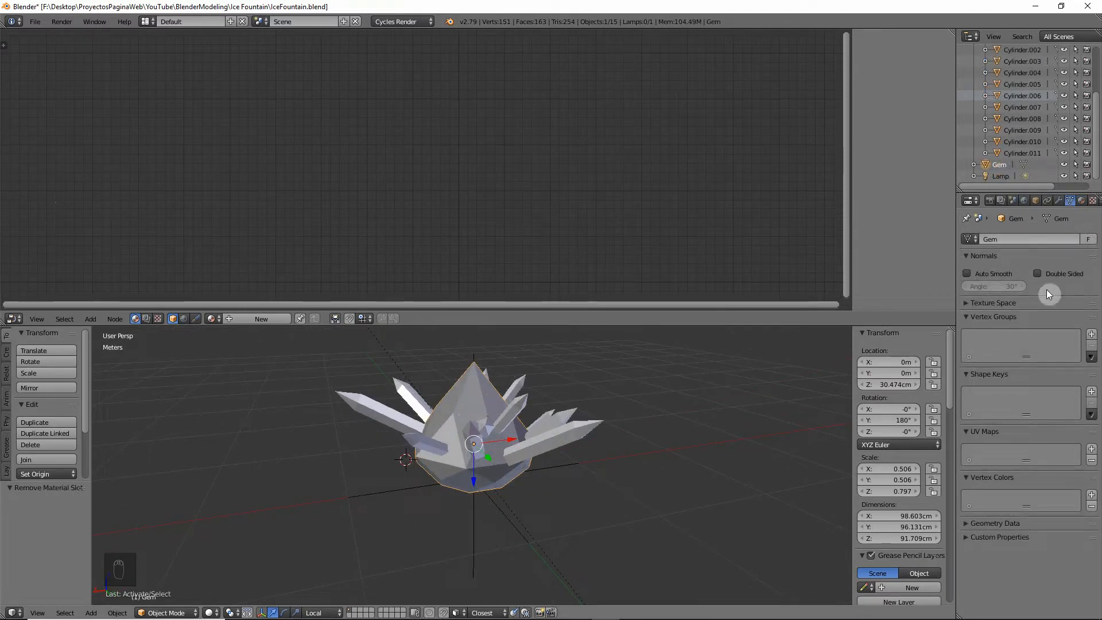
left_click(1083, 201)
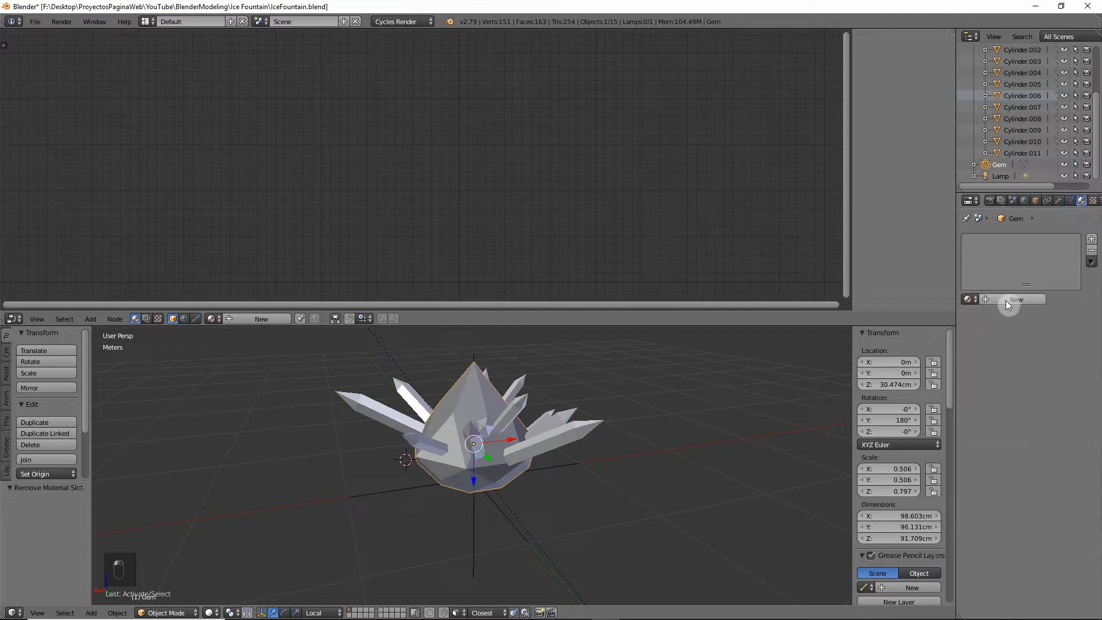
left_click(1007, 301)
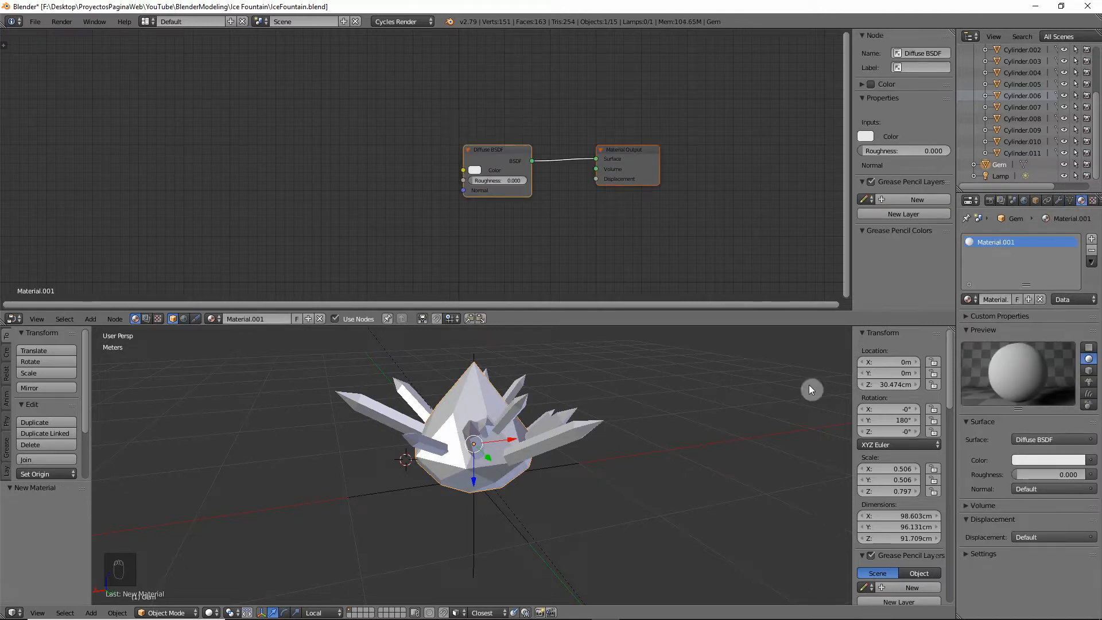
double_click(1046, 245)
key("Return")
Step: Replace GemMaterial's Diffuse BSDF with a Glass BSDF connected to the Surface input of the Material Output
left_click(1032, 439)
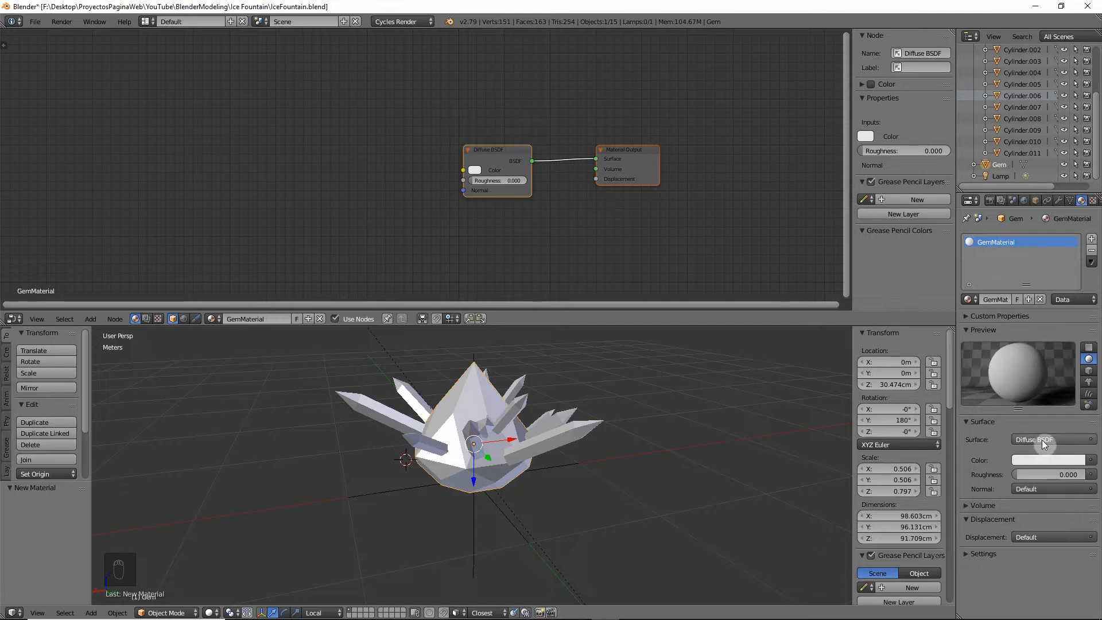
left_click_drag(480, 148, 459, 143)
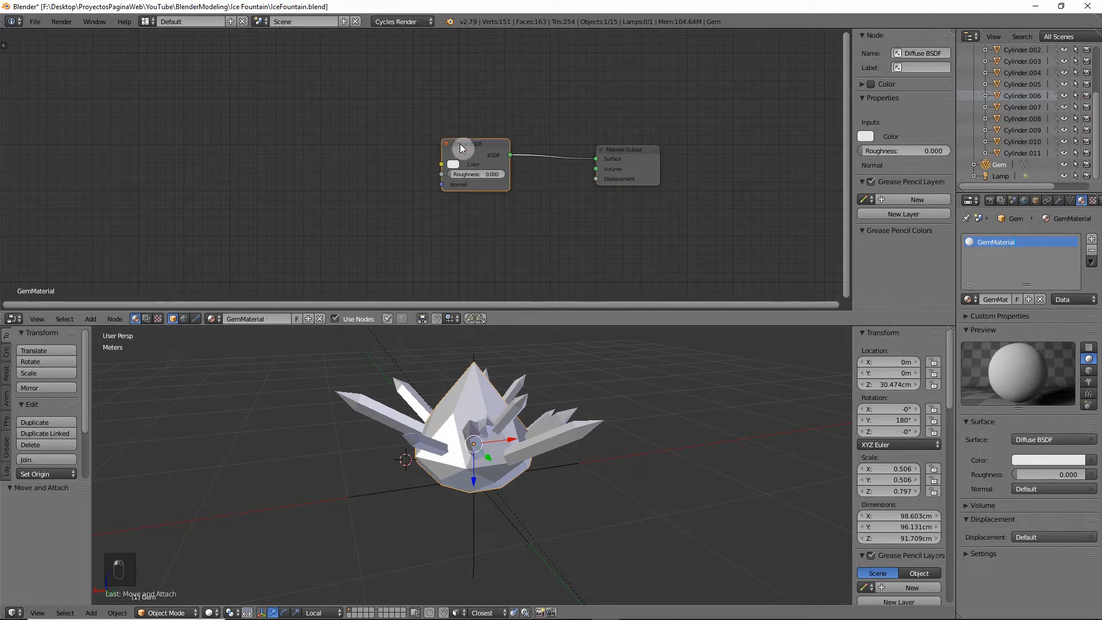
key("Delete")
key("Tab")
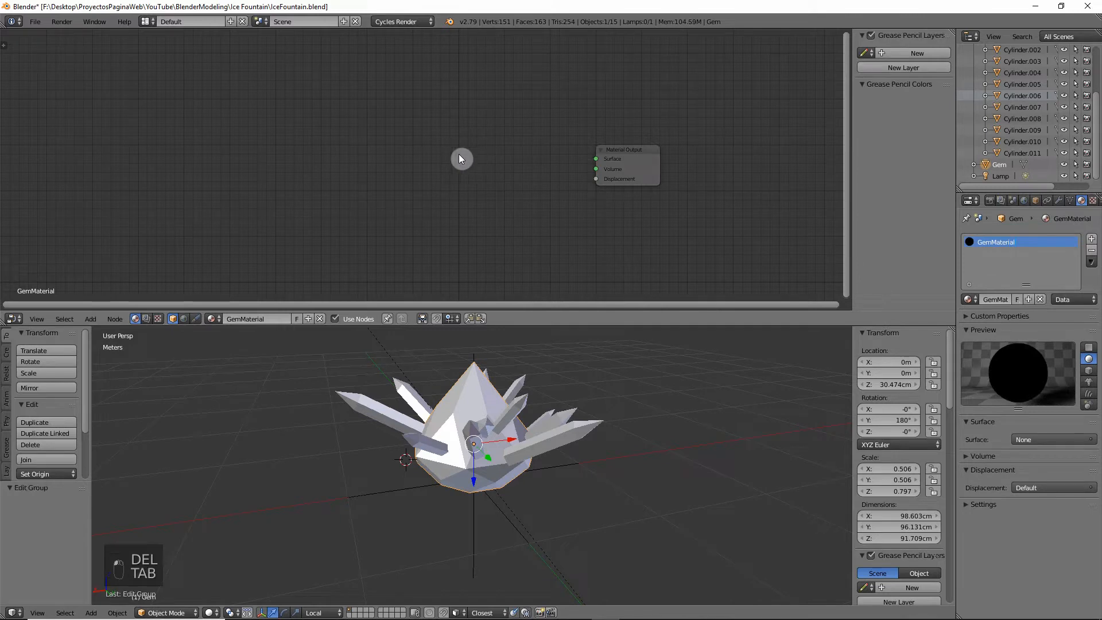
key("shift+a")
mouse_move(459, 154)
left_click(442, 121)
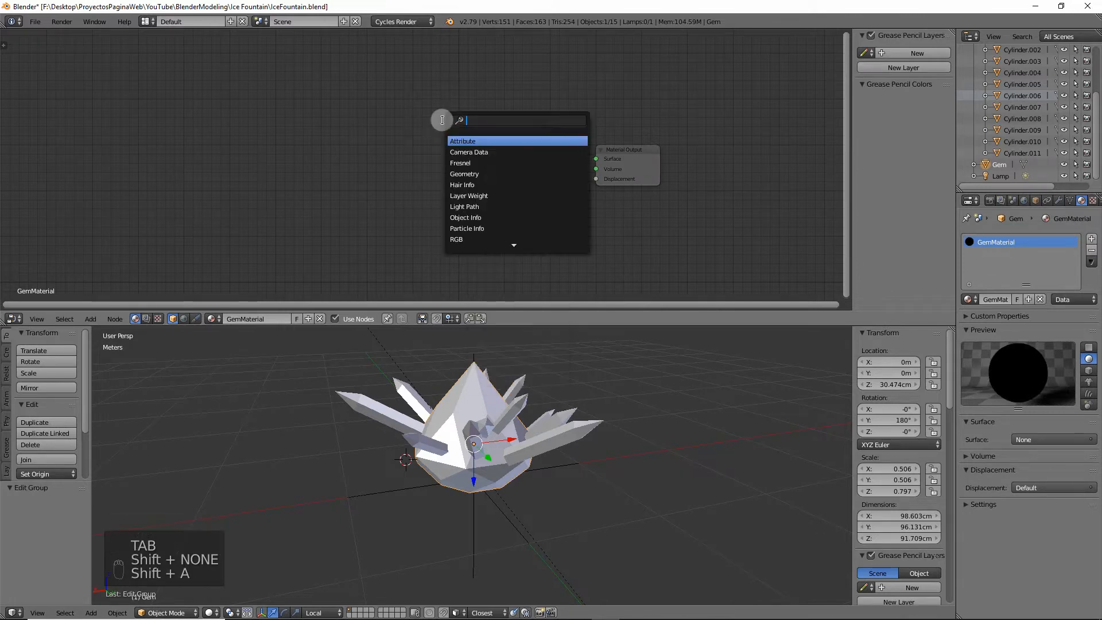
type("glass")
key("Return")
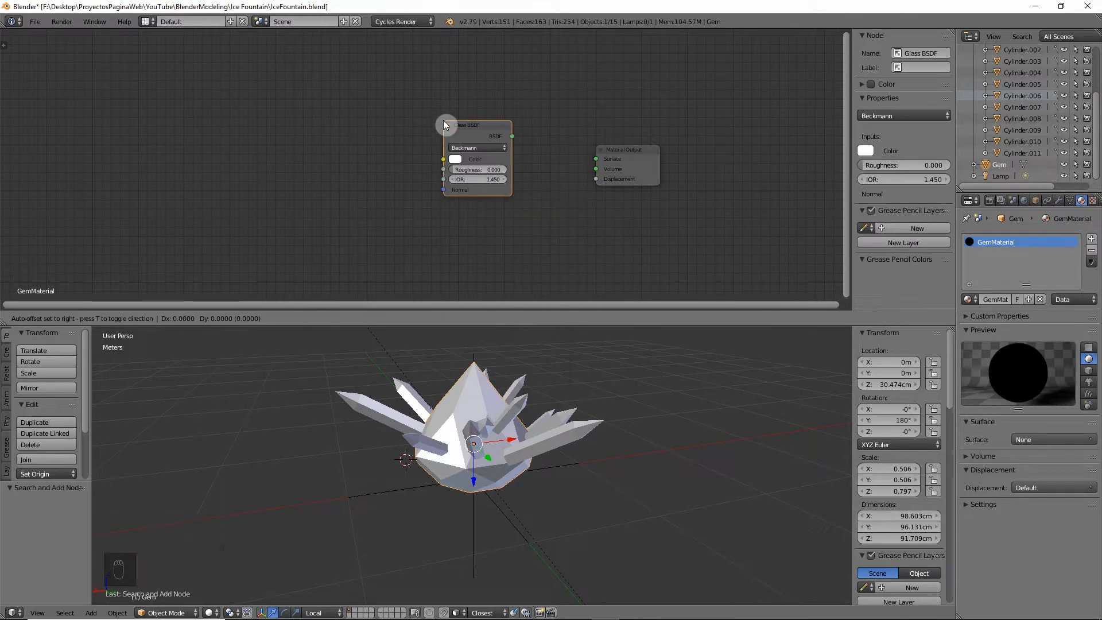
left_click(422, 127)
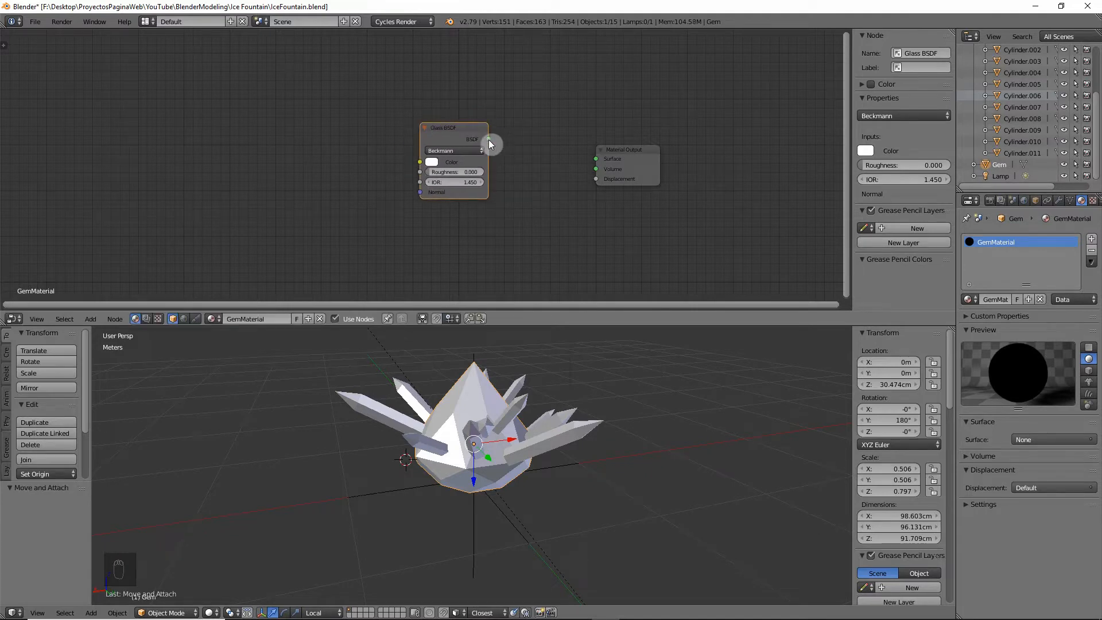
left_click_drag(488, 140, 596, 159)
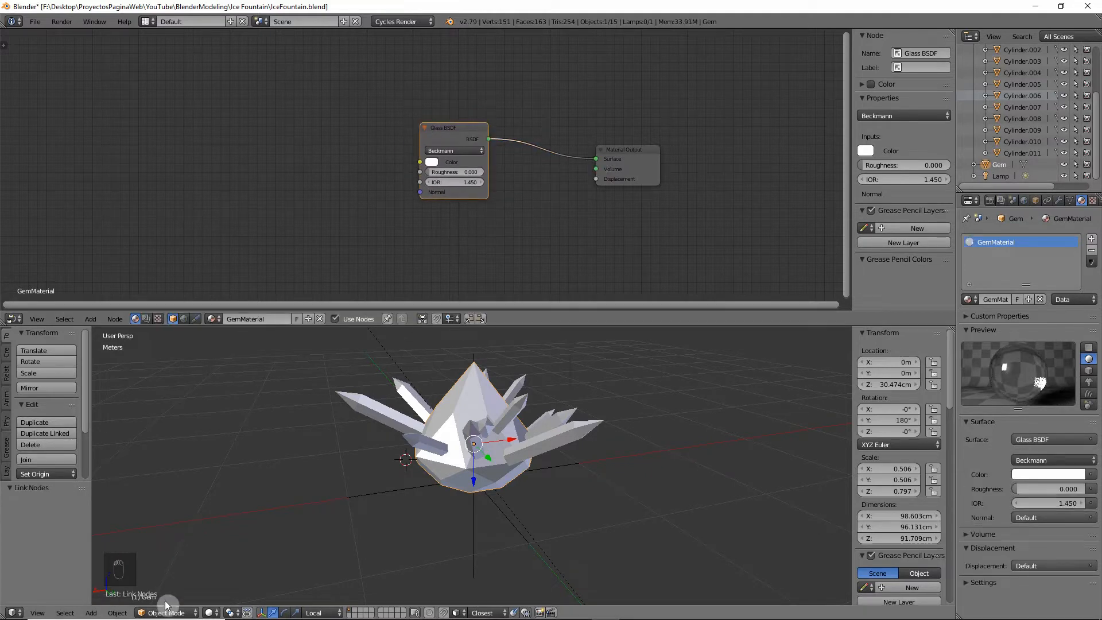
Step: Set the viewport shading to Rendered and add a Transparent BSDF below the Glass BSDF in GemMaterial
left_click(210, 612)
left_click(239, 537)
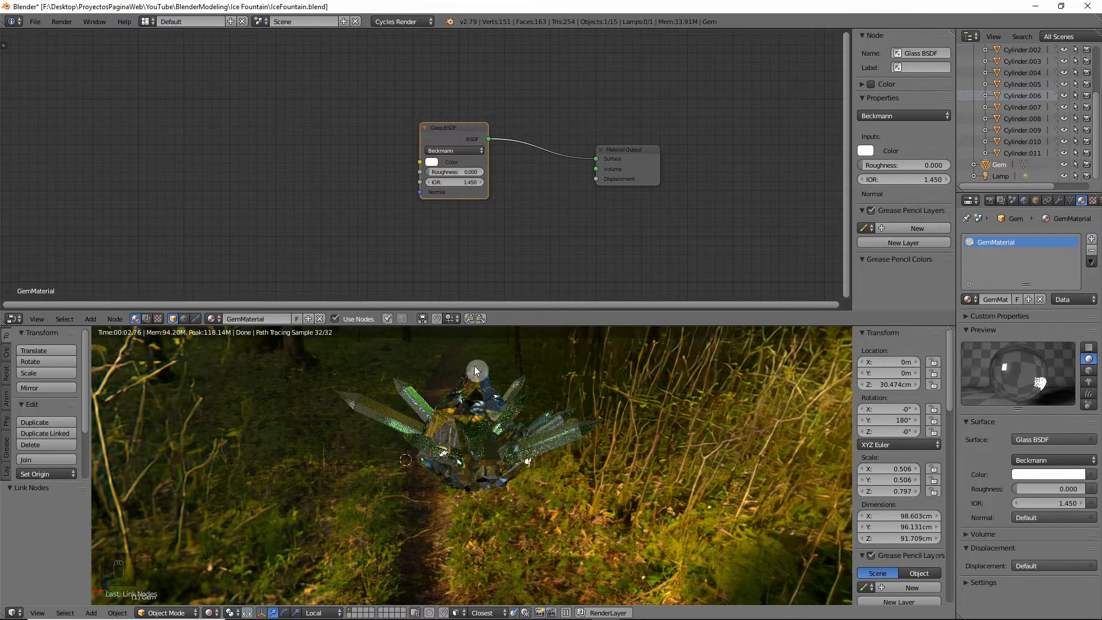
key("Tab")
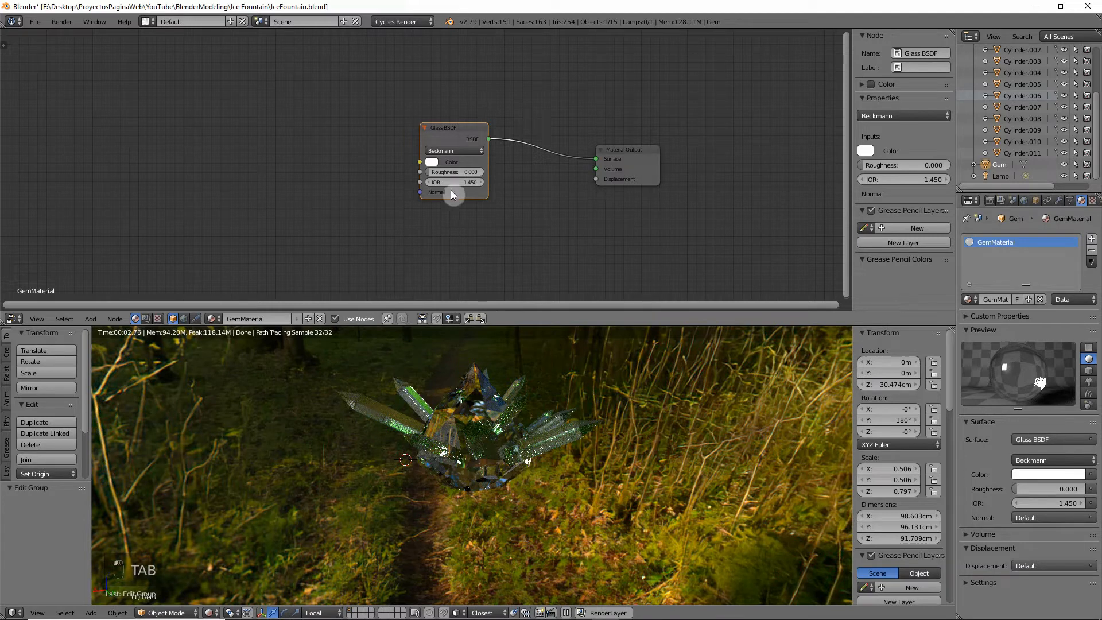
left_click_drag(451, 194, 403, 192)
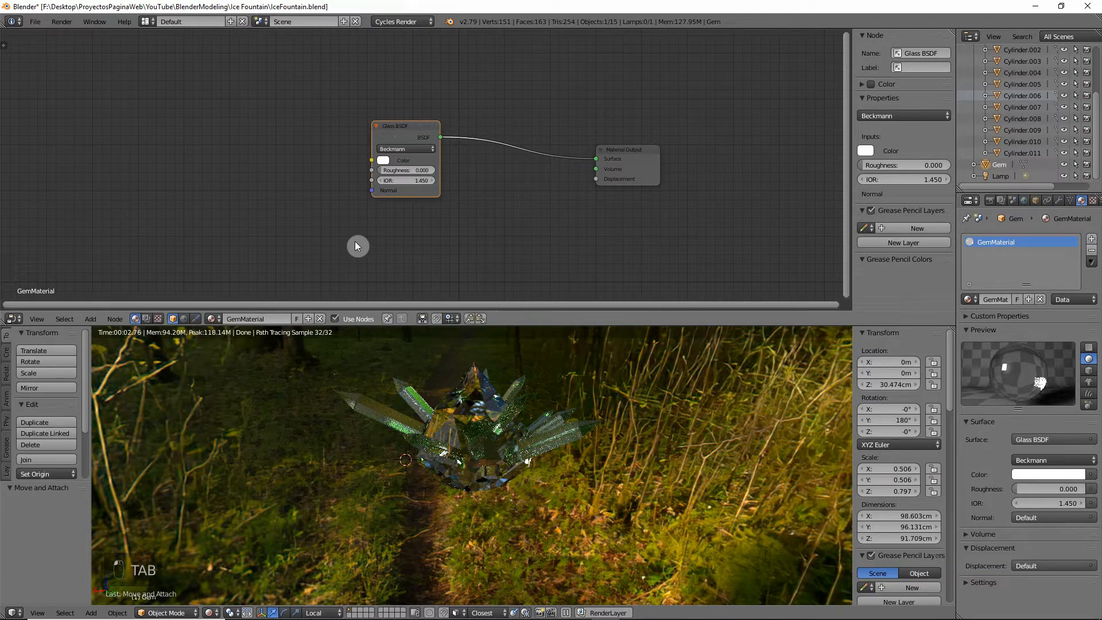
key("shift+a")
left_click(354, 241)
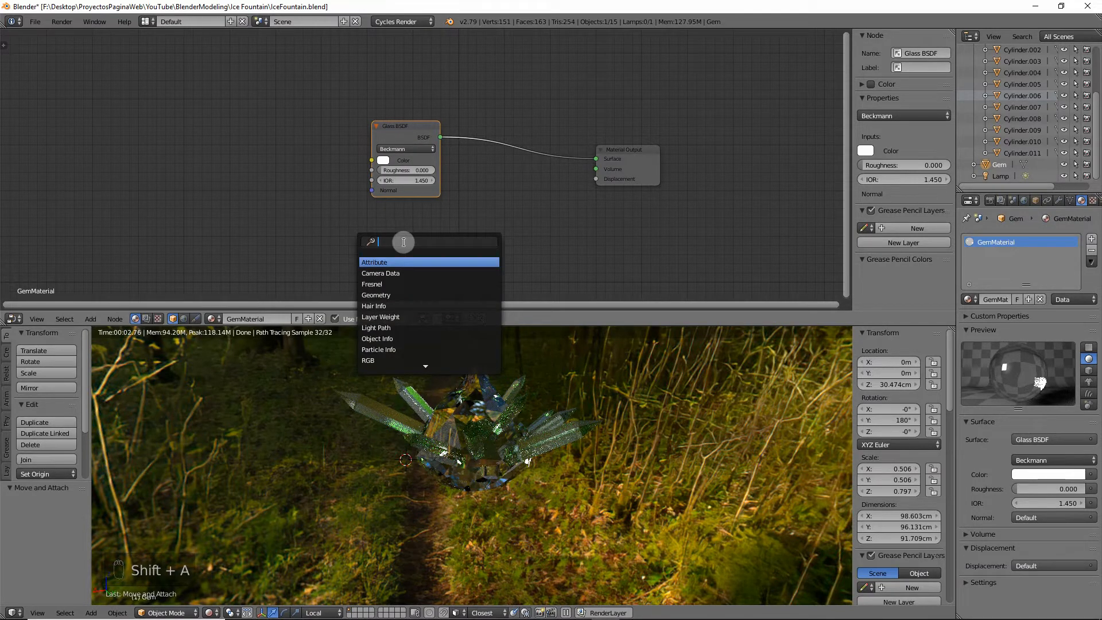
type("tra")
key("Down")
key("Return")
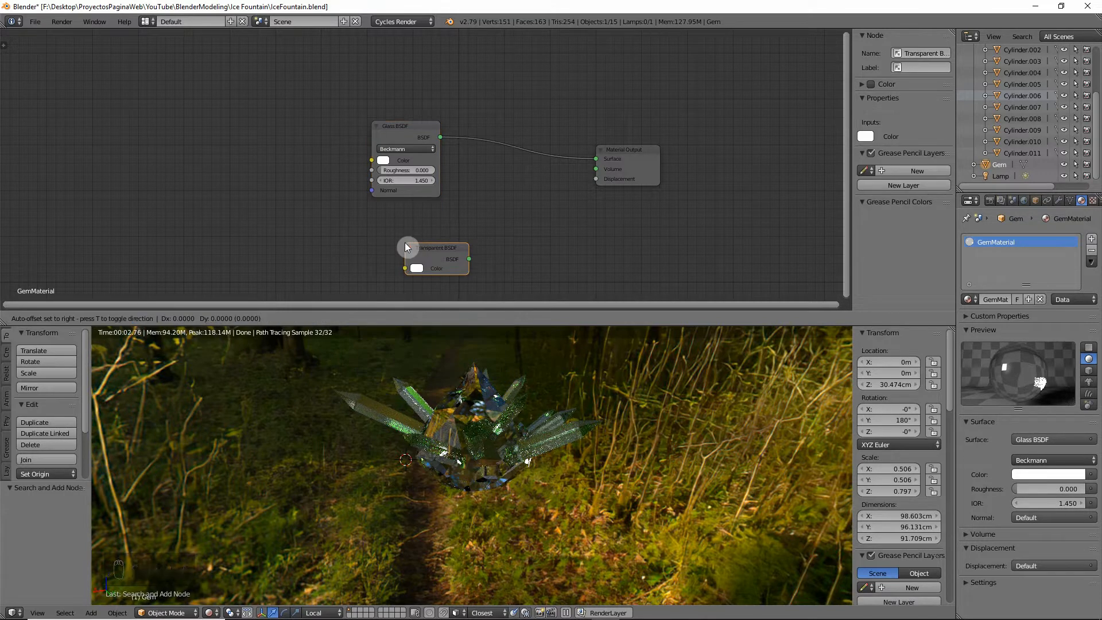
left_click(379, 240)
Step: Insert a Mix Shader between the Glass BSDF and Material Output, connect the Transparent BSDF to it, and set its factor to 0.145
key("shift+a")
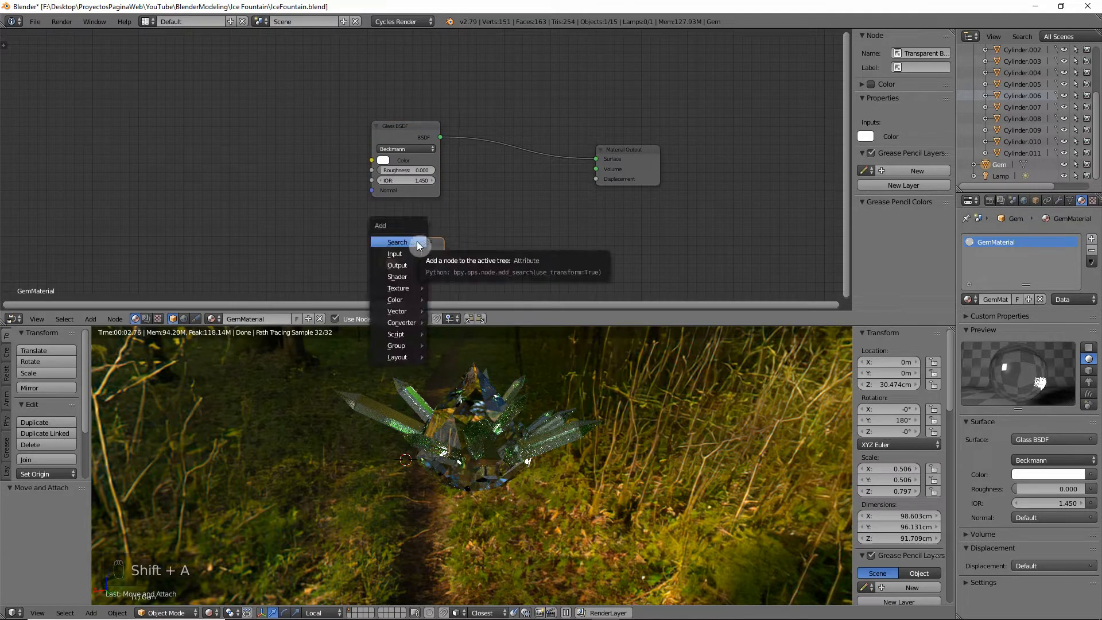
left_click(417, 241)
type("mix")
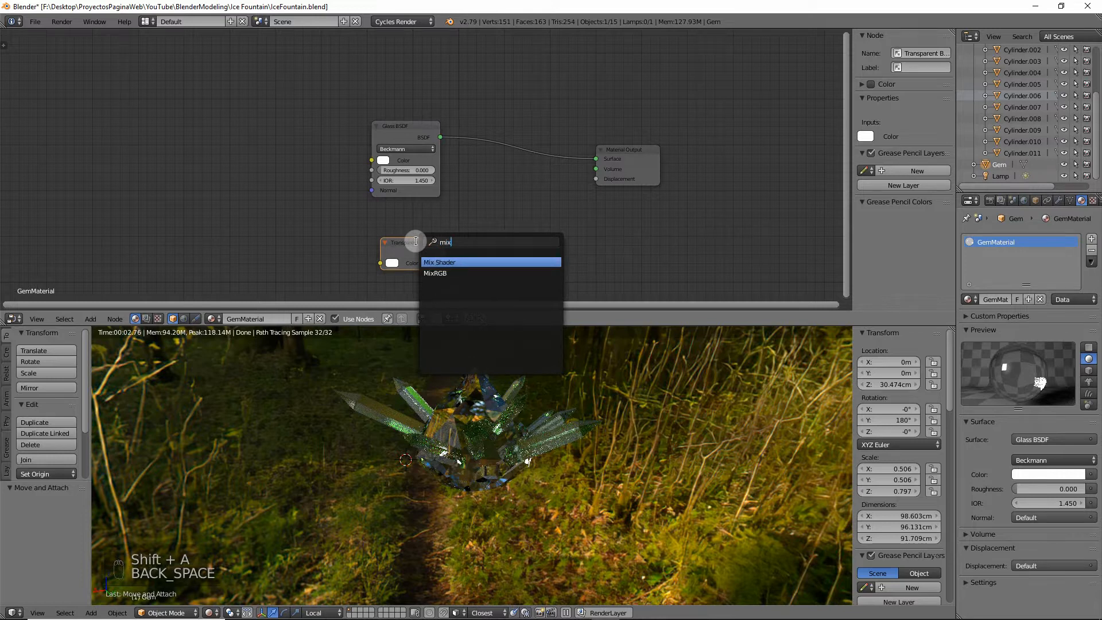
key("Return")
left_click(490, 148)
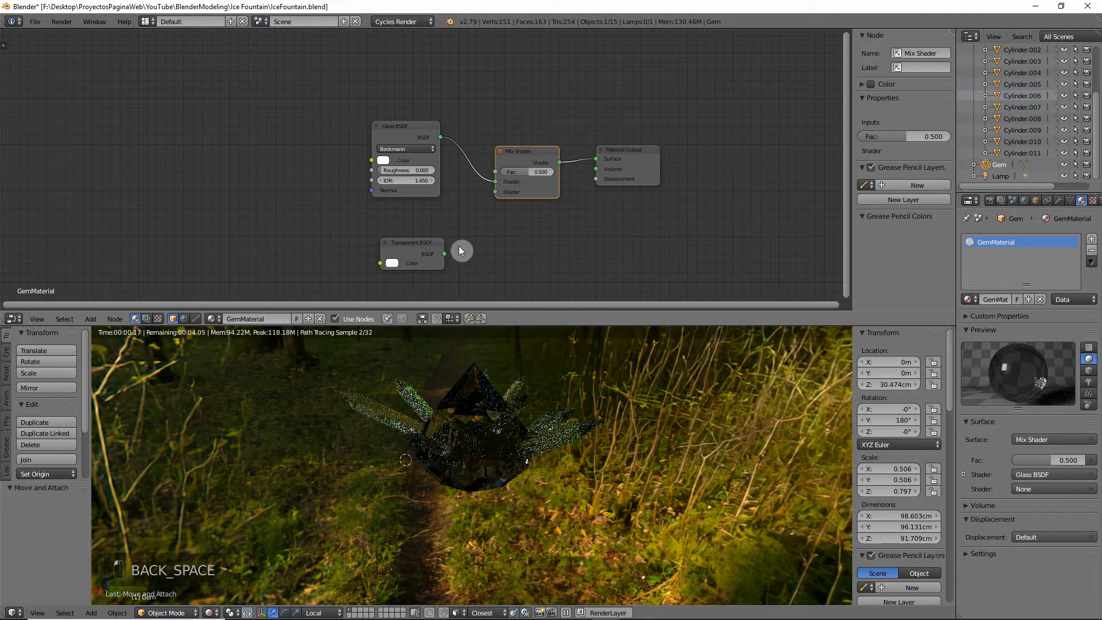
left_click_drag(444, 254, 514, 176)
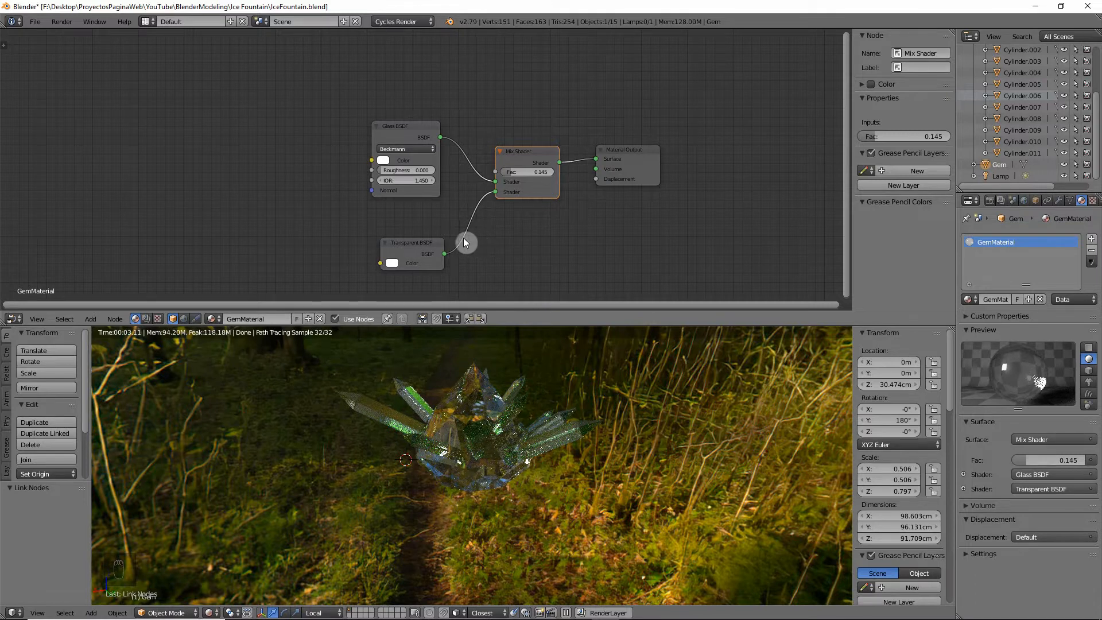
Step: Set GemMaterial's Glass BSDF roughness to 0.400 and IOR to 1.750, and its Transparent BSDF color to pink
mouse_move(405, 170)
left_mouse_down()
mouse_move(431, 170)
mouse_move(397, 181)
left_mouse_up()
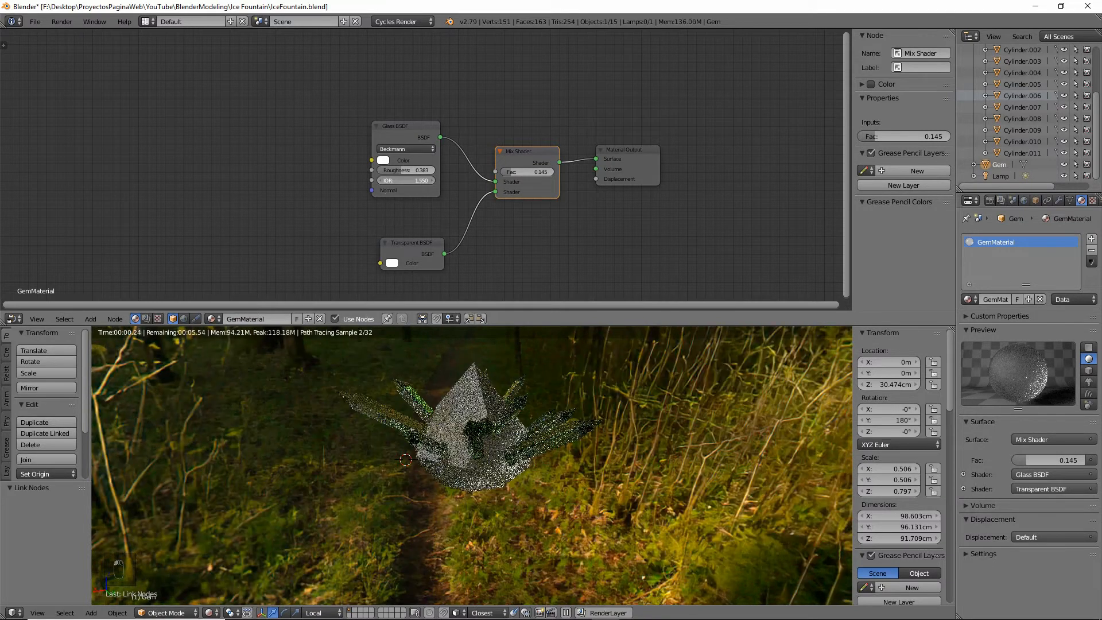
left_click_drag(392, 180, 400, 180)
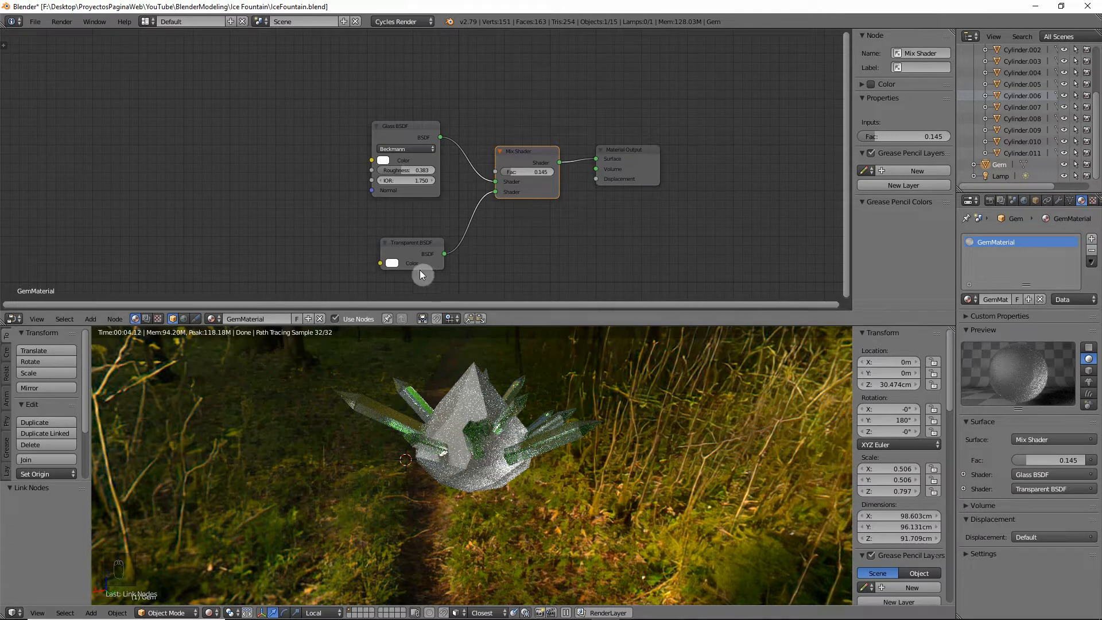
left_click(393, 263)
left_click(429, 184)
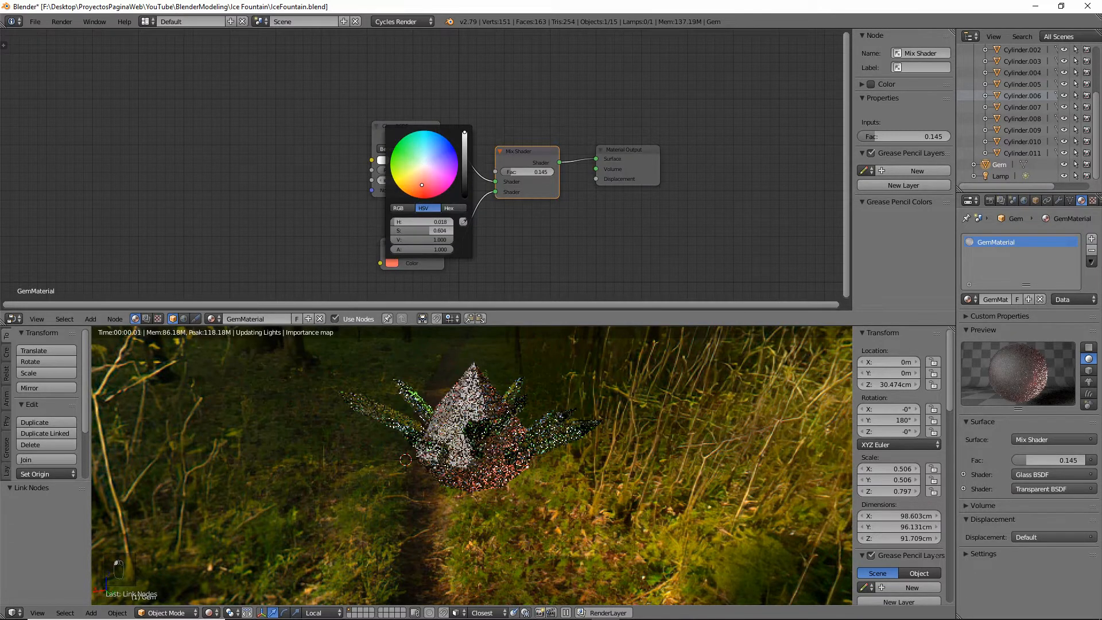
left_click_drag(429, 184, 430, 181)
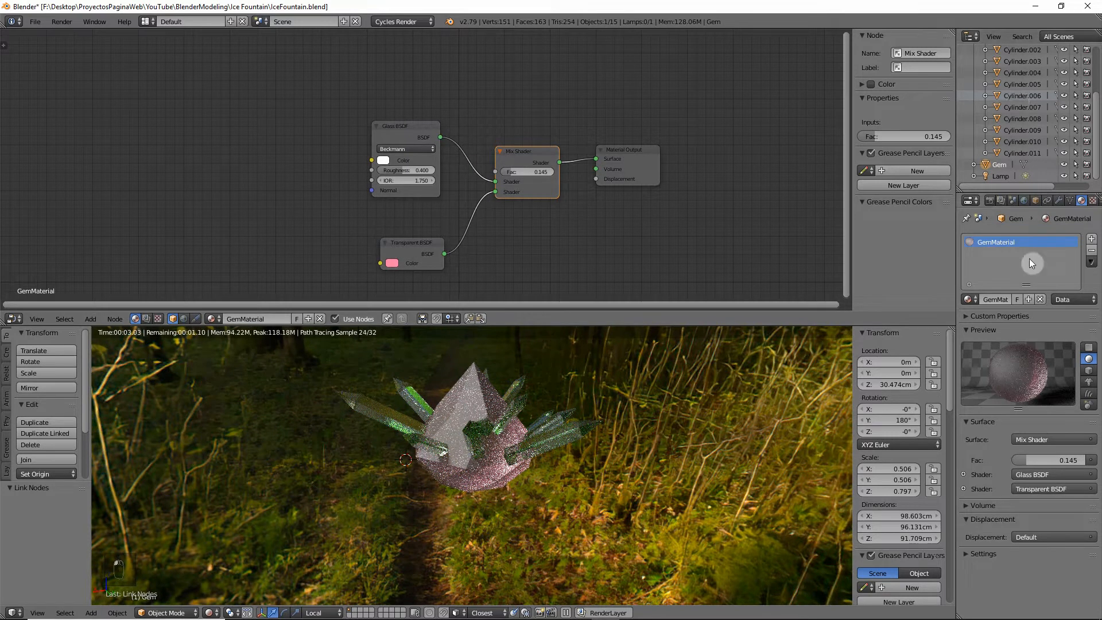
Step: Select Cylinder.007, rename its material as Crystal, and set its glass roughness to 0.208 and mix factor to 0.318
left_click(1022, 107)
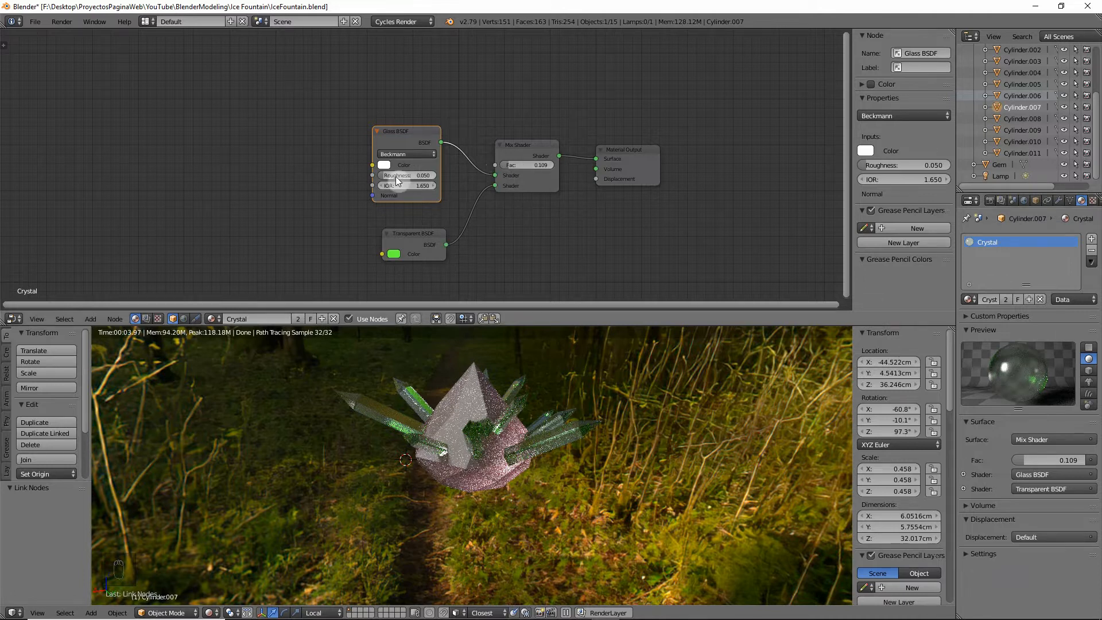
mouse_move(389, 174)
left_mouse_down()
mouse_move(428, 174)
mouse_move(394, 174)
left_mouse_up()
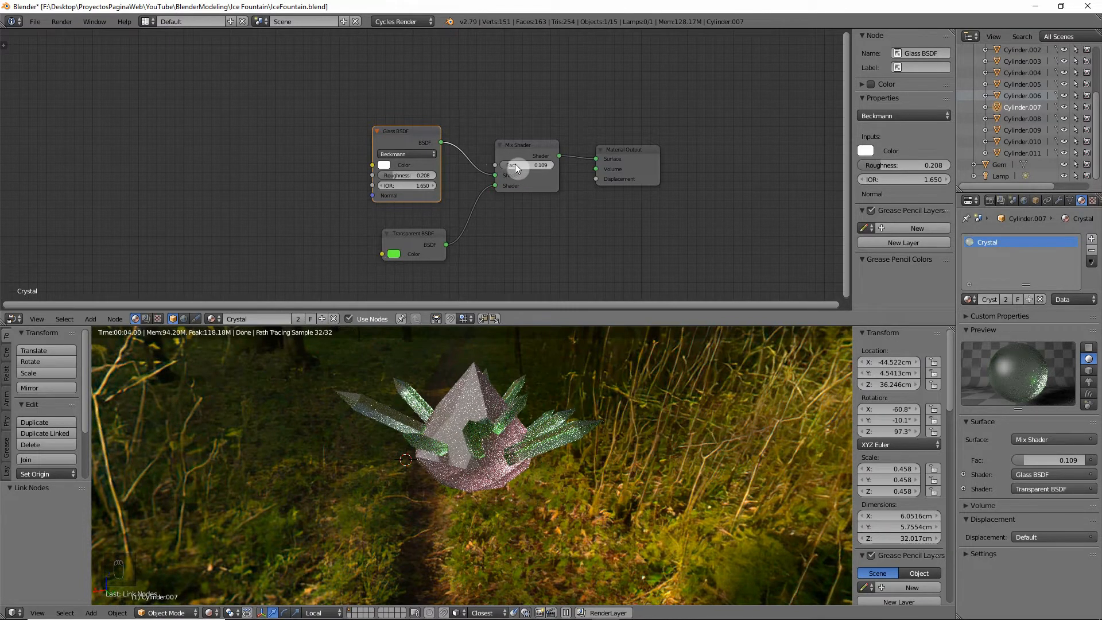
mouse_move(515, 165)
left_mouse_down()
mouse_move(560, 164)
mouse_move(535, 165)
left_mouse_up()
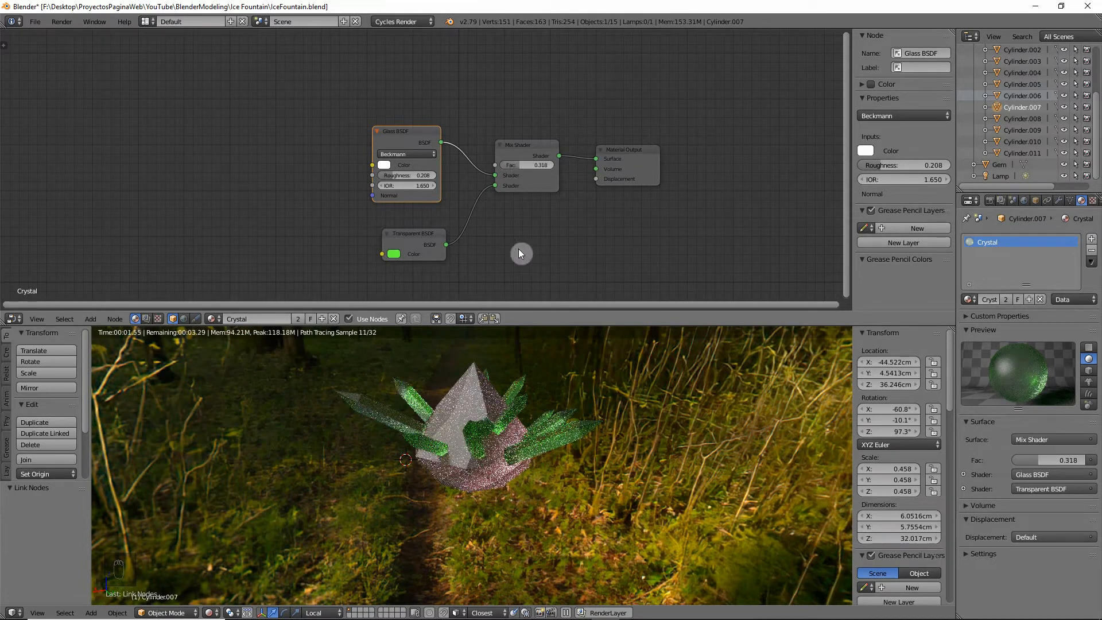
Step: Set the Crystal material's Glass BSDF roughness to 0.467 and check the rendered cluster from another angle
middle_click_drag(540, 385, 518, 416)
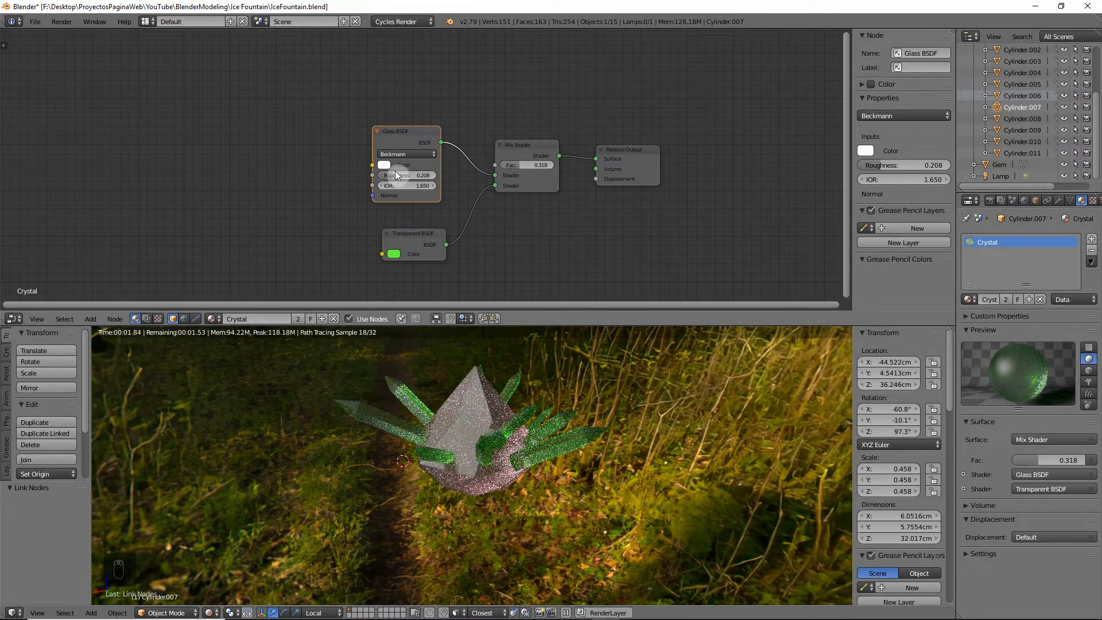
left_click_drag(397, 175, 407, 174)
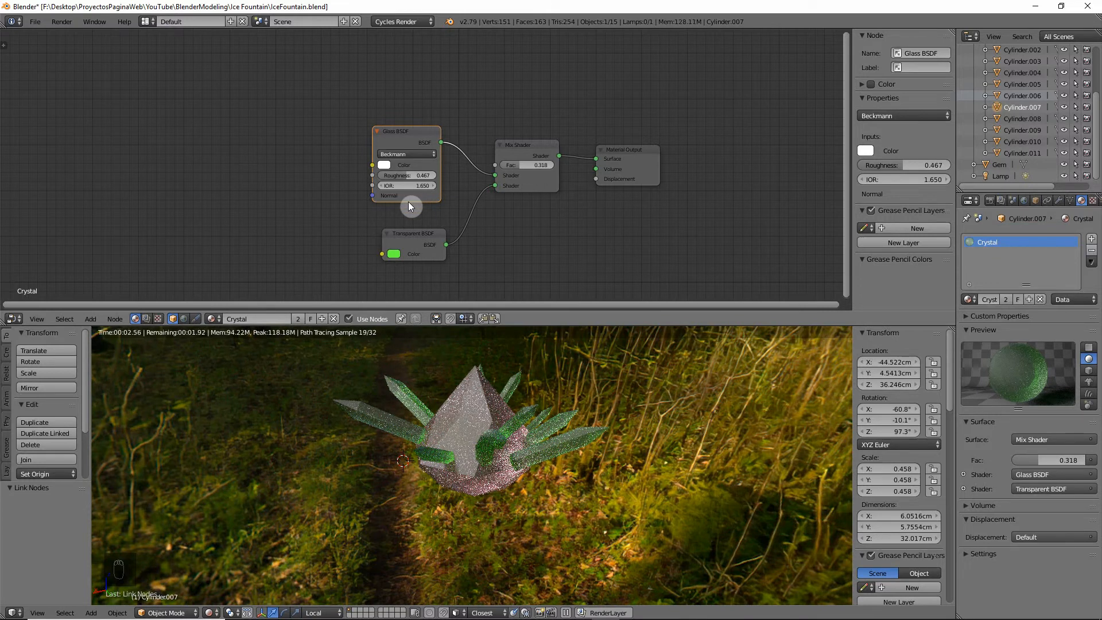
middle_click_drag(543, 474, 453, 450)
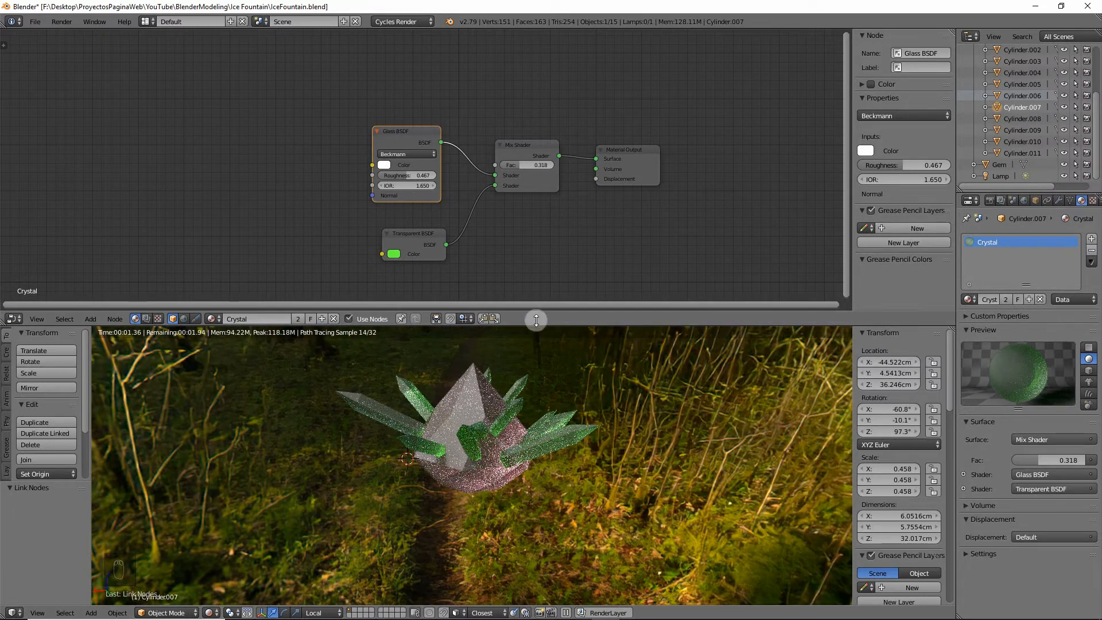
Step: Select the gem, display the scene in Solid shading, and in Edit Mode select its bottom tip and the faces surrounding it
left_click_drag(535, 318, 536, 281)
right_click(453, 379)
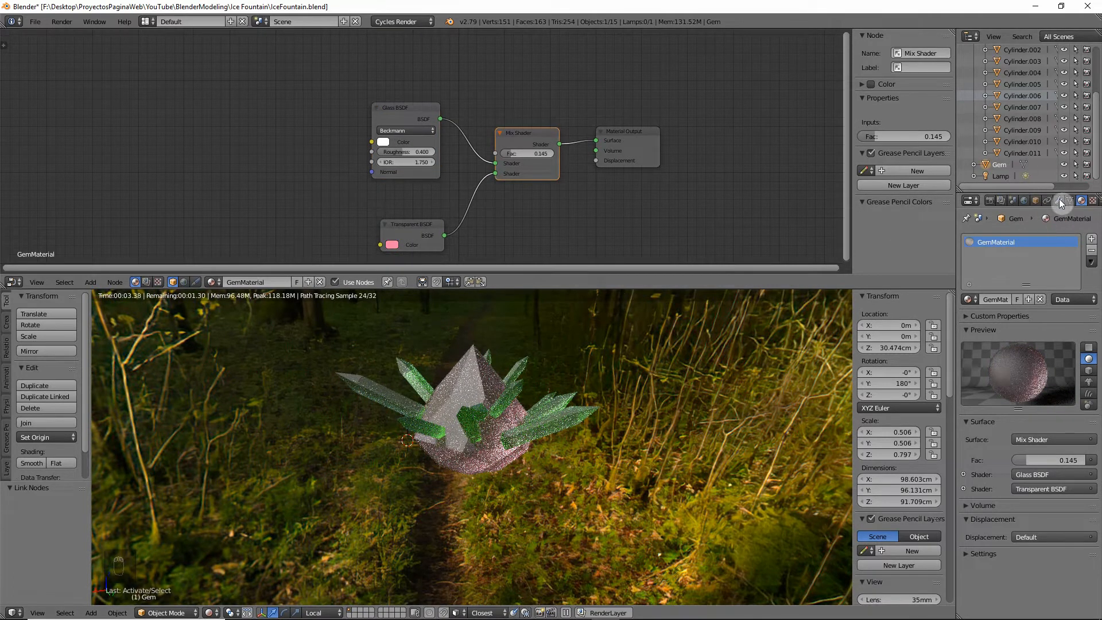
left_click(230, 613)
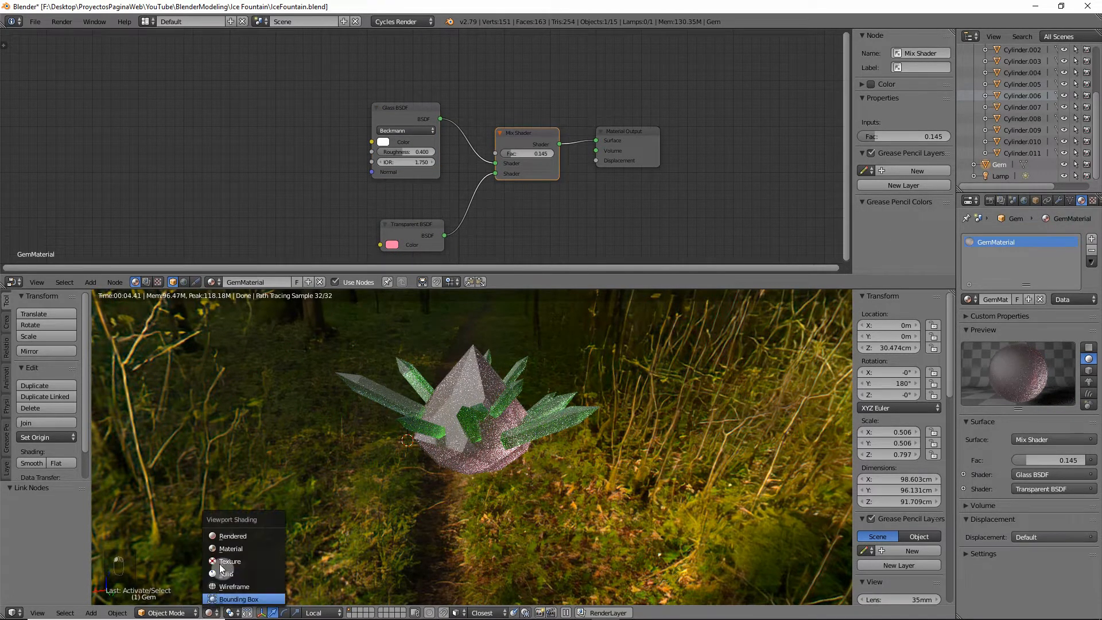
left_click(220, 571)
key("Tab")
middle_click_drag(432, 453, 471, 429)
right_click(473, 442)
middle_click_drag(505, 486, 491, 451)
key("ctrl+KP_Add")
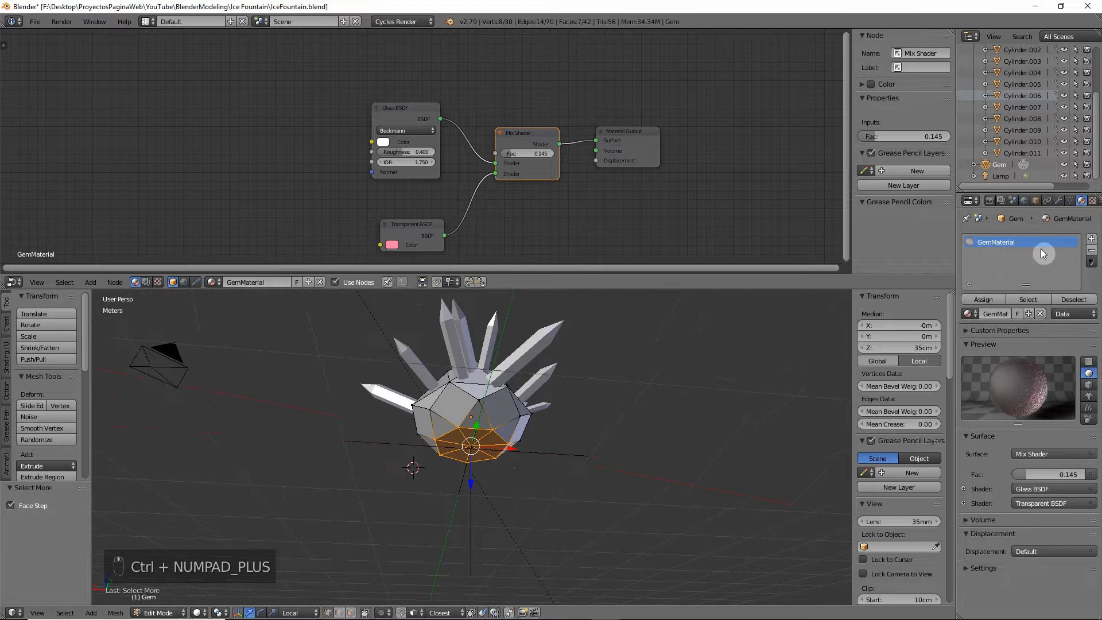
Step: Create a vertex group named GemBottom on the gem and assign the selected bottom faces to it
left_click(1070, 200)
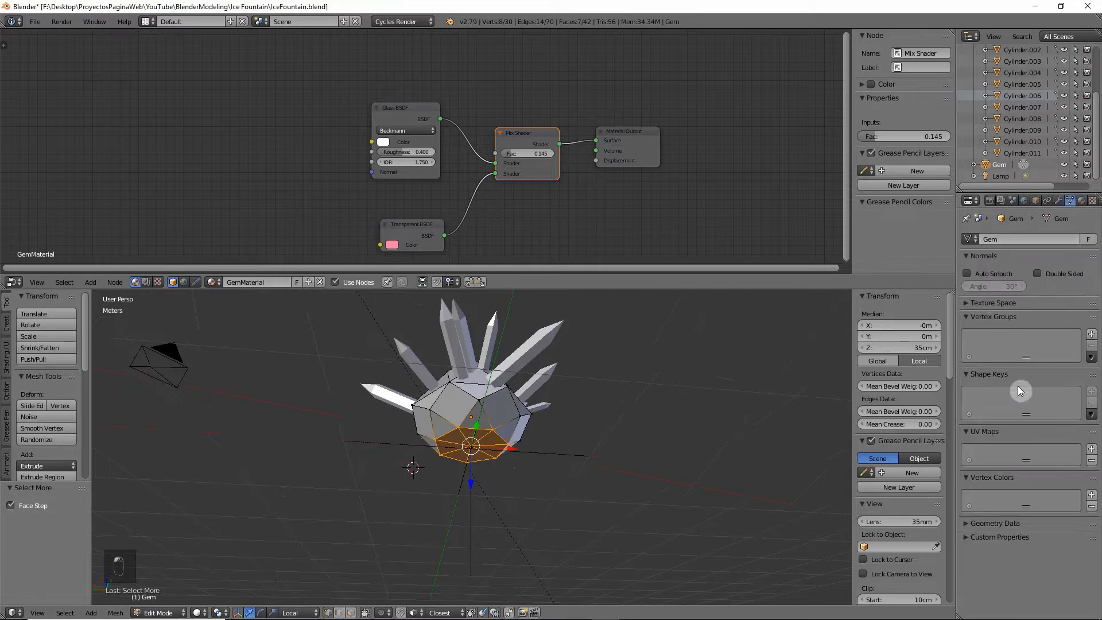
left_click(1092, 336)
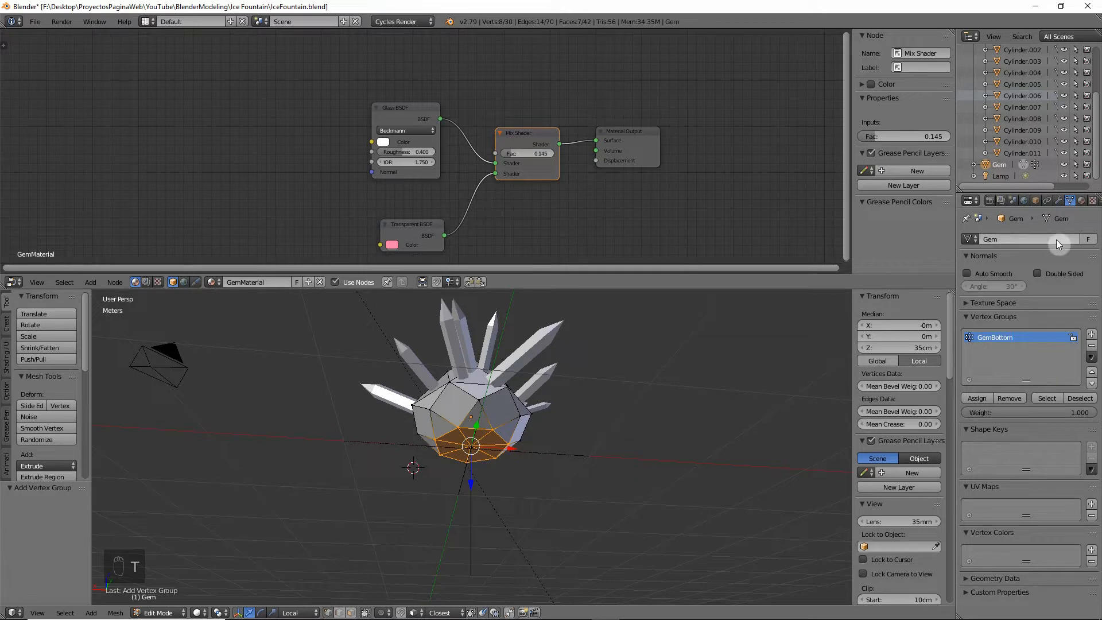
left_click(1082, 200)
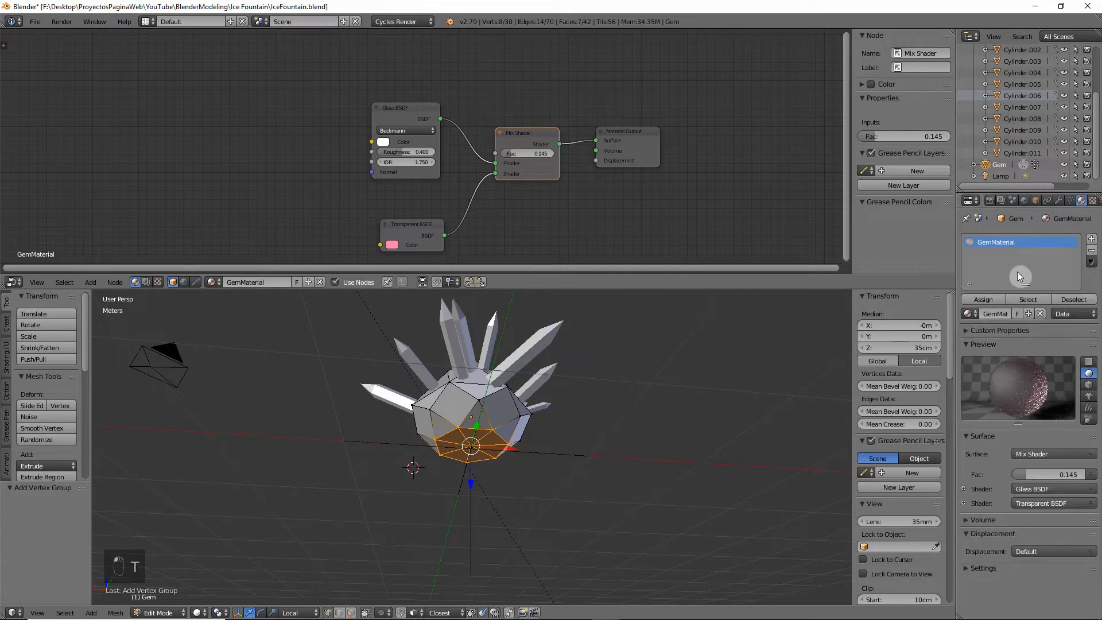
left_click(1071, 201)
left_click(987, 334)
left_click(975, 397)
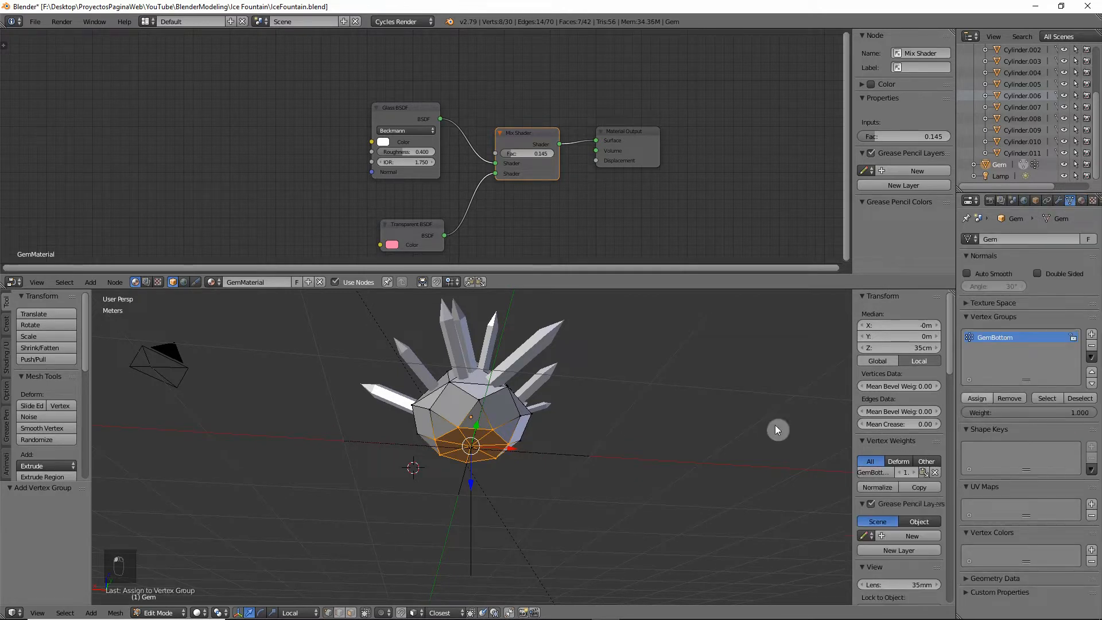
left_click(1054, 396)
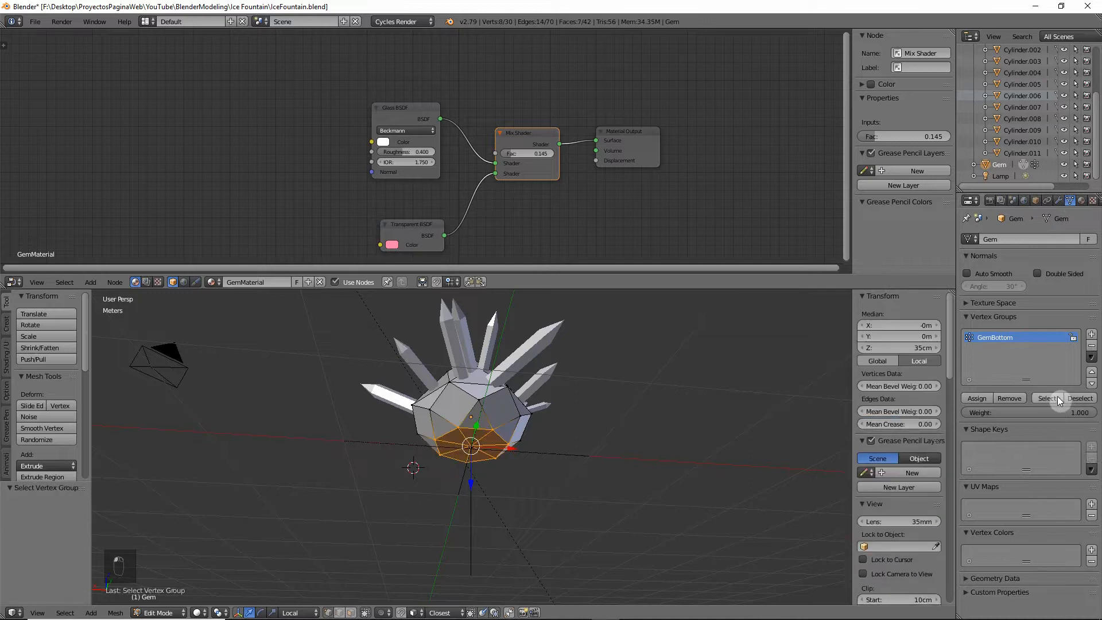
Step: Add a second material slot to the gem with a new material named GemBottom and assign it to the selected bottom faces
left_click(1082, 201)
left_click(1092, 239)
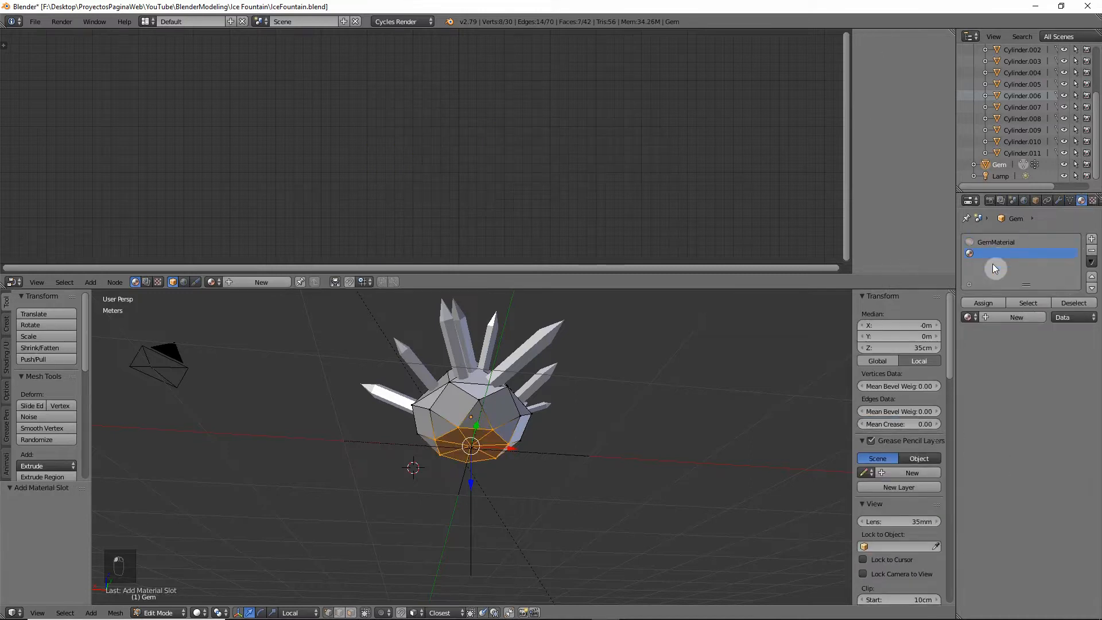
left_click(999, 317)
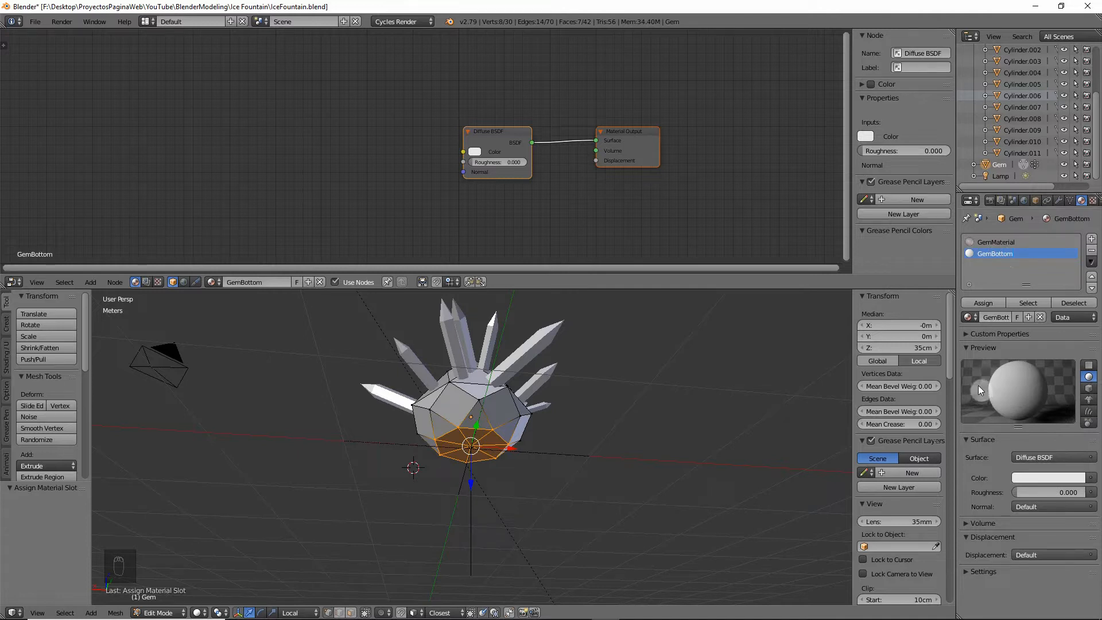
Step: Replace GemBottom's Diffuse BSDF with an Emission shader connected to the Material Output's Surface
left_click(487, 133)
key("x")
key("shift+a")
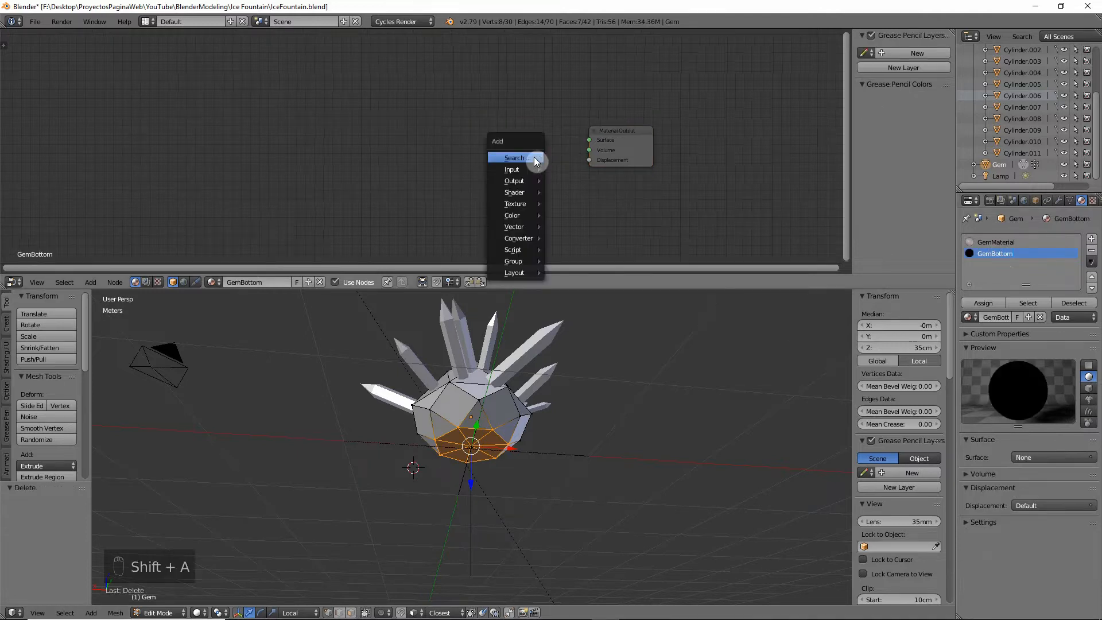
left_click(534, 157)
type("emi")
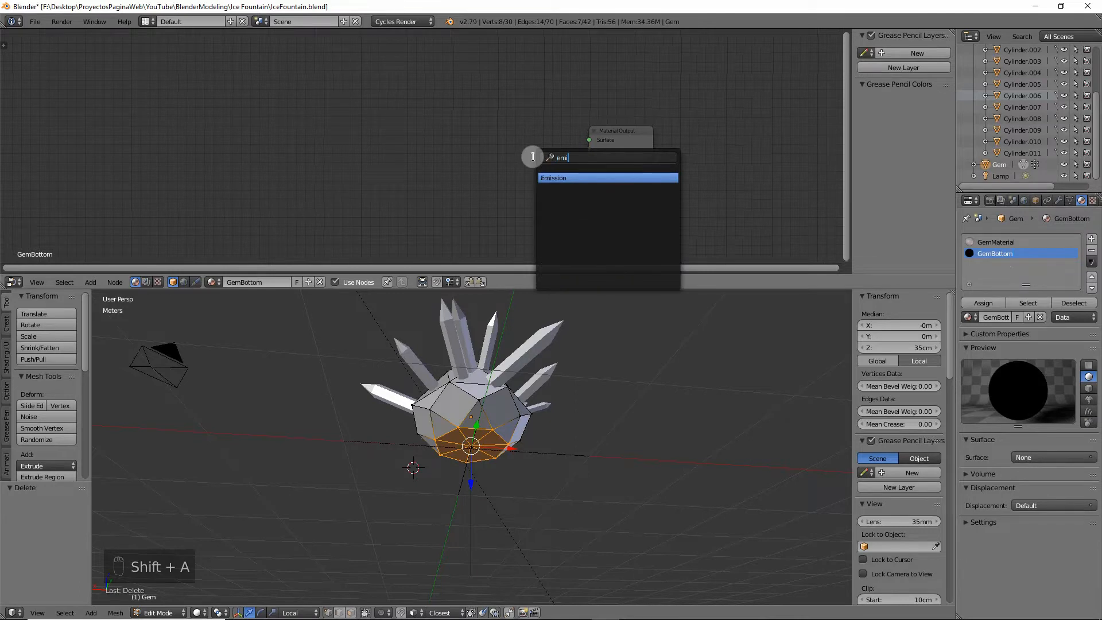
key("Return")
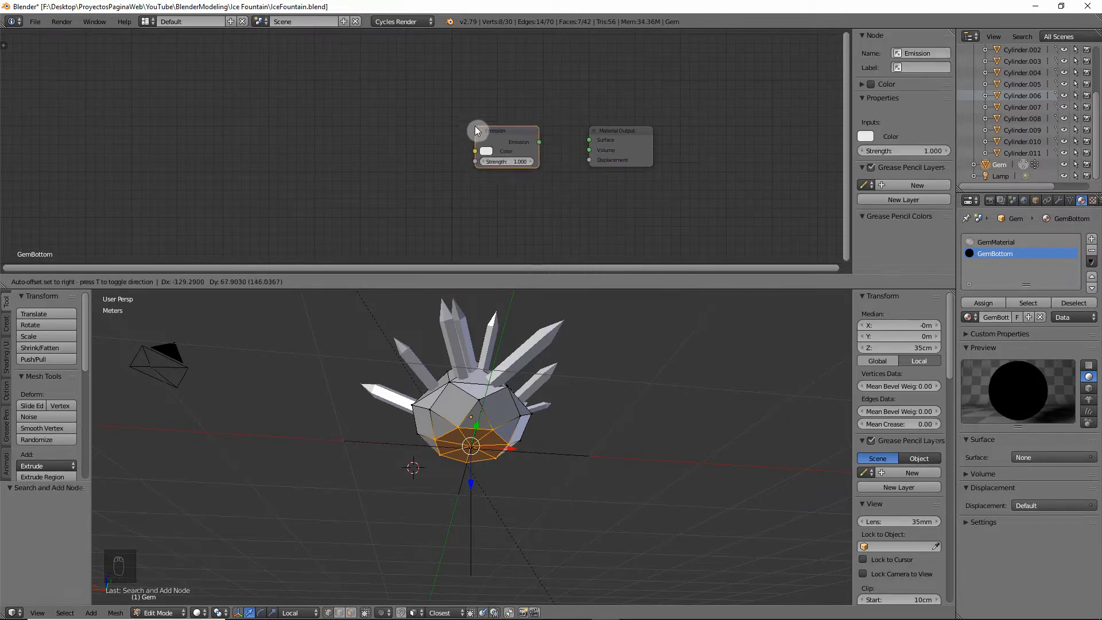
left_click(474, 126)
left_click_drag(543, 139, 590, 140)
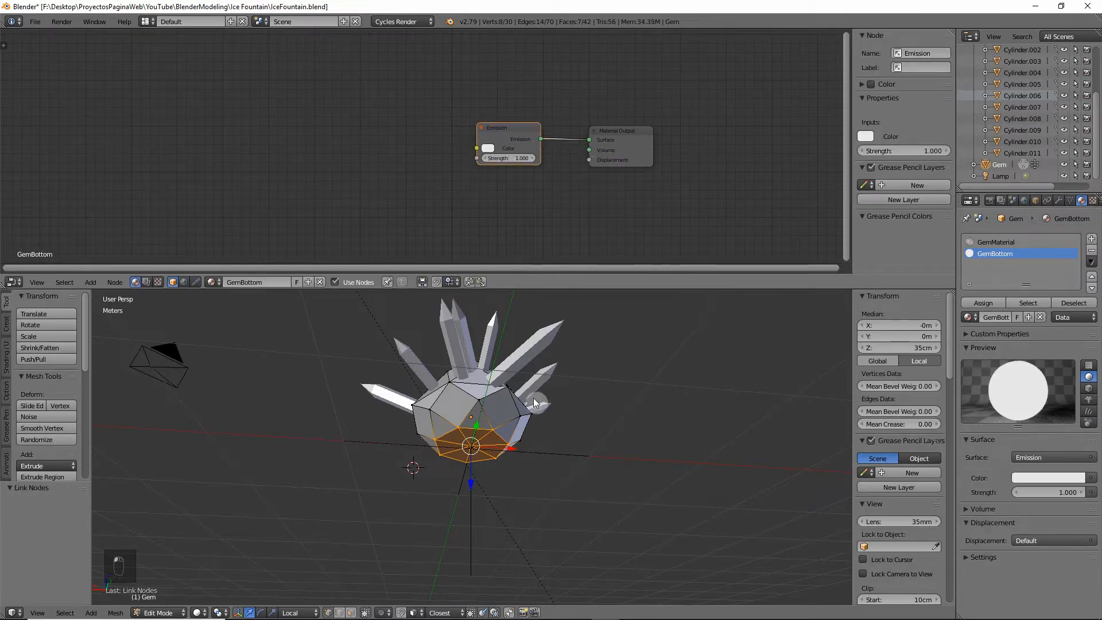
Step: Leave Edit Mode and preview the gem's glowing underside in Rendered shading
middle_click_drag(468, 402, 453, 458)
key("Tab")
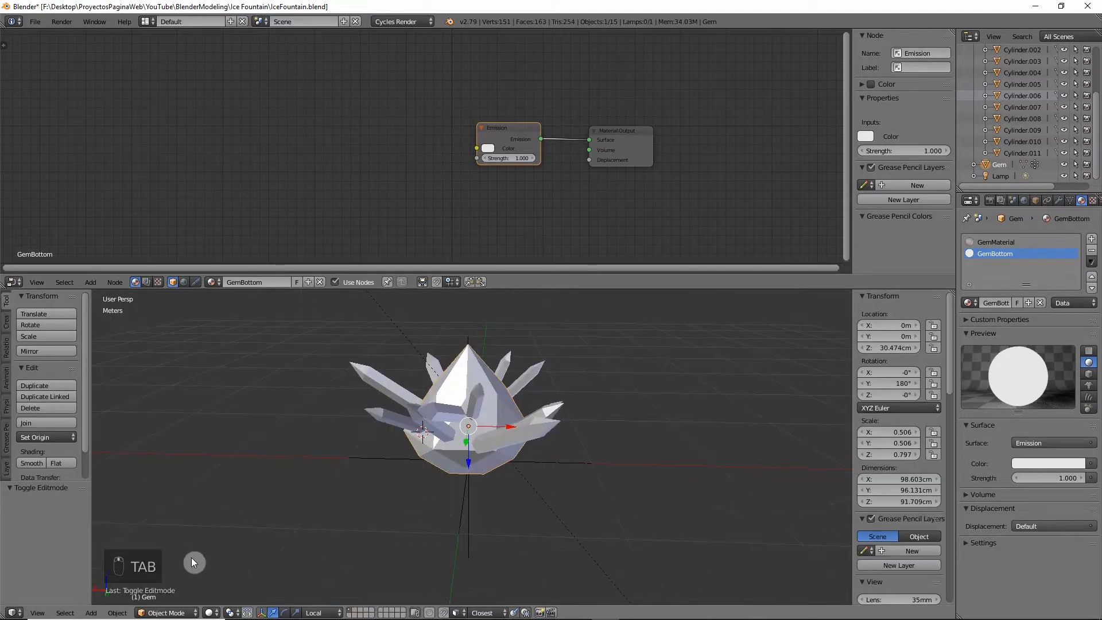
left_click(219, 614)
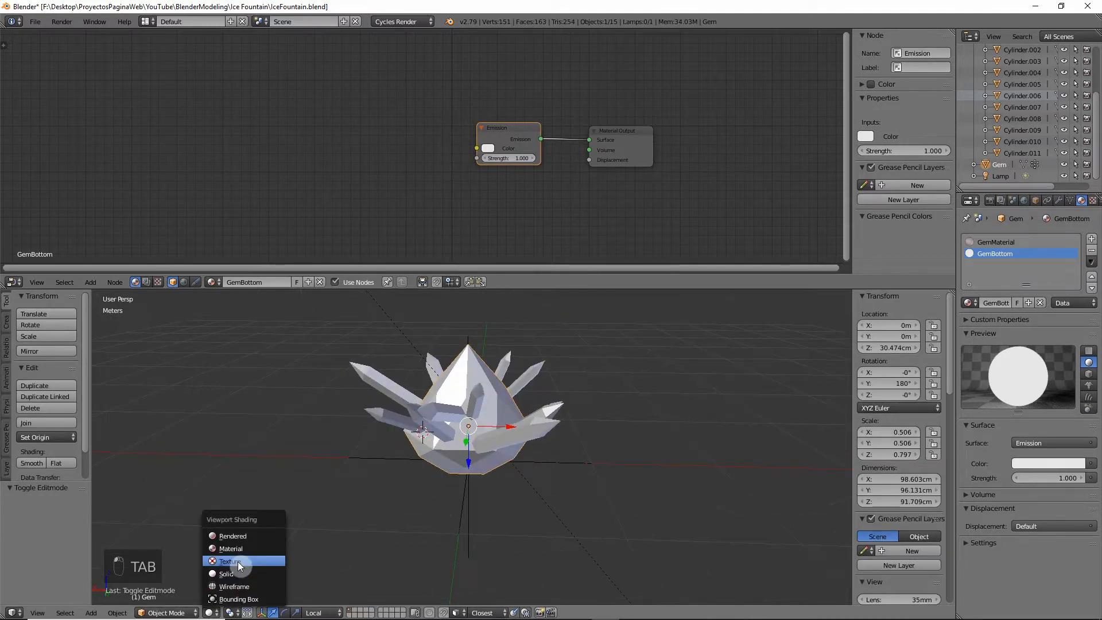
left_click(235, 536)
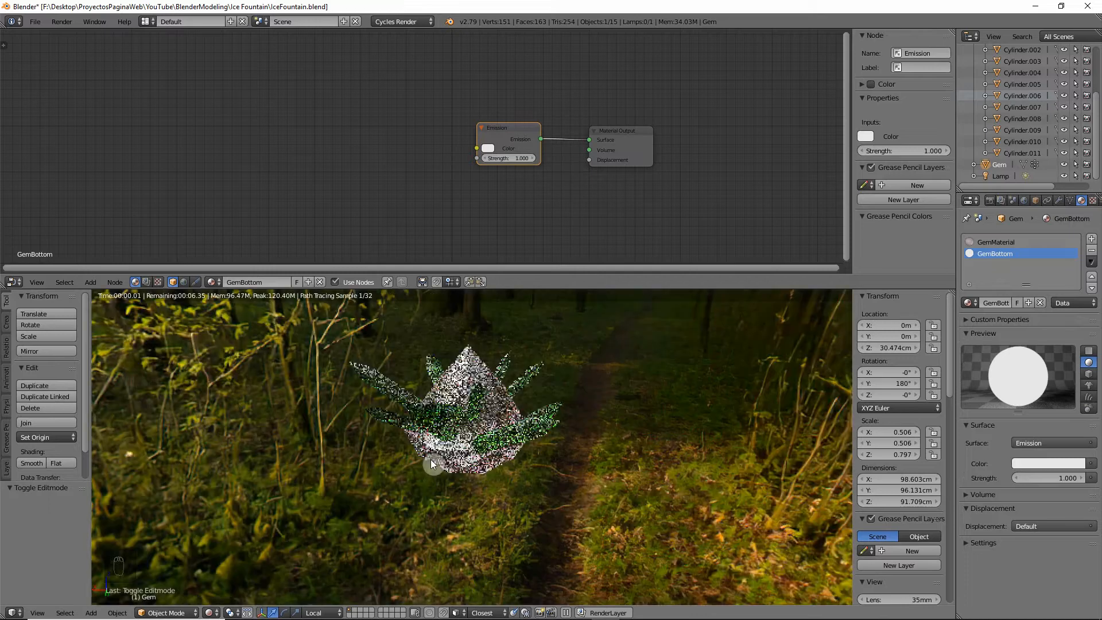
middle_click_drag(431, 462, 474, 452)
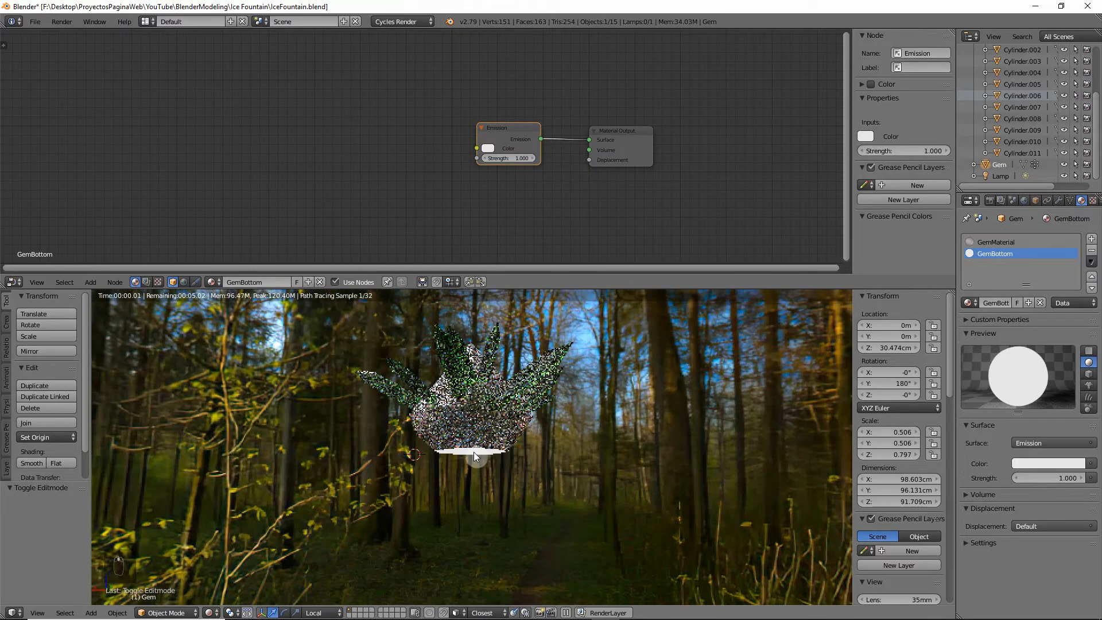
Step: Set GemBottom's Emission color to coral red with hue 1.000 and saturation 0.533, and check the gem from above
left_click(489, 148)
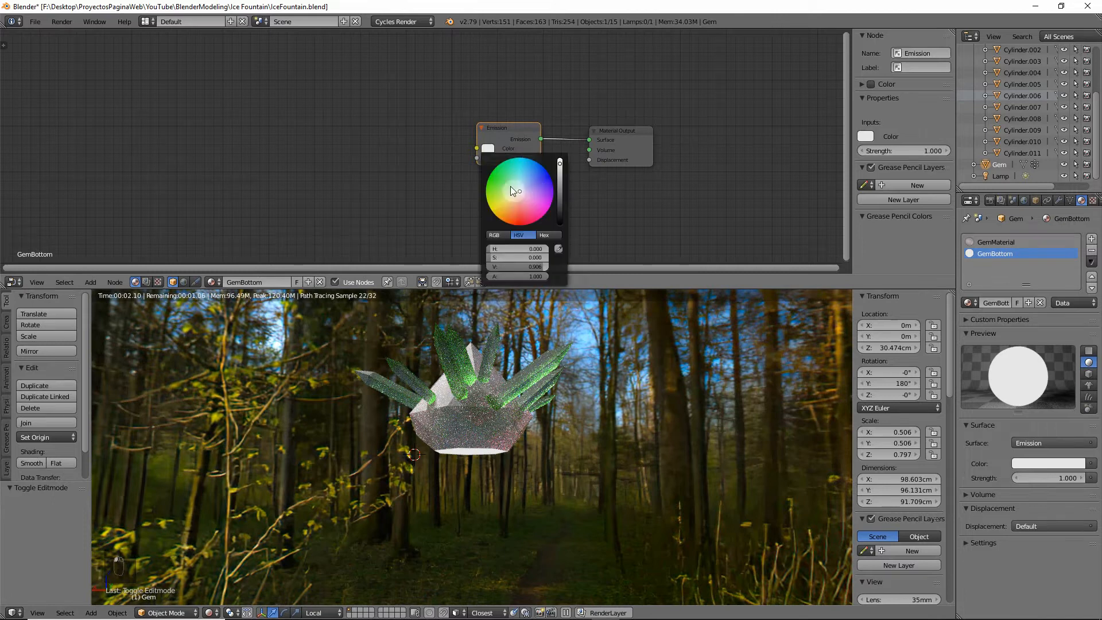
left_click(530, 212)
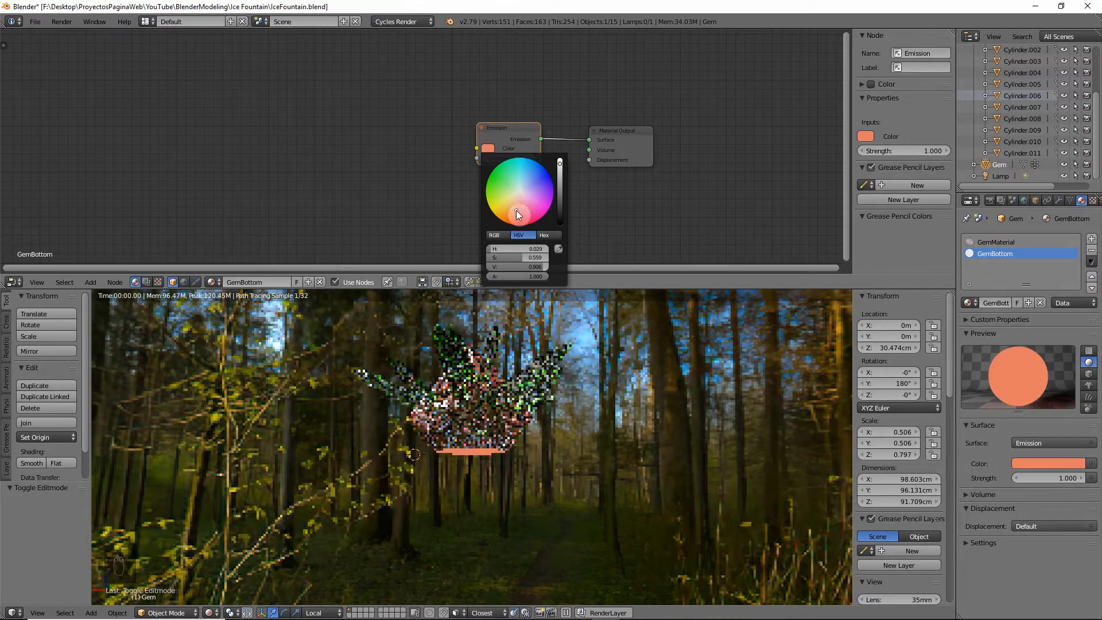
left_click(488, 148)
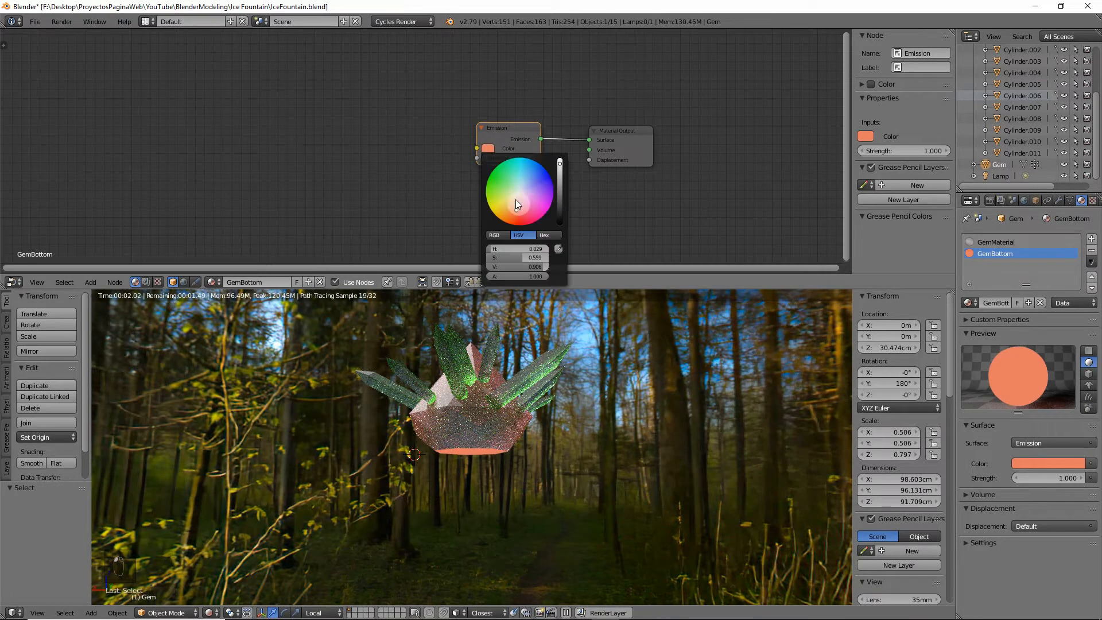
left_click(511, 211)
left_click(519, 211)
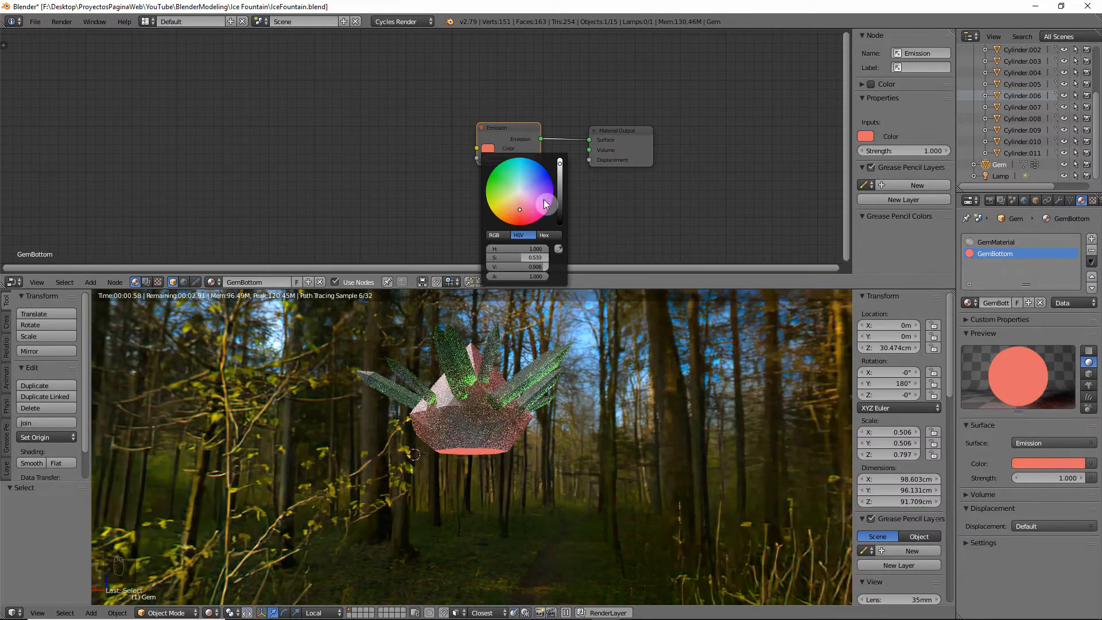
middle_click_drag(517, 377, 504, 443)
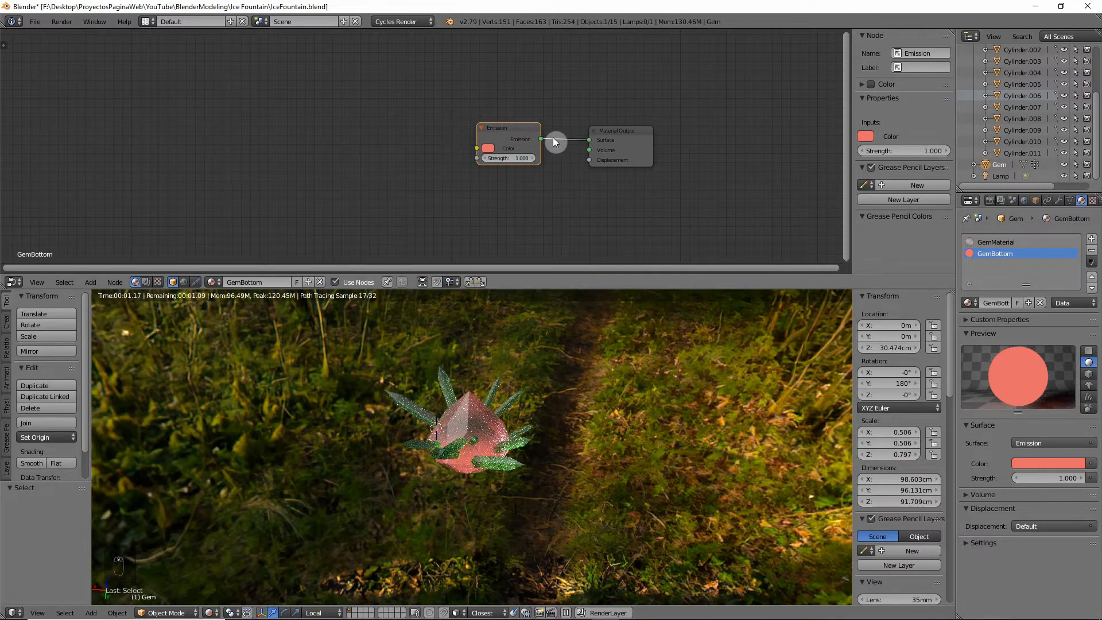
Step: Compare the gem with the Emission shader unlinked, relink it to Surface, and set its strength to 30.600
left_click_drag(552, 136, 556, 133)
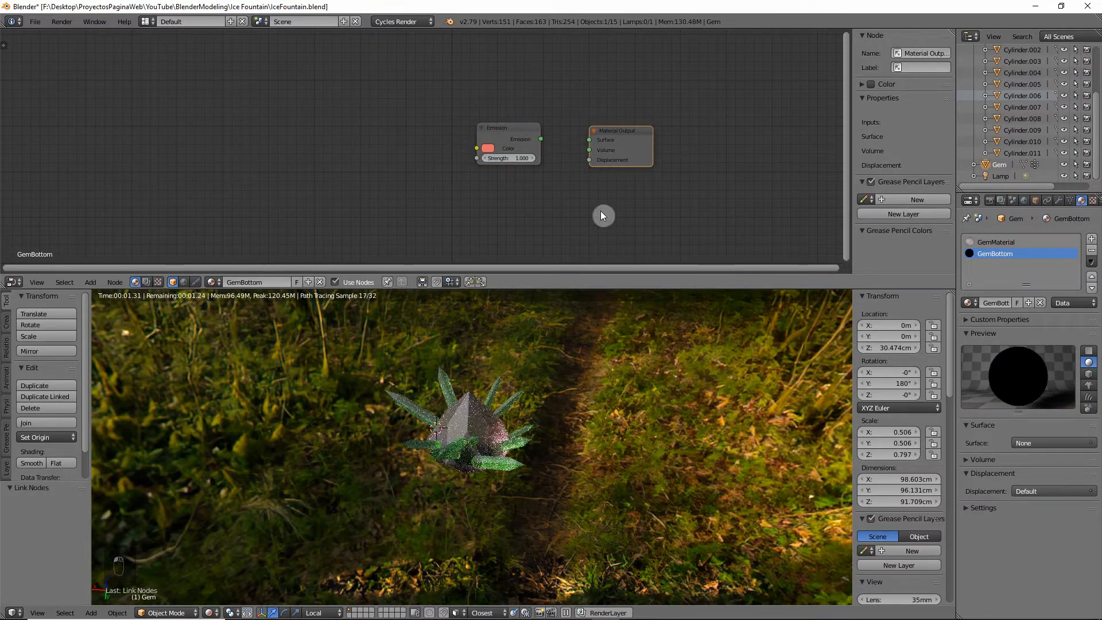
left_click_drag(541, 138, 589, 140)
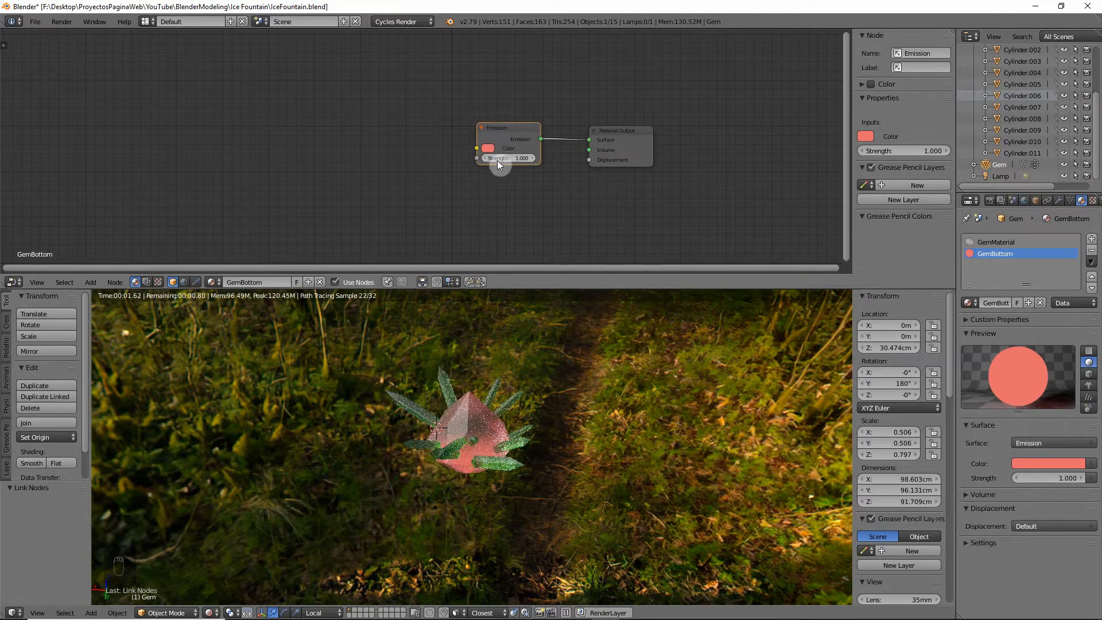
mouse_move(497, 160)
left_mouse_down()
mouse_move(574, 160)
mouse_move(495, 156)
left_mouse_up()
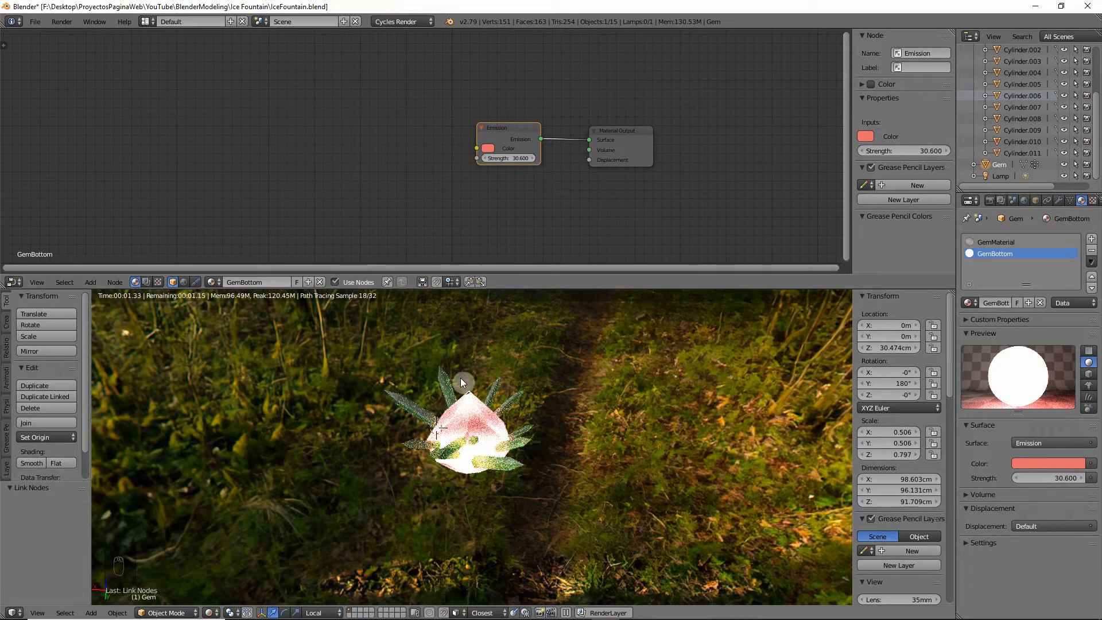
middle_click_drag(461, 380, 516, 395)
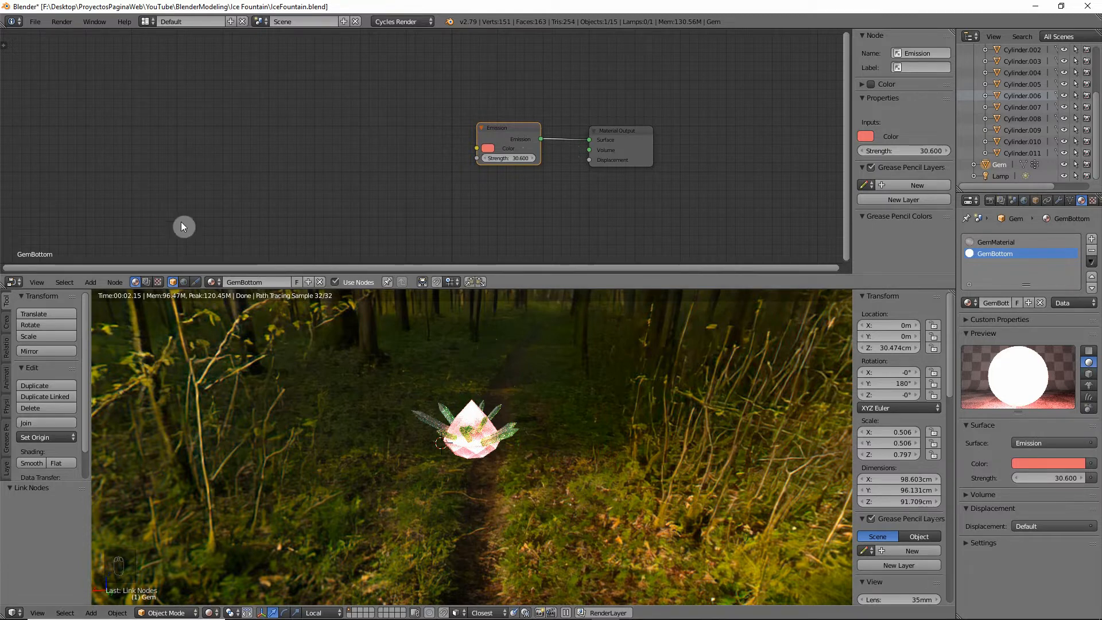
Step: Return the 3D view to Solid shading and merge the node editor area into it so that it fills the workspace
left_click(14, 282)
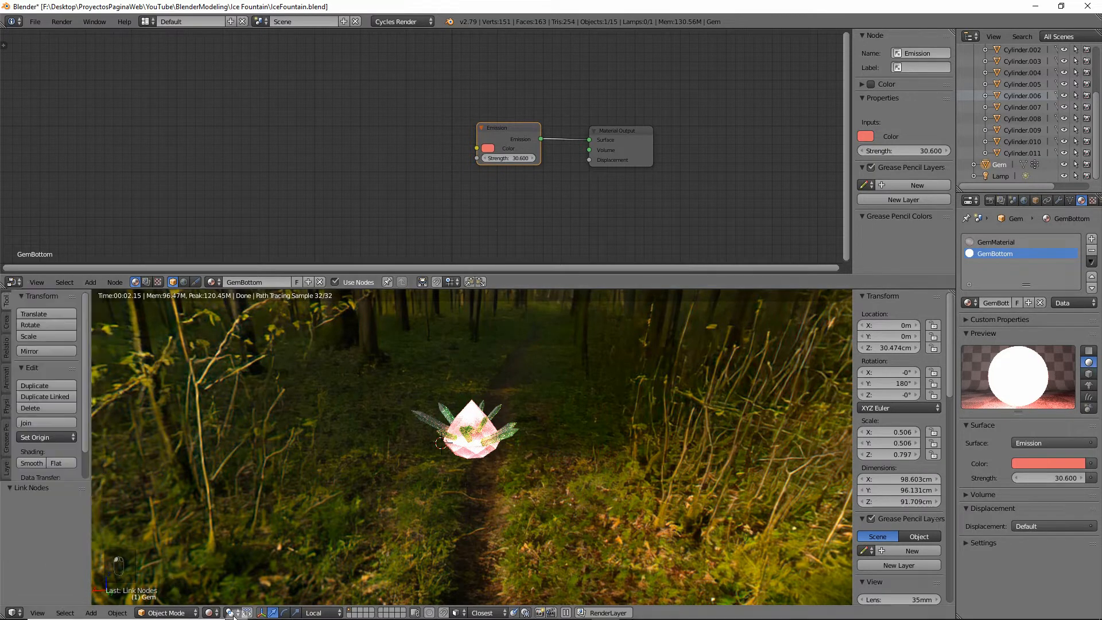
left_click(211, 613)
left_click(234, 575)
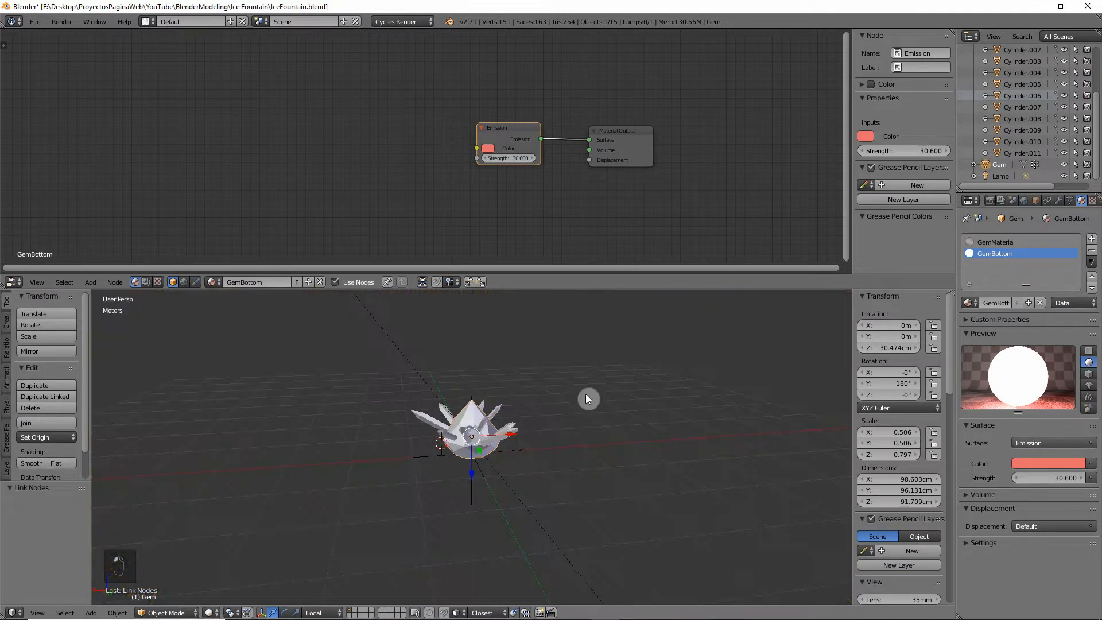
scroll(483, 452, "up", 3)
middle_click_drag(527, 380, 472, 437)
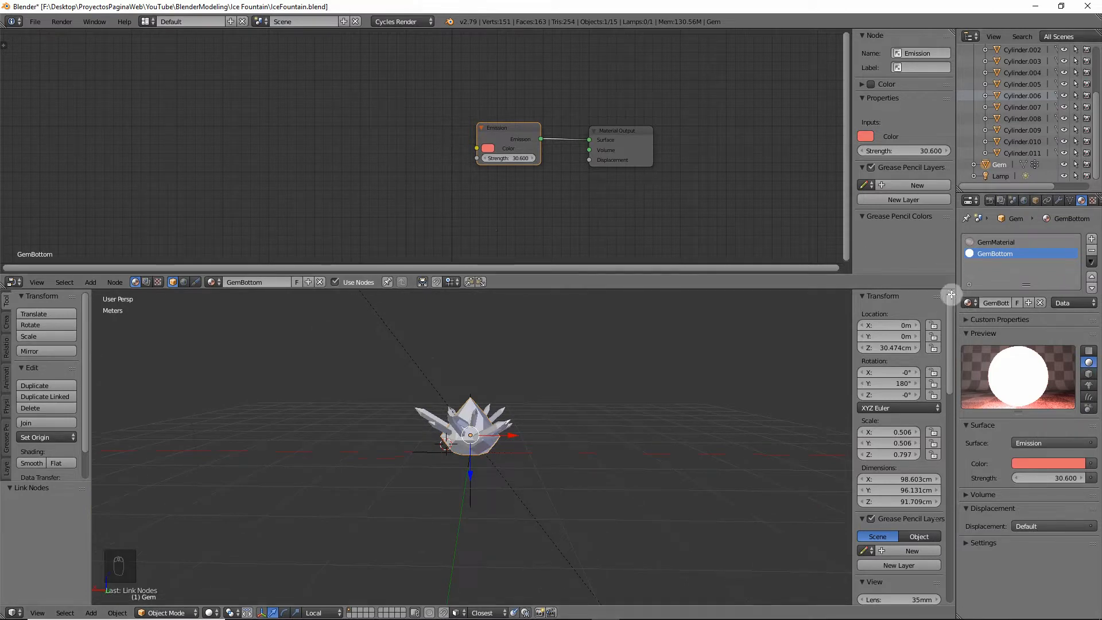
left_click_drag(951, 284, 935, 208)
scroll(507, 271, "down", 2)
middle_click_drag(477, 329, 485, 370, "shift")
scroll(486, 370, "up", 7)
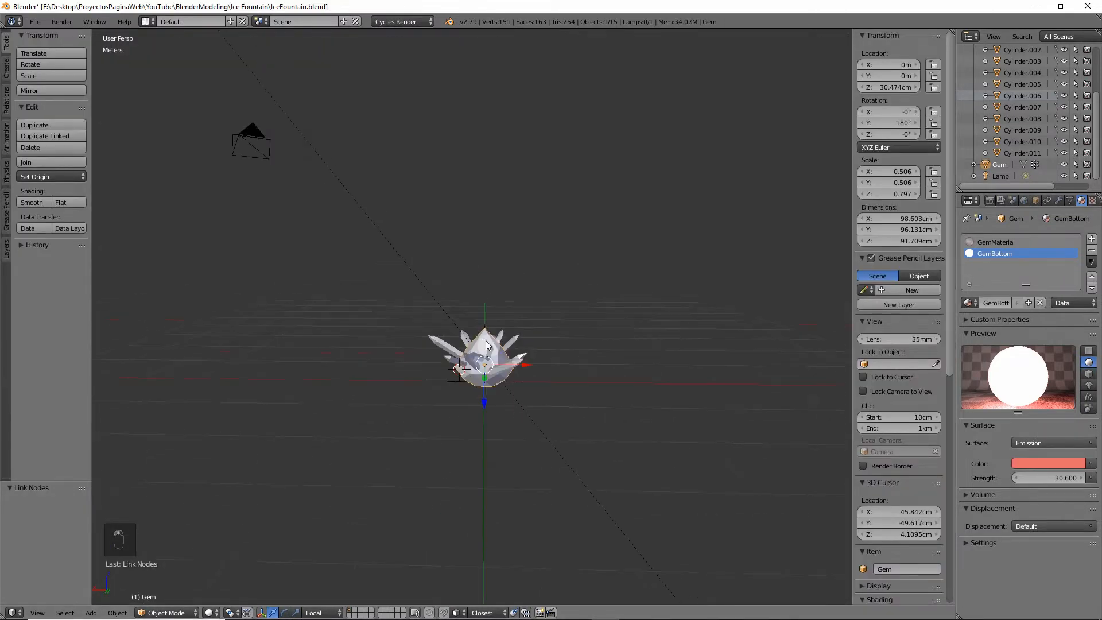
scroll(486, 372, "down", 4)
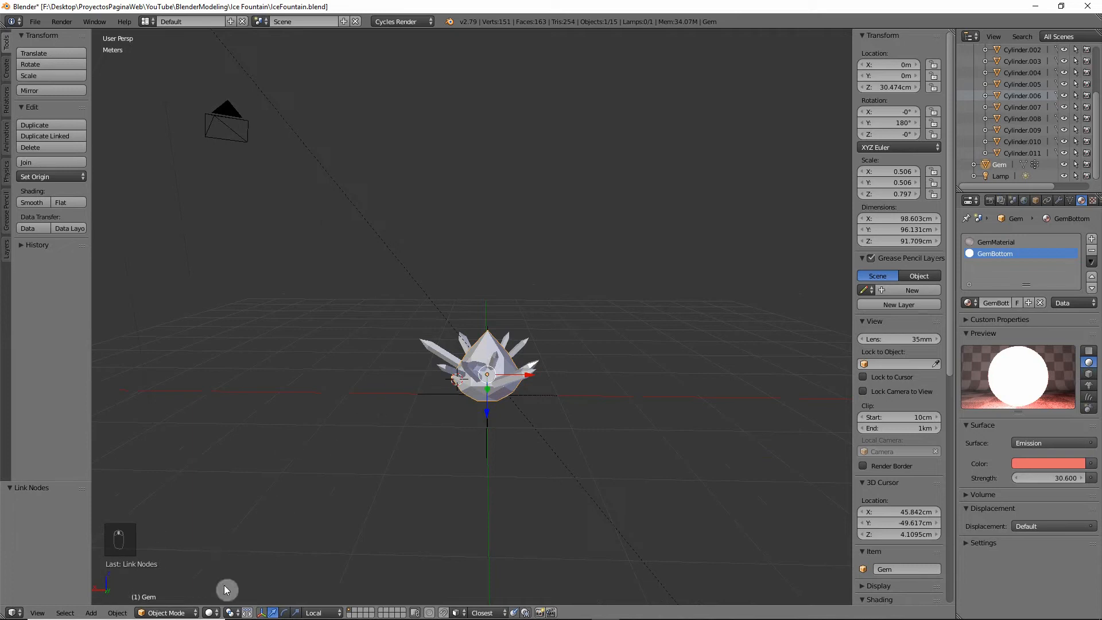
Step: Add an ico sphere with 2 subdivisions and 1 m size, and clear its location to place it at the world origin
key("shift+a")
mouse_move(580, 328)
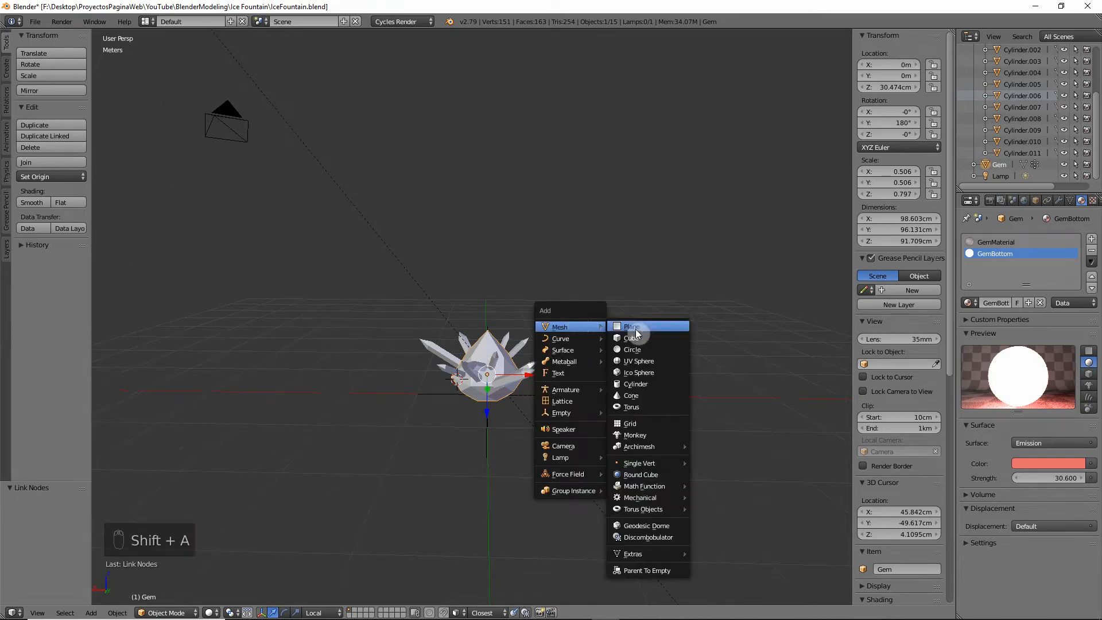
left_click(646, 373)
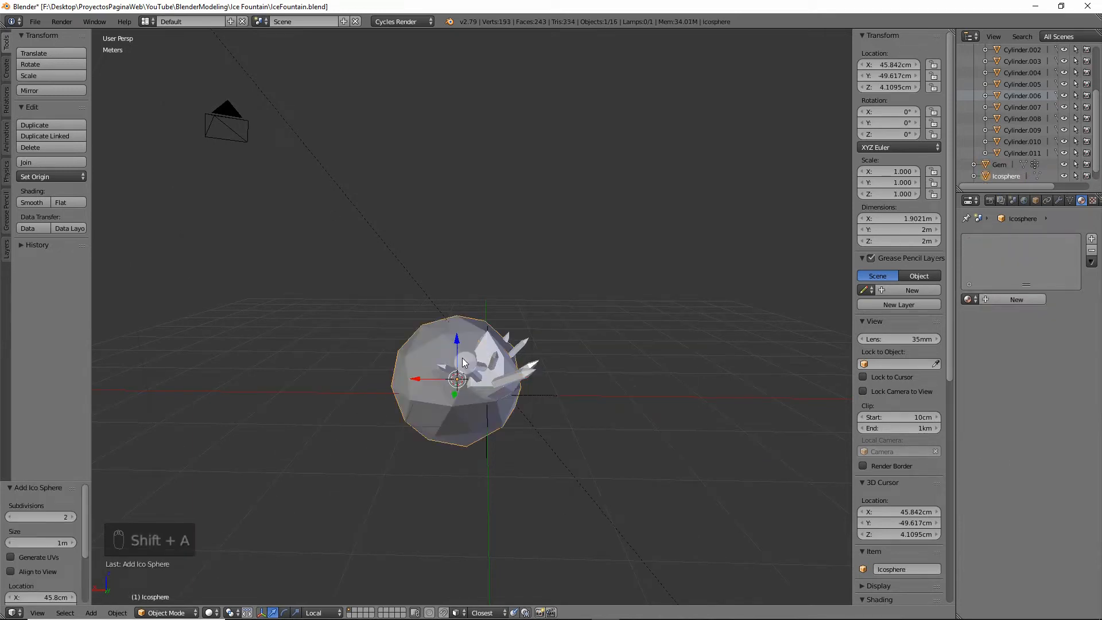
key("alt+g")
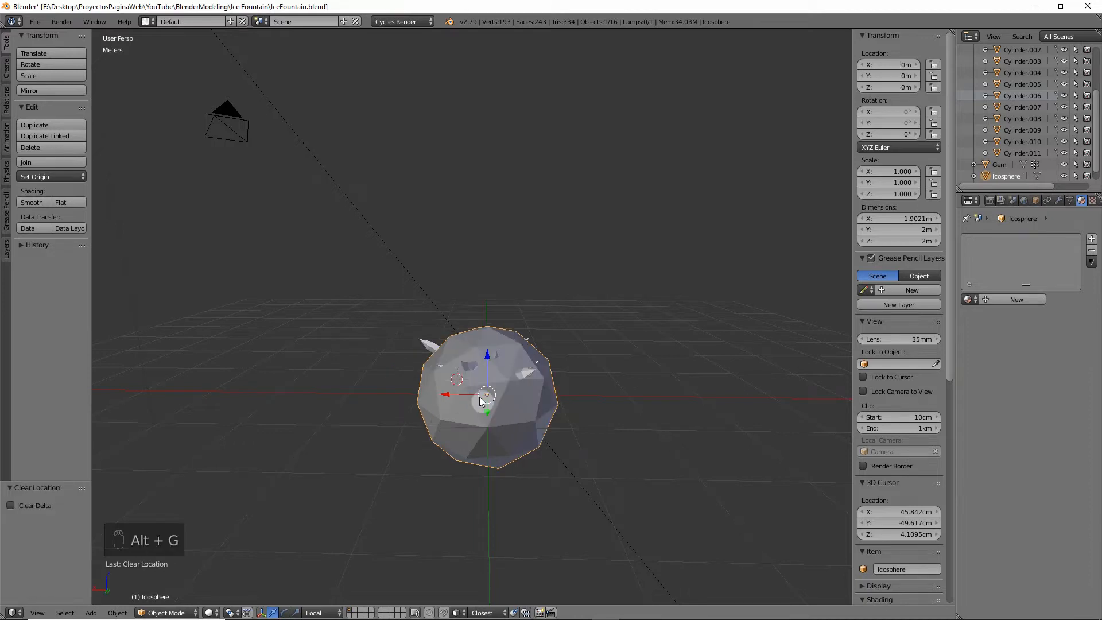
Step: Snap the 3D cursor to the center of the scene
key("shift+s")
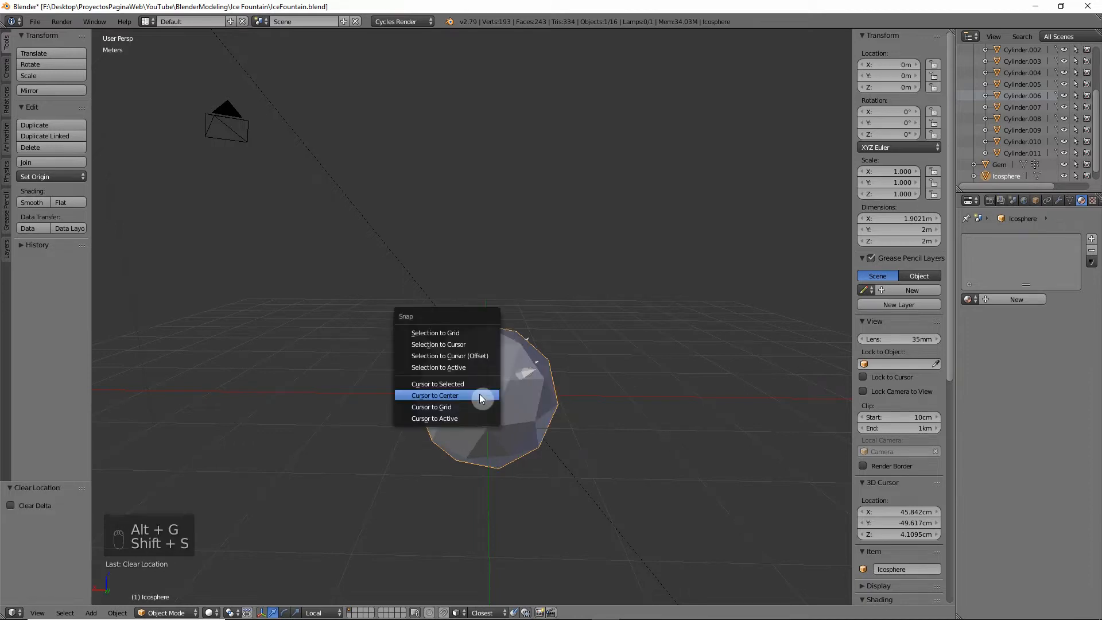
left_click(447, 395)
scroll(448, 399, "up", 5)
scroll(459, 413, "down", 2)
scroll(467, 425, "up", 2)
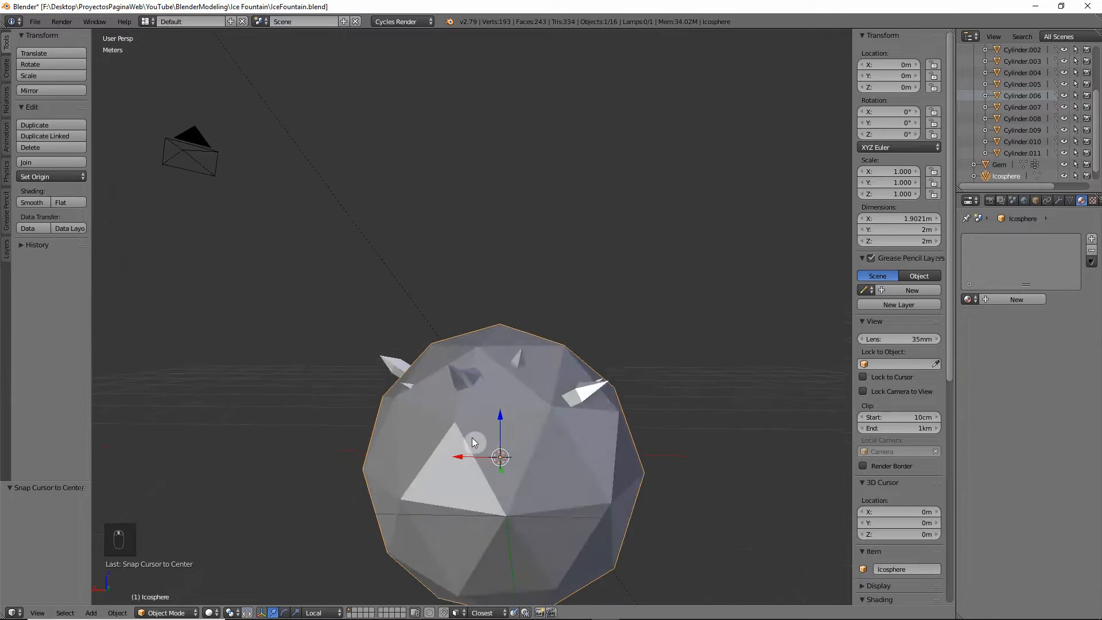
Step: With proportional editing on, raise the ico sphere's top vertex about 0.95 m along Z to stretch the mesh into an egg shape
key("Tab")
middle_click_drag(471, 425, 490, 384)
scroll(508, 390, "down", 2)
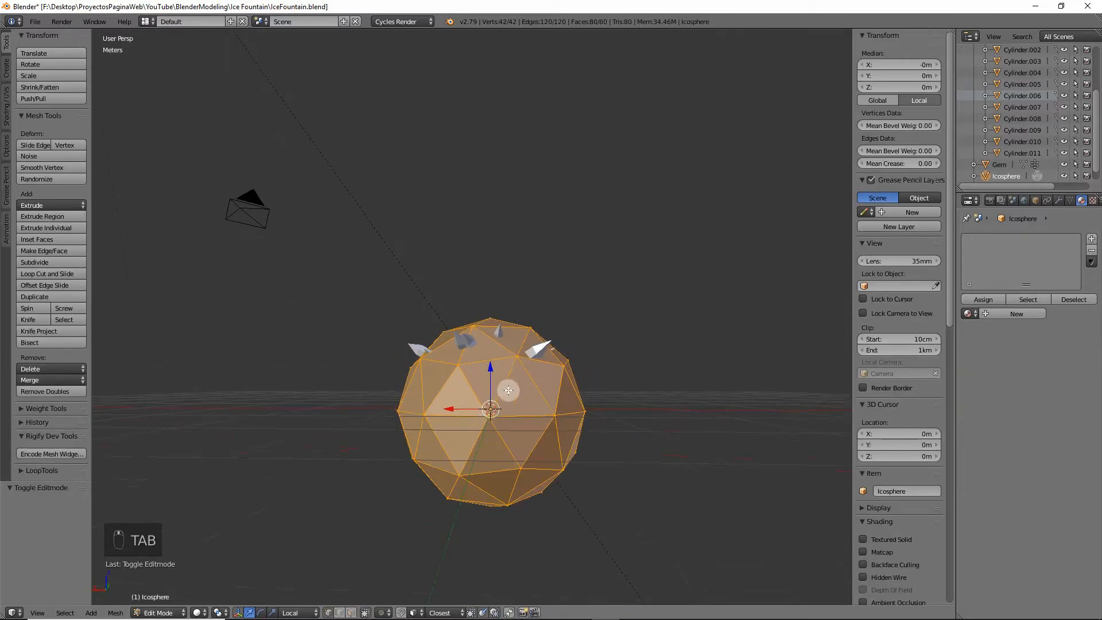
middle_click_drag(493, 436, 406, 405)
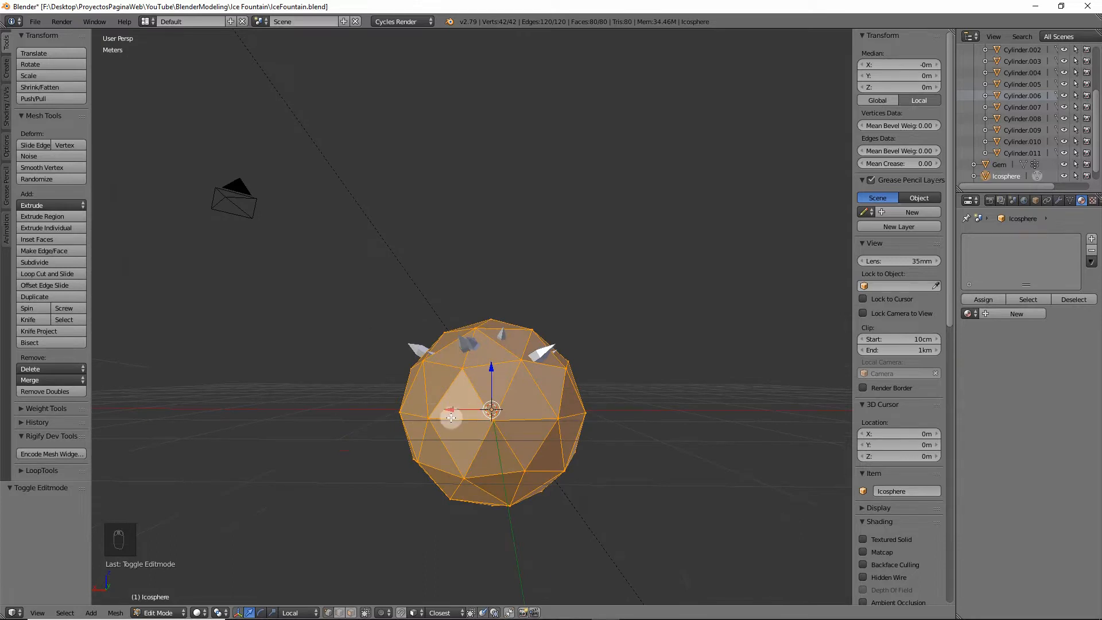
right_click(491, 320)
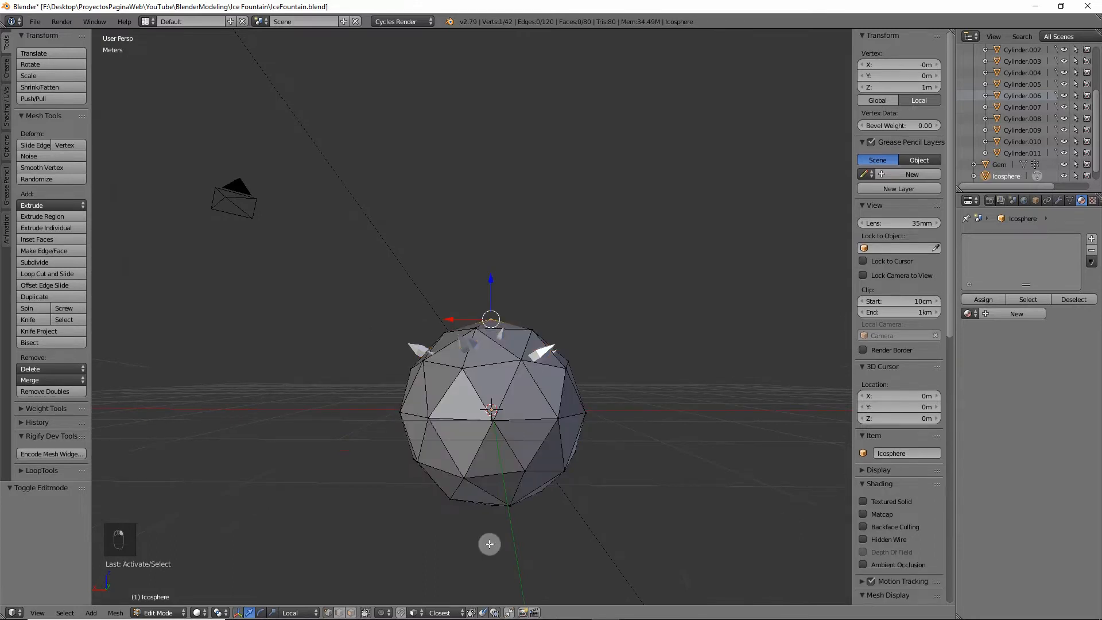
key("o")
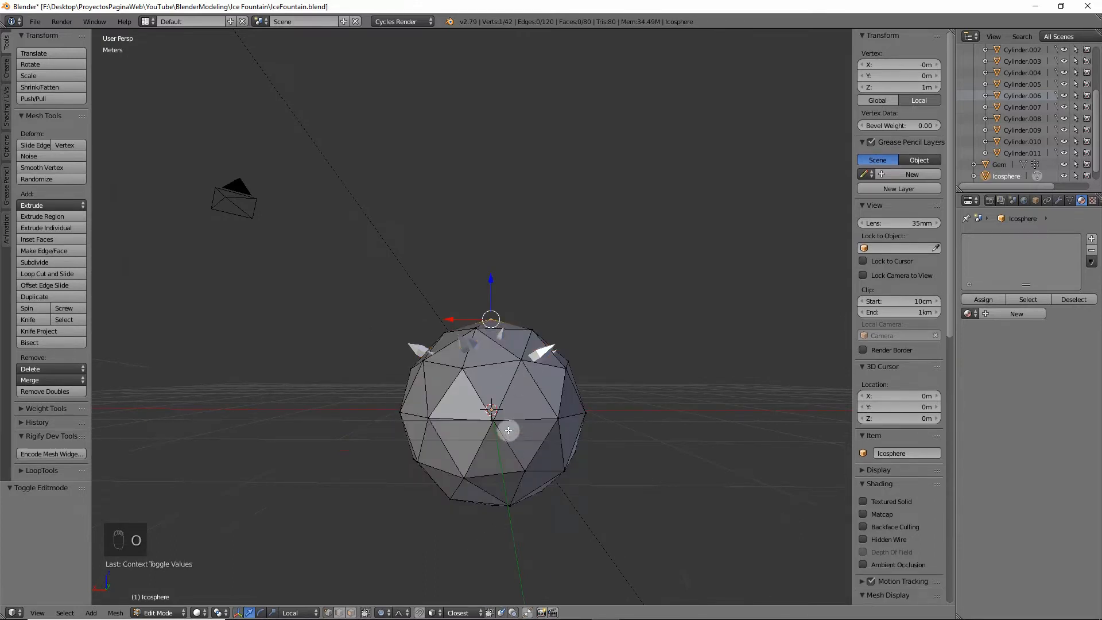
right_click_drag(648, 322, 640, 249)
scroll(653, 275, "down", 2)
key("z")
middle_click_drag(640, 248, 517, 344)
key("Tab")
Step: Add a Decimate modifier to the ico sphere, set its ratio to about 0.83, and apply it
left_click(1059, 200)
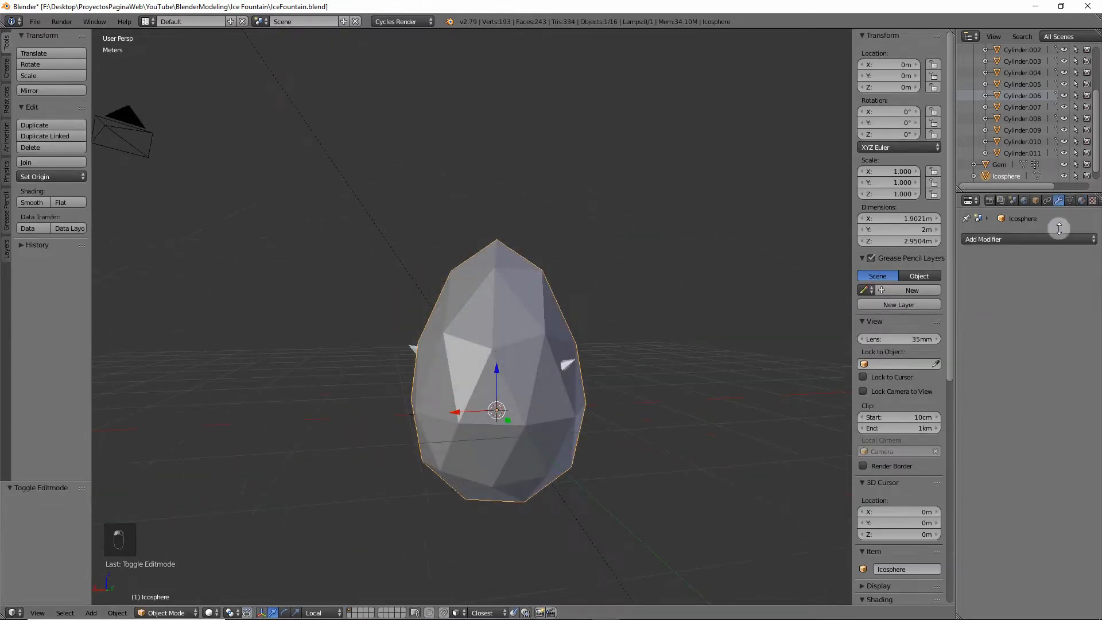
left_click(1004, 243)
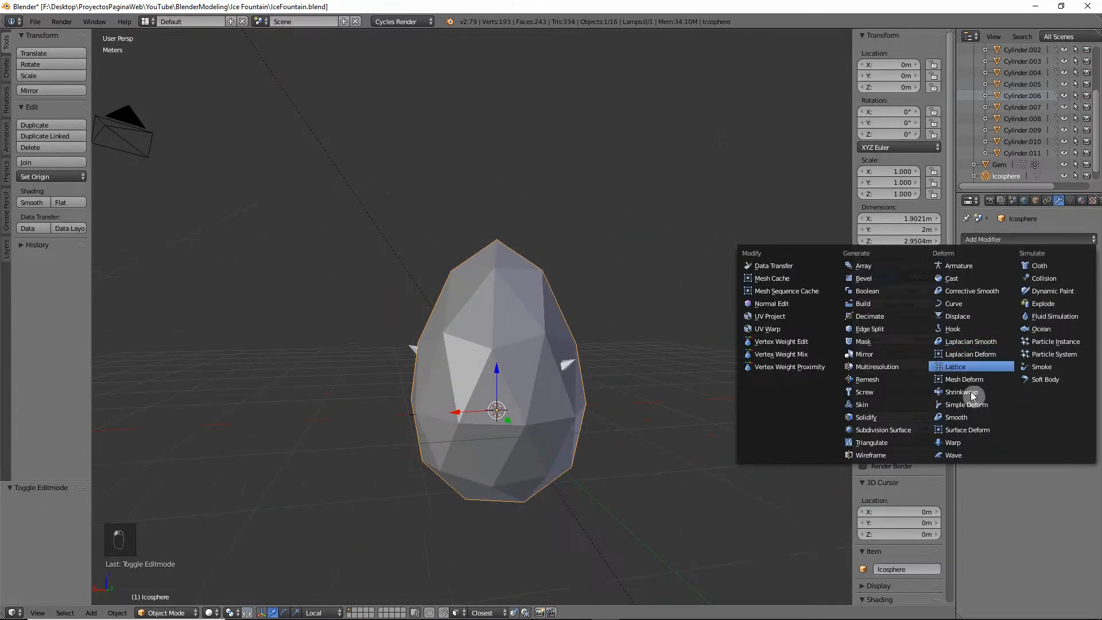
left_click(901, 315)
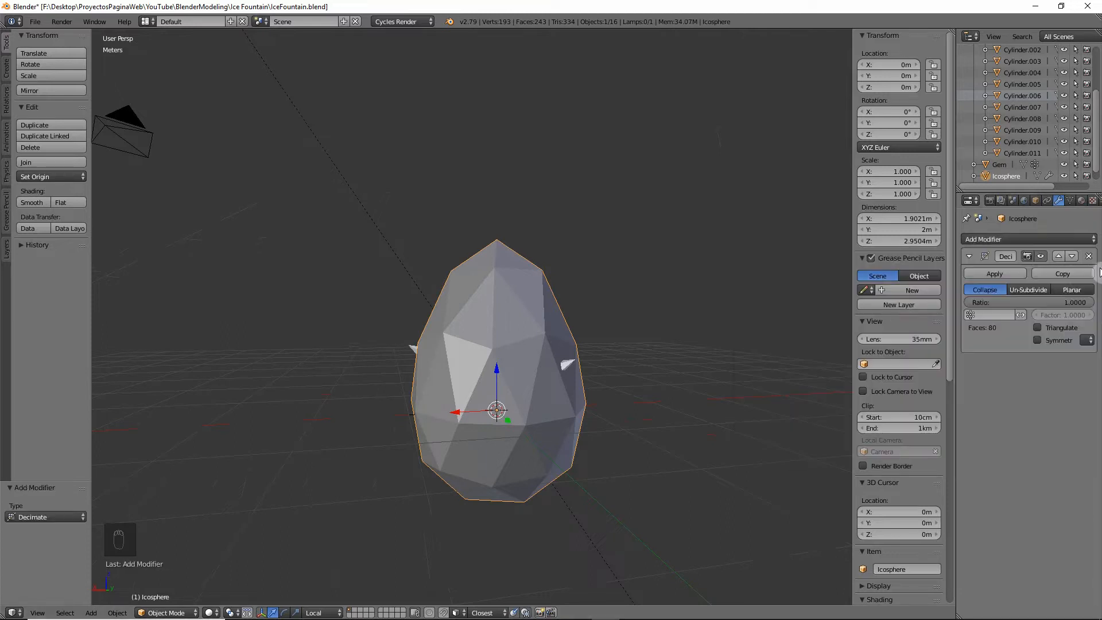
left_click_drag(1028, 302, 1075, 306)
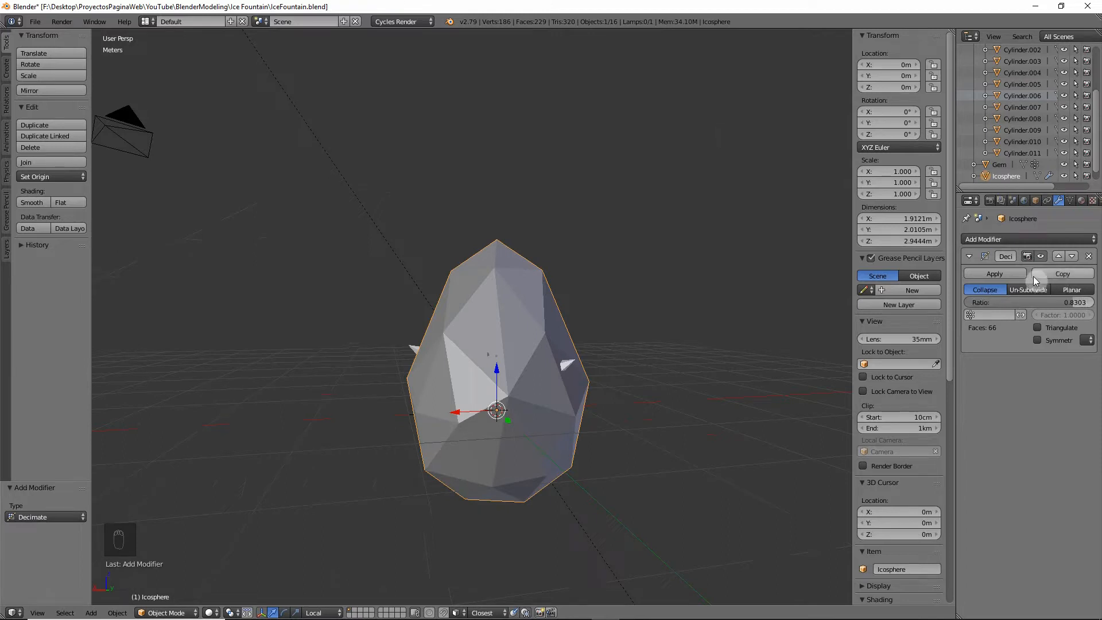
left_click(1014, 275)
Step: Examine the decimated mesh's triangles in Edit Mode from several angles with all vertices deselected
mouse_move(560, 376)
middle_mouse_down()
mouse_move(511, 481)
mouse_move(536, 357)
mouse_move(551, 384)
middle_mouse_up()
key("Tab")
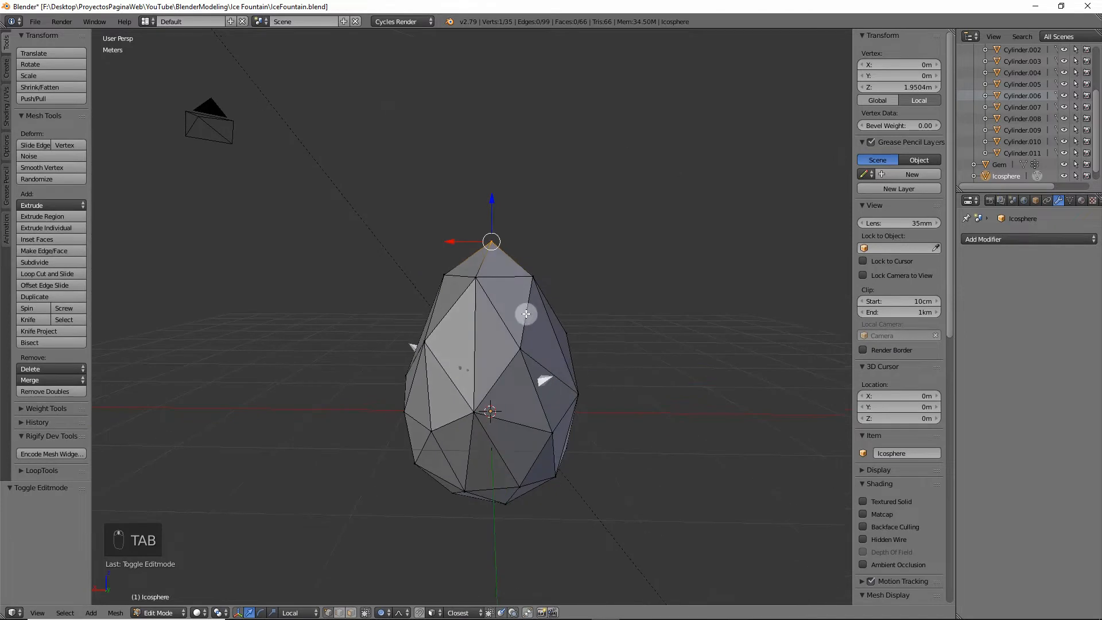
key("a")
key("a")
middle_click_drag(573, 313, 555, 320)
scroll(534, 381, "down", 3)
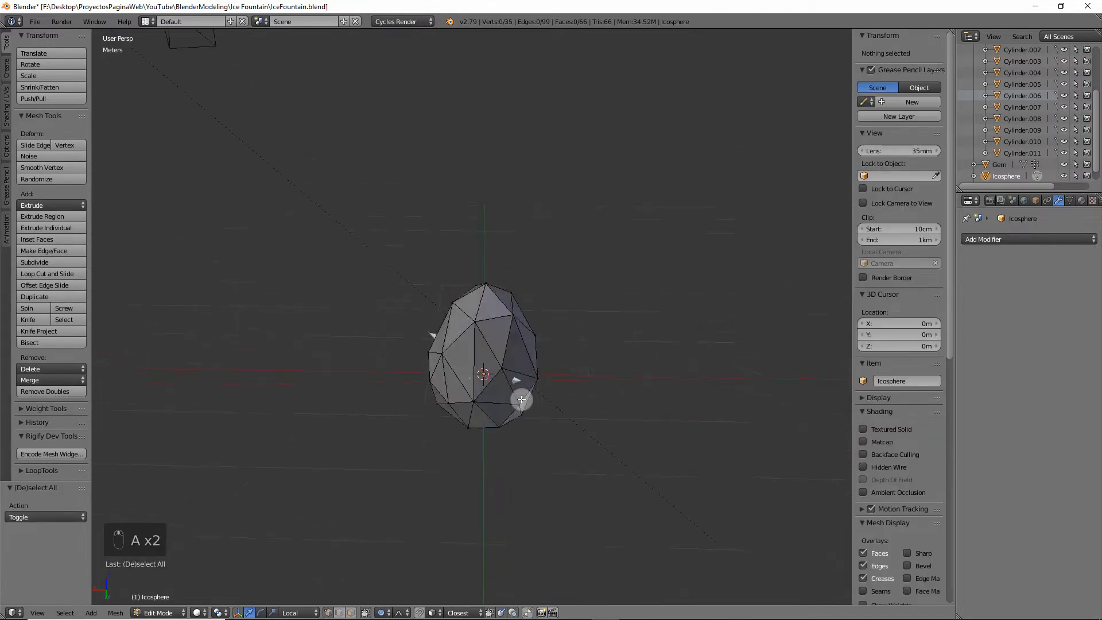
middle_click_drag(519, 394, 520, 360)
Step: In Object Mode, scale the ico sphere uniformly to about 0.353 in the front orthographic view
key("KP_5")
key("KP_1")
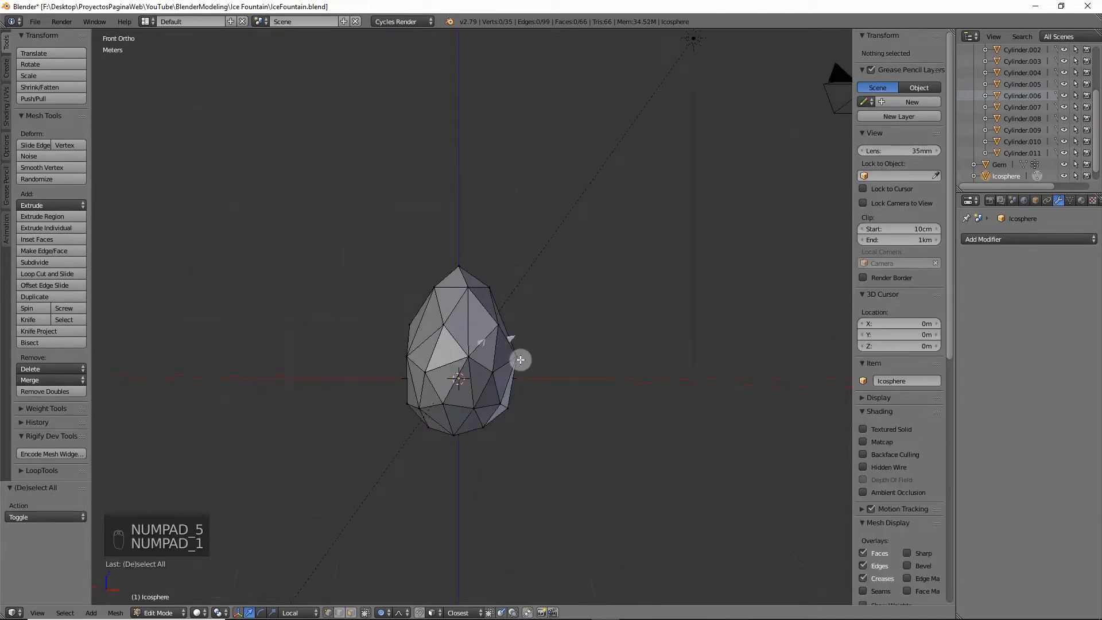
key("Tab")
key("s")
key("s")
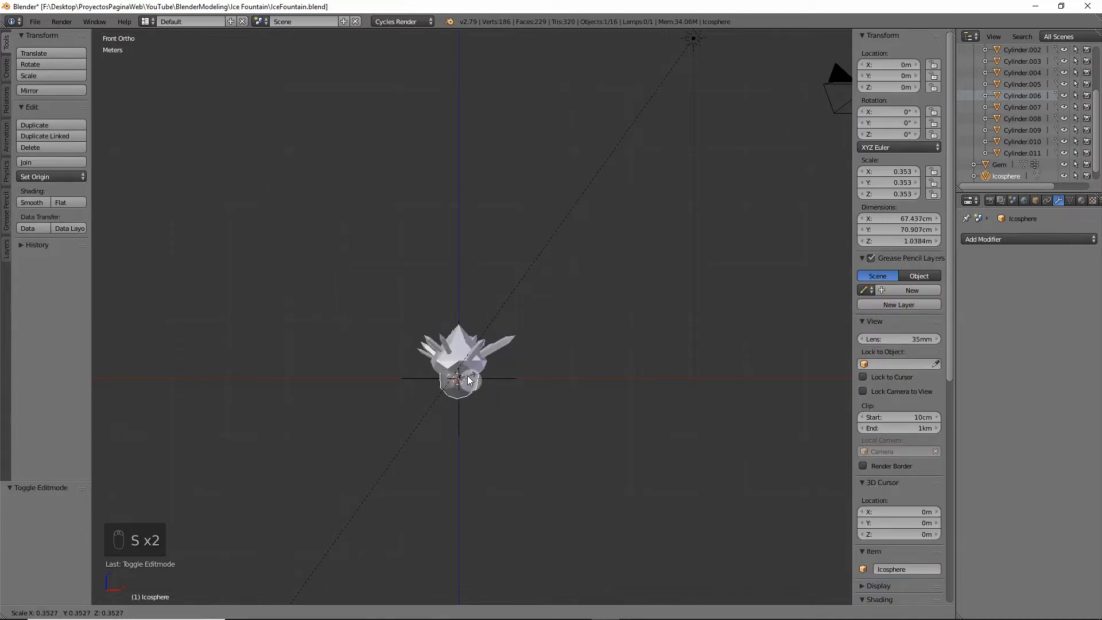
left_click(468, 379)
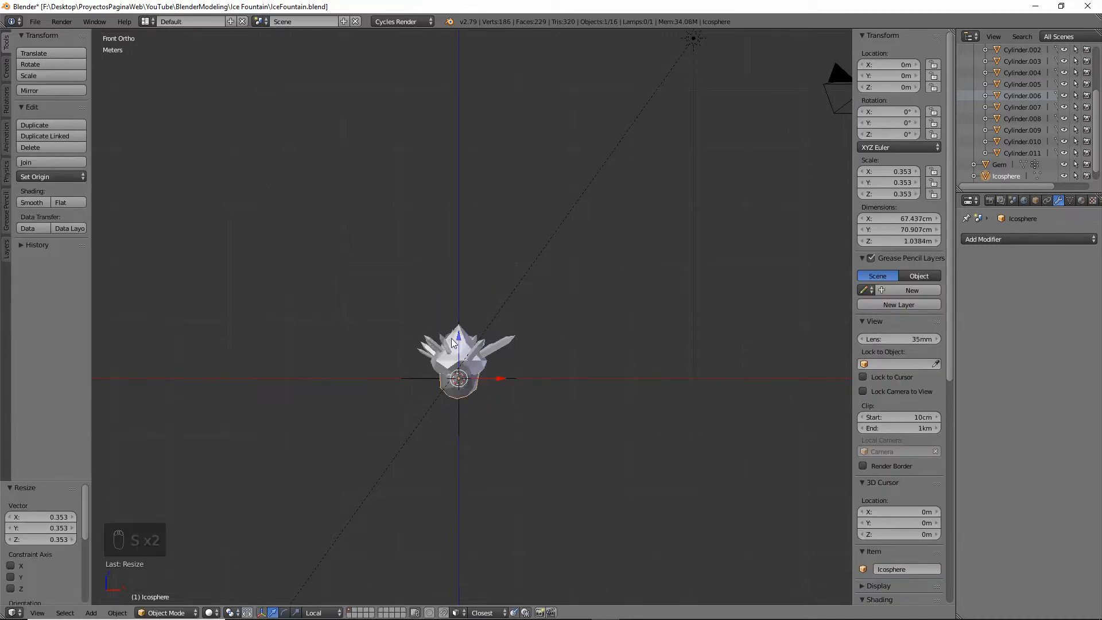
key("ctrl+z")
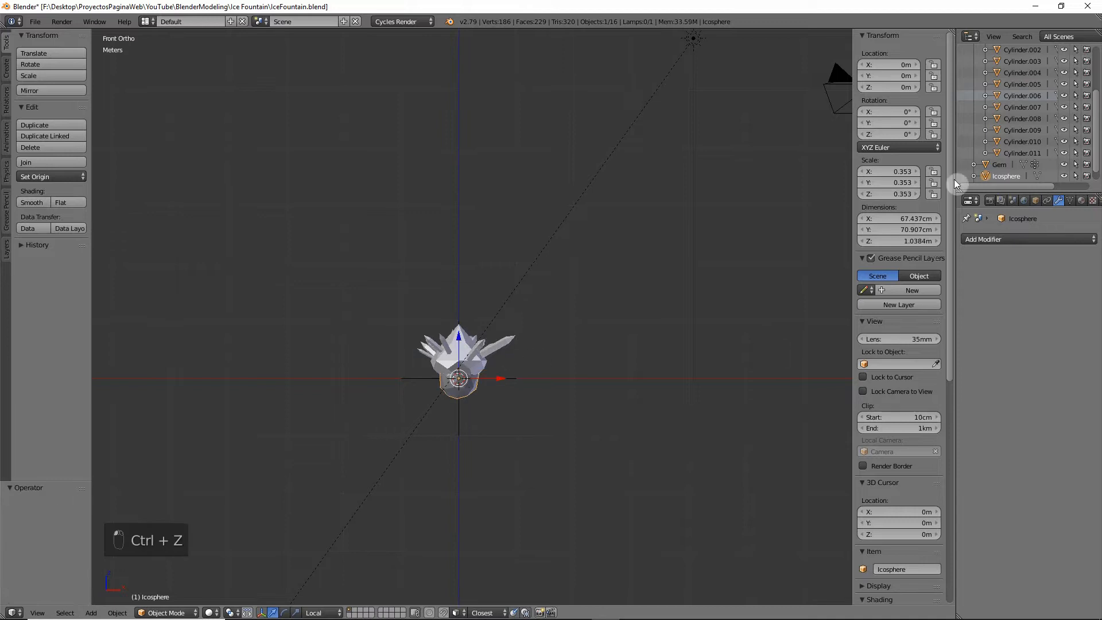
Step: Turn on X-Ray display for the ico sphere so it shows through the gem
left_click(1037, 200)
scroll(1039, 470, "down", 2)
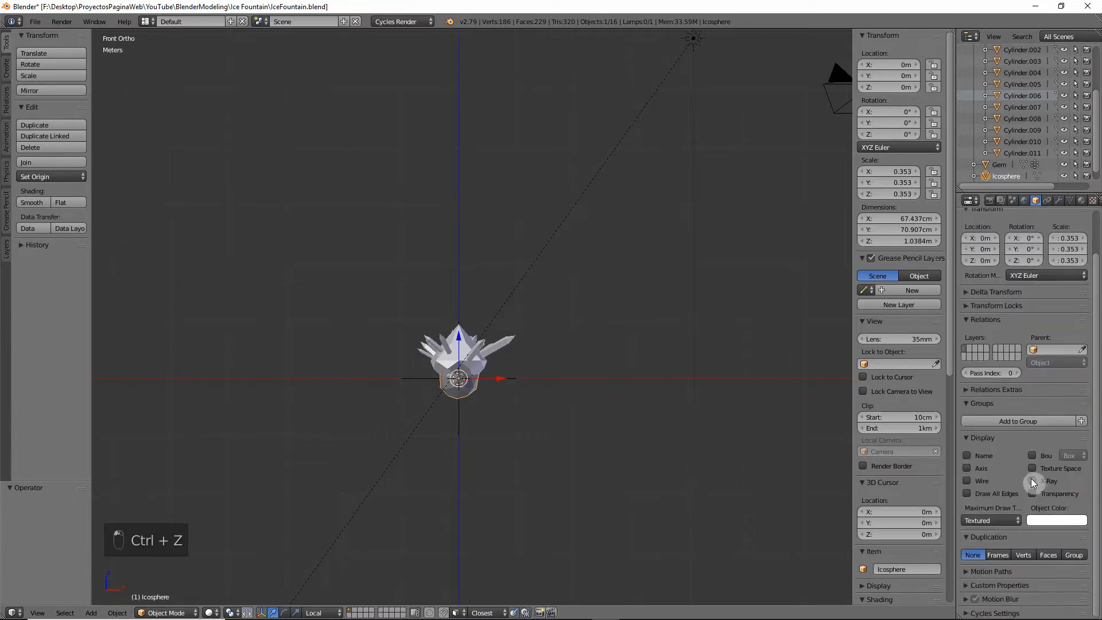
left_click(1032, 481)
scroll(542, 402, "up", 6)
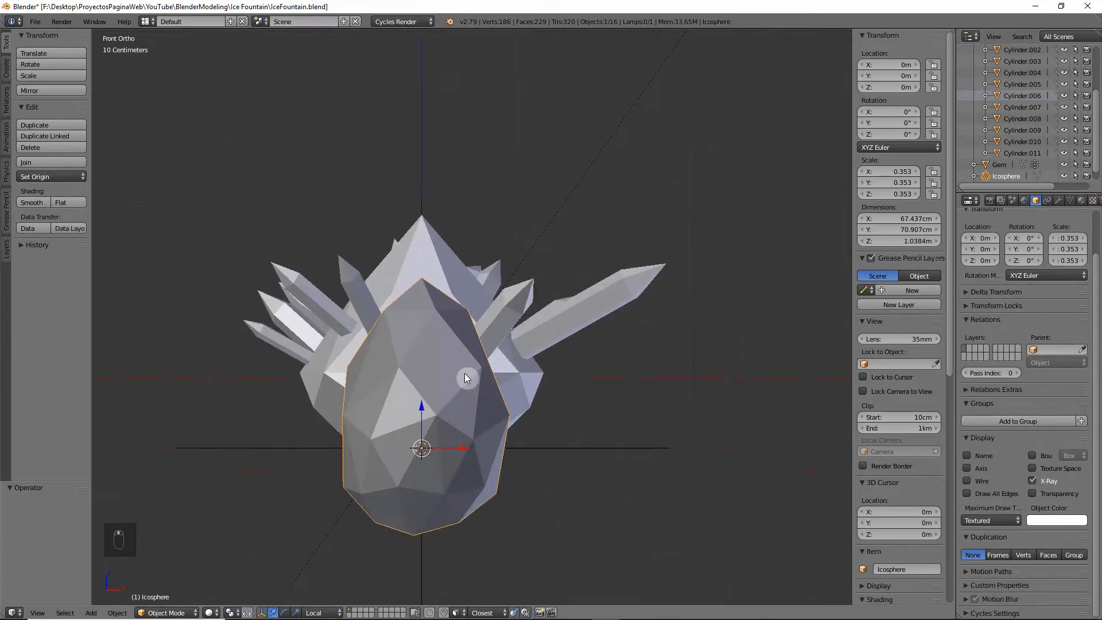
Step: Scale the ico sphere down uniformly to about 0.122 in the front view
key("KP_5")
key("KP_1")
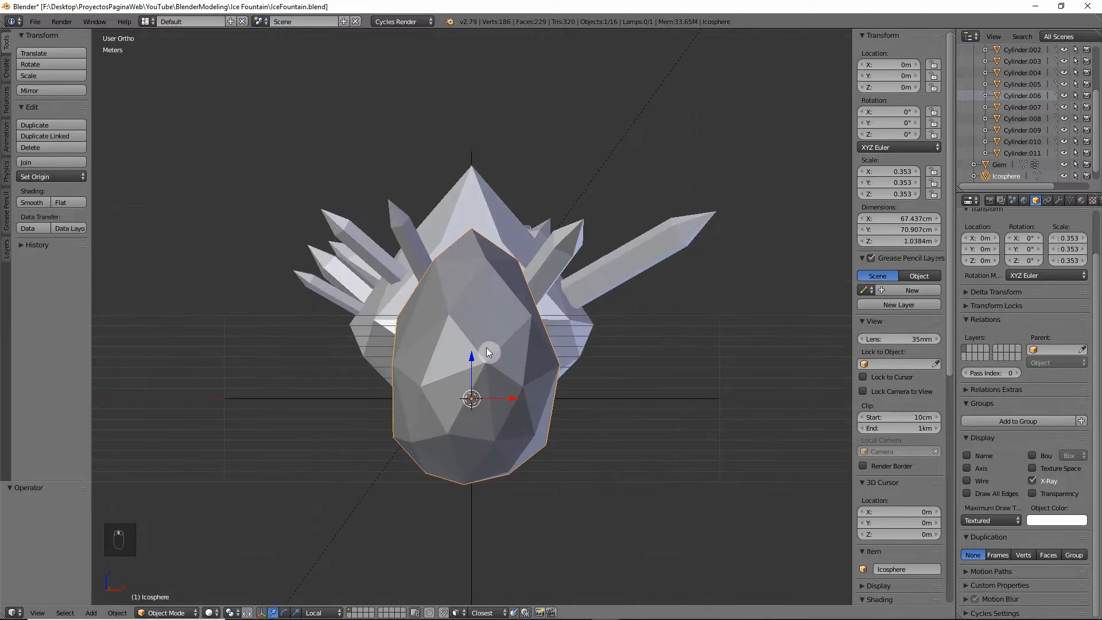
key("s")
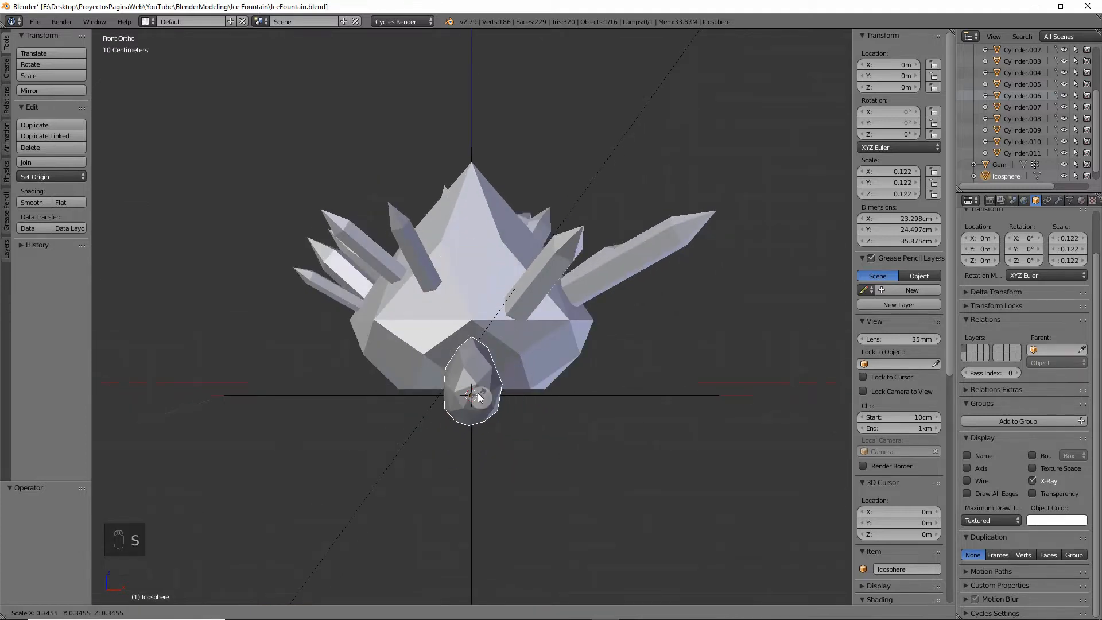
left_click(479, 396)
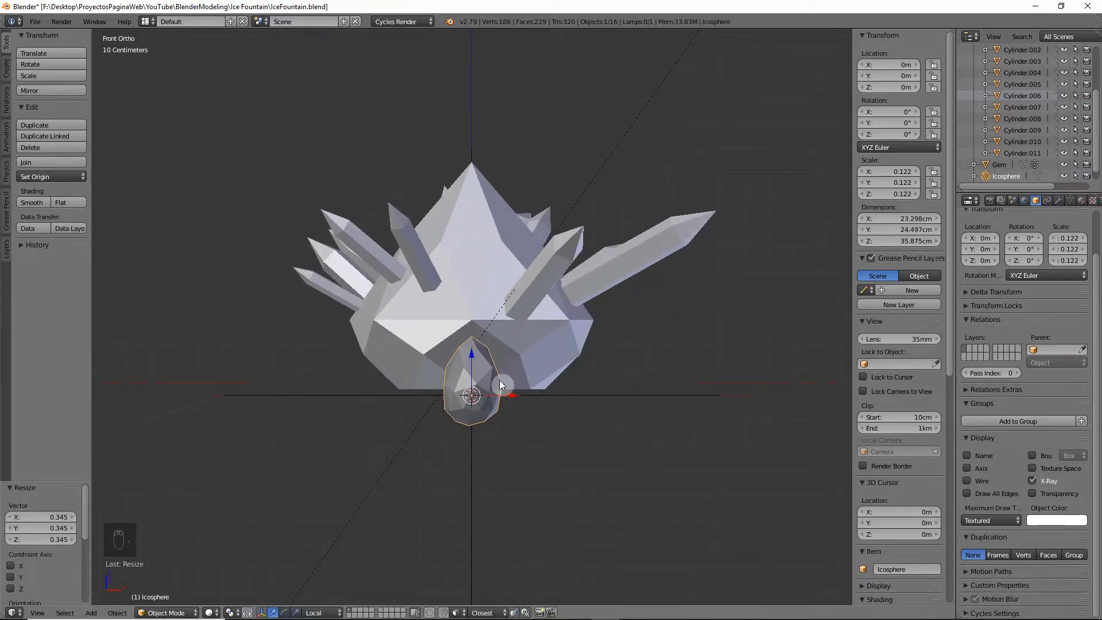
Step: Narrow the ico sphere along the X axis to a scale of about 0.071
key("s")
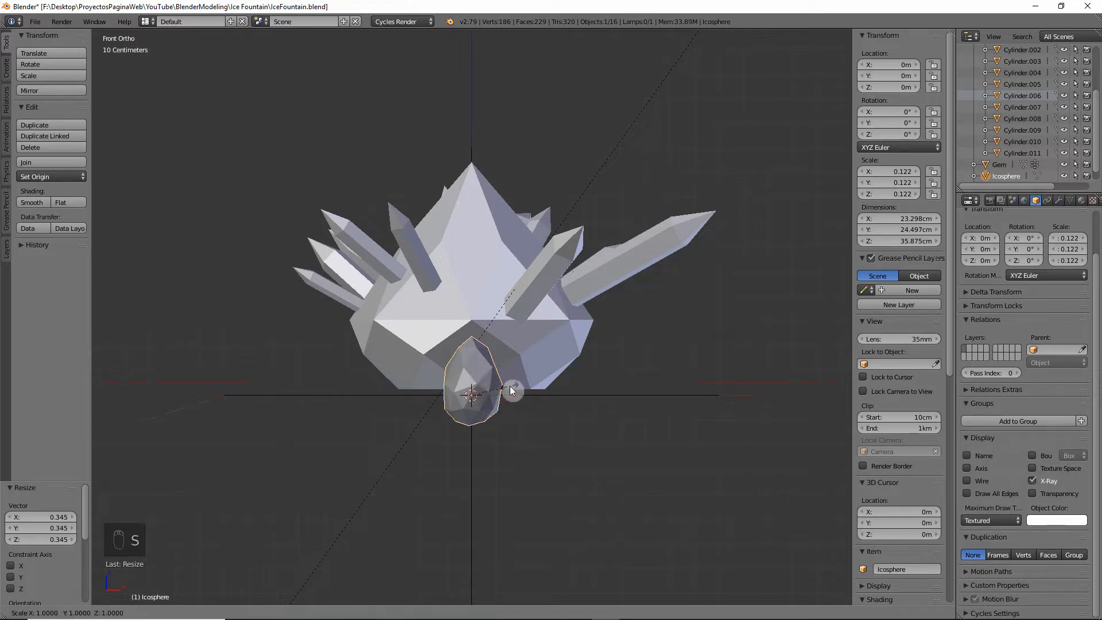
key("x")
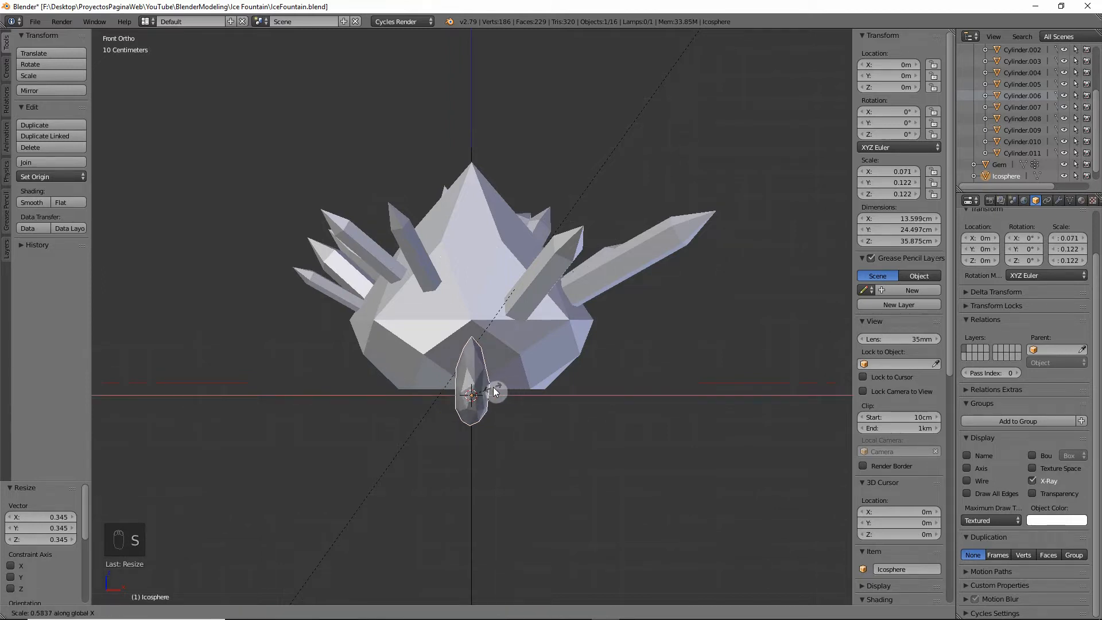
left_click(495, 392)
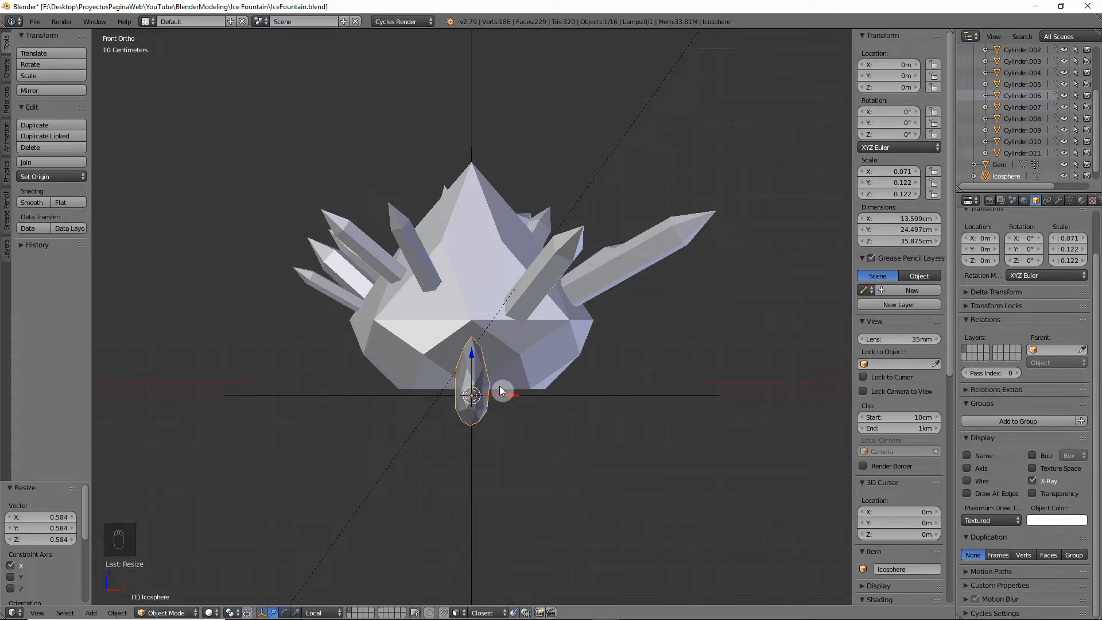
key("s")
right_click(500, 386)
Step: Try scaling the ico sphere along the Y axis by about 0.803 in the side view, and undo it
key("KP_3")
key("s")
key("y")
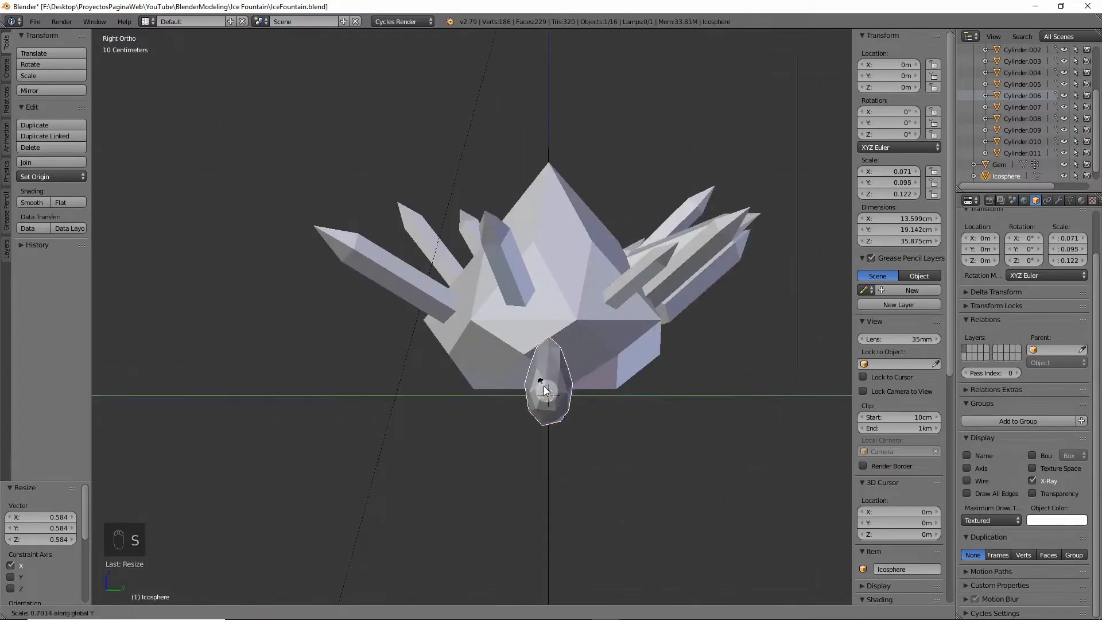
left_click(543, 386)
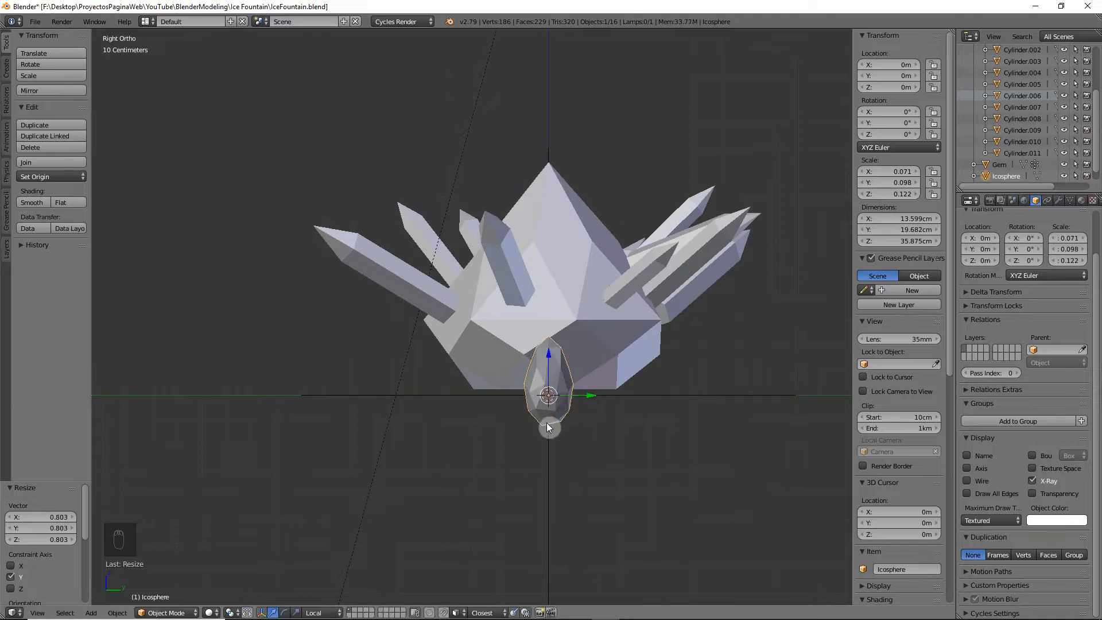
mouse_move(543, 386)
middle_mouse_down()
mouse_move(574, 429)
mouse_move(613, 419)
mouse_move(526, 413)
mouse_move(498, 426)
mouse_move(511, 426)
mouse_move(467, 408)
mouse_move(536, 389)
middle_mouse_up()
key("ctrl+z")
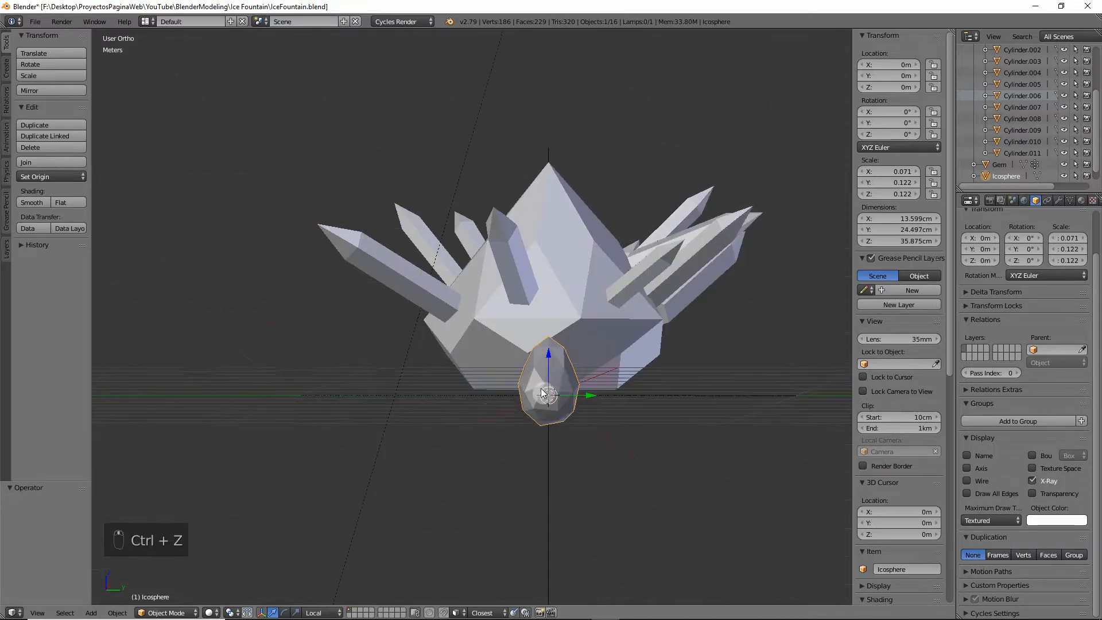
Step: Shorten the ico sphere along the Z axis to a scale of about 0.109
key("s")
key("z")
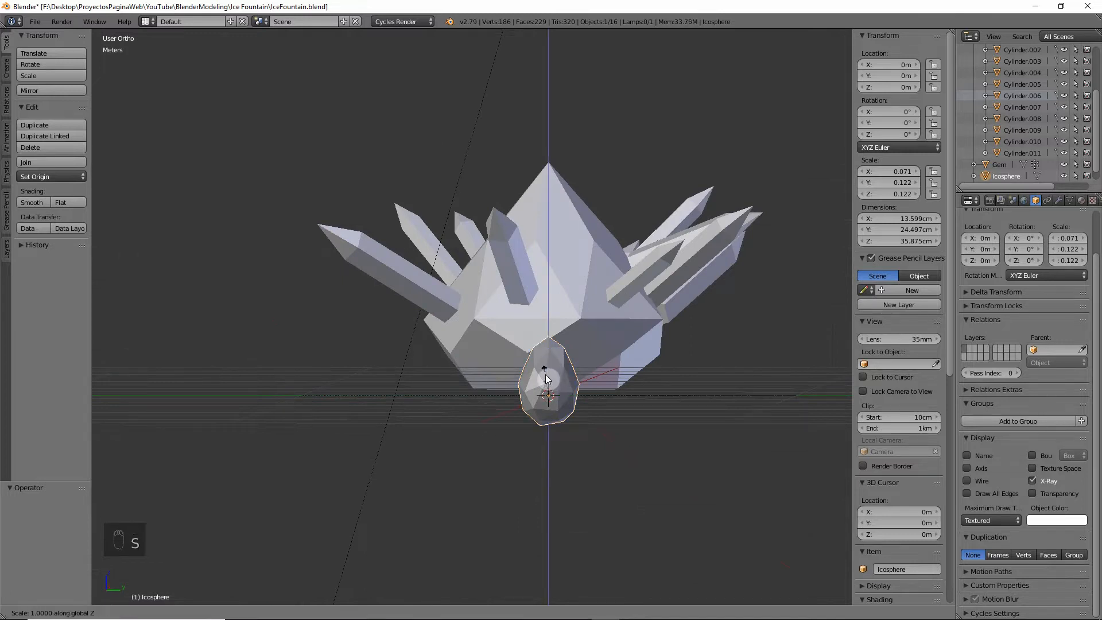
left_click(541, 398)
key("KP_5")
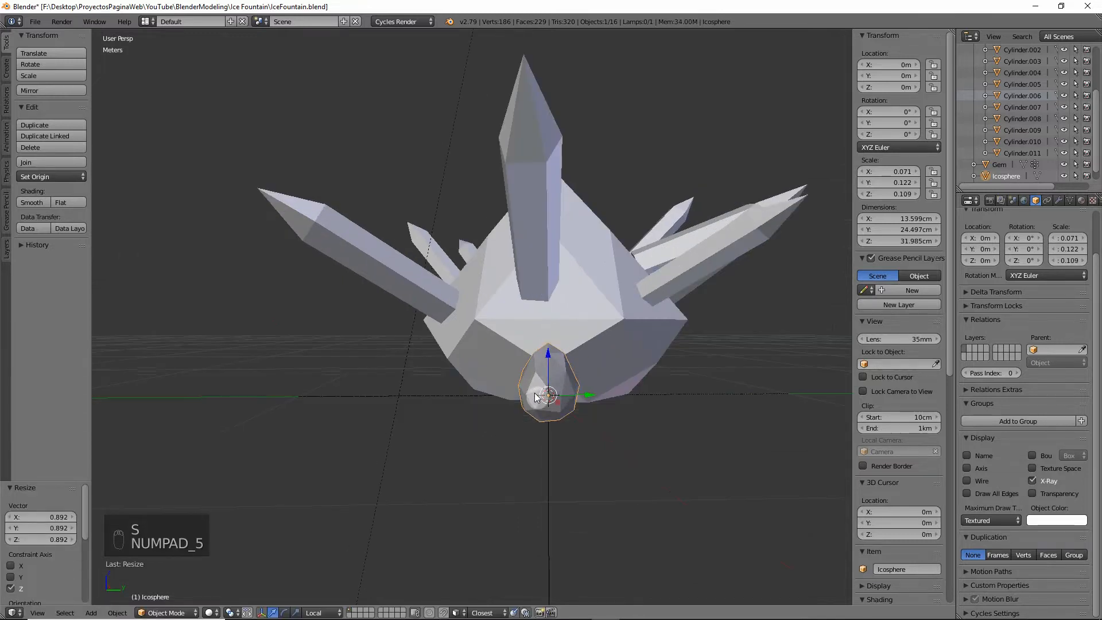
Step: Save the blend file over the existing one, and turn off the ico sphere's X-Ray display
key("KP_1")
middle_click_drag(500, 388, 443, 362)
key("ctrl+s")
left_click(443, 361)
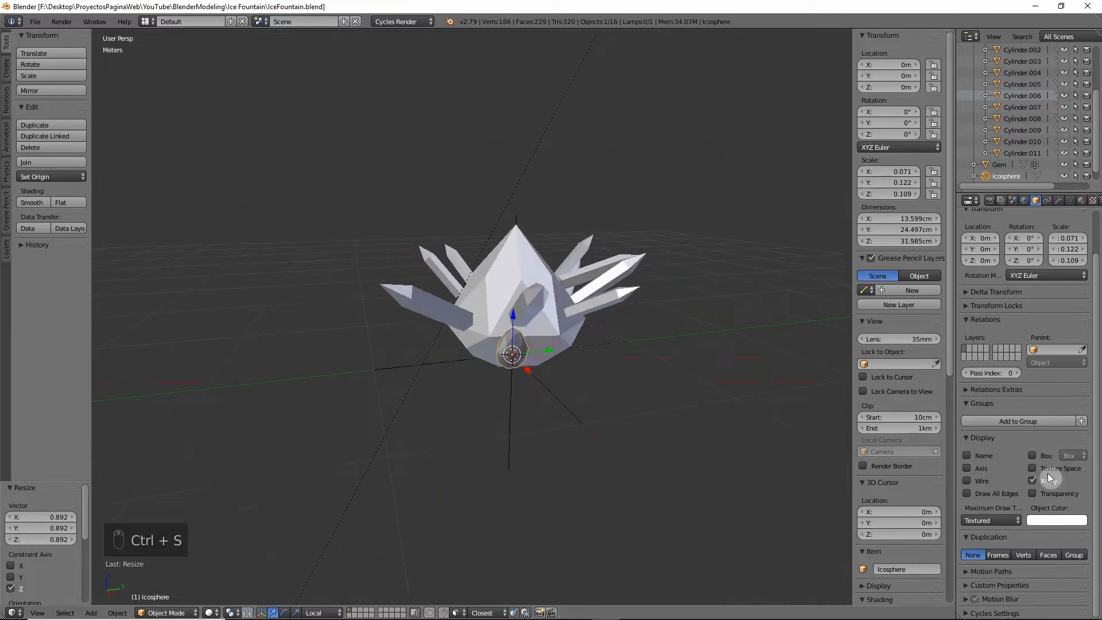
left_click(1033, 481)
middle_click_drag(632, 396, 793, 320)
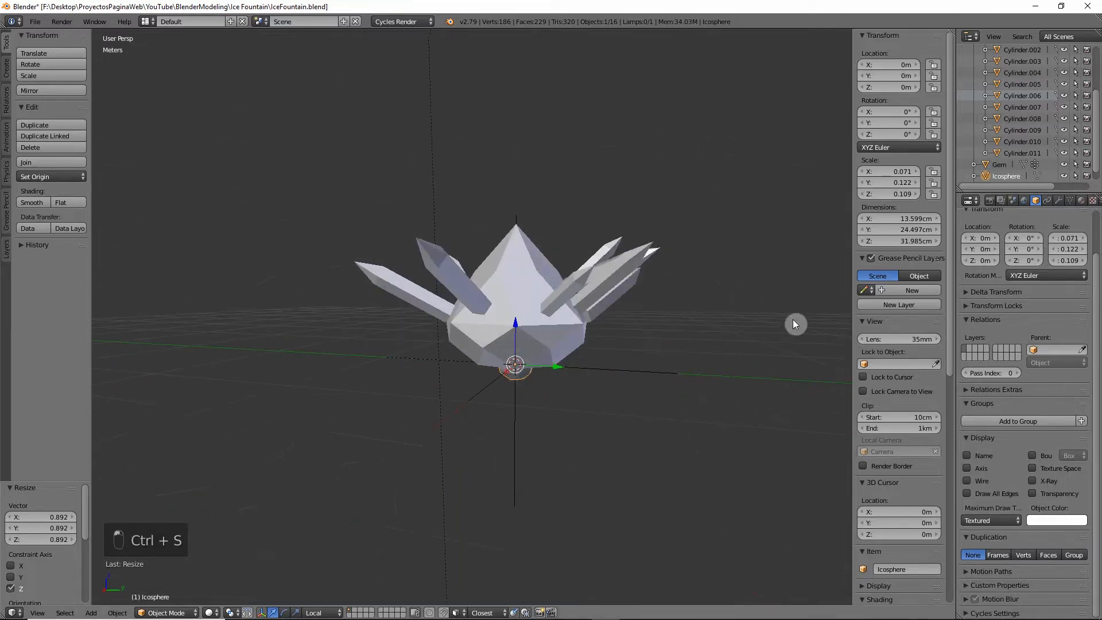
Step: Collapse the Crystals hierarchy and parent the Gem to the Crystals empty, keeping its transform
scroll(1011, 104, "up", 3)
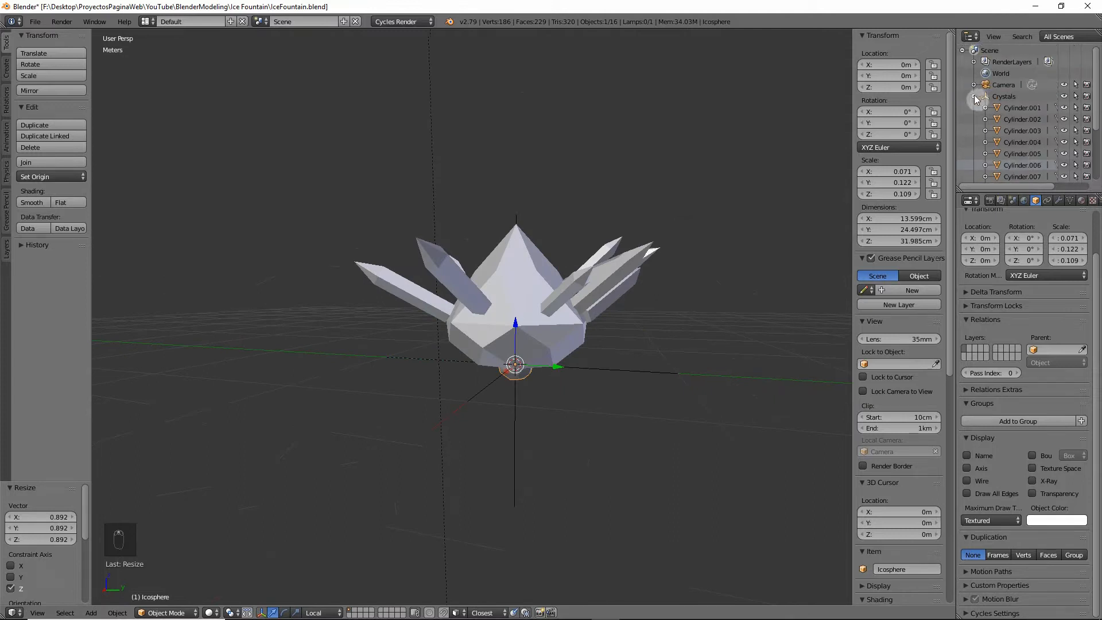
left_click(973, 96)
left_click(1000, 108)
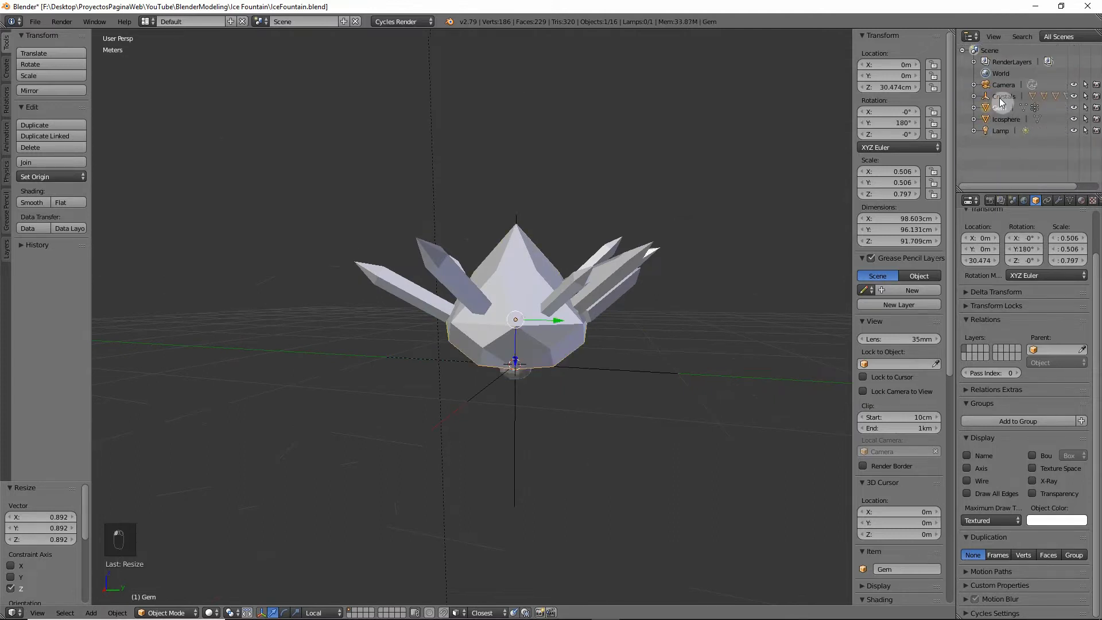
left_click(1004, 95, "ctrl")
key("ctrl+p")
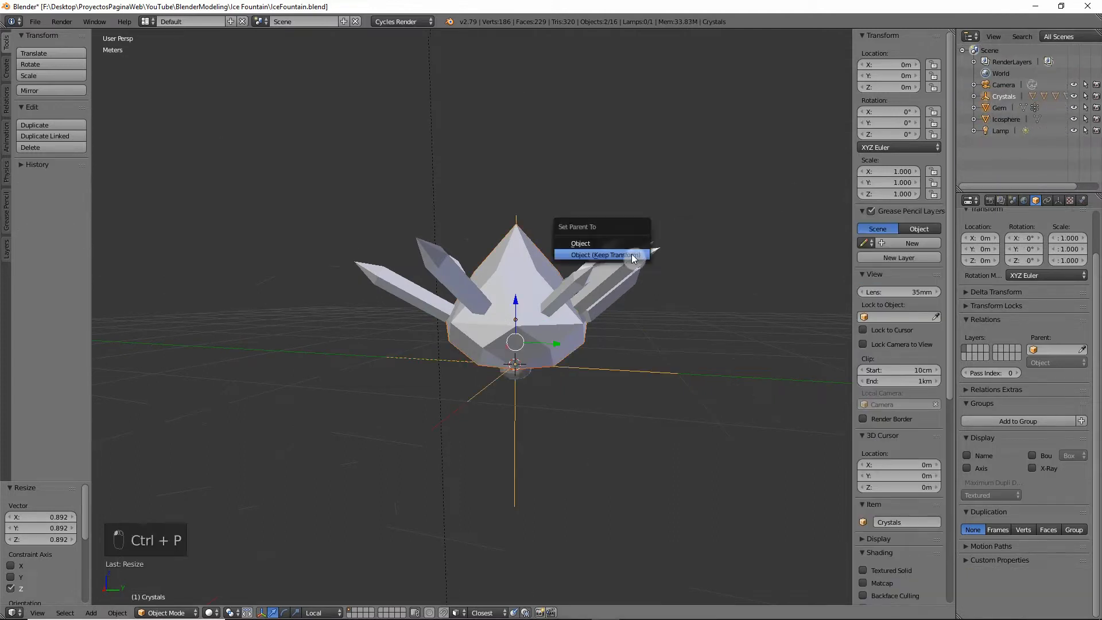
left_click(632, 254)
middle_click_drag(516, 390, 515, 418)
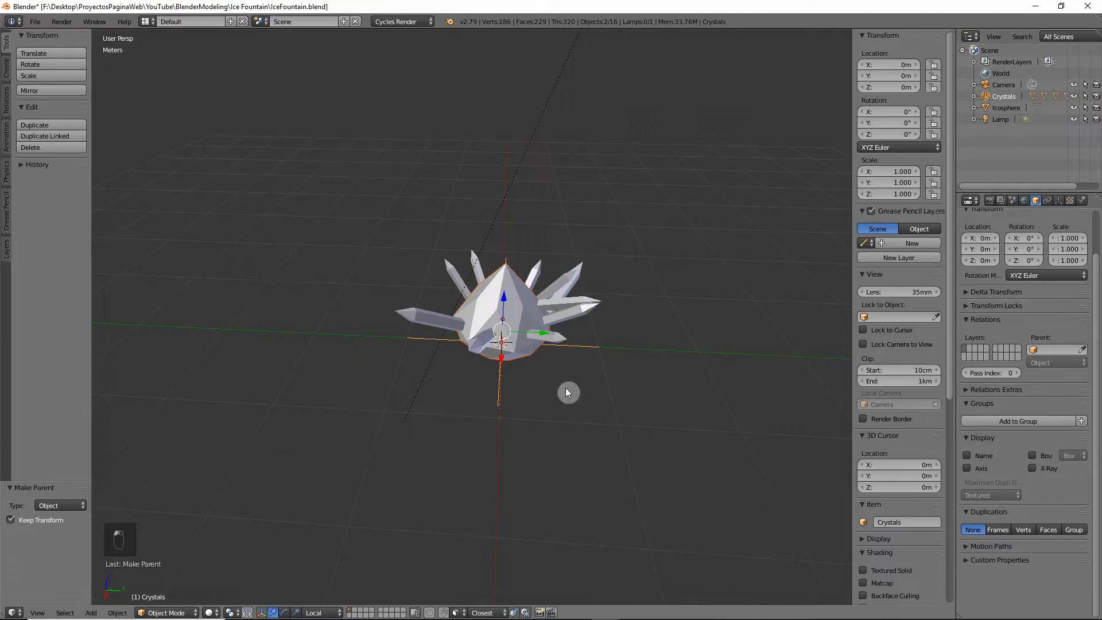
Step: Rename the Icosphere object as Shard
left_click(1008, 98)
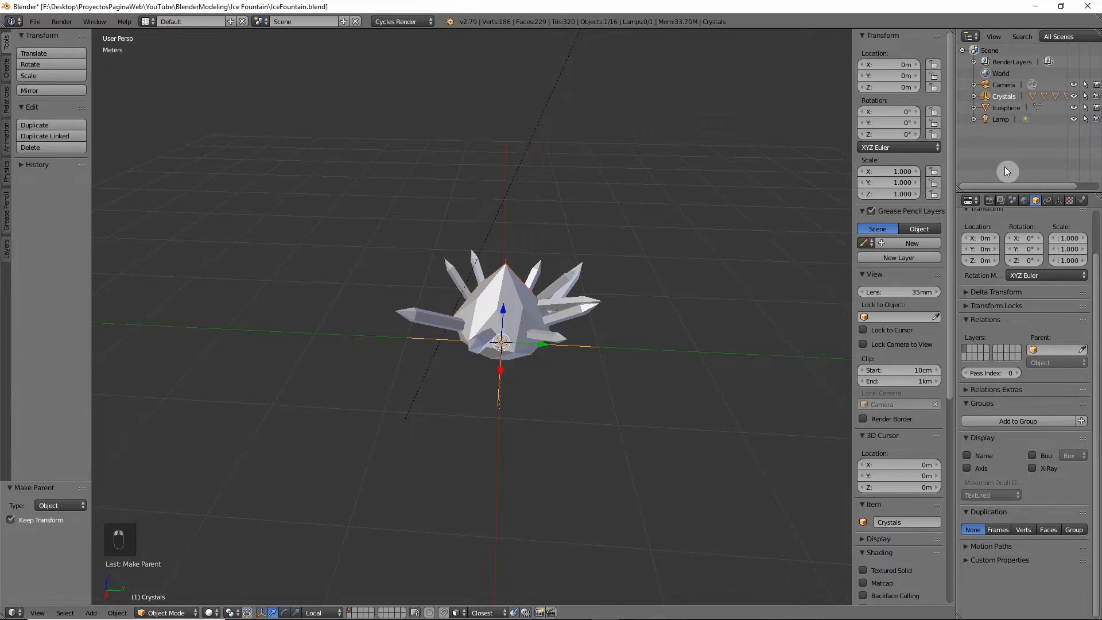
double_click(1009, 108)
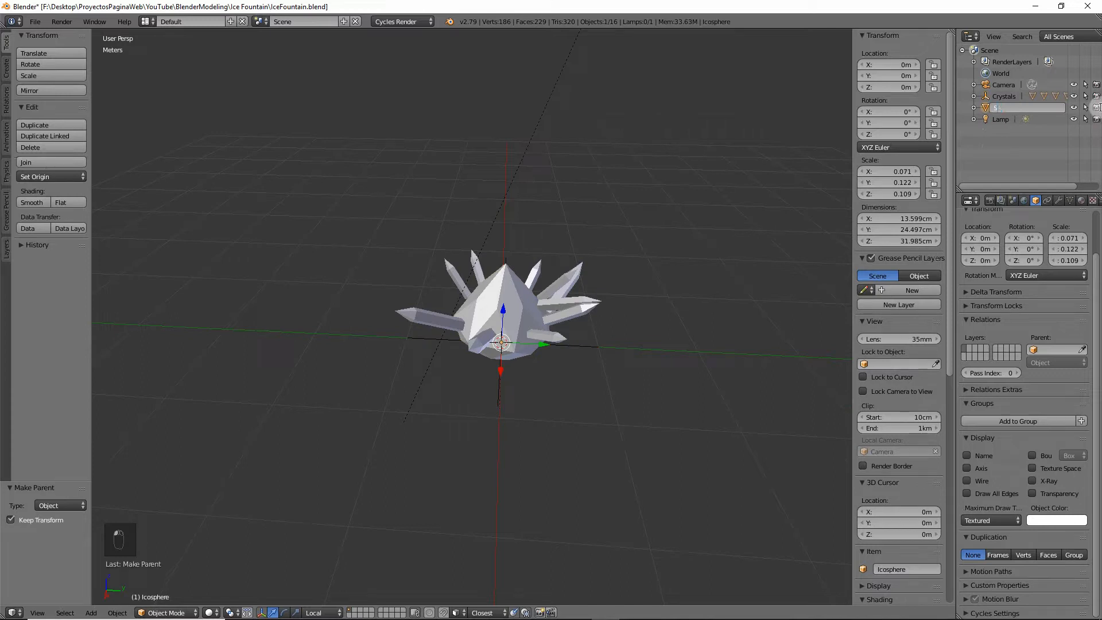
type("Shard")
key("Return")
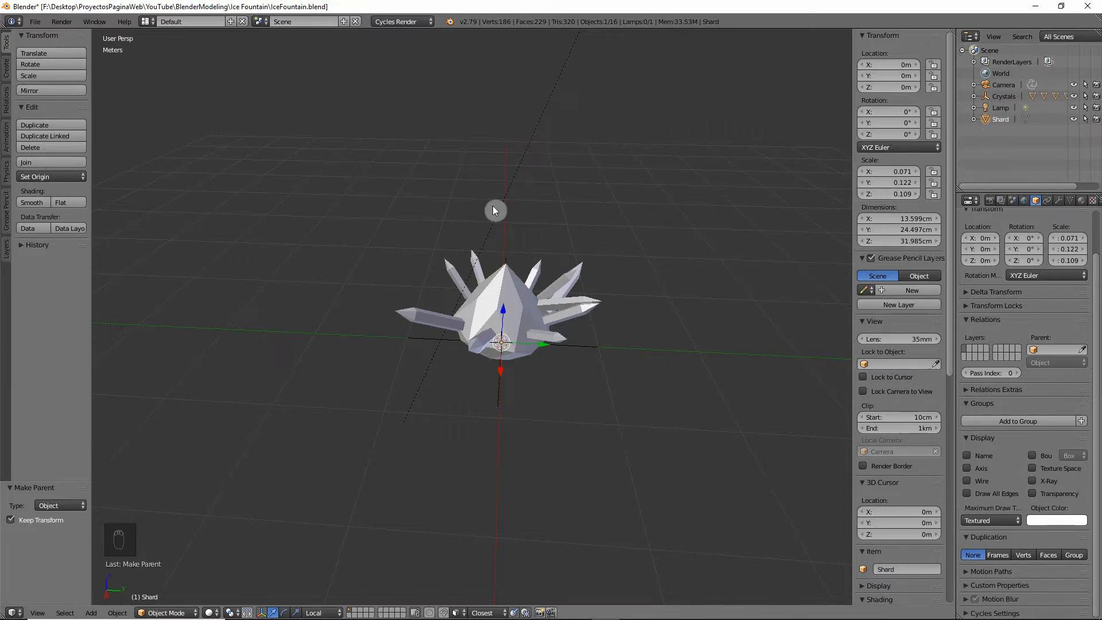
Step: Add a NURBS circle curve with a 1 m radius at the scene's origin
middle_click_drag(506, 222, 504, 209)
key("shift+a")
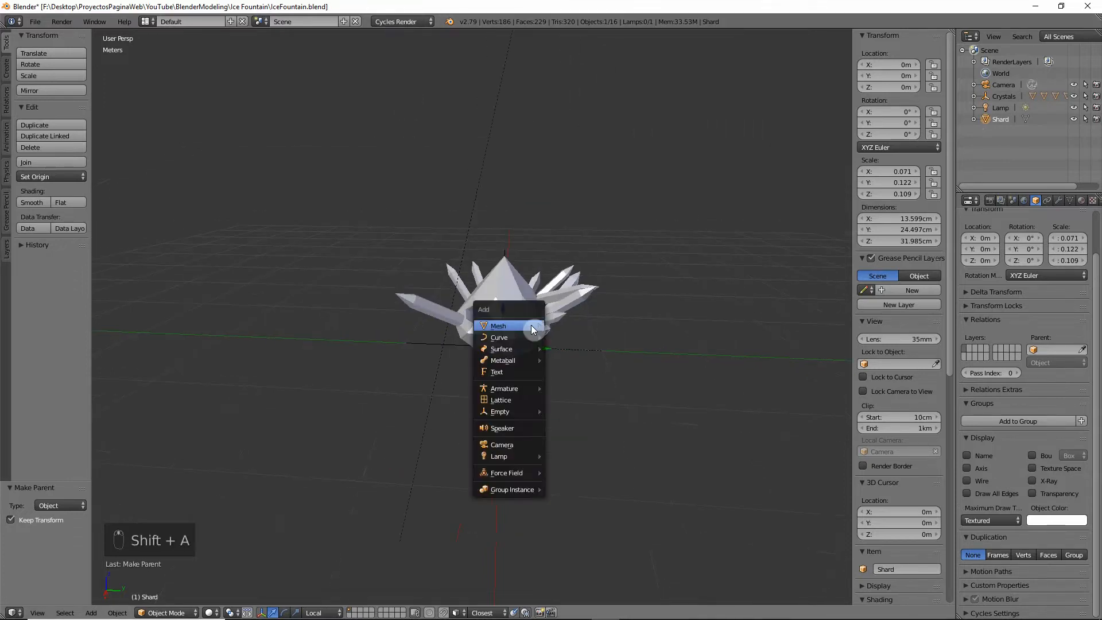
mouse_move(518, 339)
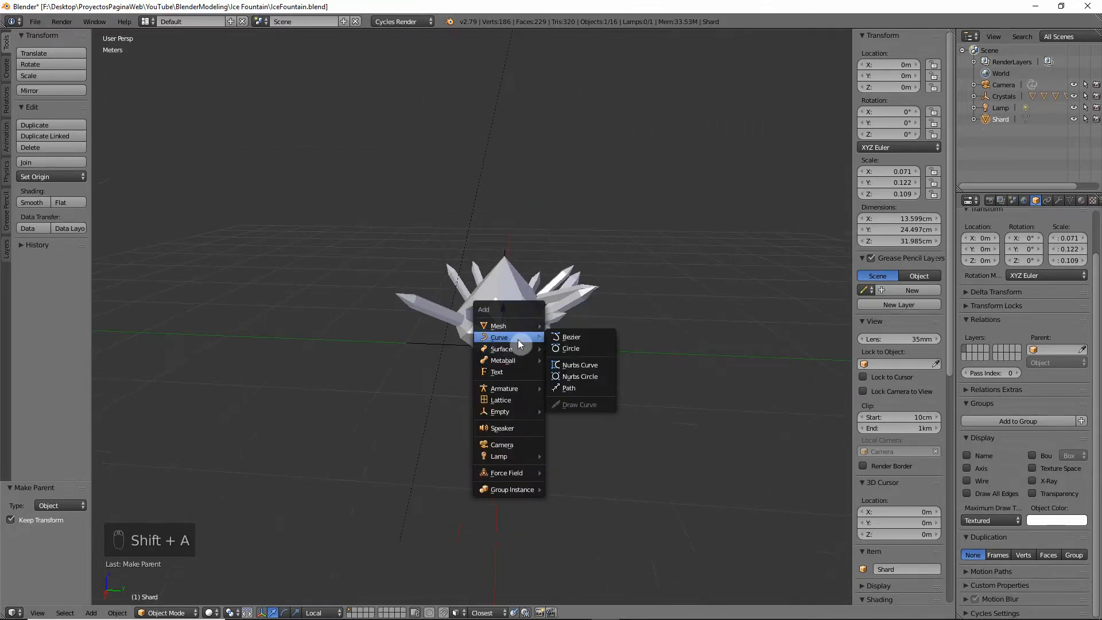
left_click(594, 375)
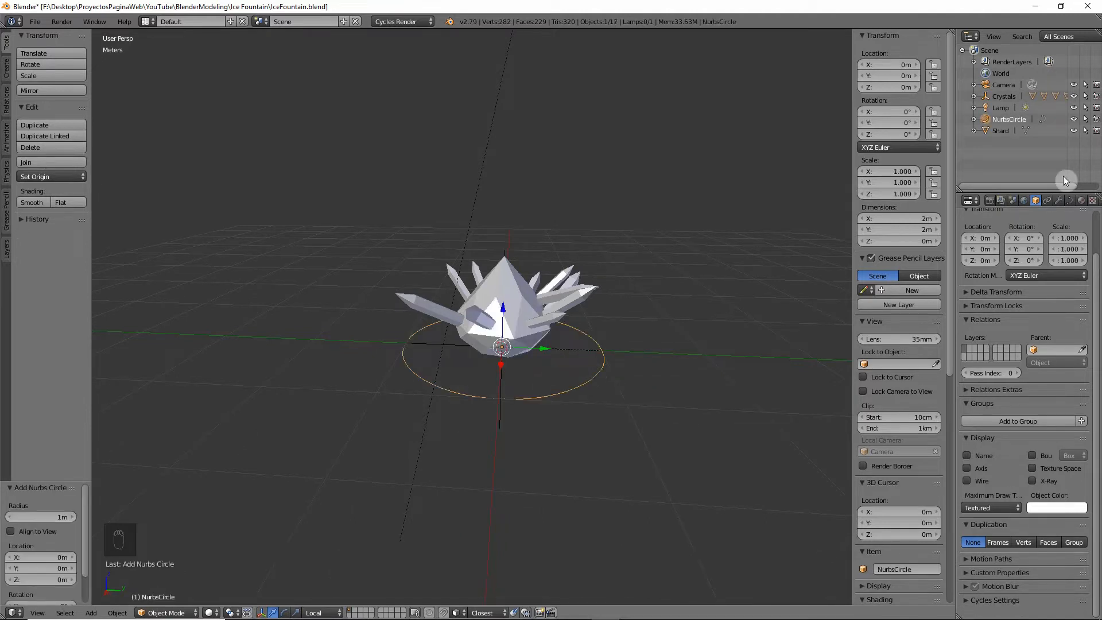
middle_click_drag(593, 376, 560, 371)
Step: Move the NURBS circle to the second layer and display only that layer
key("m")
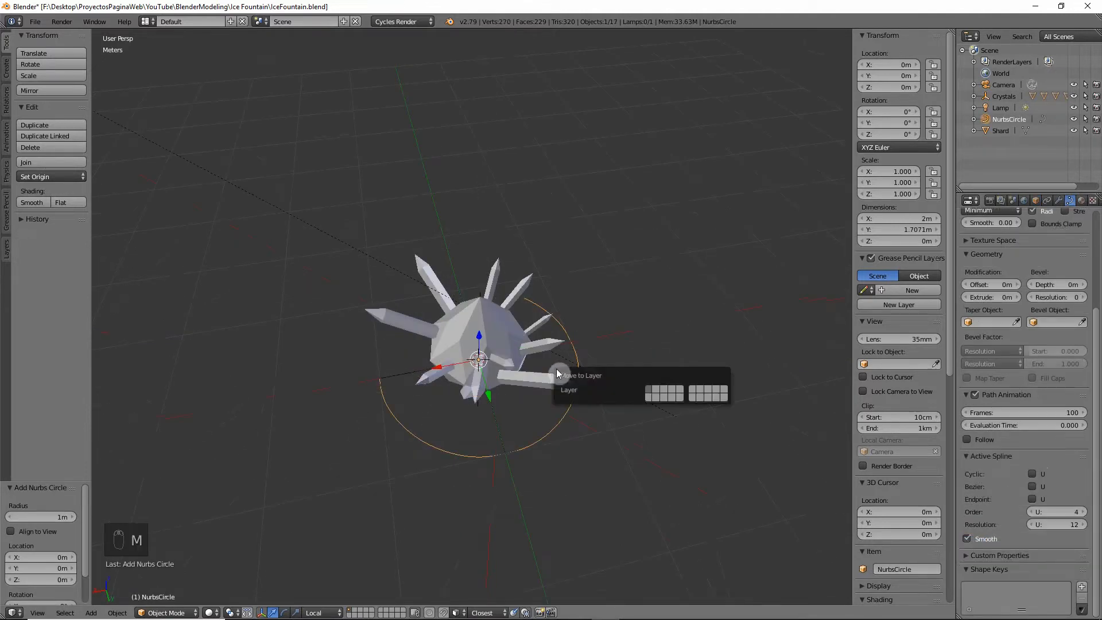
left_click(658, 391)
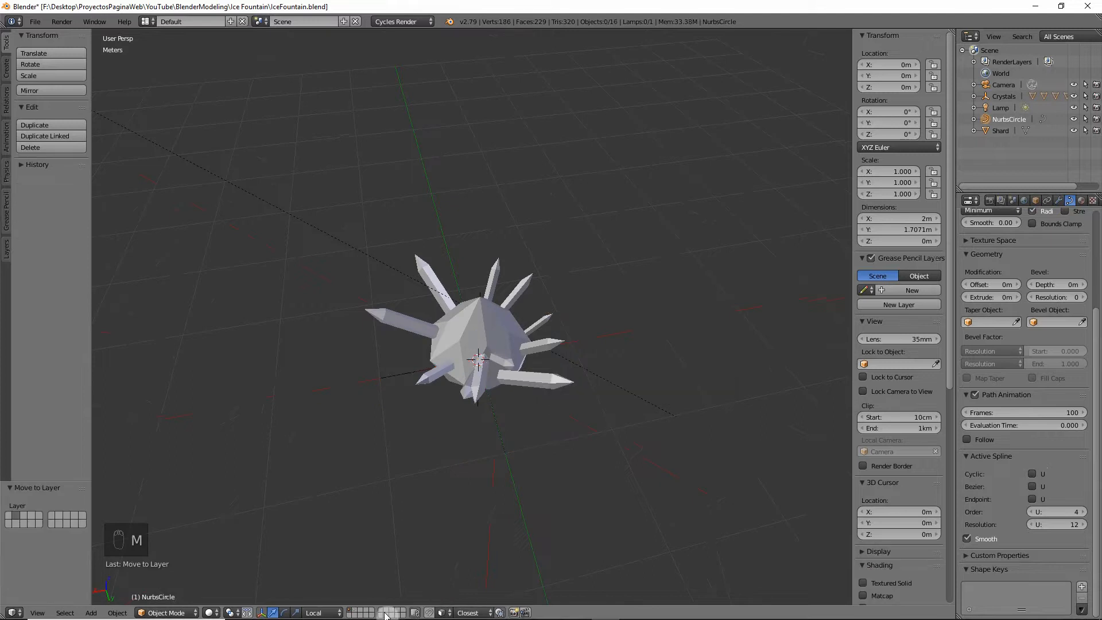
left_click(354, 612)
mouse_move(495, 439)
middle_mouse_down()
mouse_move(551, 433)
mouse_move(494, 448)
middle_mouse_up()
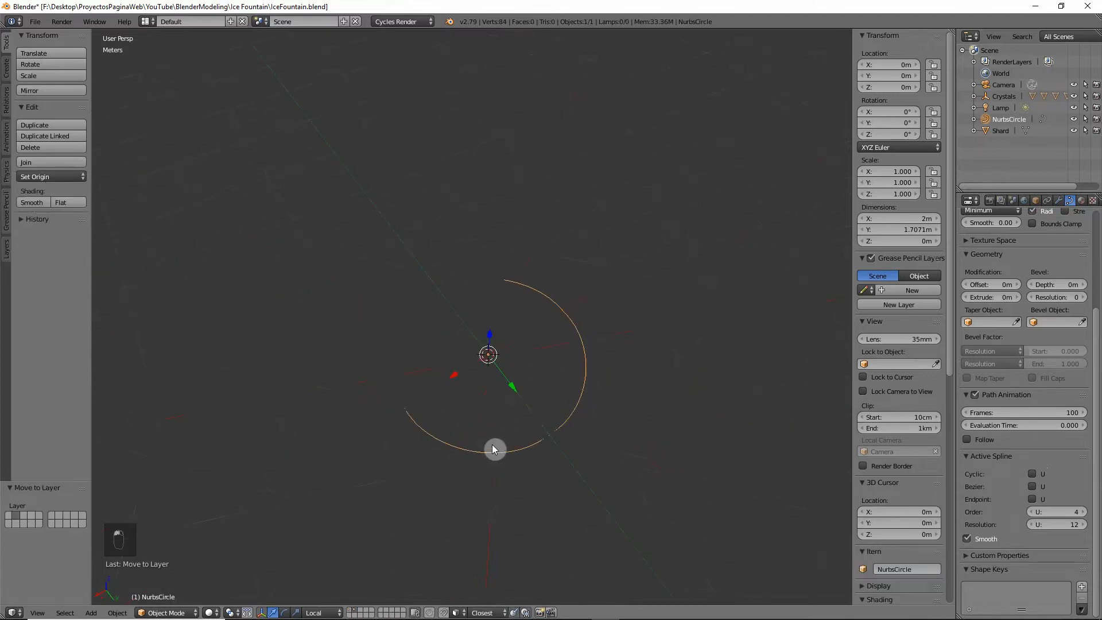
Step: Delete five of the NURBS circle's control points so that only a short three-point arc is left
key("Tab")
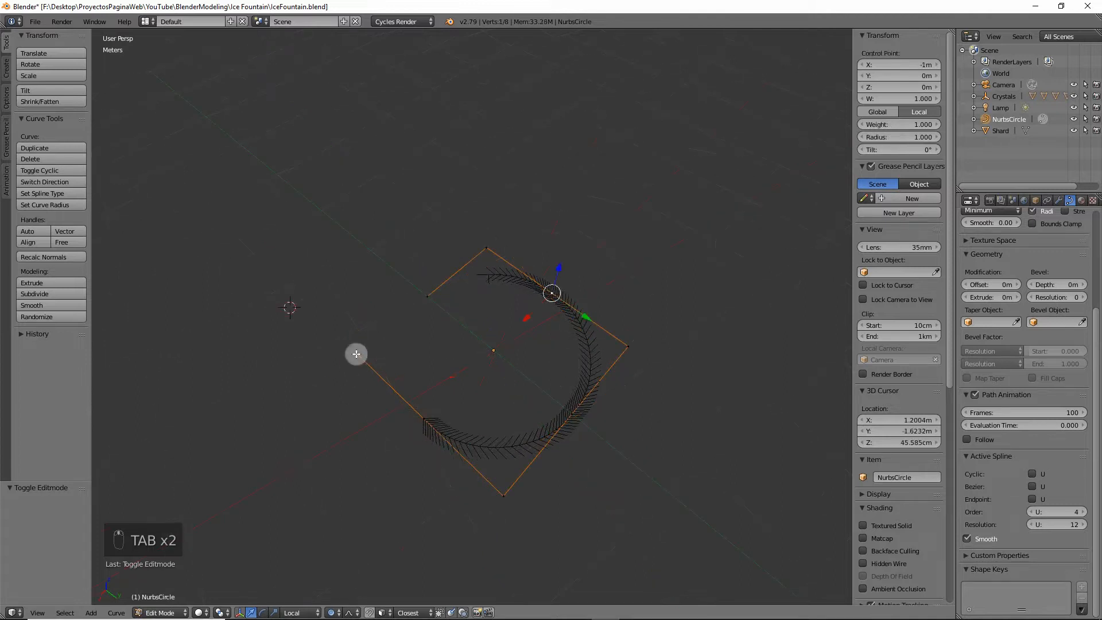
right_click(356, 352)
right_click(503, 495, "shift")
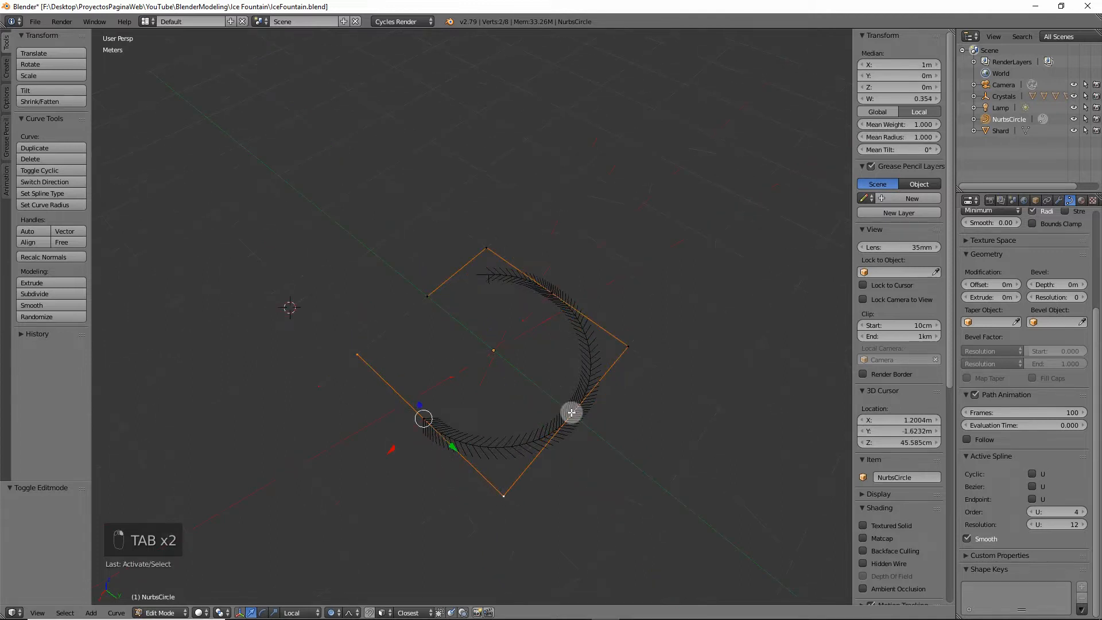
right_click(572, 412, "shift")
key("b")
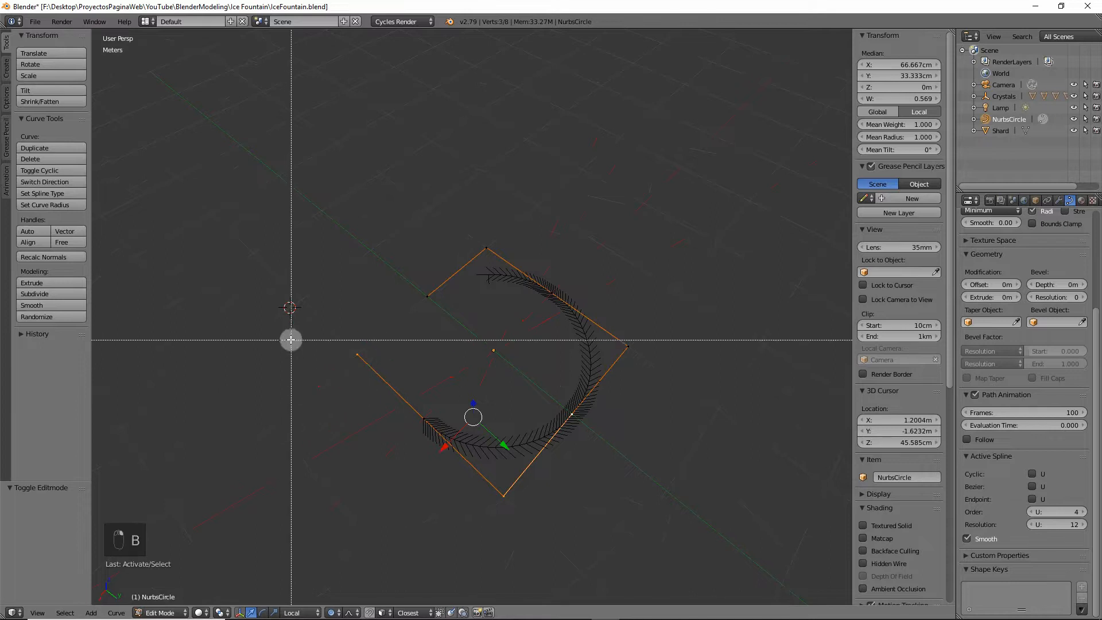
left_click_drag(291, 340, 801, 584)
key("x")
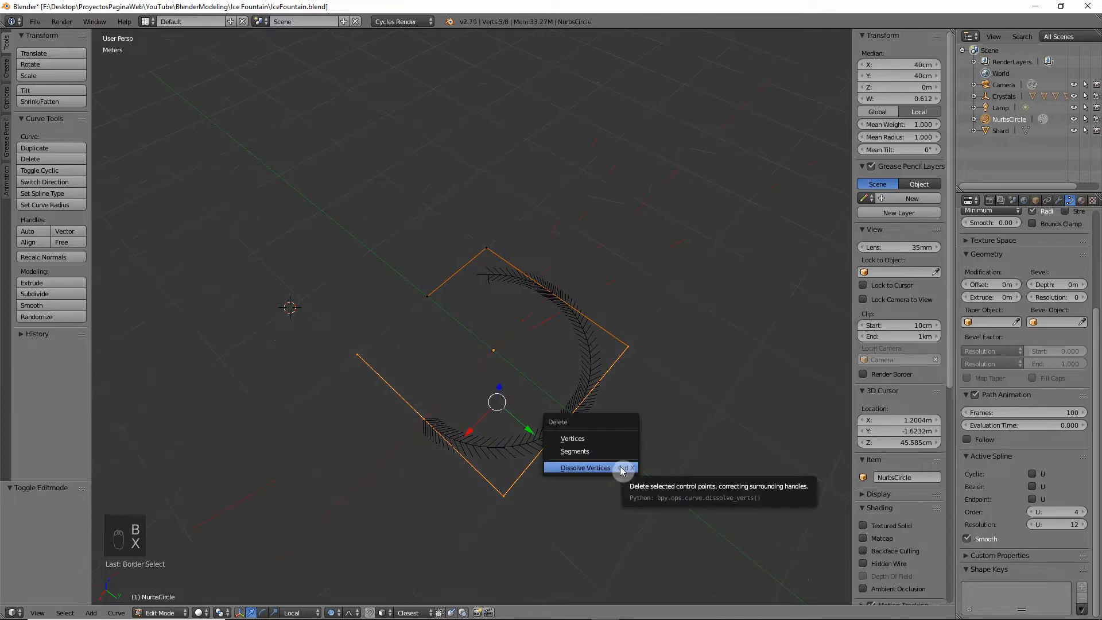
left_click(601, 440)
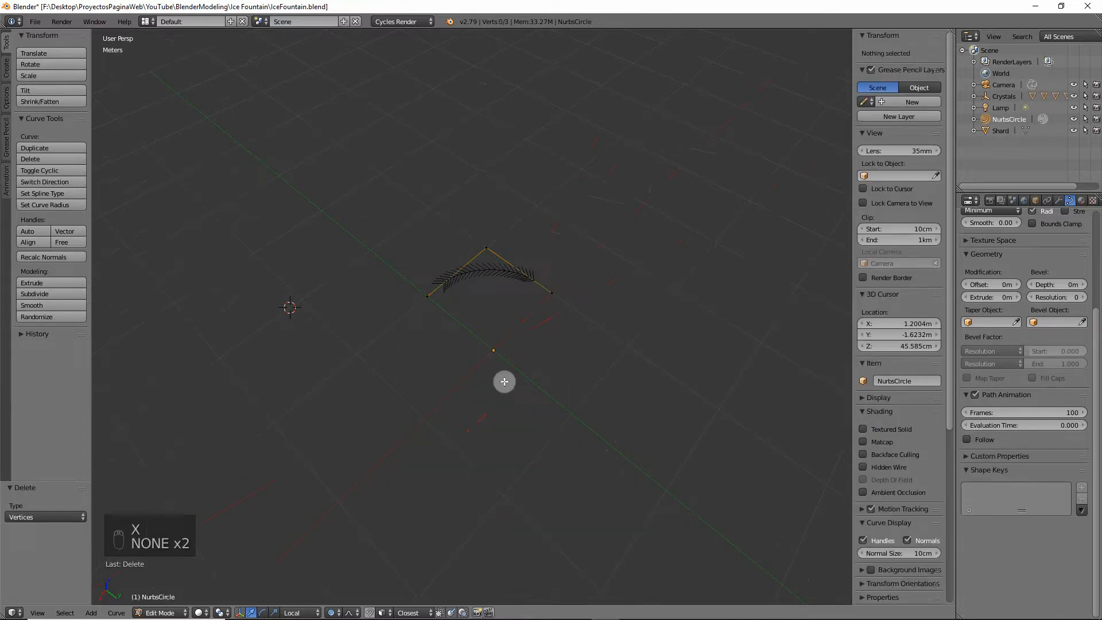
Step: Leave Edit Mode and convert the curve arc to a mesh
key("Tab")
middle_click_drag(485, 394, 526, 357)
key("alt+c")
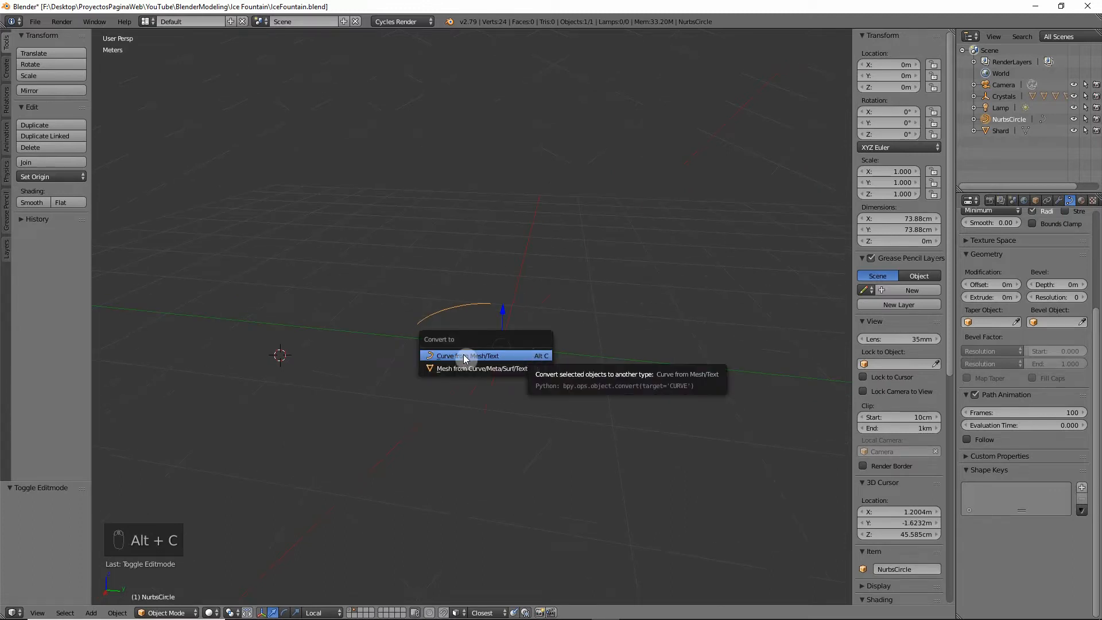
key("alt+c")
left_click(440, 390)
middle_click_drag(464, 357, 479, 359)
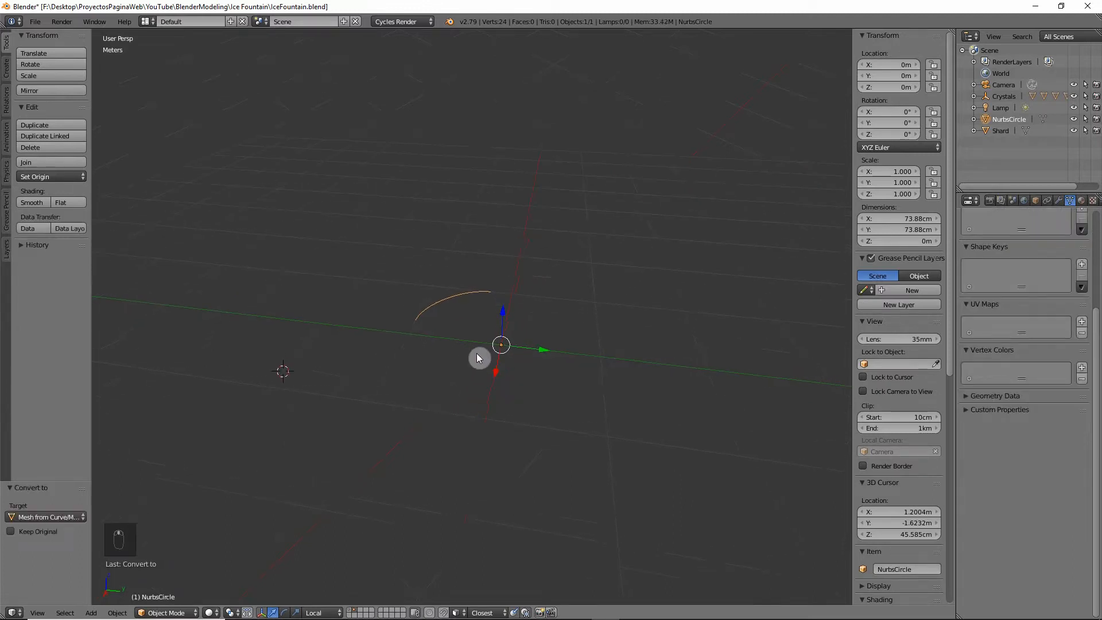
Step: Delete all vertices of the arc mesh except the end vertex nearest the Y axis
key("Tab")
middle_click_drag(464, 296, 305, 208)
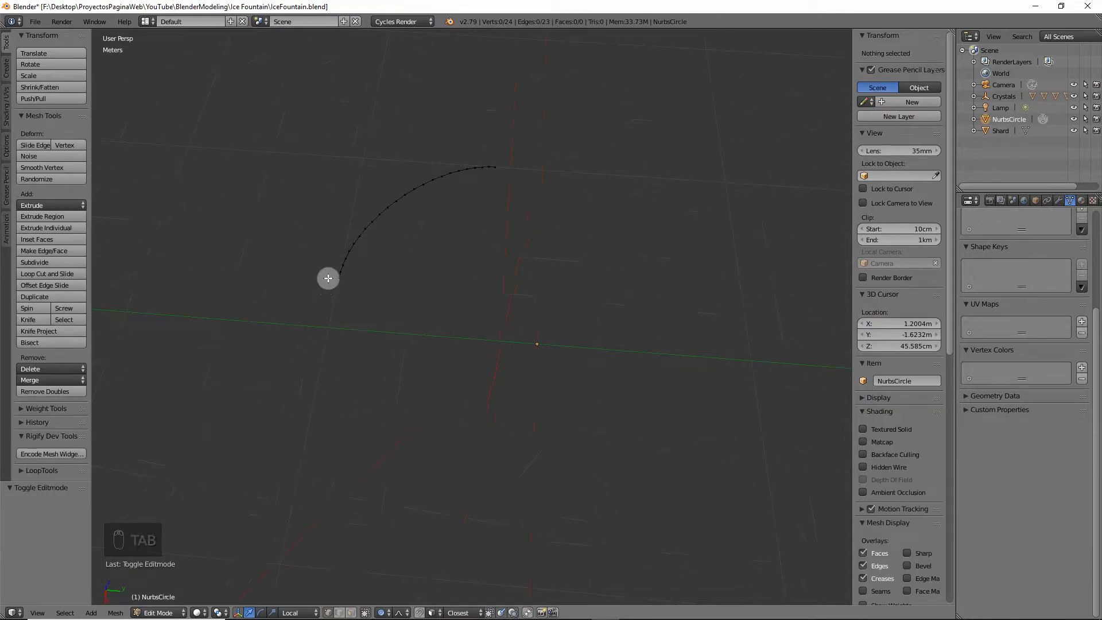
key("b")
left_click_drag(332, 136, 615, 341)
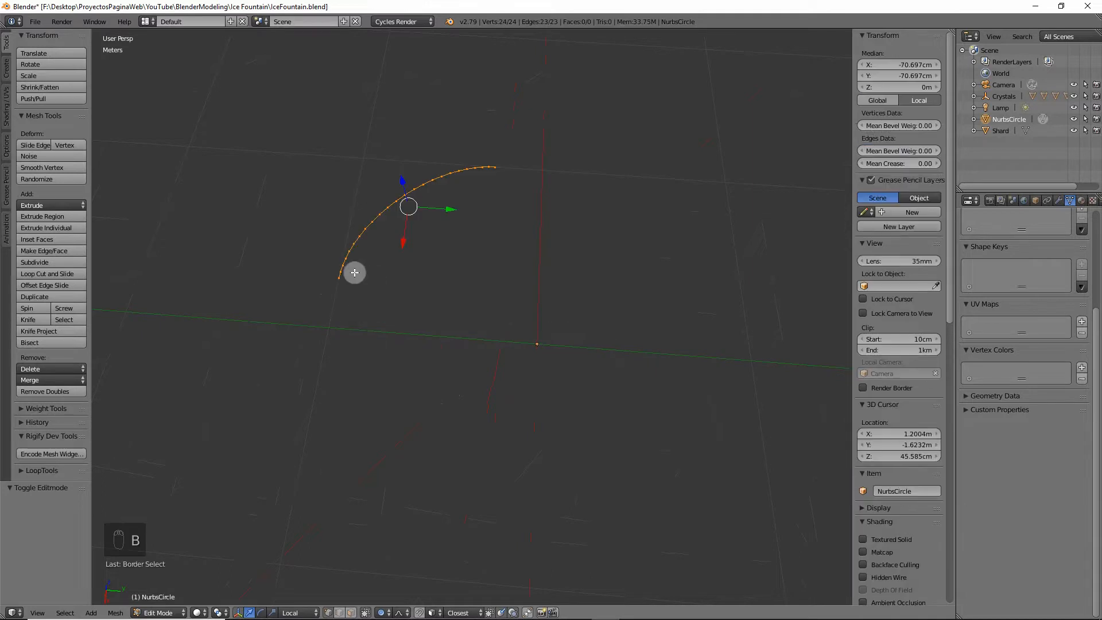
right_click(339, 278, "shift")
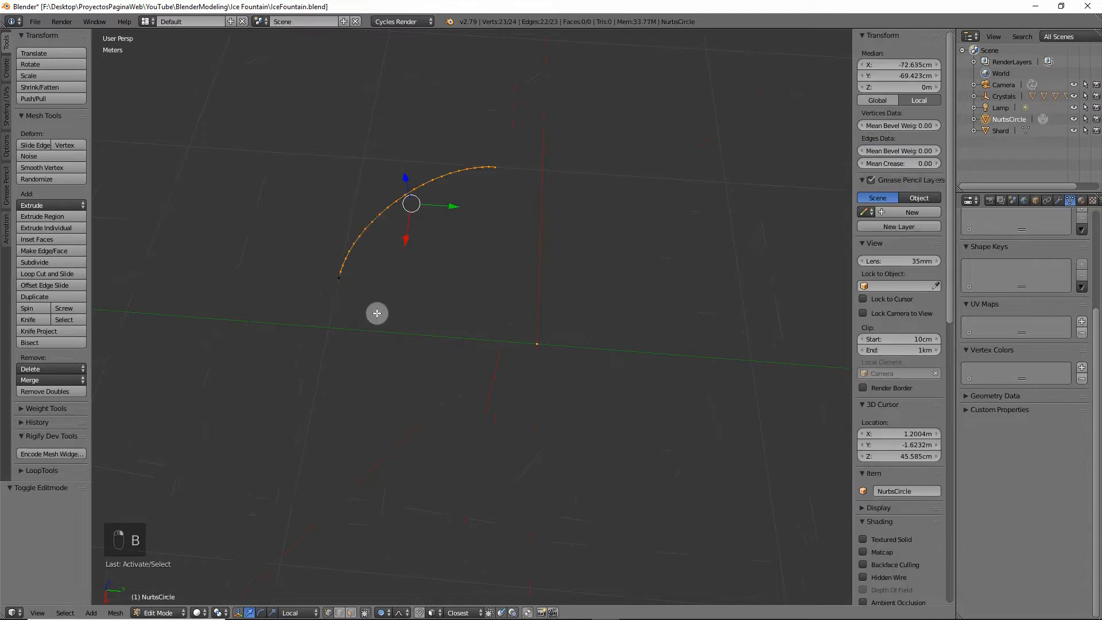
key("x")
left_click(394, 240)
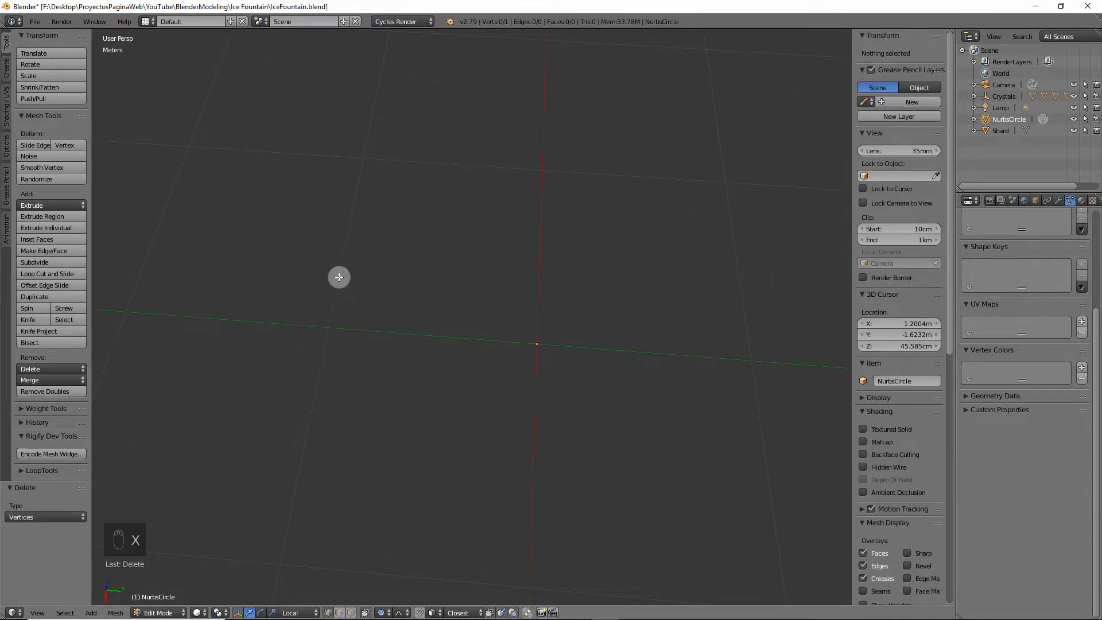
Step: Move the remaining vertex along X onto the Y axis, to about X -3.6 mm and Y -1 m
key("g")
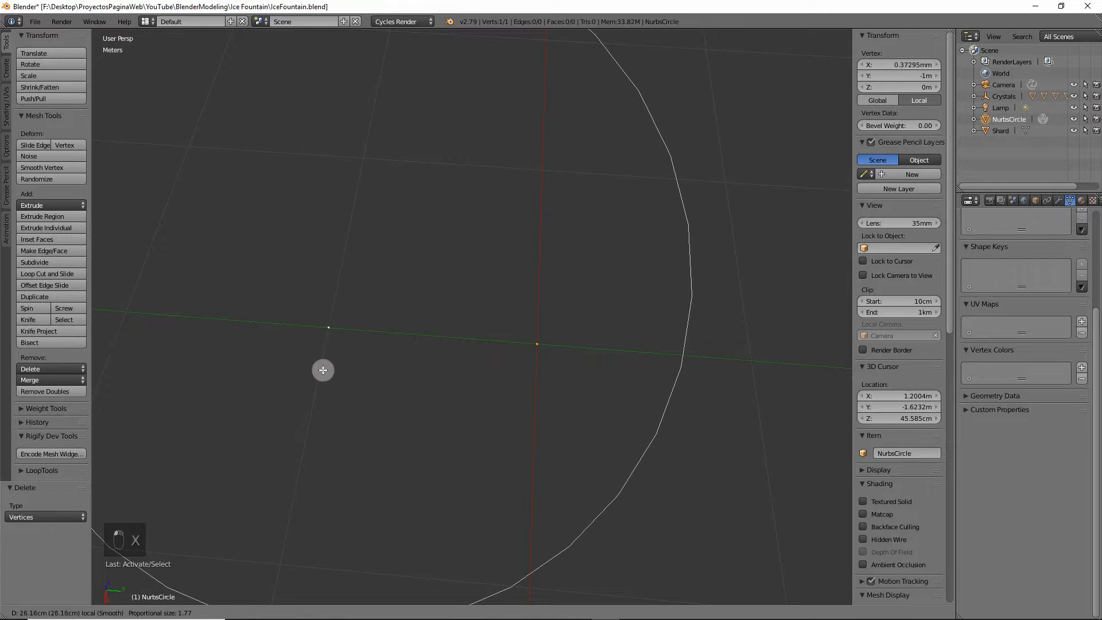
left_click(323, 370)
left_click_drag(321, 368, 321, 368)
scroll(401, 373, "down", 2)
middle_click_drag(422, 396, 453, 389)
scroll(453, 388, "up", 2)
scroll(455, 389, "down", 2)
Step: Rename the NurbsCircle object as ShardsFlow and add a Screw modifier to it
left_click(1060, 201)
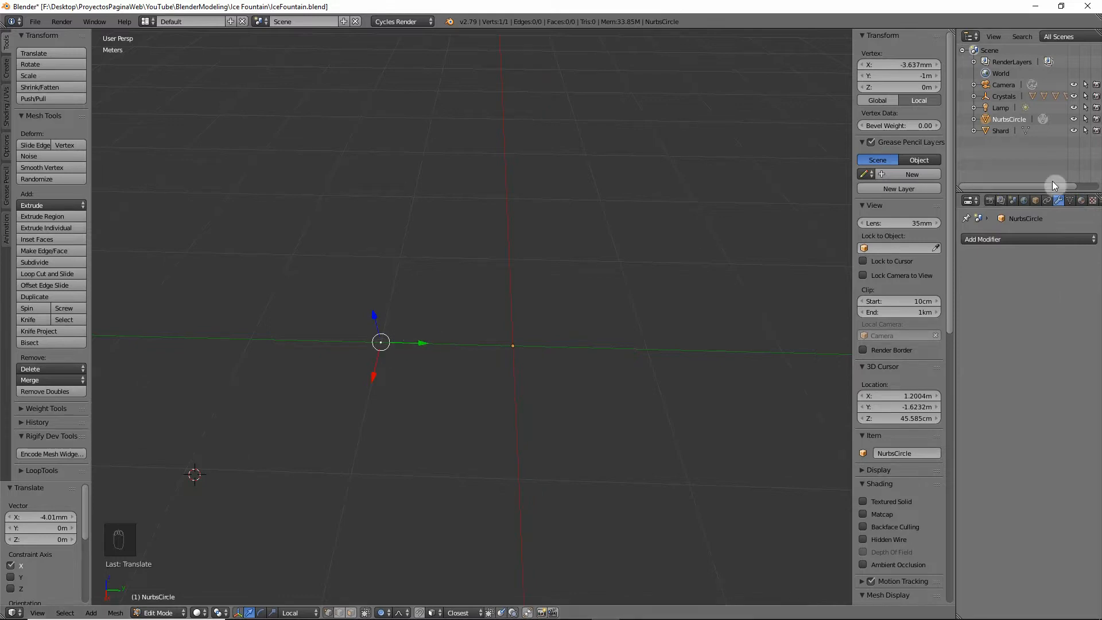
double_click(1006, 119)
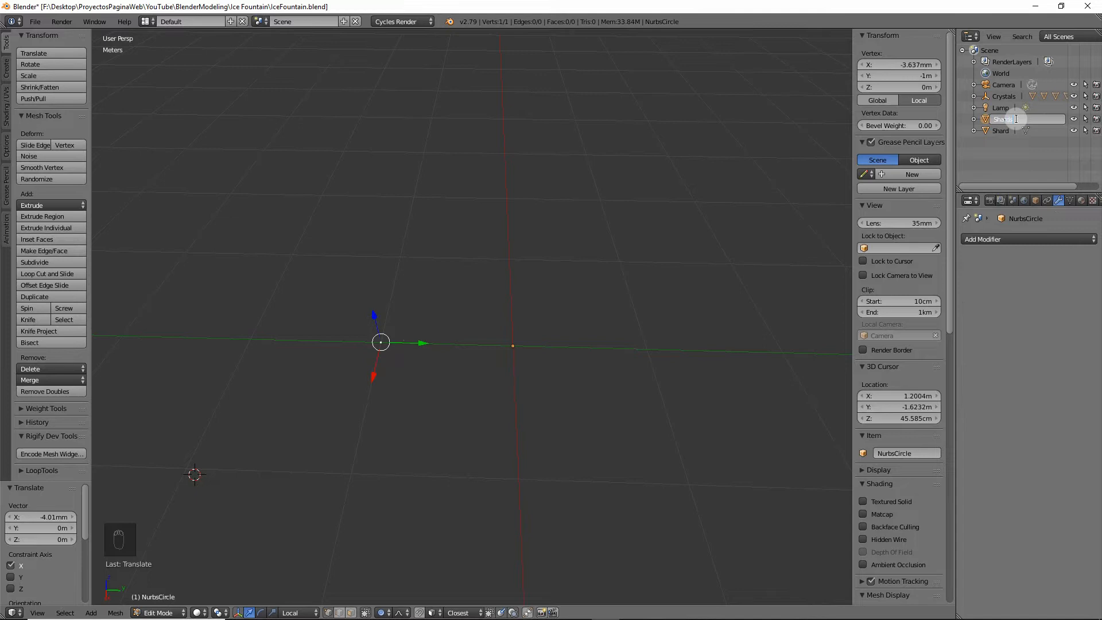
left_click(1016, 238)
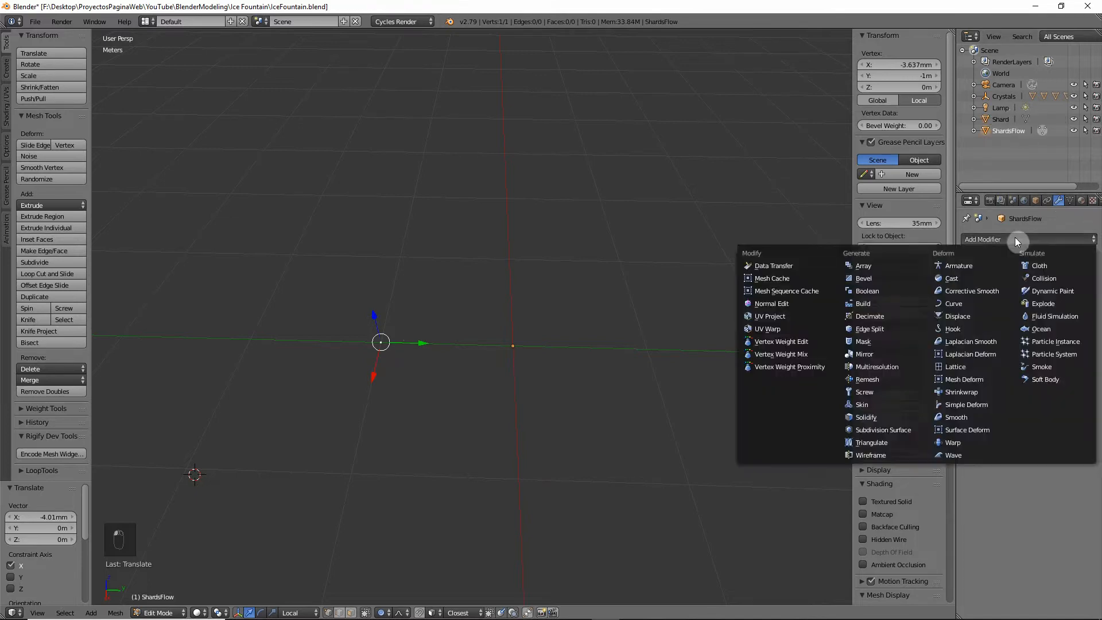
left_click(1016, 238)
left_click(1019, 239)
left_click(873, 391)
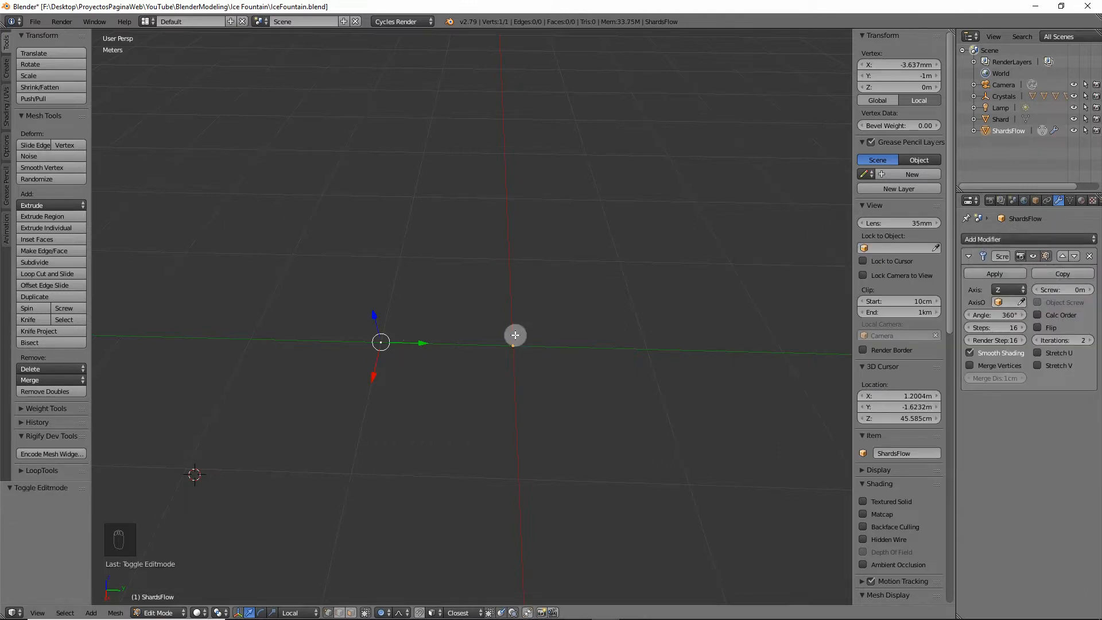
Step: Switch ShardsFlow to Object Mode and set the Screw modifier's screw height to 30 cm
key("Tab")
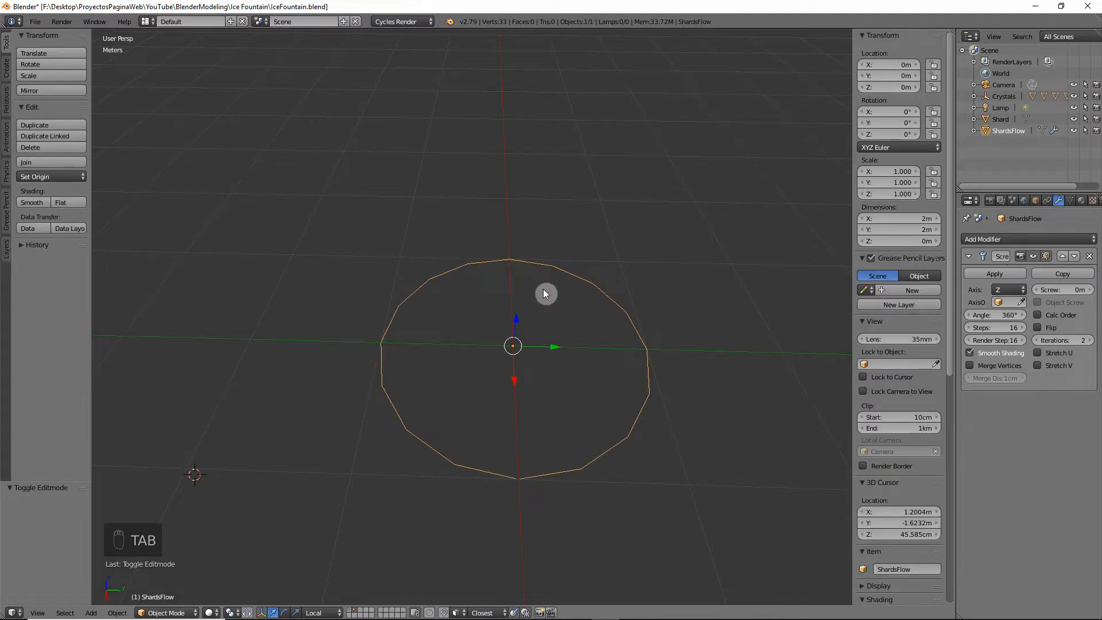
key("Tab")
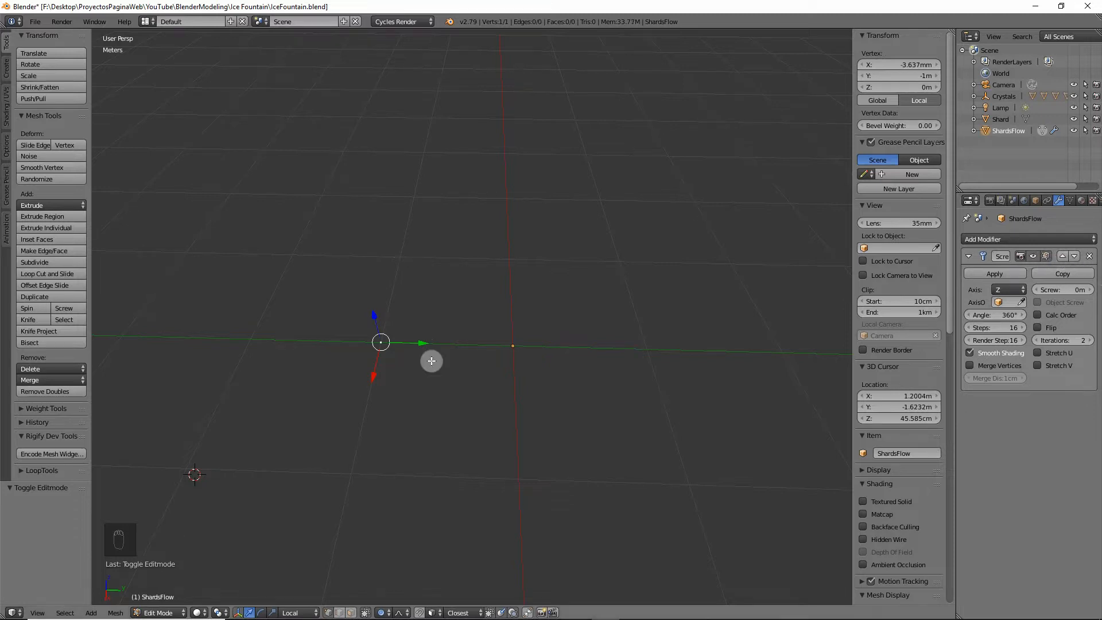
key("Tab")
middle_click_drag(577, 384, 557, 367)
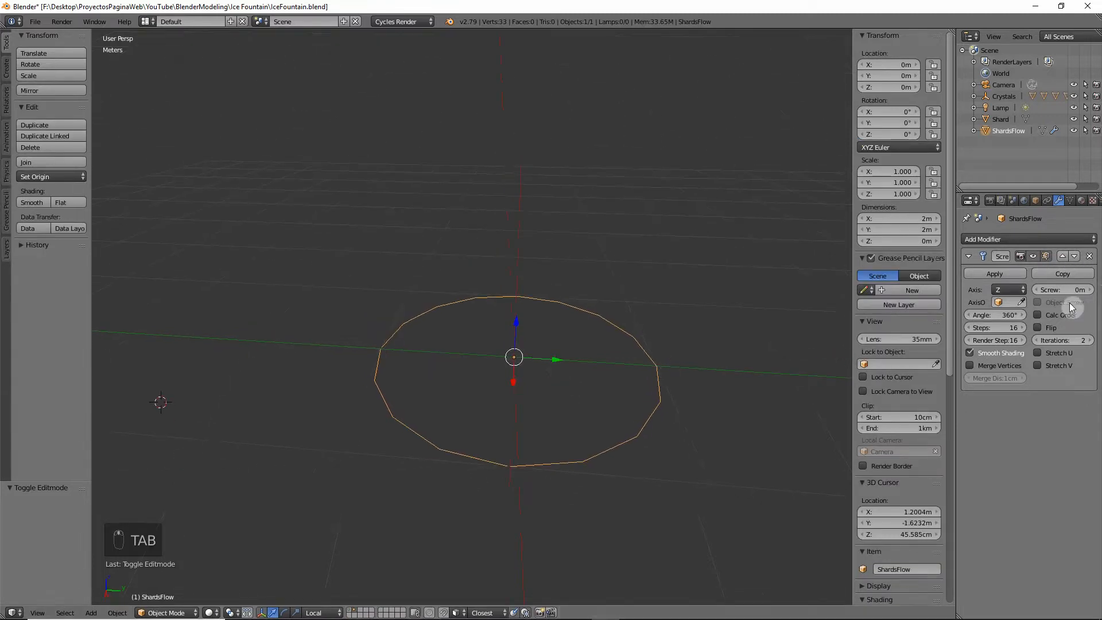
left_click(1091, 290)
left_click(1090, 290)
middle_click_drag(516, 413, 579, 374)
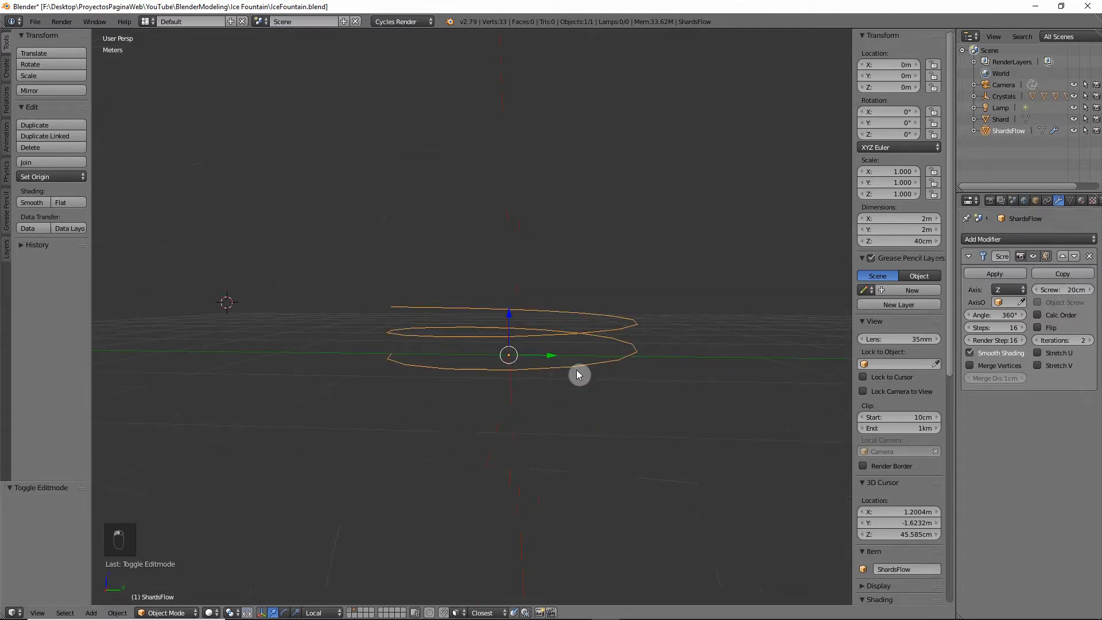
left_click(1090, 290)
middle_click_drag(652, 379, 513, 315)
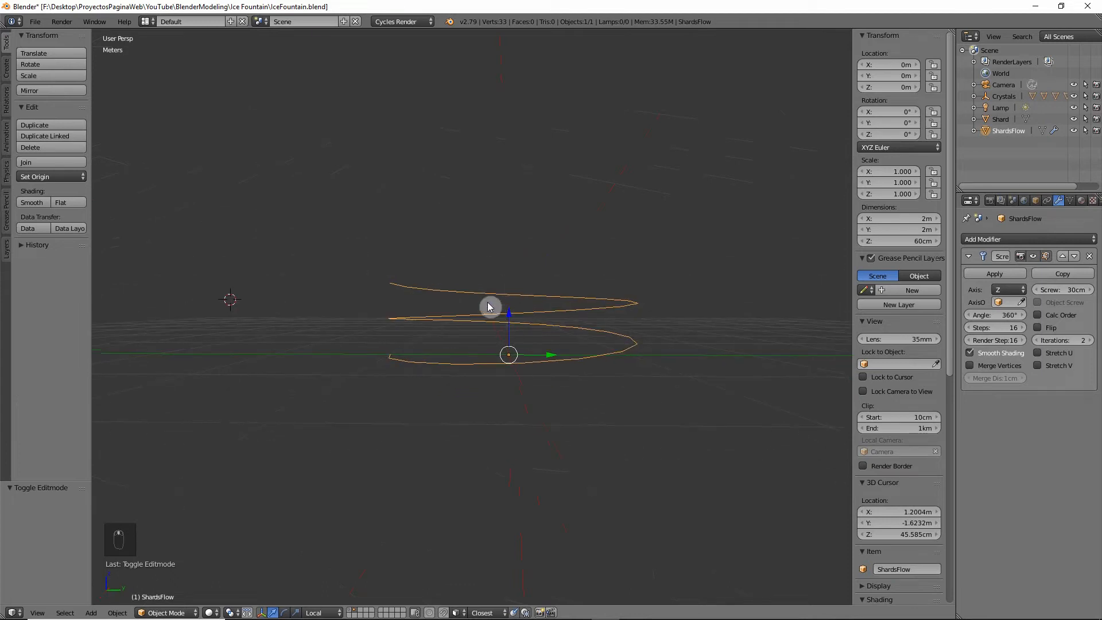
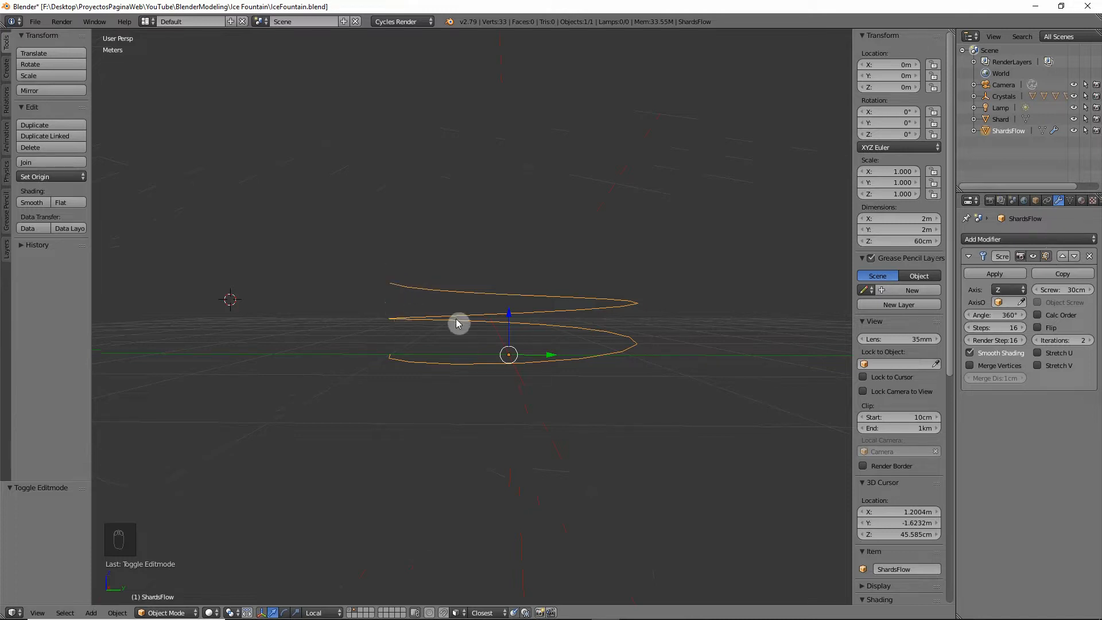
Step: Set the Screw modifier's iterations to 5
scroll(617, 340, "down", 2)
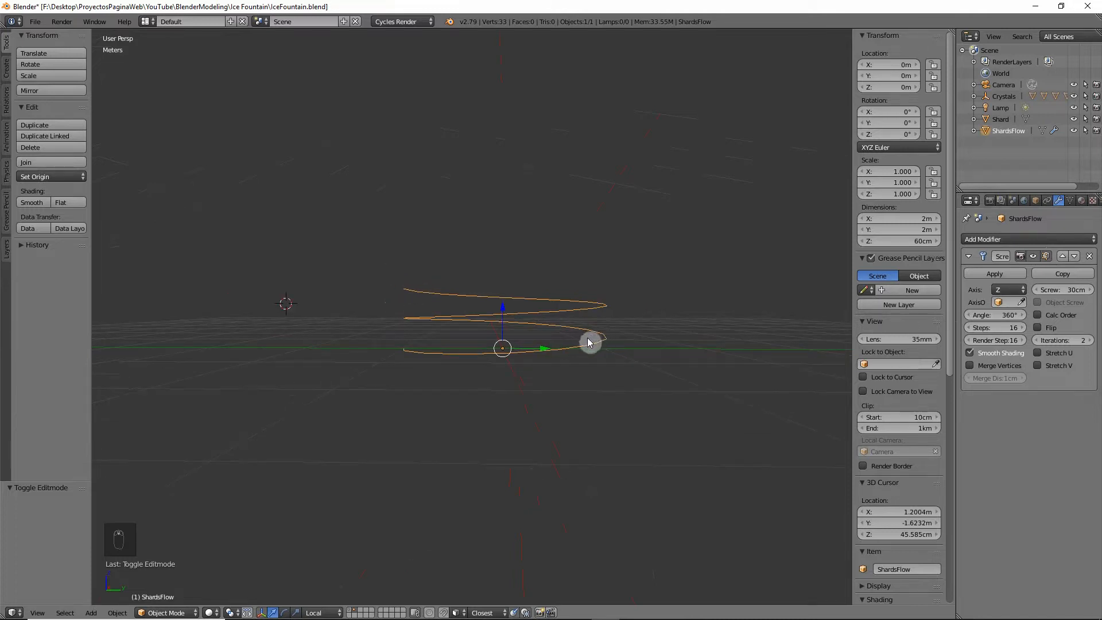
left_click(1089, 341)
left_click(1088, 341)
left_click(1089, 340)
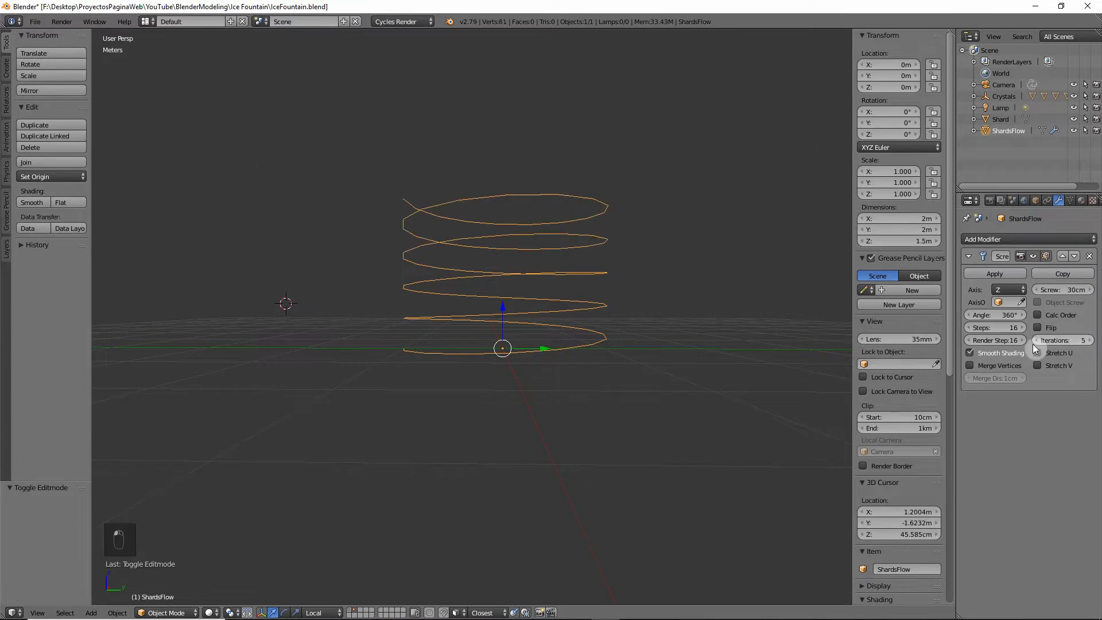
Step: Increase the Screw modifier's screw height to 40 cm
middle_click_drag(660, 339, 445, 269)
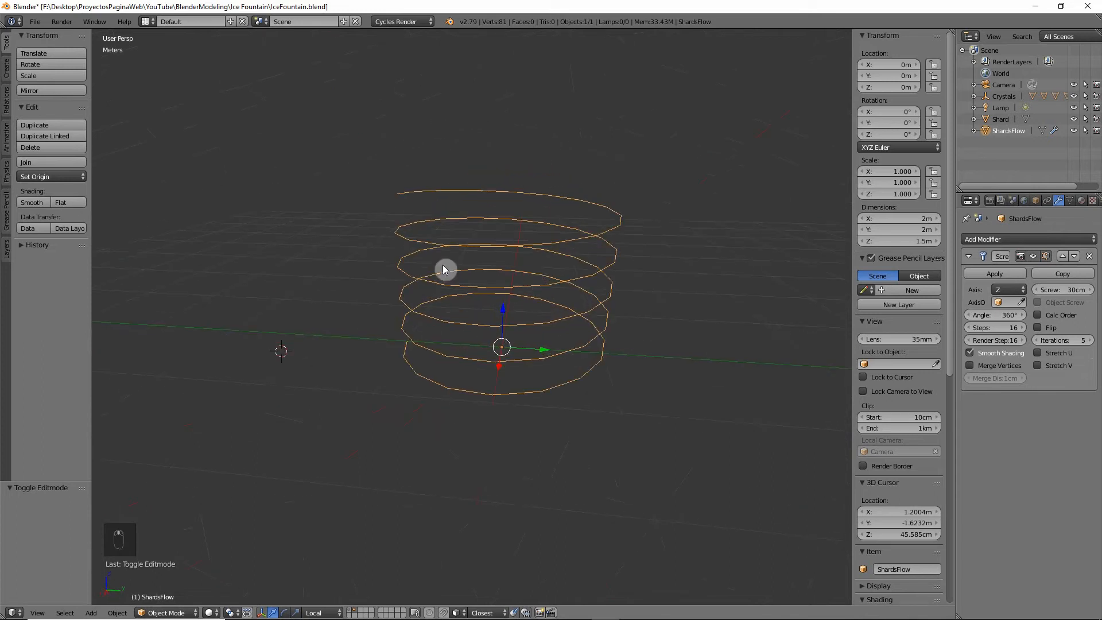
middle_click_drag(581, 152, 558, 263)
left_click(1091, 290)
scroll(558, 264, "down", 2)
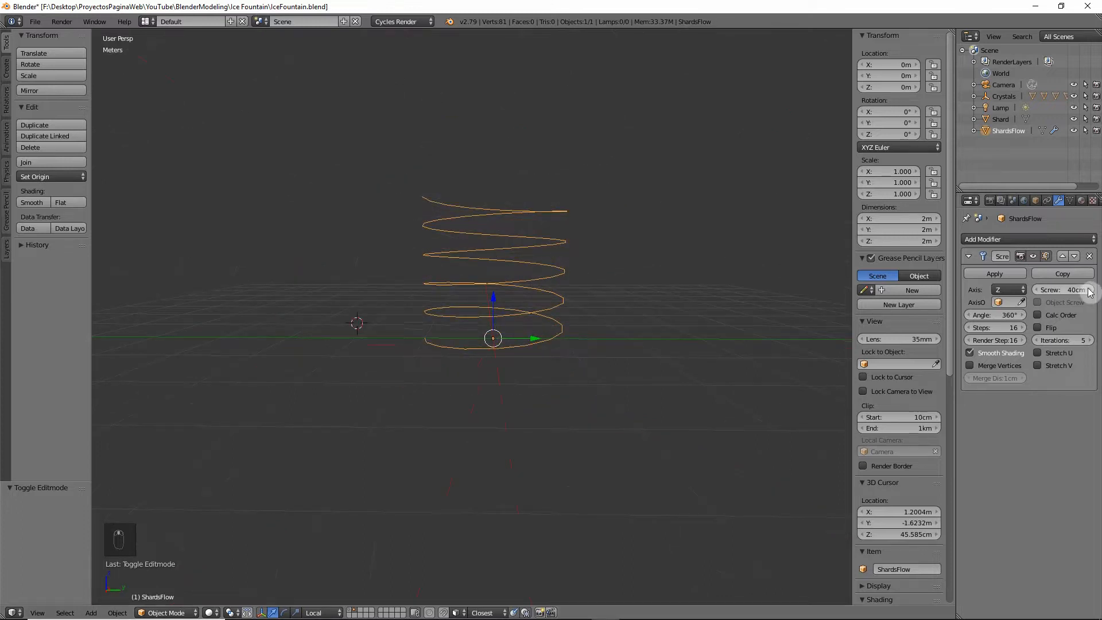
Step: Set the Screw modifier's screw height to 50 cm and scale ShardsFlow down to about 0.896
left_click(1090, 290)
middle_click_drag(558, 322, 503, 358)
key("s")
left_click(499, 317)
key("Tab")
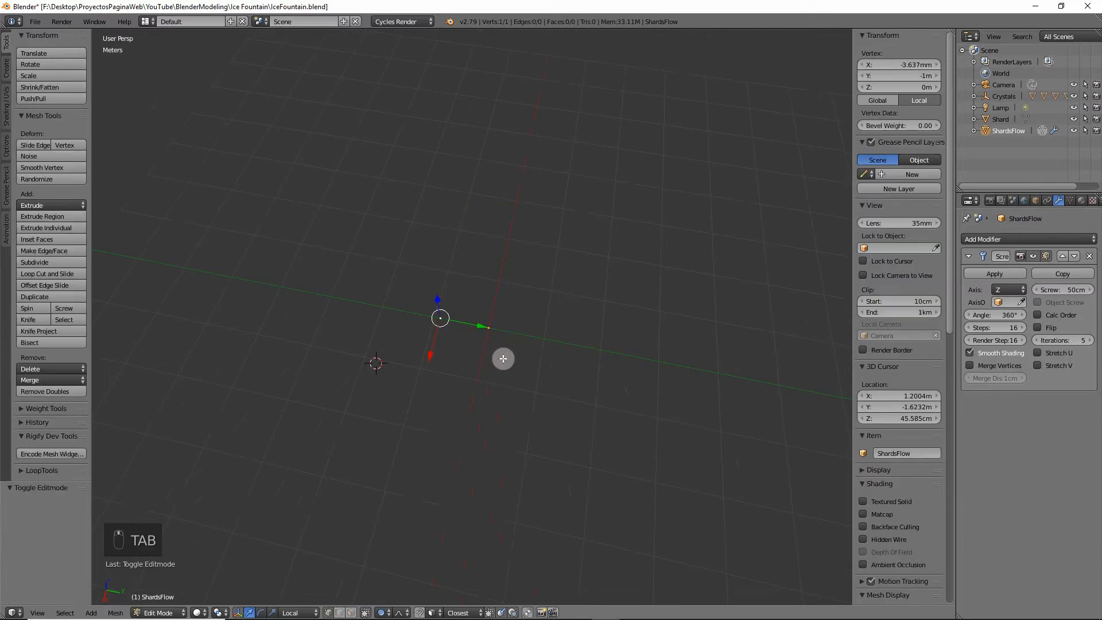
key("Tab")
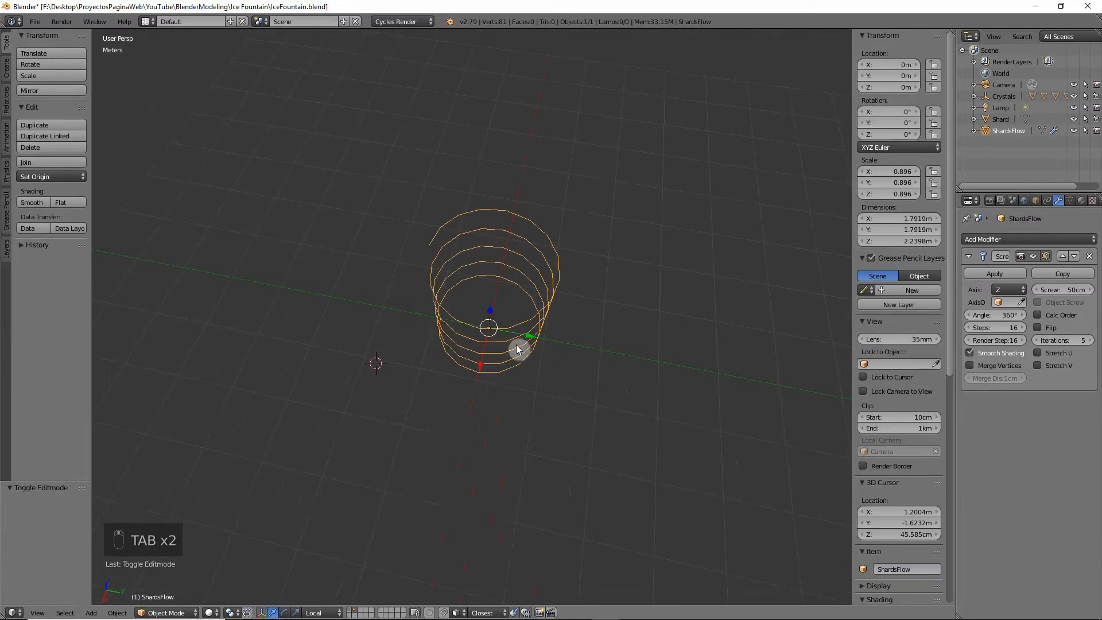
Step: Apply the Screw modifier, convert the ShardsFlow mesh to a curve, and enter Edit Mode
left_click(995, 280)
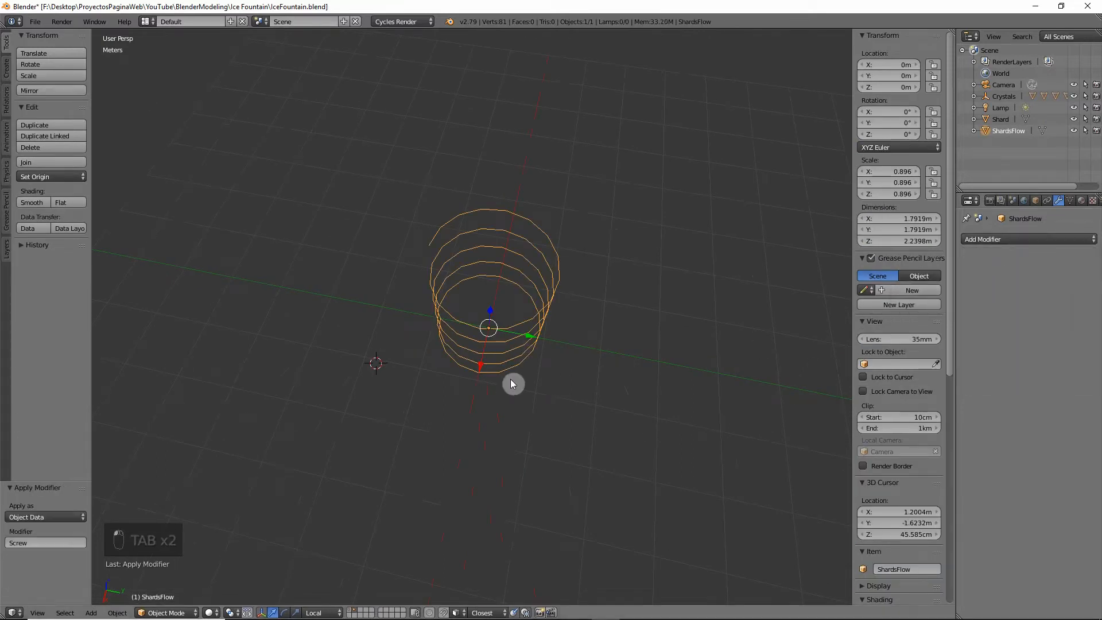
middle_click_drag(512, 381, 504, 327)
key("Tab")
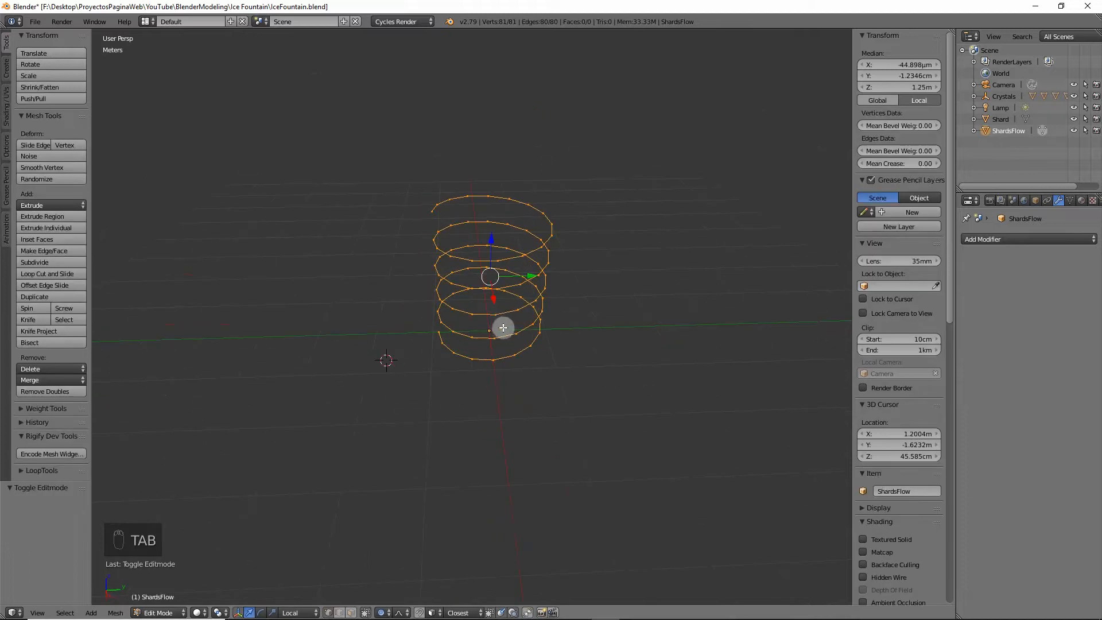
key("Tab")
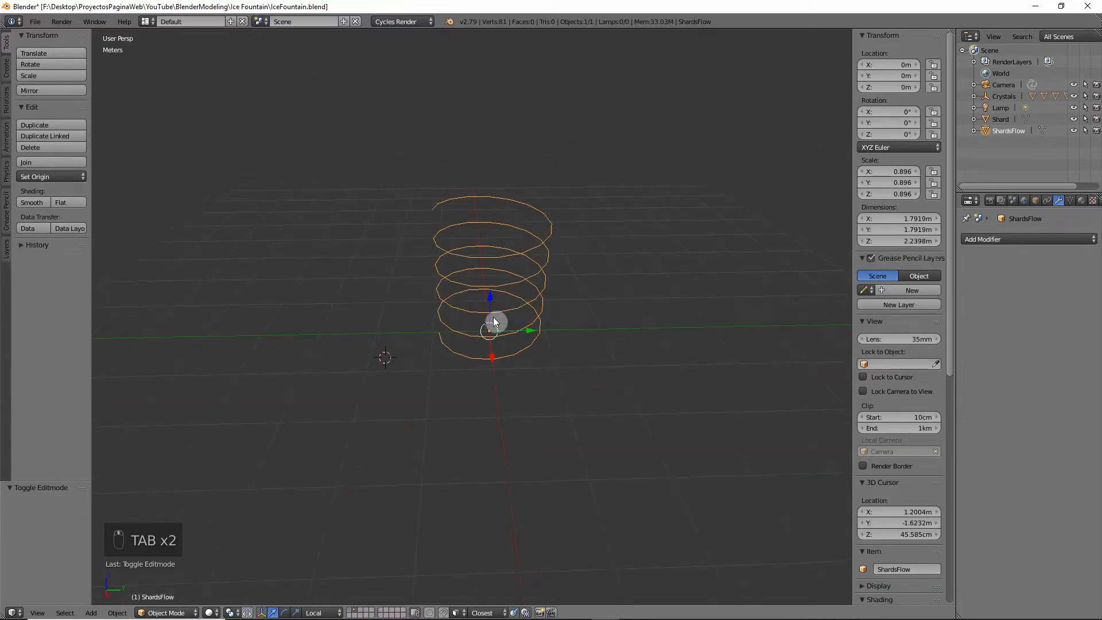
key("alt+c")
left_click(456, 305)
key("Tab")
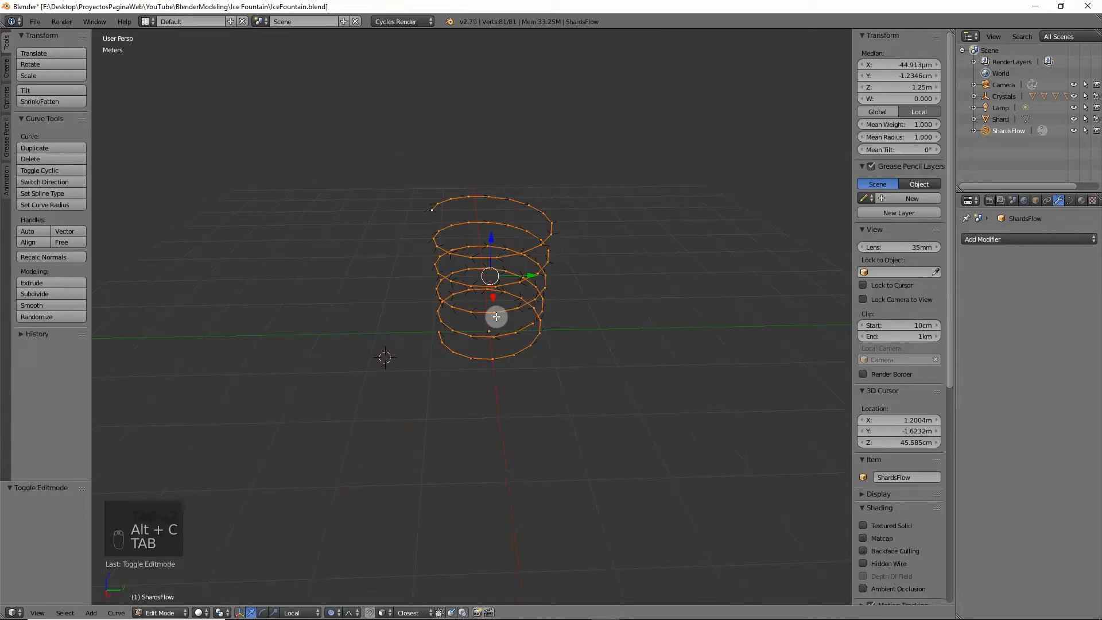
Step: Try to move the spiral's top end point along Y with proportional editing, and undo the move
middle_click_drag(498, 303, 423, 205)
right_click(410, 201)
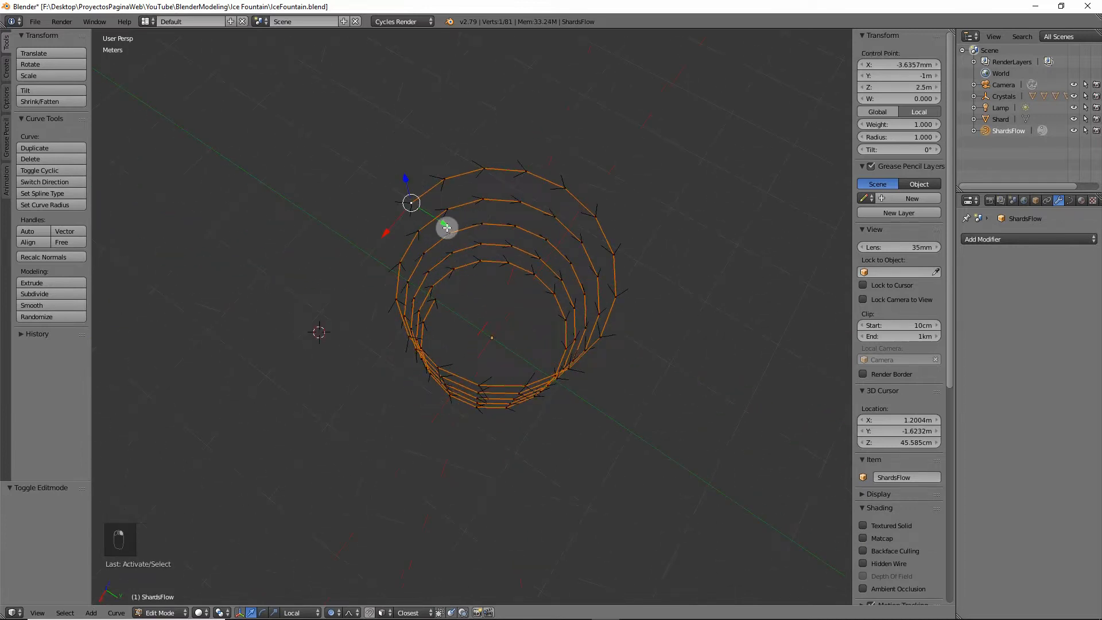
key("g")
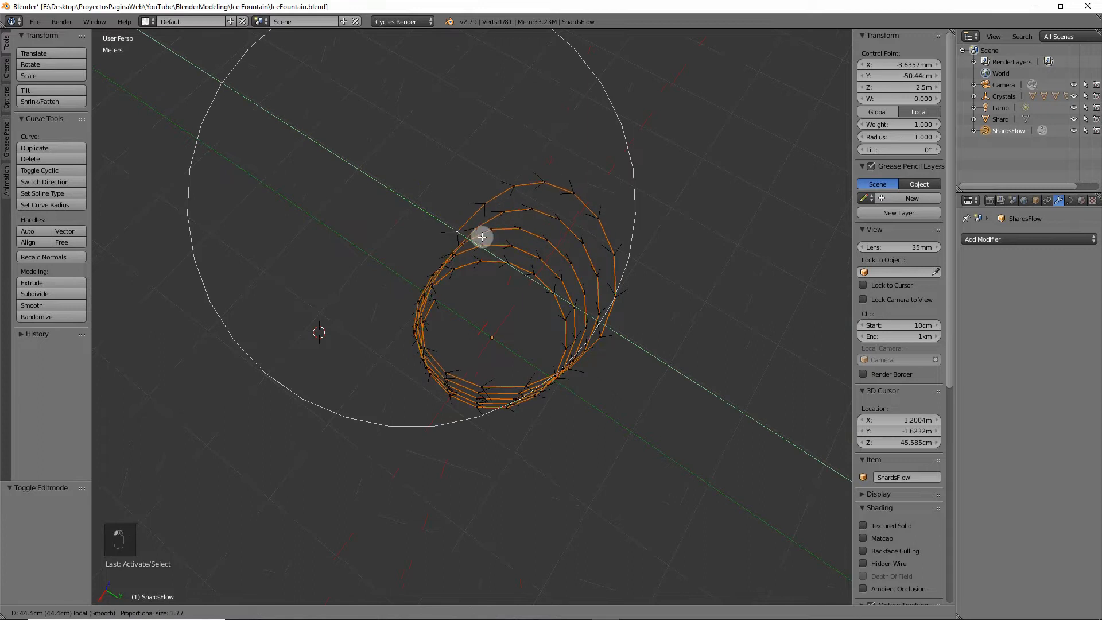
scroll(443, 225, "up", 3)
left_click(405, 208)
key("ctrl+z")
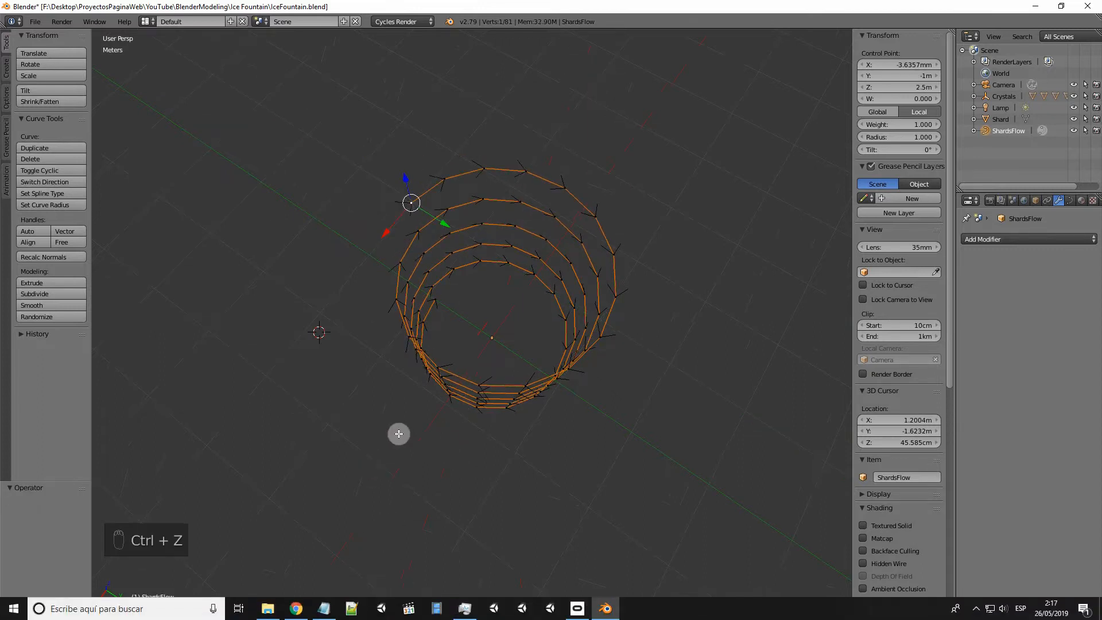
Step: Disable proportional editing and test moving only the spiral's top end point, cancelling the move
key("o")
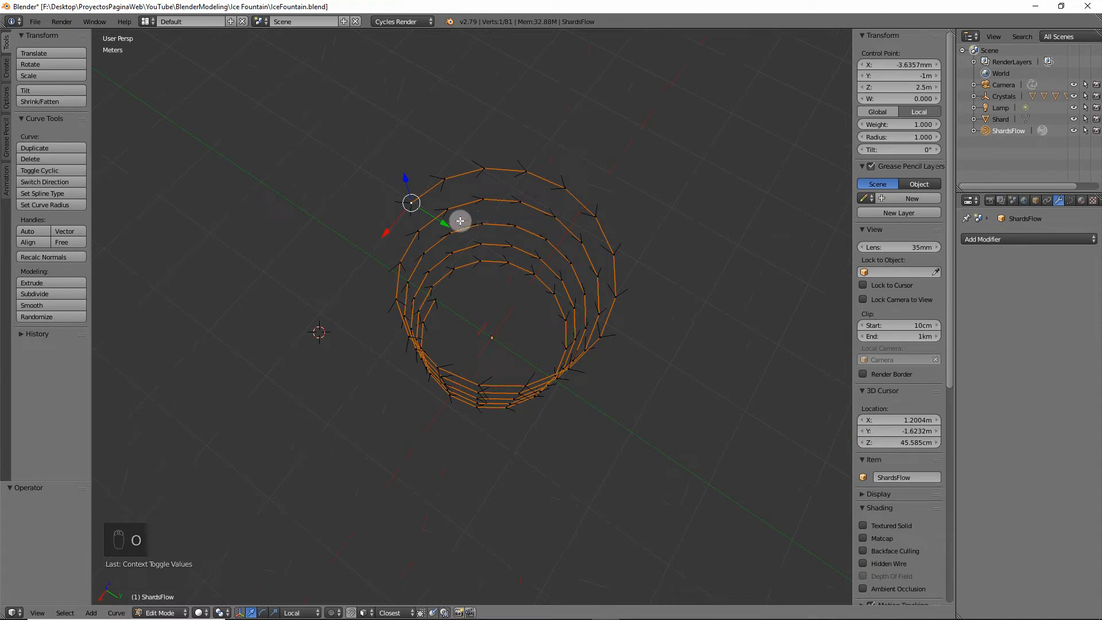
key("g")
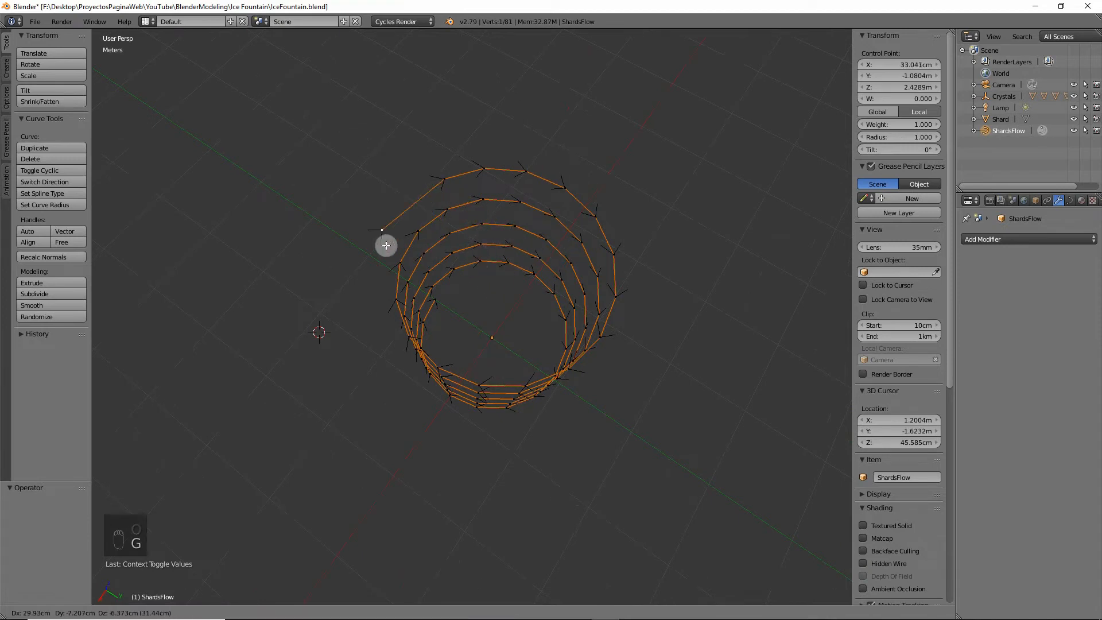
right_click(470, 253)
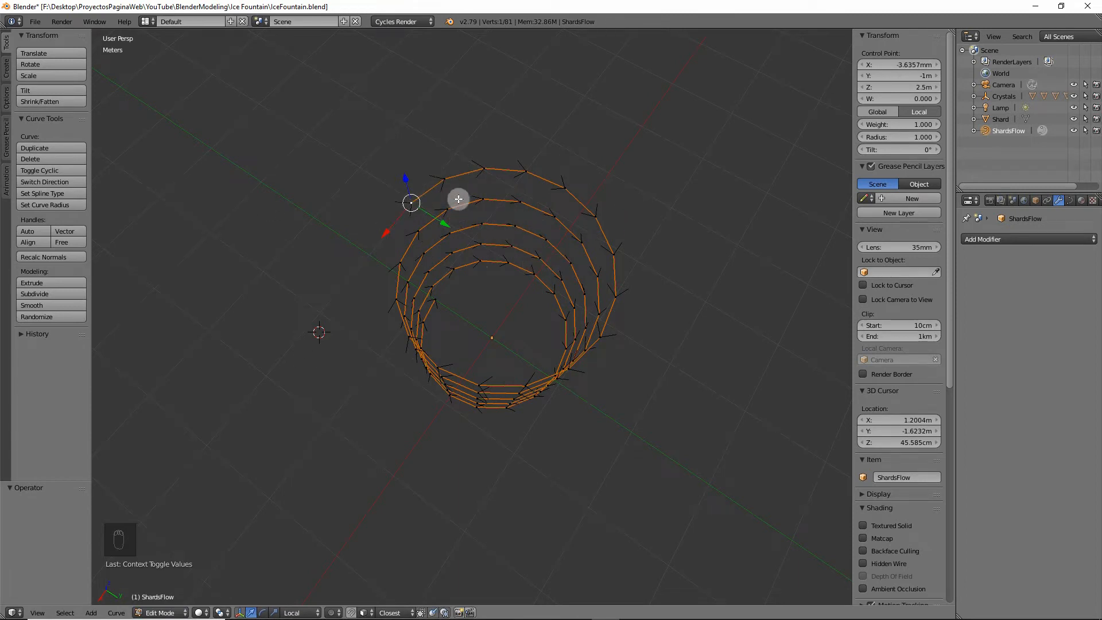
Step: Select all control points of the ShardsFlow curve and set their spline type to NURBS
middle_click_drag(443, 225, 471, 298)
key("a")
key("a")
key("a")
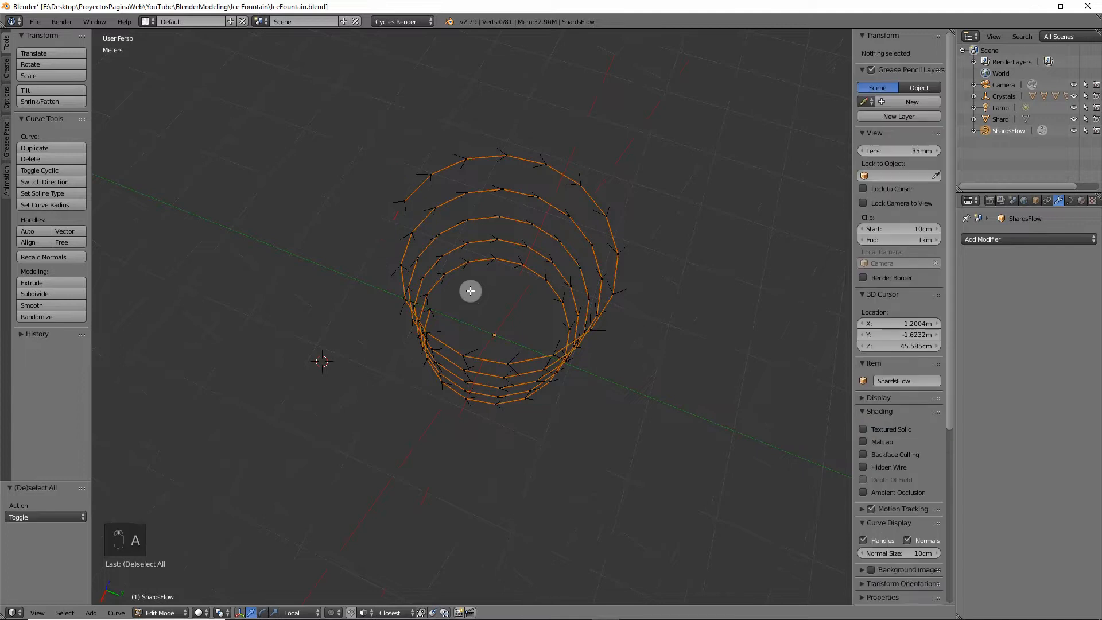
key("space")
type("splin")
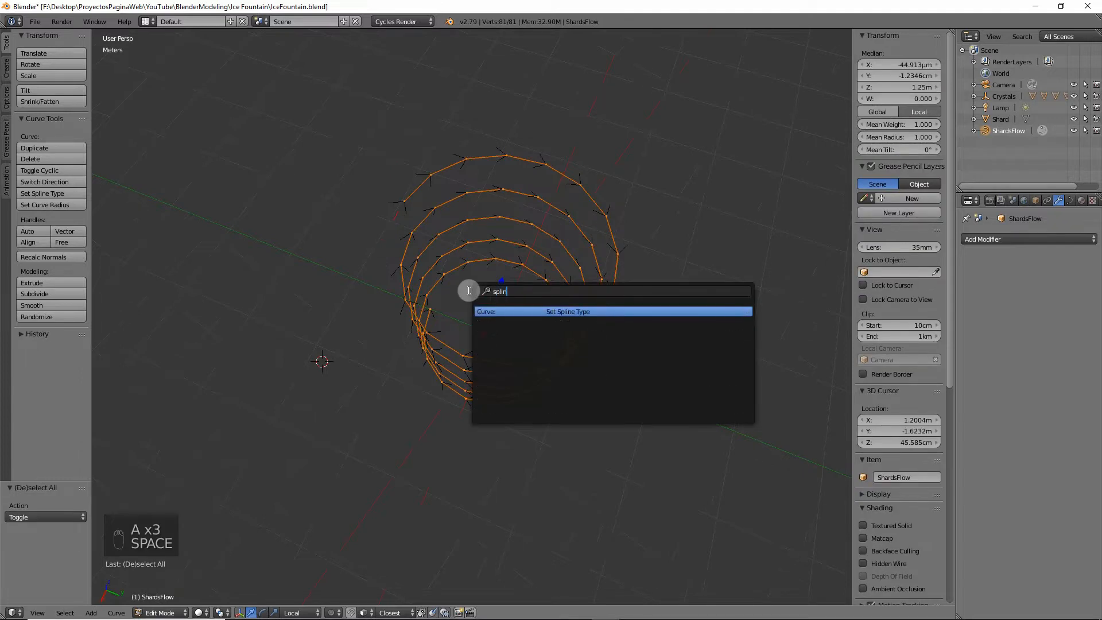
key("Return")
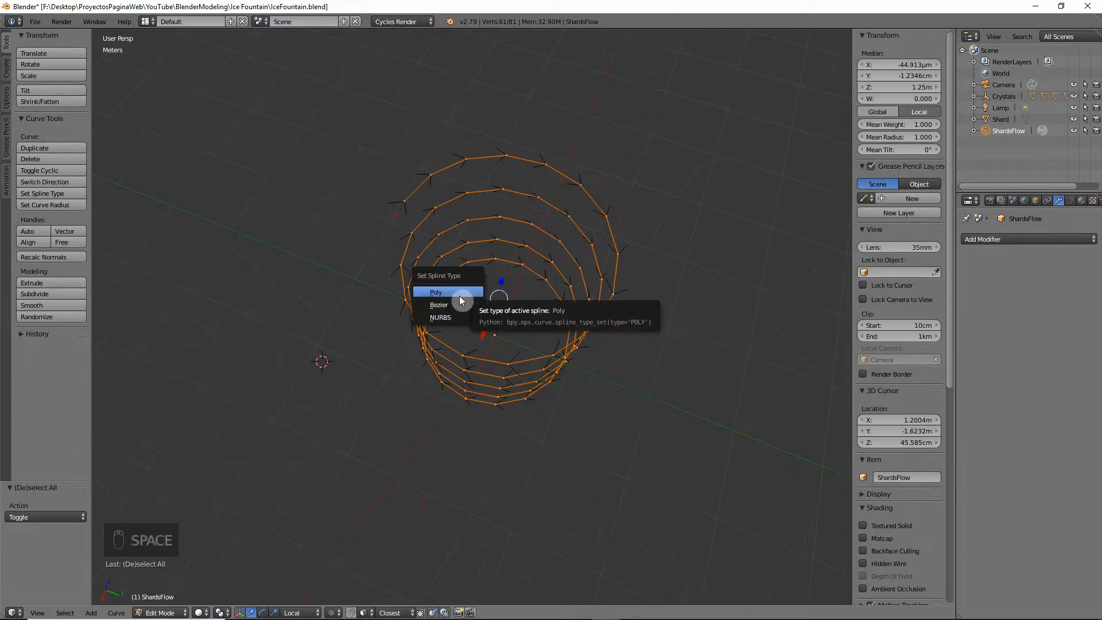
left_click(453, 315)
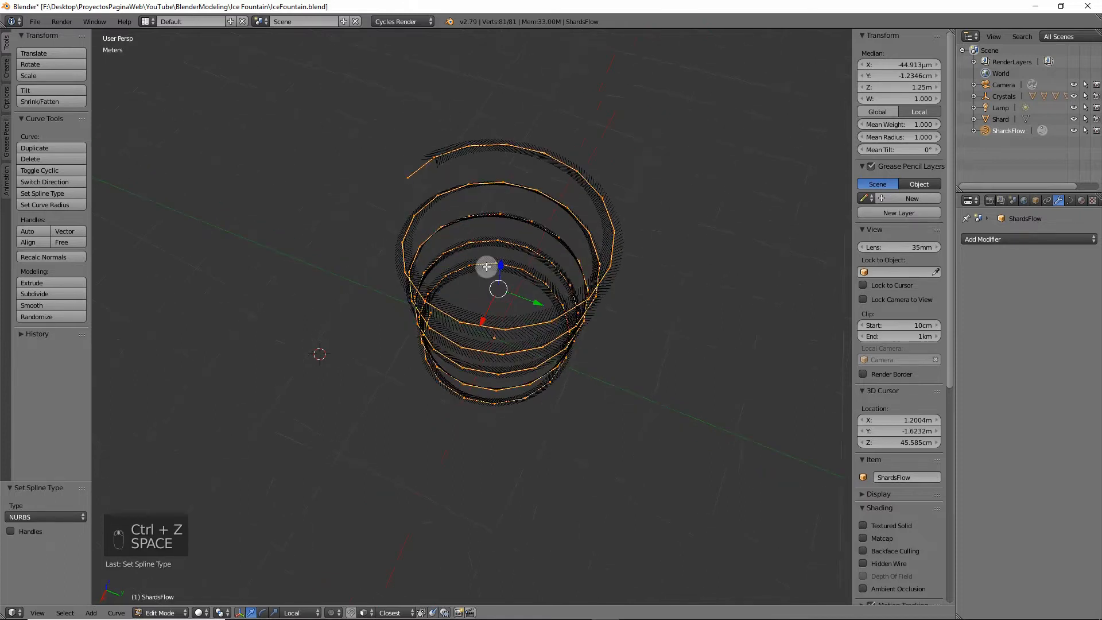
Step: Extrude a new control point from the spiral's top end and set its X and Y to 0 m
middle_click_drag(484, 266, 418, 169)
right_click(419, 170)
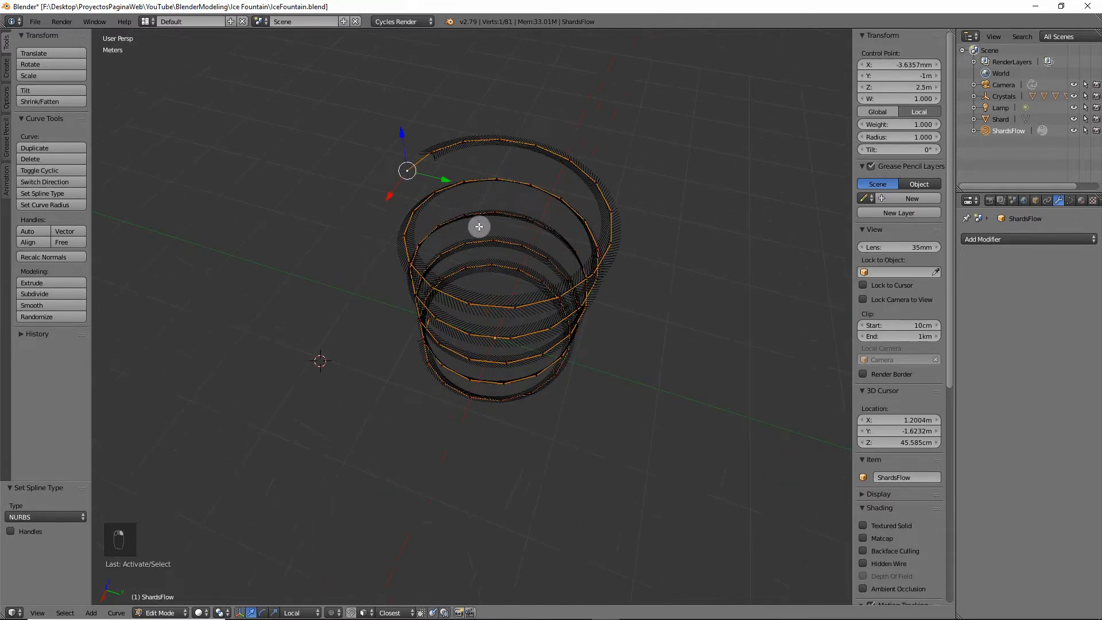
middle_click_drag(477, 226, 485, 315)
key("e")
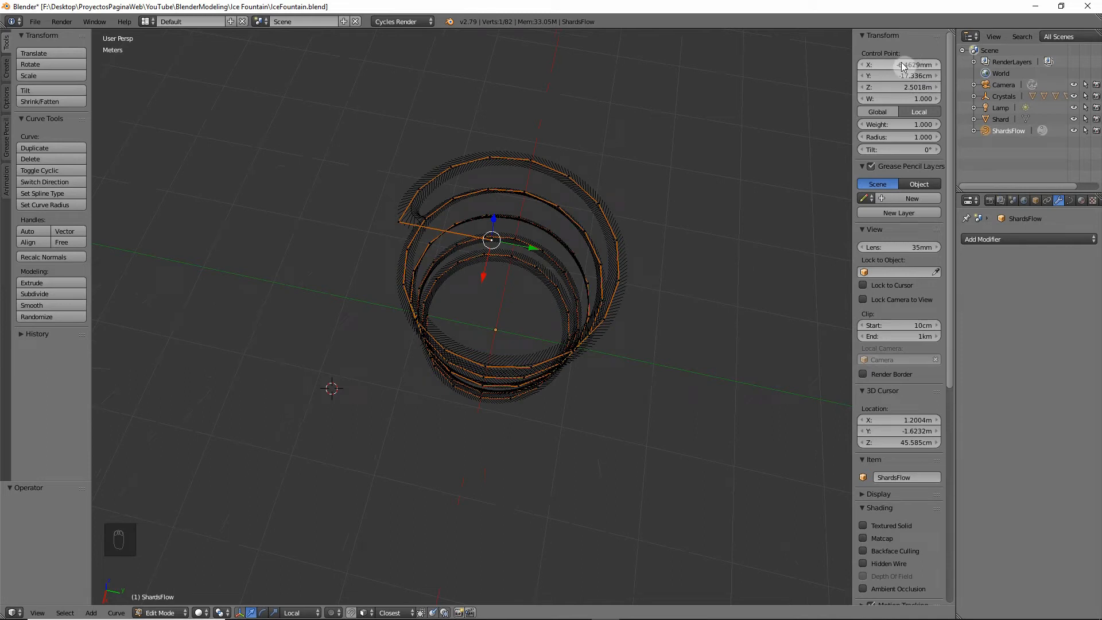
left_click(904, 64)
left_click(897, 73)
middle_click_drag(510, 255, 519, 197)
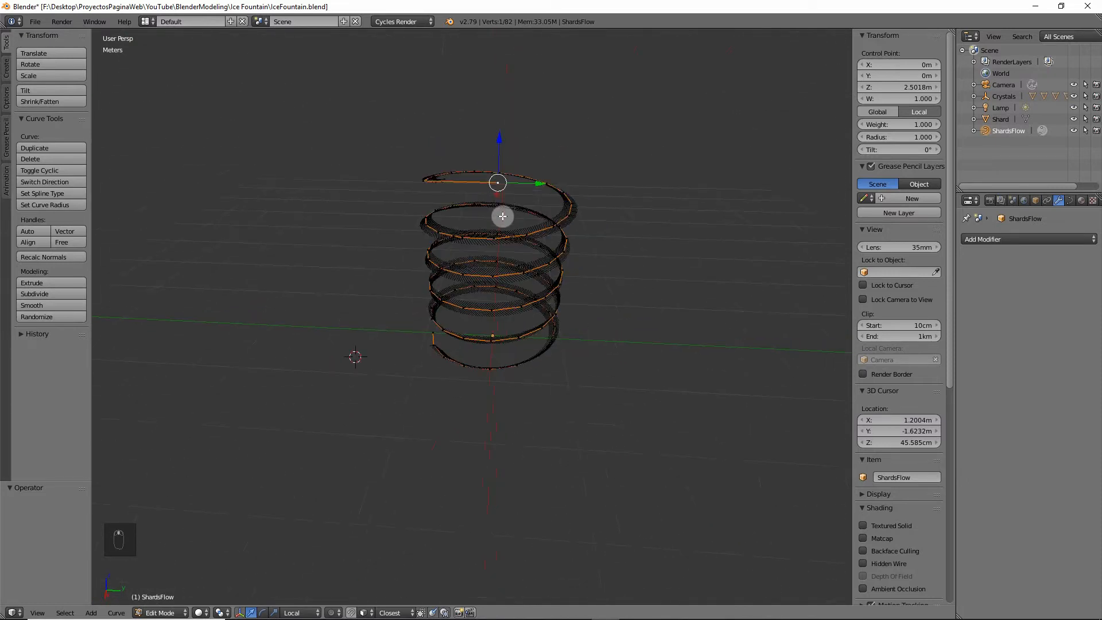
Step: Enable the Endpoint U option for the active spline of ShardsFlow in its curve data settings
middle_click_drag(500, 217, 423, 251)
scroll(468, 298, "up", 4)
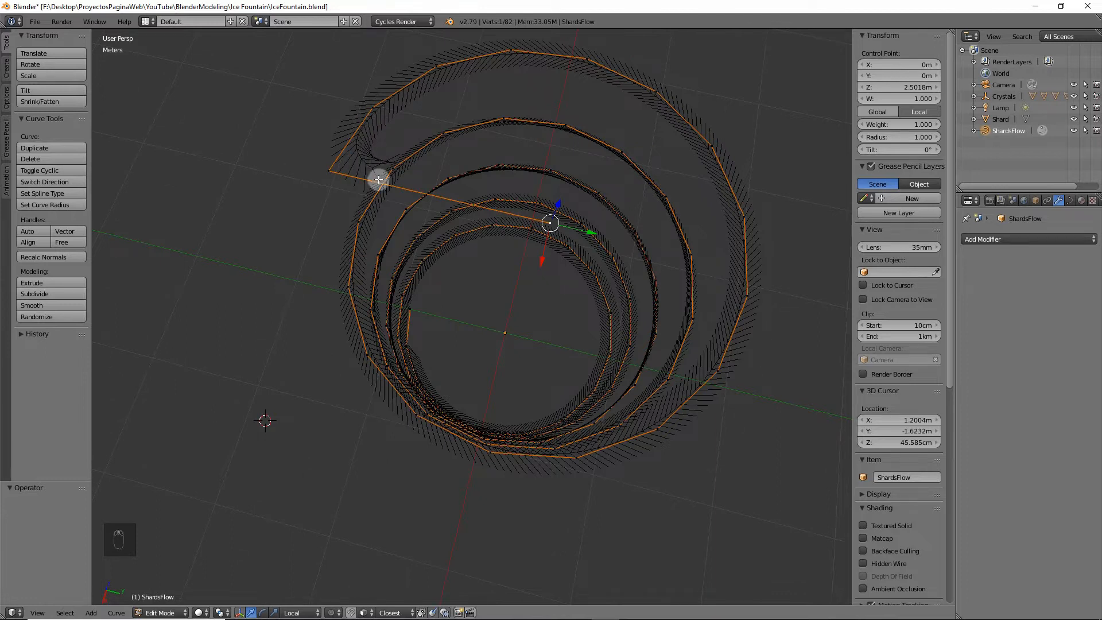
middle_click_drag(490, 305, 468, 303)
key("Tab")
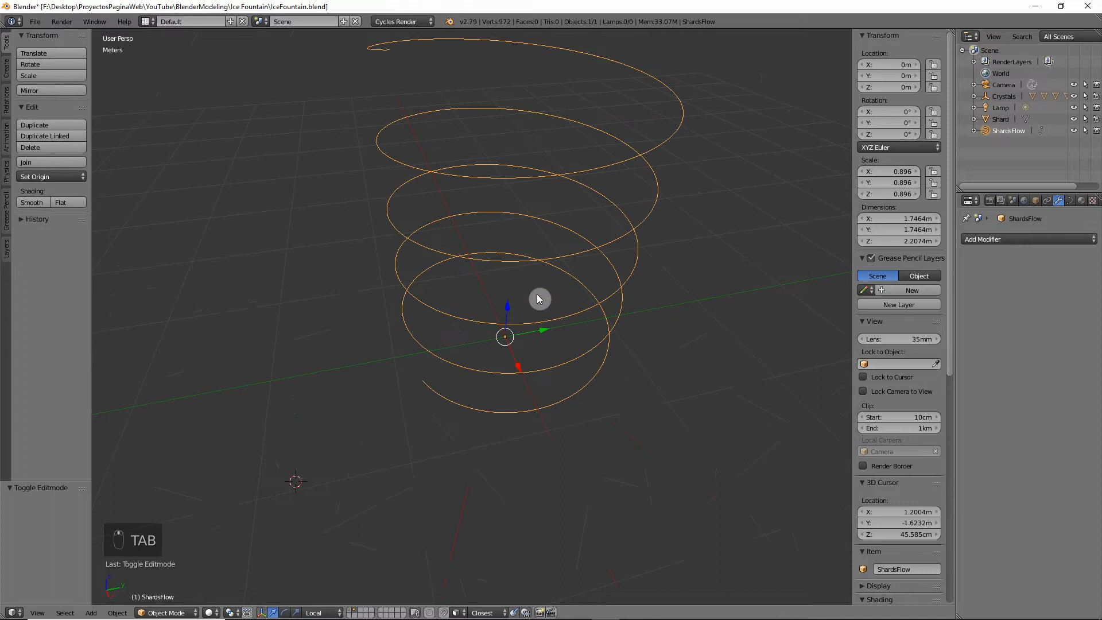
left_click(1071, 202)
key("Tab")
middle_click_drag(494, 226, 479, 254)
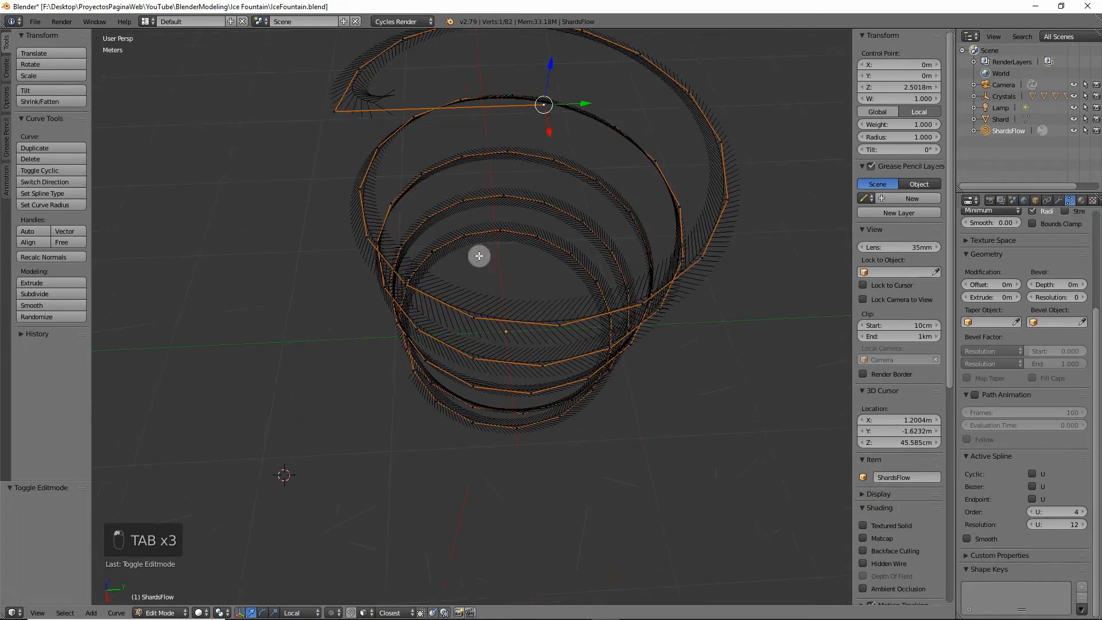
left_click(1033, 500)
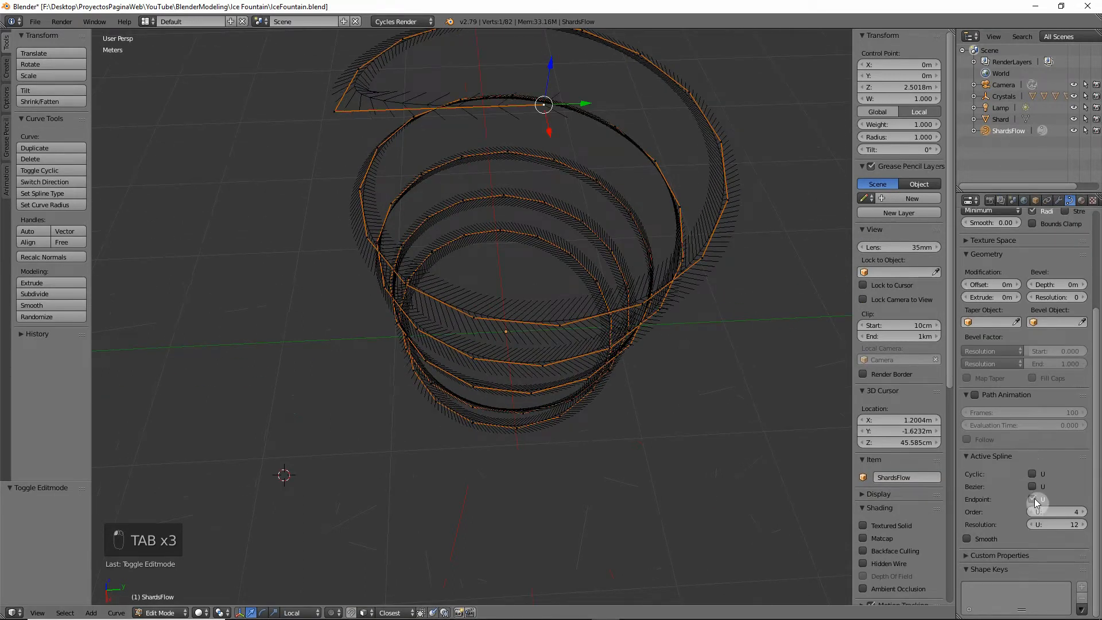
Step: Move the extruded end point above the spiral to about Y -31 cm and Z 3.16 m
middle_click_drag(533, 247, 536, 271)
middle_click_drag(555, 216, 499, 209)
scroll(542, 148, "down", 3)
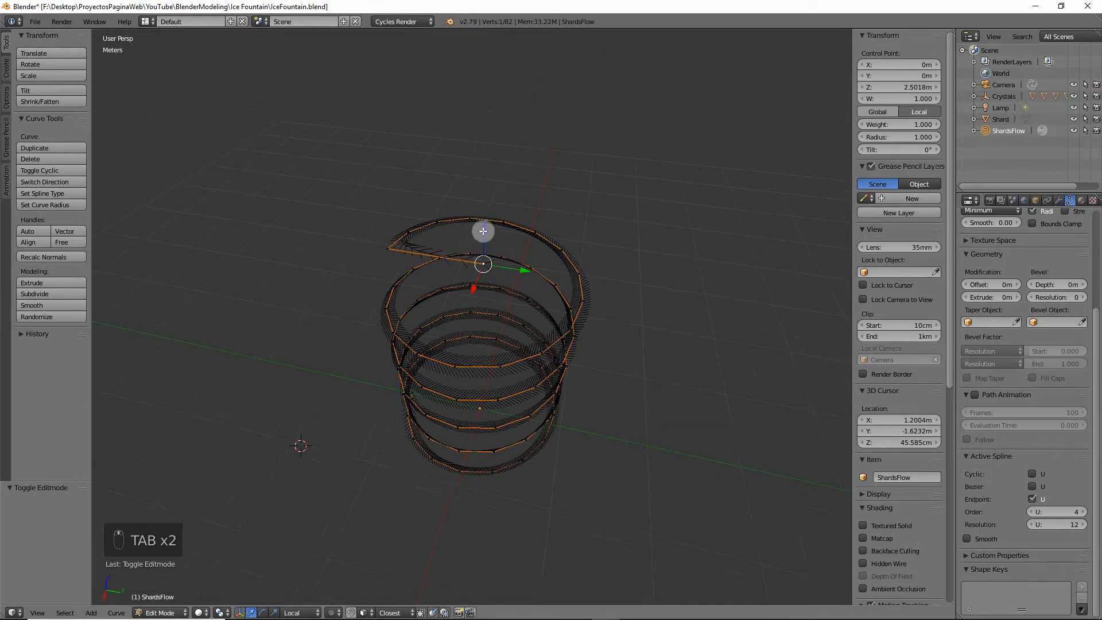
left_click_drag(483, 231, 476, 145)
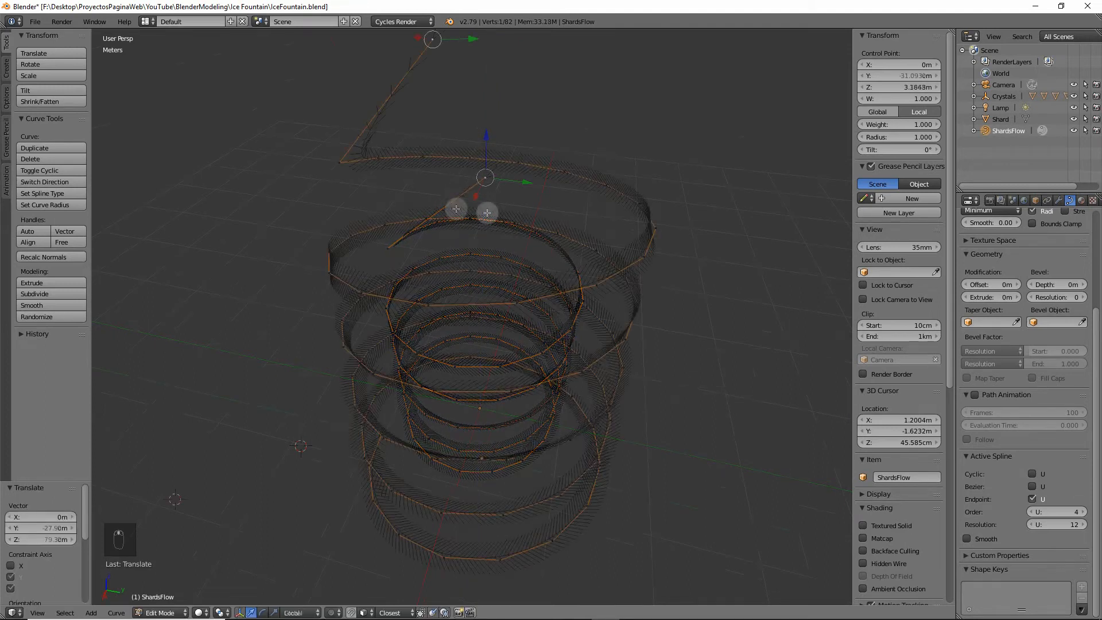
middle_click_drag(488, 214, 532, 203)
scroll(526, 192, "down", 2)
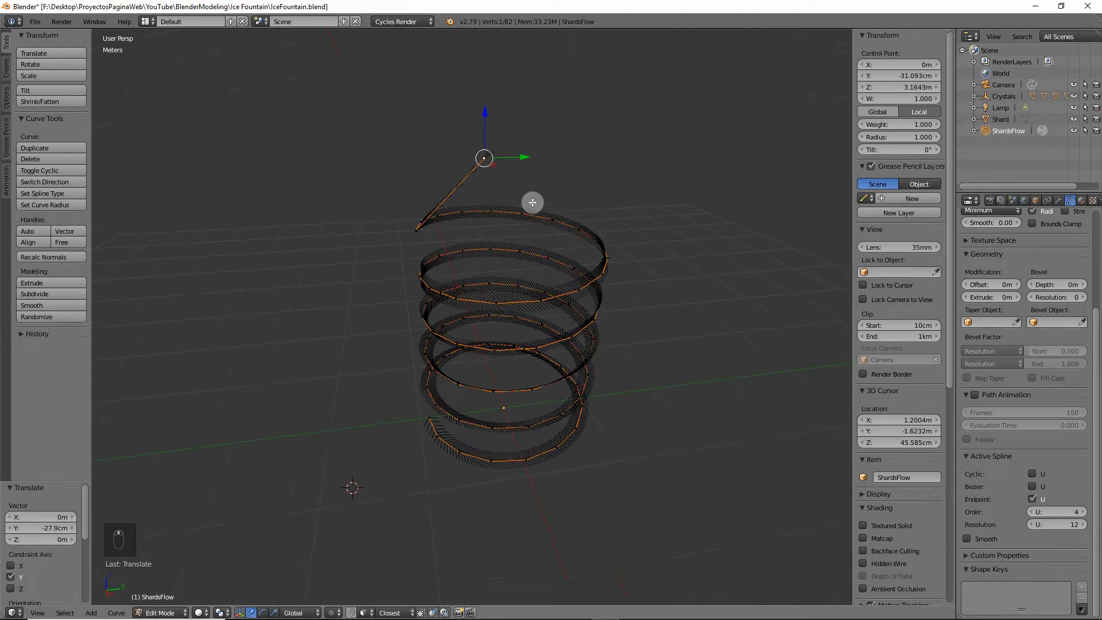
Step: Enable the Cyclic U option to close the ShardsFlow spline
left_click(1034, 478)
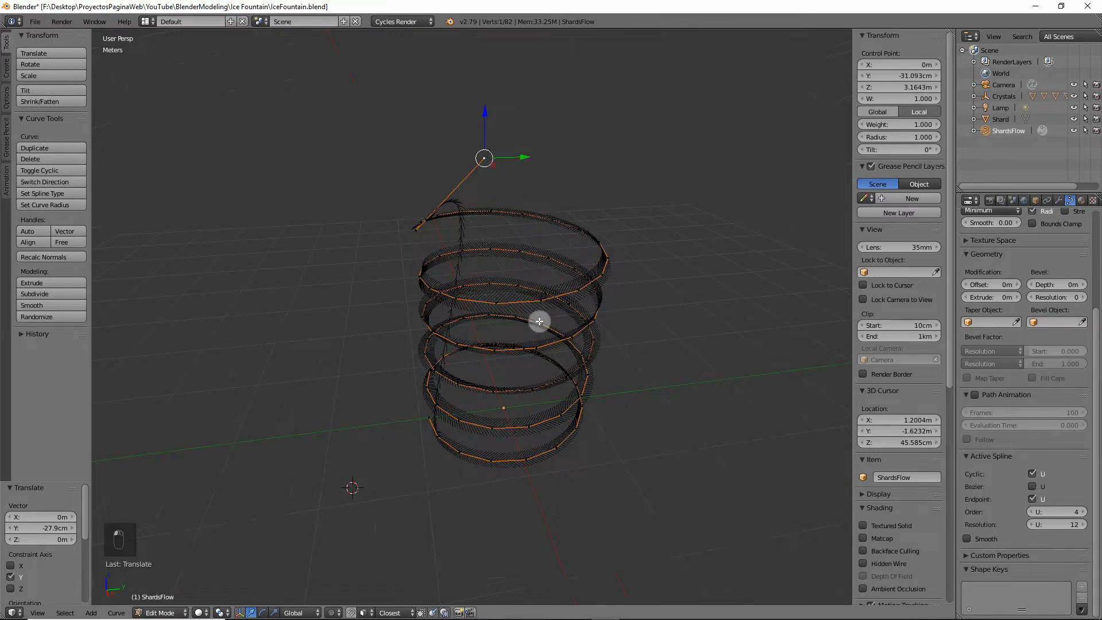
scroll(455, 376, "up", 4)
middle_click_drag(484, 391, 452, 245)
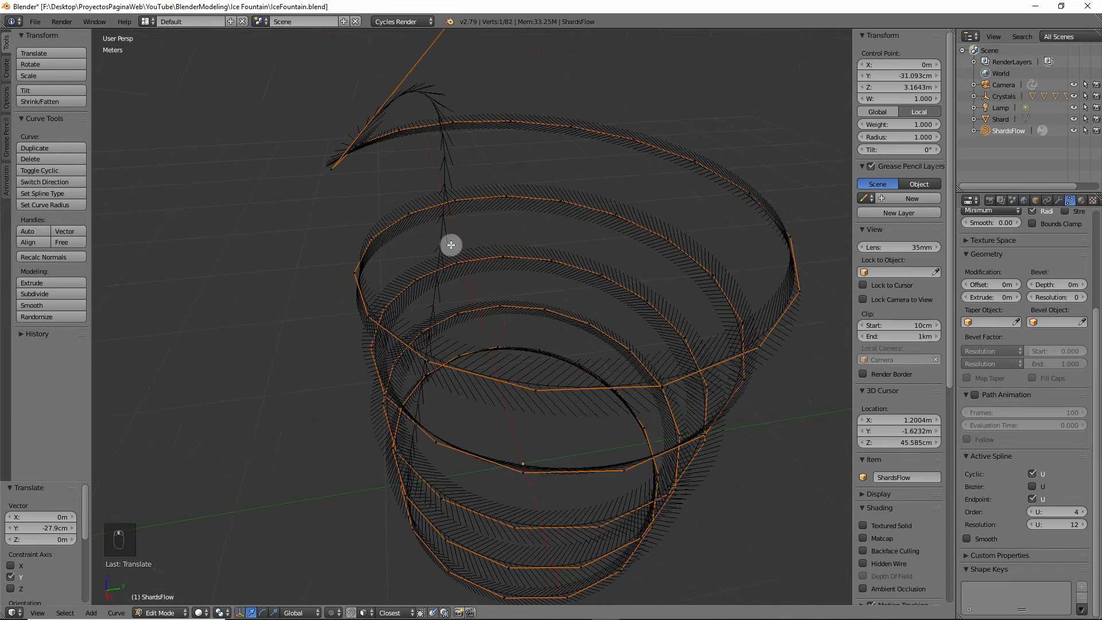
scroll(399, 349, "down", 1)
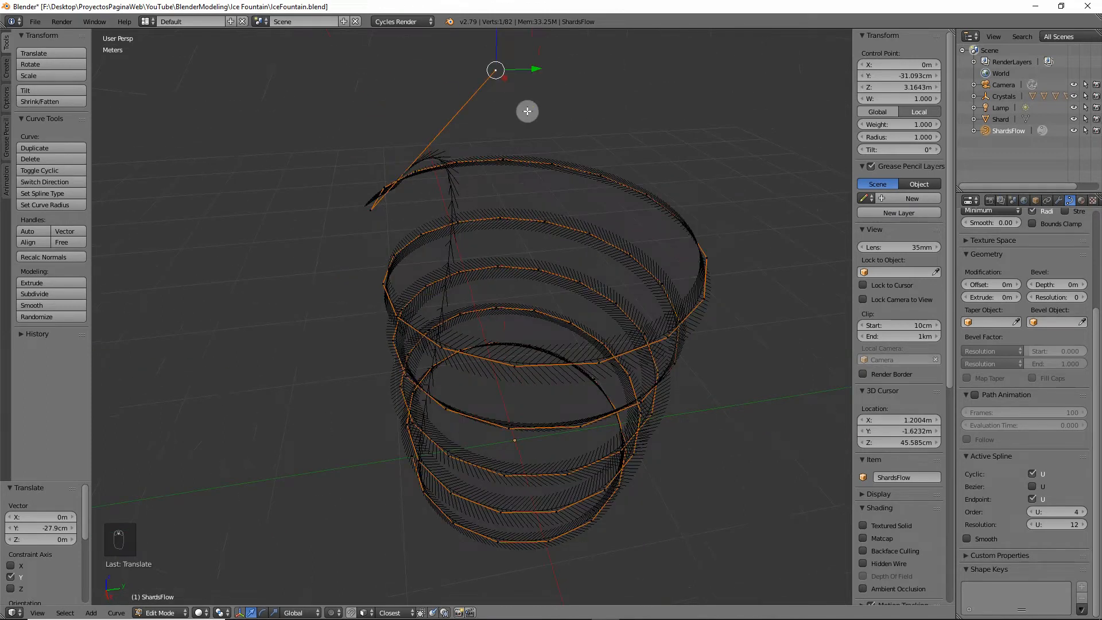
scroll(536, 75, "down", 1)
Step: Move the top control point up and out along Y to about Y 1.25 m and Z 3.42 m
left_click_drag(490, 138, 488, 110)
left_click_drag(525, 152, 691, 163)
middle_click_drag(691, 163, 536, 302)
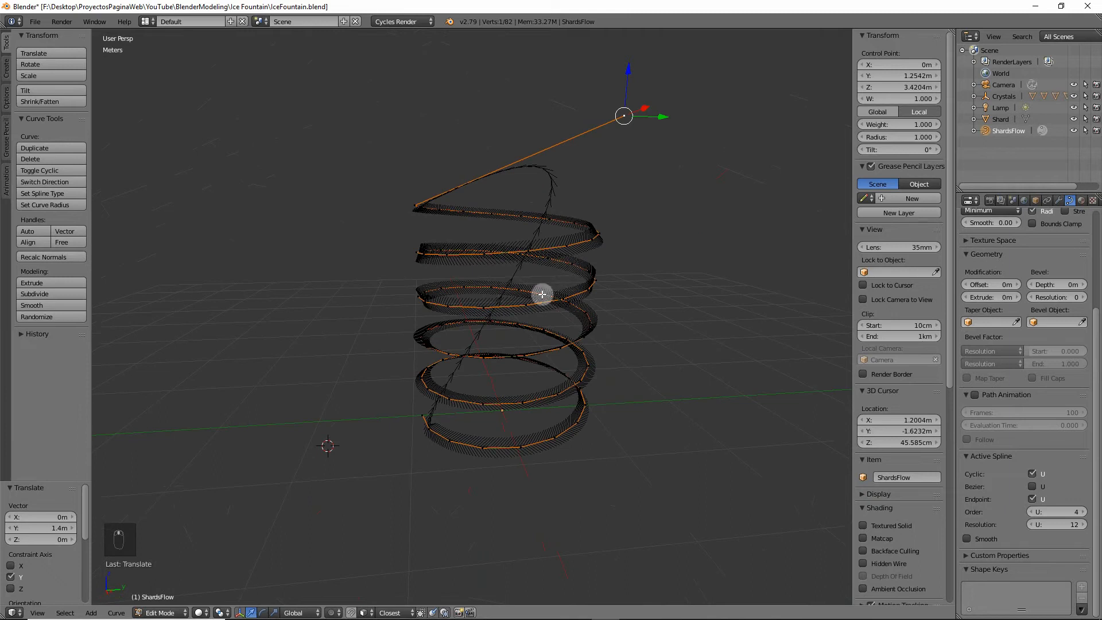
middle_click_drag(520, 349, 518, 324)
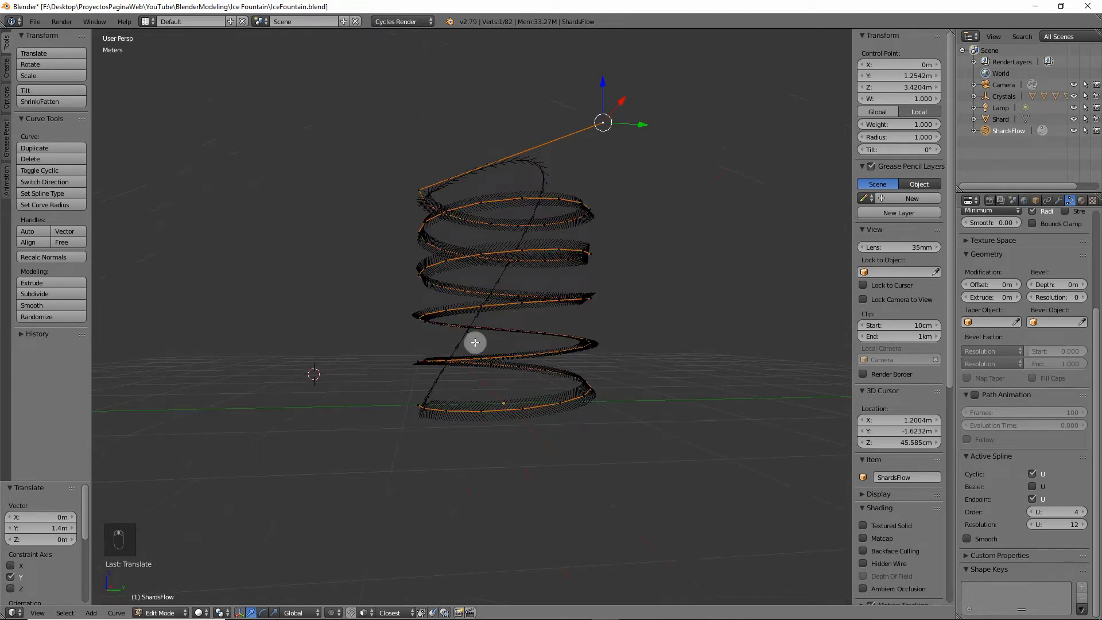
Step: Save the file over the existing IceFountain.blend and return ShardsFlow to Object Mode
middle_click_drag(475, 342, 532, 303)
key("ctrl+s")
left_click(517, 217)
key("Tab")
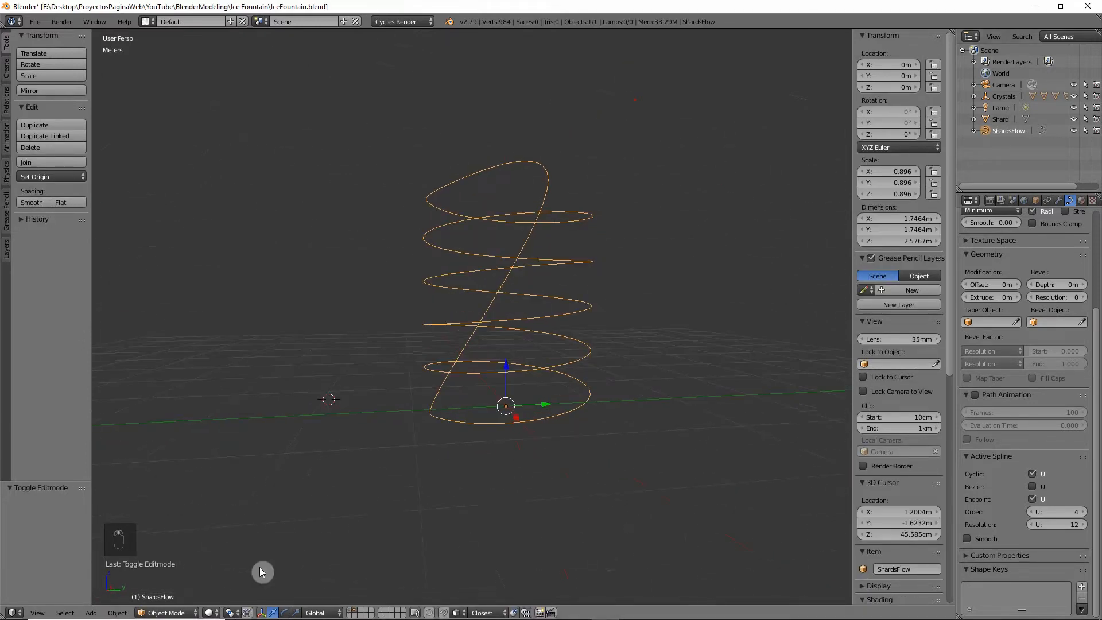
Step: Show the first layer, move the Shard object to the second layer, and display the second layer
left_click(352, 611)
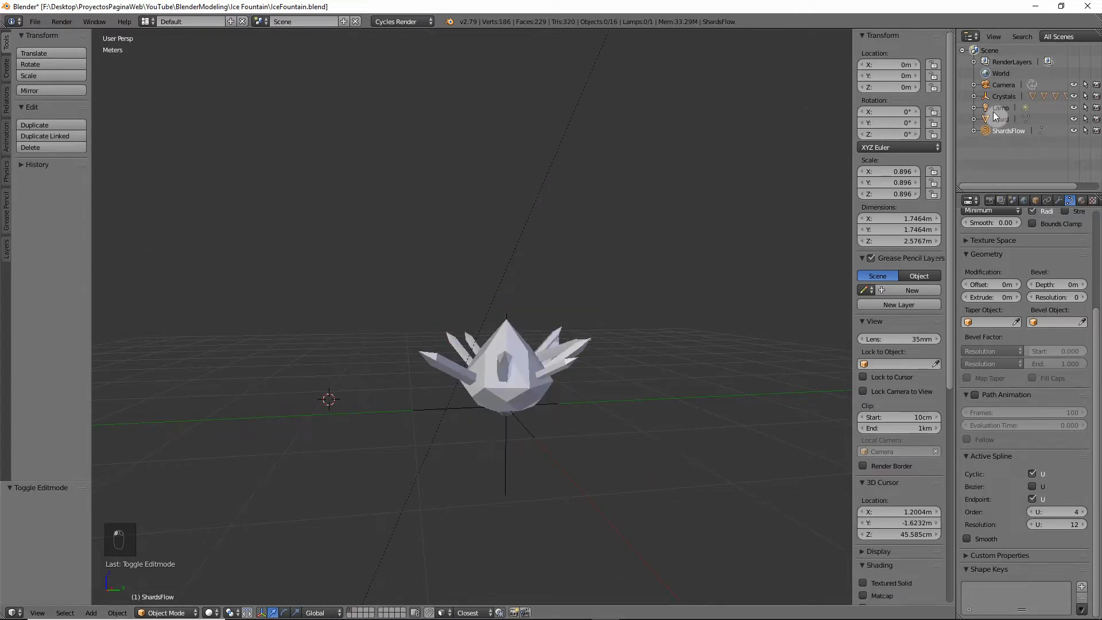
right_click(599, 337)
key("m")
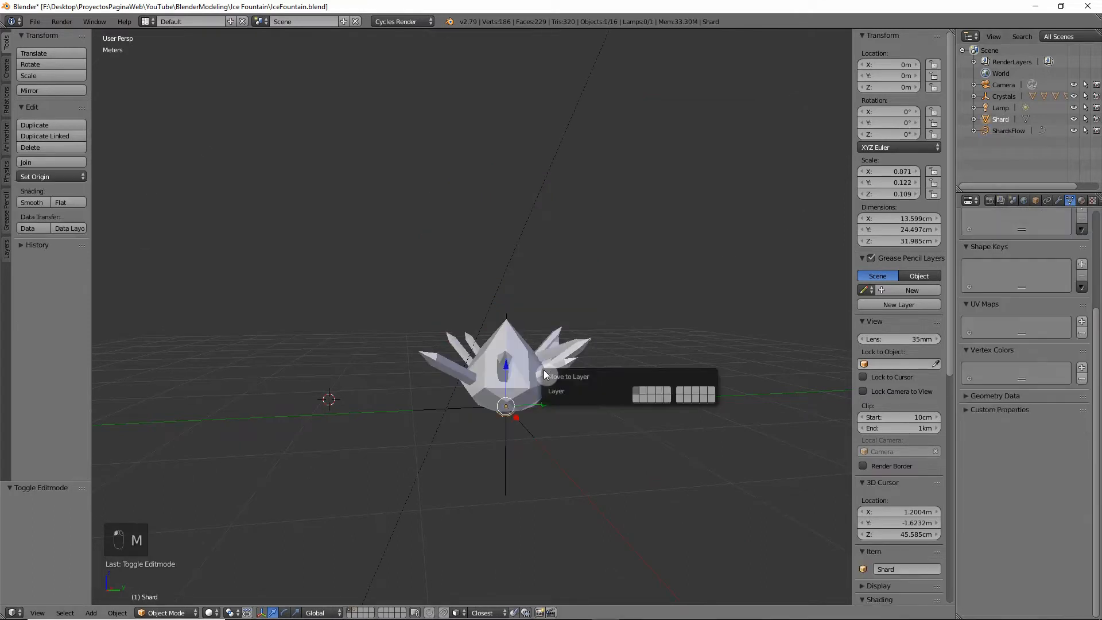
left_click(650, 390)
left_click(355, 612)
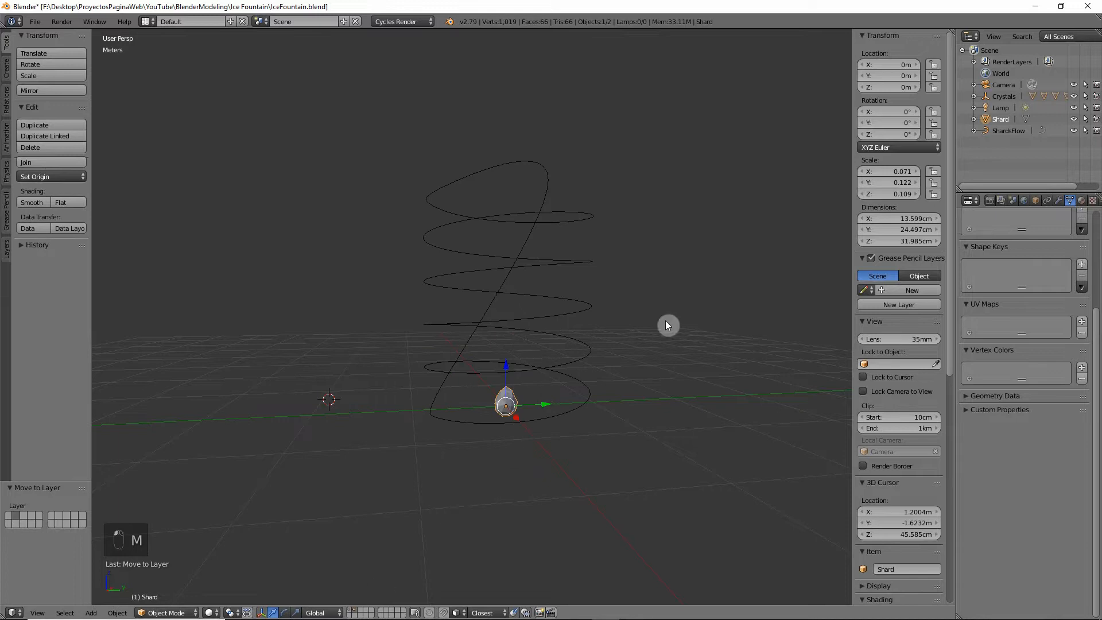
middle_click_drag(709, 253, 648, 317)
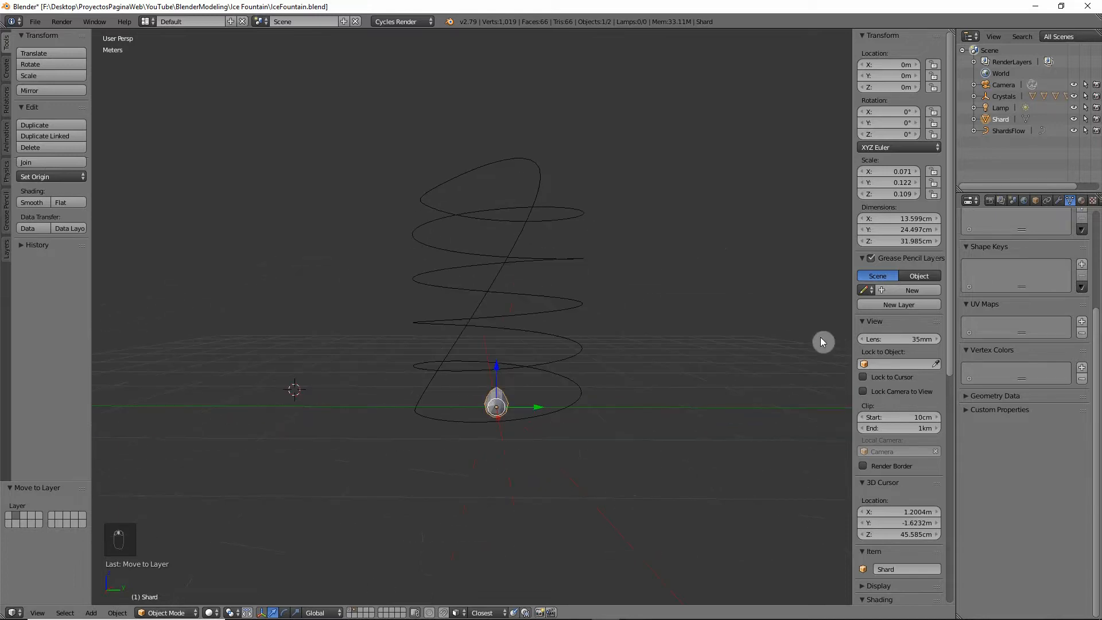
right_click(505, 313)
key("Tab")
key("Tab")
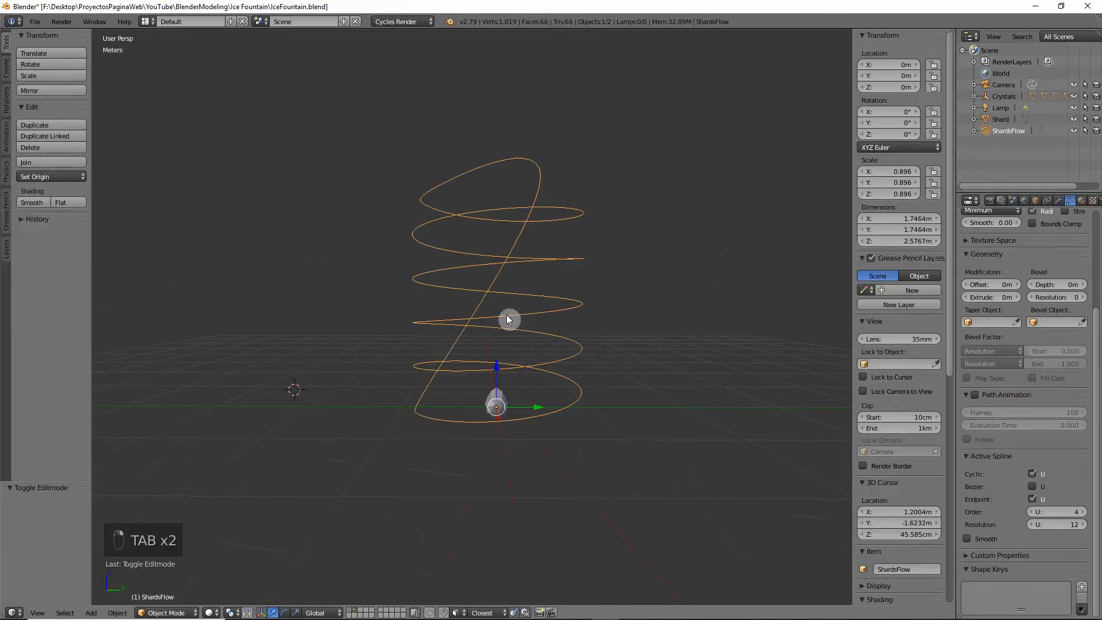
middle_click_drag(510, 320, 502, 382)
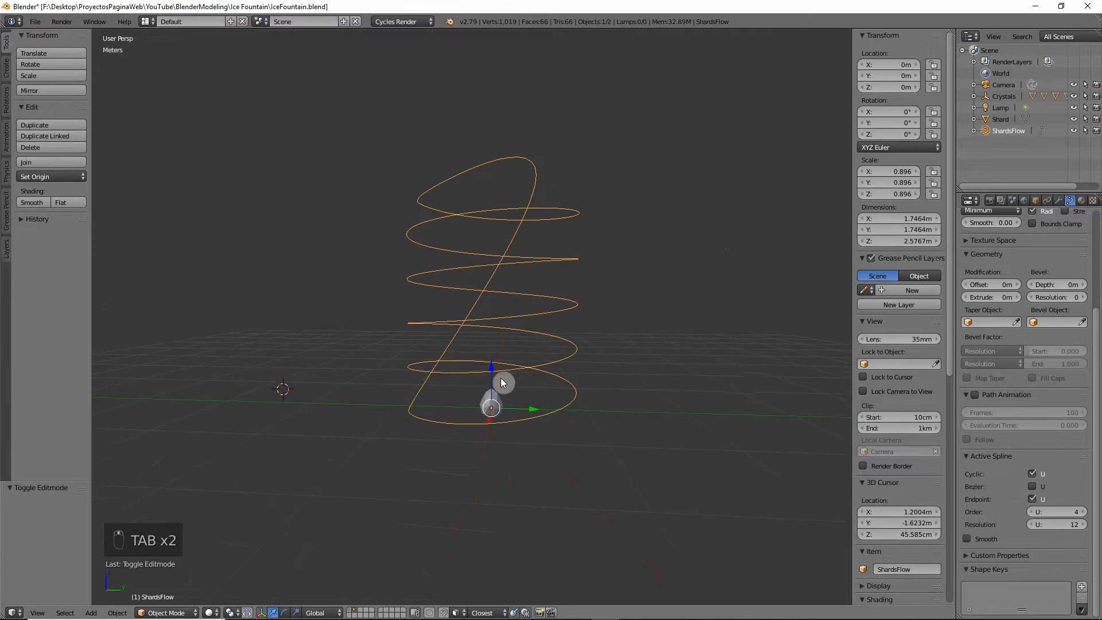
Step: Add an Array modifier to the Shard object
right_click(490, 411)
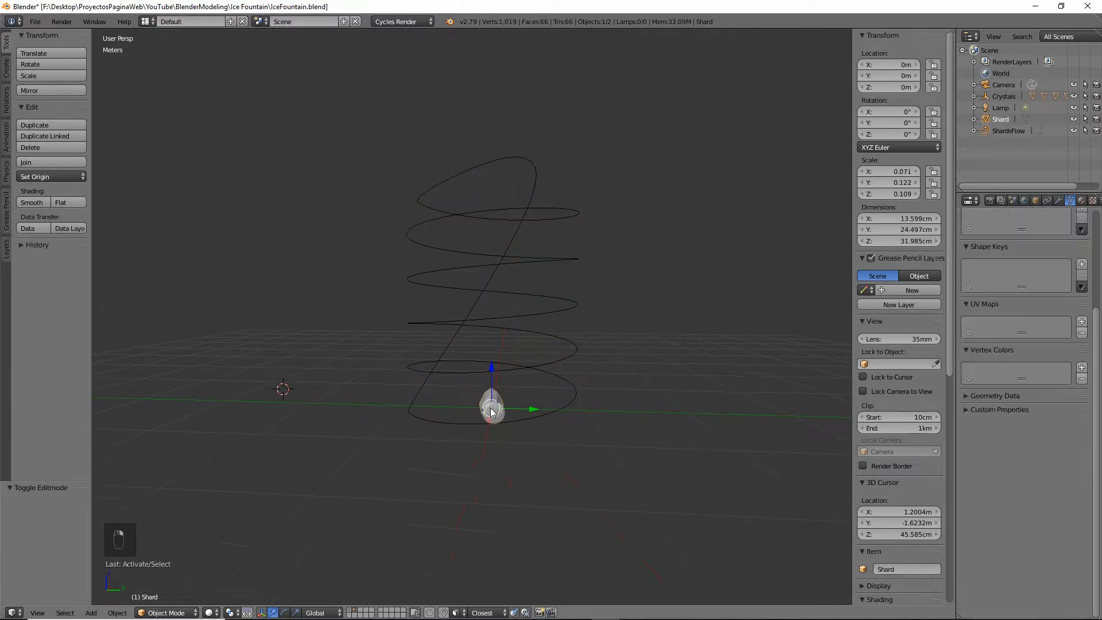
left_click(1059, 200)
left_click(1050, 239)
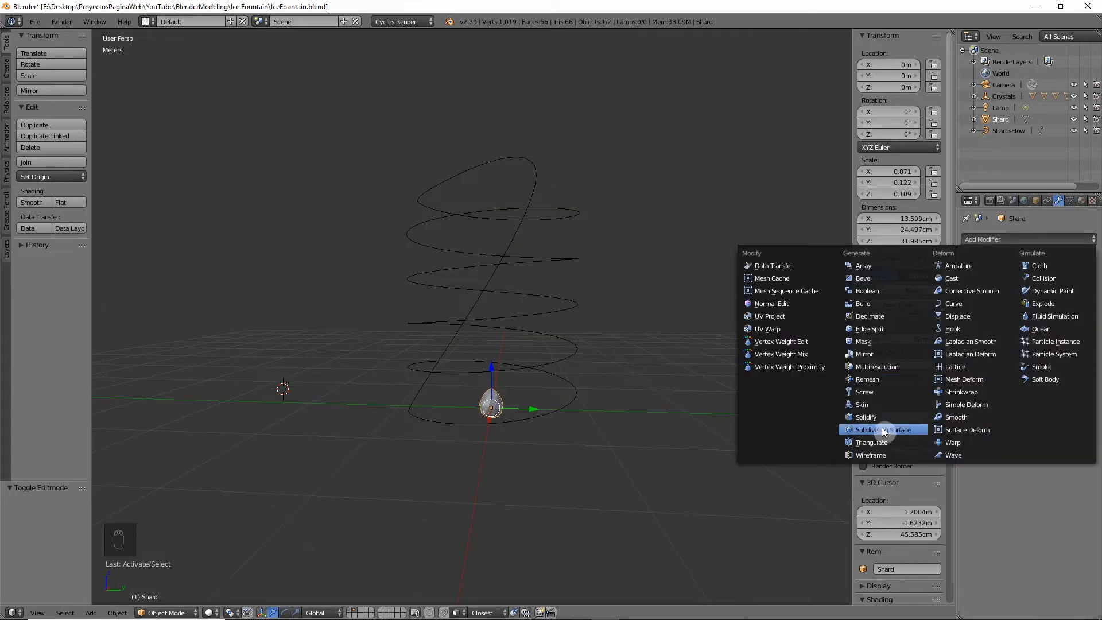
left_click(884, 266)
middle_click_drag(695, 450, 520, 415)
Step: Set the Array modifier's fit type to Fit Curve, using ShardsFlow as the curve
left_click(970, 302)
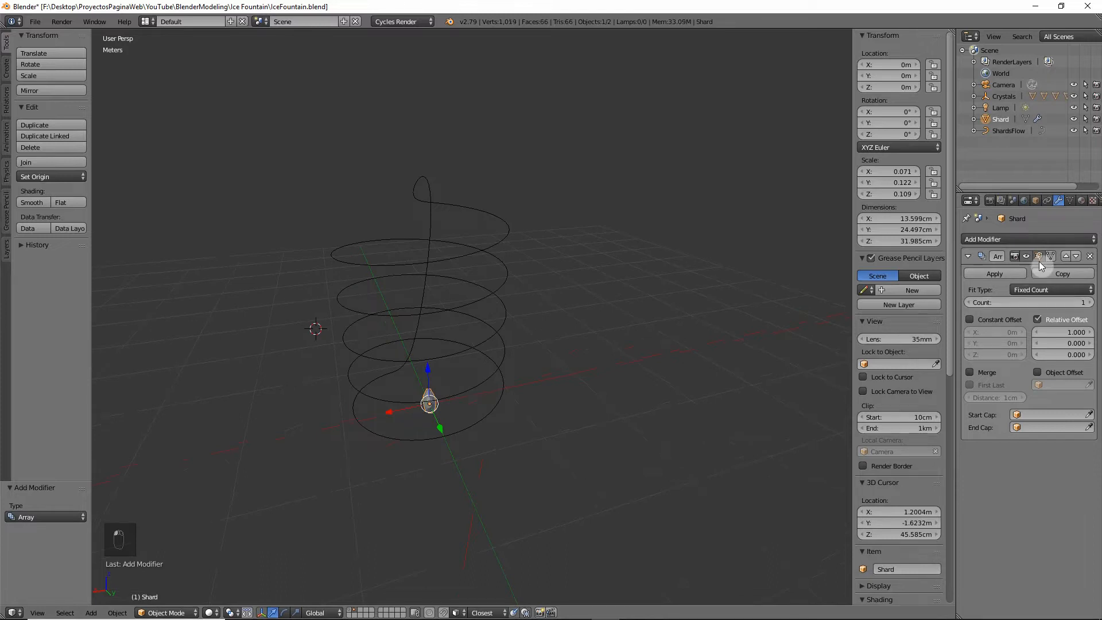
mouse_move(594, 440)
middle_mouse_down()
mouse_move(489, 453)
mouse_move(590, 445)
middle_mouse_up()
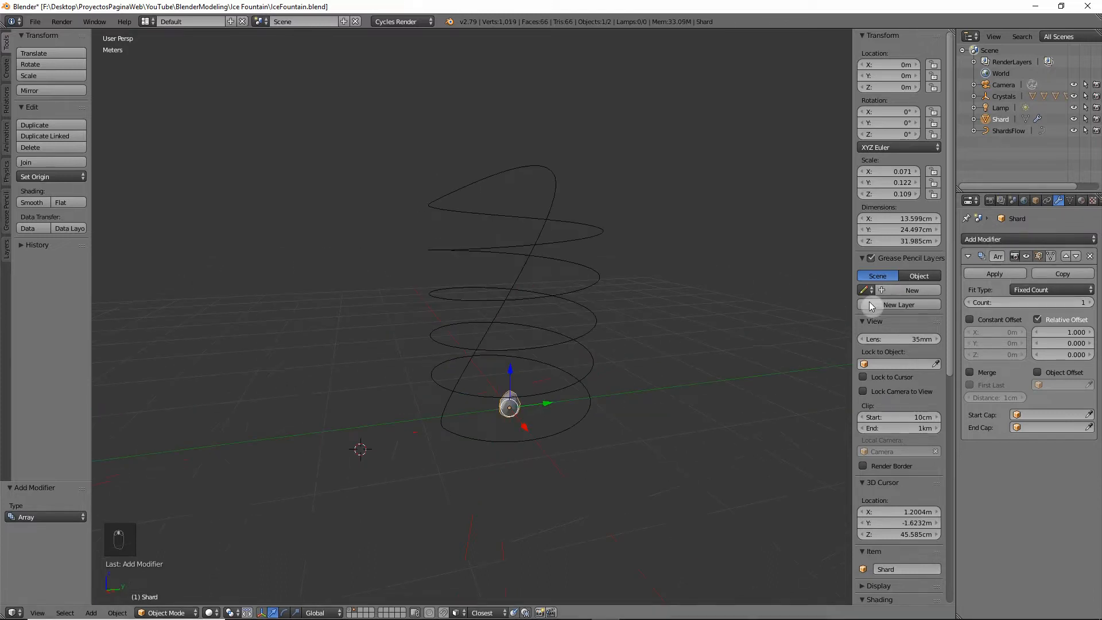
middle_click_drag(746, 321, 788, 328)
left_click(1046, 290)
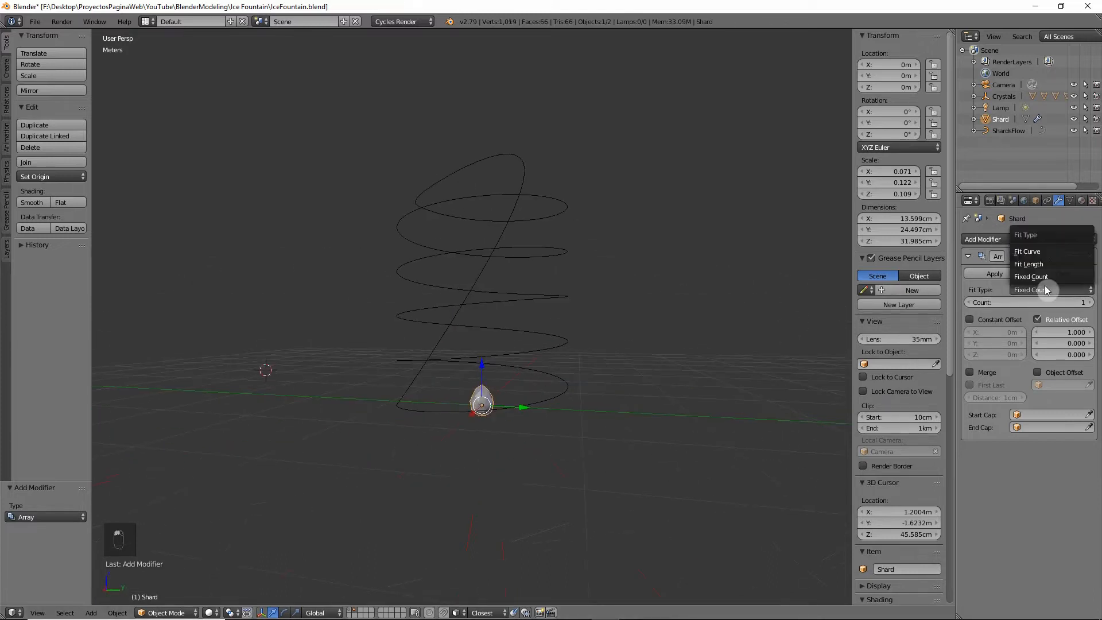
left_click(1043, 250)
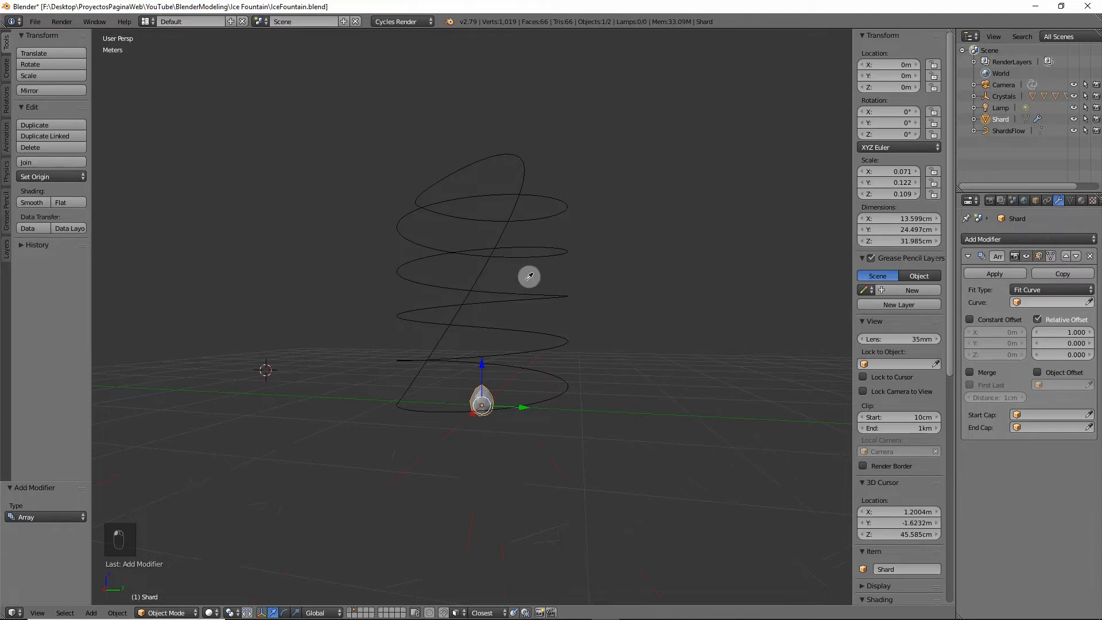
left_click(489, 256)
Step: Set the Array modifier's relative X offset to 1
middle_click_drag(447, 395, 343, 516)
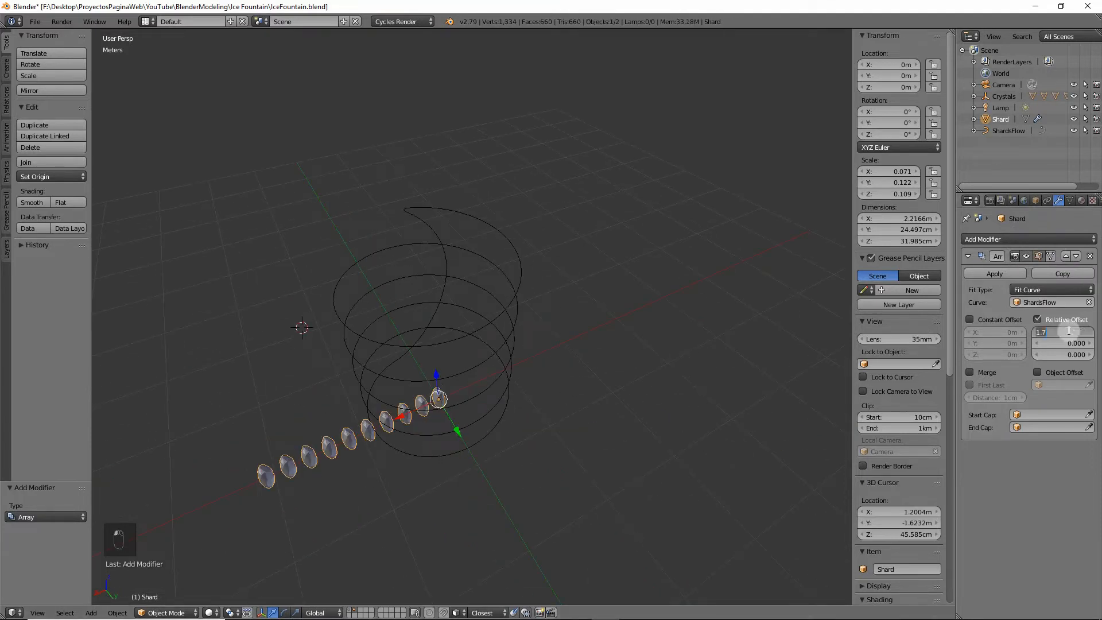
type("1")
key("Return")
middle_click_drag(322, 427, 318, 522)
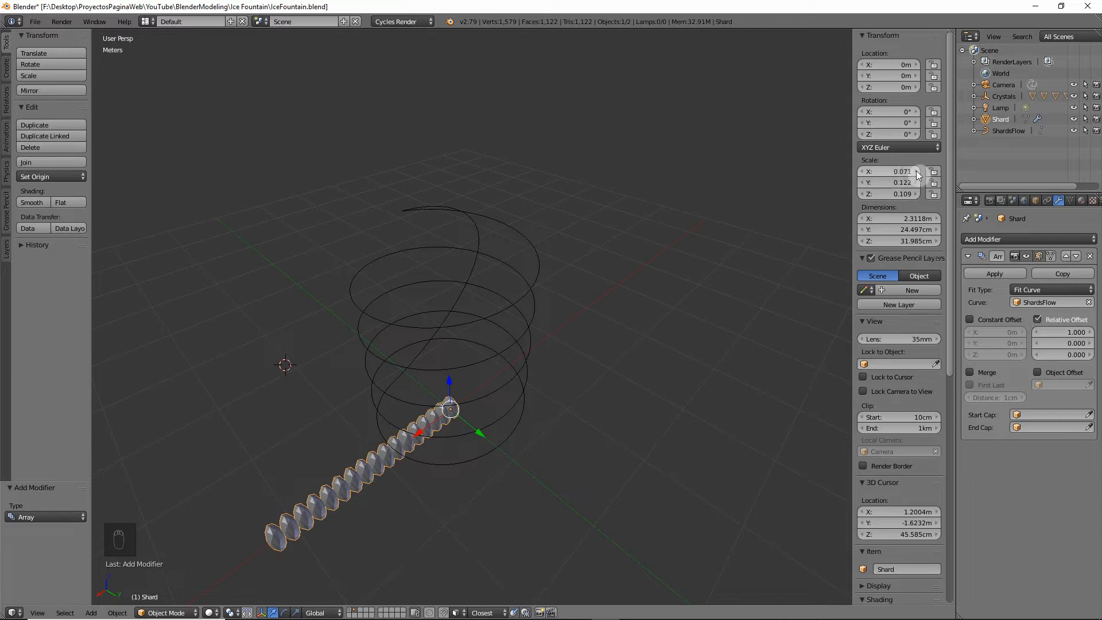
Step: Apply the rotation and scale of the Shard object
key("ctrl+a")
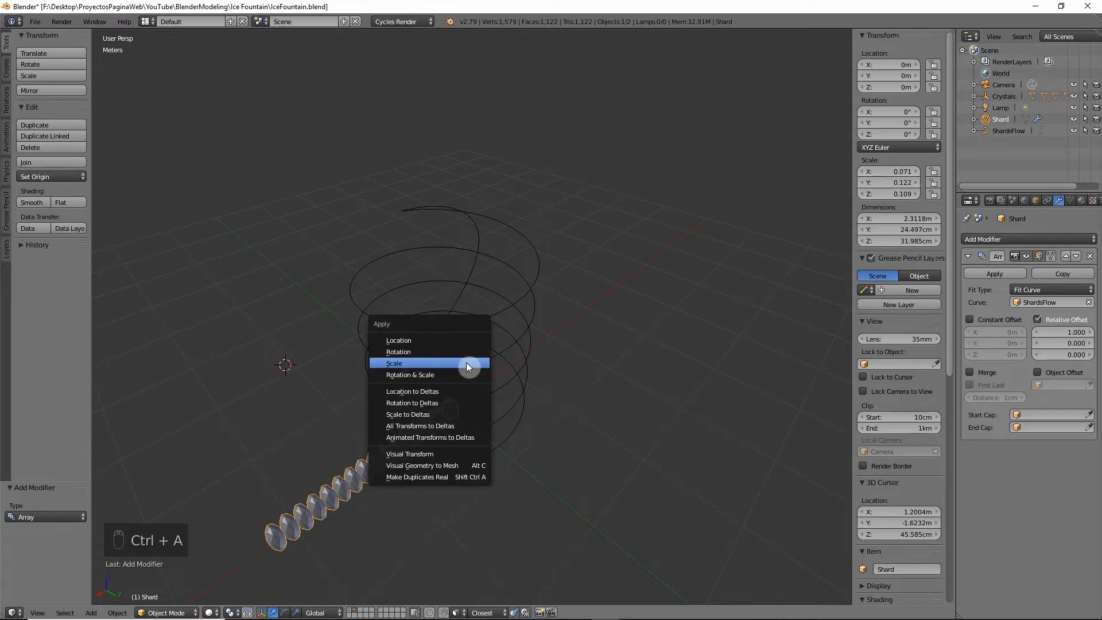
left_click(442, 375)
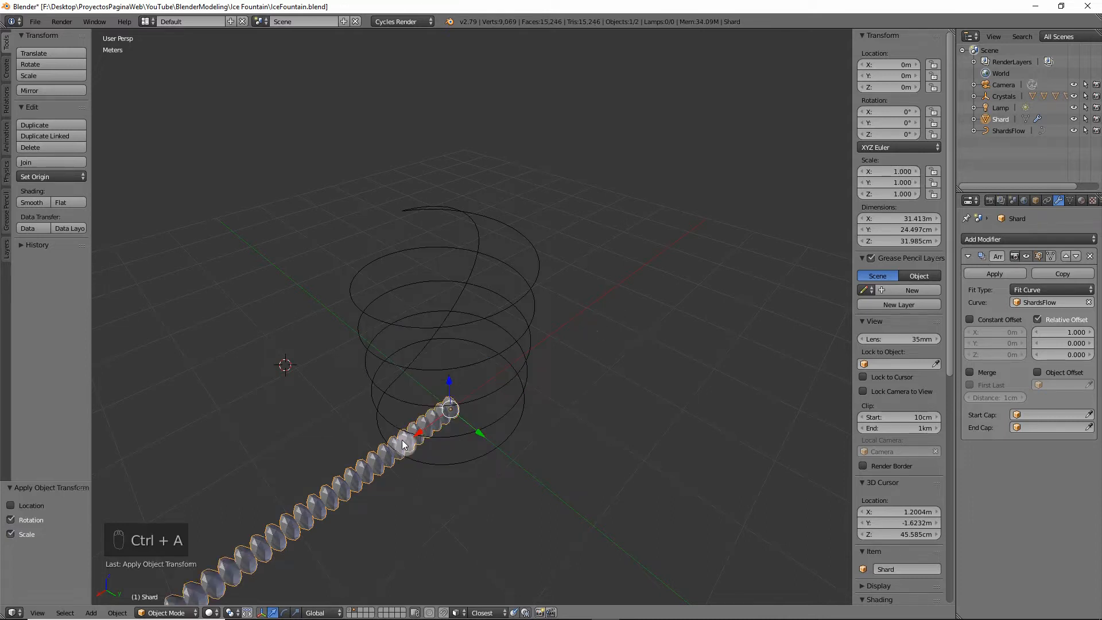
scroll(442, 374, "down", 3)
middle_click_drag(442, 374, 308, 408)
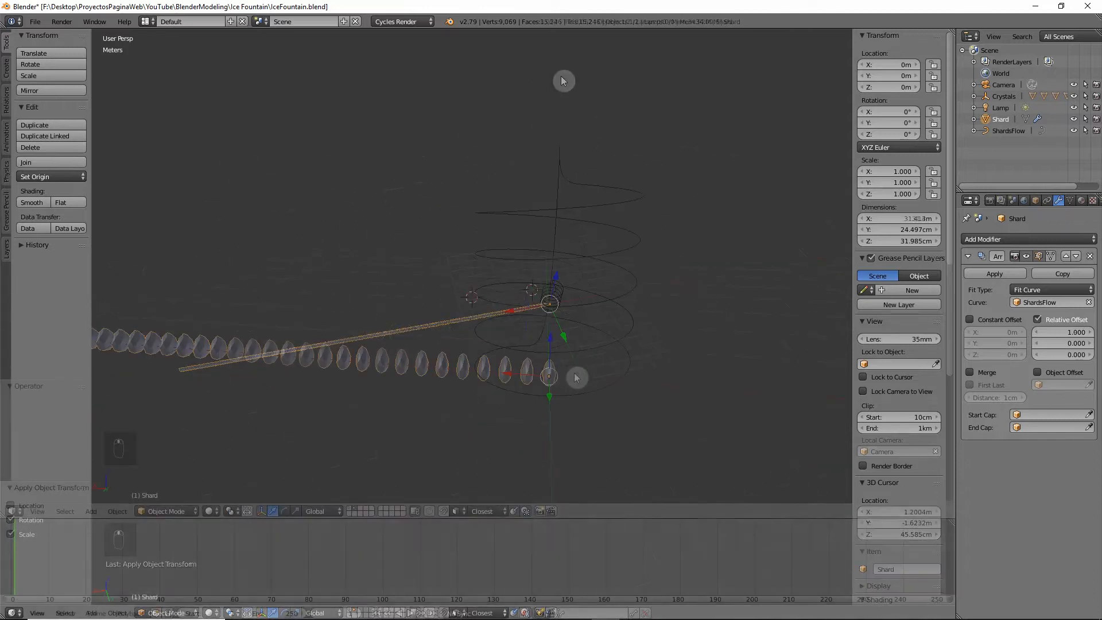
middle_click_drag(573, 377, 546, 316)
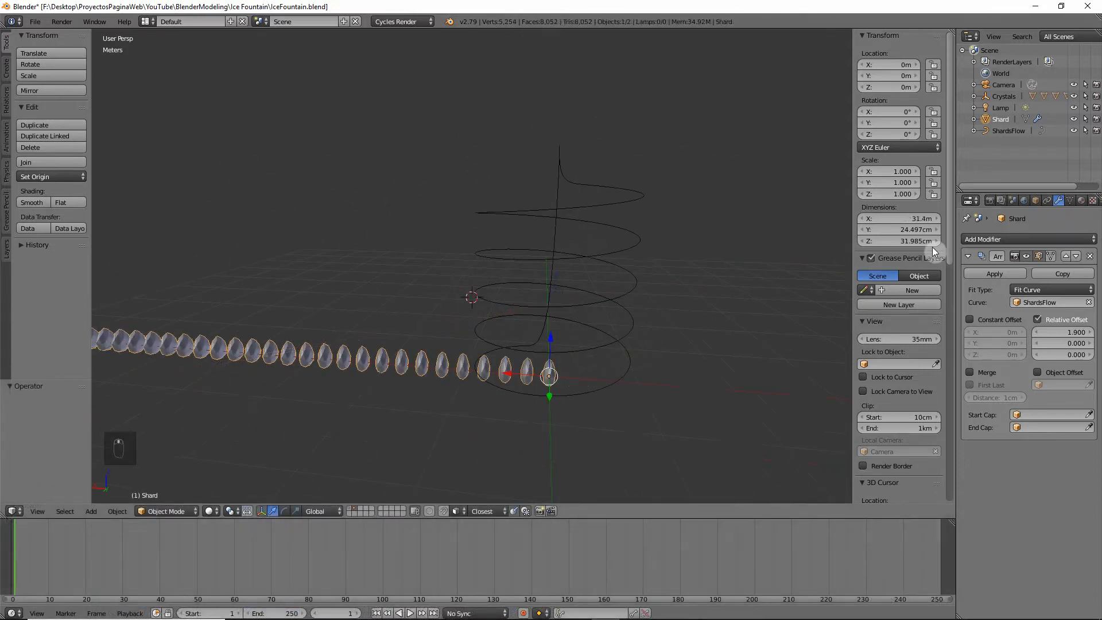
Step: Add a Curve modifier to the Shard with ShardsFlow as its deforming object
left_click(1030, 239)
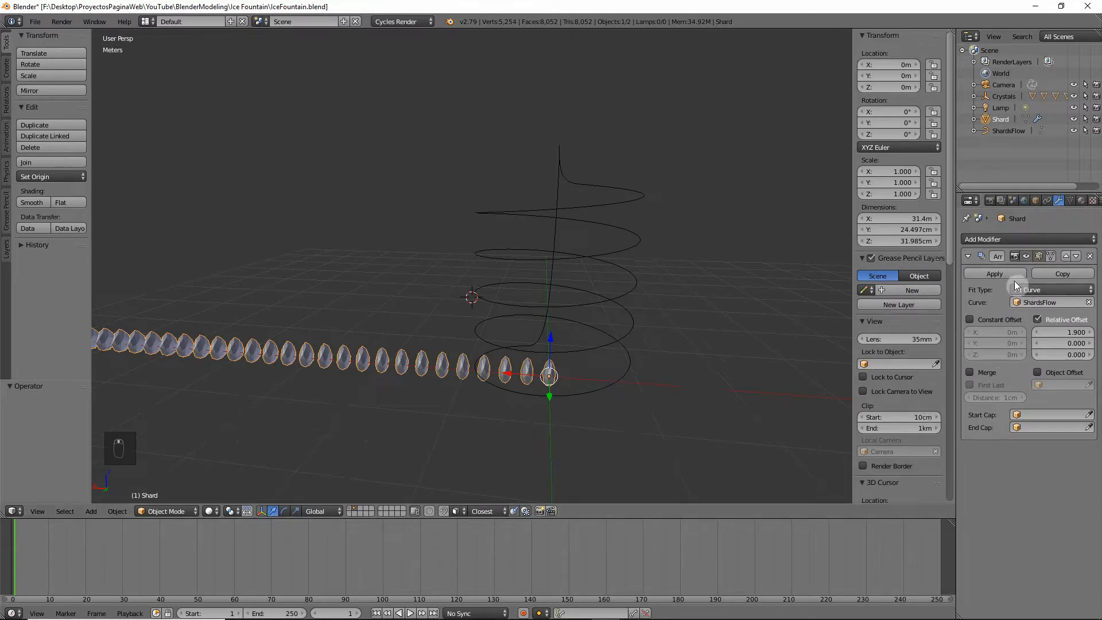
left_click(988, 240)
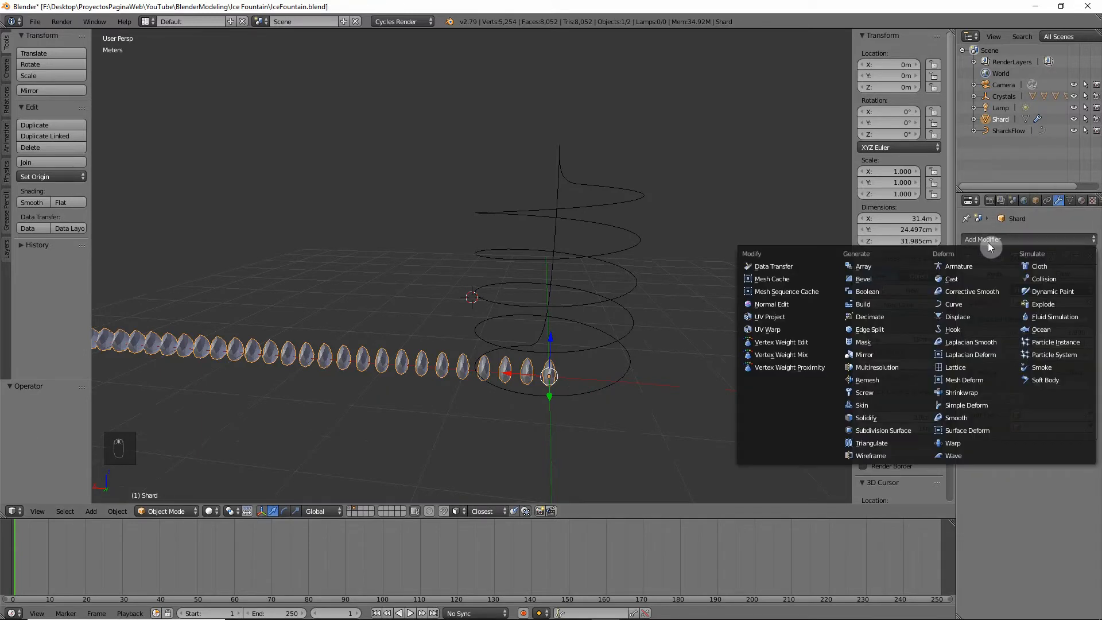
left_click(969, 303)
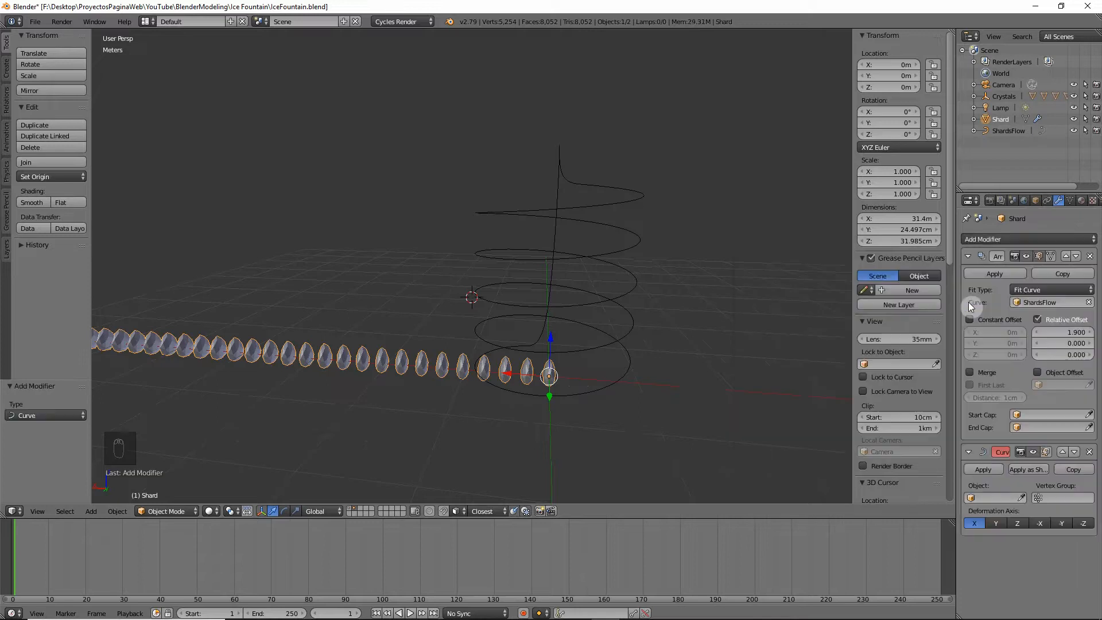
left_click(1023, 499)
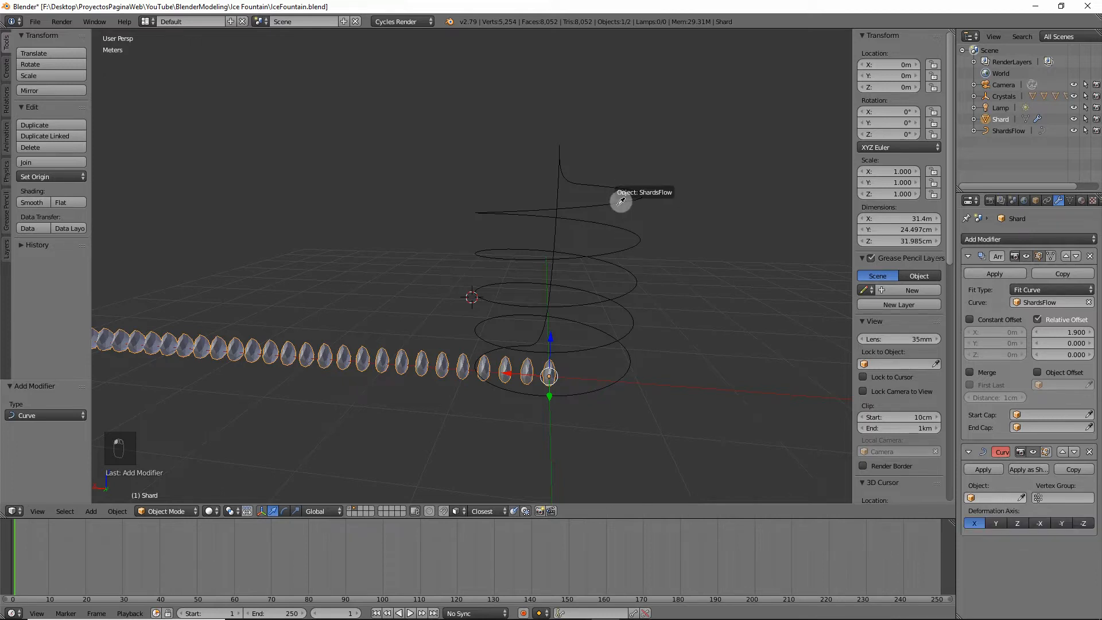
left_click(618, 199)
middle_click_drag(568, 329, 580, 342)
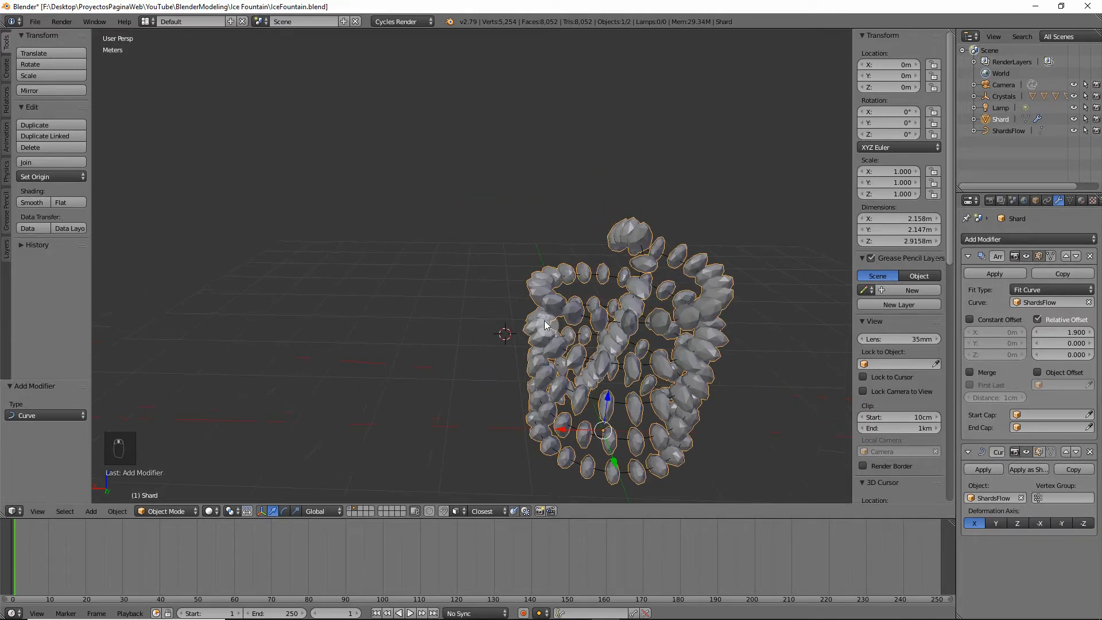
Step: Examine the size and spacing of the shards along the spiral from several angles
key("shift+f")
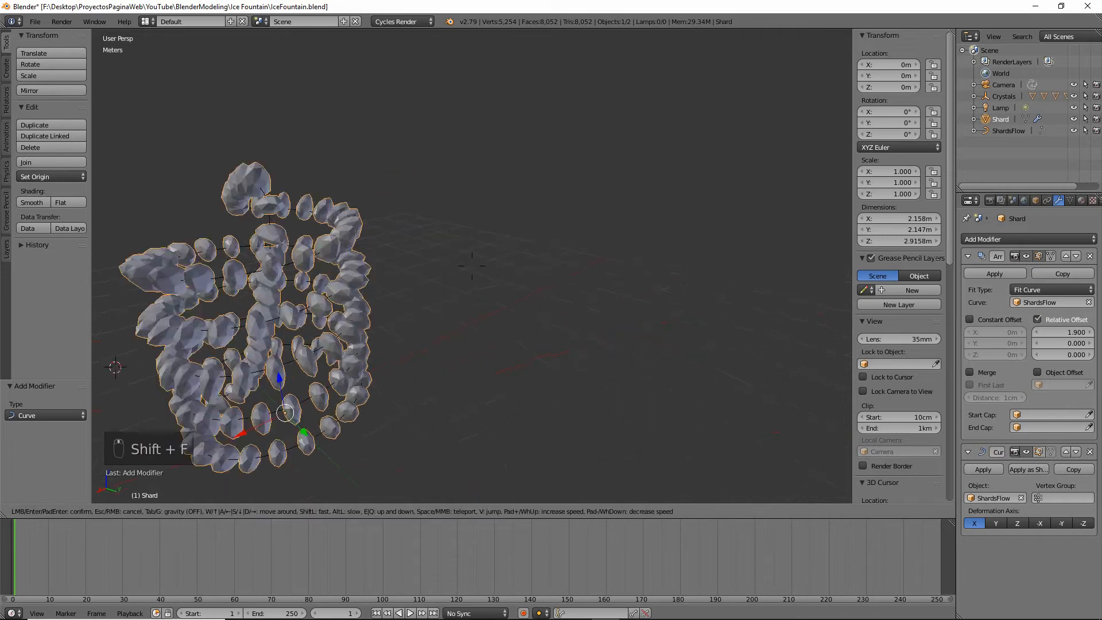
left_click(472, 266)
middle_click_drag(472, 265, 526, 267)
scroll(495, 312, "up", 3)
scroll(495, 312, "down", 3)
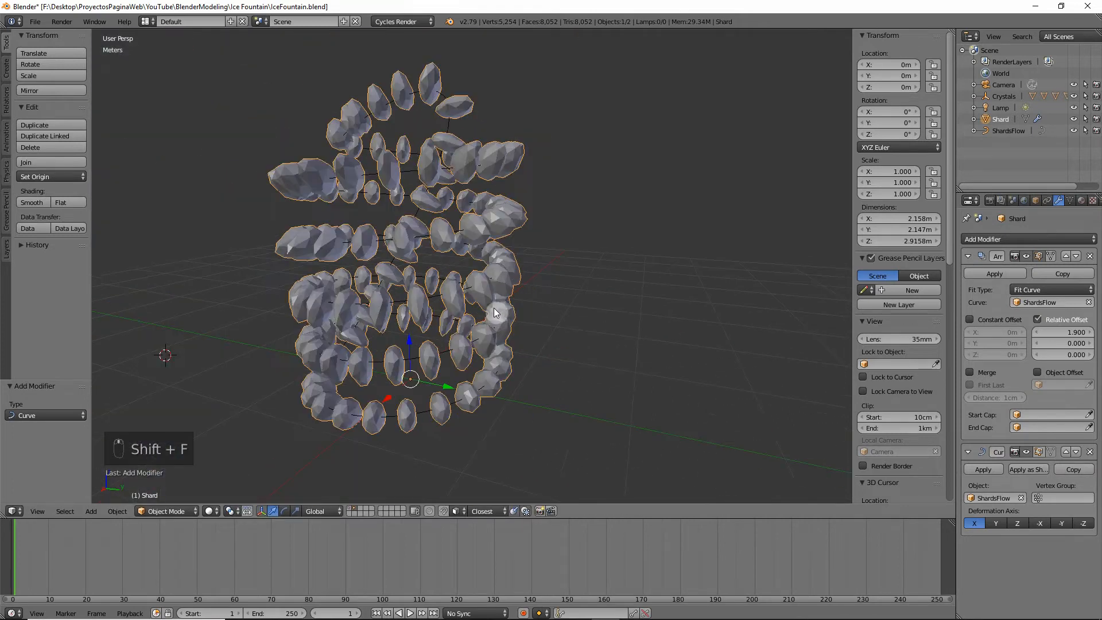
mouse_move(495, 312)
middle_mouse_down()
mouse_move(515, 332)
mouse_move(517, 309)
mouse_move(508, 320)
mouse_move(497, 304)
middle_mouse_up()
scroll(505, 304, "up", 3)
scroll(504, 303, "down", 4)
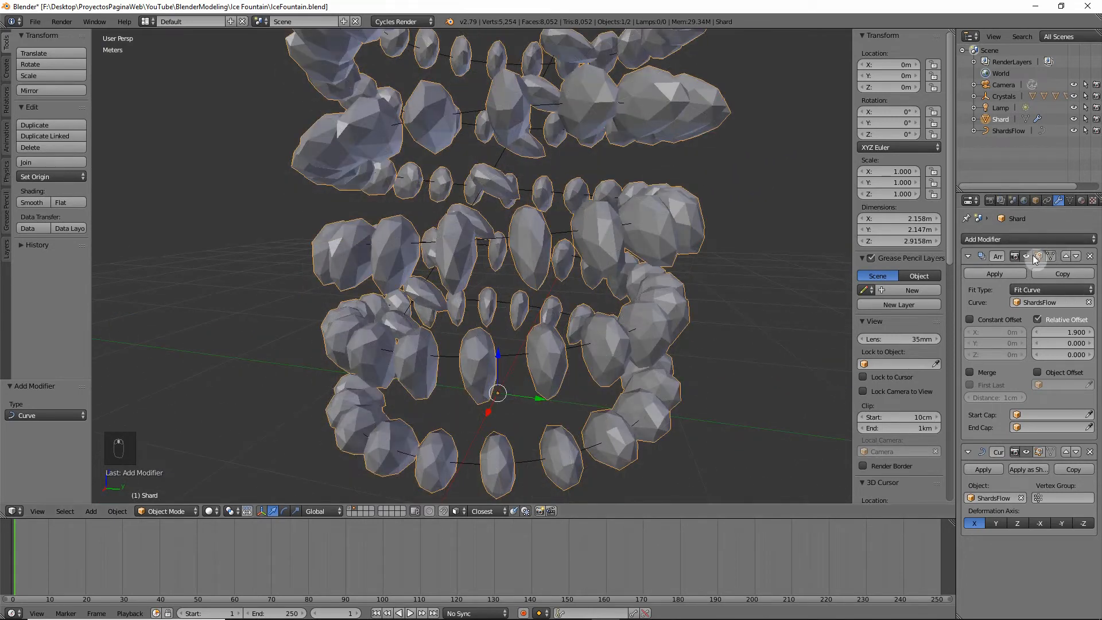
Step: Turn off the Array modifier's viewport display so only a single shard is shown
left_click(1026, 256)
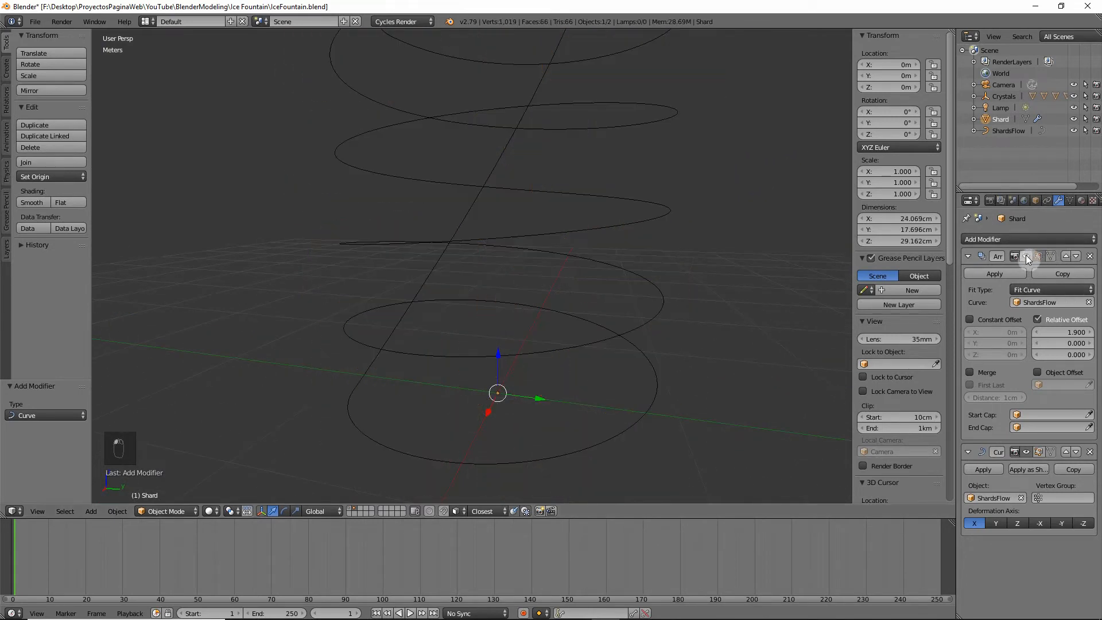
scroll(567, 339, "down", 5)
scroll(507, 304, "up", 5)
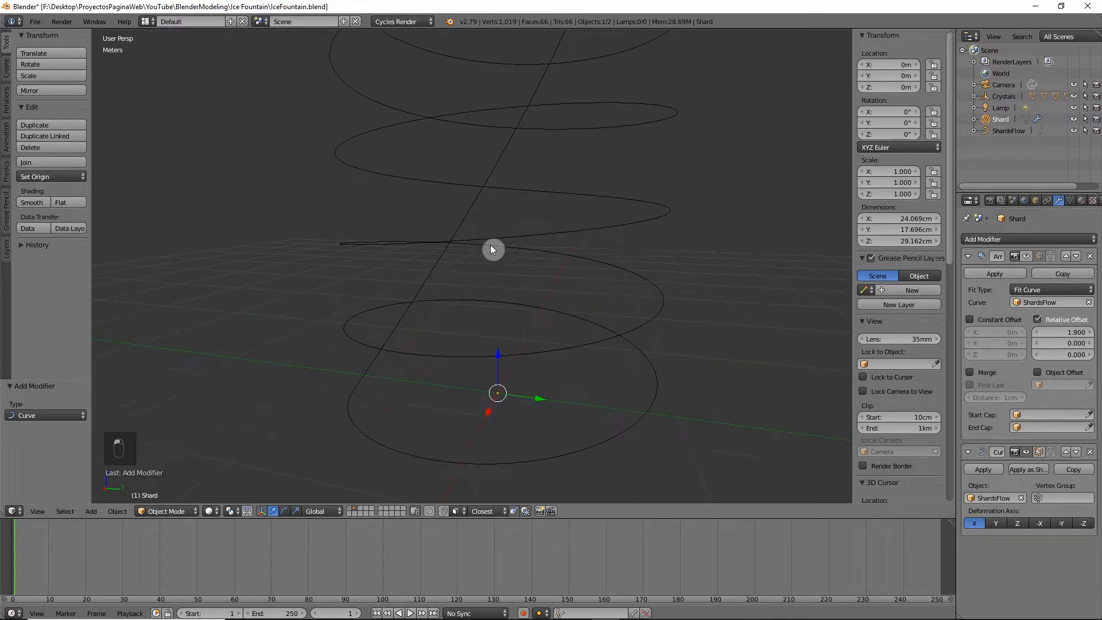
middle_click_drag(490, 246, 478, 327, "shift")
scroll(474, 337, "up", 1)
scroll(475, 333, "down", 1)
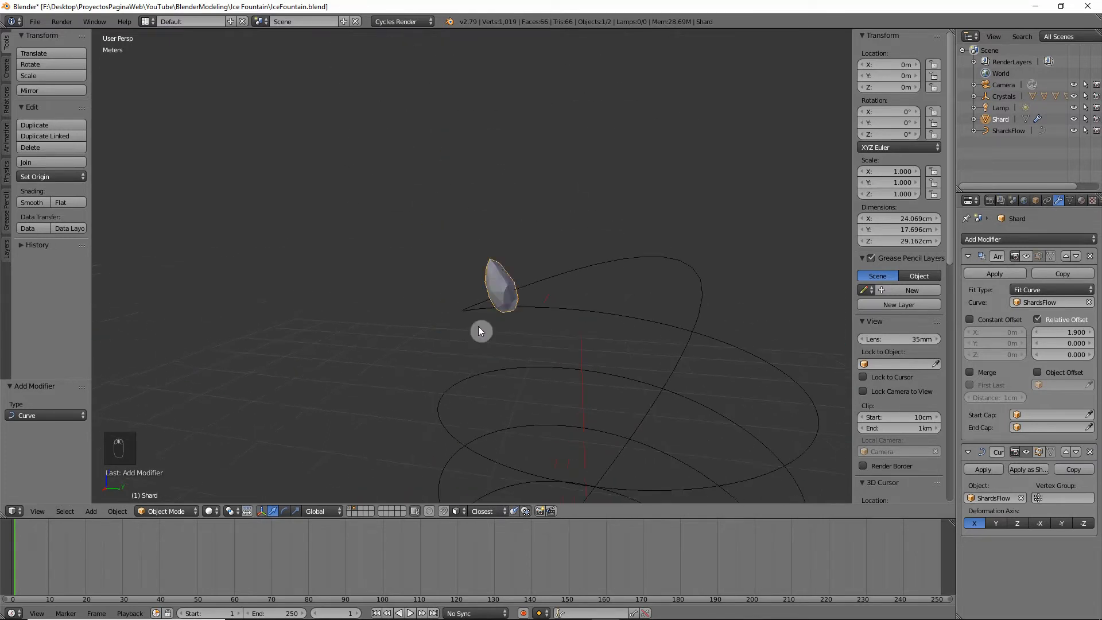
Step: Open the Shard mesh in Edit Mode and frame it in front orthographic view
right_click(500, 276)
key("Tab")
scroll(498, 285, "down", 8)
middle_click_drag(537, 375, 492, 266, "shift")
scroll(516, 304, "up", 3)
scroll(493, 254, "down", 2)
scroll(486, 267, "up", 2)
scroll(894, 239, "down", 4)
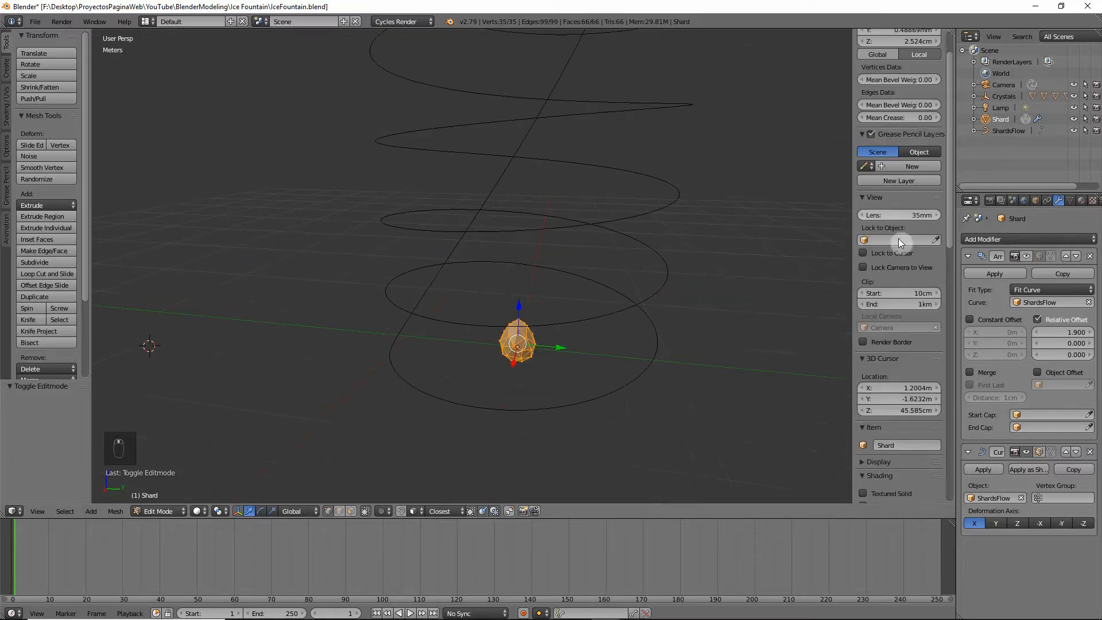
right_click(898, 246)
scroll(519, 363, "up", 3)
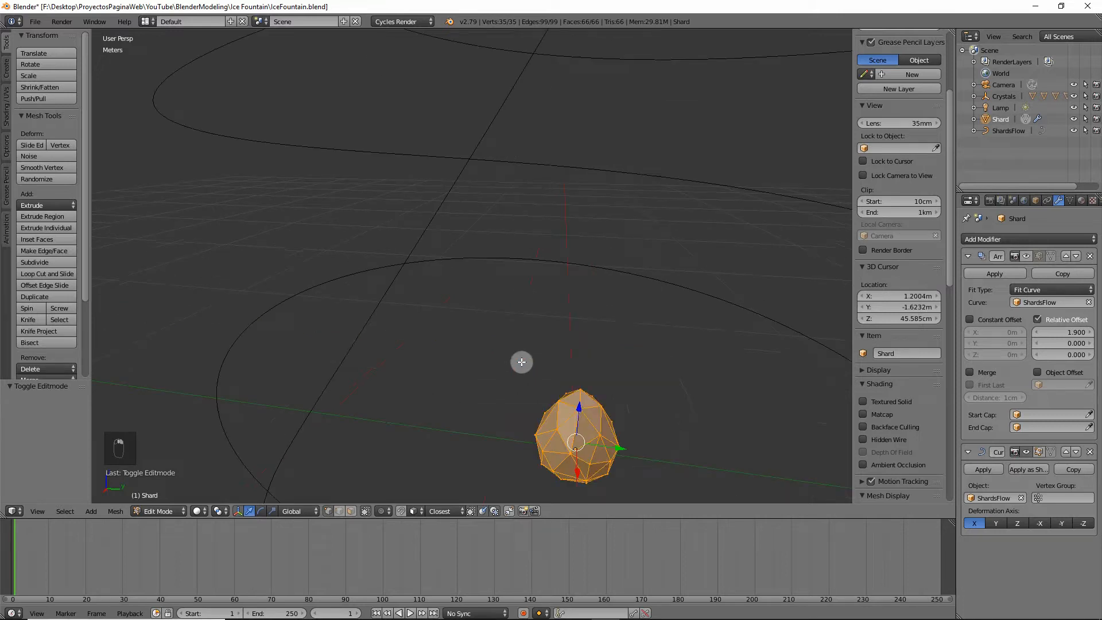
scroll(523, 362, "down", 3)
key("KP_5")
key("KP_1")
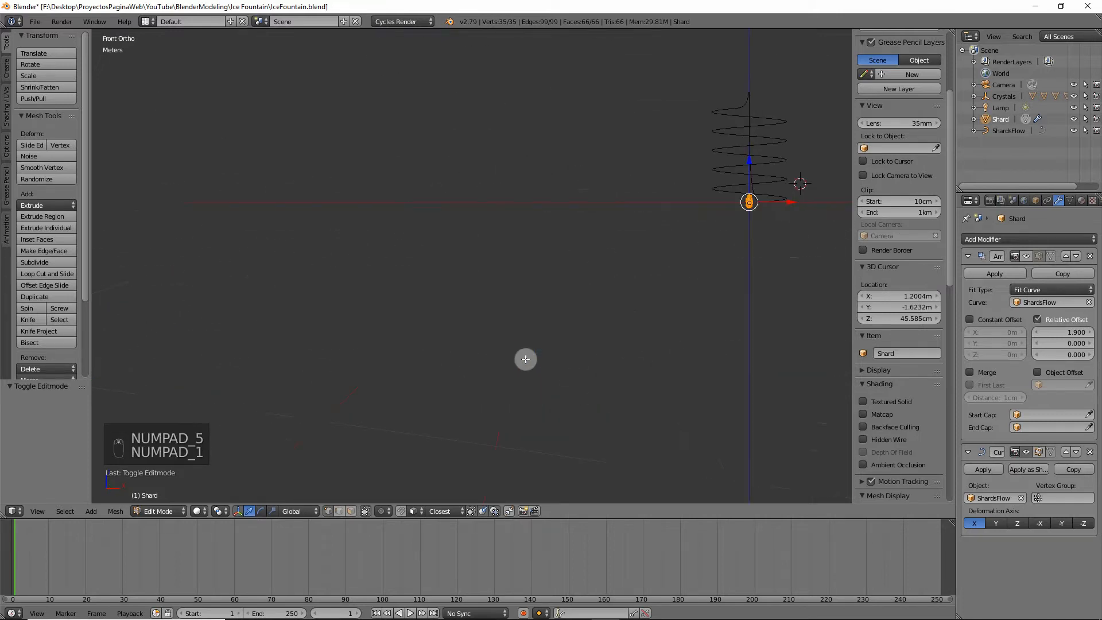
key("KP_Decimal")
scroll(517, 344, "down", 7)
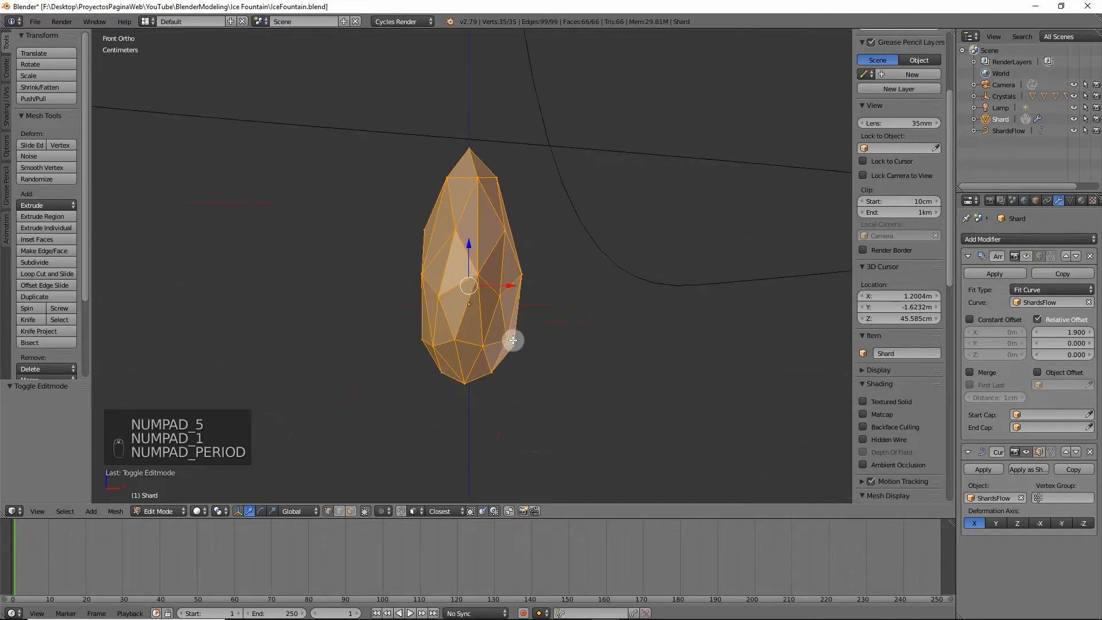
Step: Scale the whole Shard mesh down to about 0.42 and return to Object Mode in perspective view
key("s")
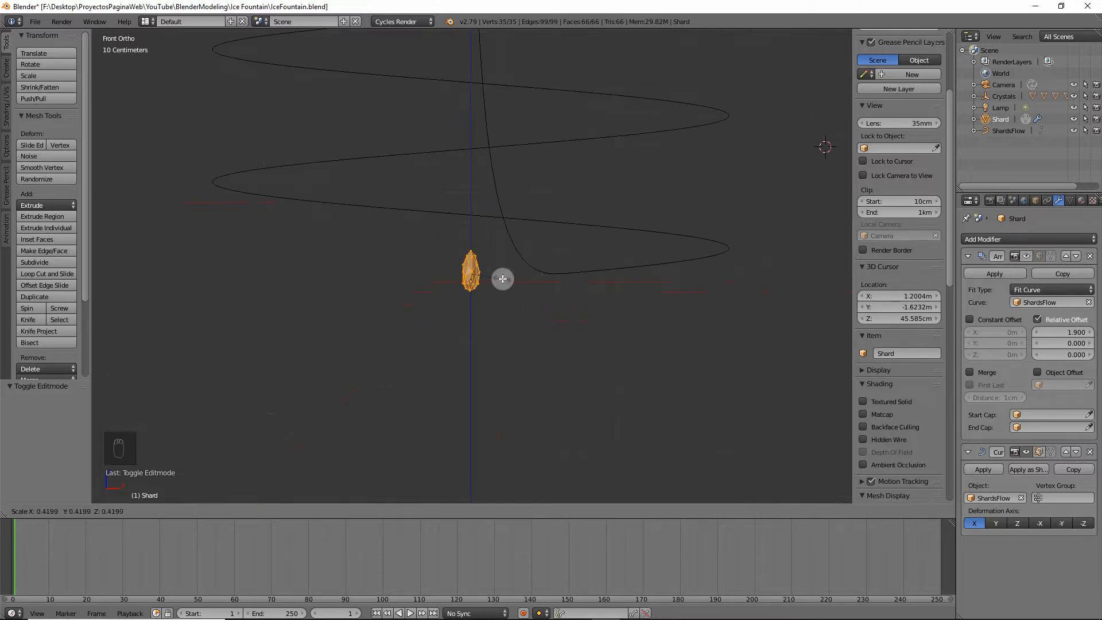
left_click(503, 279)
key("KP_5")
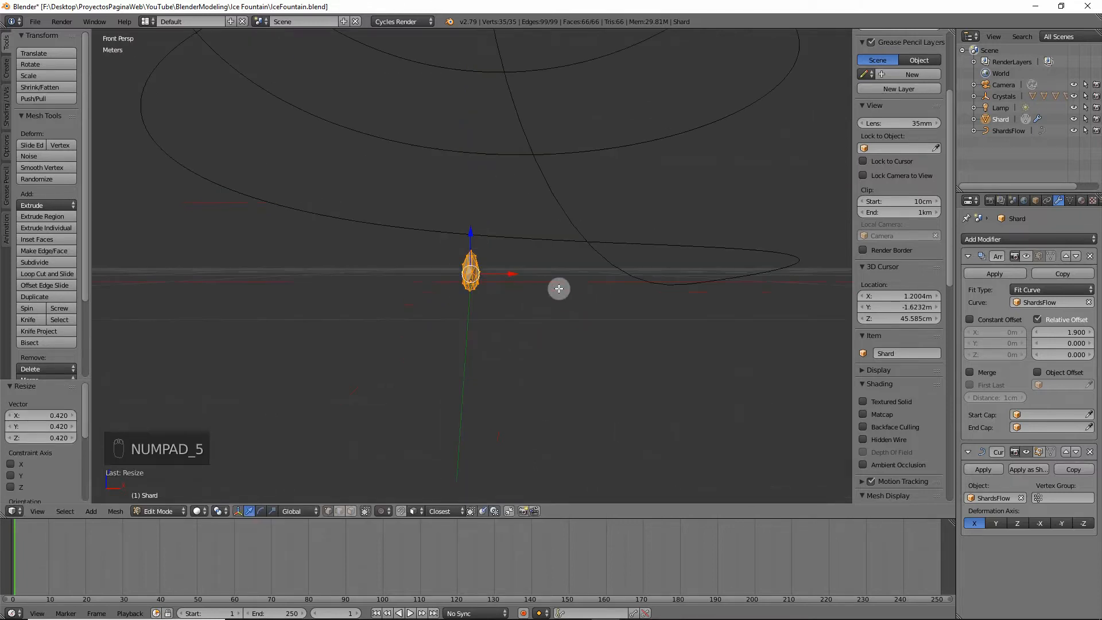
key("Tab")
key("KP_1")
middle_click_drag(559, 289, 442, 244)
key("KP_Decimal")
scroll(525, 241, "down", 3)
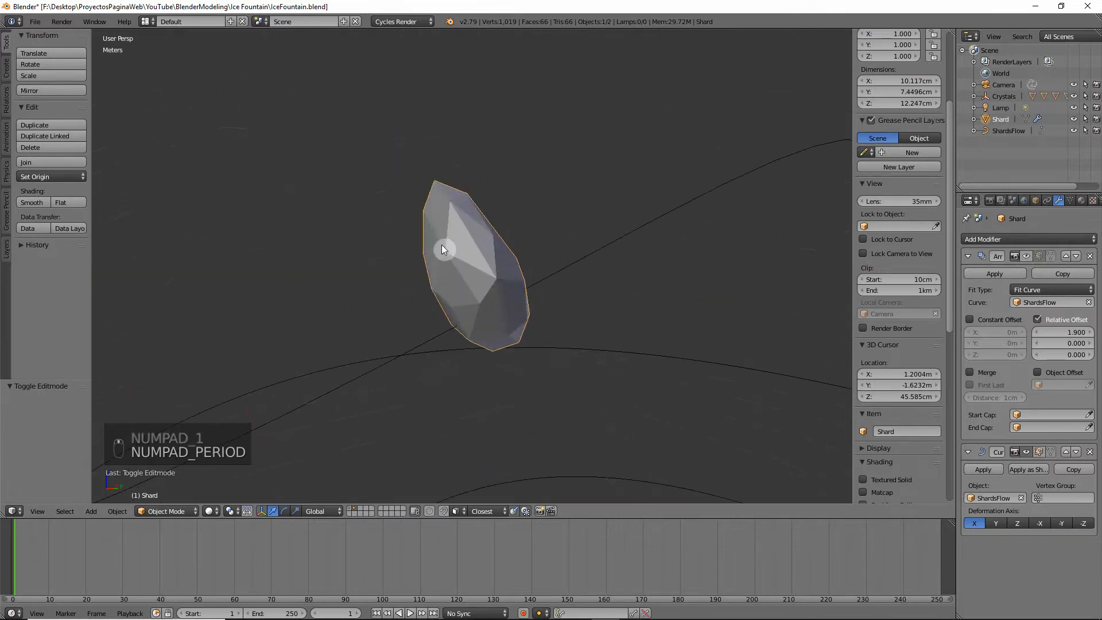
scroll(453, 253, "down", 7)
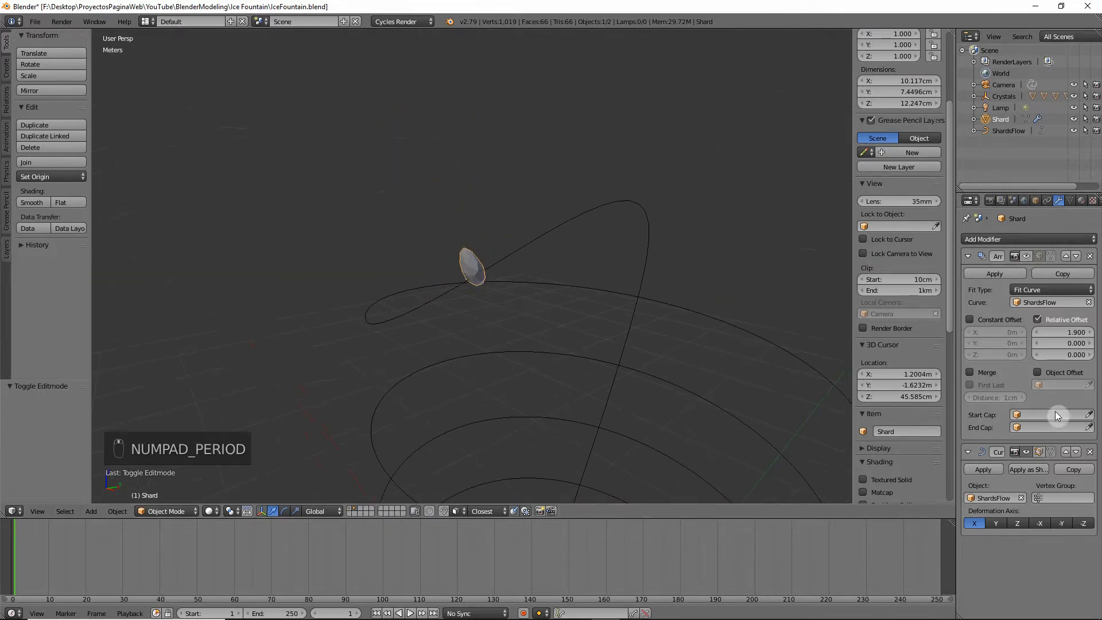
Step: Turn the Array modifier's viewport display back on and inspect the smaller shards along the spiral
left_click(1027, 256)
middle_click_drag(488, 384, 504, 423)
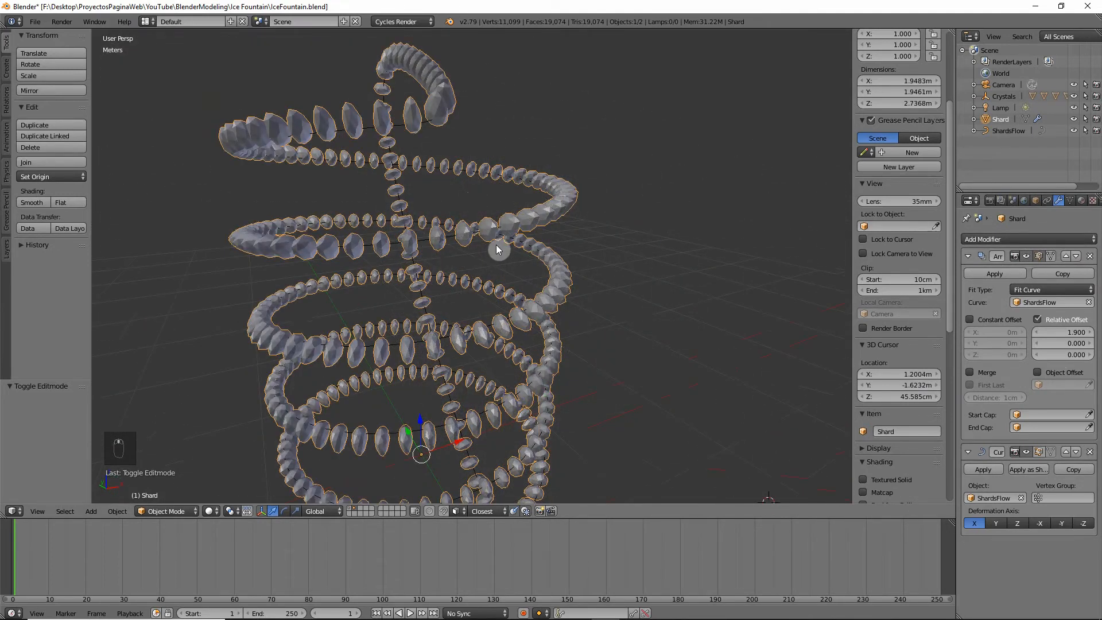
middle_click_drag(497, 245, 374, 217)
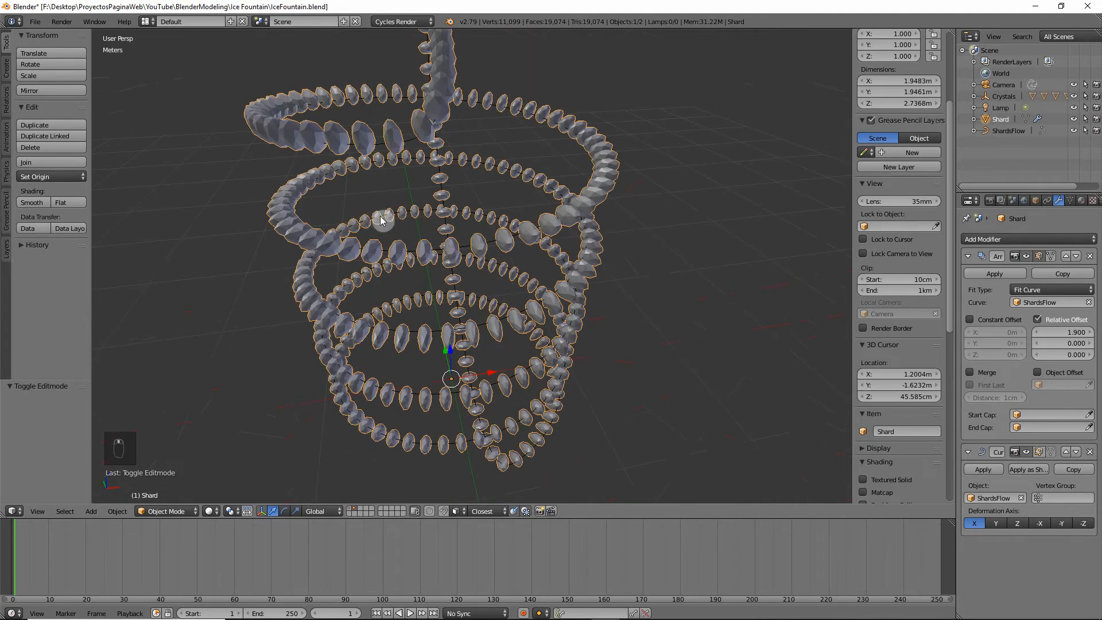
scroll(390, 263, "up", 3)
scroll(410, 281, "down", 5)
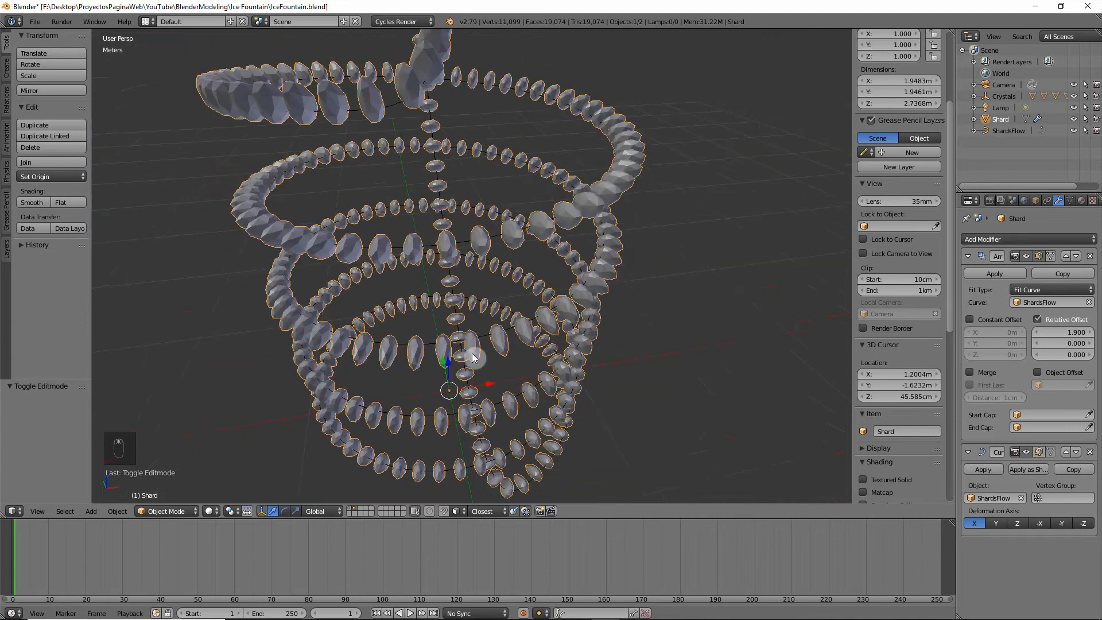
middle_click_drag(426, 241, 435, 298)
key("KP_Decimal")
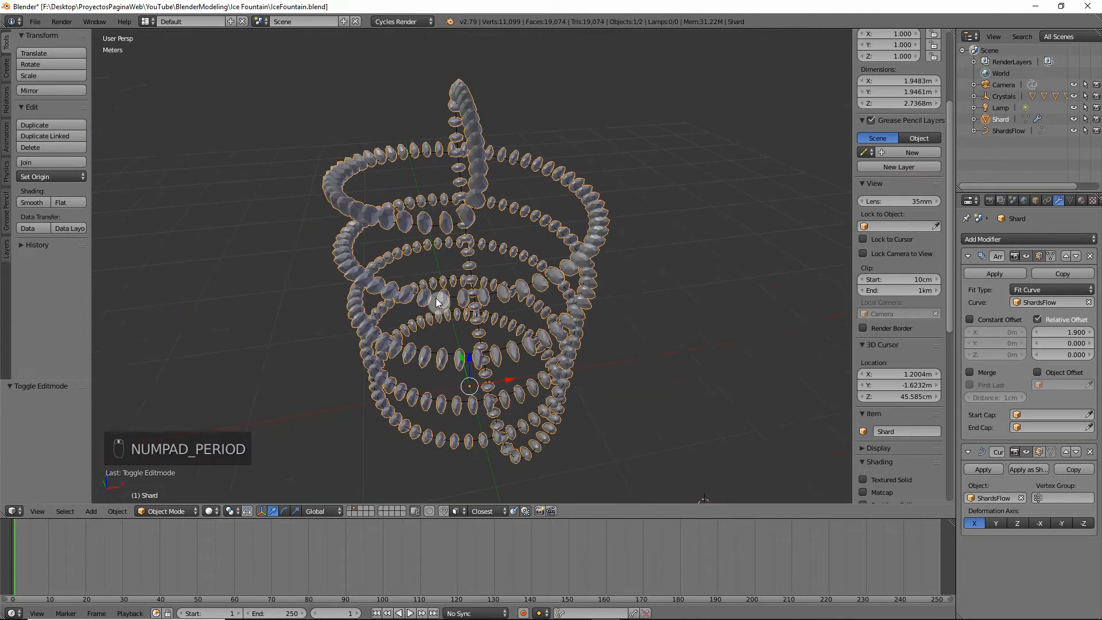
Step: Hide the Shard's Array modifier result in the viewport and open its single base mesh for editing in front orthographic view
left_click(1026, 258)
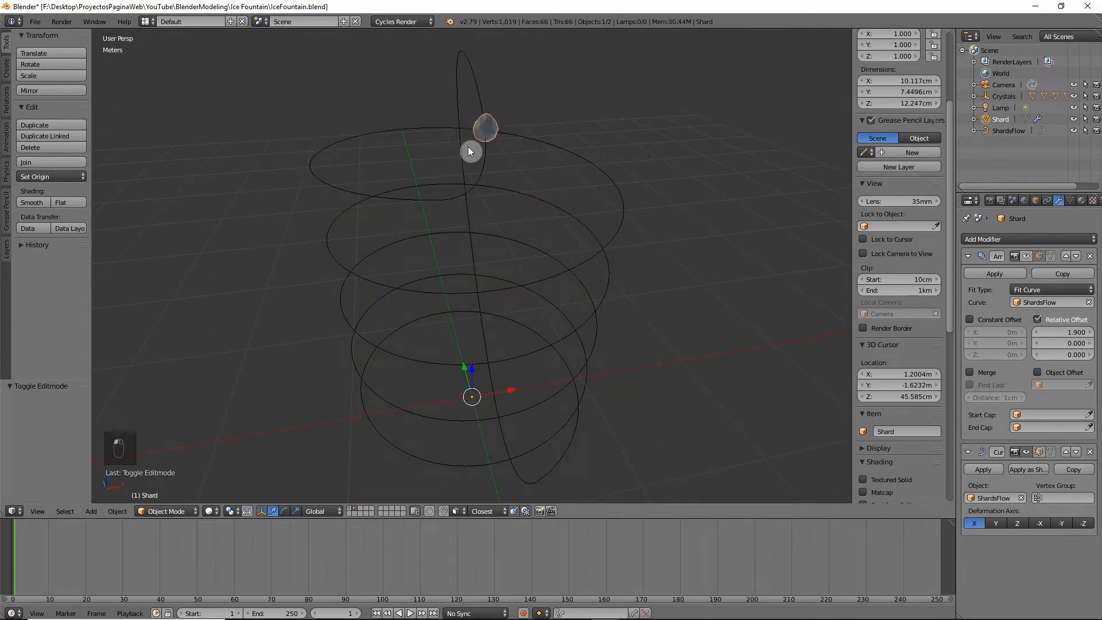
key("Tab")
key("KP_5")
key("KP_1")
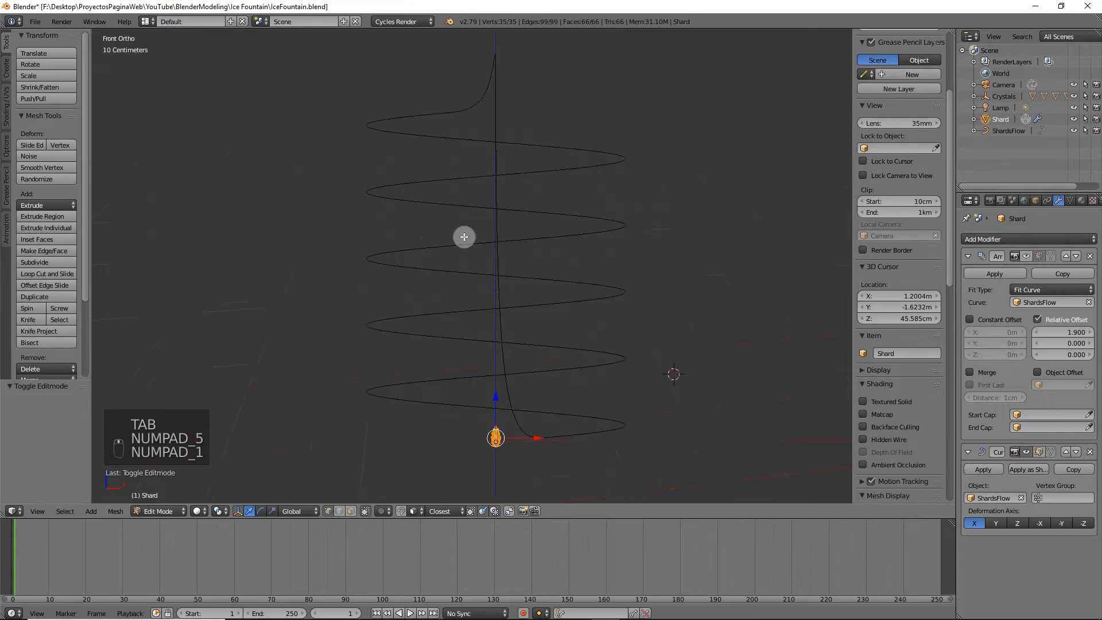
key("KP_Decimal")
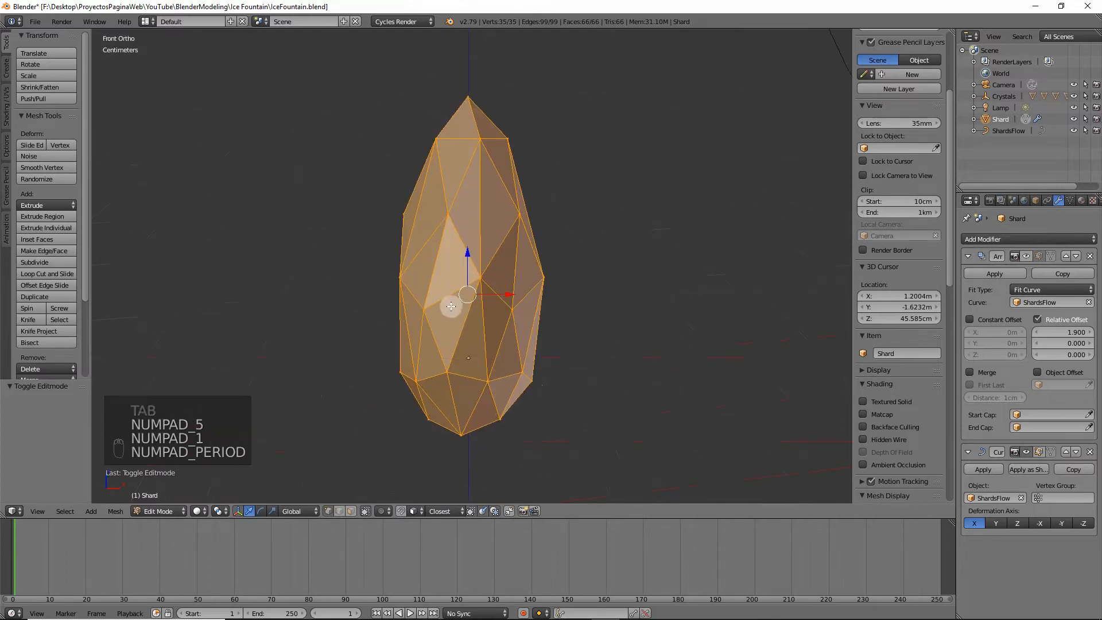
Step: Rotate the whole shard mesh 90° about the global Z axis and 90° about the global Y axis
scroll(451, 306, "down", 5)
key("r")
key("r")
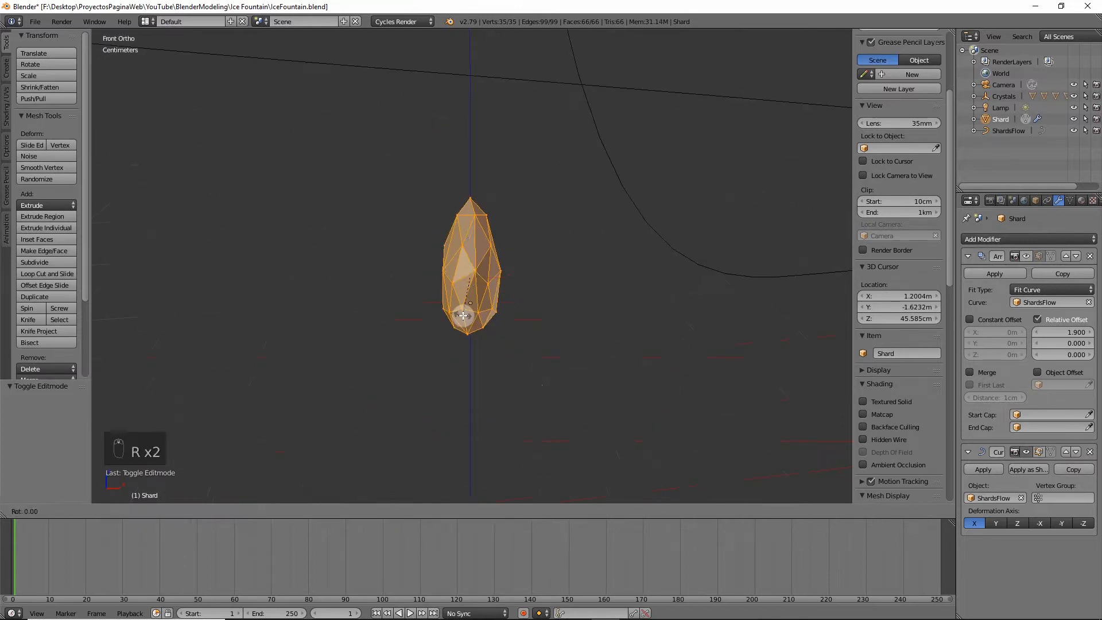
type("z90")
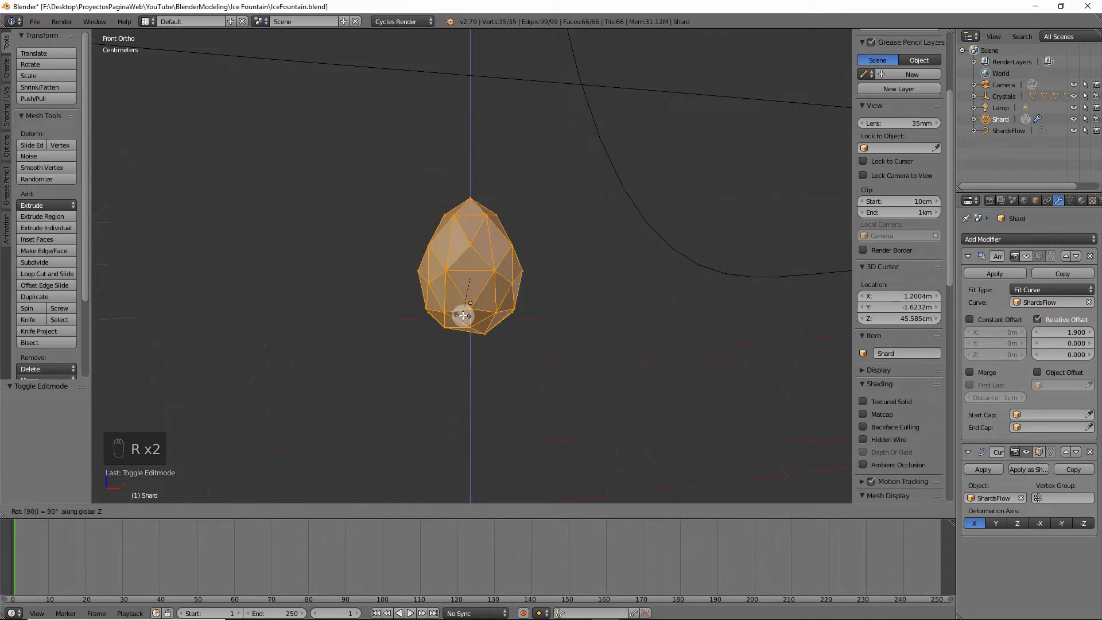
key("Return")
type("r")
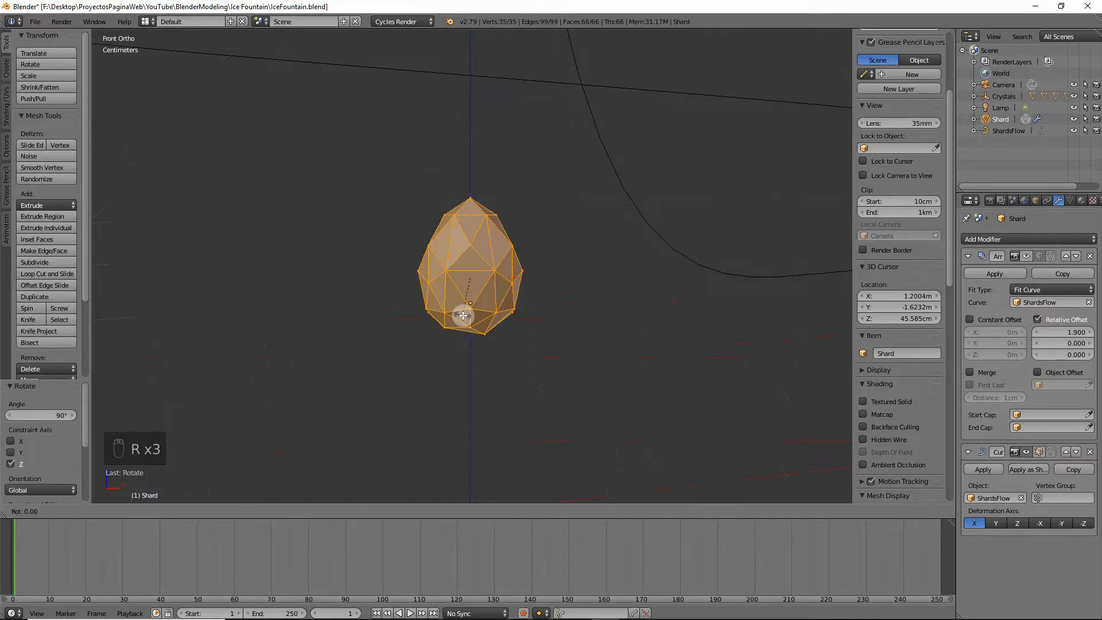
type("y90")
key("Return")
key("Tab")
key("KP_Decimal")
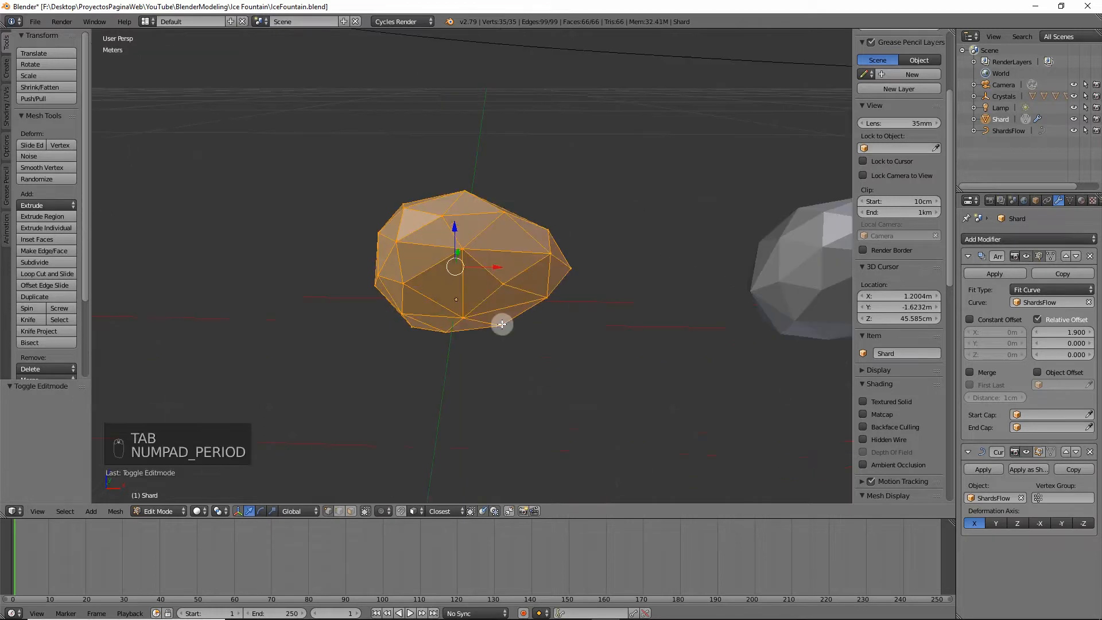
Step: Rotate the shard mesh 180° about the global Z axis and return to object mode with the whole spiral framed
key("r")
key("r")
type("z")
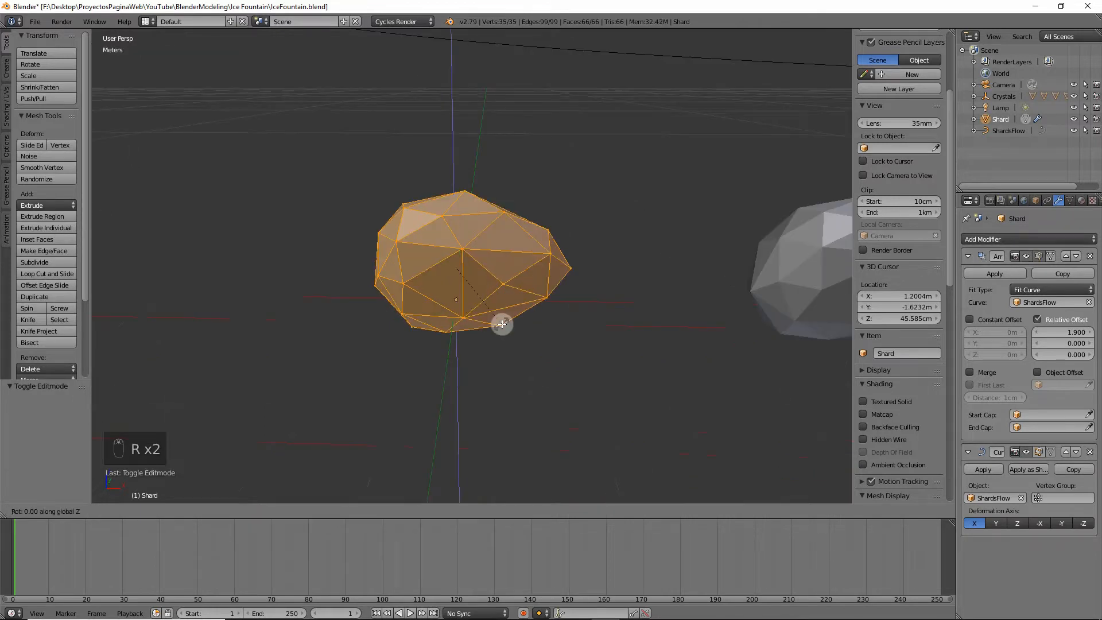
type("180")
key("Return")
key("Tab")
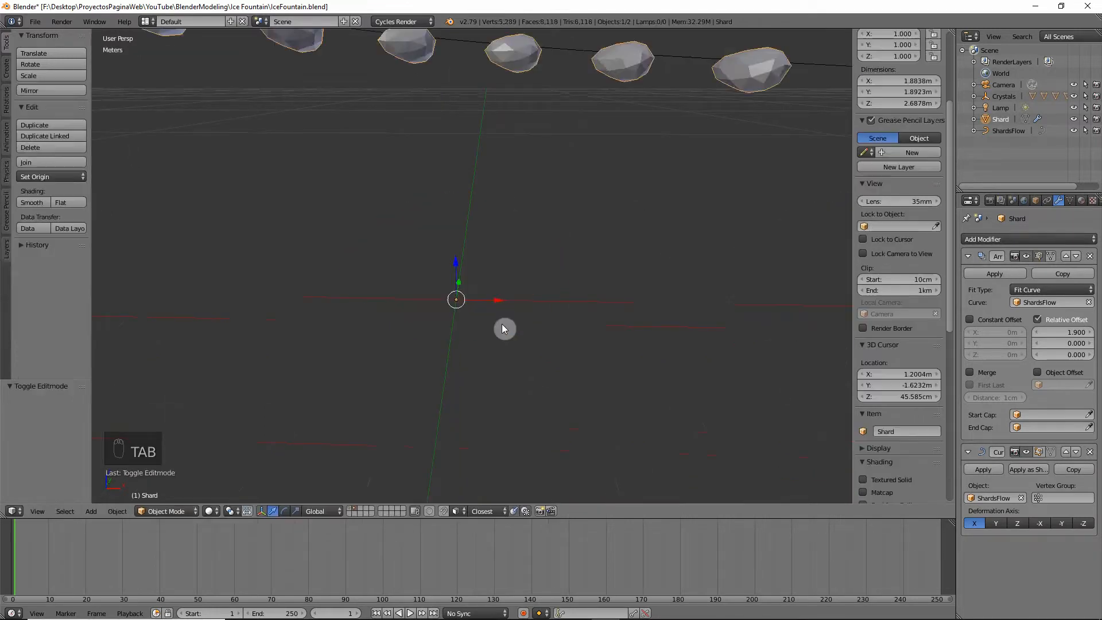
key("KP_0")
key("KP_Decimal")
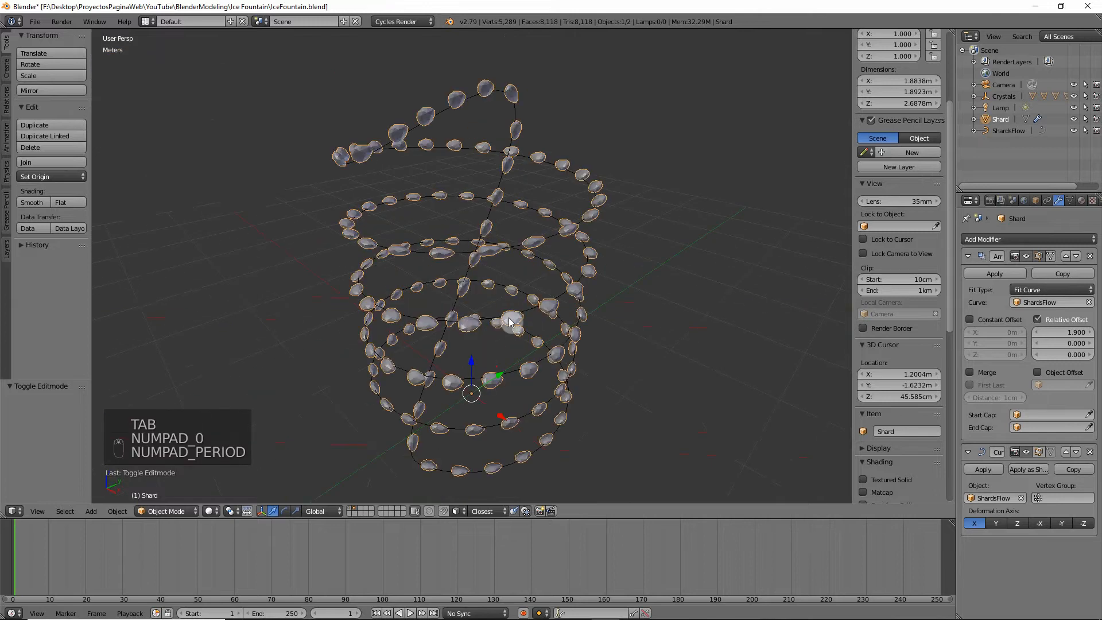
Step: Set the relative X offset of the Shard's Array modifier to 1.7
middle_click_drag(500, 326, 510, 313)
middle_click_drag(389, 246, 366, 262)
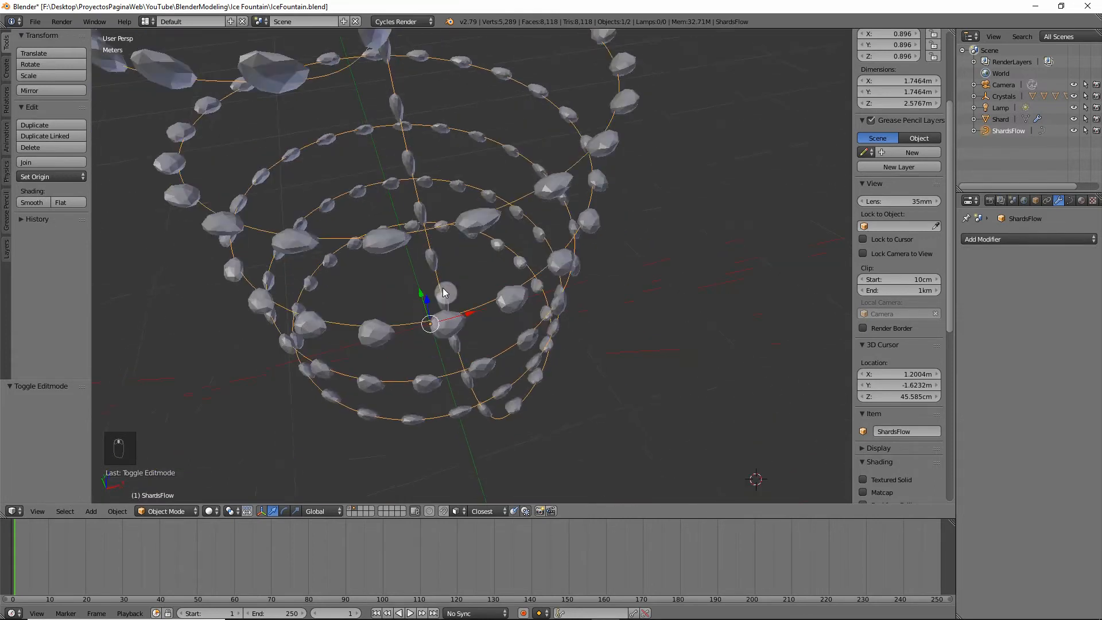
scroll(443, 289, "down", 3)
middle_click_drag(442, 290, 475, 254)
middle_click_drag(565, 246, 549, 244)
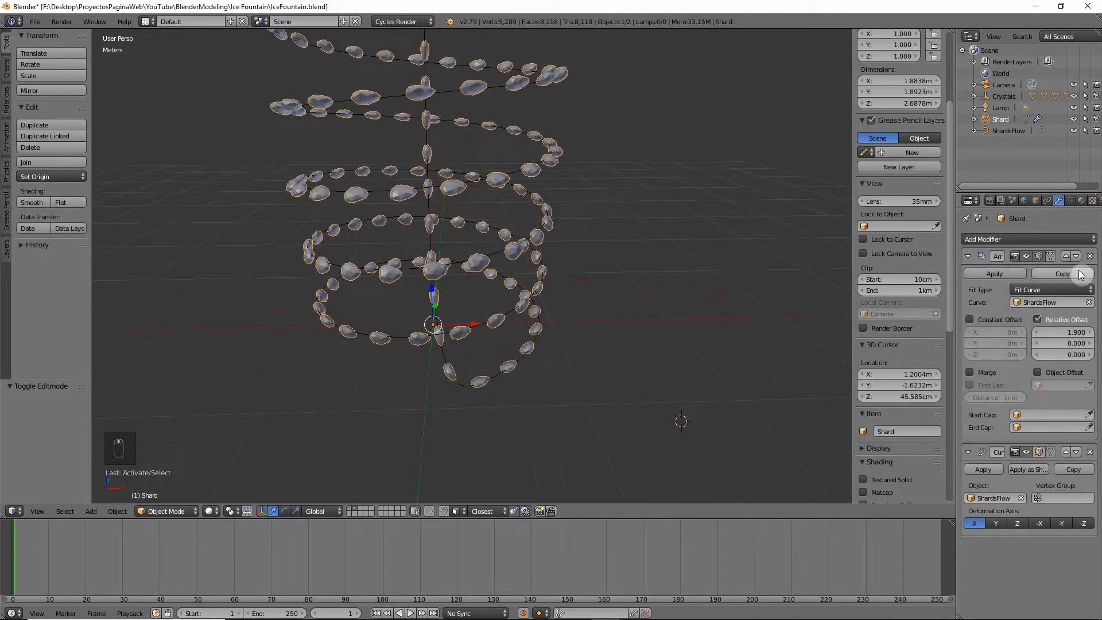
left_click(1037, 334)
left_click(1037, 334)
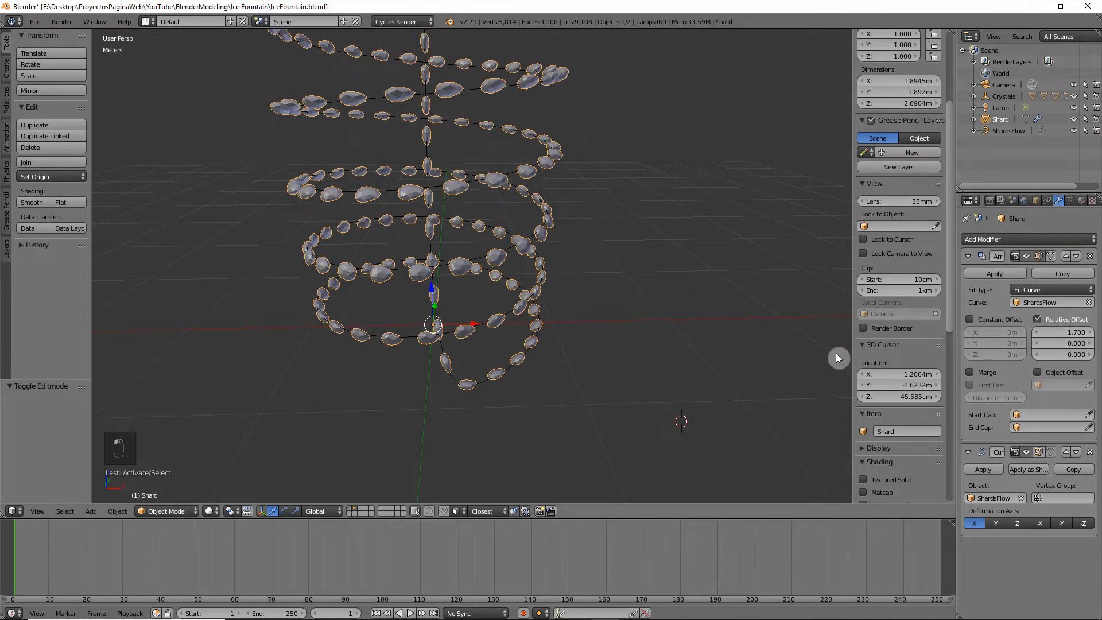
scroll(521, 252, "down", 2)
mouse_move(521, 254)
middle_mouse_down()
mouse_move(505, 271)
mouse_move(509, 283)
mouse_move(518, 274)
middle_mouse_up()
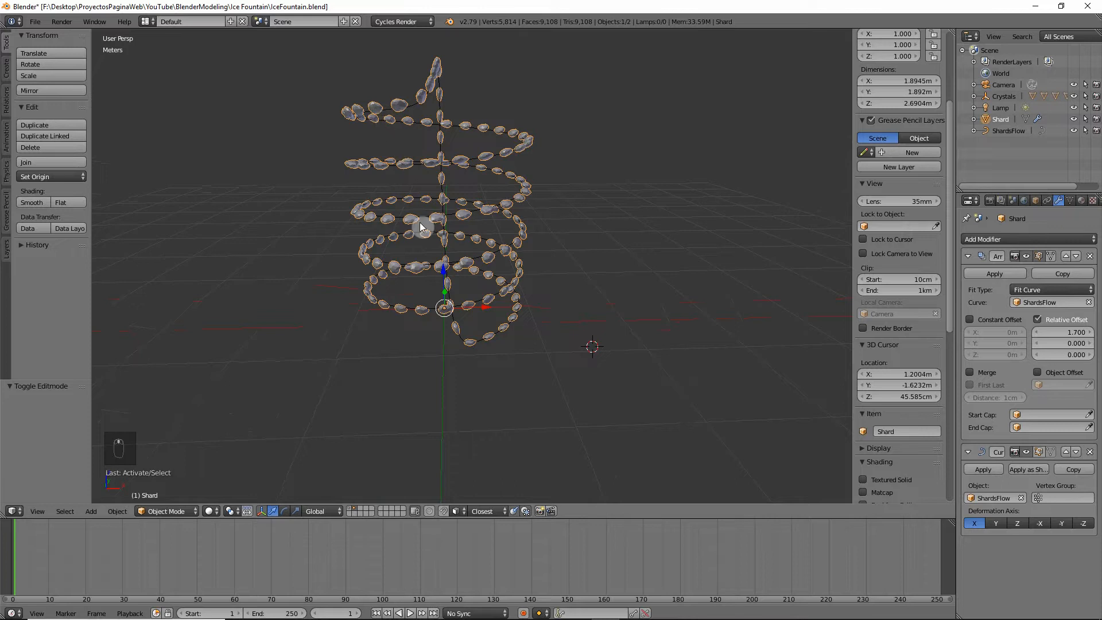
Step: Open the ShardsFlow curve for editing and select the control points of one of its lower coils
middle_click_drag(423, 219, 432, 316)
right_click(439, 304)
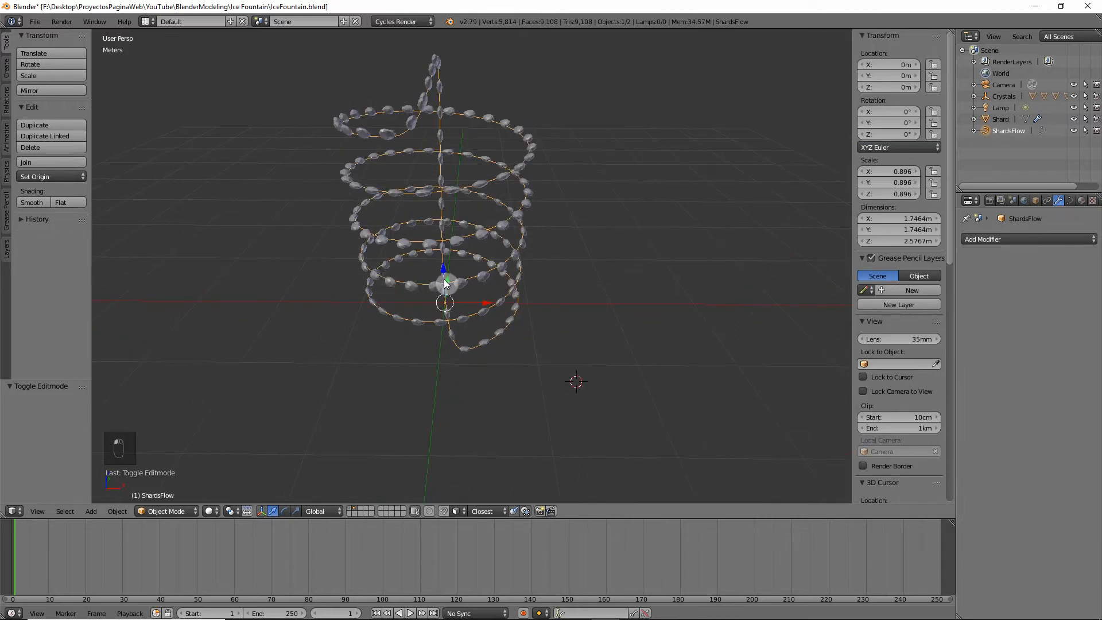
key("Tab")
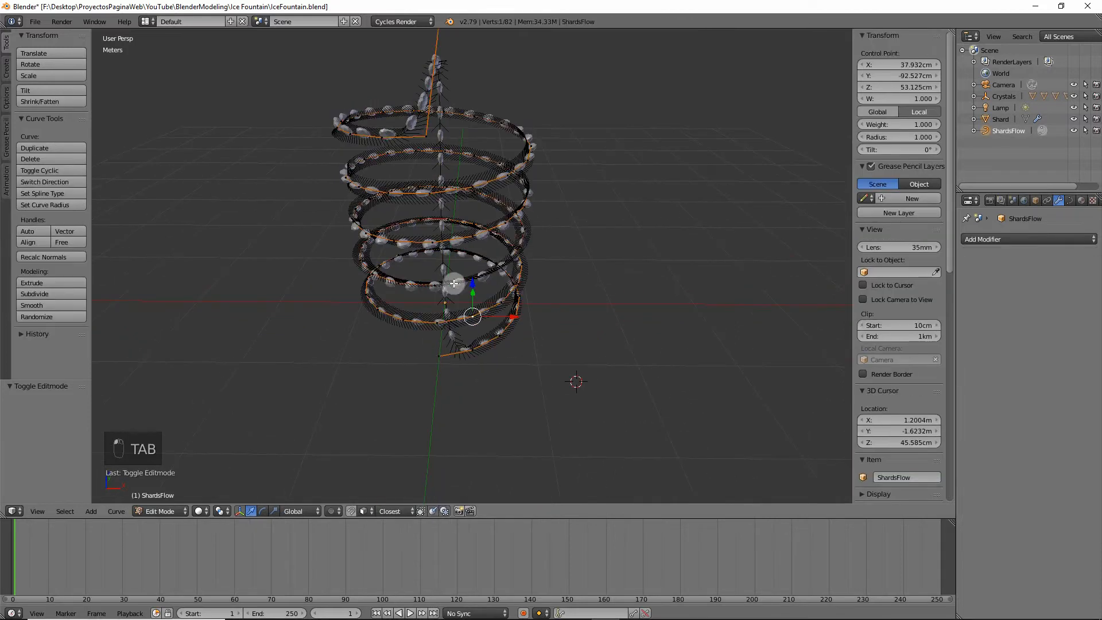
scroll(434, 362, "up", 3)
middle_click_drag(405, 379, 411, 336)
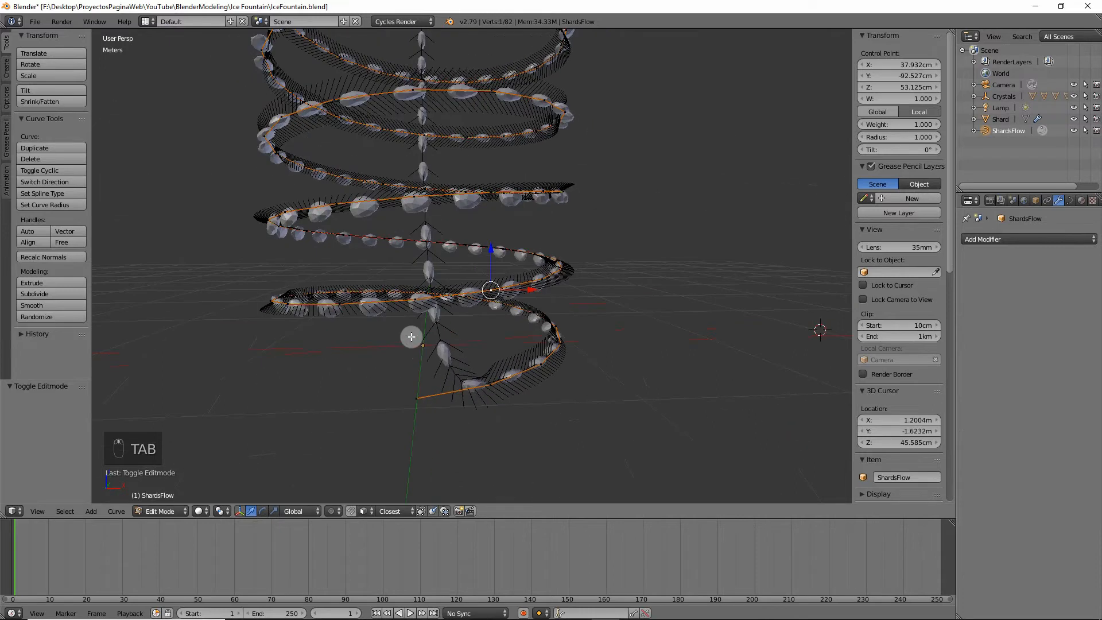
key("a")
key("a")
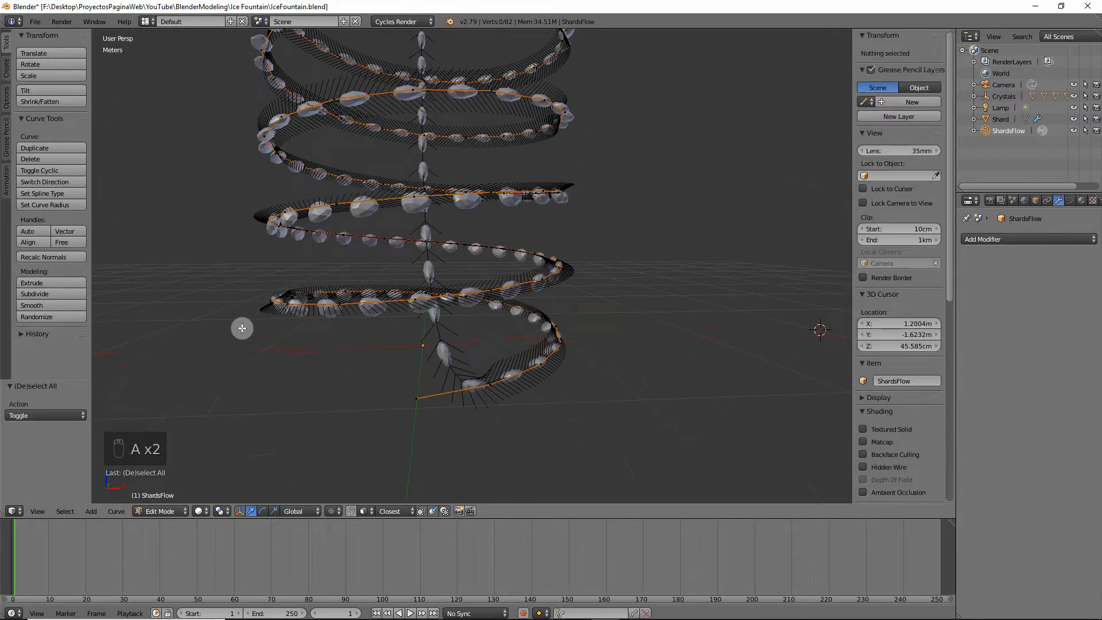
key("b")
left_click_drag(206, 336, 501, 278)
mouse_move(500, 278)
middle_mouse_down()
mouse_move(457, 322)
mouse_move(535, 282)
mouse_move(505, 278)
middle_mouse_up()
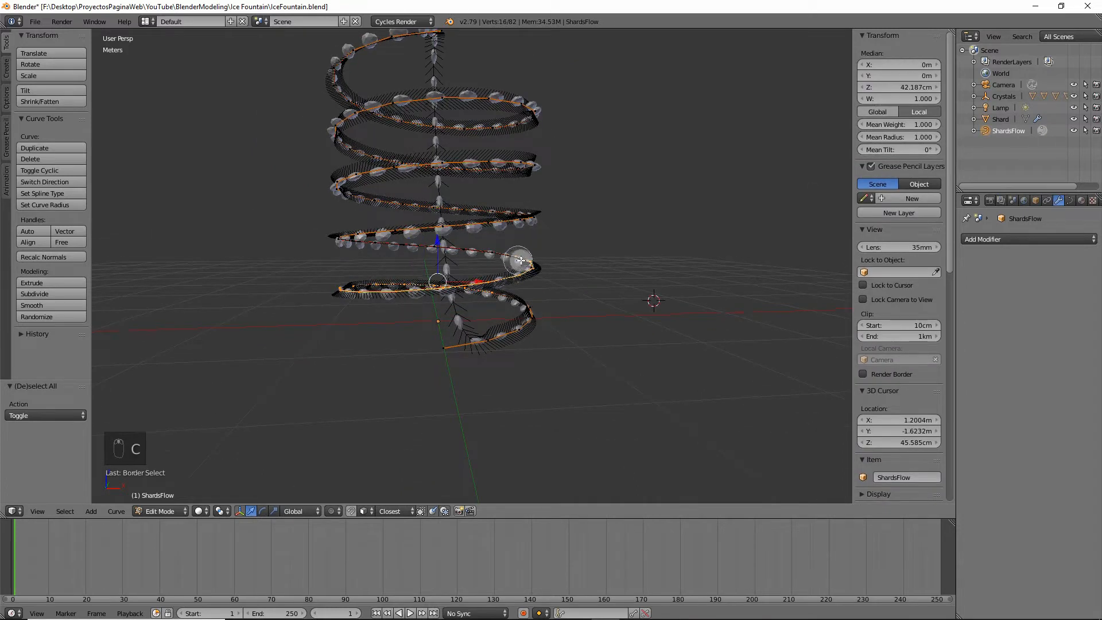
Step: Widen the lower coils of the ShardsFlow spiral by scaling up their control points, and return to object mode
right_click(520, 260)
middle_click_drag(615, 300, 582, 329)
key("s")
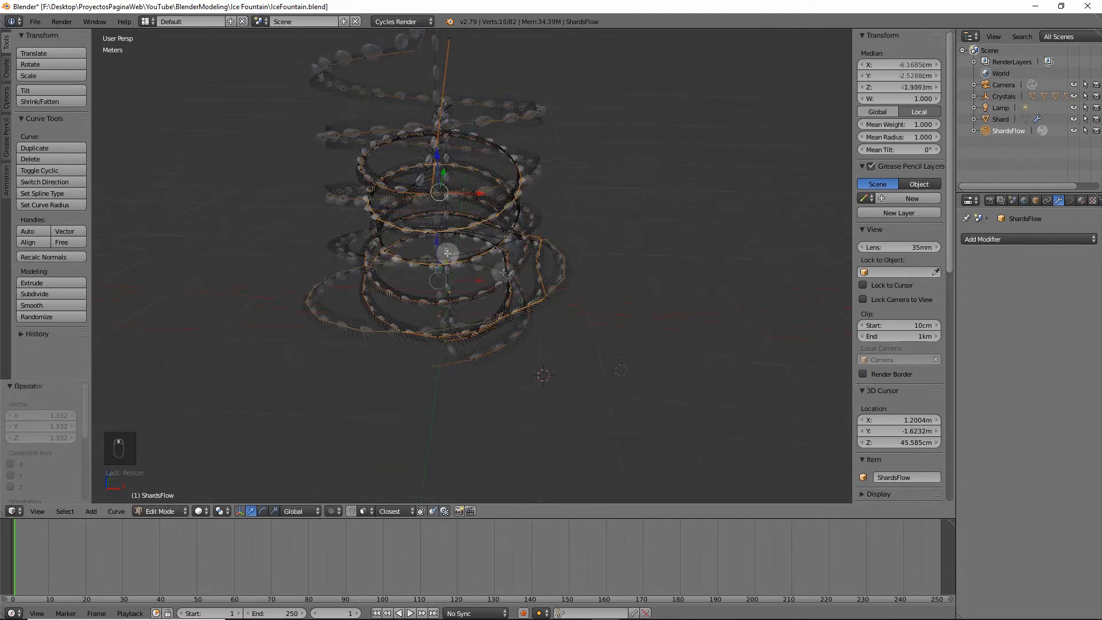
key("Tab")
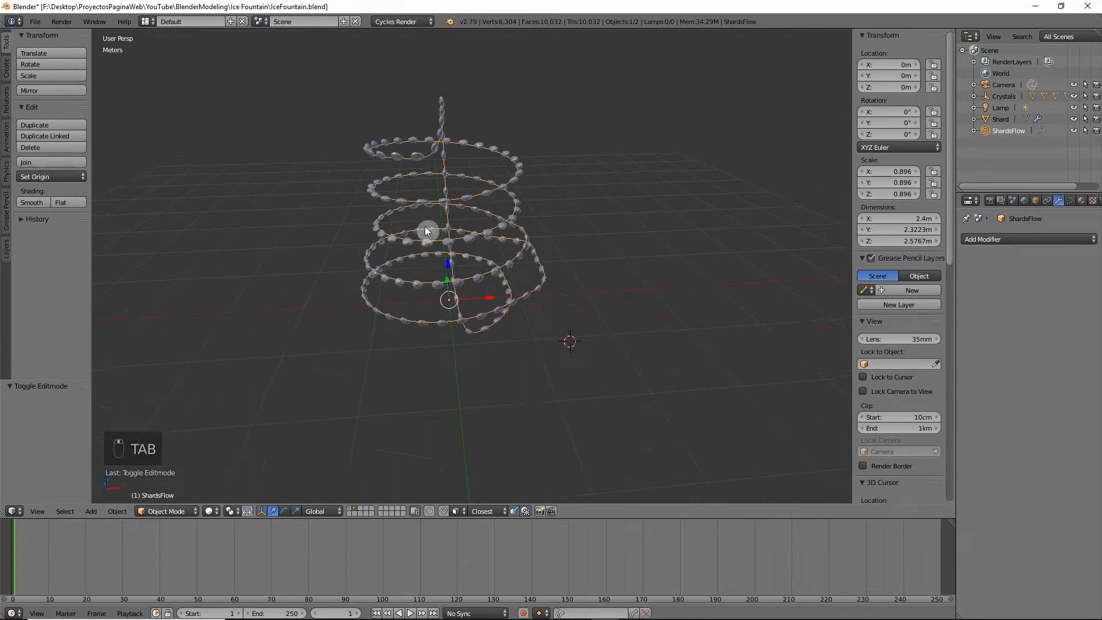
middle_click_drag(390, 326, 379, 292)
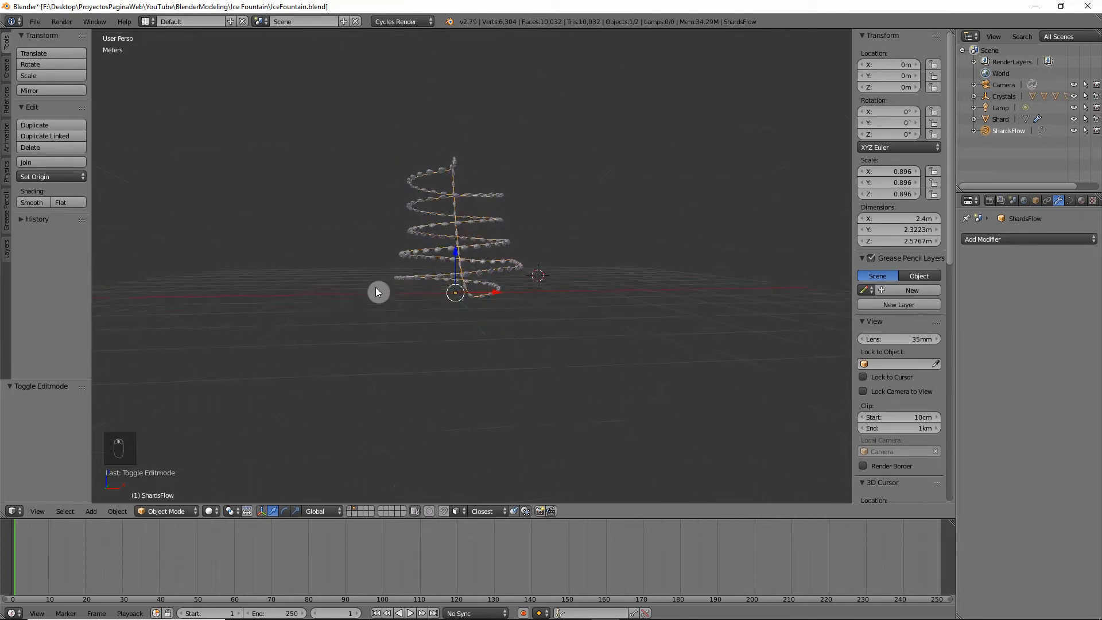
Step: Raise the Shard and ShardsFlow objects together by about 42.8 cm along the Z axis in front view
scroll(418, 332, "up", 4)
key("KP_5")
key("KP_1")
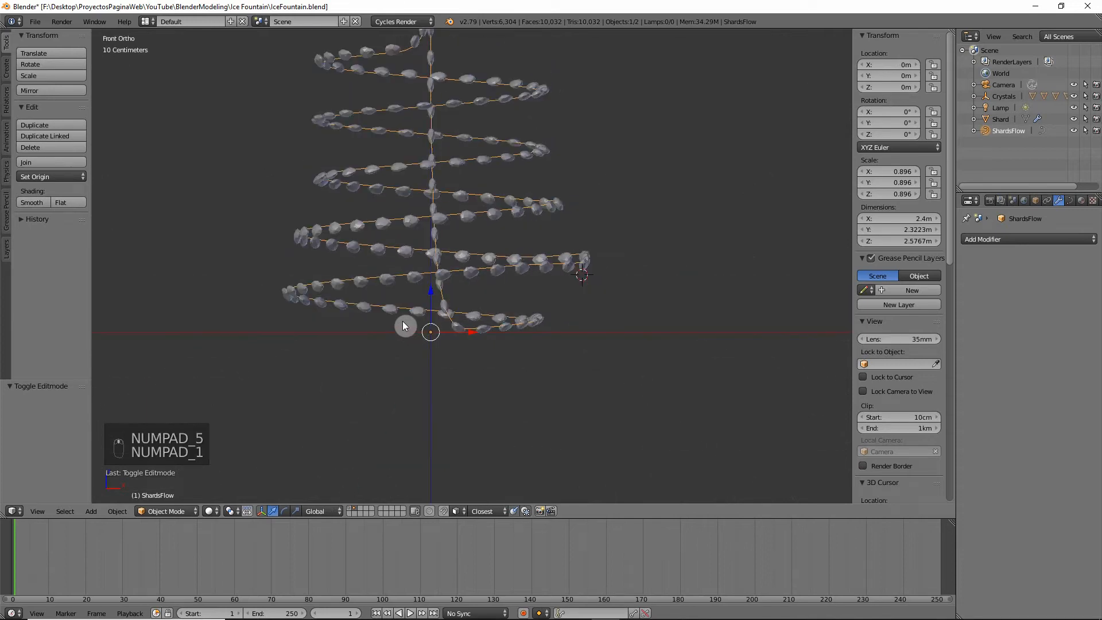
key("ctrl+z")
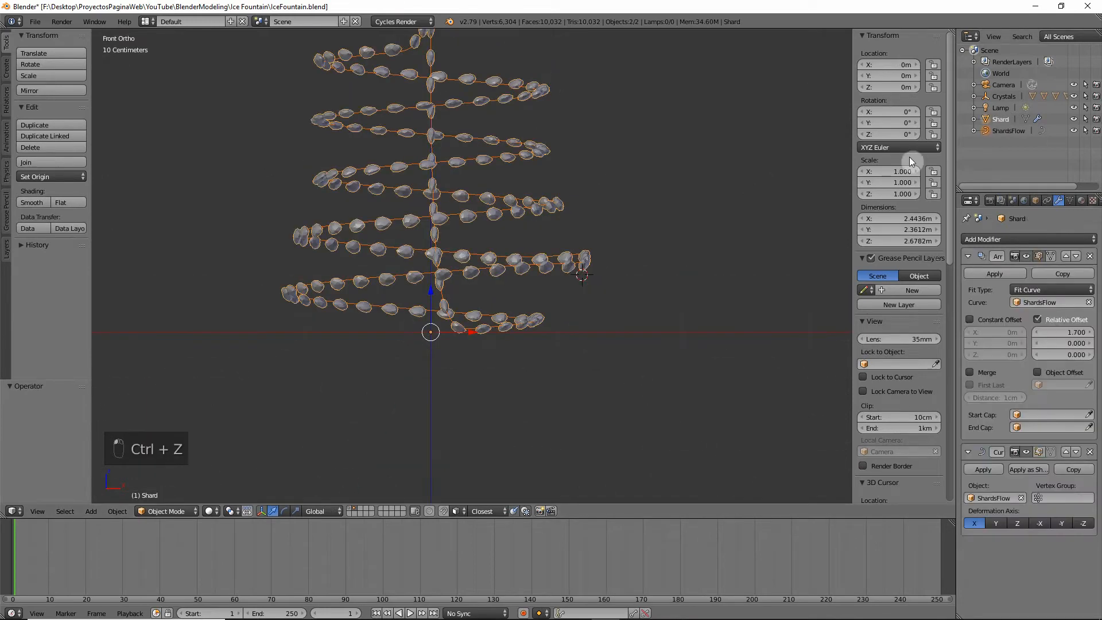
left_click_drag(431, 303, 424, 253)
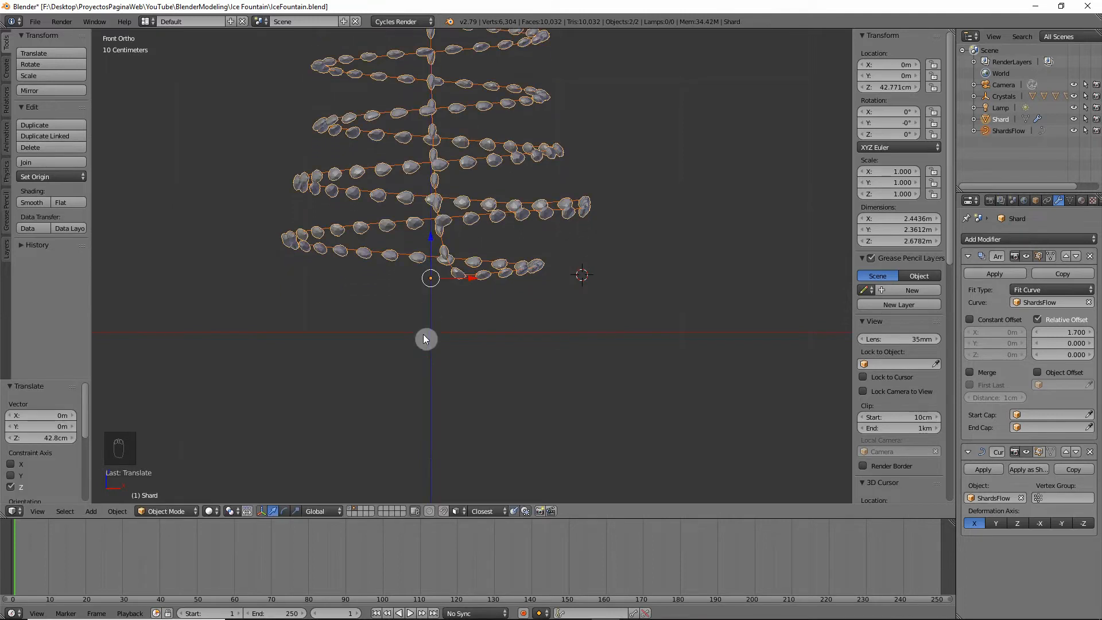
Step: Check the raised spiral in perspective, select only the Shard object and save the file over the existing IceFountain.blend
key("Tab")
key("Tab")
scroll(422, 316, "down", 2)
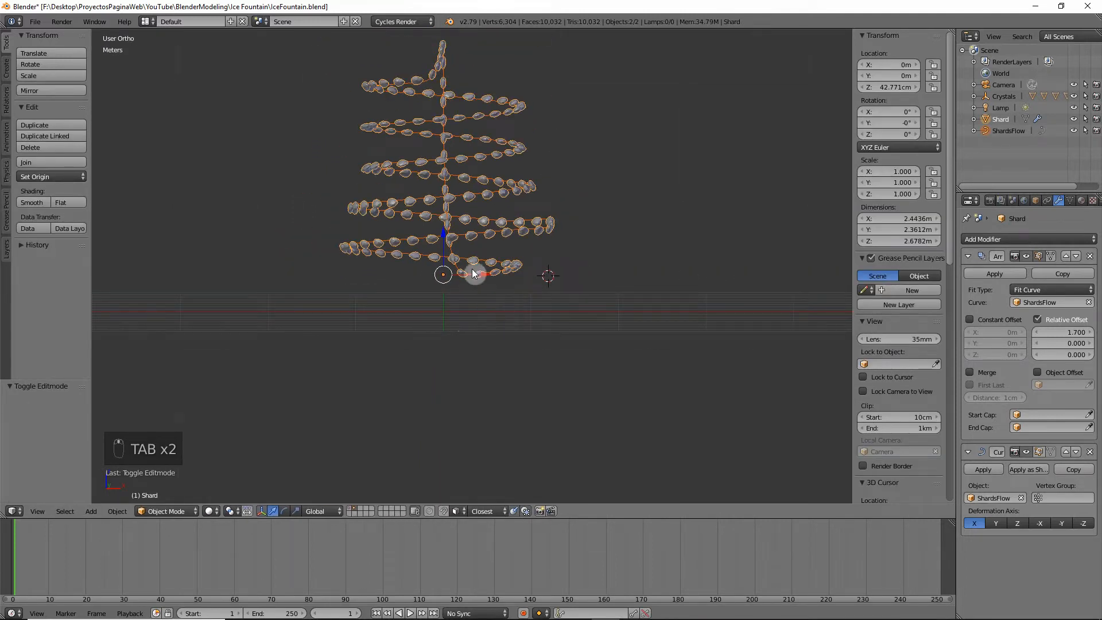
middle_click_drag(470, 318, 457, 347)
key("KP_Decimal")
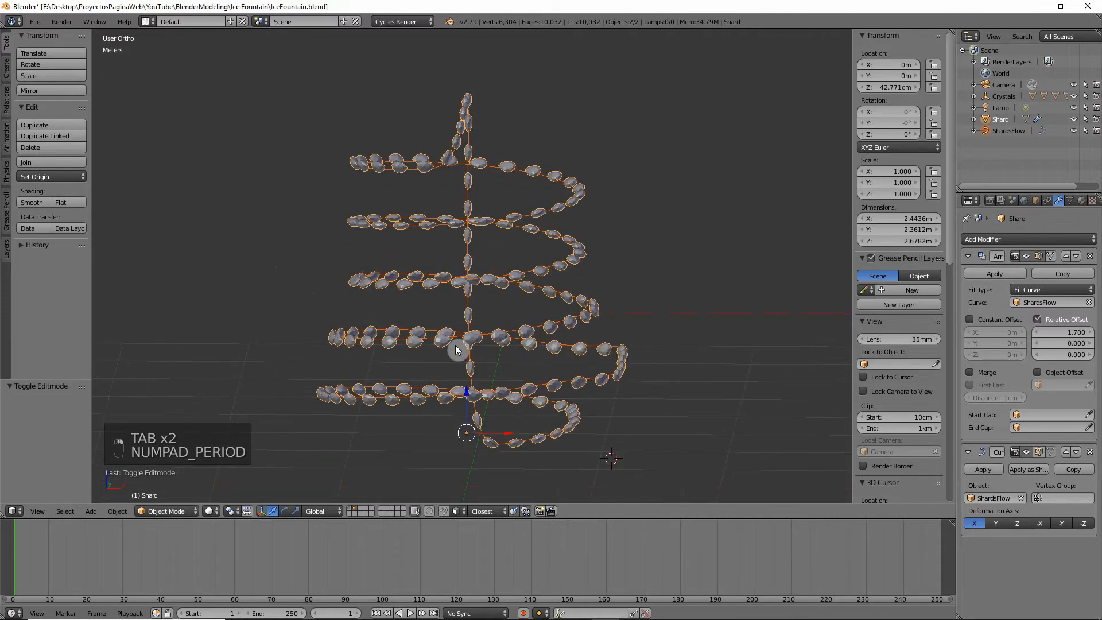
key("KP_5")
scroll(603, 331, "down", 2)
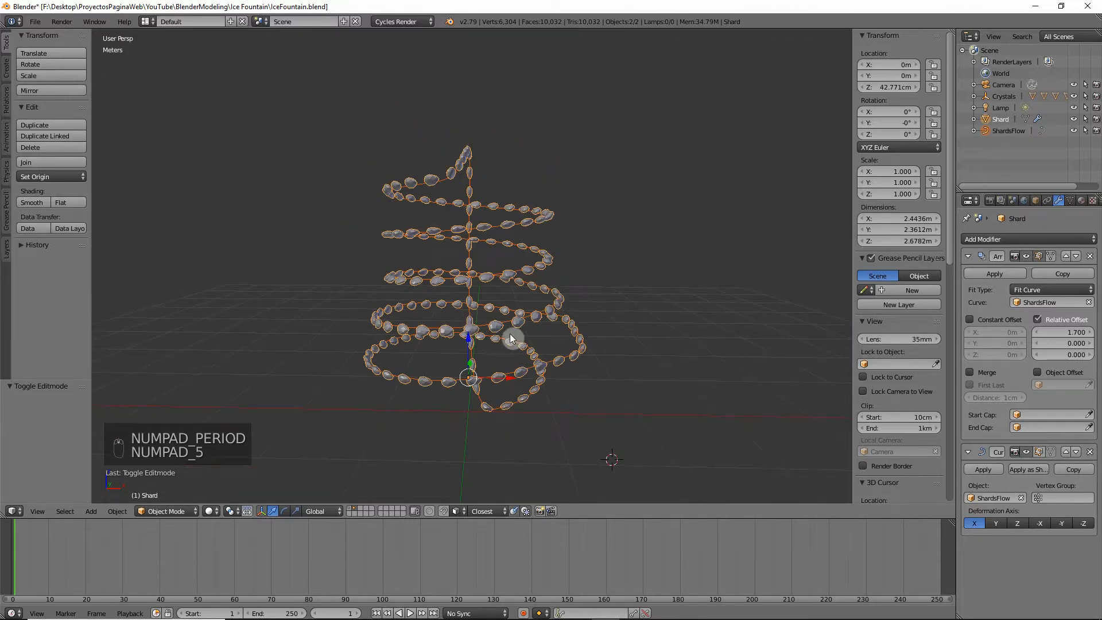
key("Tab")
key("Tab")
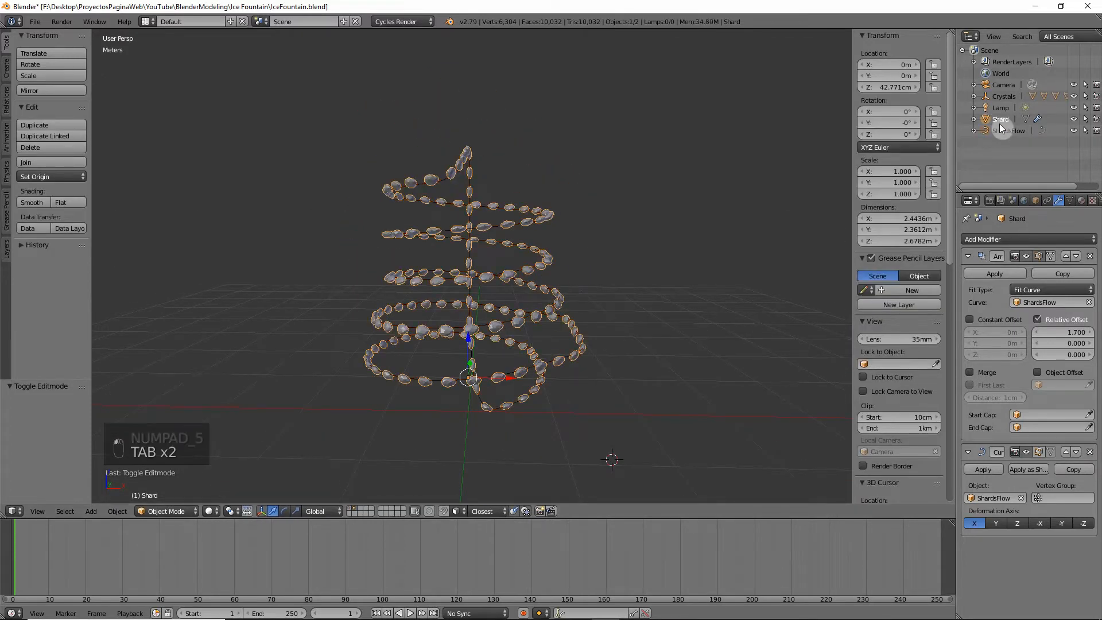
key("ctrl+s")
left_click(529, 364)
Step: Merge the timeline area into the 3D view and split the enlarged 3D view into two stacked areas
middle_click_drag(428, 353, 401, 391)
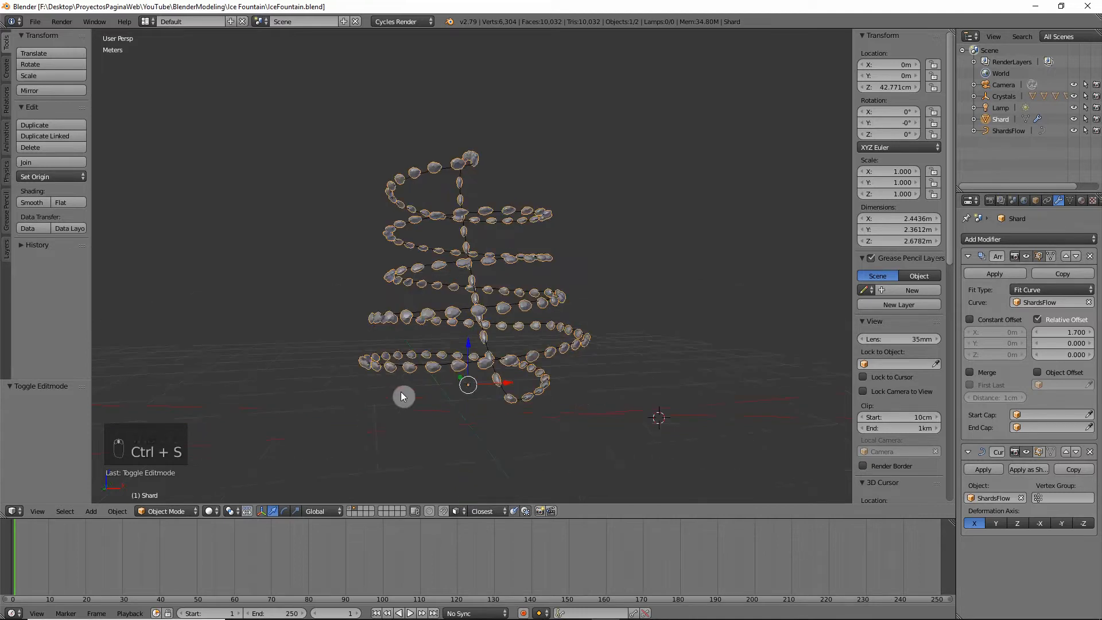
scroll(413, 394, "up", 4)
scroll(419, 394, "down", 2)
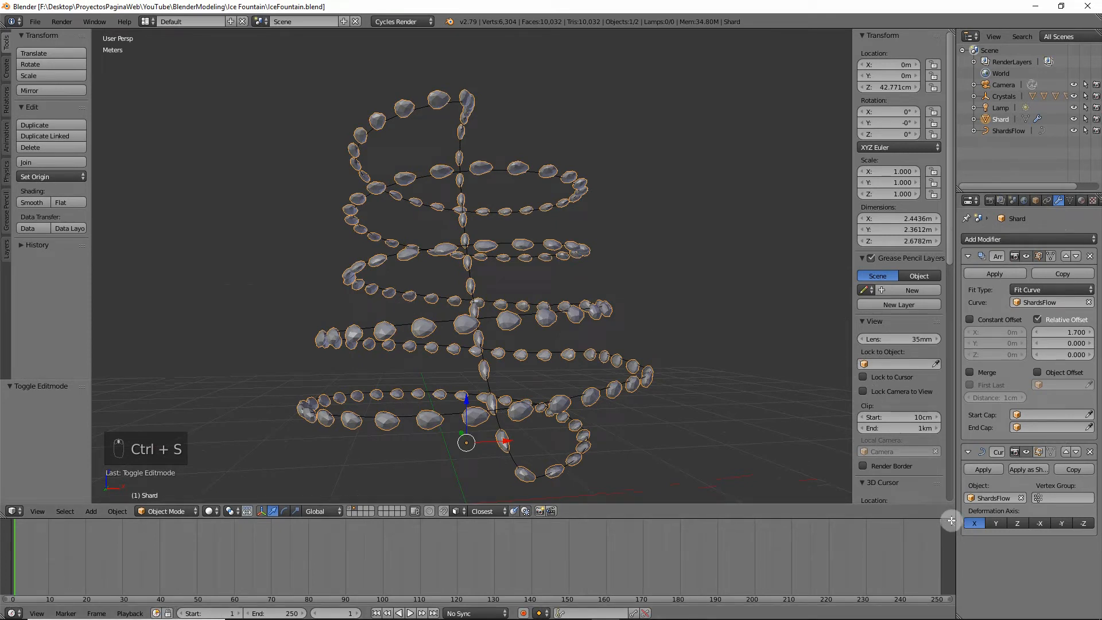
left_click_drag(952, 521, 940, 534)
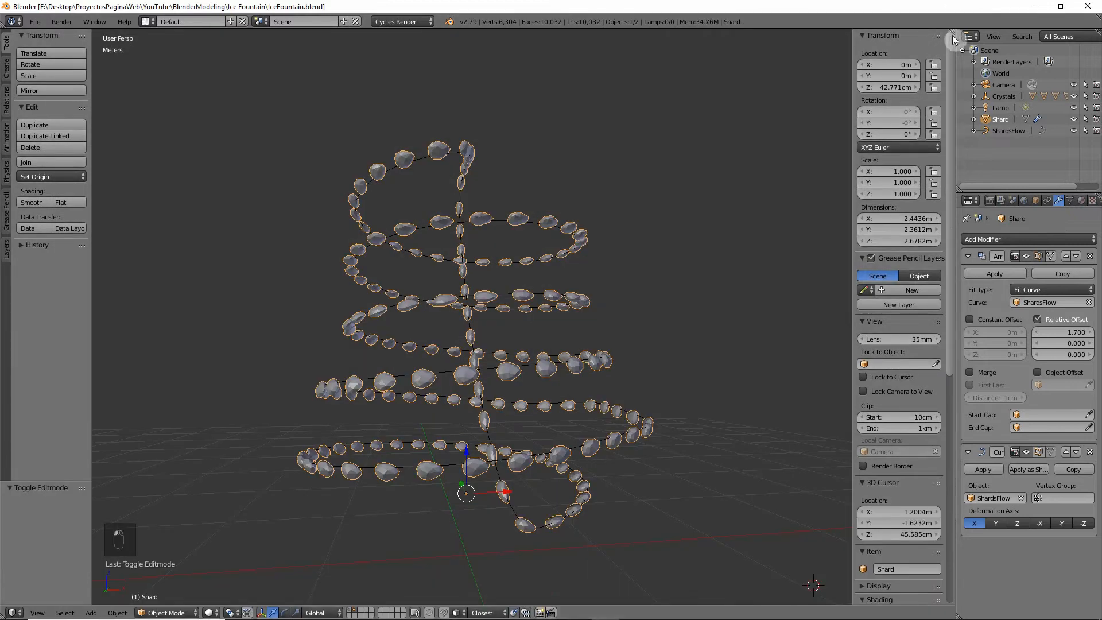
left_click_drag(951, 34, 930, 216)
left_click_drag(918, 275, 919, 345)
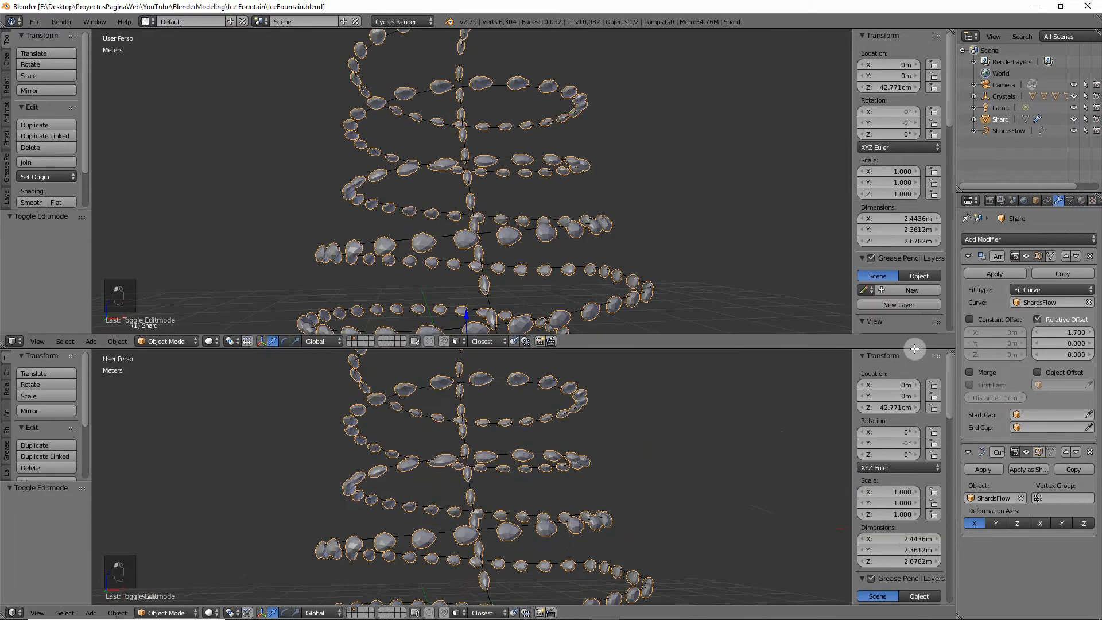
Step: Change the upper of the two stacked areas to a Node Editor and select the Shard object
left_click(13, 339)
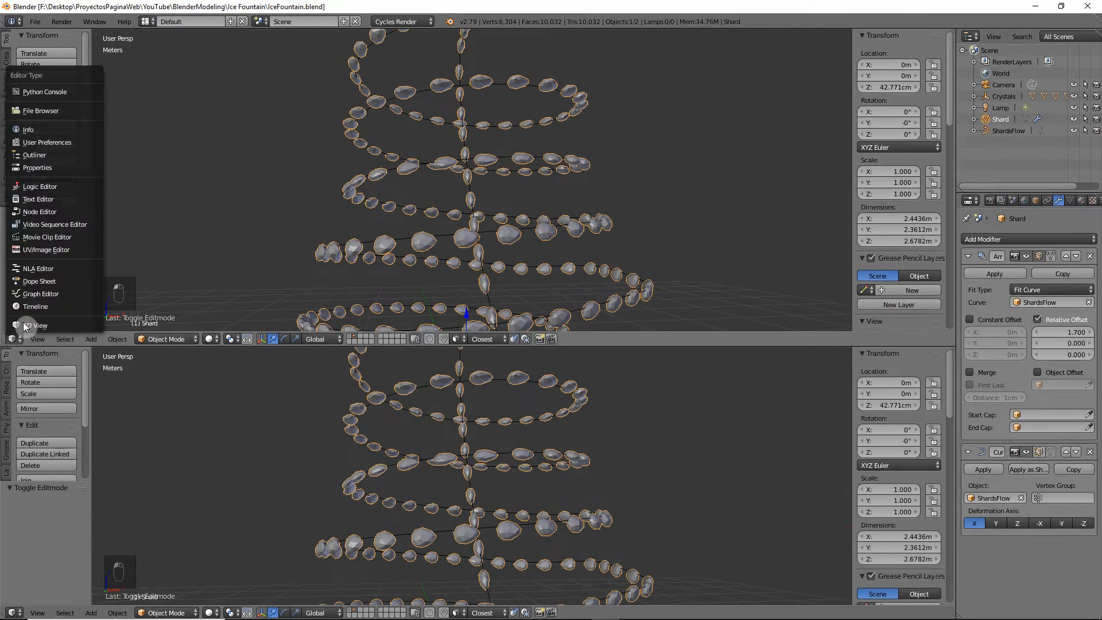
left_click(43, 212)
left_click(999, 120)
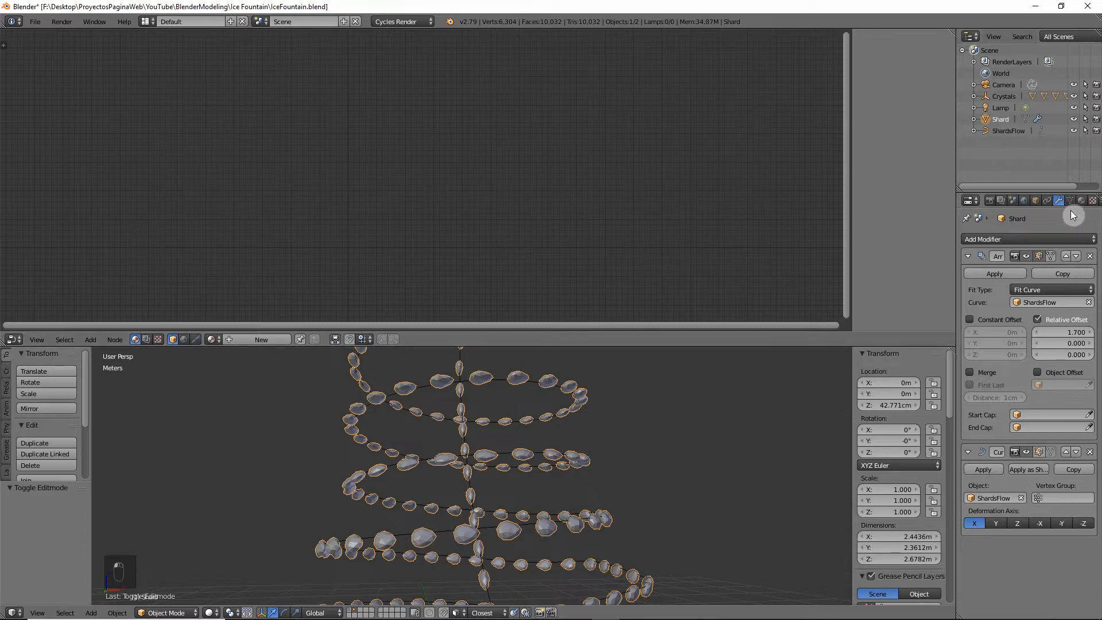
Step: Create a new material for the Shard object and change its surface shader to Principled BSDF
left_click(1081, 200)
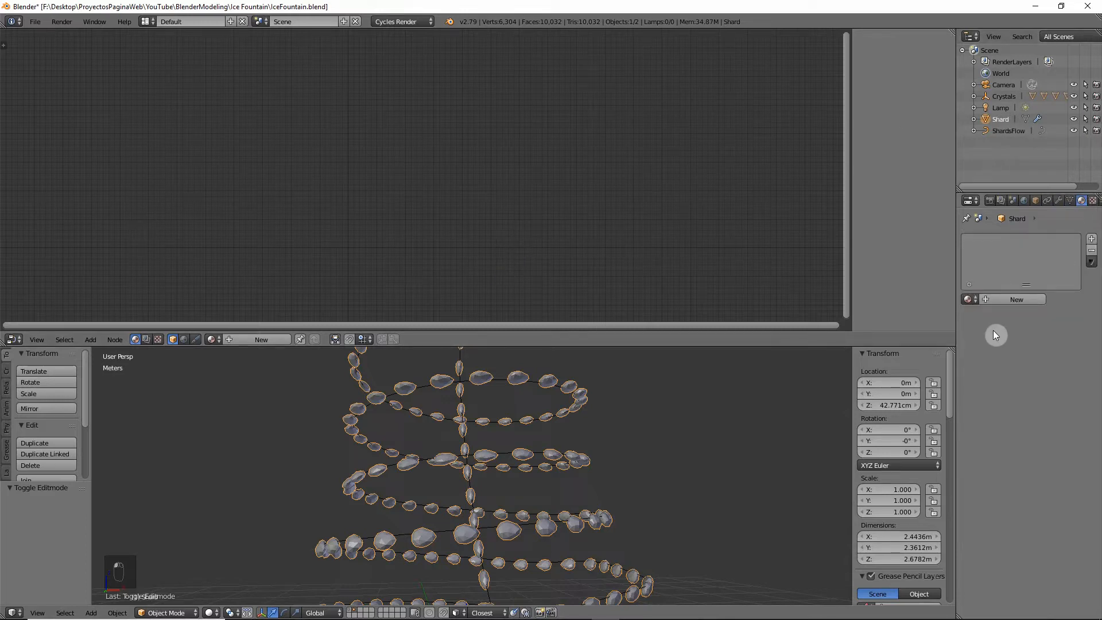
left_click(1000, 301)
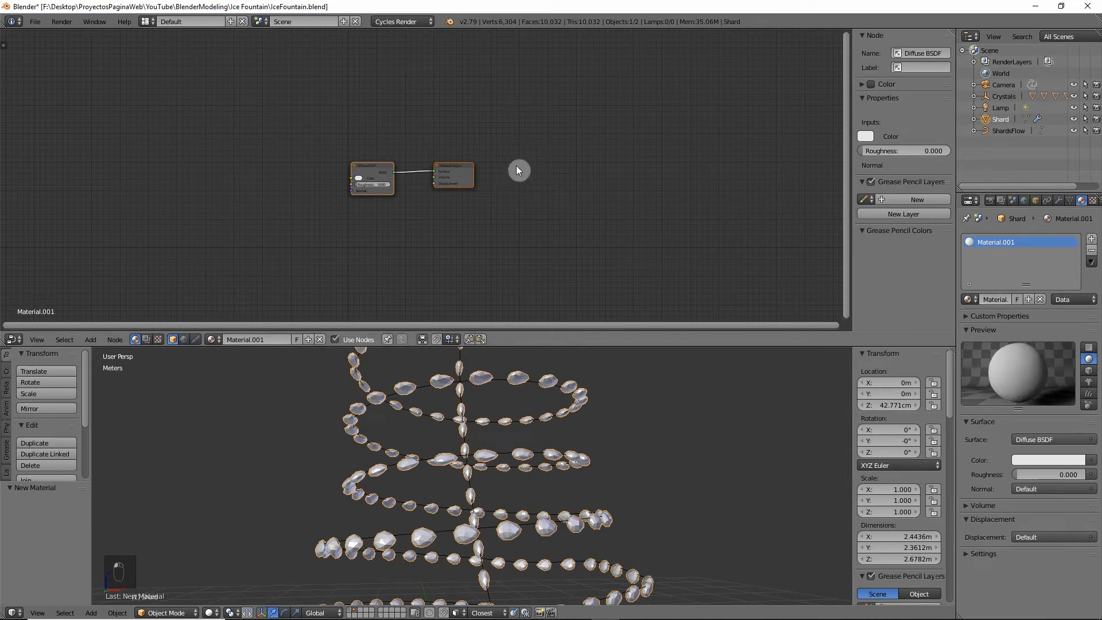
scroll(517, 193, "up", 4)
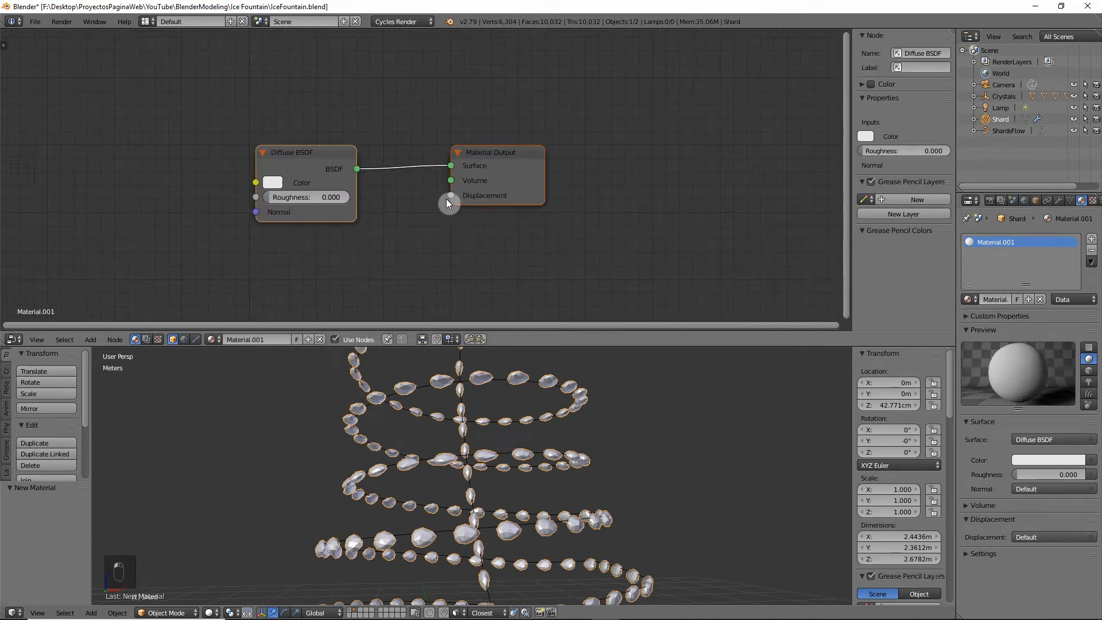
left_click(1046, 440)
left_click(969, 326)
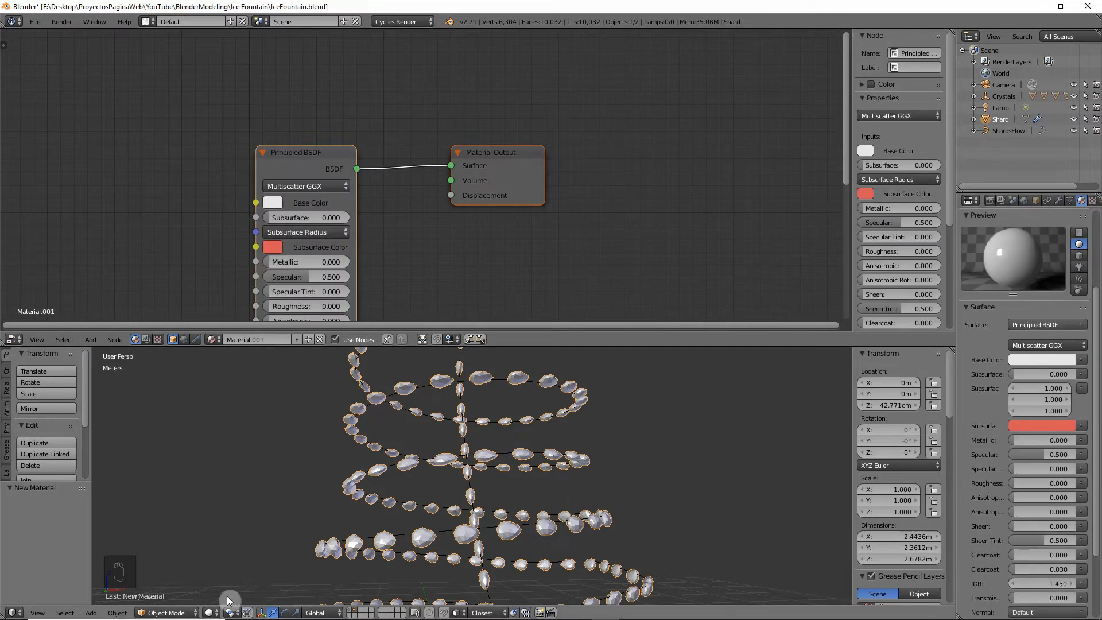
Step: Switch the 3D view to rendered shading and show the crystals' layer together with the shard spiral
left_click(210, 612)
left_click(243, 535)
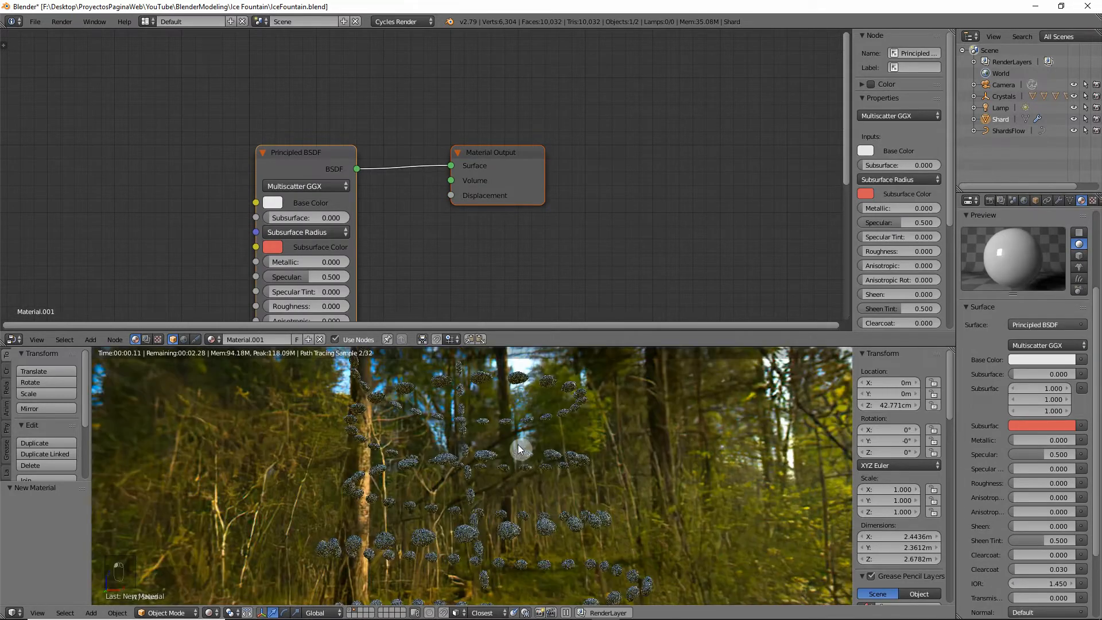
scroll(497, 502, "down", 3)
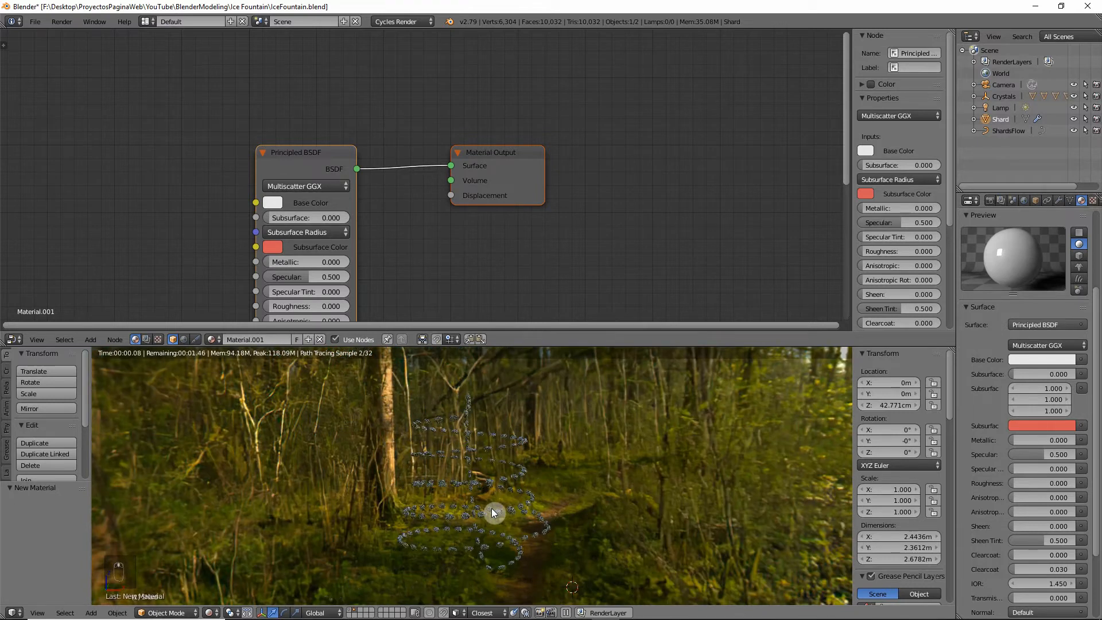
left_click(351, 610)
scroll(504, 515, "up", 2)
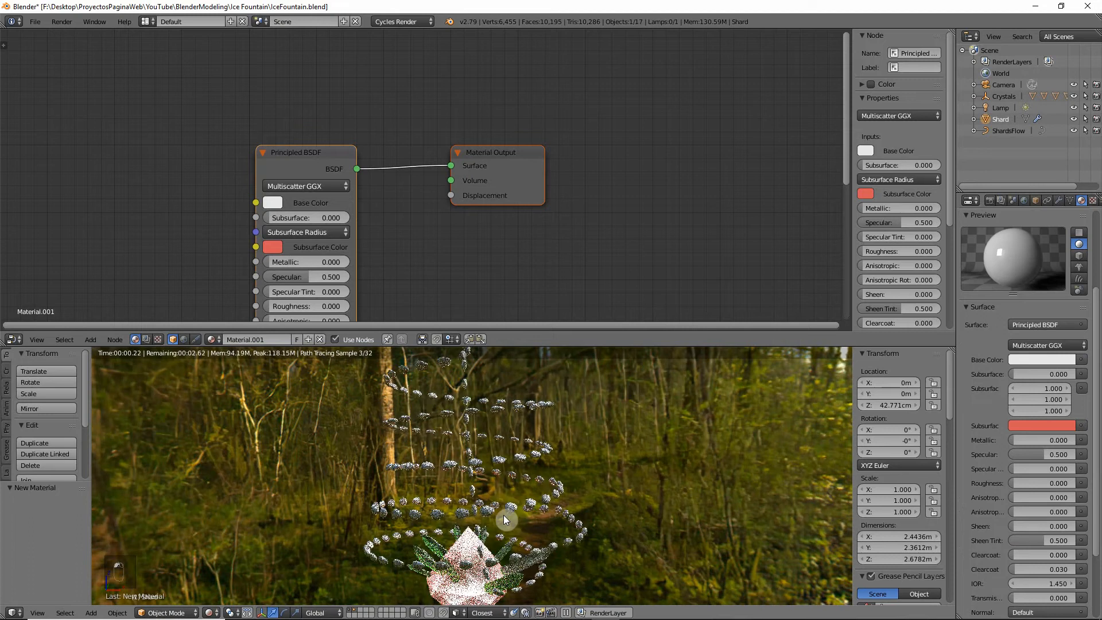
scroll(521, 508, "up", 2)
middle_click_drag(521, 507, 505, 395)
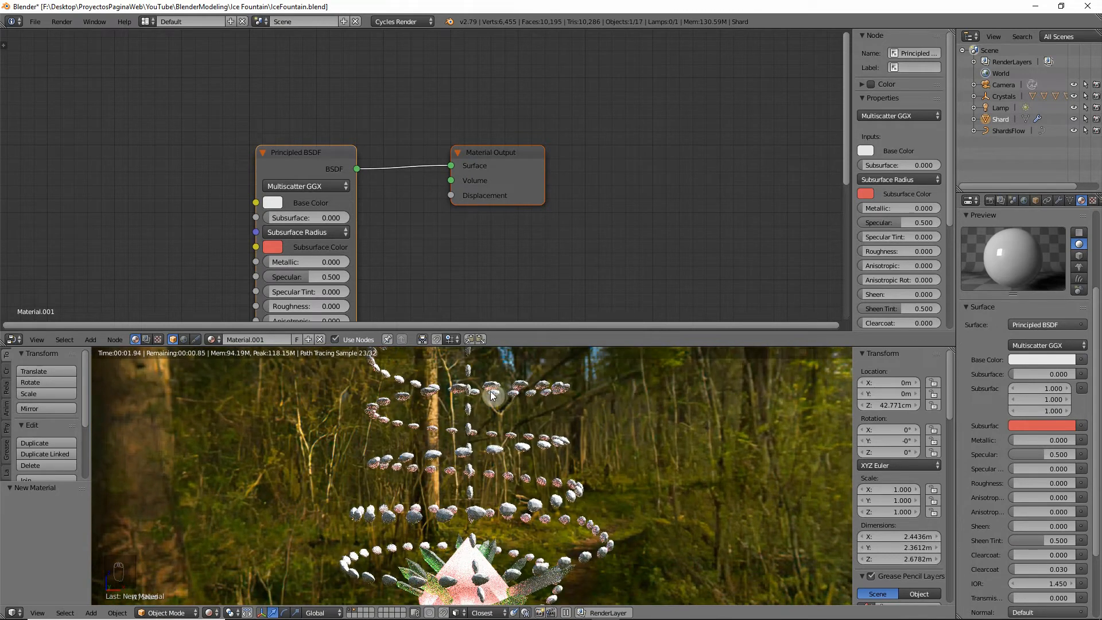
middle_click_drag(434, 487, 505, 442)
Step: Set the Principled BSDF's transmission to 0.858 and its roughness to 0.192
scroll(397, 196, "down", 4)
middle_click_drag(404, 243, 396, 165)
left_click_drag(311, 276, 386, 277)
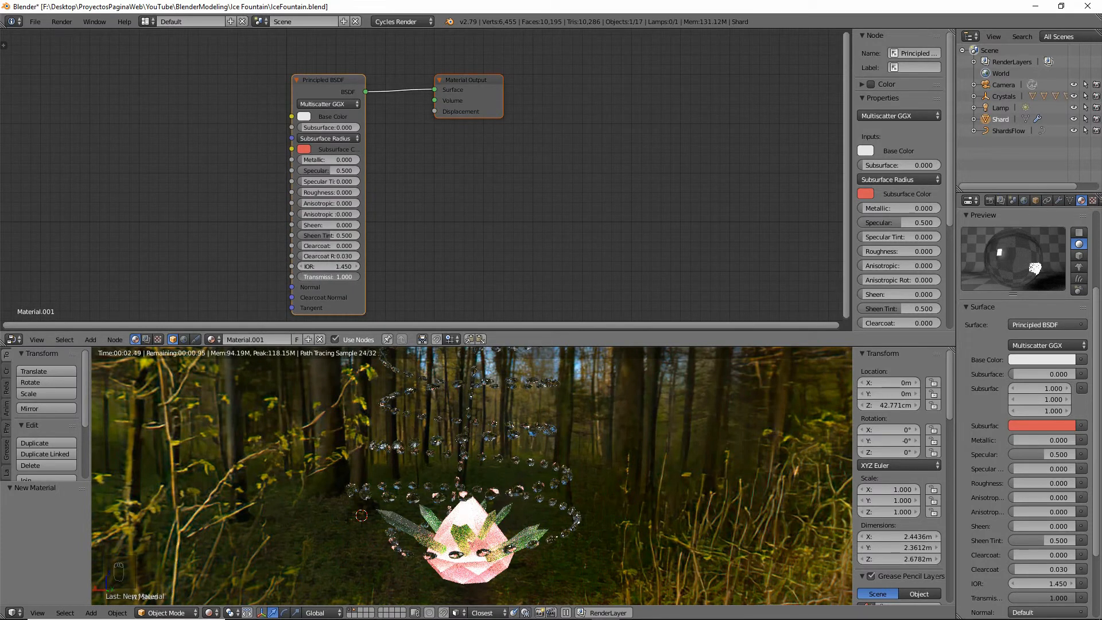
left_click_drag(386, 276, 364, 276)
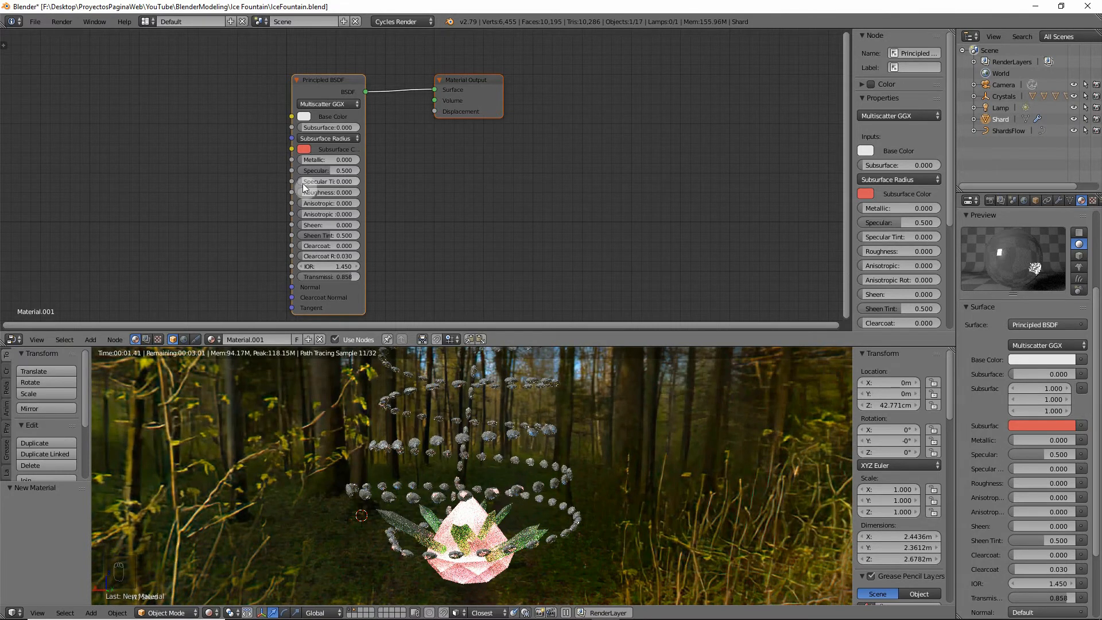
left_click_drag(302, 194, 311, 194)
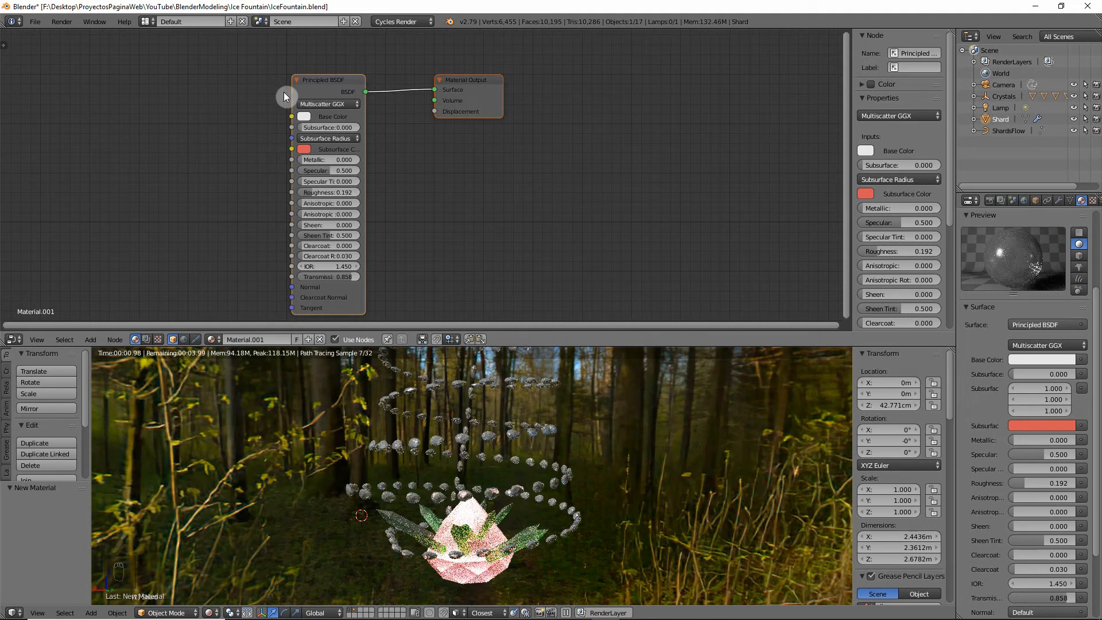
Step: Set the Principled BSDF's base color to a pale orange with hue 0.105, saturation 0.343 and value 0.906
left_click(304, 117)
left_click_drag(353, 163, 338, 135)
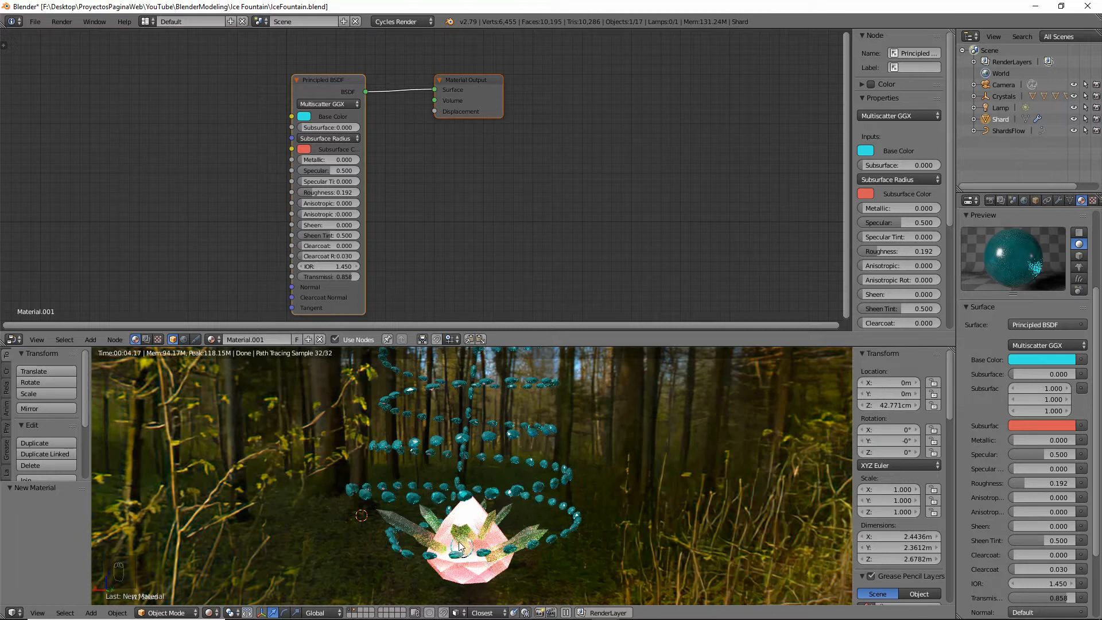
left_click(302, 116)
left_click(338, 174)
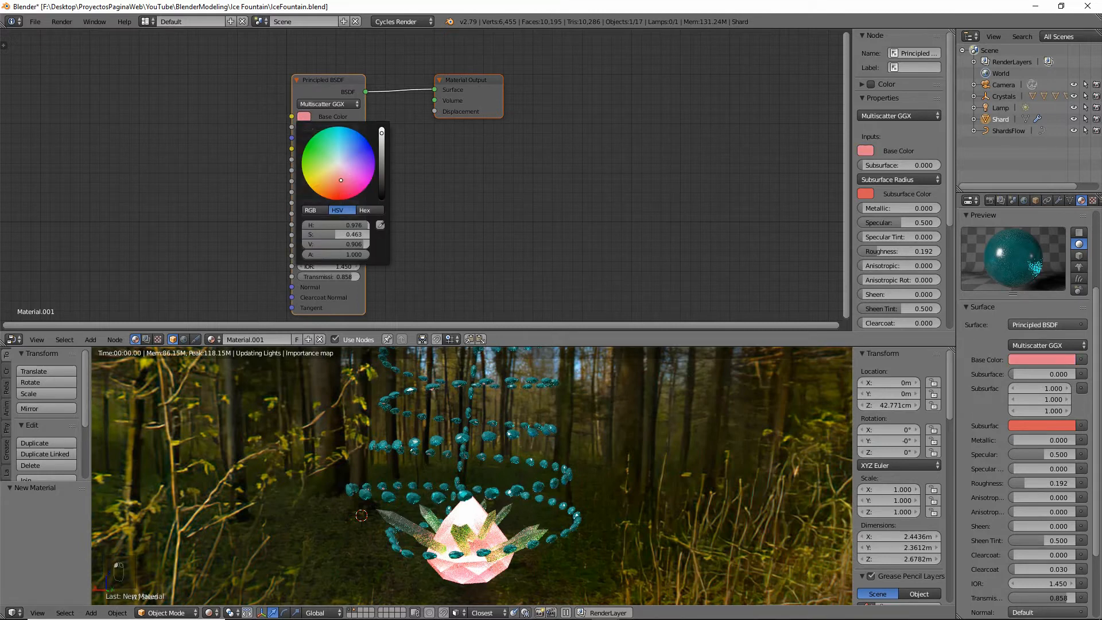
left_click_drag(337, 175, 331, 173)
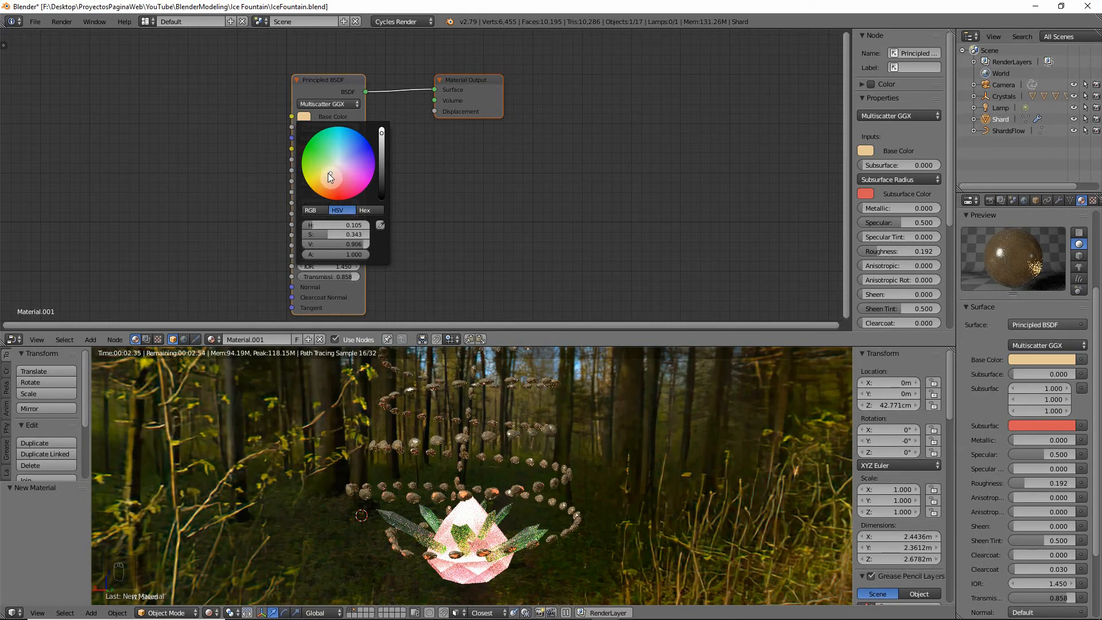
Step: Move the Material Output node farther from the Principled BSDF and add a Transparent BSDF node in the gap
middle_click_drag(504, 227, 417, 218)
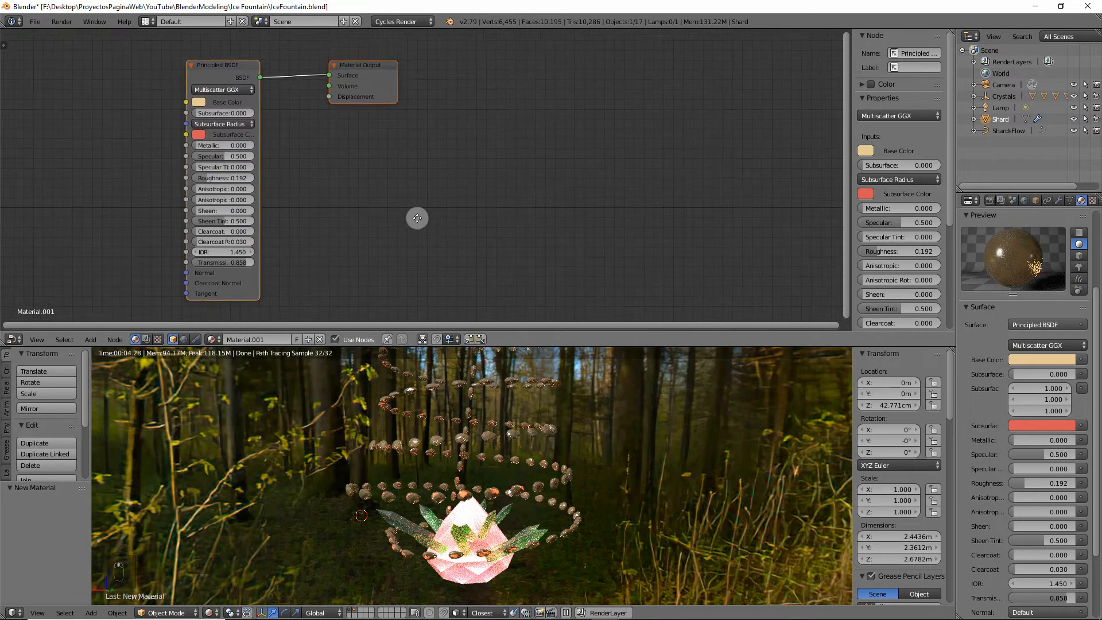
left_click_drag(353, 67, 632, 101)
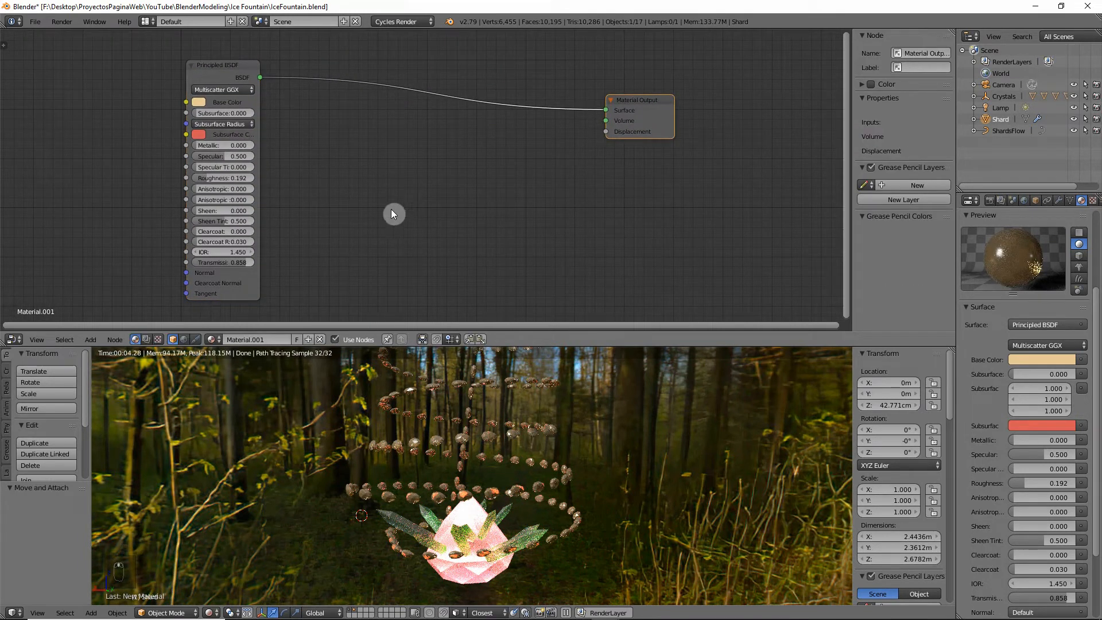
key("shift+a")
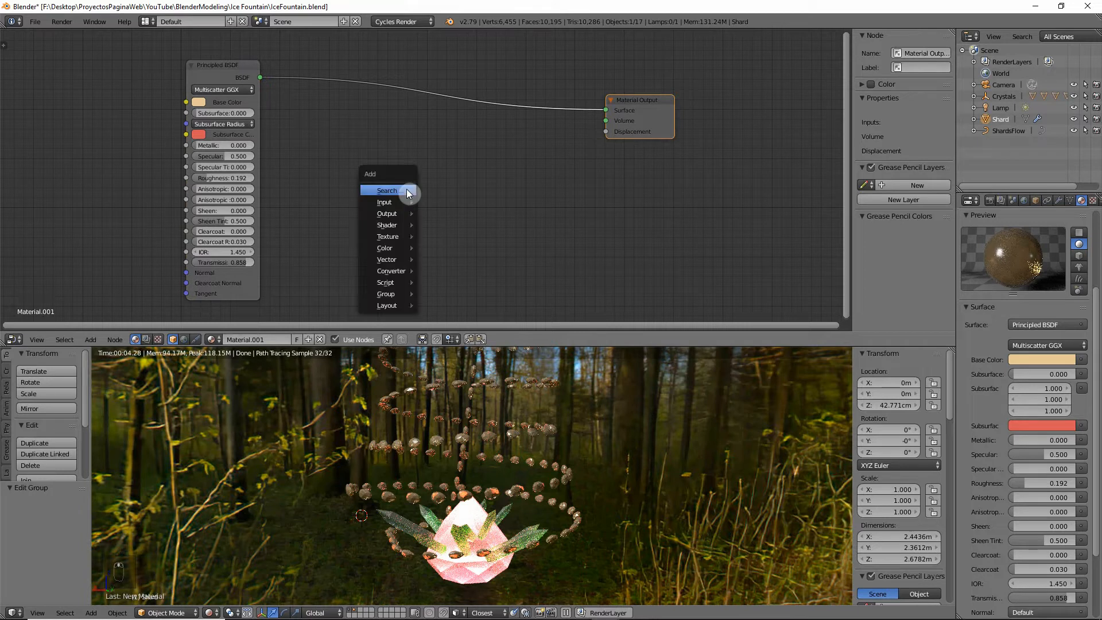
left_click(407, 188)
type("tra")
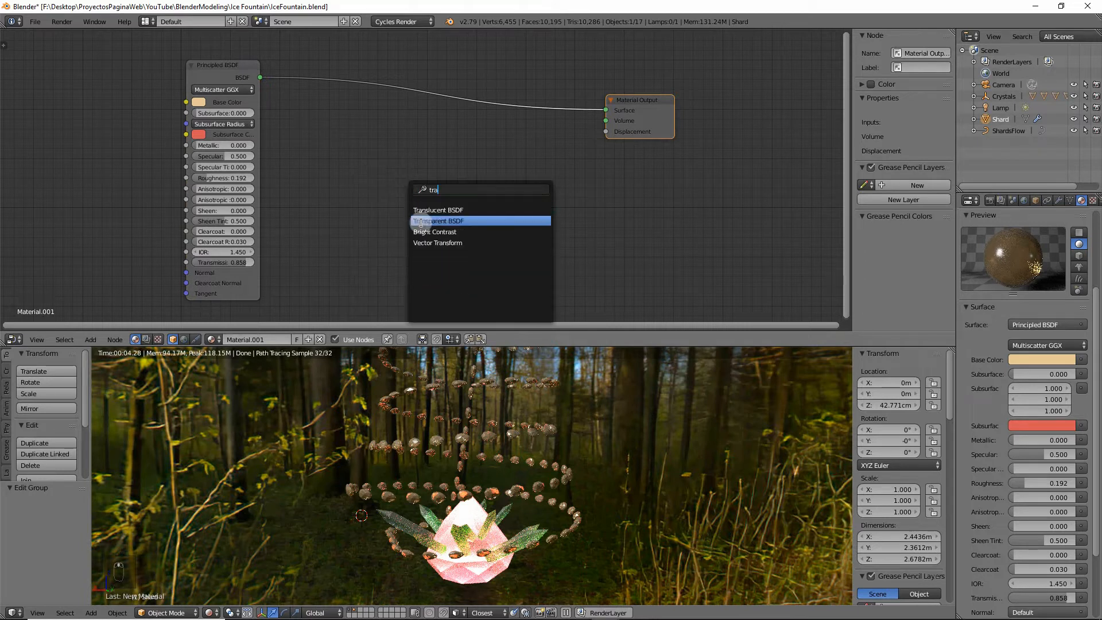
left_click(439, 221)
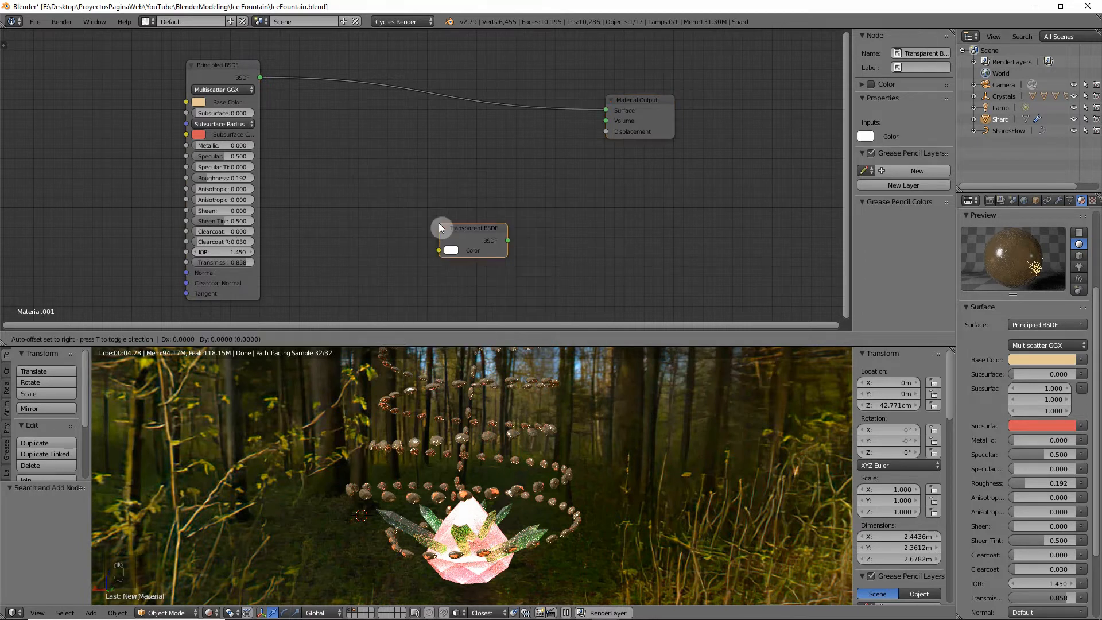
left_click(337, 171)
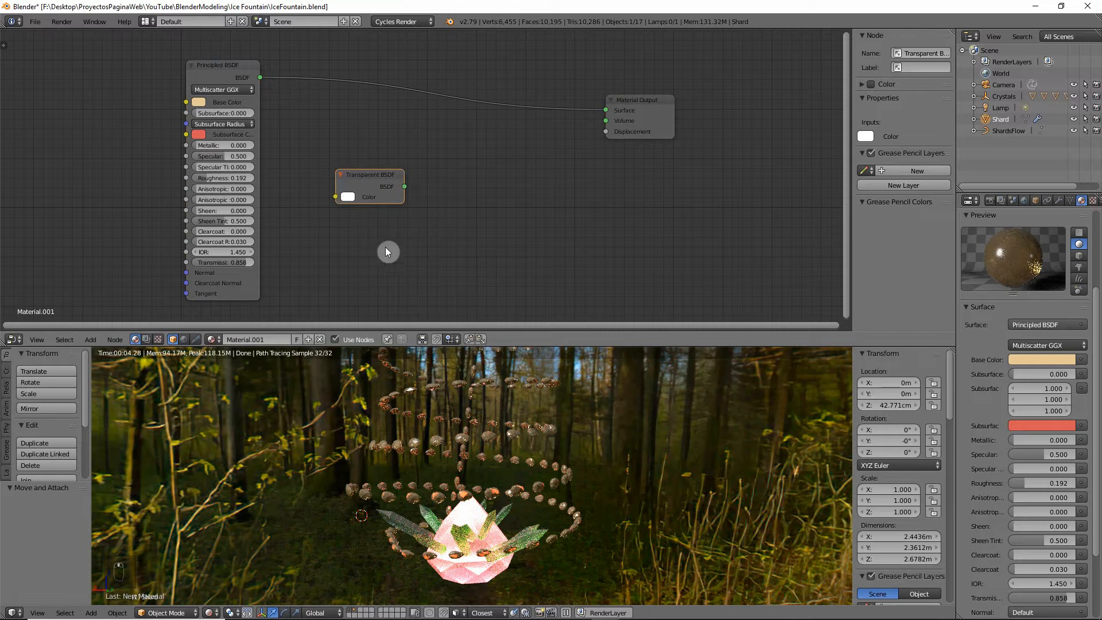
Step: Add a Glossy BSDF node directly below the Transparent BSDF node
key("shift+a")
left_click(375, 246)
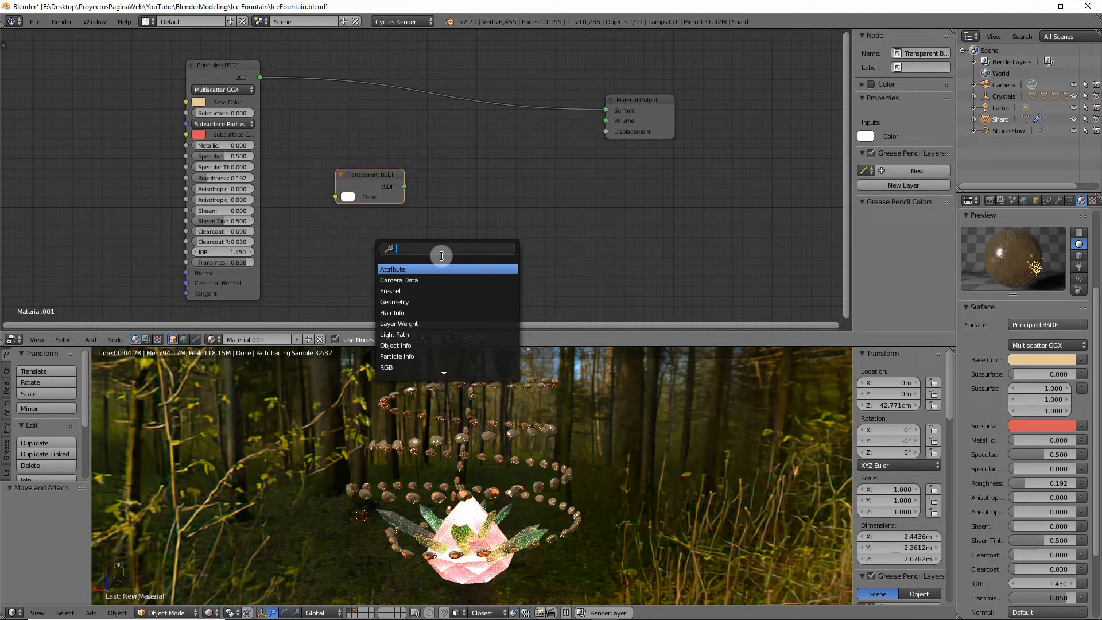
type("glos")
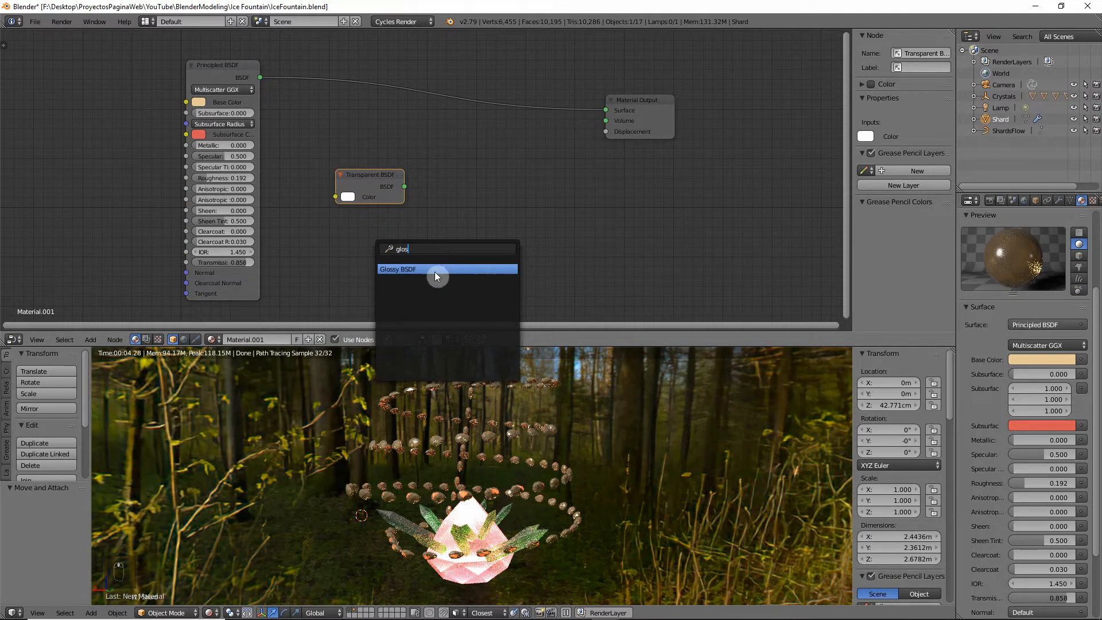
left_click(435, 270)
left_click(364, 225)
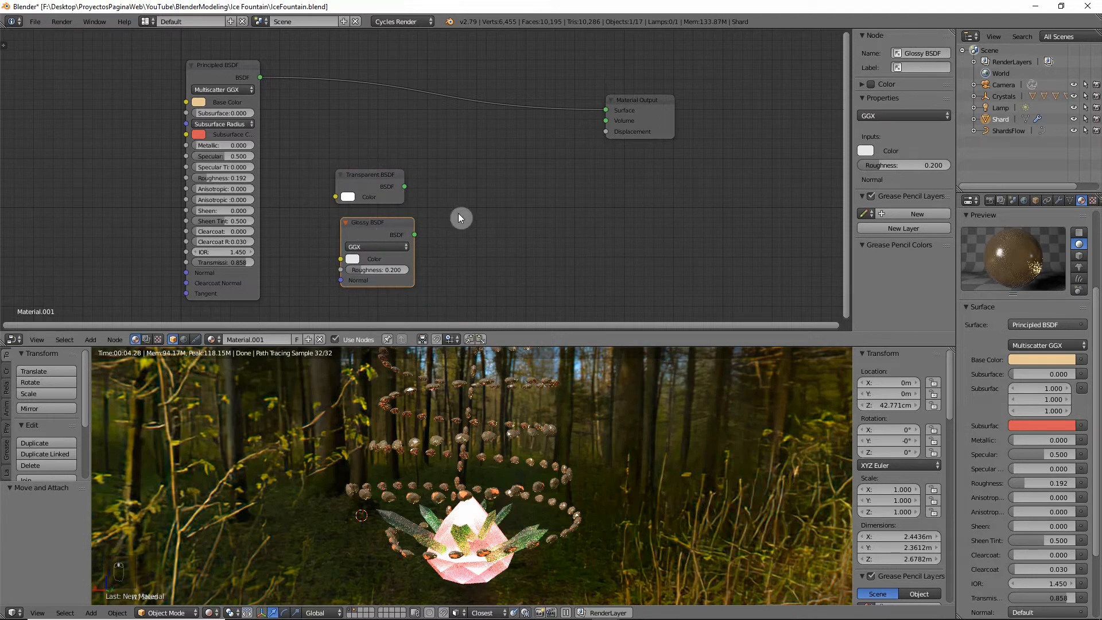
Step: Add a Mix Shader with the Transparent BSDF as its first shader input and the Glossy BSDF as its second
key("shift+a")
left_click(457, 212)
type("mix")
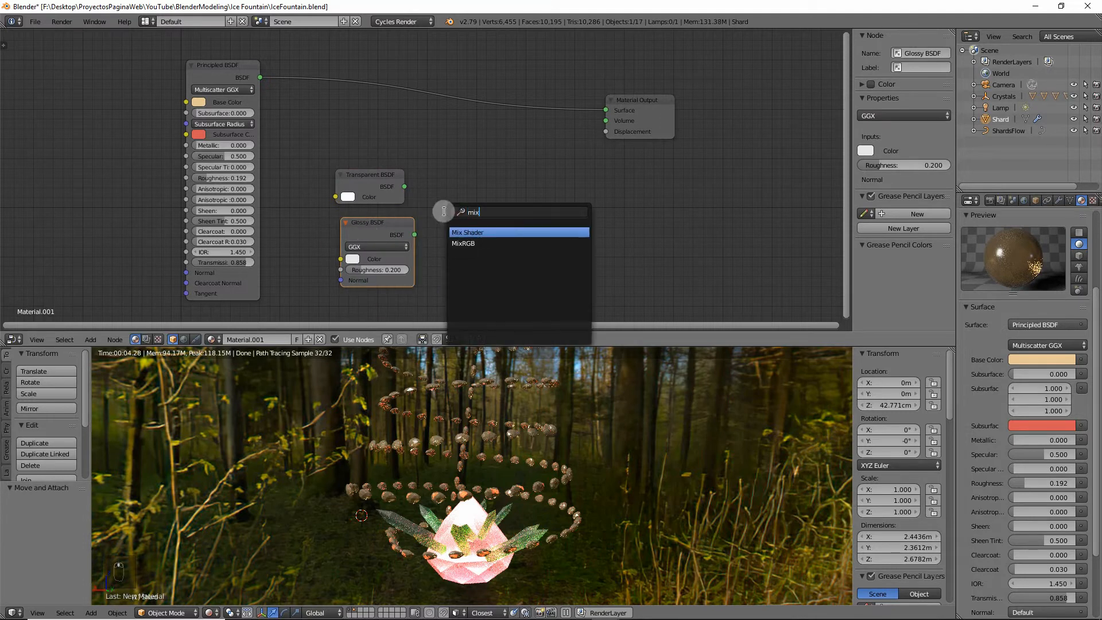
key("Return")
left_click(488, 177)
left_click_drag(407, 187, 492, 214)
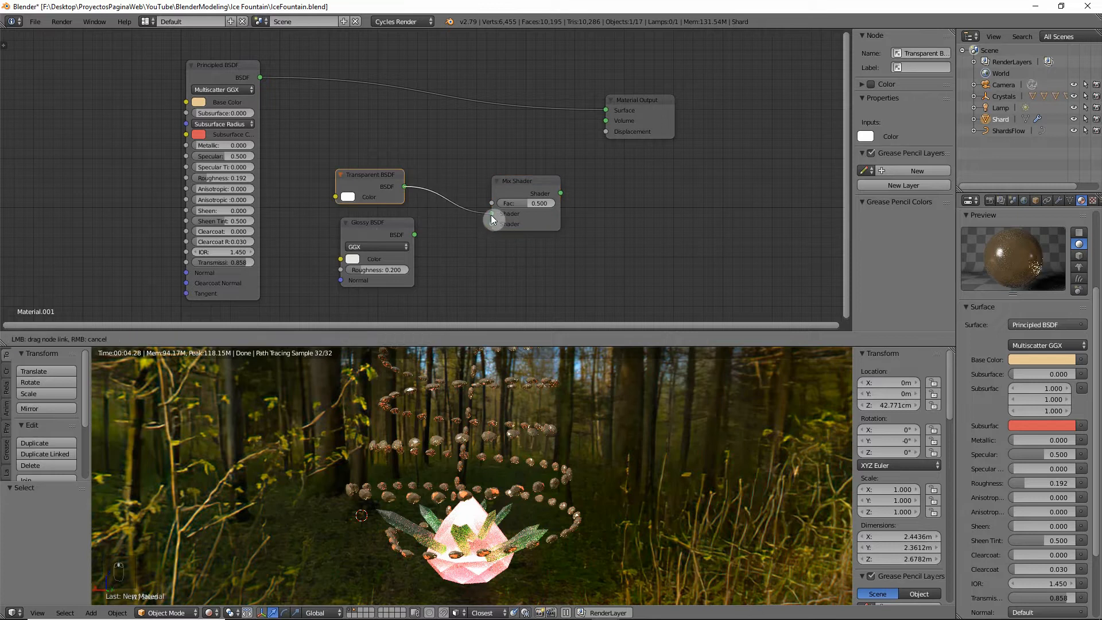
left_click_drag(419, 235, 495, 225)
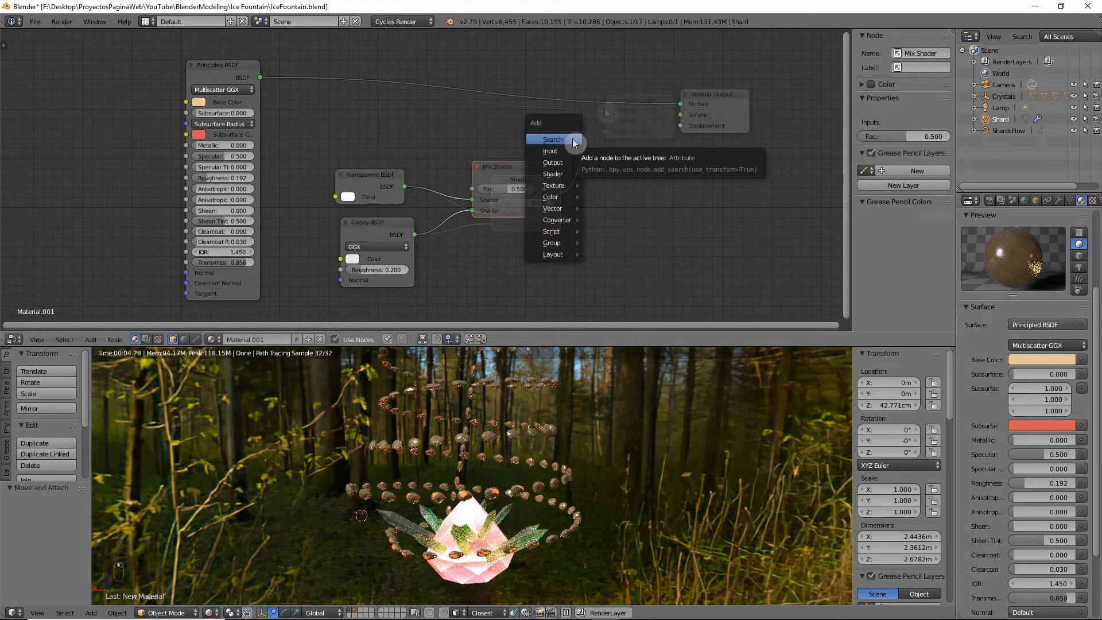
Step: Add a second Mix Shader combining the Principled BSDF with the first mix, and link it to the Material Output's surface
left_click(573, 139)
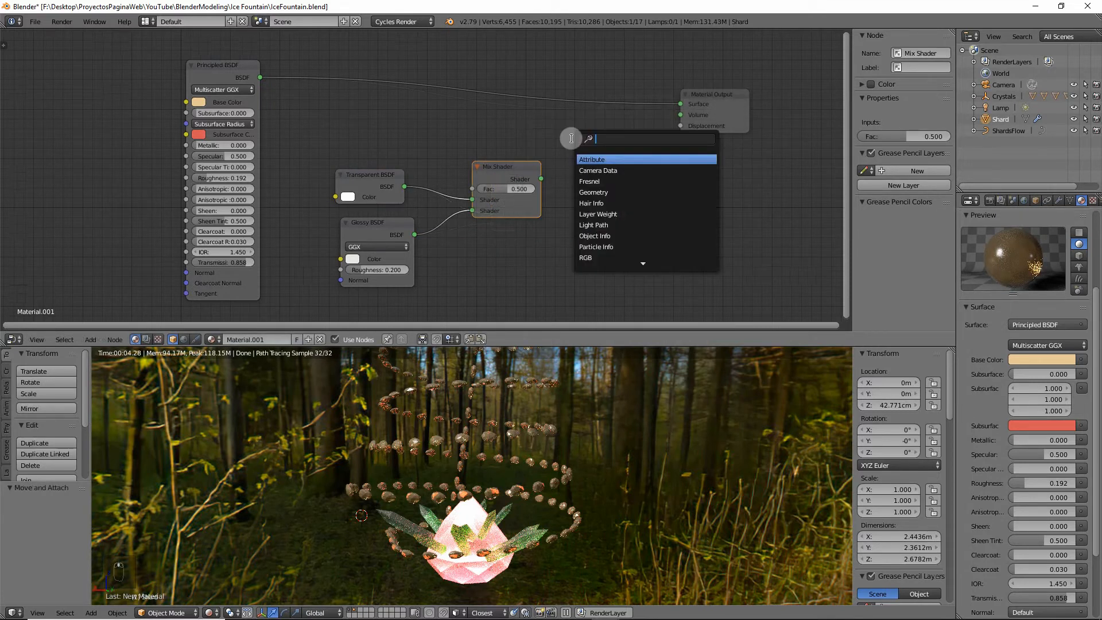
type("mix")
key("Return")
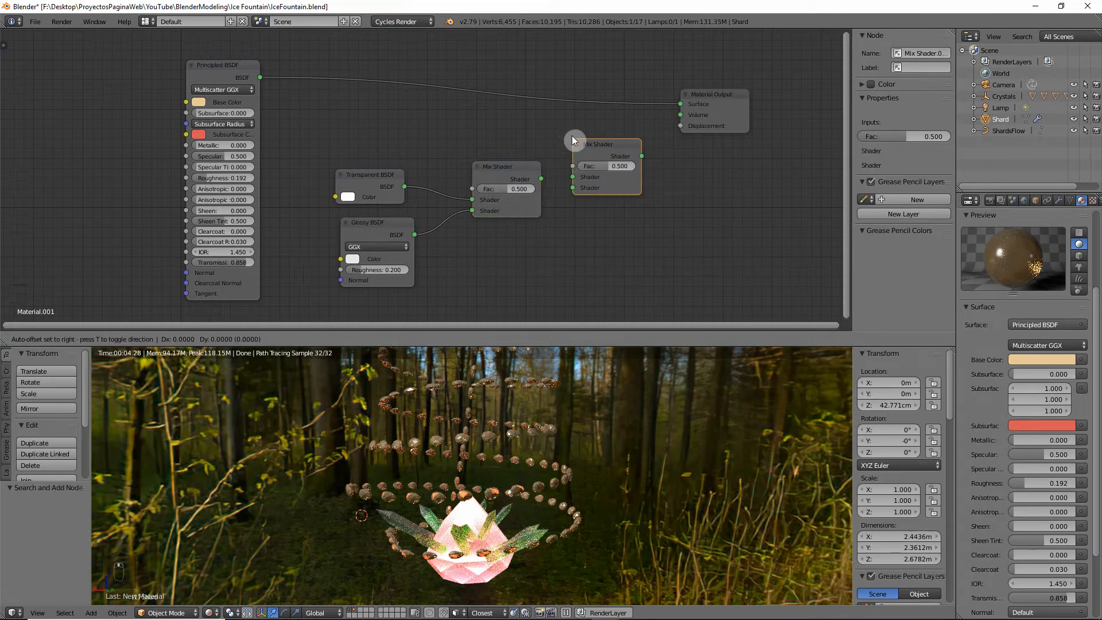
left_click(571, 136)
left_click_drag(500, 197, 570, 170)
left_click_drag(262, 78, 569, 159)
left_click_drag(638, 138, 680, 104)
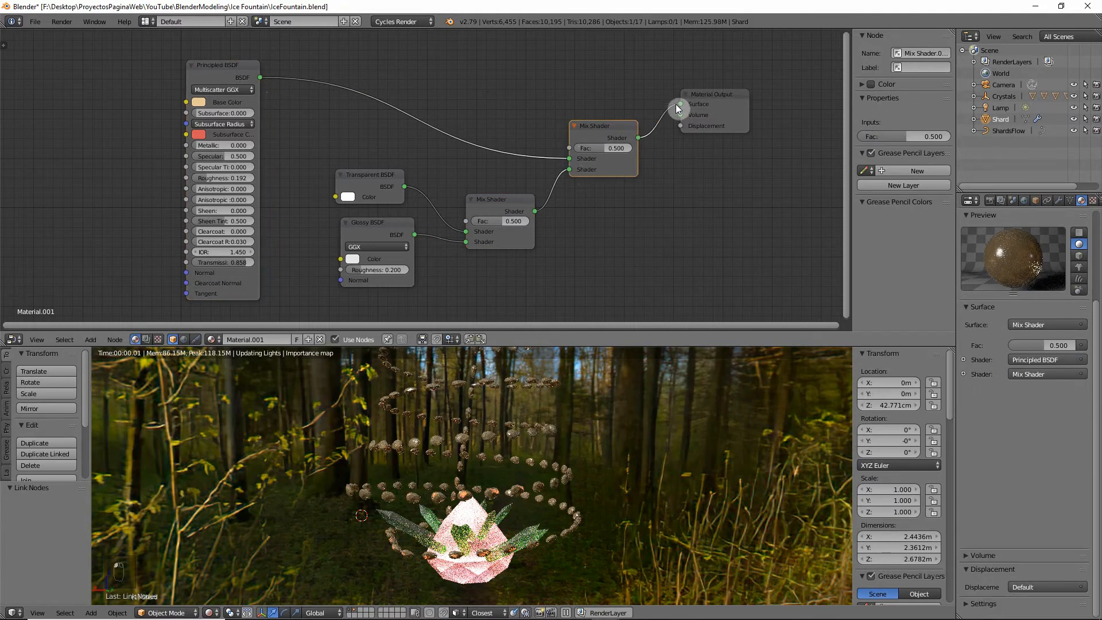
Step: Save the file and set the factor of the Mix Shader blending Transparent and Glossy to 0.200
key("ctrl+s")
left_click(612, 147)
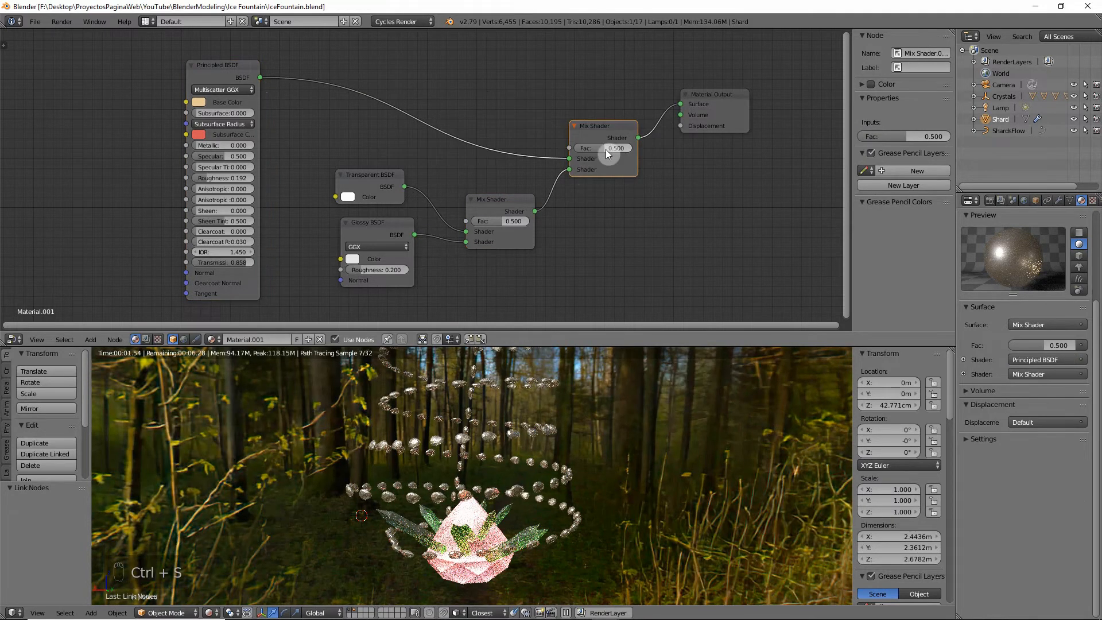
left_click_drag(498, 222, 481, 222)
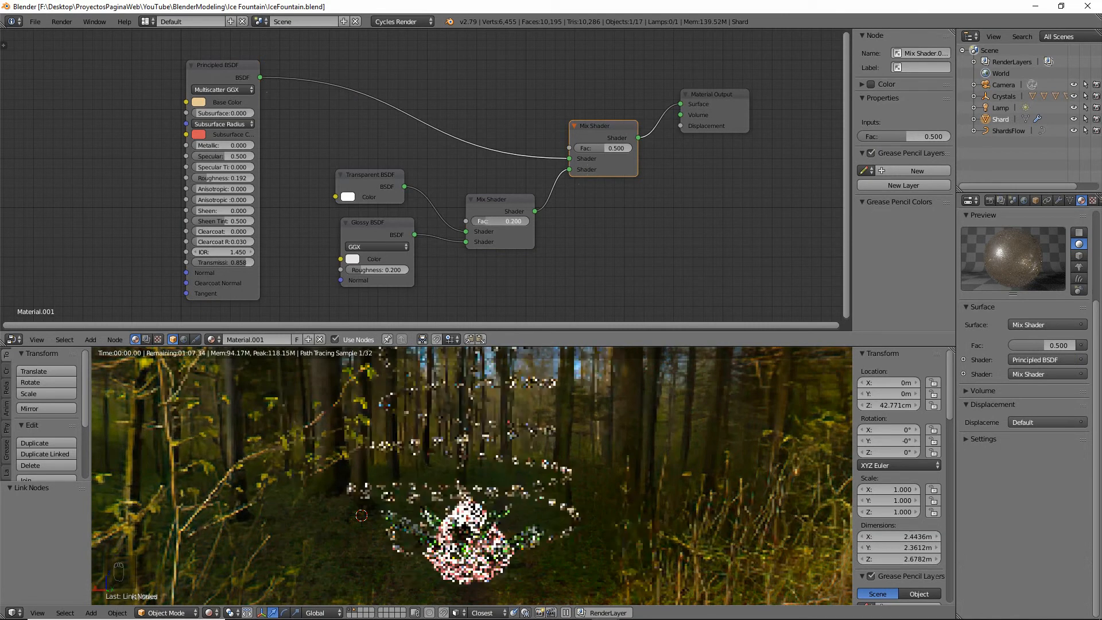
Step: Try an orange and an olive-green color on the Glossy BSDF
left_click(353, 259)
left_click(376, 175)
left_click(435, 222)
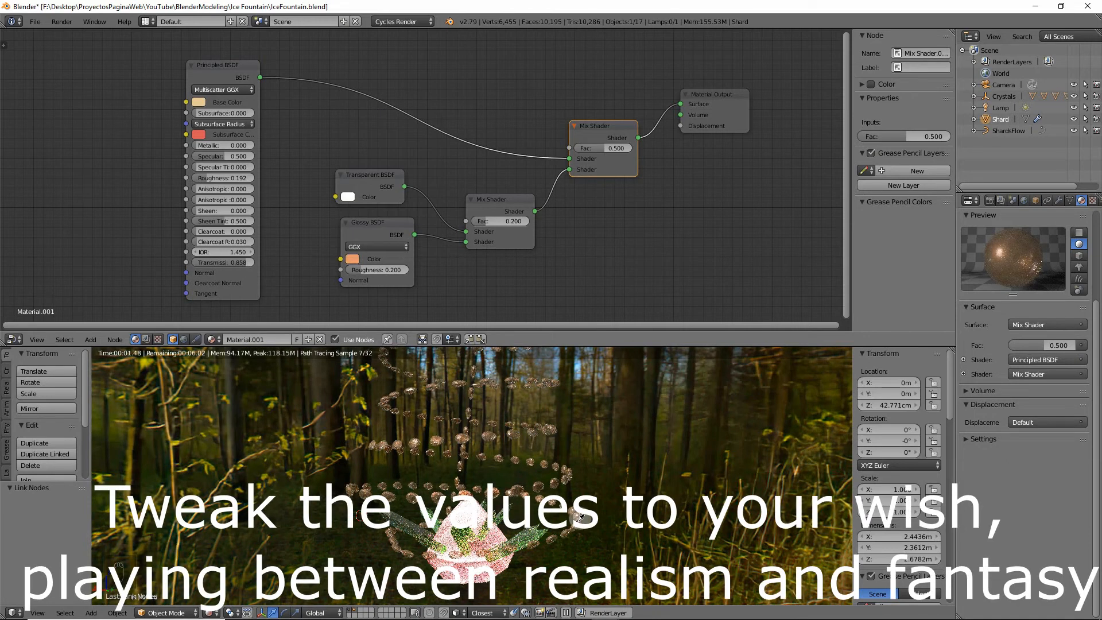
left_click(579, 520)
left_click(352, 259)
left_click_drag(431, 173, 430, 147)
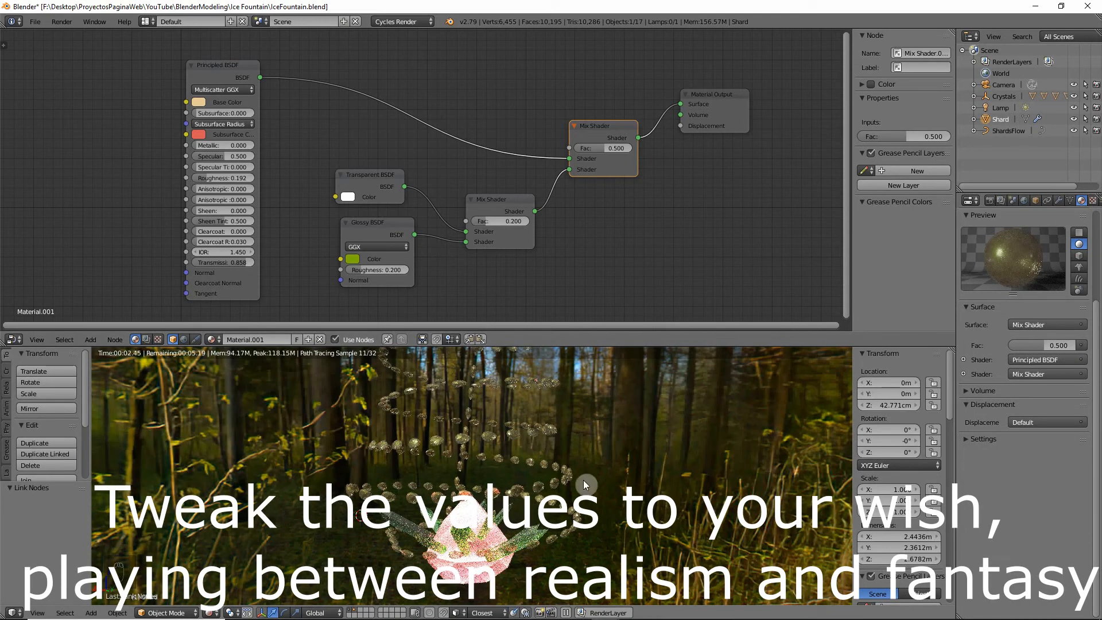
Step: Set the Glossy BSDF's color to a golden brown and keep the second Mix Shader's factor at 0.500
left_click(352, 259)
left_click(430, 216)
left_click(347, 428)
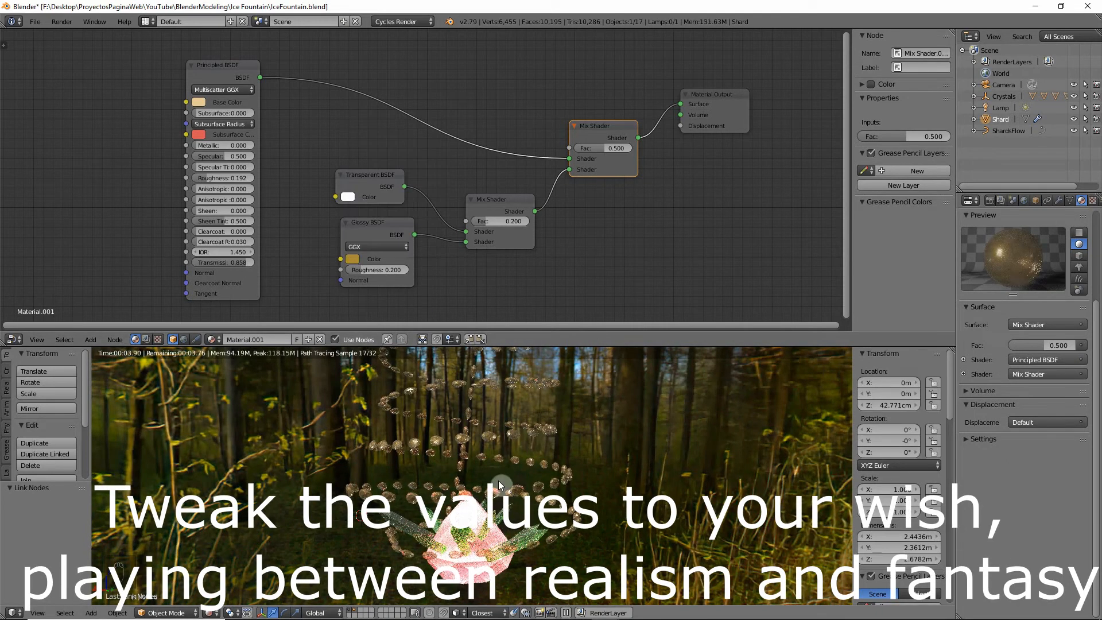
mouse_move(608, 148)
left_mouse_down()
mouse_move(589, 148)
mouse_move(638, 148)
mouse_move(609, 148)
left_mouse_up()
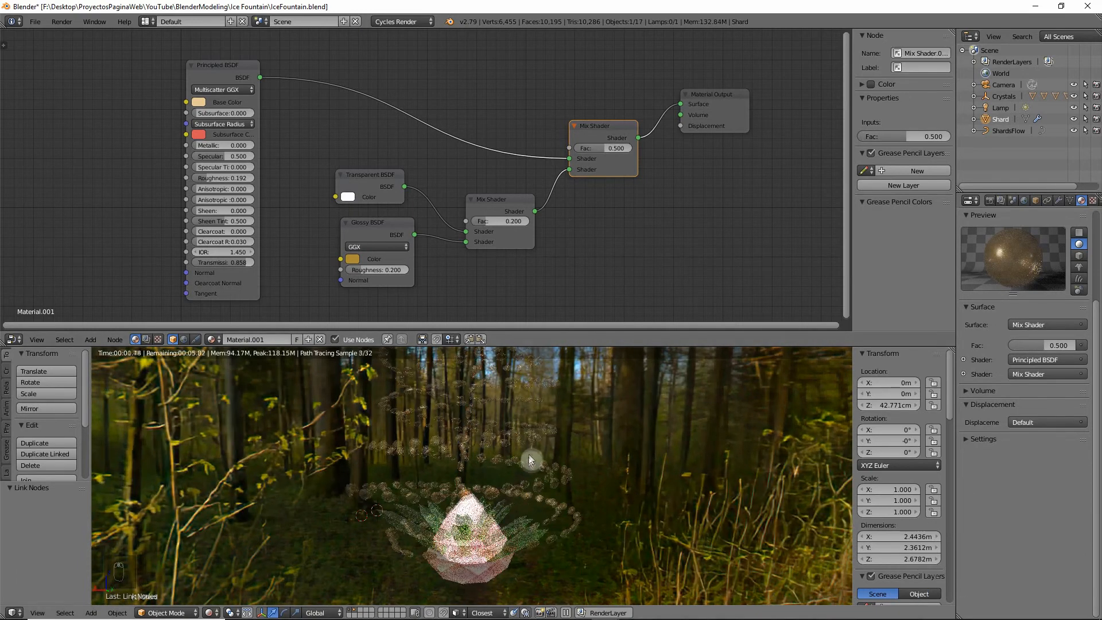
Step: Maximize the 3D view, switch it from rendered to solid shading and save the file
scroll(423, 173, "down", 1)
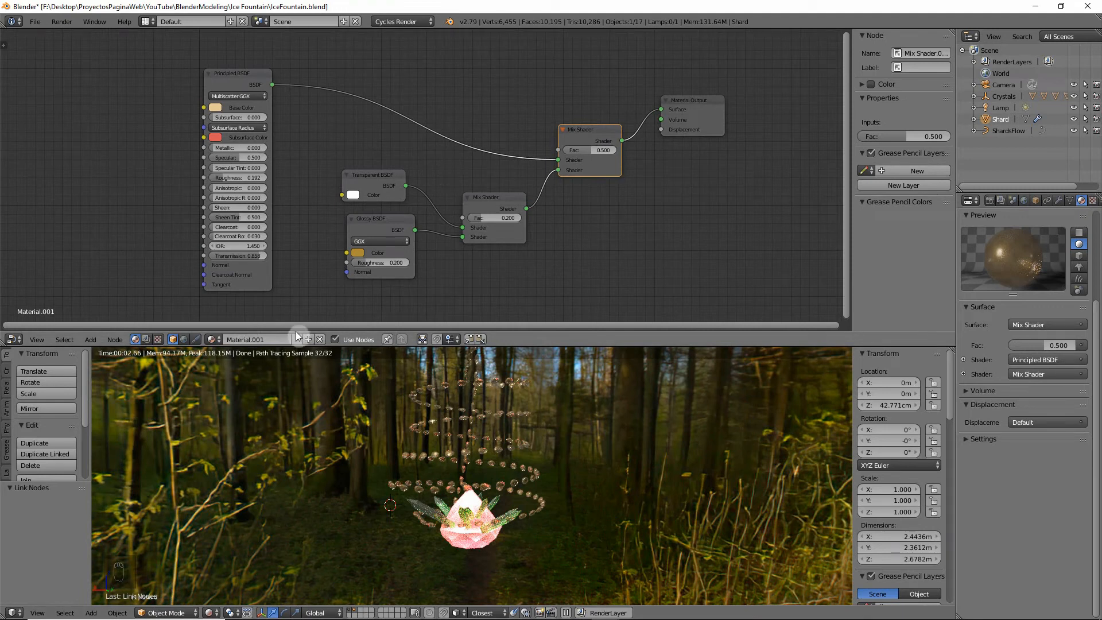
key("ctrl+space")
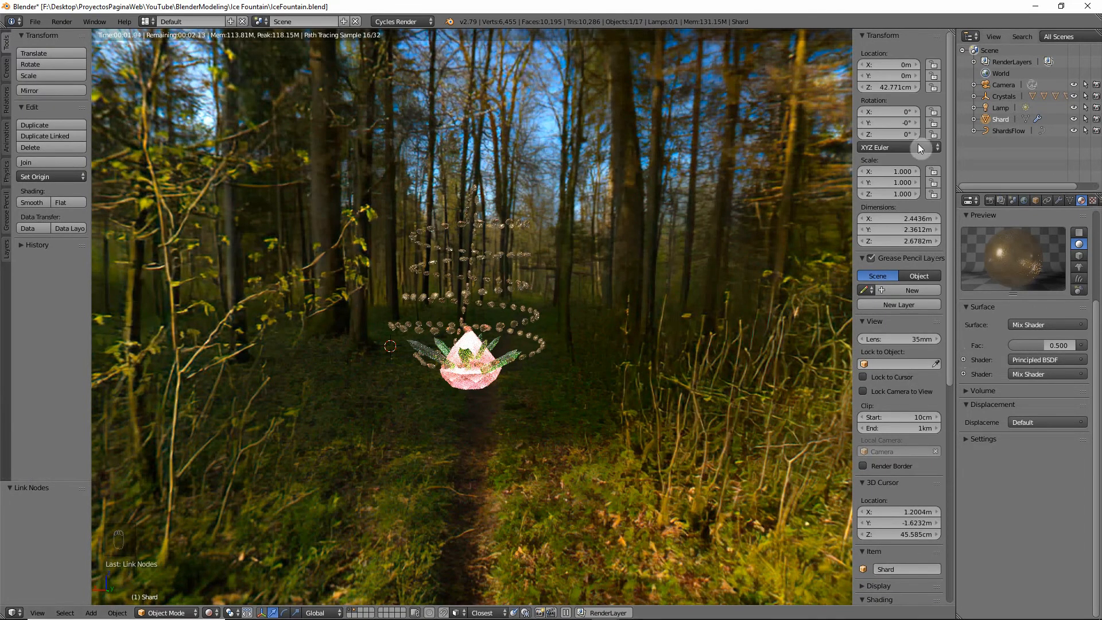
scroll(515, 331, "down", 1)
scroll(497, 356, "up", 4)
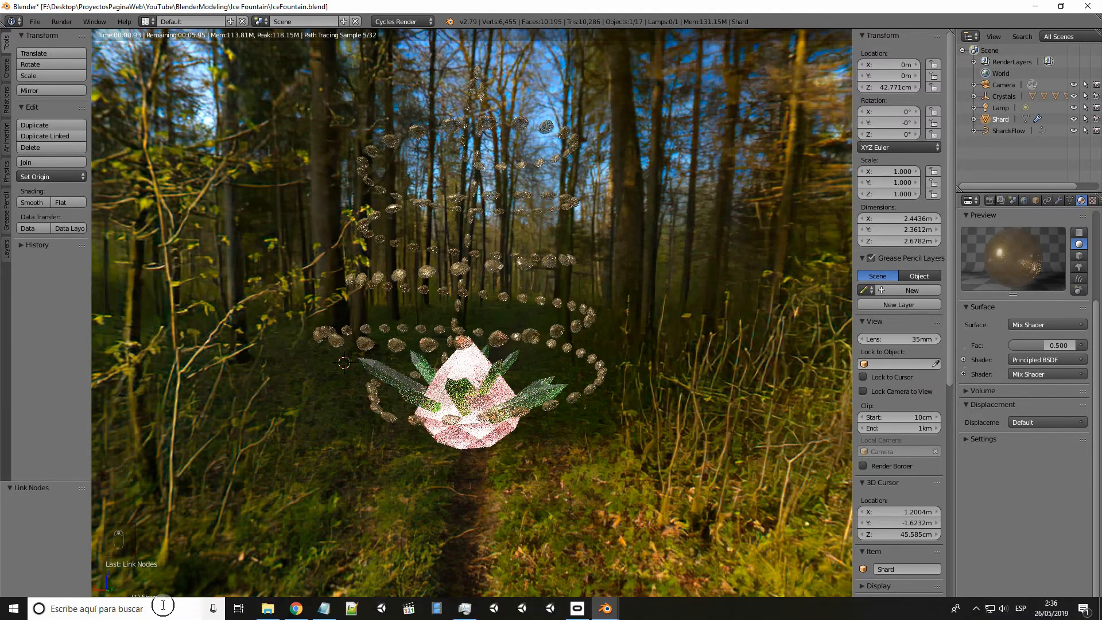
left_click(210, 613)
left_click(226, 574)
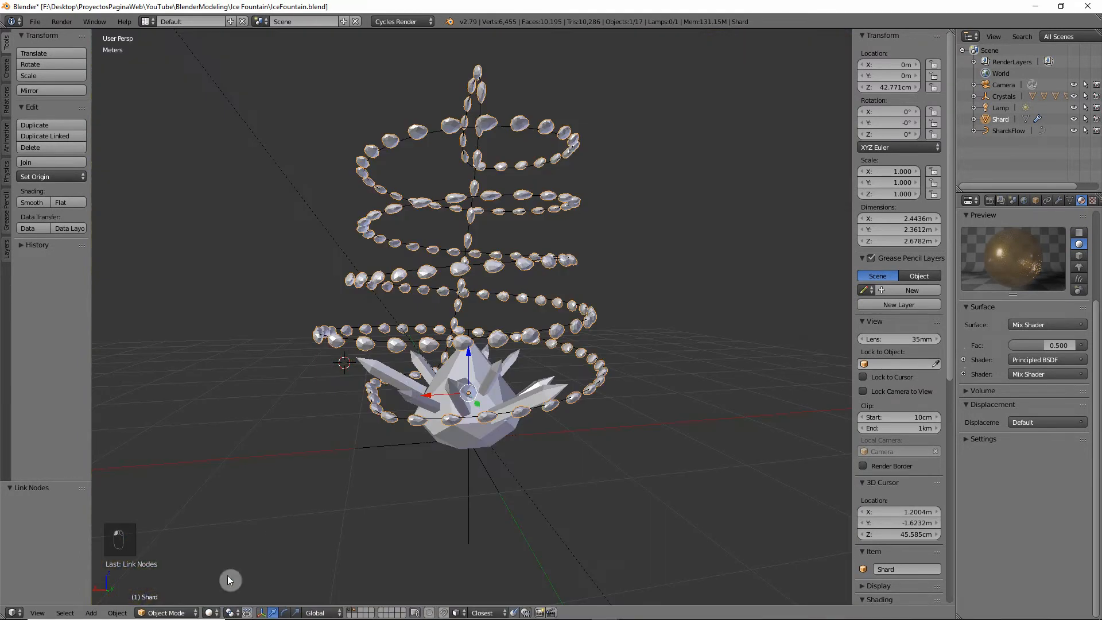
key("ctrl+s")
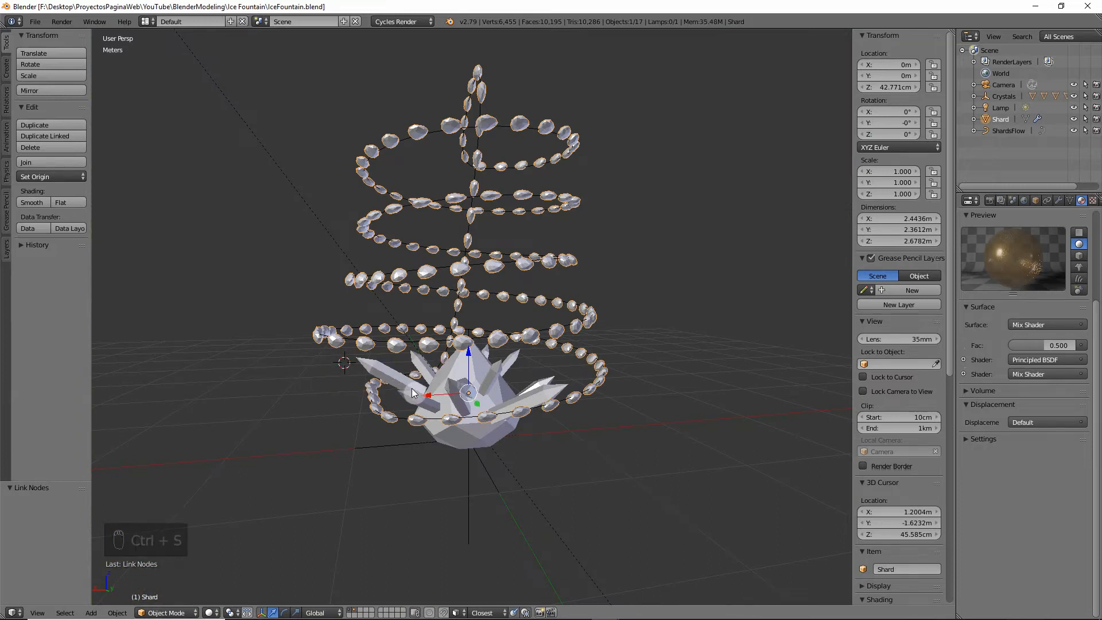
key("ctrl+alt+KP_0")
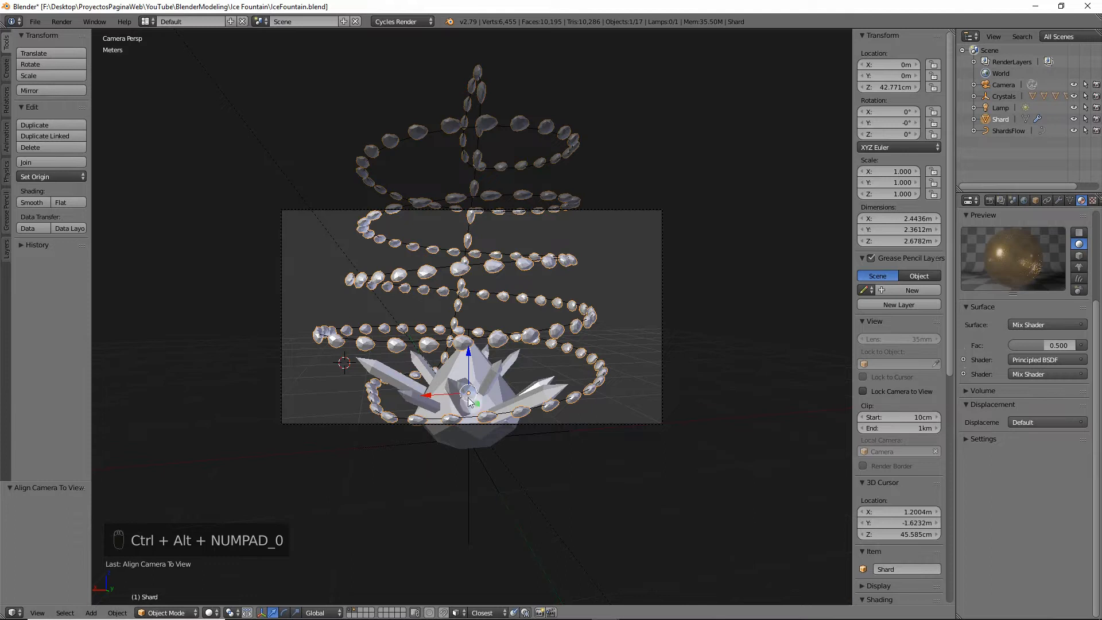
key("KP_0")
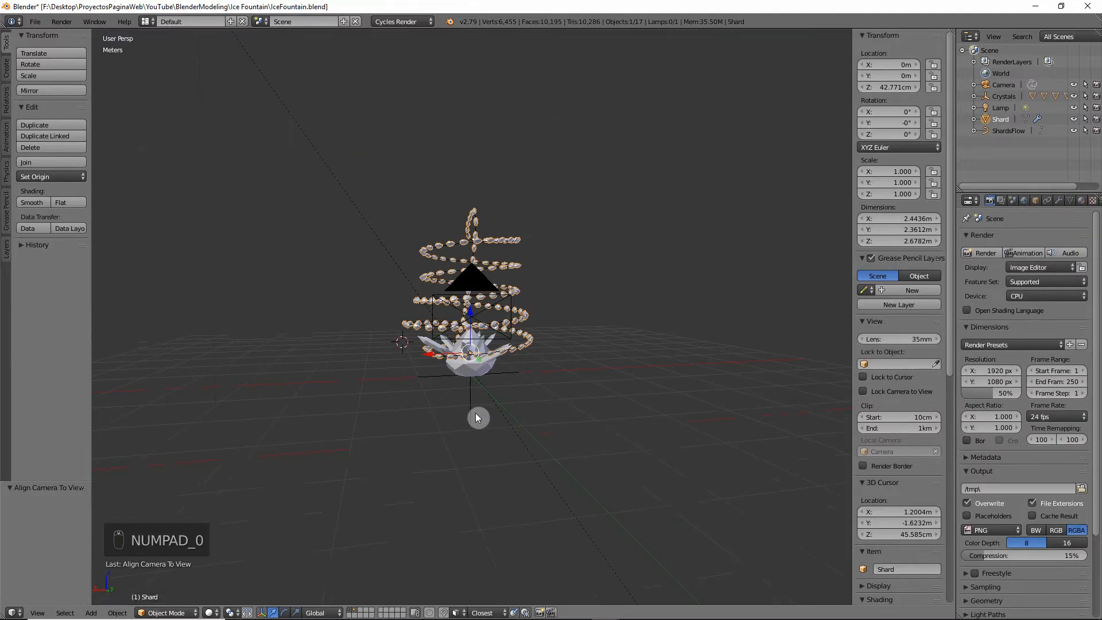
key("ctrl+z")
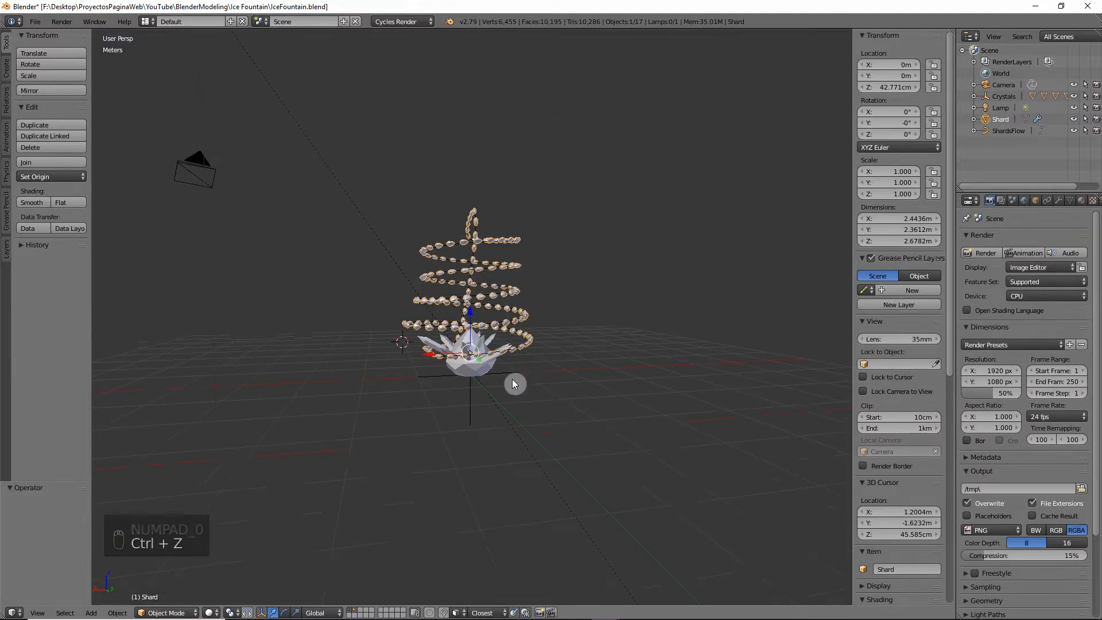
Step: Select the camera, align it to the current view of the fountain and switch the viewport to rendered shading
left_click(1011, 84)
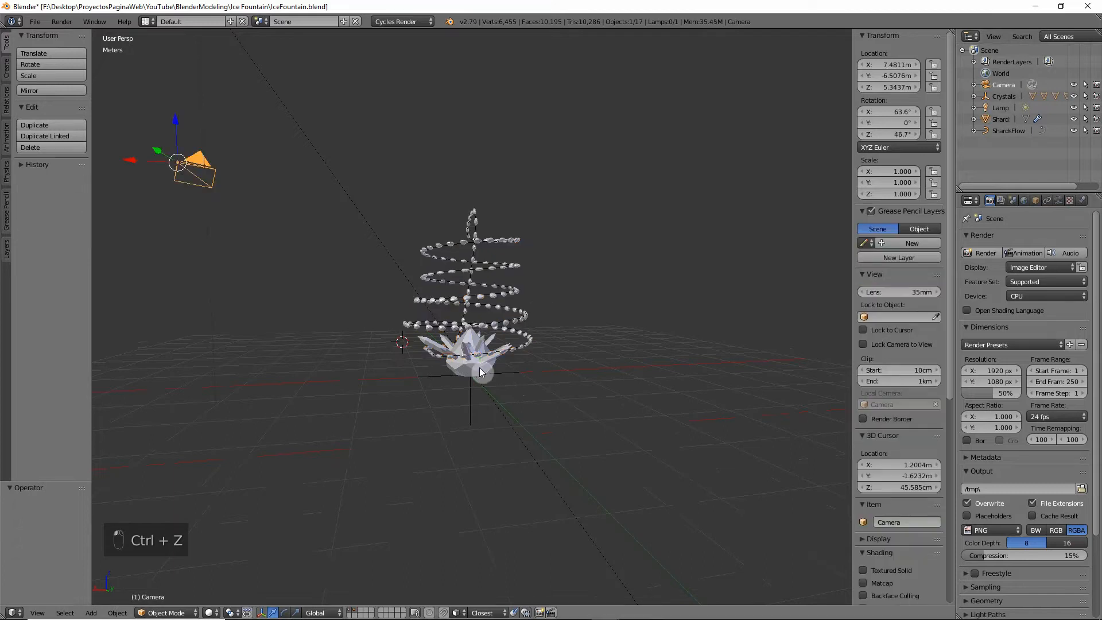
key("ctrl+alt+KP_0")
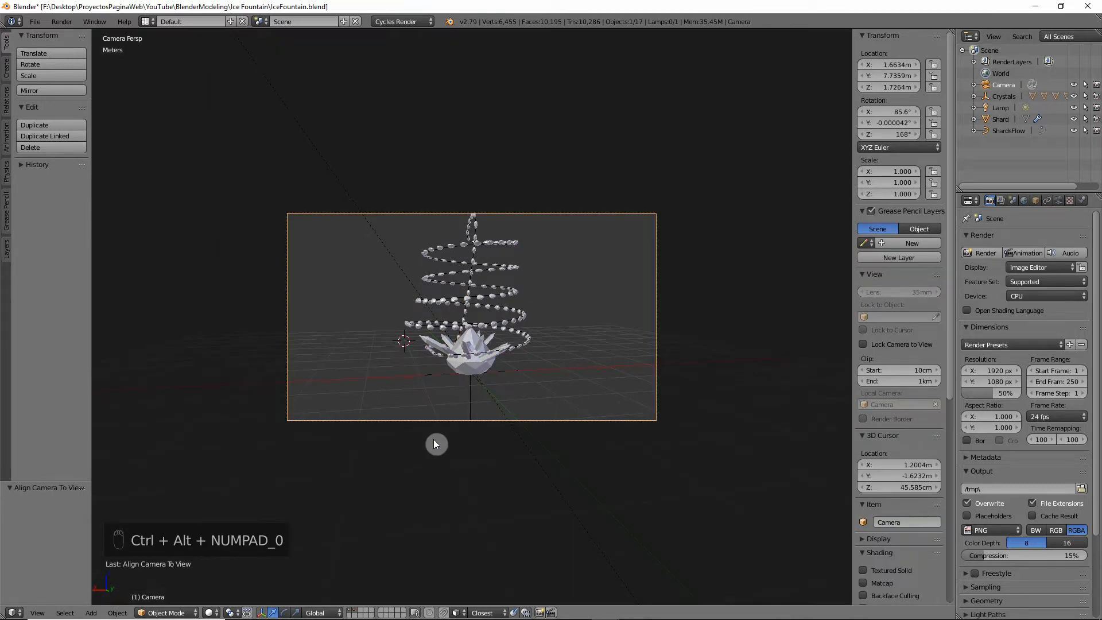
left_click(210, 612)
left_click(221, 534)
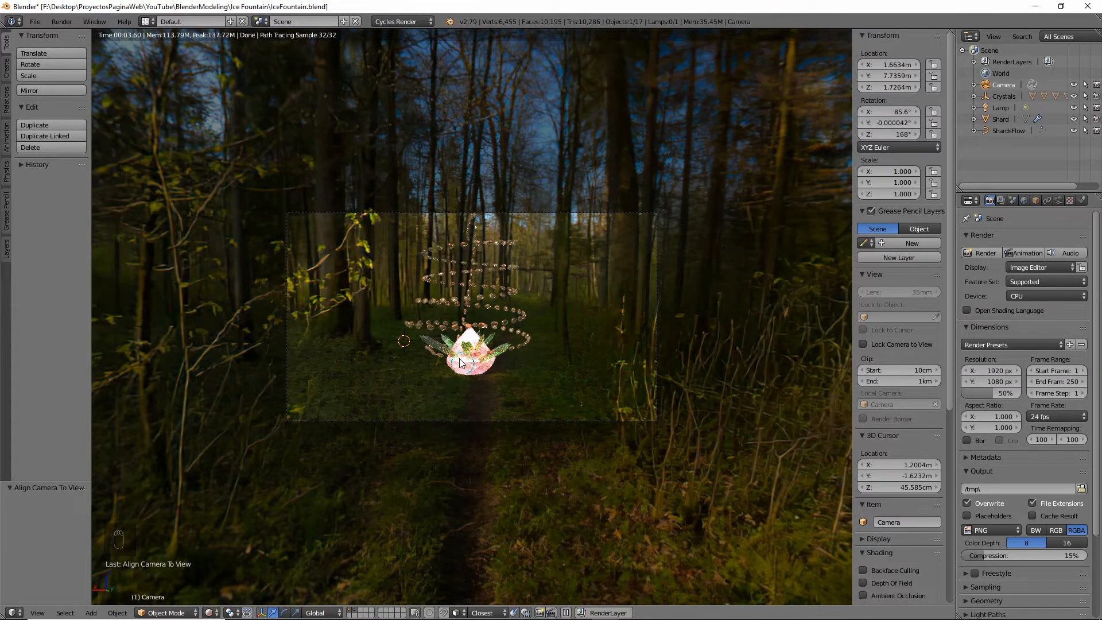
Step: Lock the camera to the view and tilt it down to an X rotation of about 77.6° in fly mode
scroll(489, 382, "down", 2)
scroll(489, 382, "up", 2)
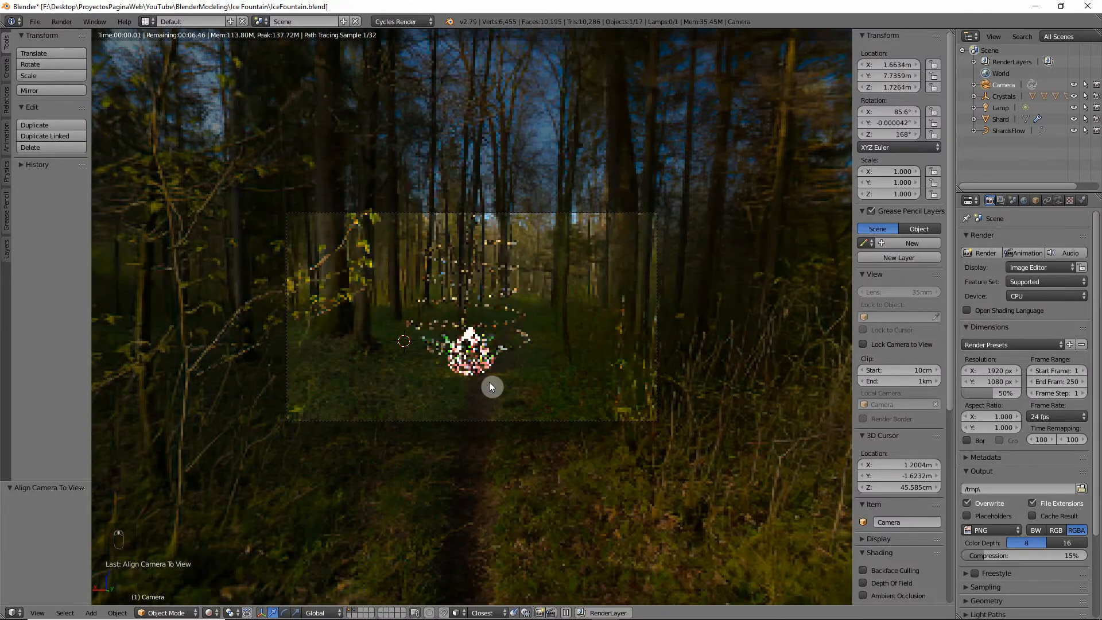
middle_click_drag(488, 382, 433, 395, "ctrl")
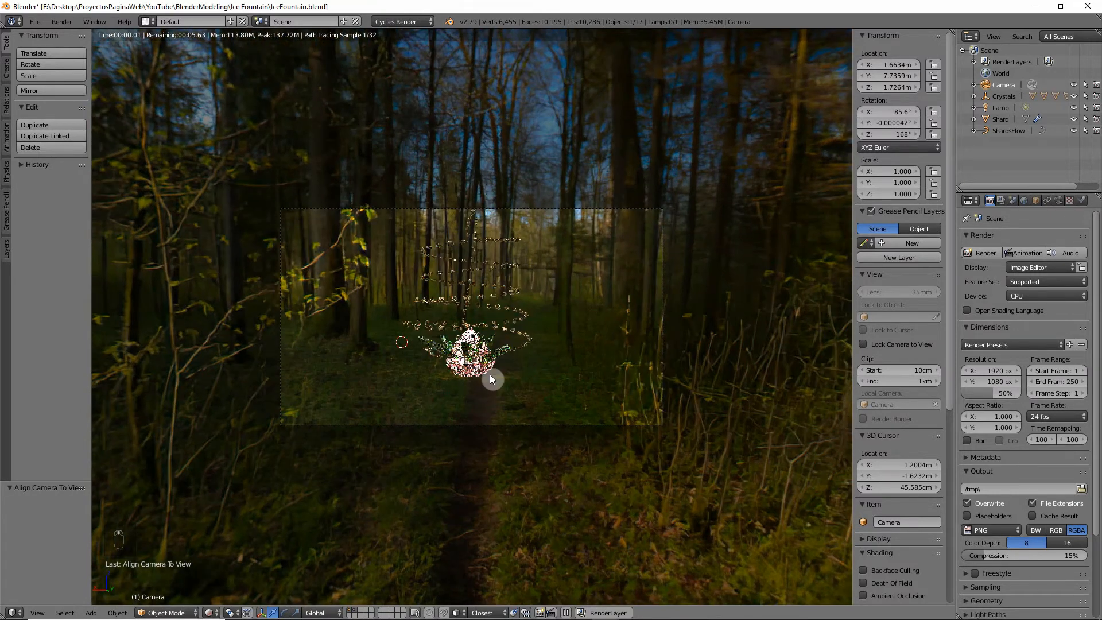
left_click(864, 344)
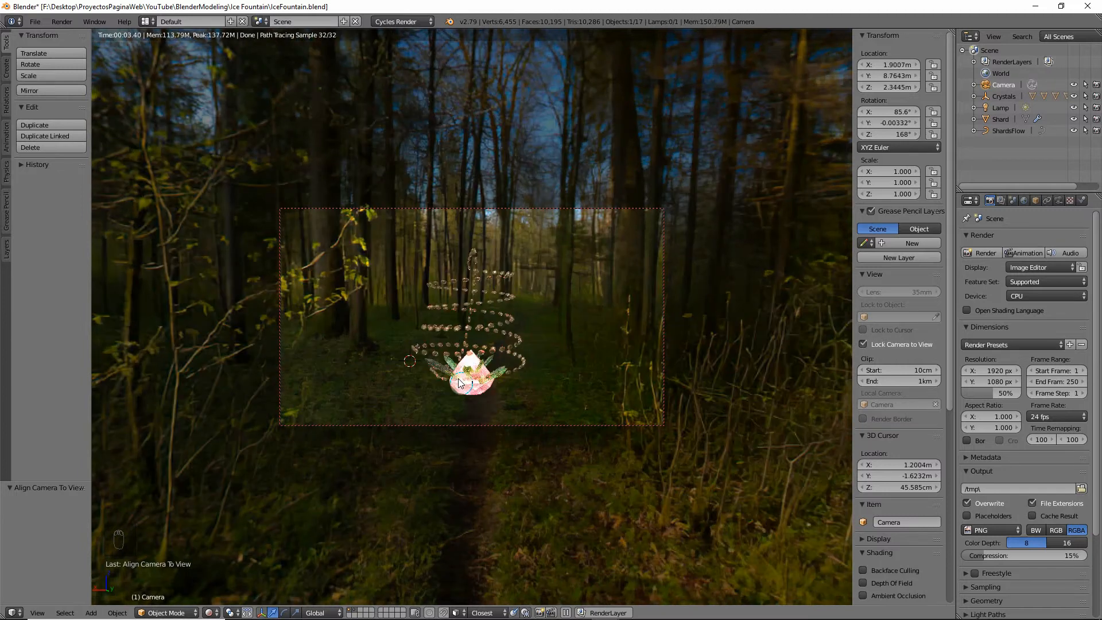
key("shift+f")
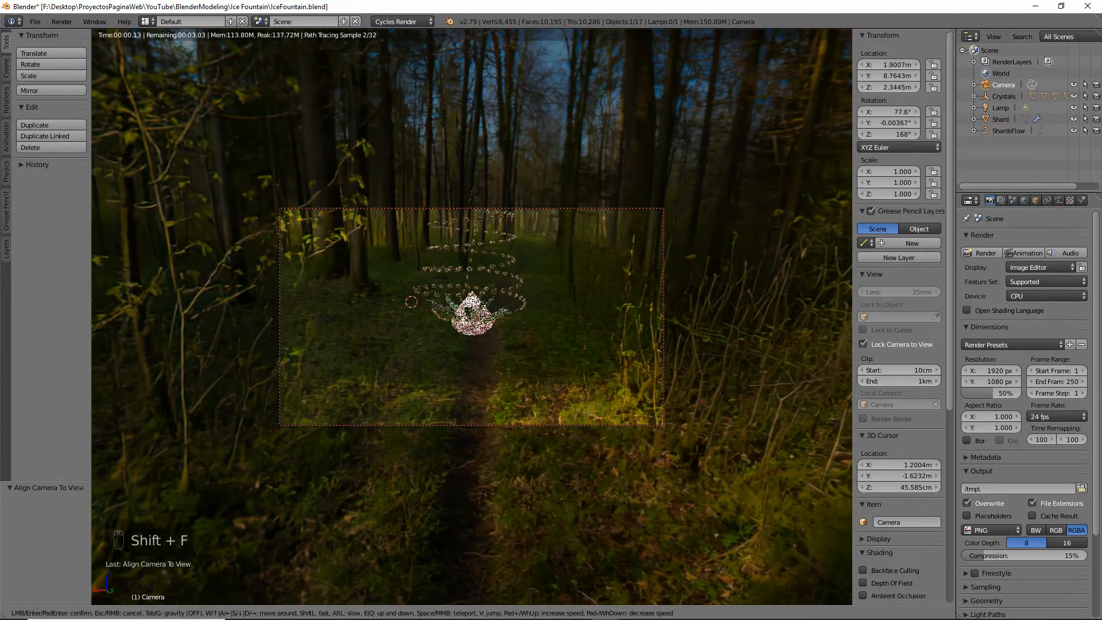
left_click(490, 321)
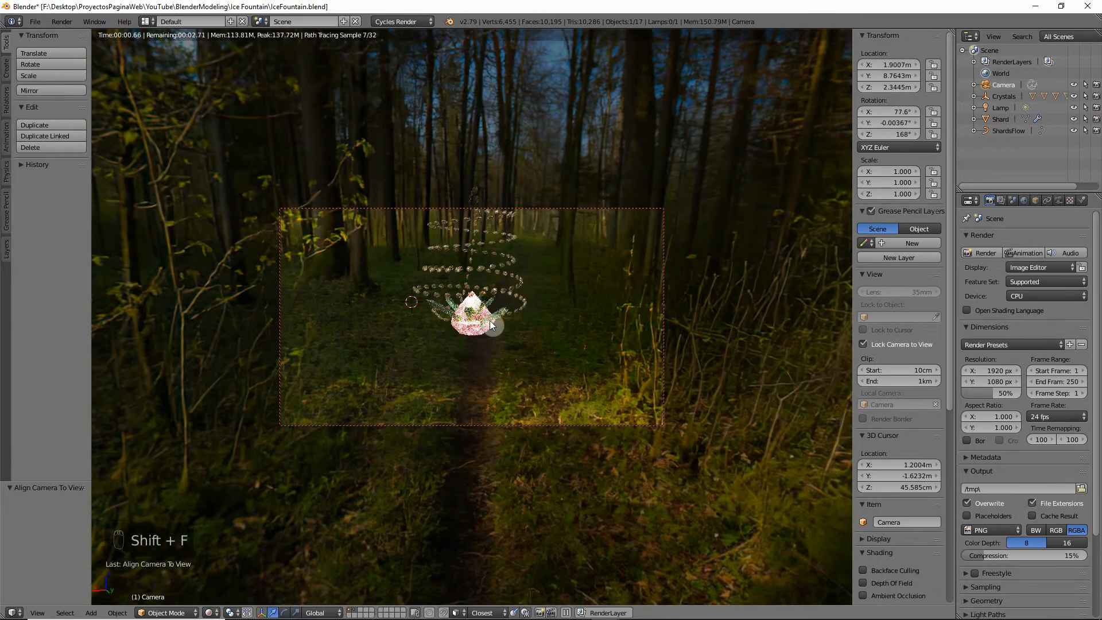
Step: Move the camera in to about X 1.44 m, Y 6.45 m, Z 3.09 m and unlock it from the view
middle_click_drag(490, 320, 483, 357, "ctrl")
scroll(491, 313, "down", 5)
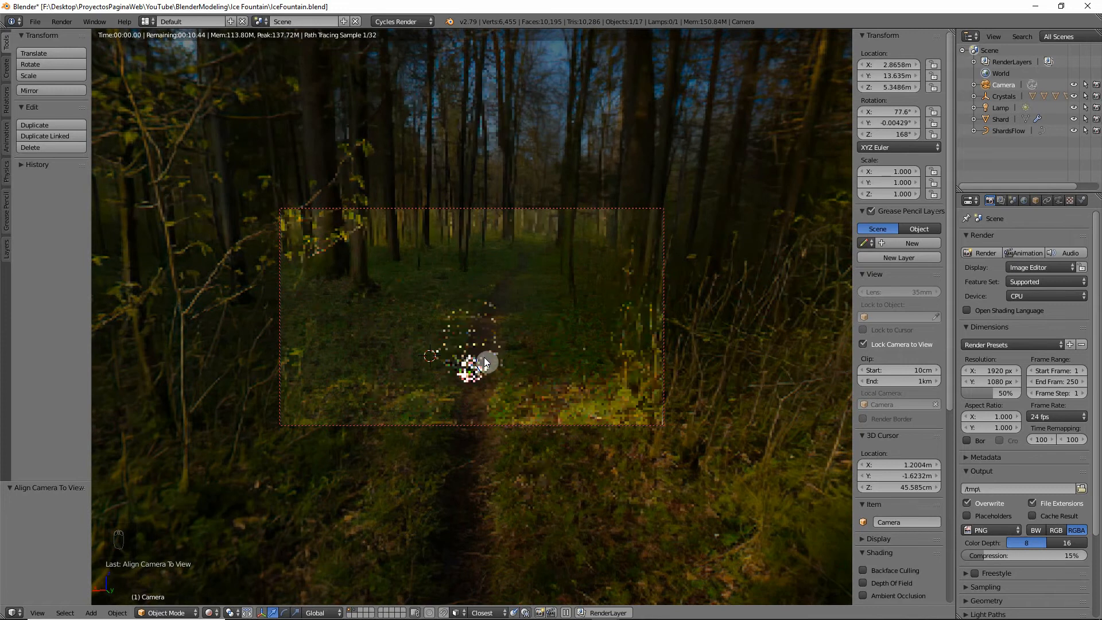
scroll(489, 351, "up", 5)
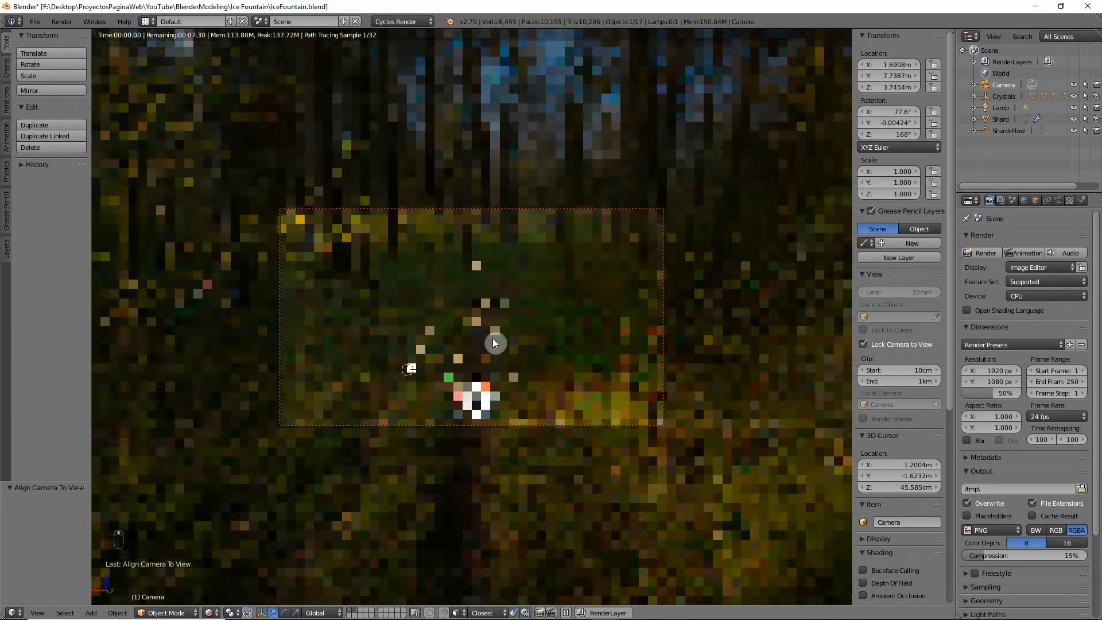
scroll(496, 345, "up", 2)
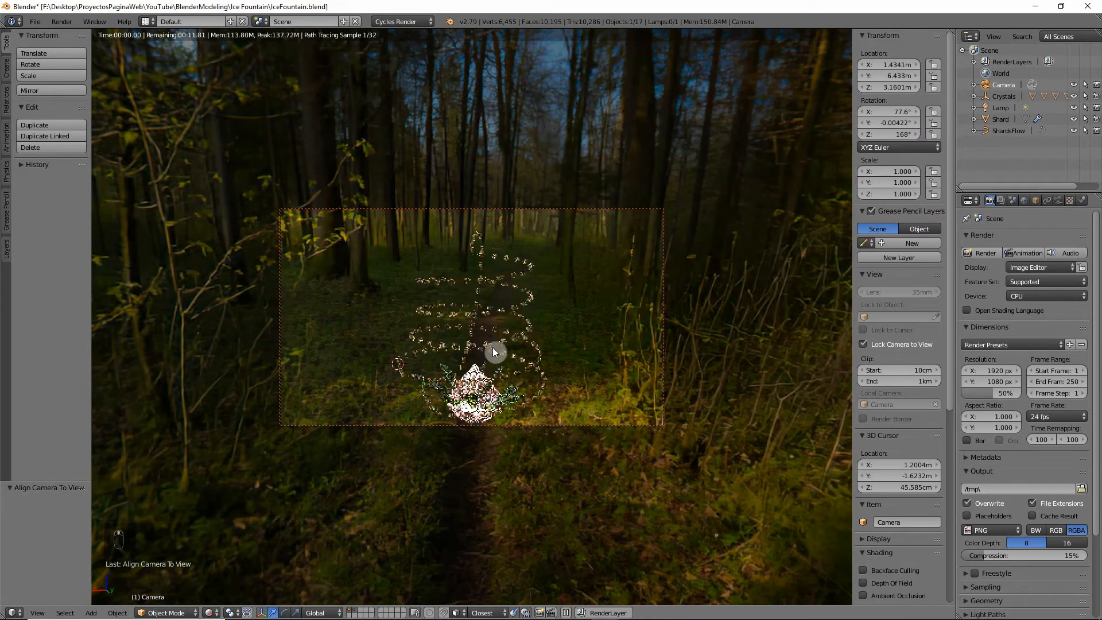
middle_click_drag(492, 347, 493, 343, "shift")
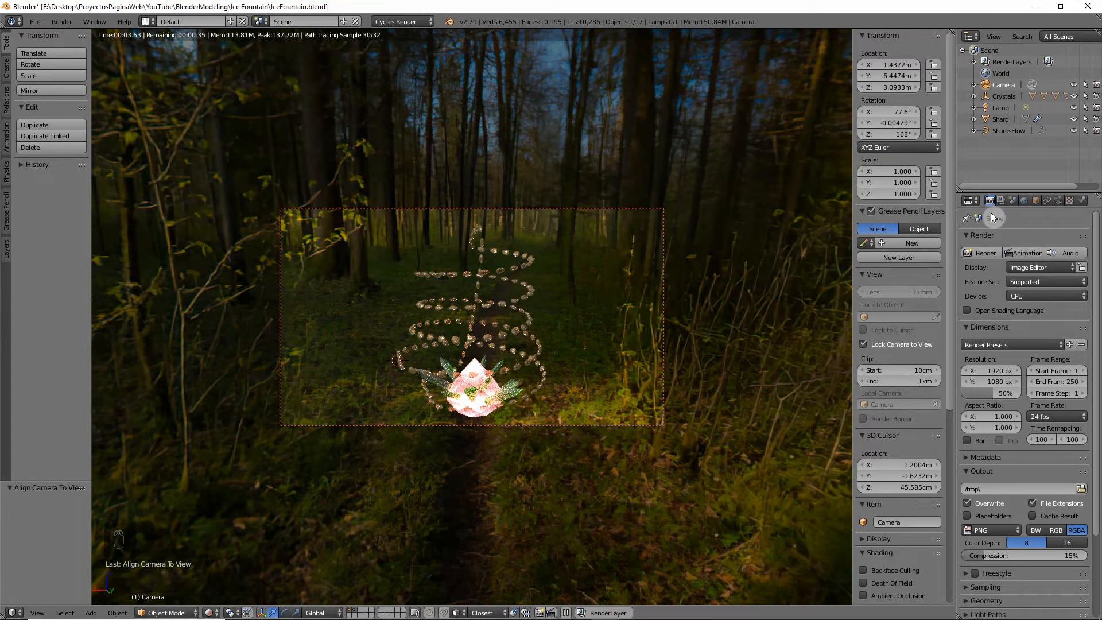
left_click(863, 345)
Step: Set the camera's sensor size to 44 mm in its data settings
scroll(468, 347, "up", 2)
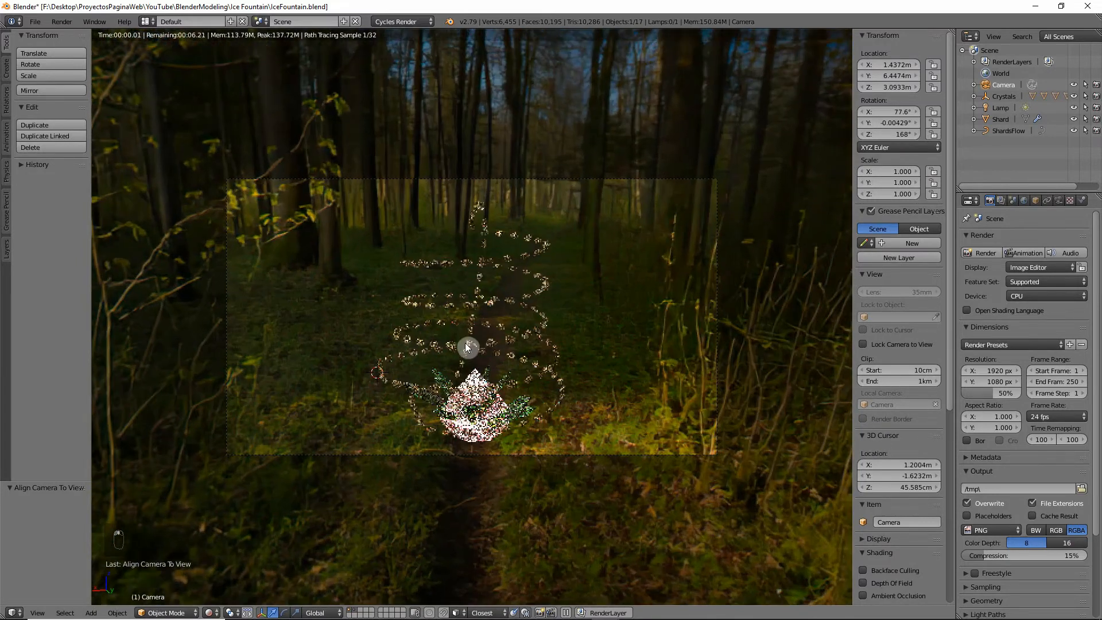
scroll(468, 347, "up", 1)
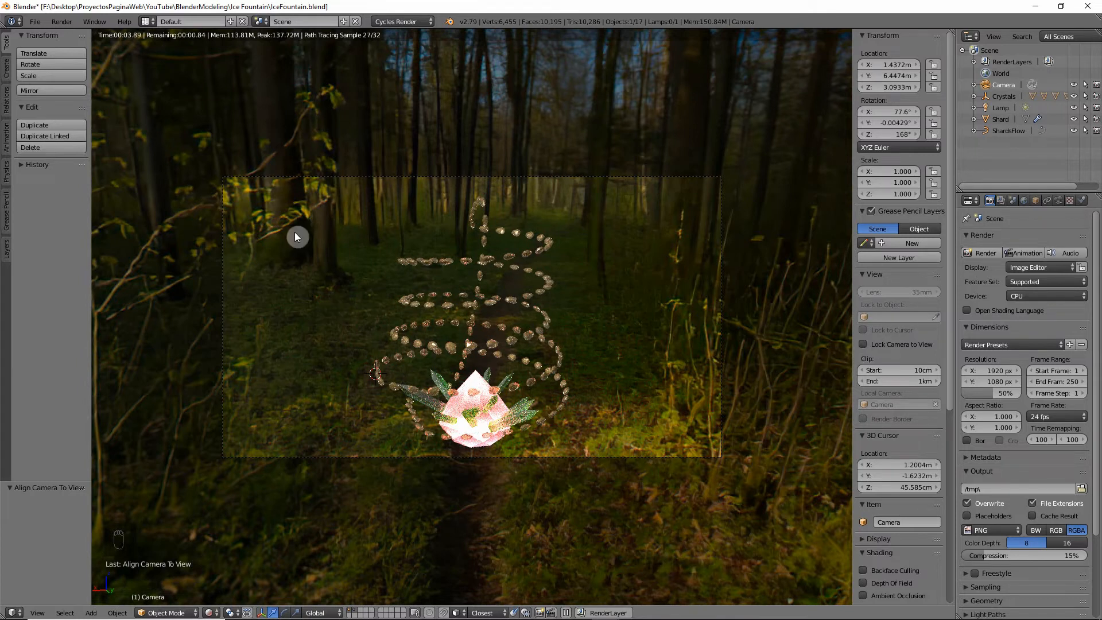
scroll(421, 348, "up", 1)
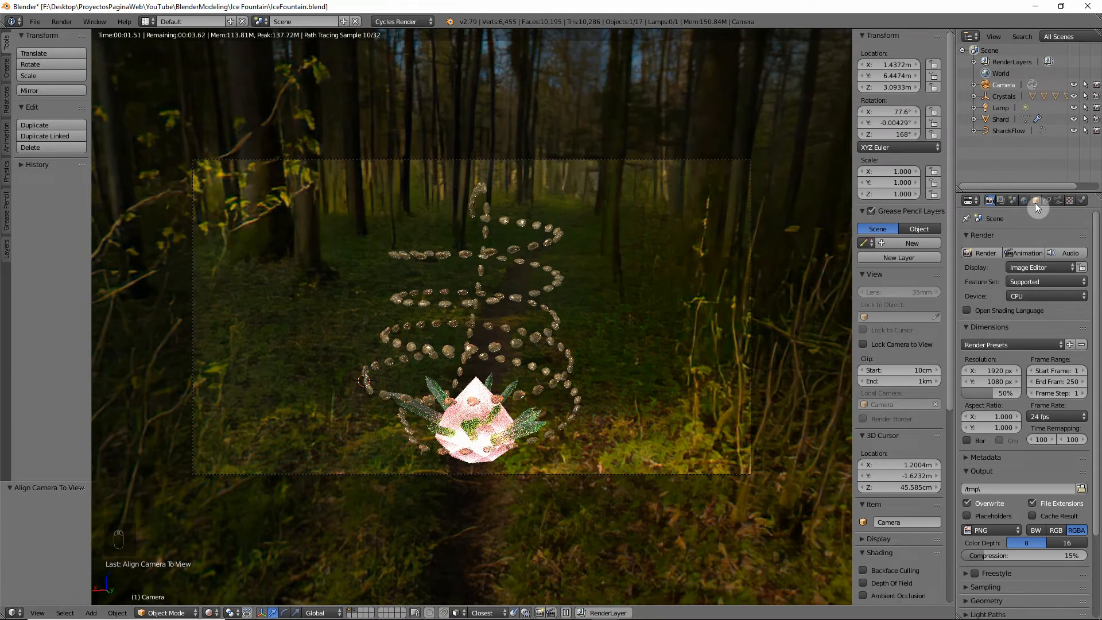
left_click(1064, 201)
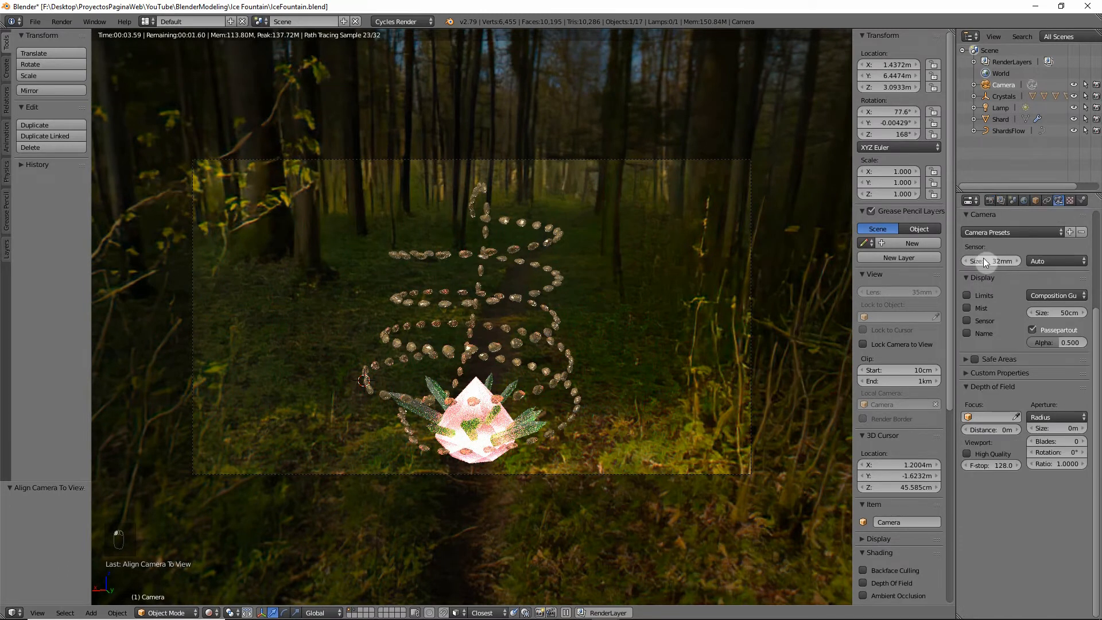
left_click_drag(977, 263, 1024, 263)
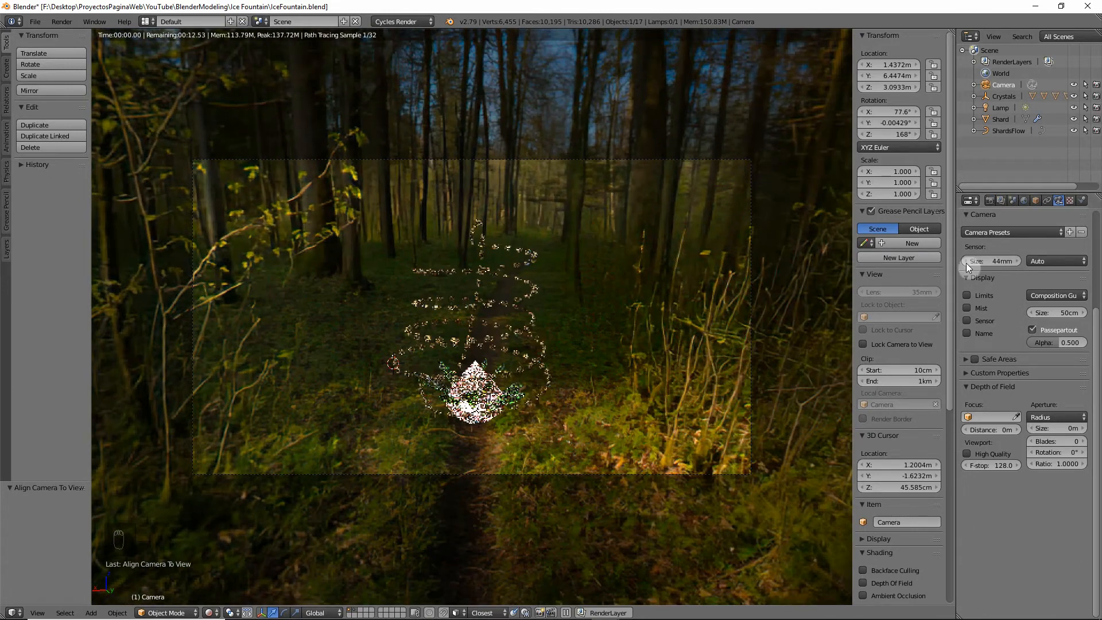
Step: Lock the camera to the view, move it closer to about X 1.15 m, Y 5.18 m, Z 2.74 m, and save the file
scroll(457, 339, "up", 2)
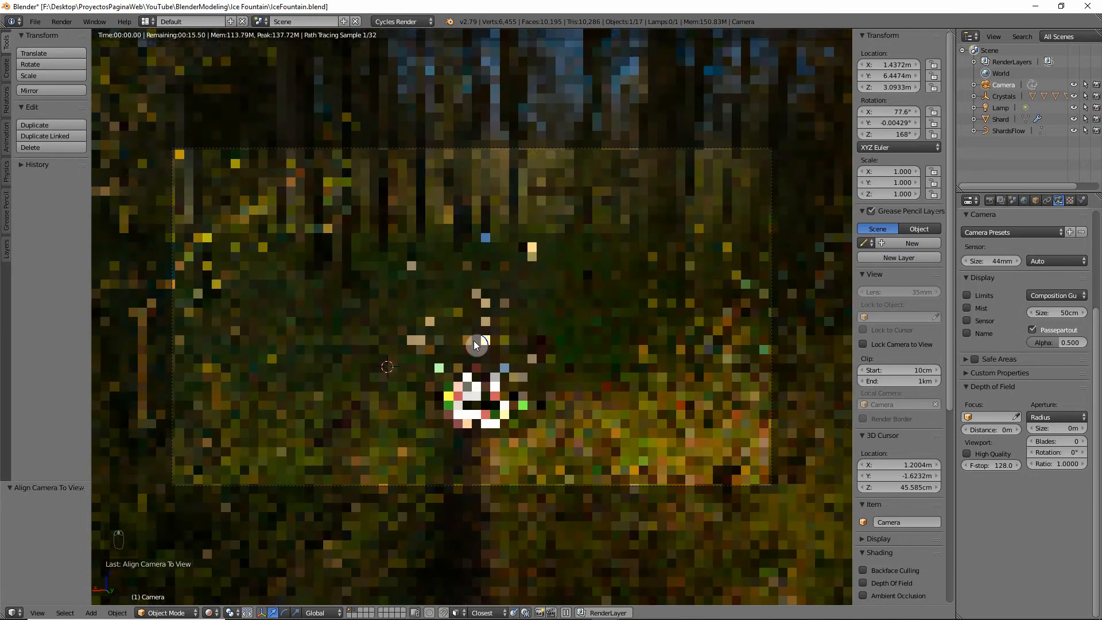
scroll(475, 341, "up", 1)
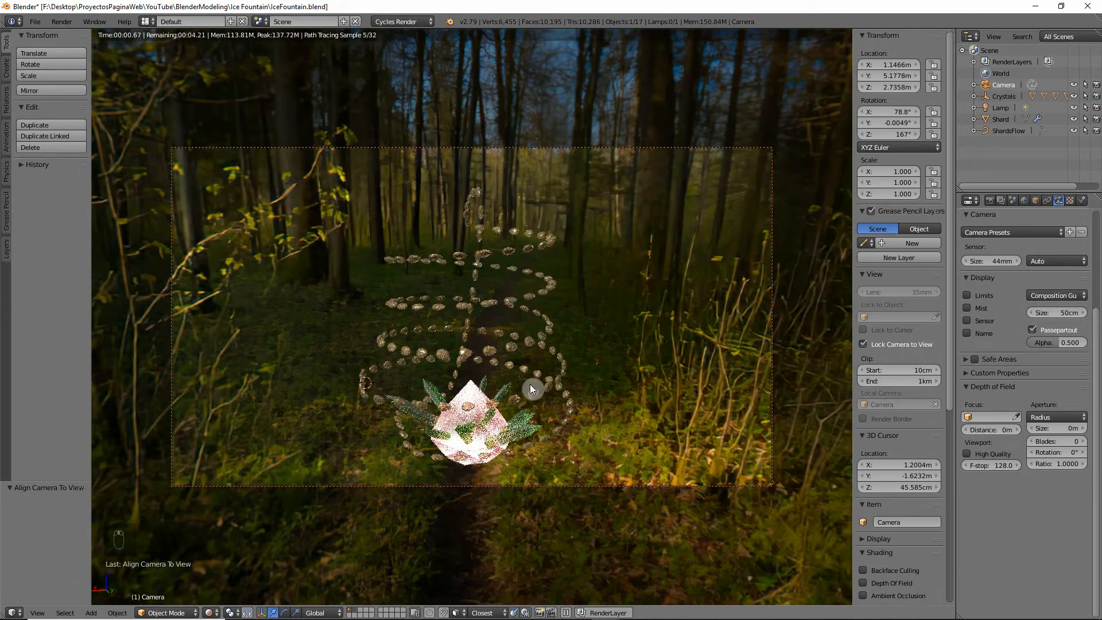
key("ctrl+s")
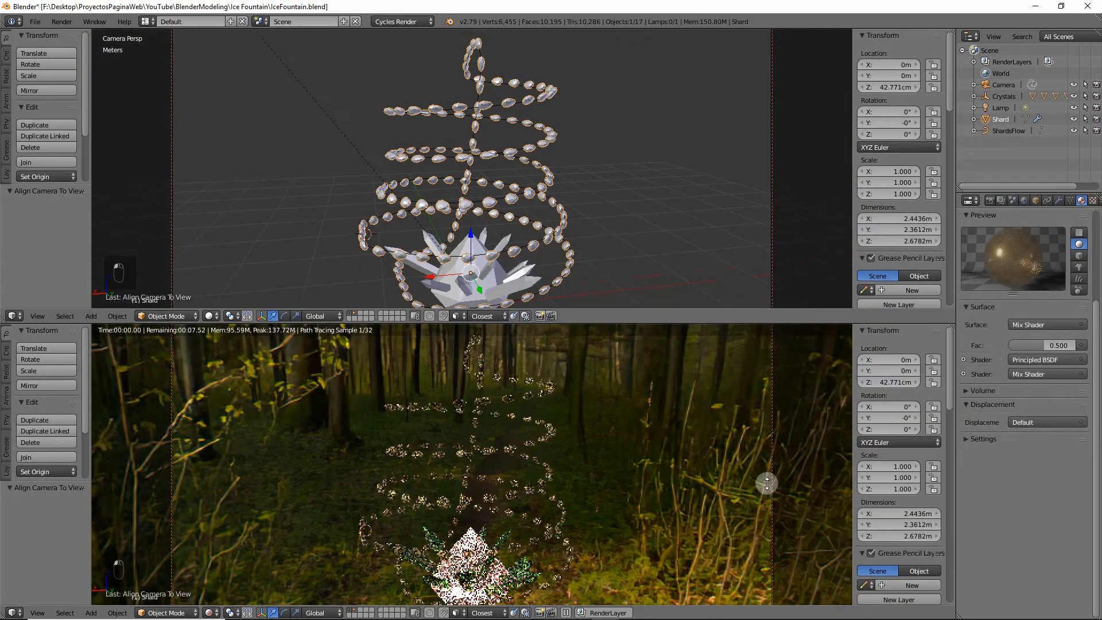
Step: In the restored split layout, pull the camera slightly back from the fountain and unlock it from the rendered view
scroll(904, 551, "down", 6)
left_click(864, 526)
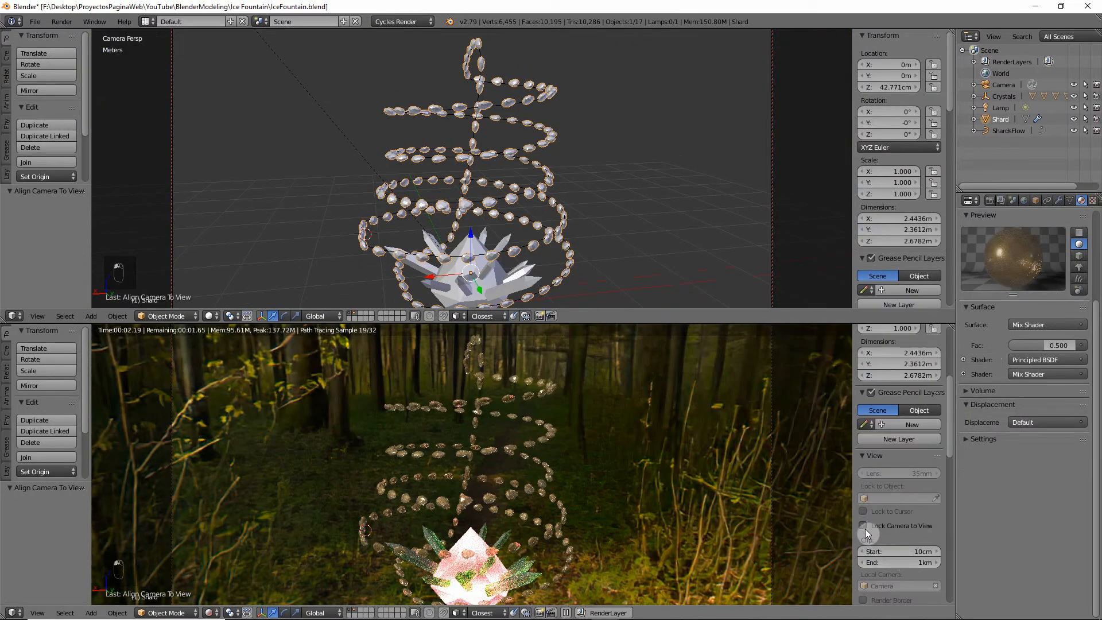
scroll(585, 216, "down", 1)
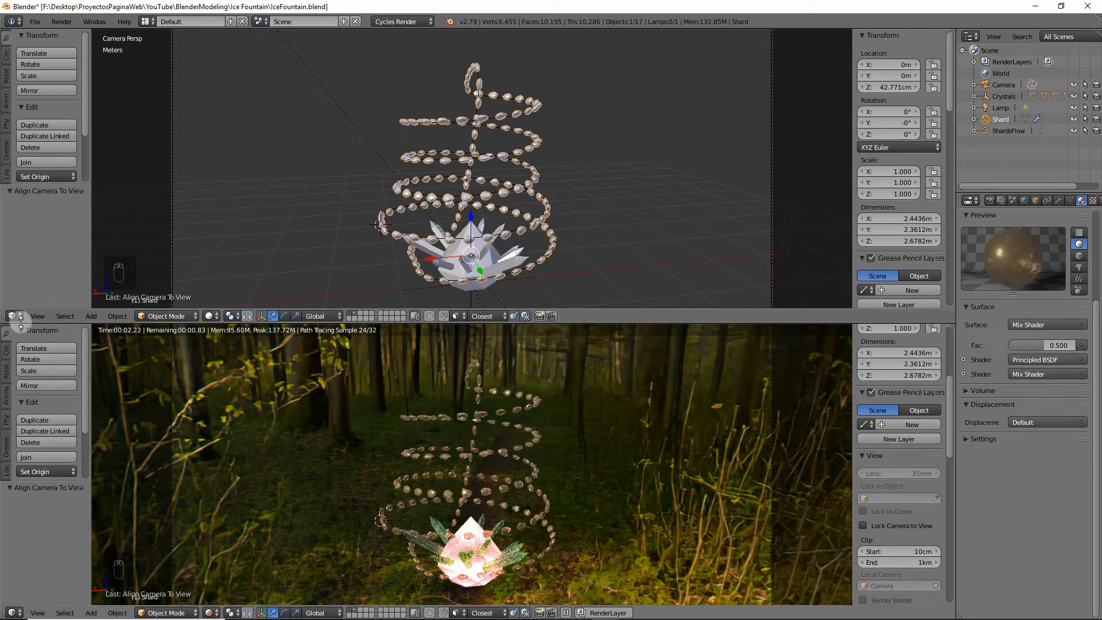
Step: Switch the upper area to the Node Editor and set the base color of the shard material's Principled BSDF to cyan
left_click(14, 315)
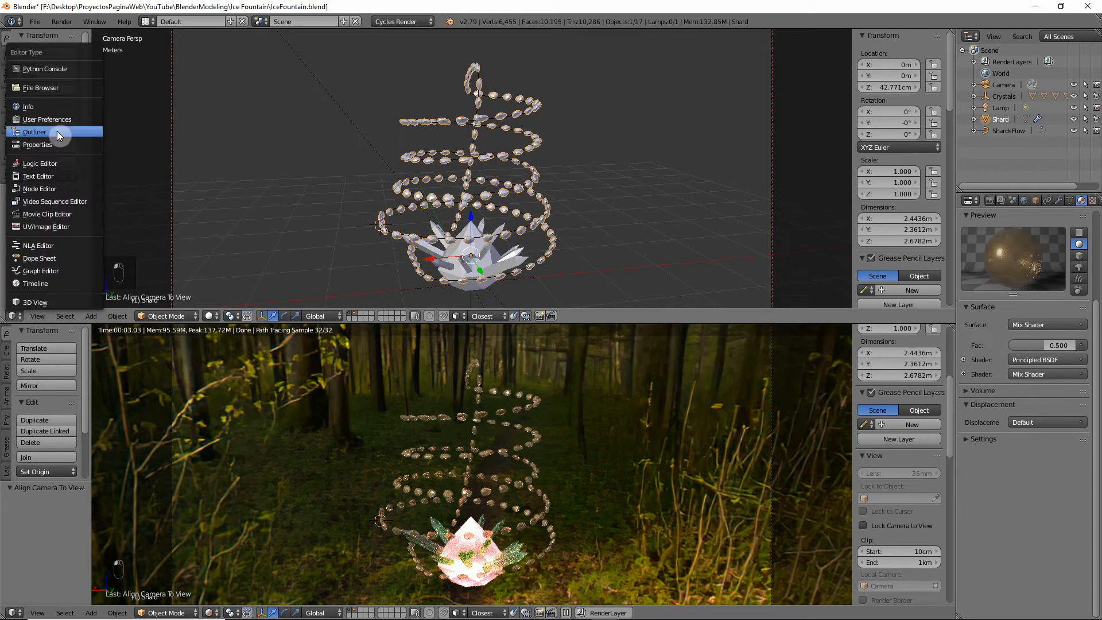
left_click(54, 188)
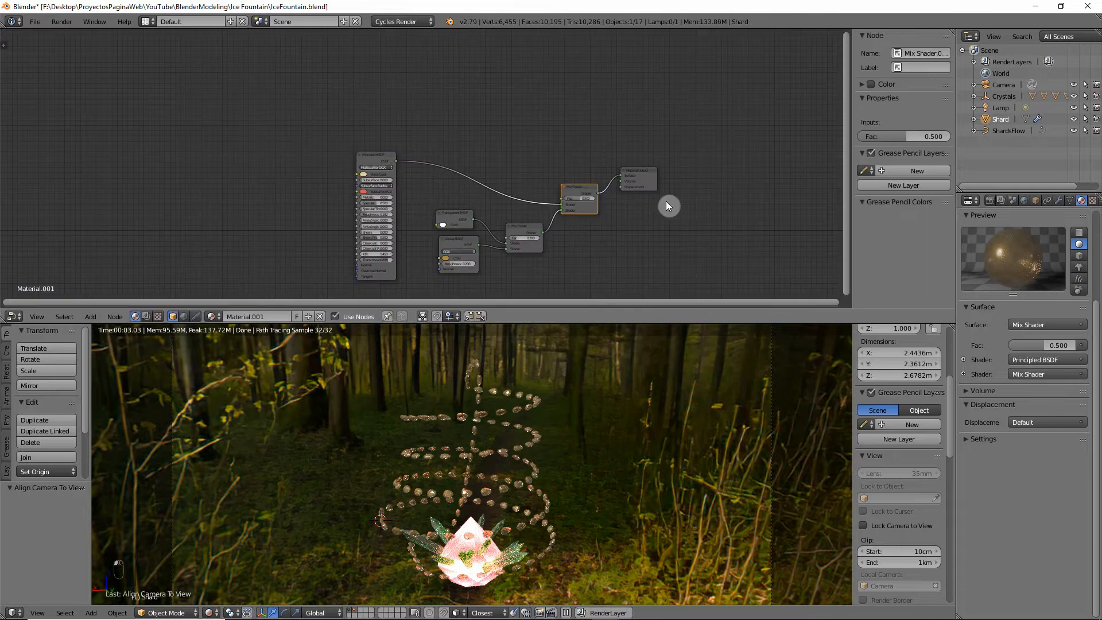
scroll(458, 225, "up", 4)
middle_click_drag(445, 221, 426, 138)
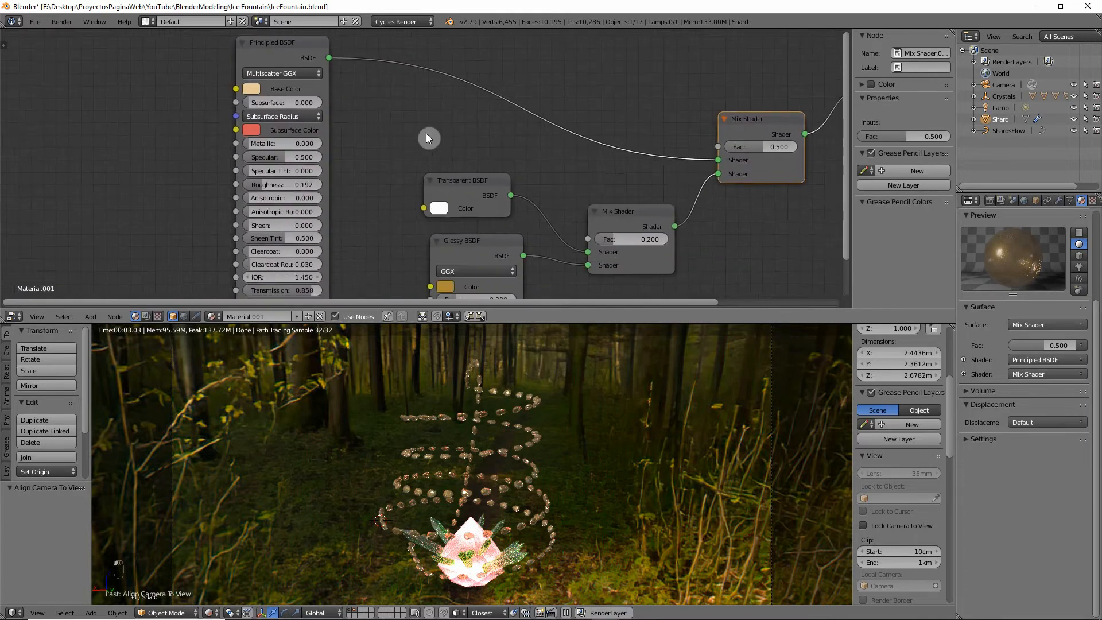
scroll(450, 219, "down", 1)
left_click(272, 94)
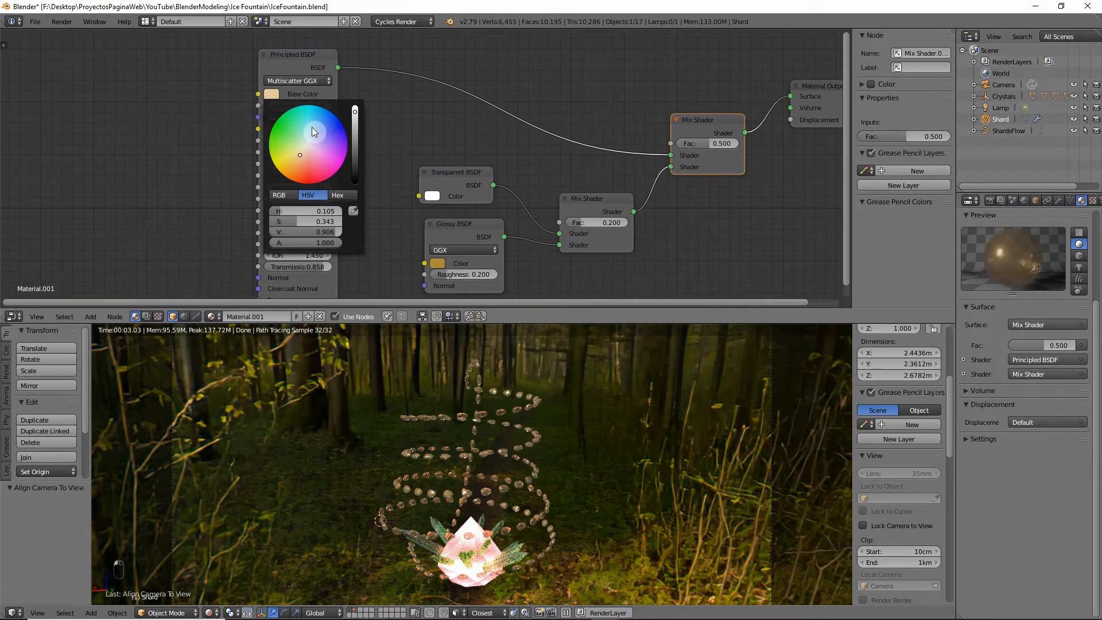
left_click_drag(305, 128, 307, 120)
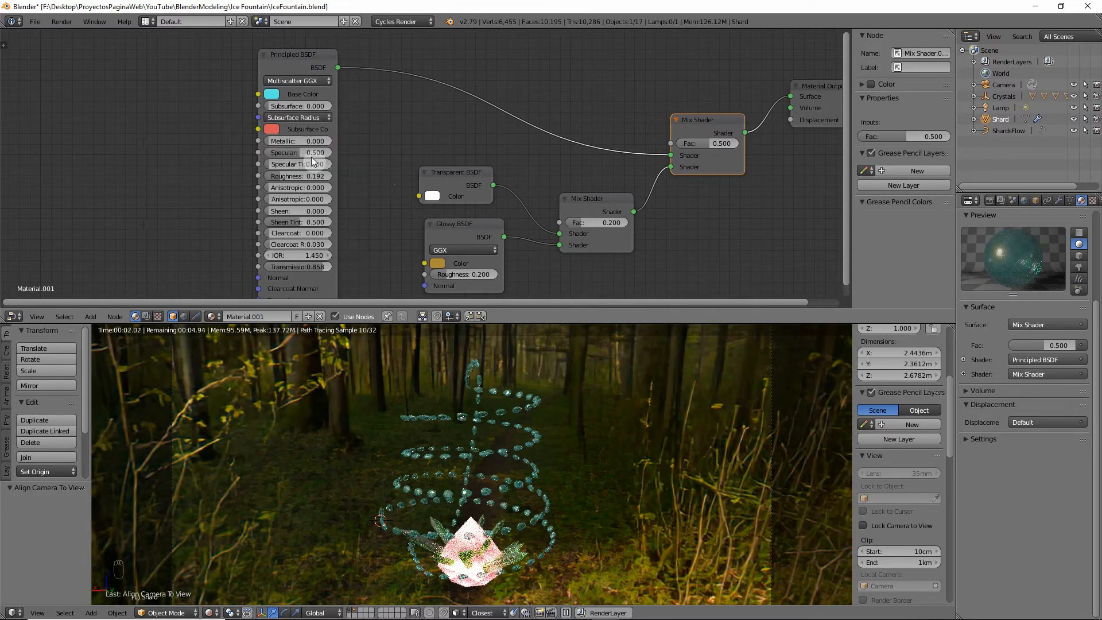
Step: Set the Glossy BSDF's color in the shard material to teal and expand the 3D view over the node editor
left_click(274, 95)
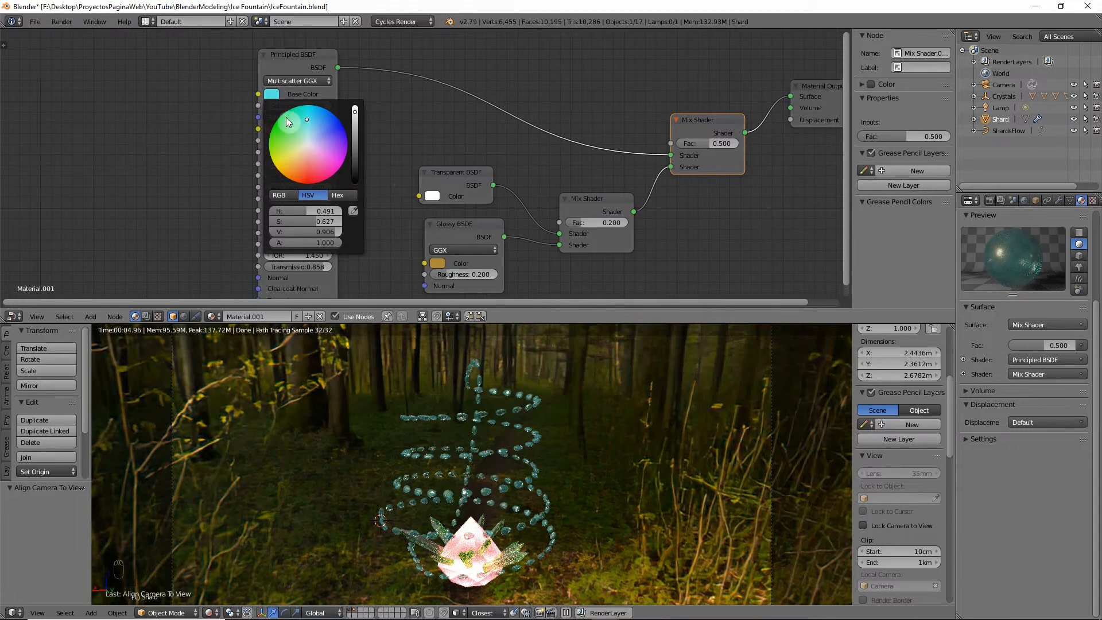
left_click(436, 263)
left_click(468, 120)
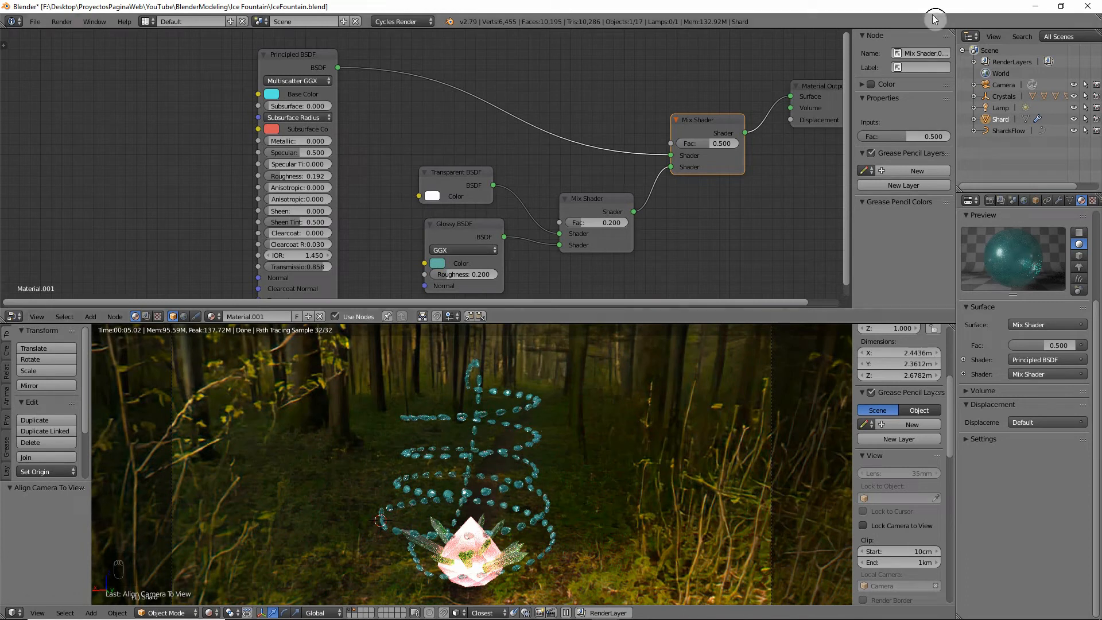
left_click_drag(950, 322, 950, 264)
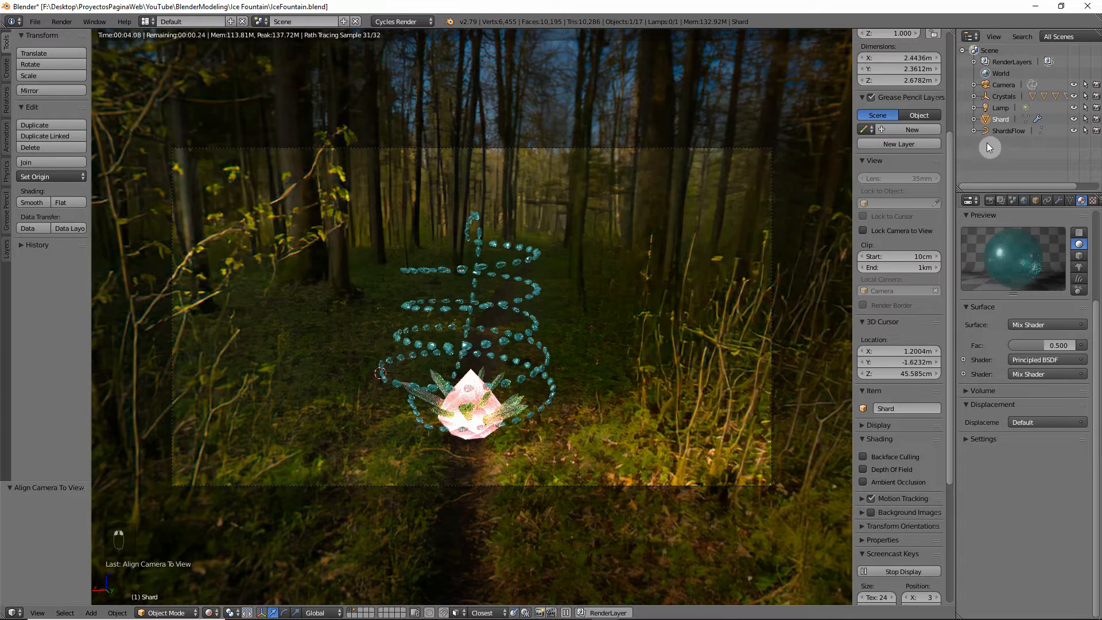
Step: Add a plane, clear its location to the world origin, and rotate it about -13.3° around Z to align with the camera
key("shift+a")
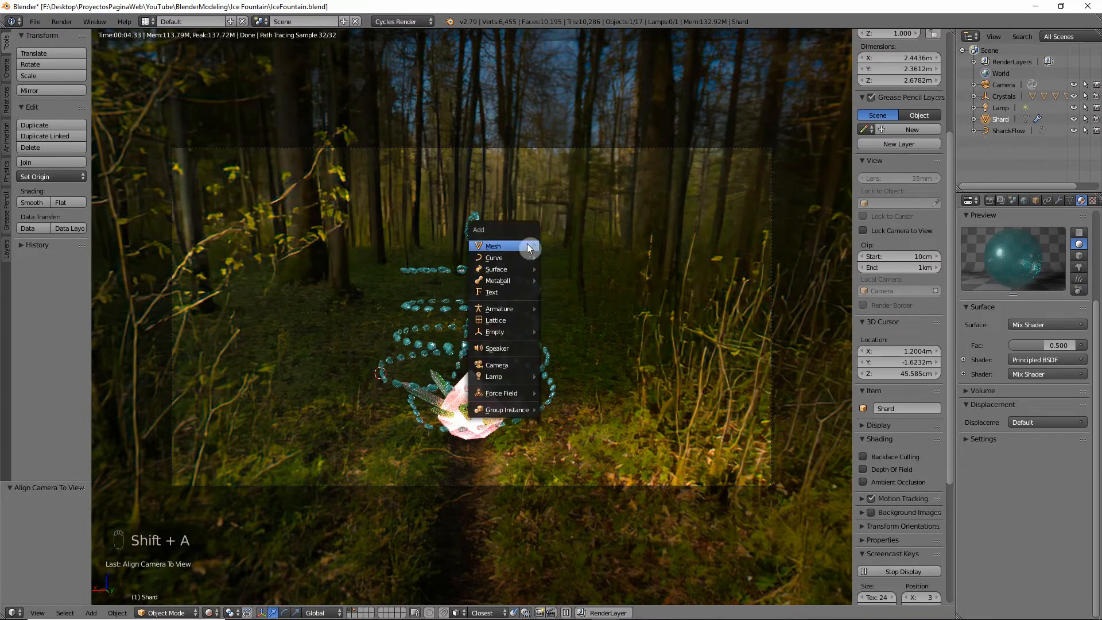
mouse_move(522, 246)
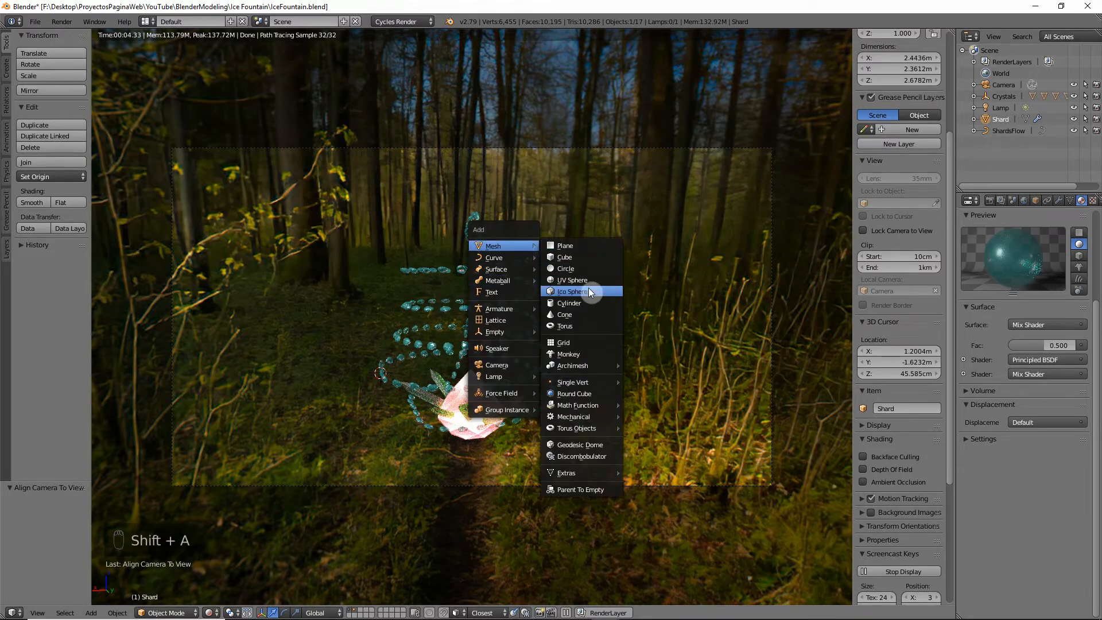
mouse_move(586, 400)
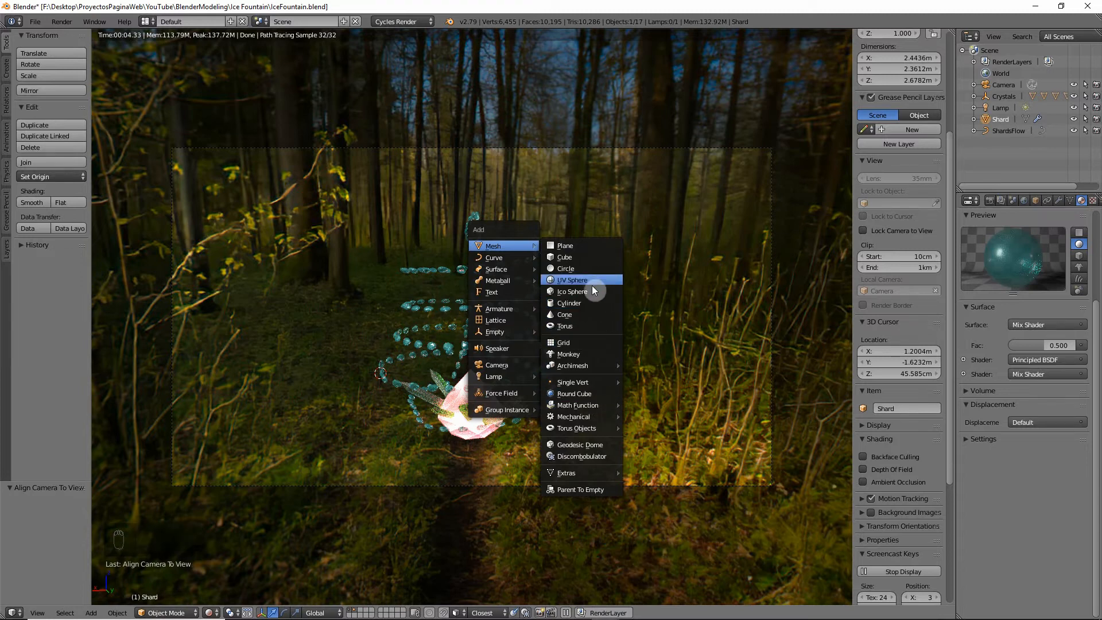
left_click(590, 246)
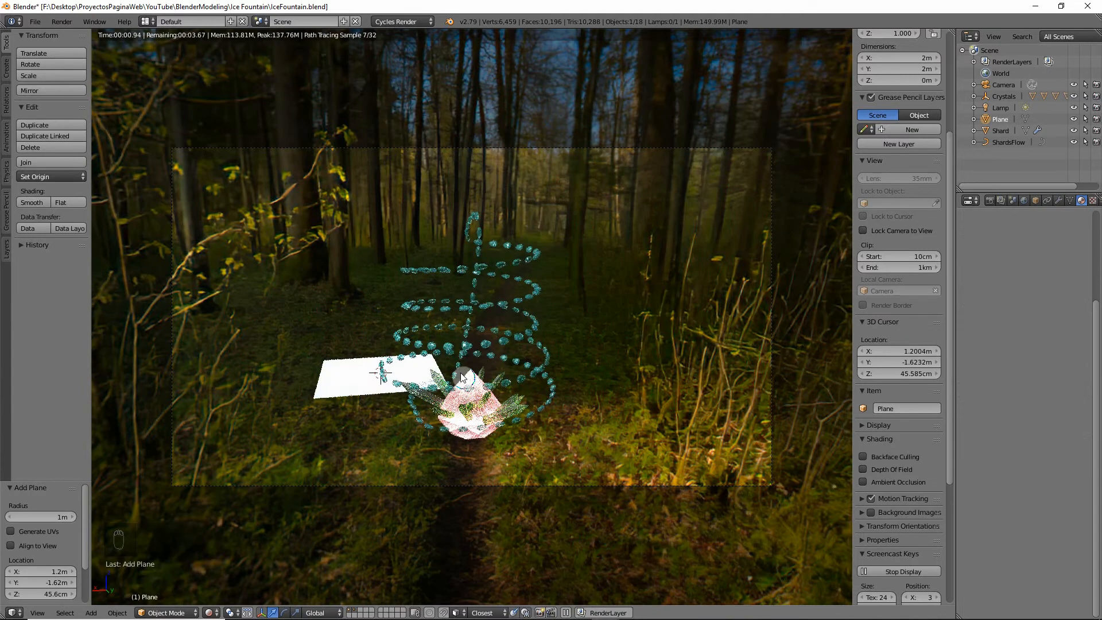
key("alt+g")
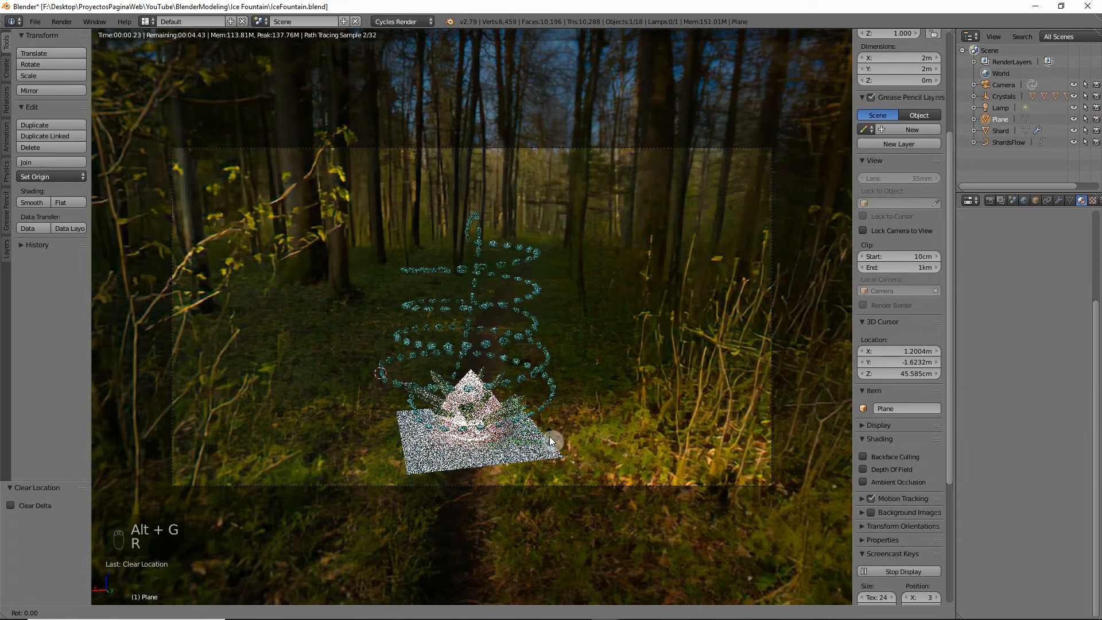
key("r")
key("z")
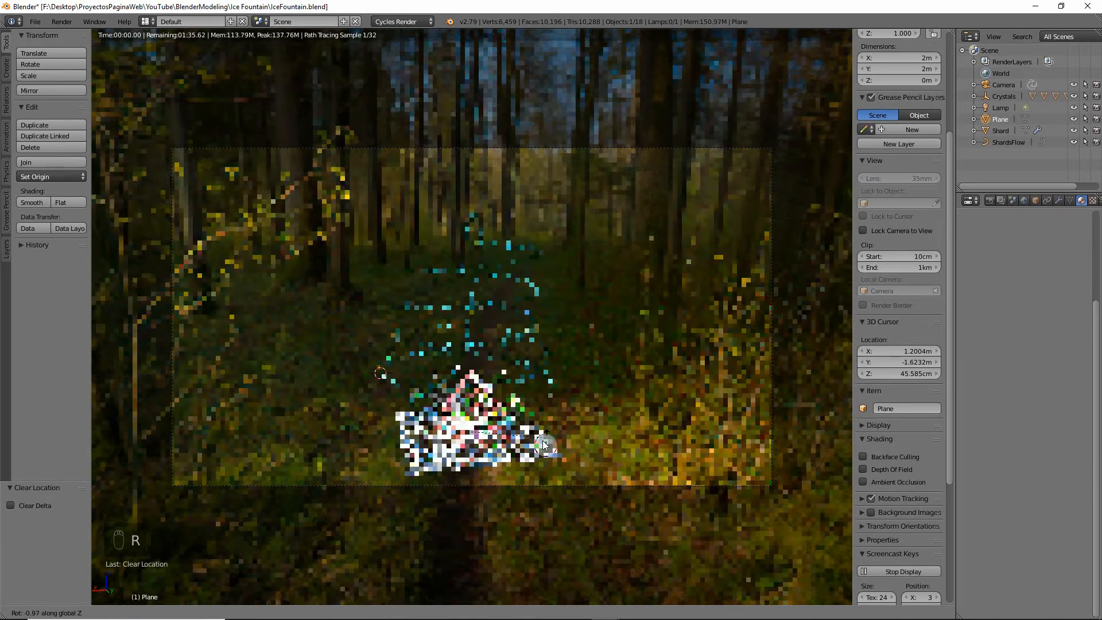
left_click(520, 451)
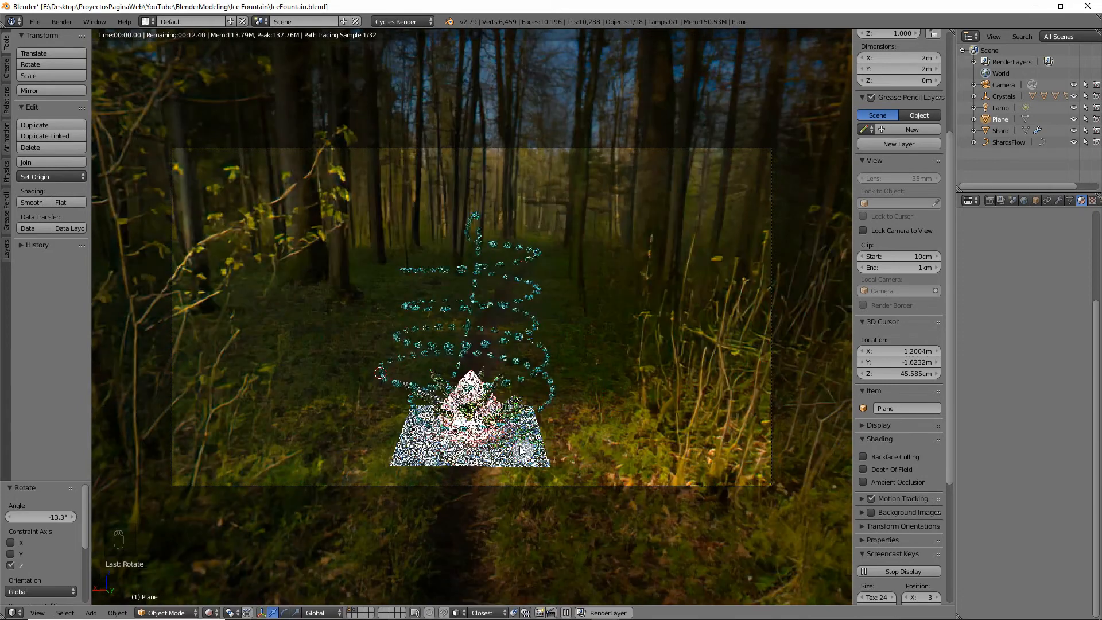
Step: Scale the plane by 5 and tilt it about -7.66° around the X axis
type("s")
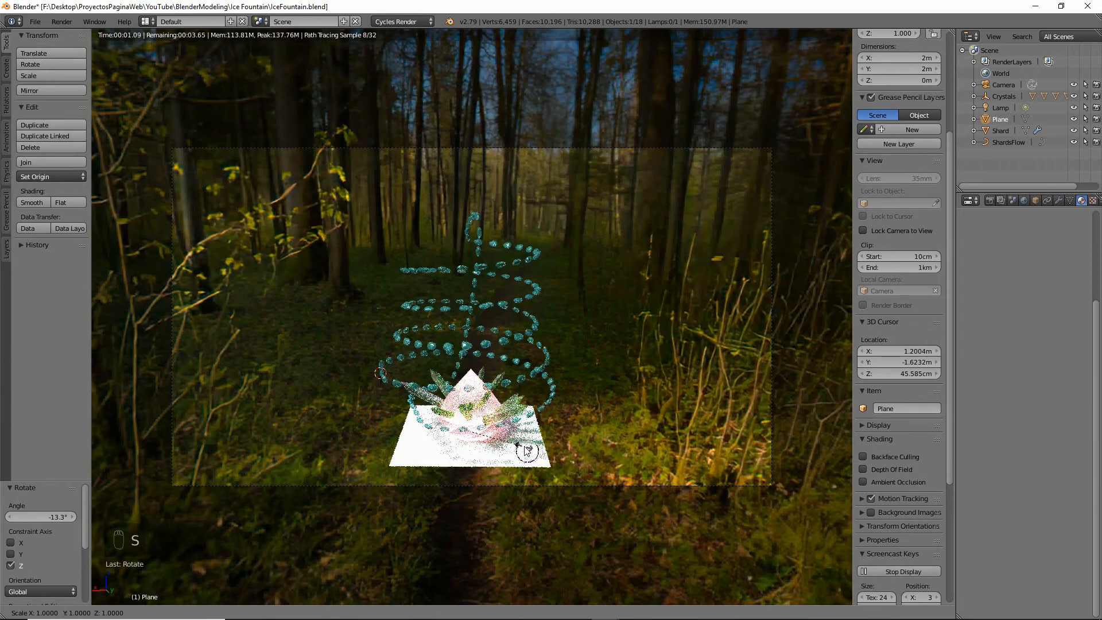
type("5")
key("Return")
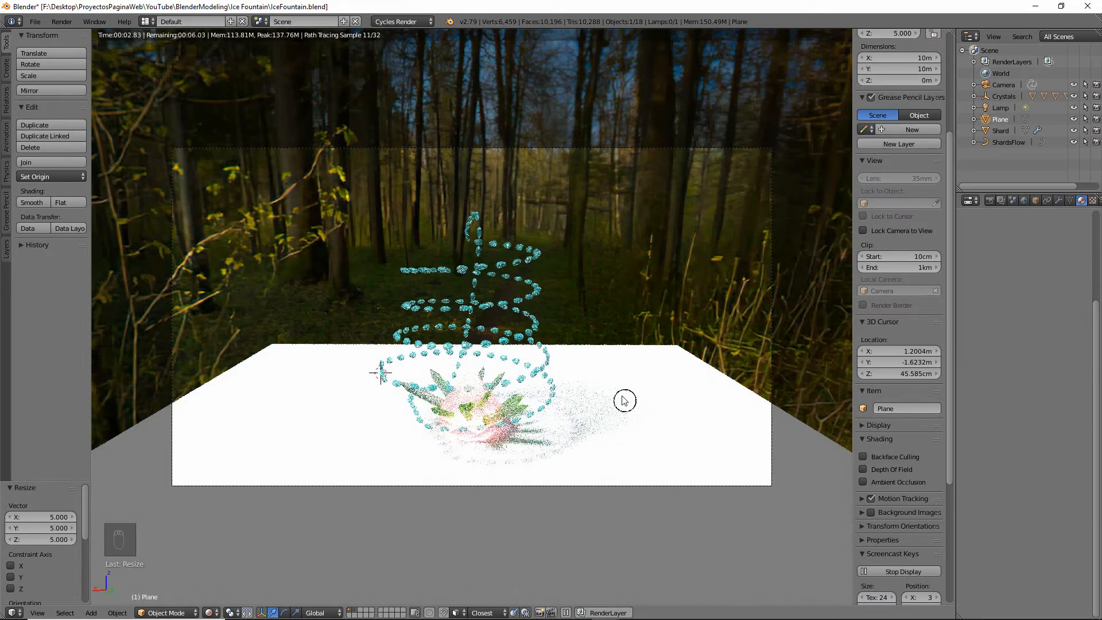
key("r")
key("x")
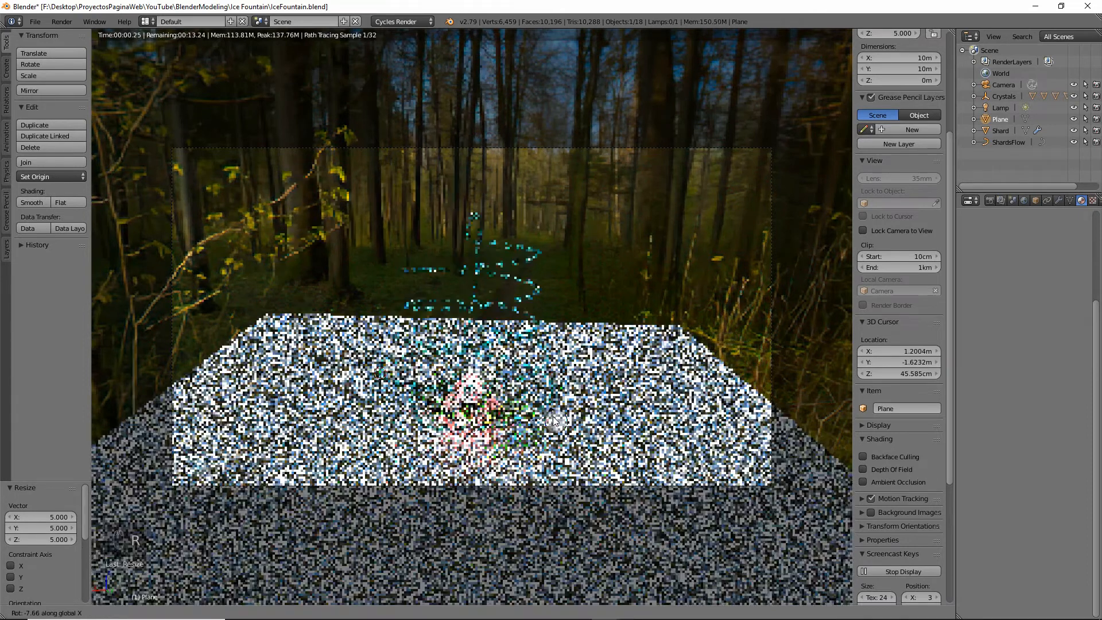
left_click(557, 419)
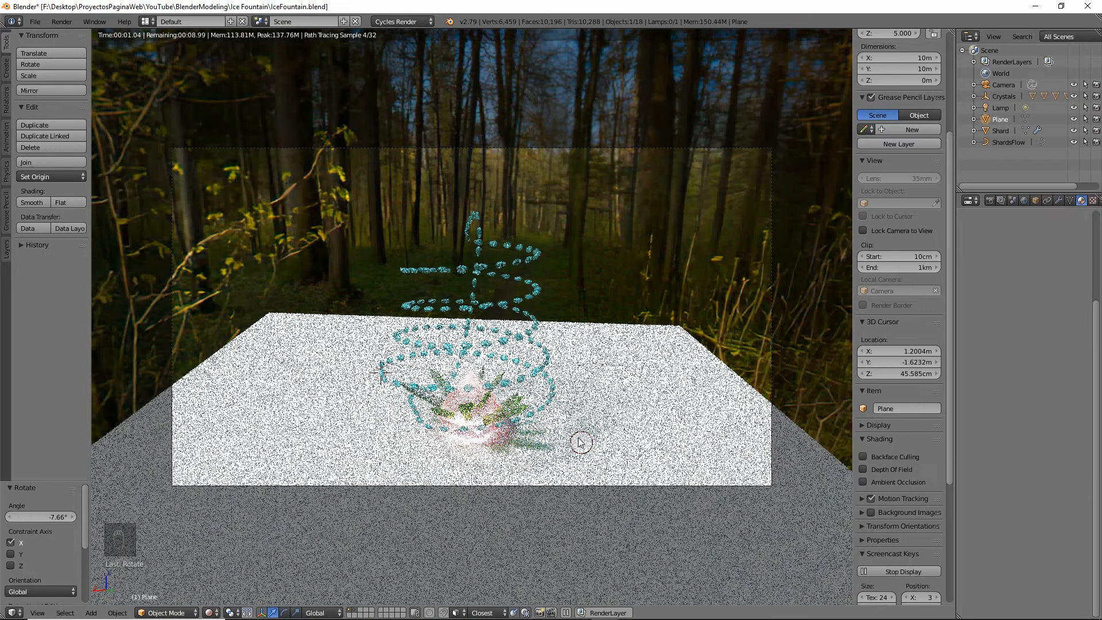
Step: Reframe the camera to about X 1.18 m, Y 5.21 m, Z 2.53 m, then unlock it from the view and leave the camera view
left_click(214, 613)
key("KP_0")
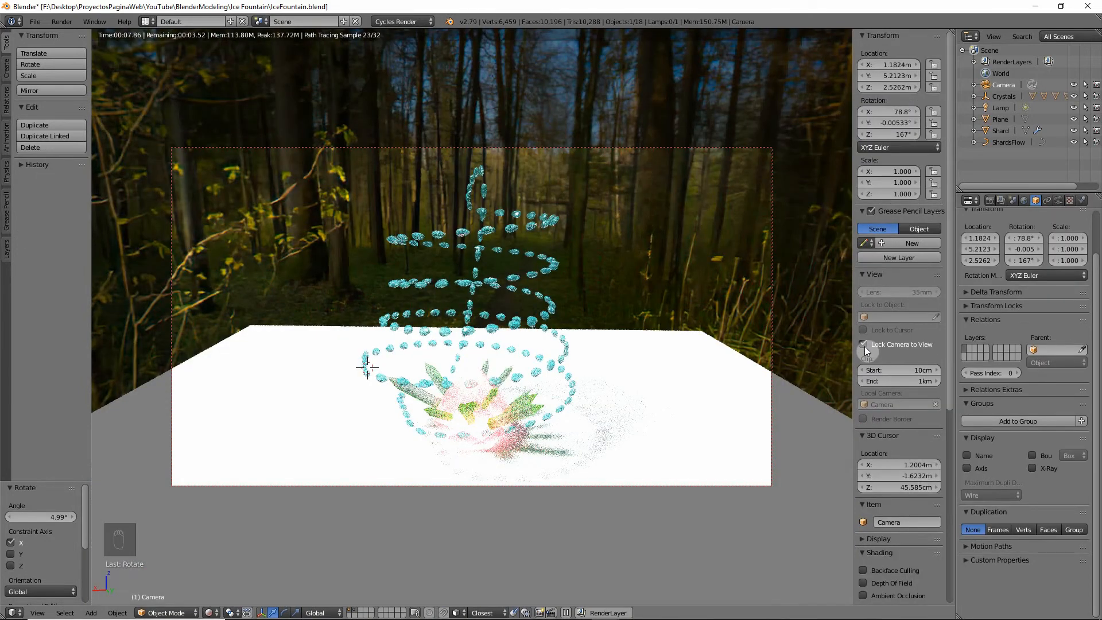
left_click(866, 344)
key("KP_0")
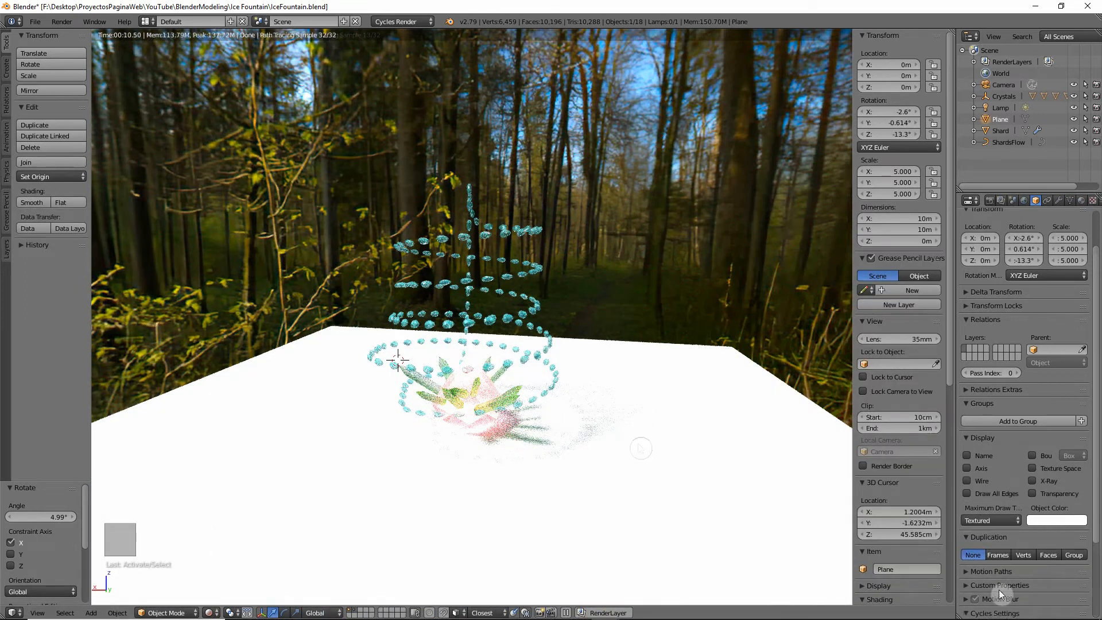
Step: Turn the plane into a shadow catcher in its Cycles object settings
scroll(1011, 533, "down", 2)
mouse_move(1010, 615)
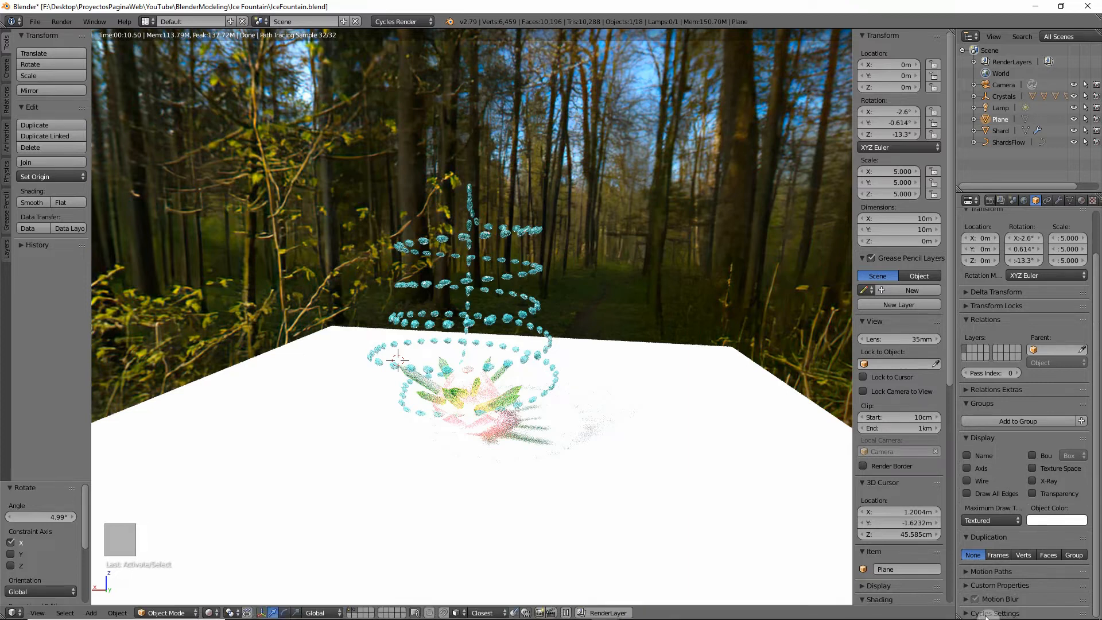
left_click(979, 613)
scroll(994, 544, "down", 4)
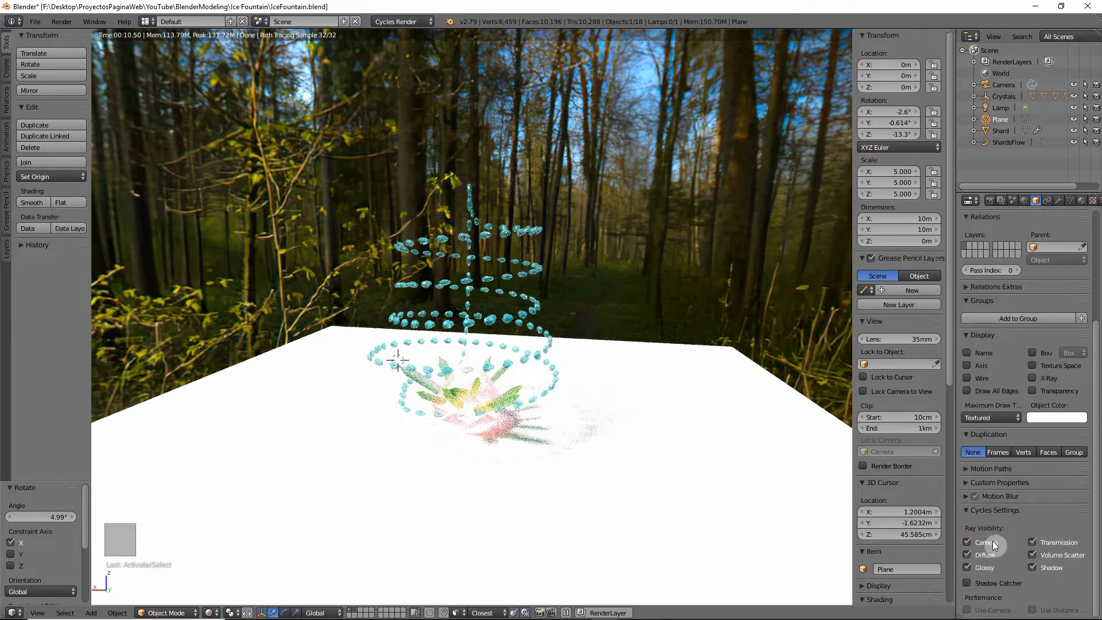
left_click(968, 583)
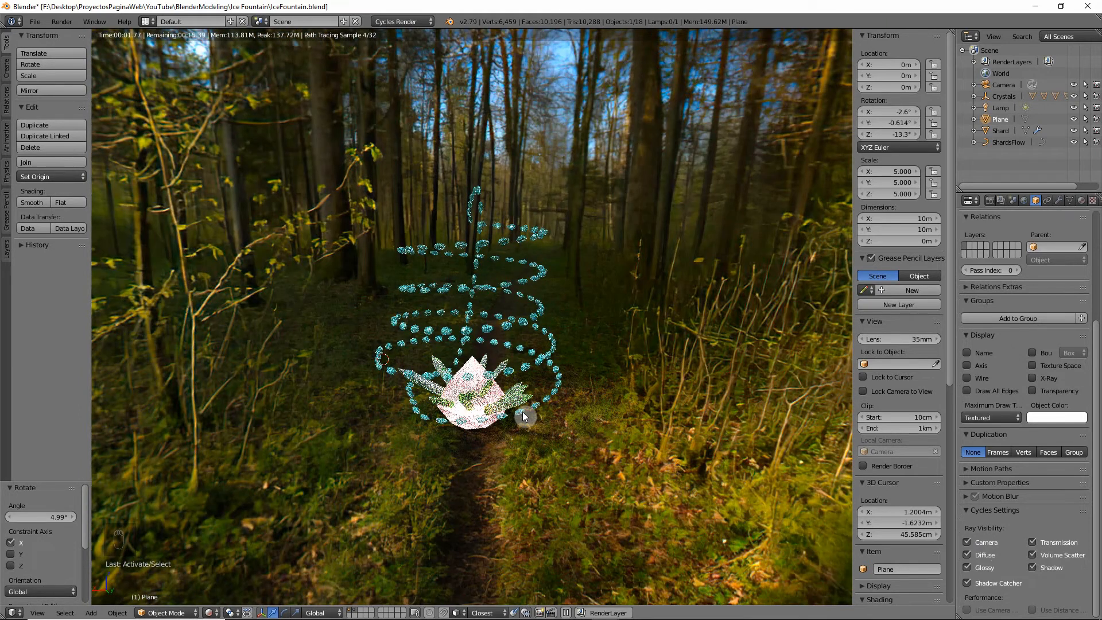
Step: Hide and show the plane to compare the shadow around the fountain, and disable its Shadow Catcher option
scroll(581, 449, "up", 2)
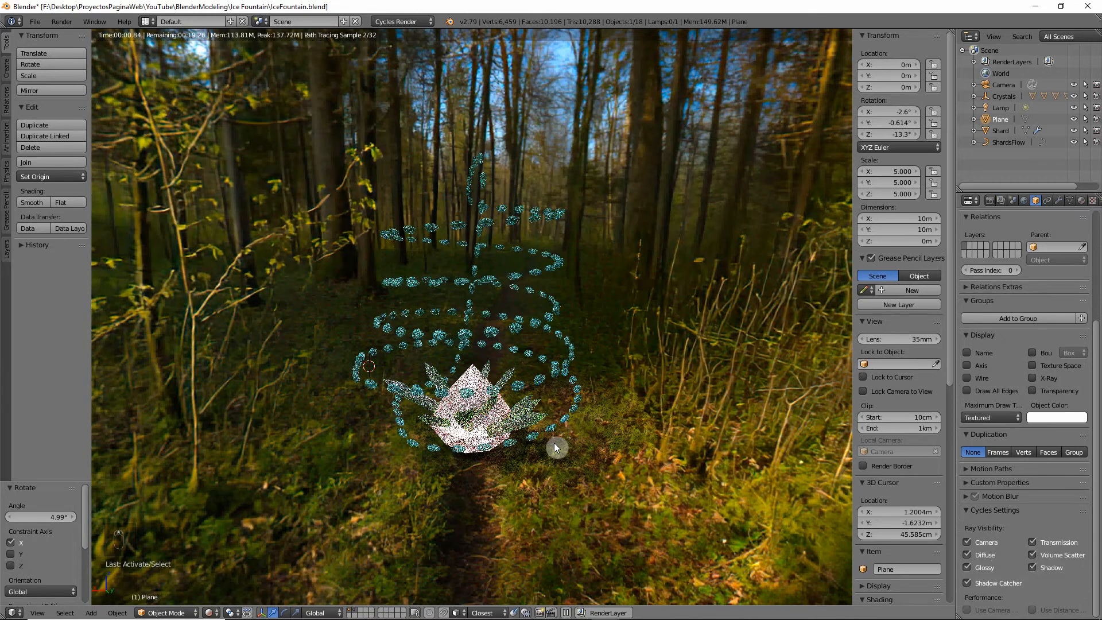
left_click(1074, 119)
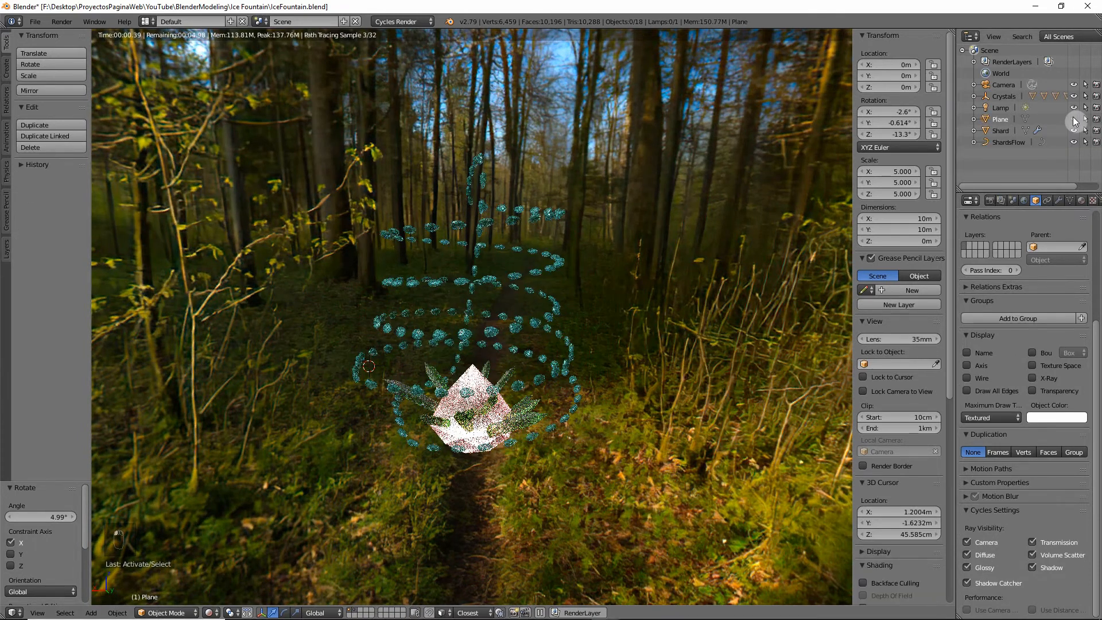
left_click(1074, 119)
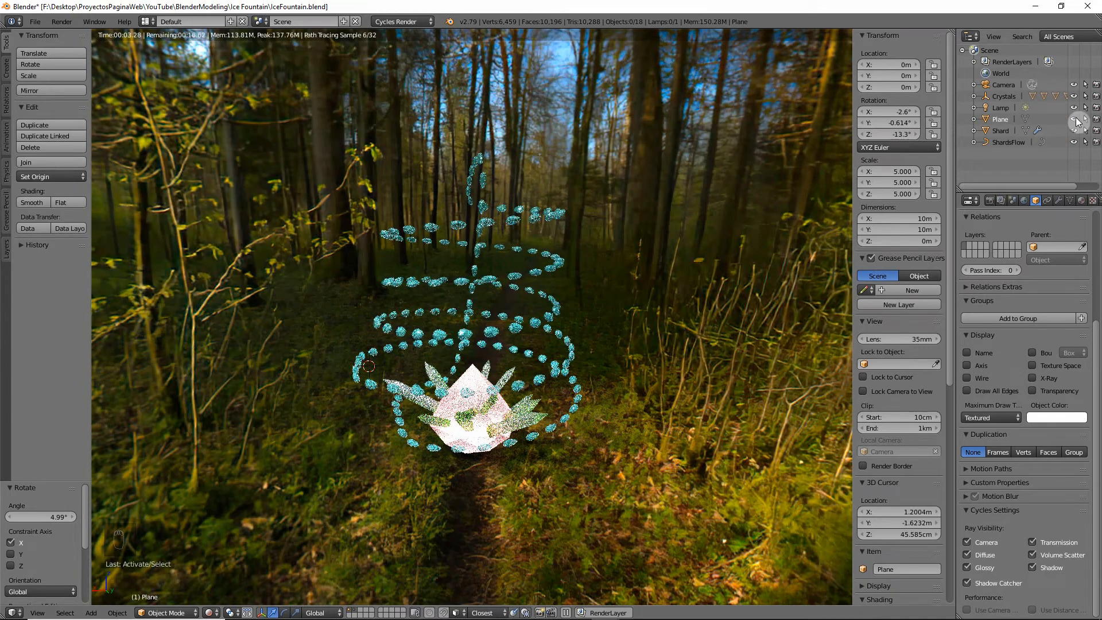
left_click(966, 581)
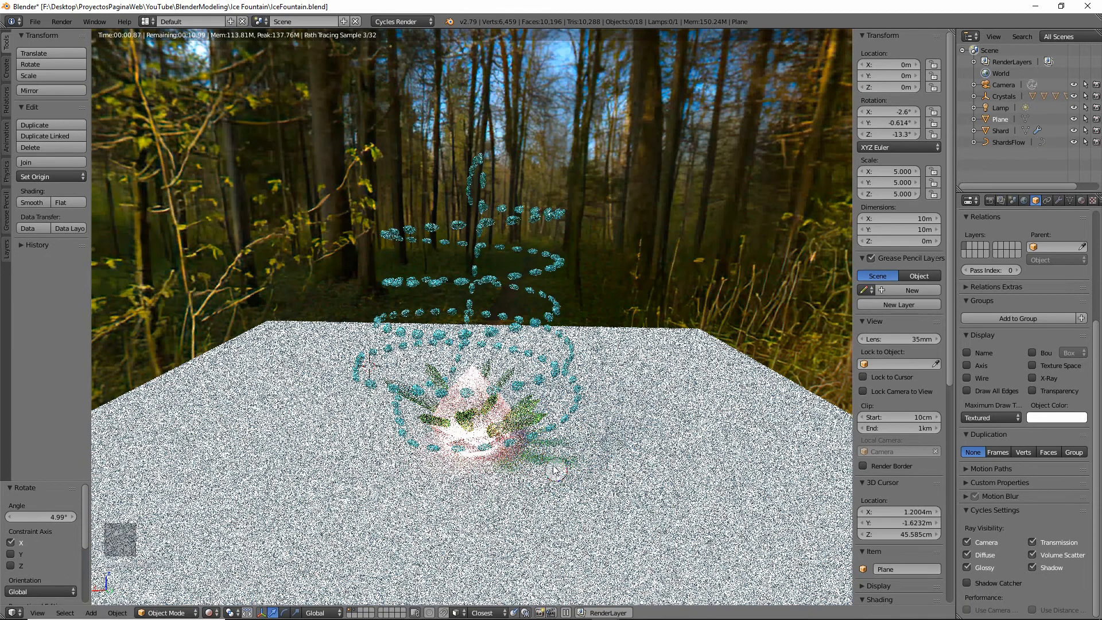
Step: Create a new material for the plane and set its Diffuse BSDF color to a yellow-orange
right_click(554, 470)
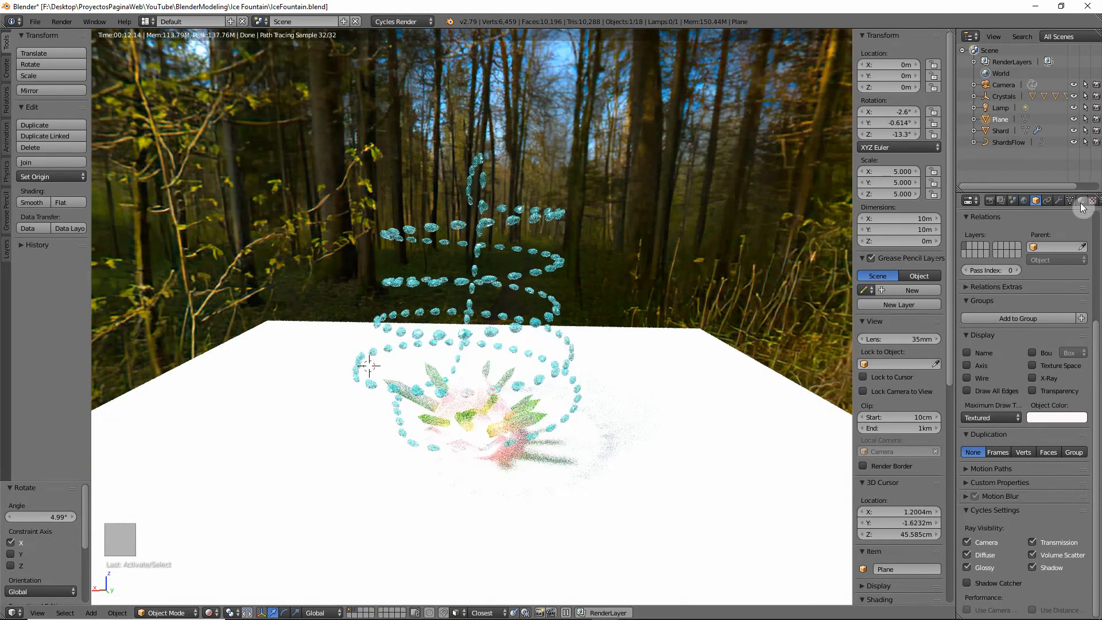
left_click(1081, 200)
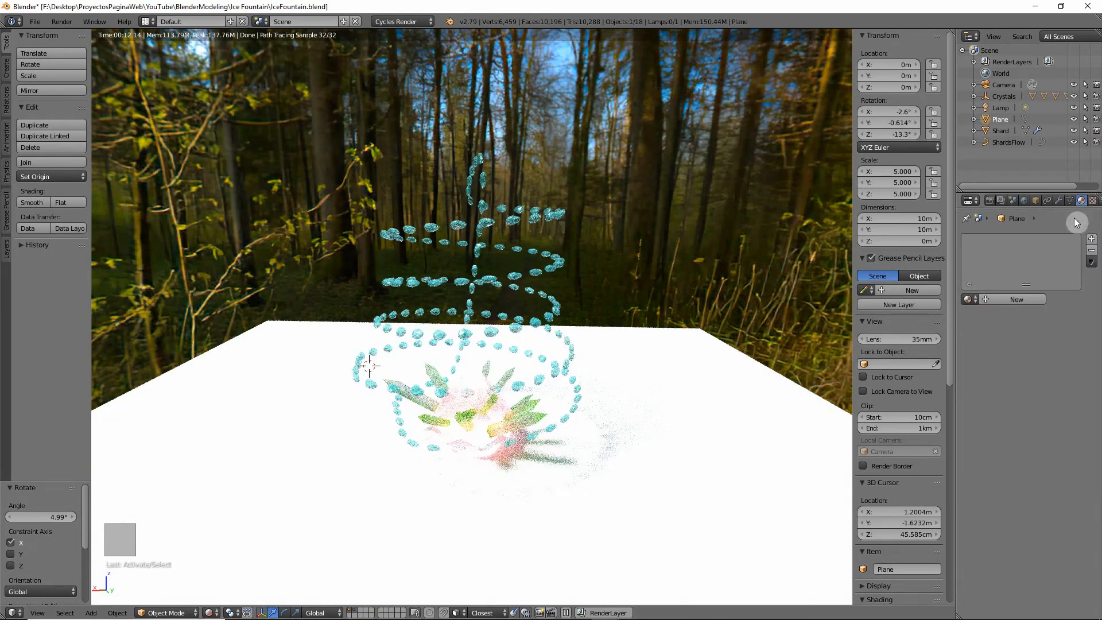
left_click(995, 299)
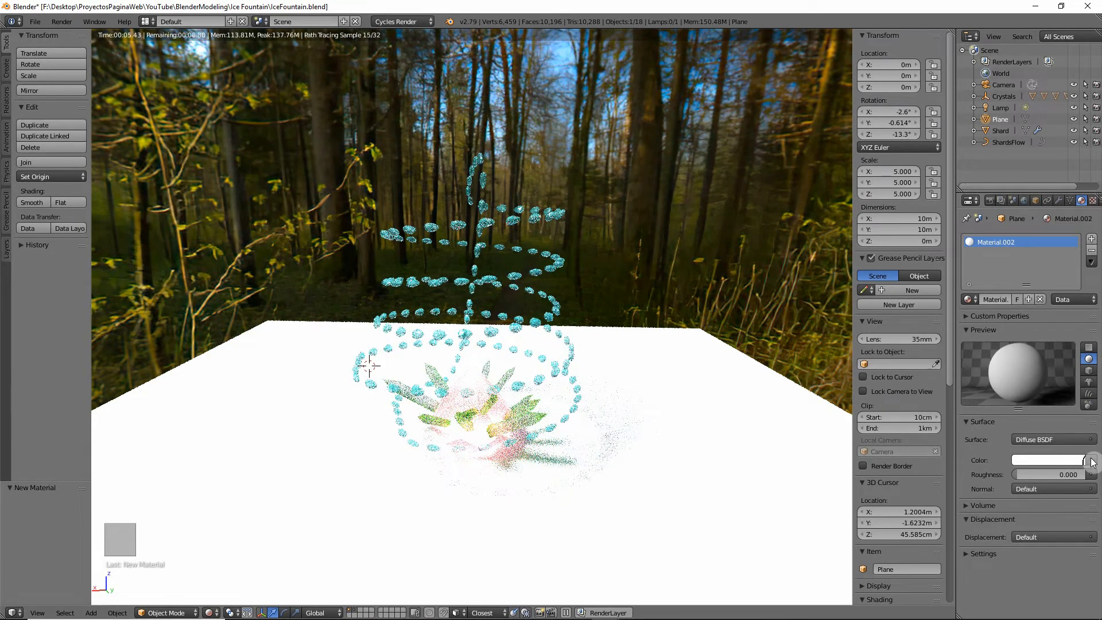
left_click(1040, 462)
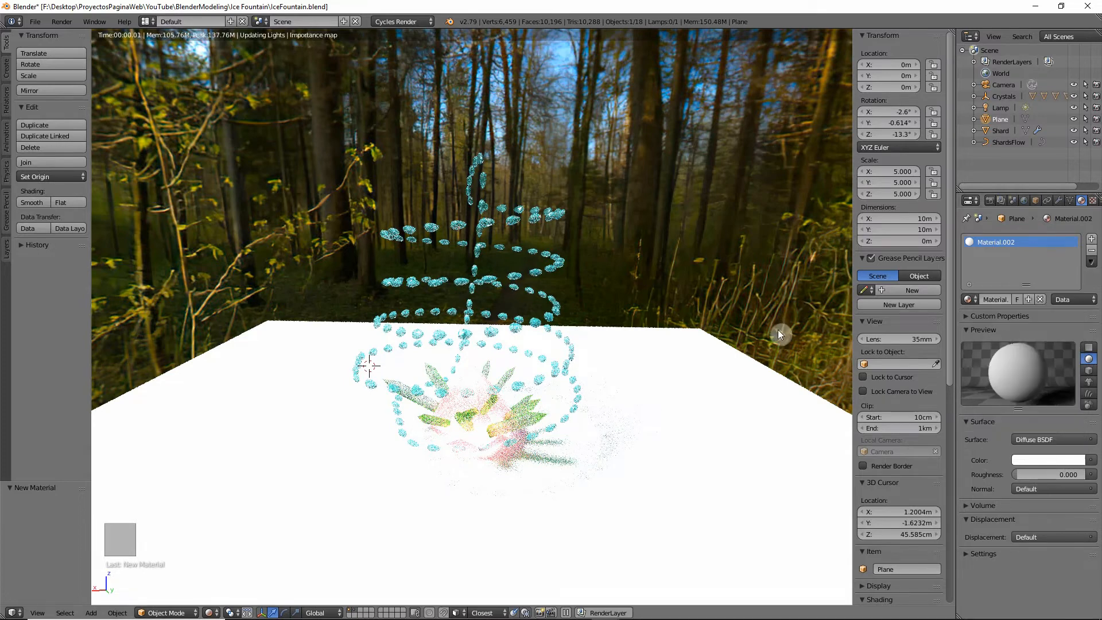
left_click(1040, 459)
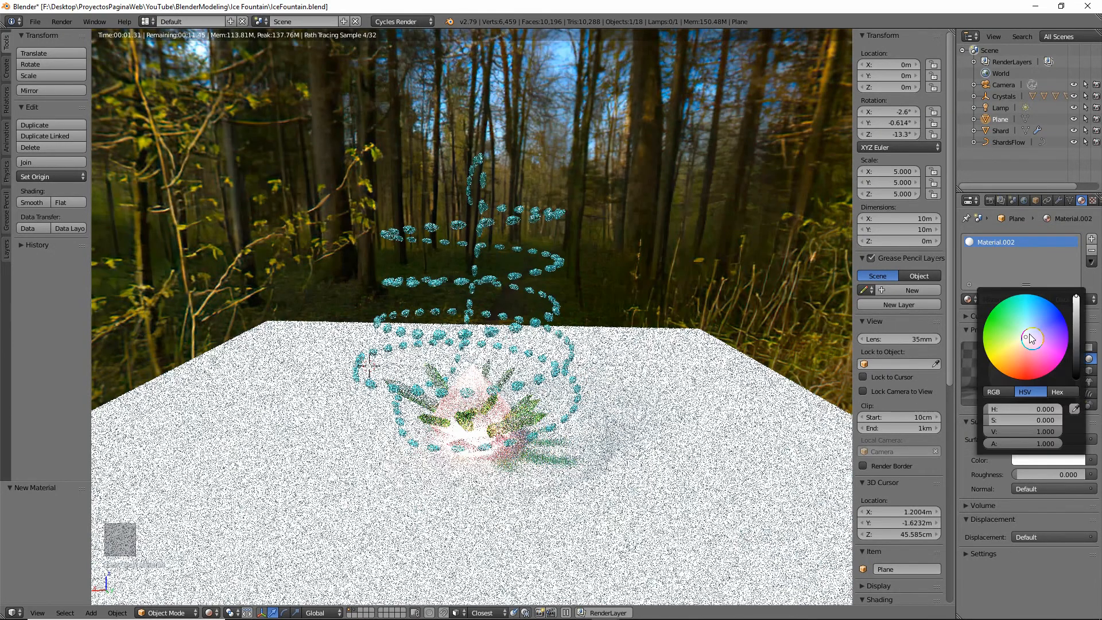
left_click_drag(1026, 337, 1011, 361)
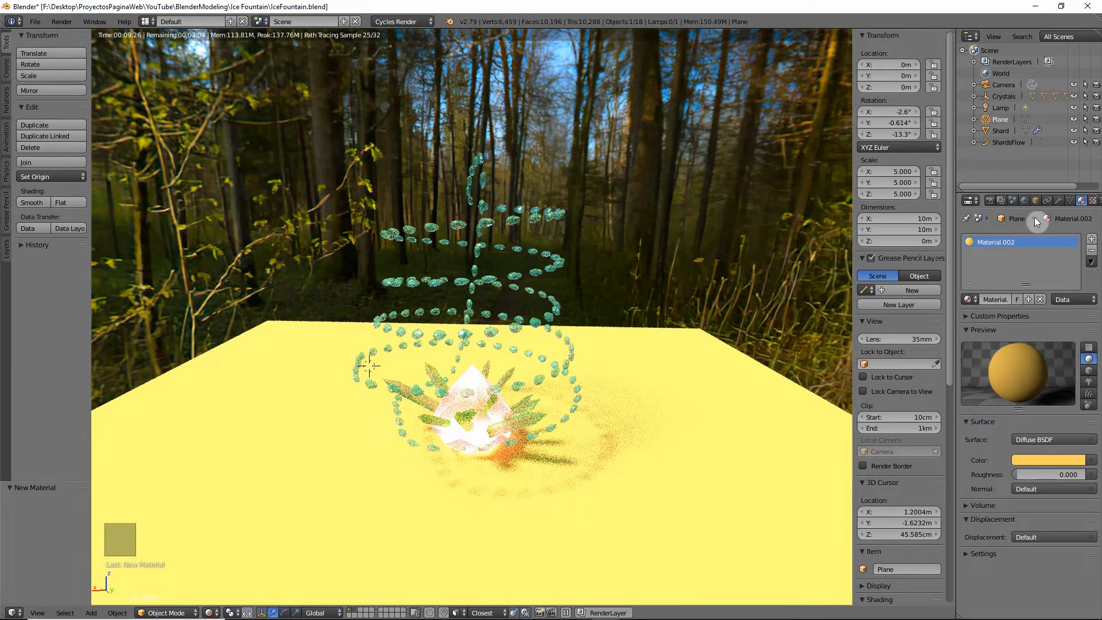
Step: Display only the first layer in Solid shading and save the file over the existing one
left_click(1070, 201)
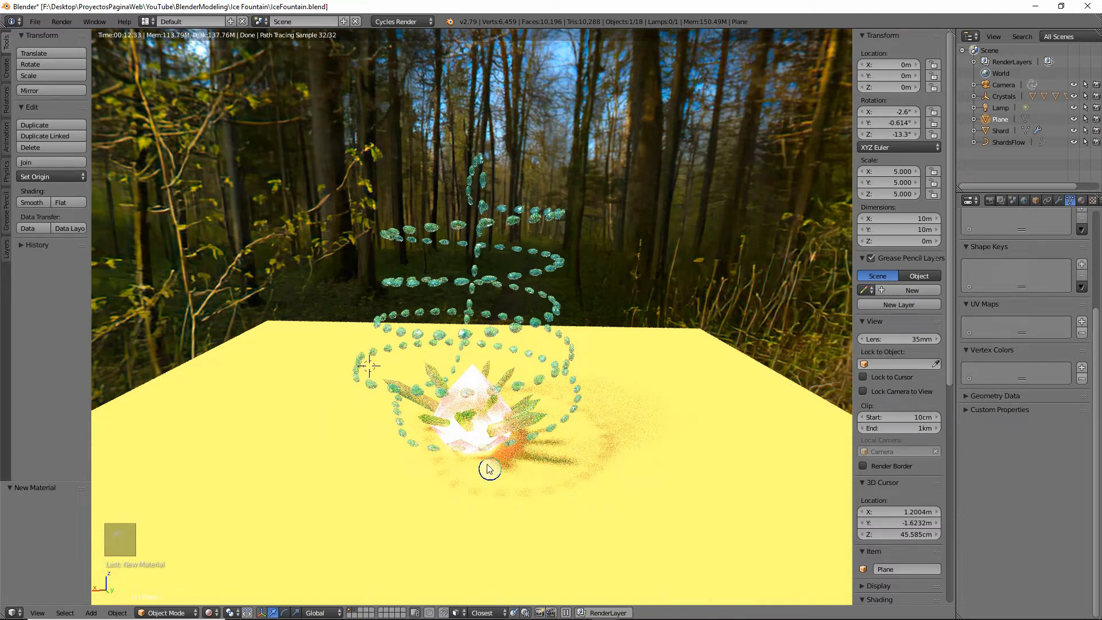
key("1")
left_click(210, 612)
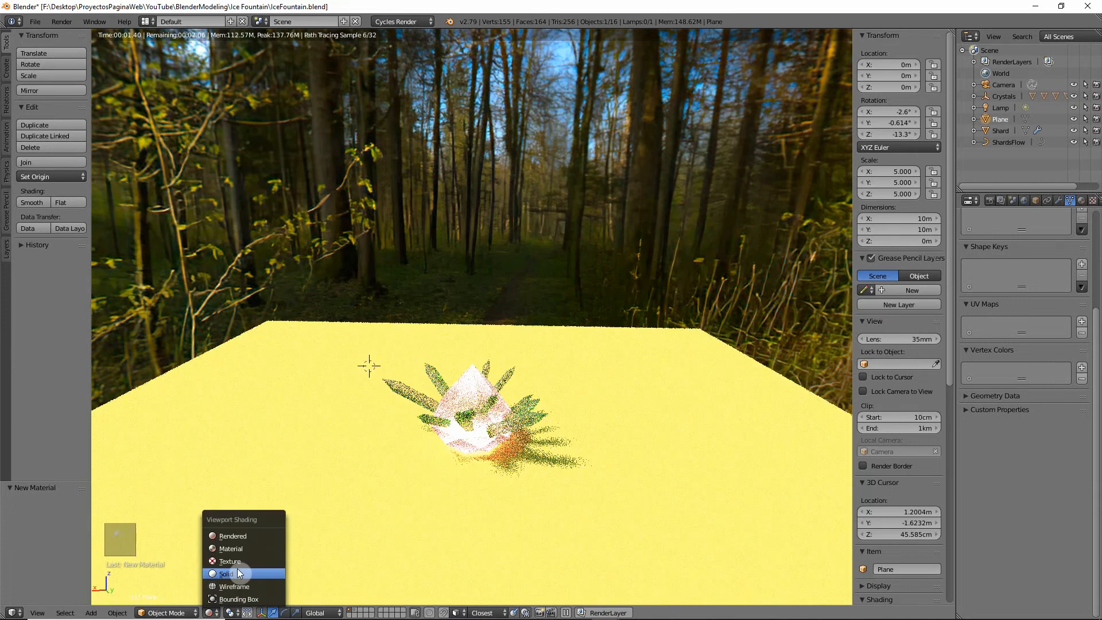
left_click(237, 569)
key("ctrl+s")
left_click(495, 416)
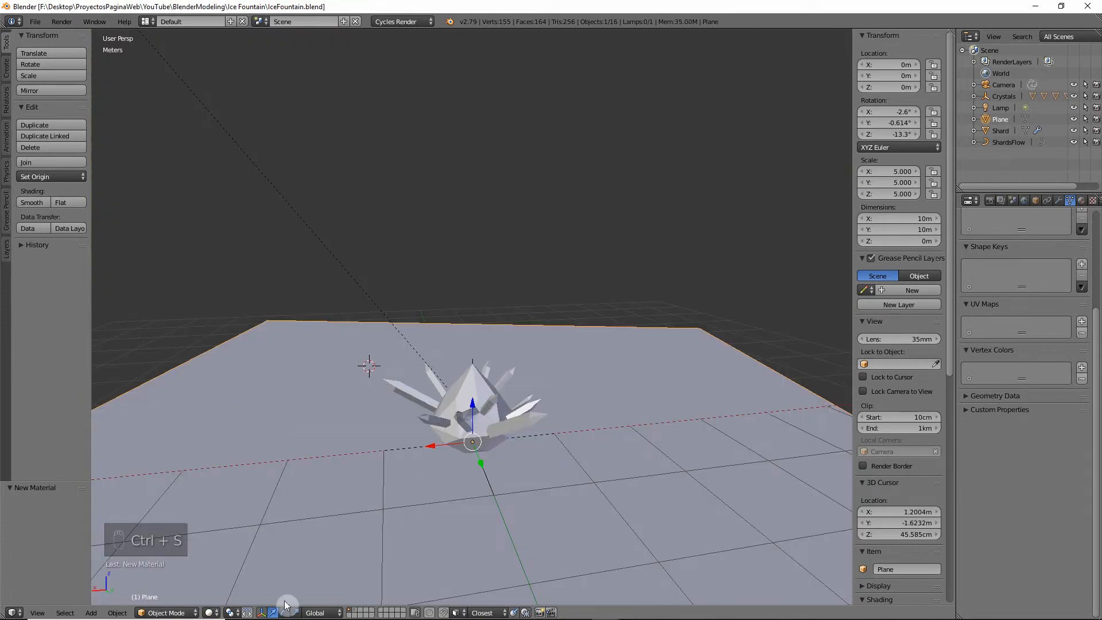
Step: Move the spiral curve and the shards from the second layer to the first, and display the first layer
left_click(356, 610)
right_click(504, 226)
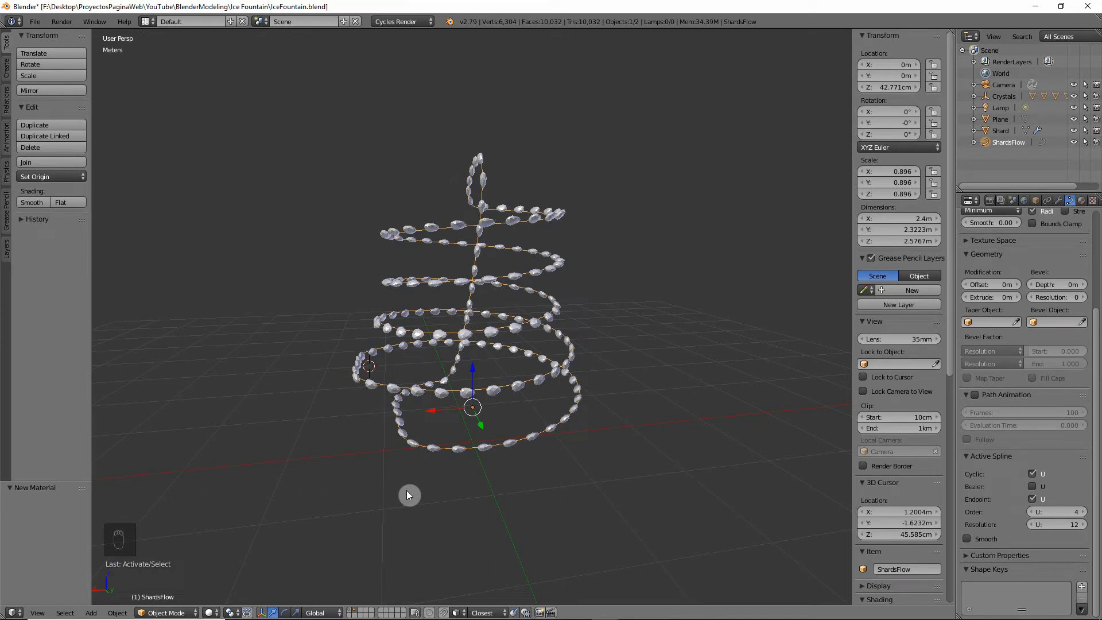
right_click(470, 394, "shift")
key("m")
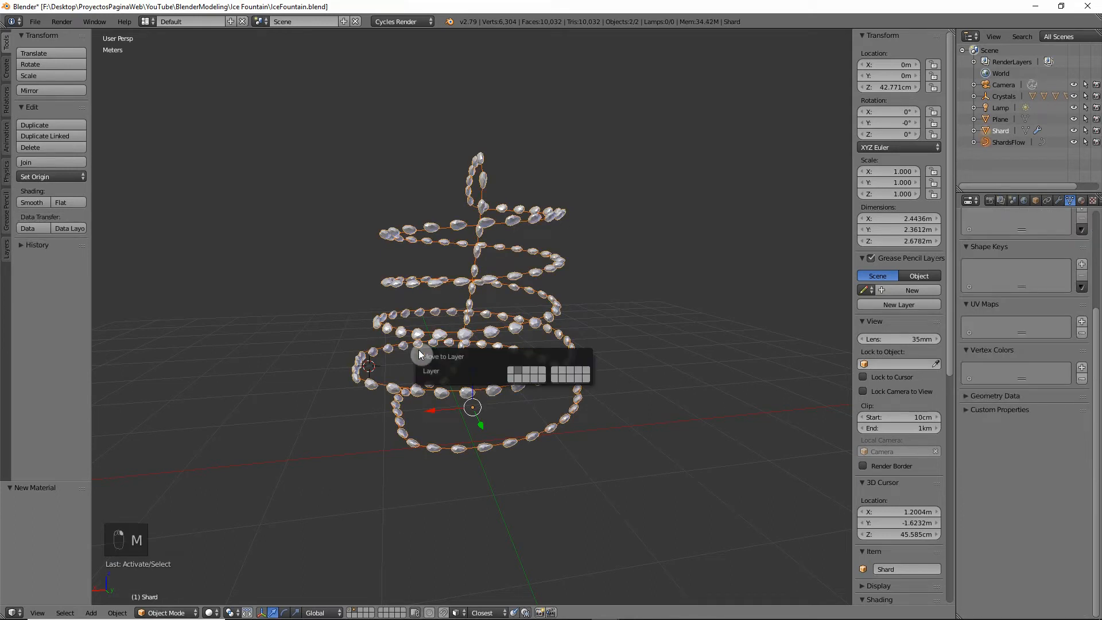
left_click(512, 374)
left_click(352, 610)
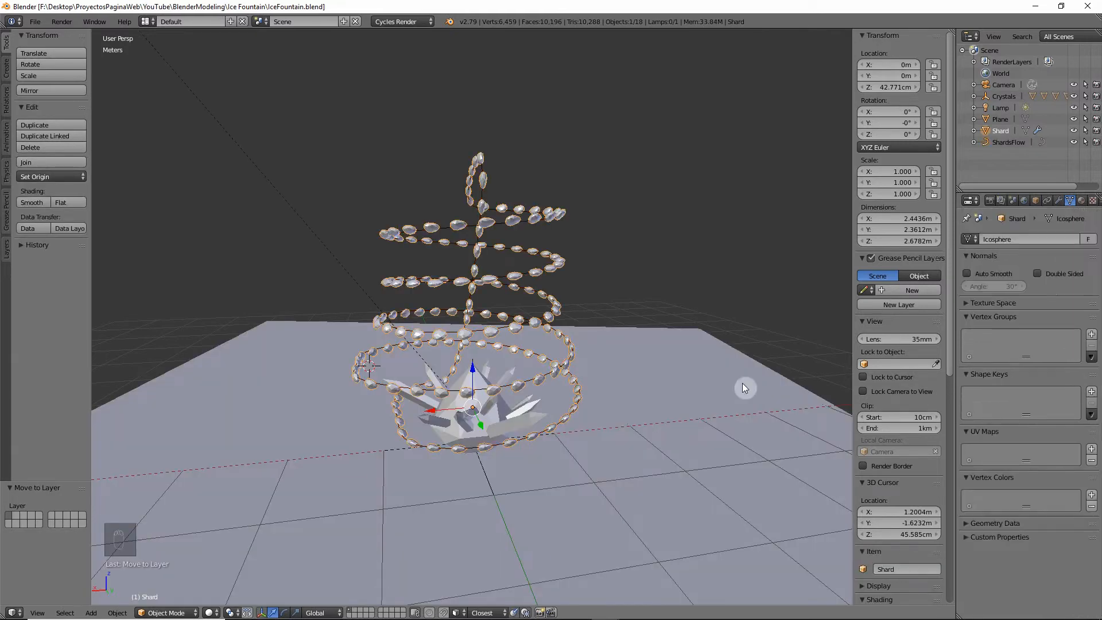
Step: Apply the Array modifier on the Shard object, leaving its Curve modifier in place
left_click(1058, 200)
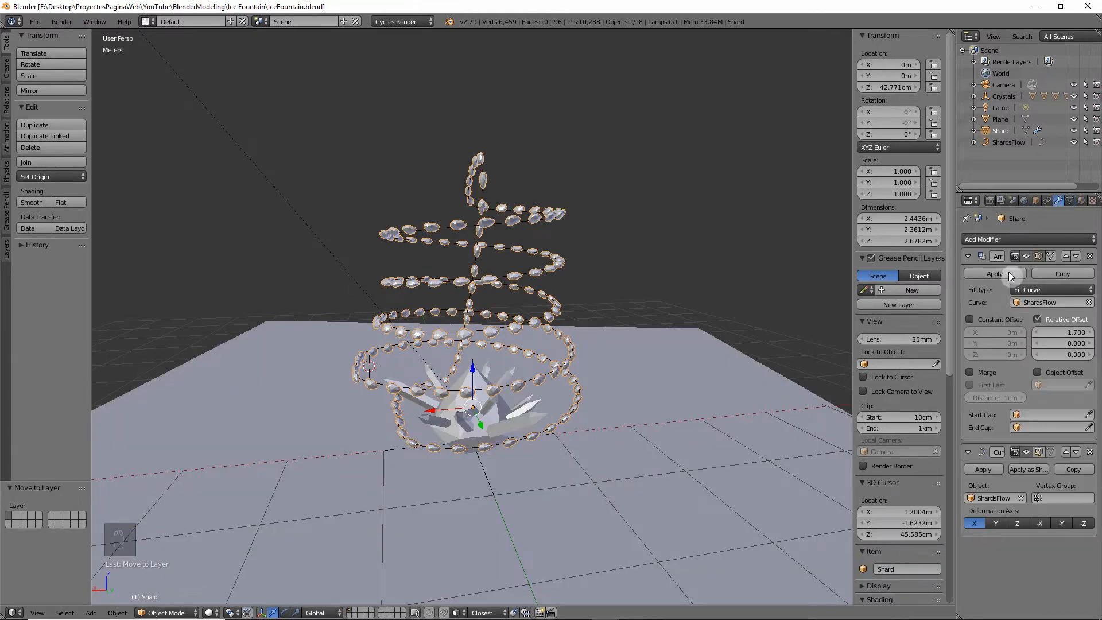
left_click(983, 271)
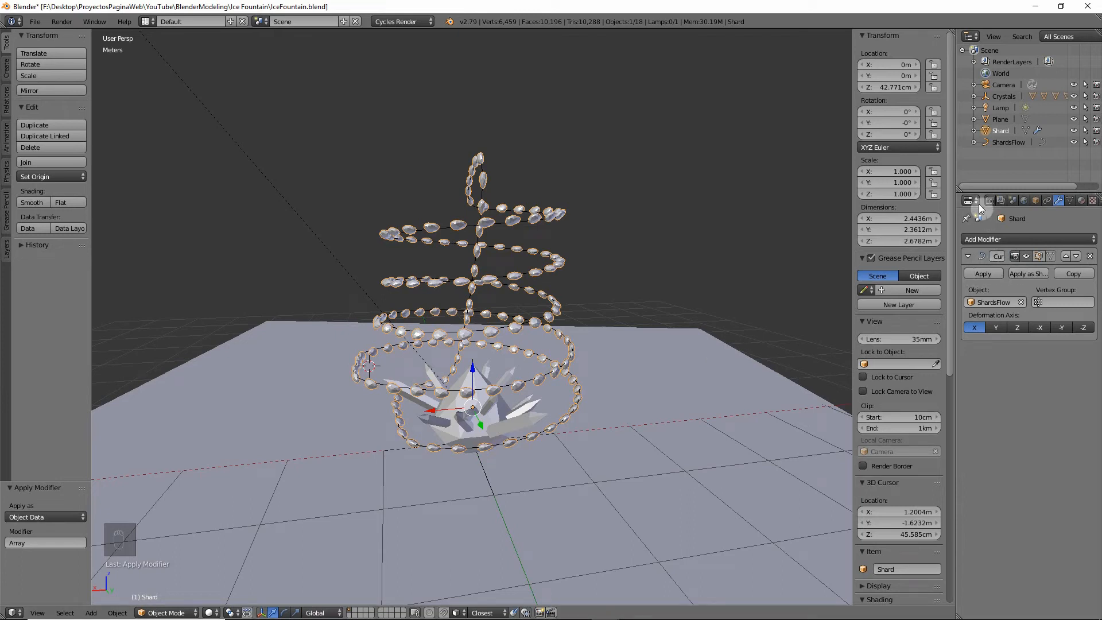
Step: Try moving the shards and applying their Curve modifier, and undo both tests
left_click_drag(431, 413, 738, 369)
key("ctrl+z")
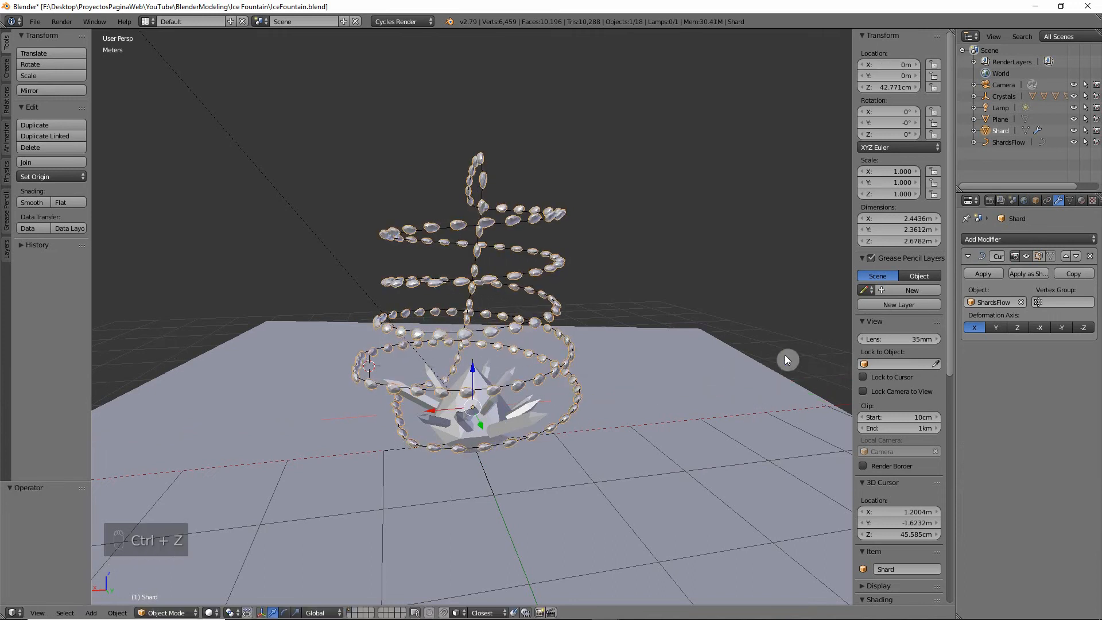
left_click(986, 274)
key("ctrl+z")
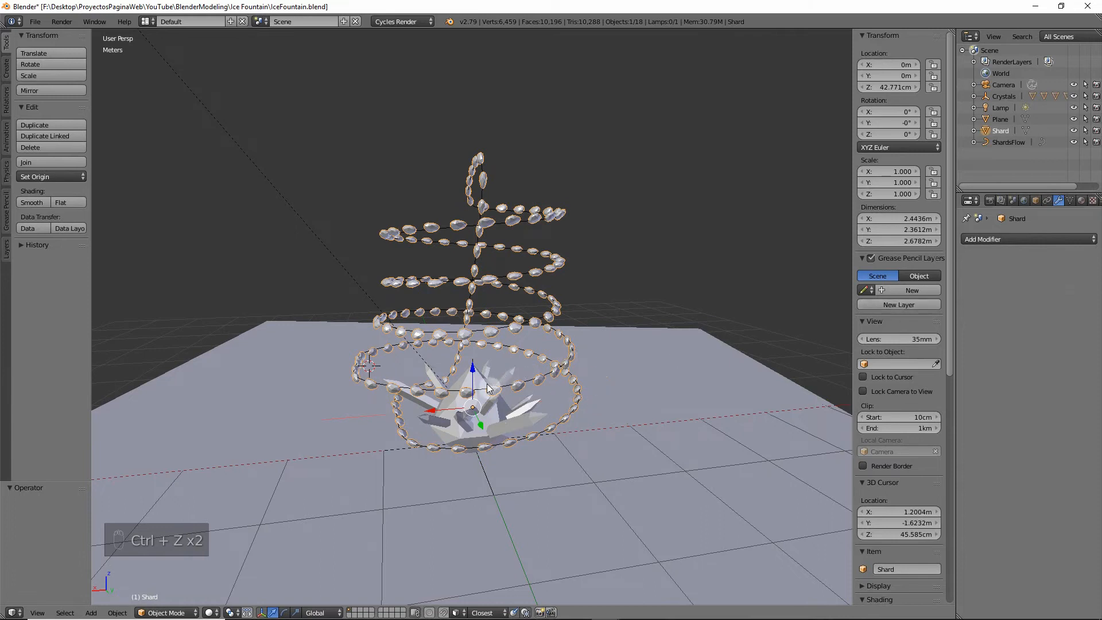
key("ctrl+z")
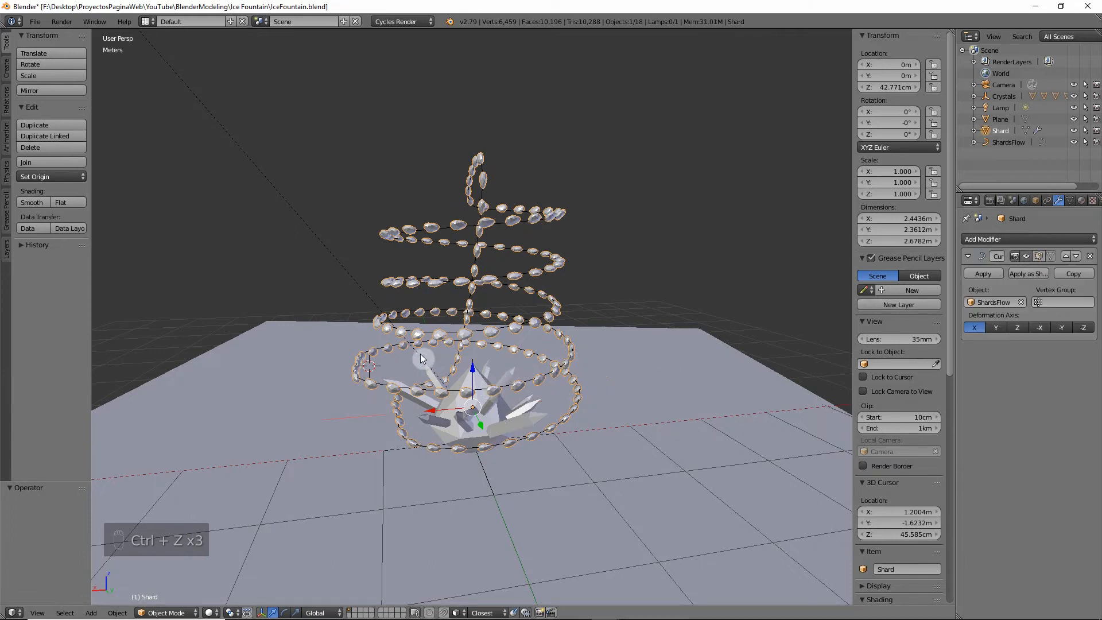
Step: Save the file, and add a Plain Axes empty with its location cleared to the world origin
key("ctrl+s")
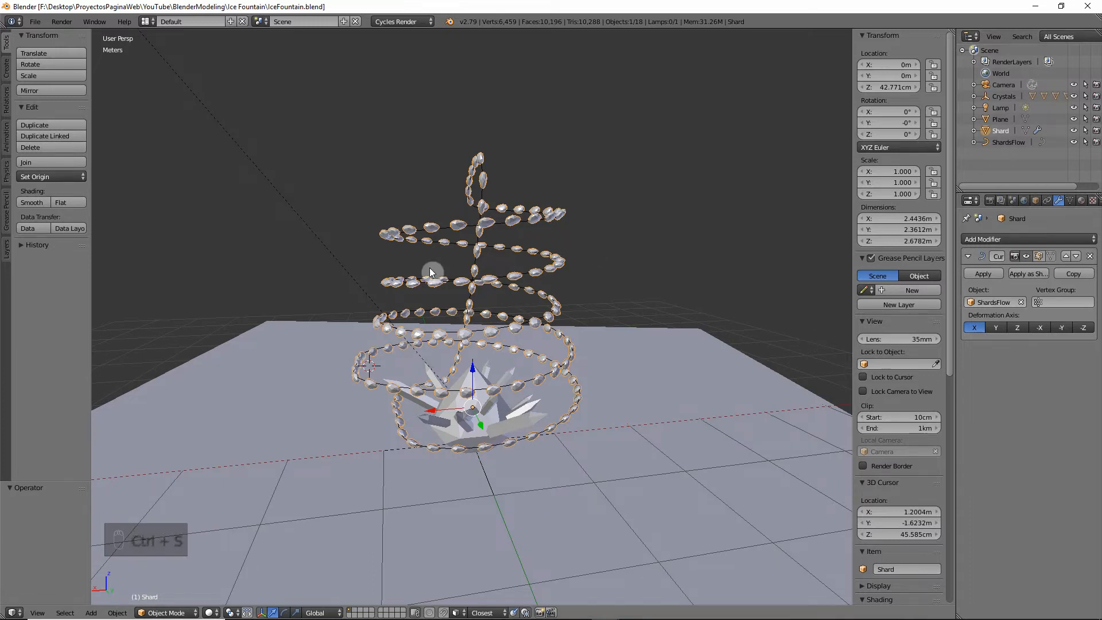
key("shift+a")
mouse_move(429, 267)
left_click(479, 262)
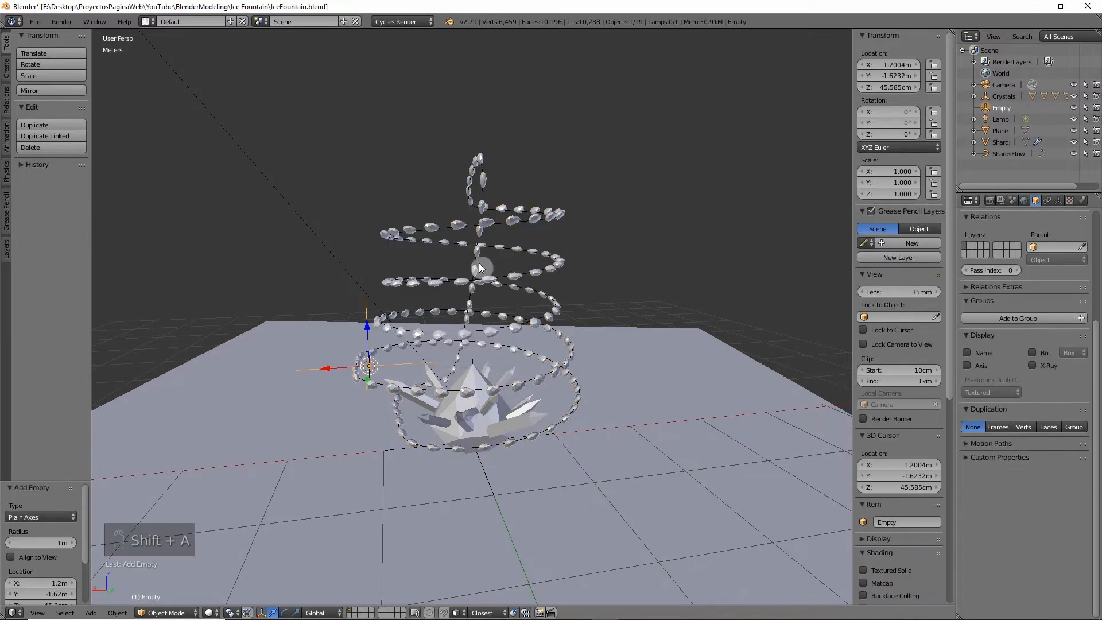
key("alt+g")
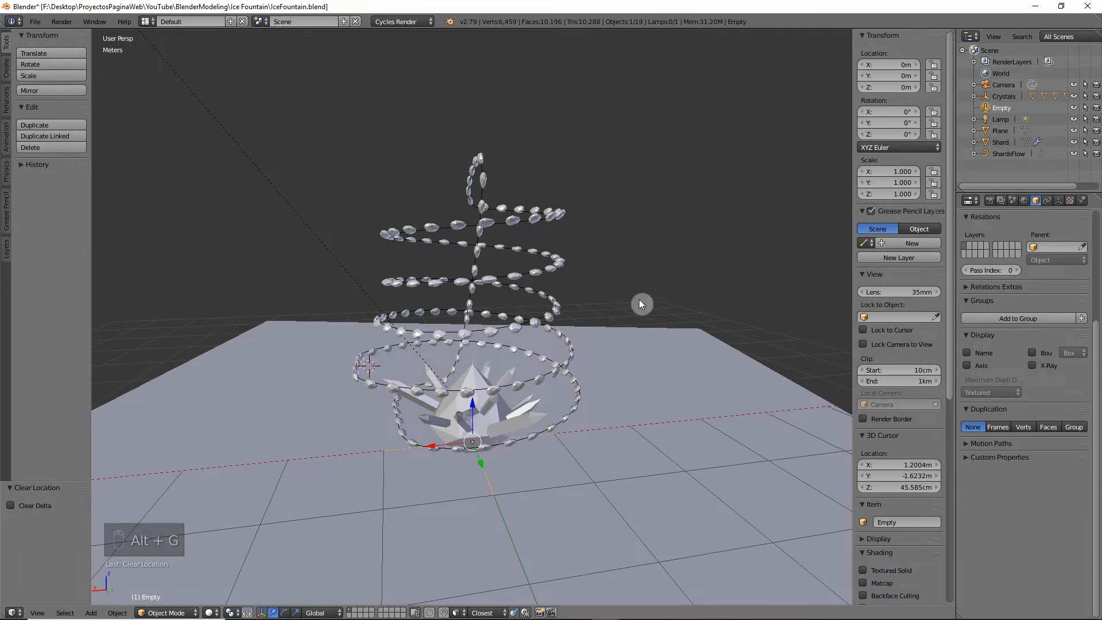
Step: Rename the new empty as ShardsGroup
double_click(1050, 107)
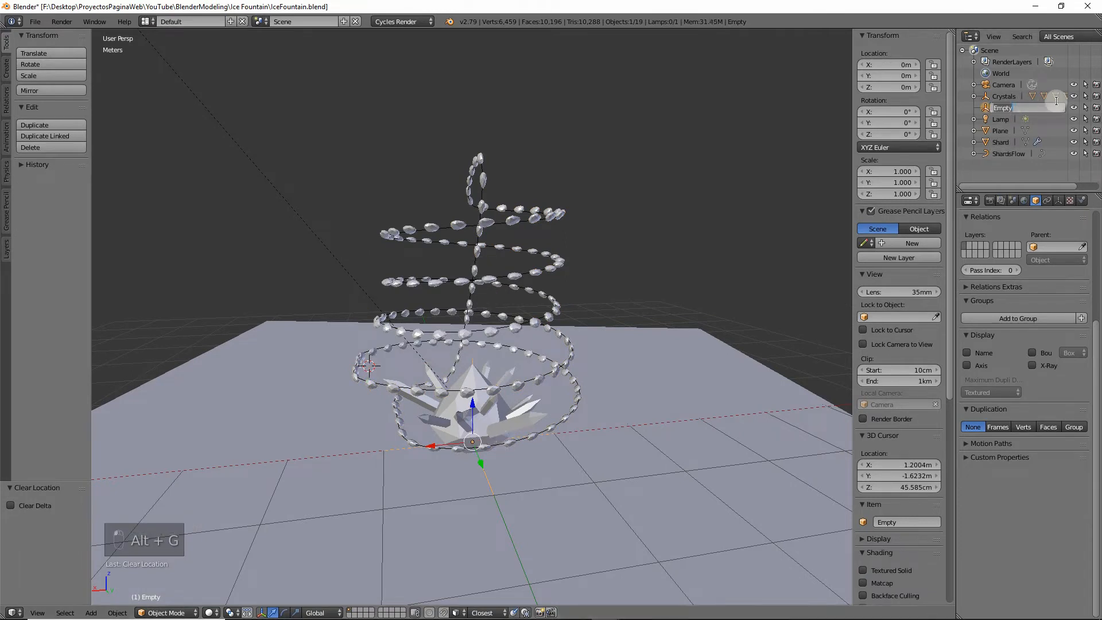
type("ShardsGroup")
key("Return")
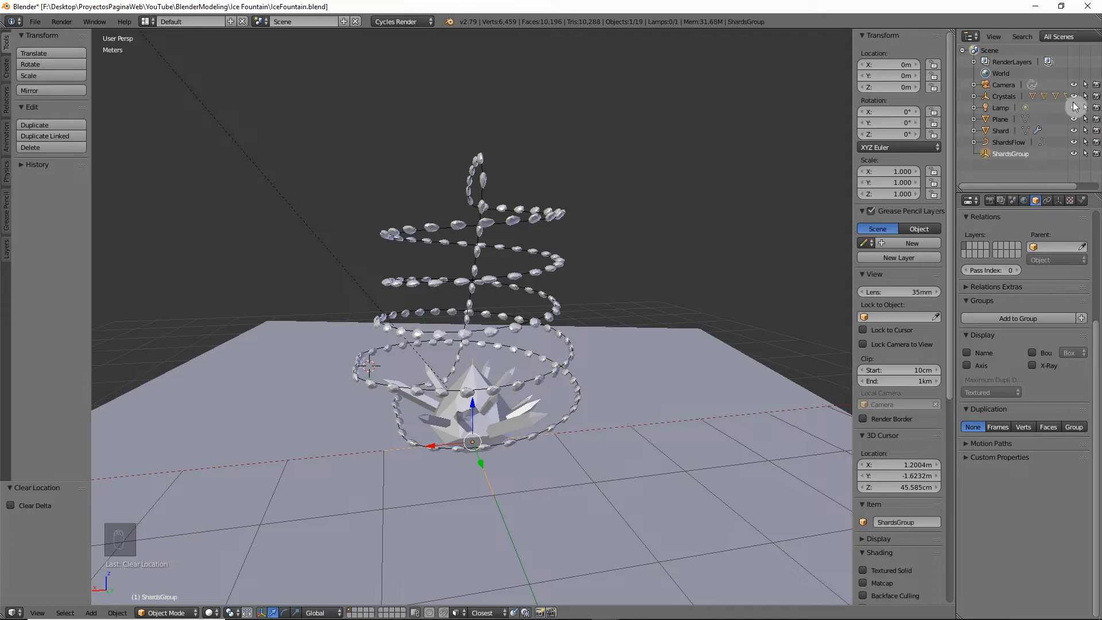
Step: Parent the Shard object to the ShardsGroup empty with Keep Transform enabled
left_click(1008, 142)
left_click(1011, 154, "ctrl")
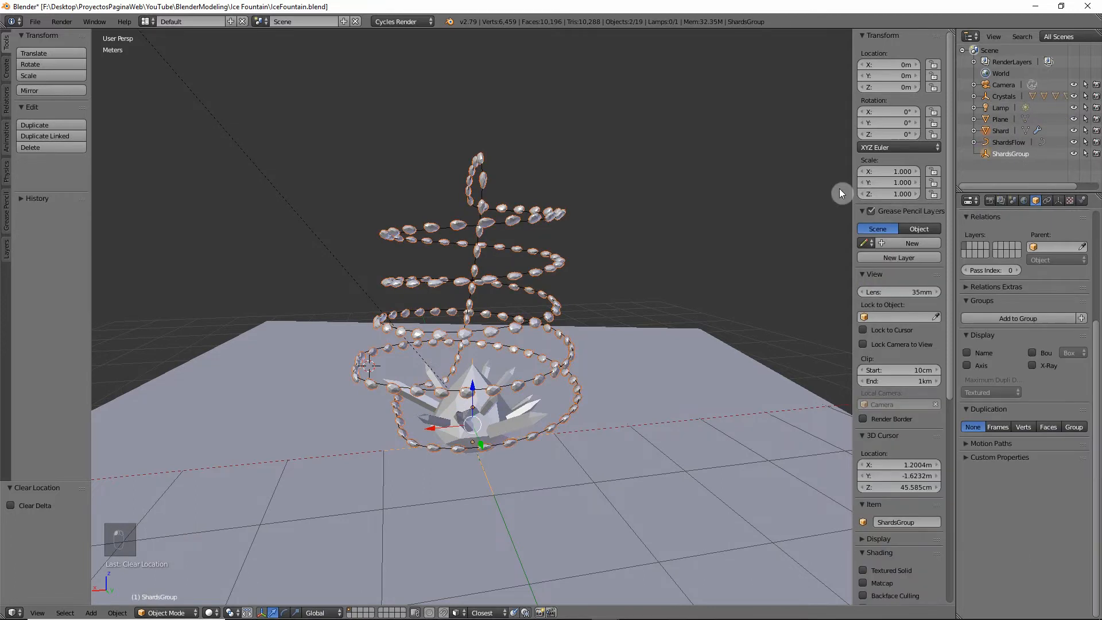
key("ctrl+p")
left_click(631, 206)
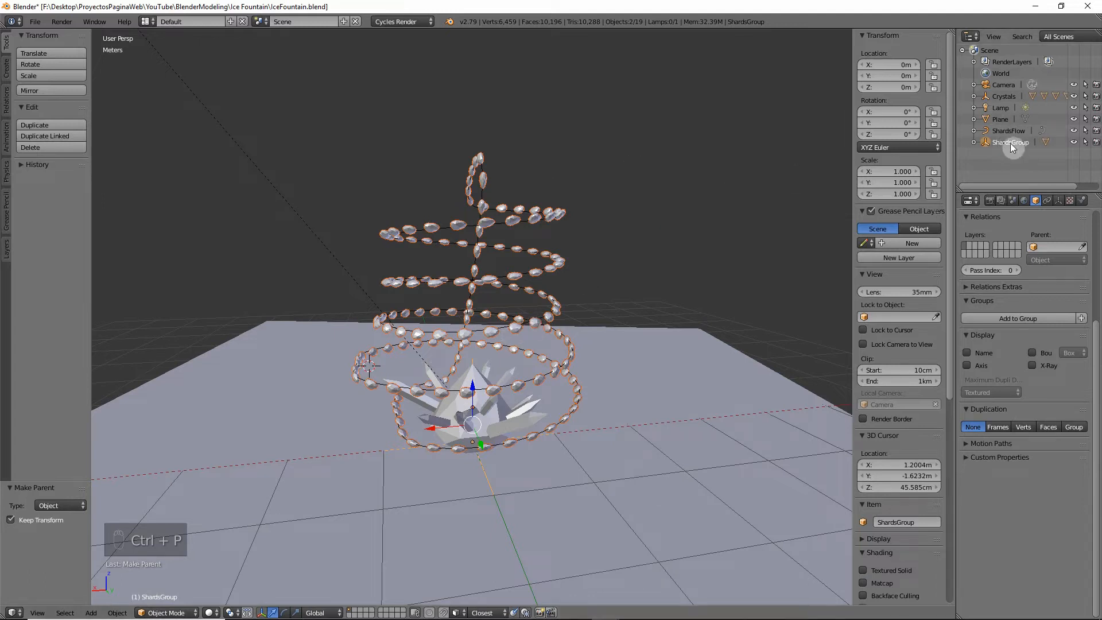
Step: Separate the Shard mesh under ShardsGroup by loose parts so each shard becomes its own object
left_click(974, 143)
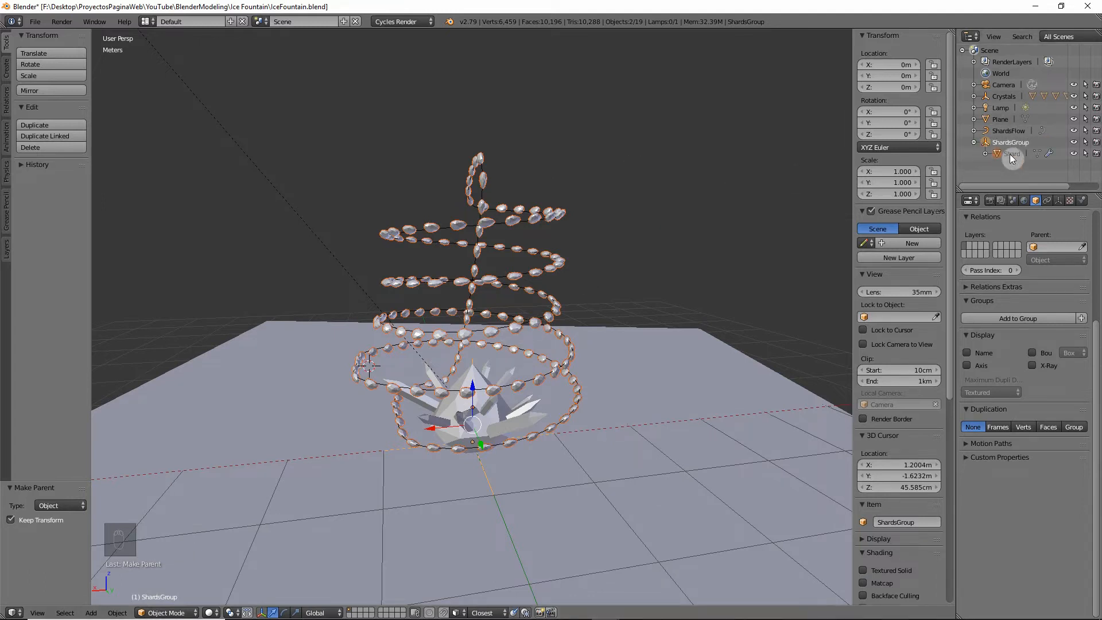
left_click(1010, 154)
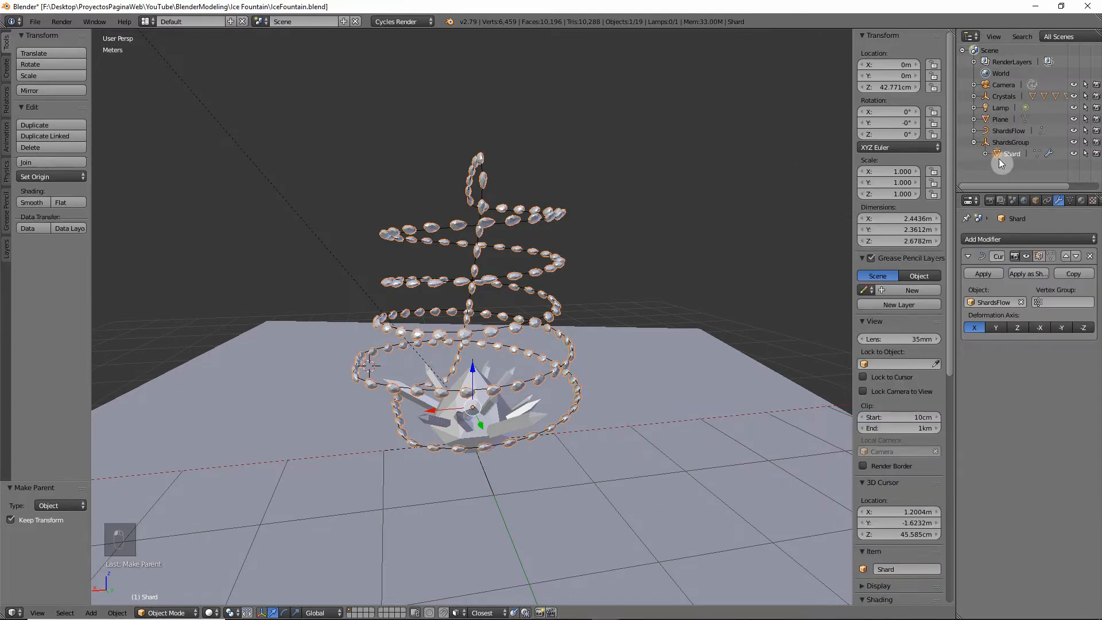
key("space")
key("Return")
left_click(643, 315)
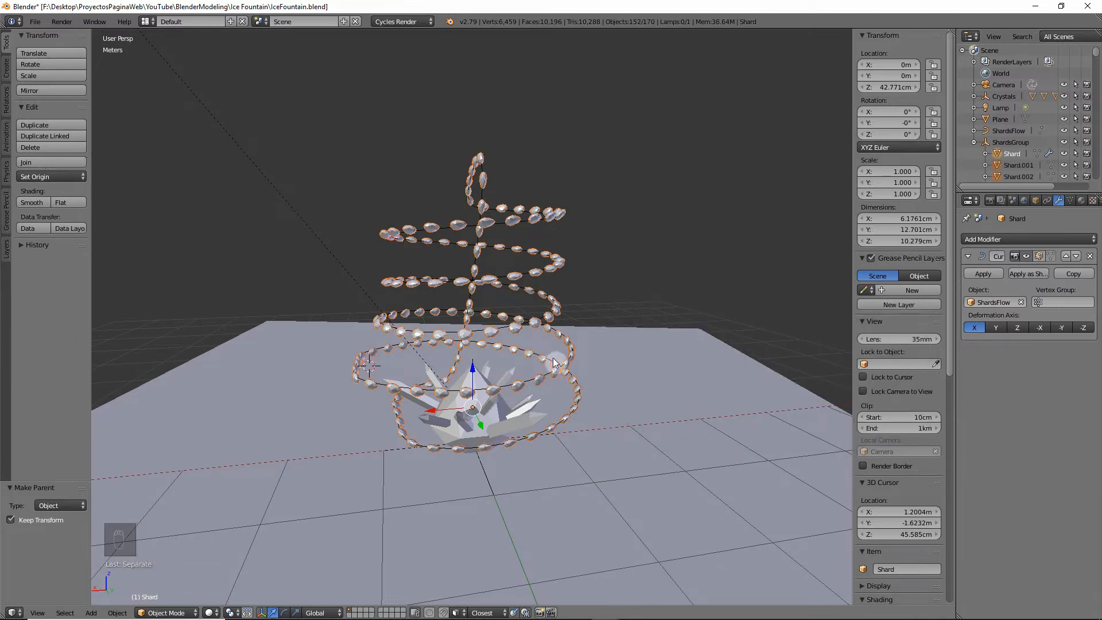
Step: Select a few separated shards to check them, try moving the ShardsGroup empty along X, and undo the move
scroll(1019, 168, "down", 5)
left_click(1014, 156)
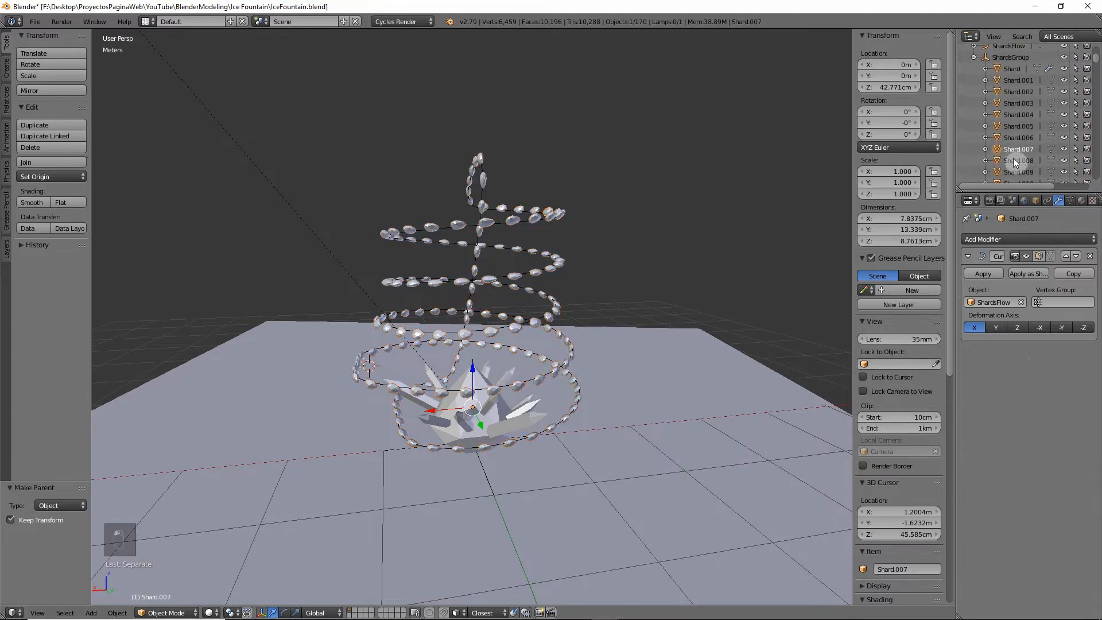
scroll(997, 154, "up", 5)
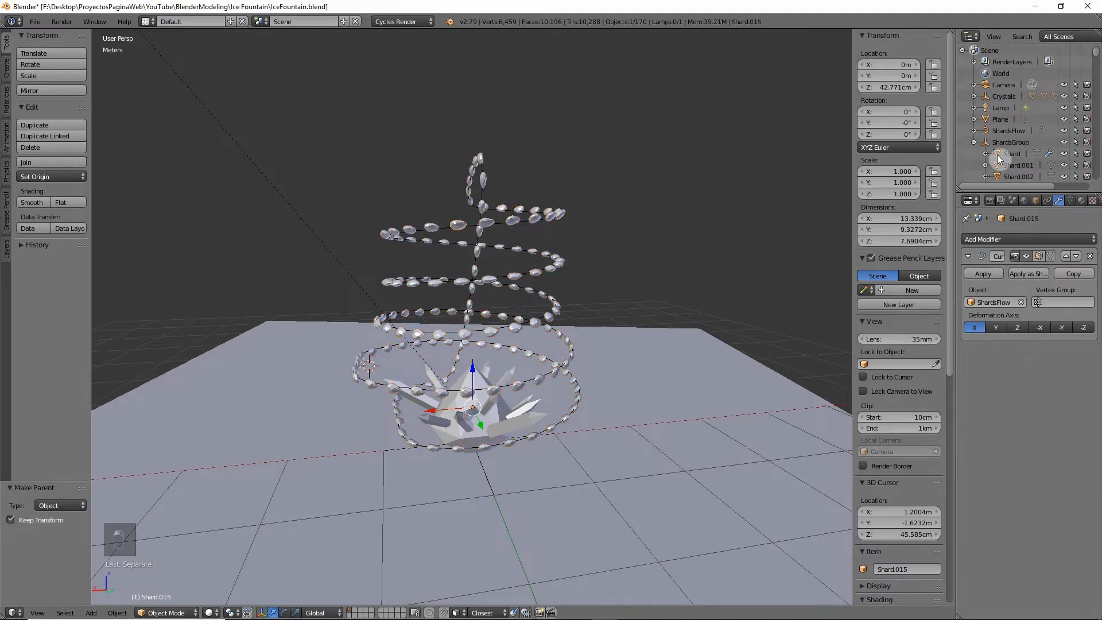
left_click(1009, 142)
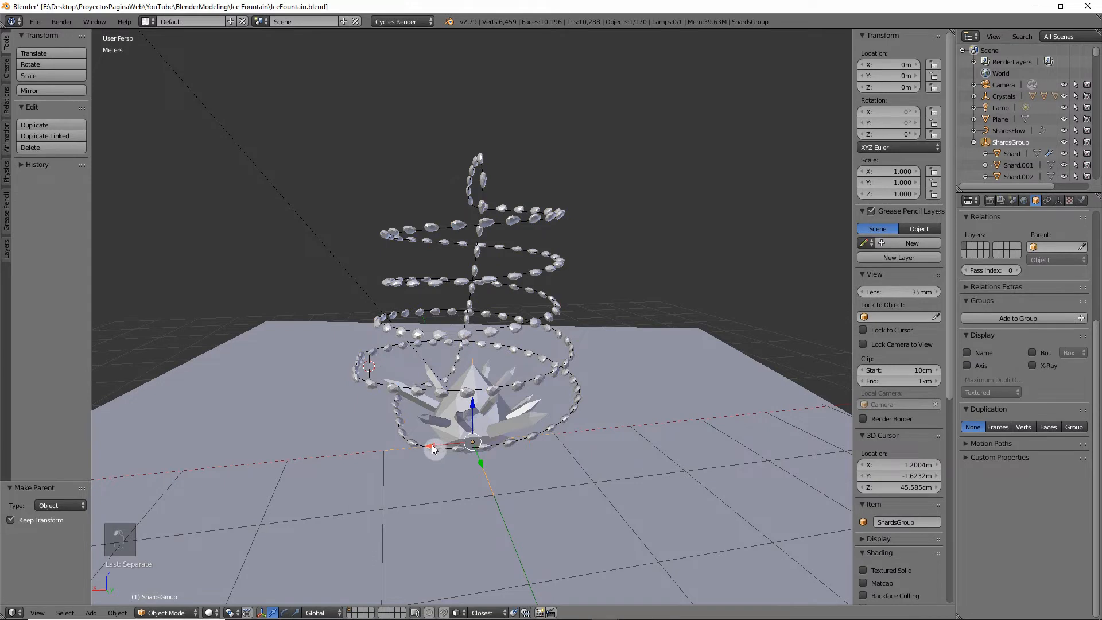
left_click_drag(434, 449, 660, 423)
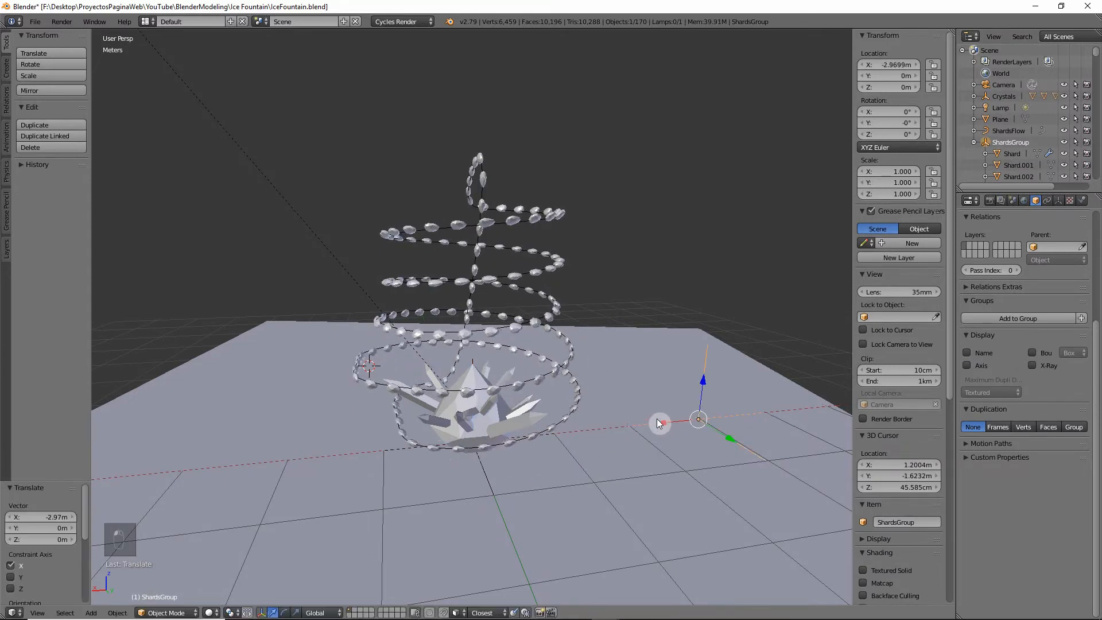
key("ctrl+z")
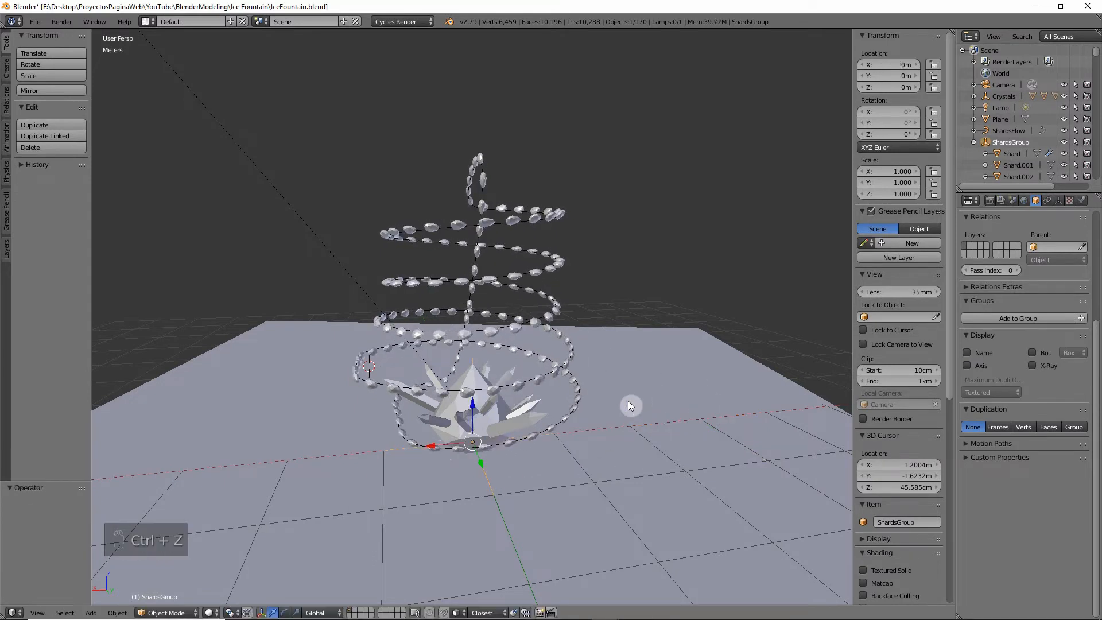
Step: Select the ShardsGroup empty and collapse its list of child shards
left_click(1014, 154)
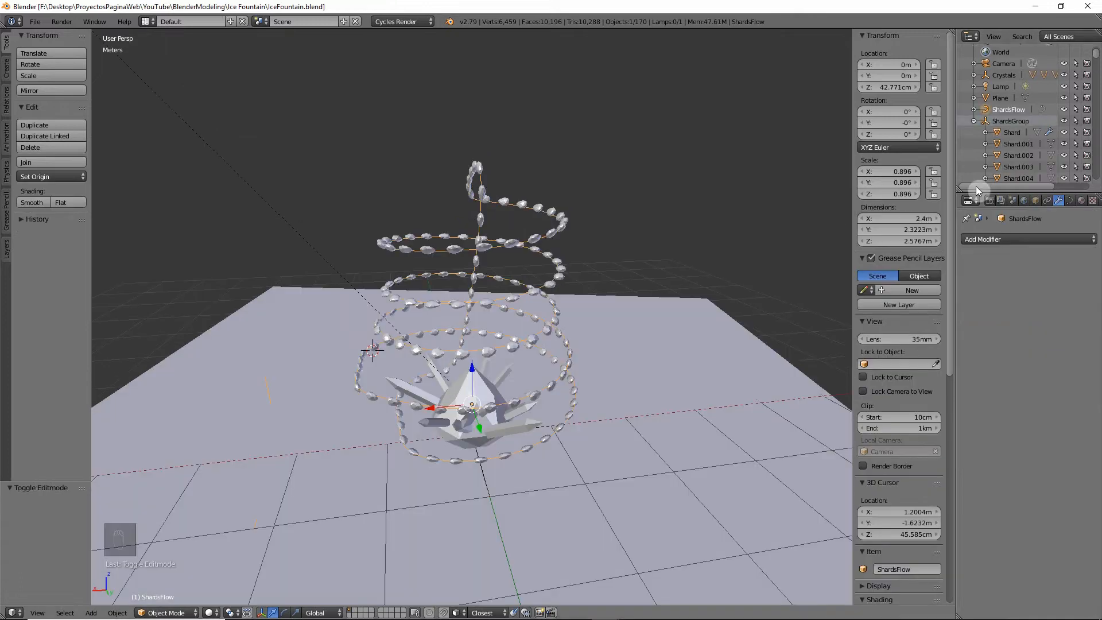
left_click(1011, 121)
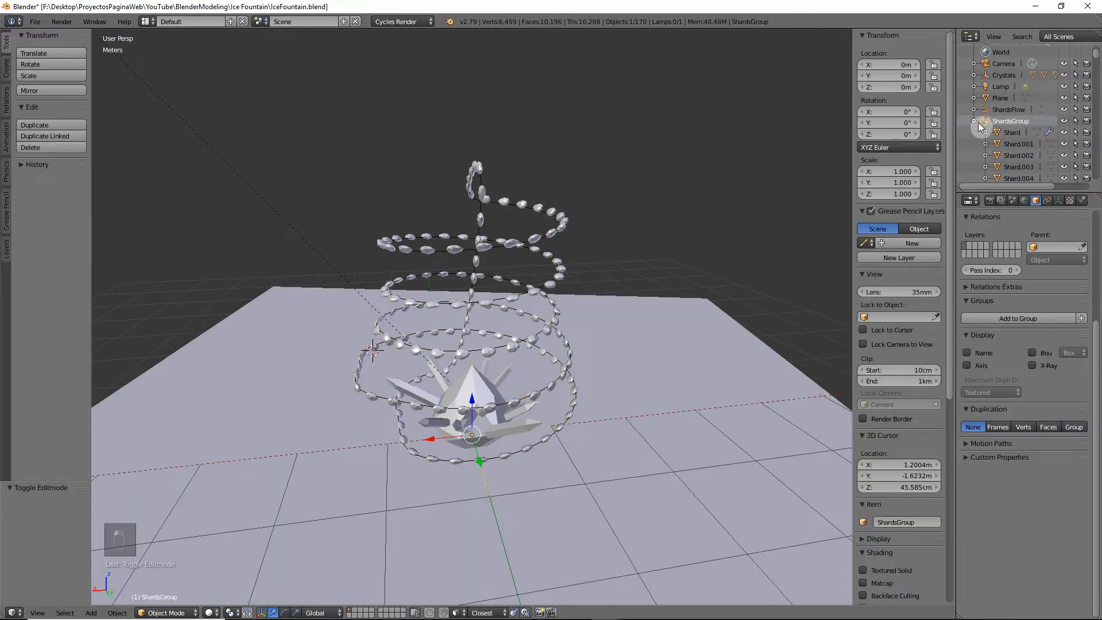
left_click(973, 120)
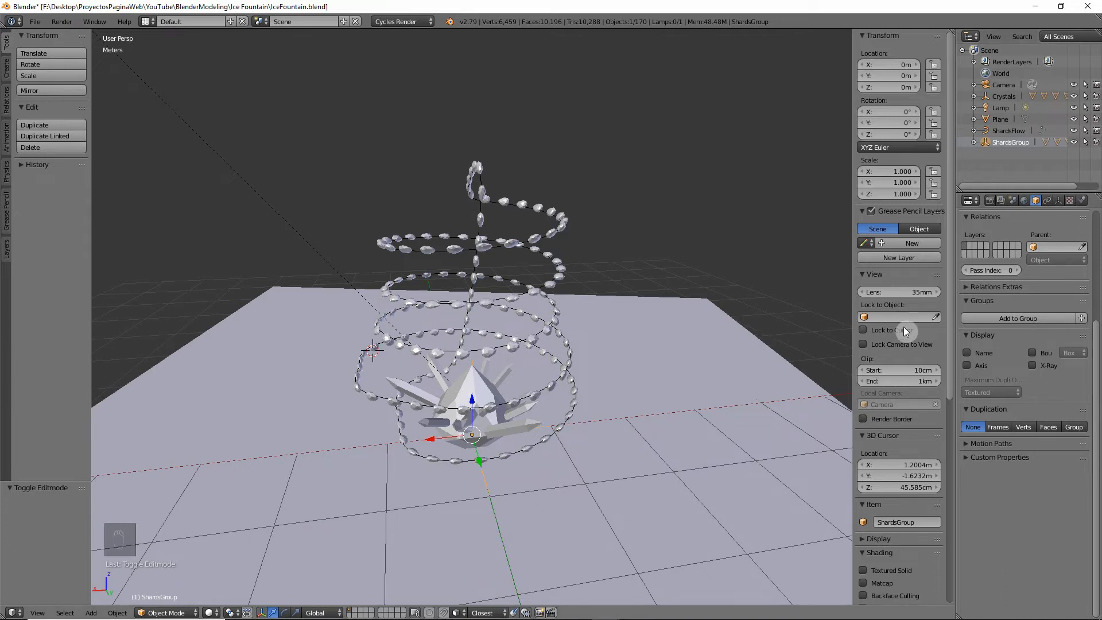
Step: Add two render layers to the scene and name them Ground and Env
left_click(1008, 202)
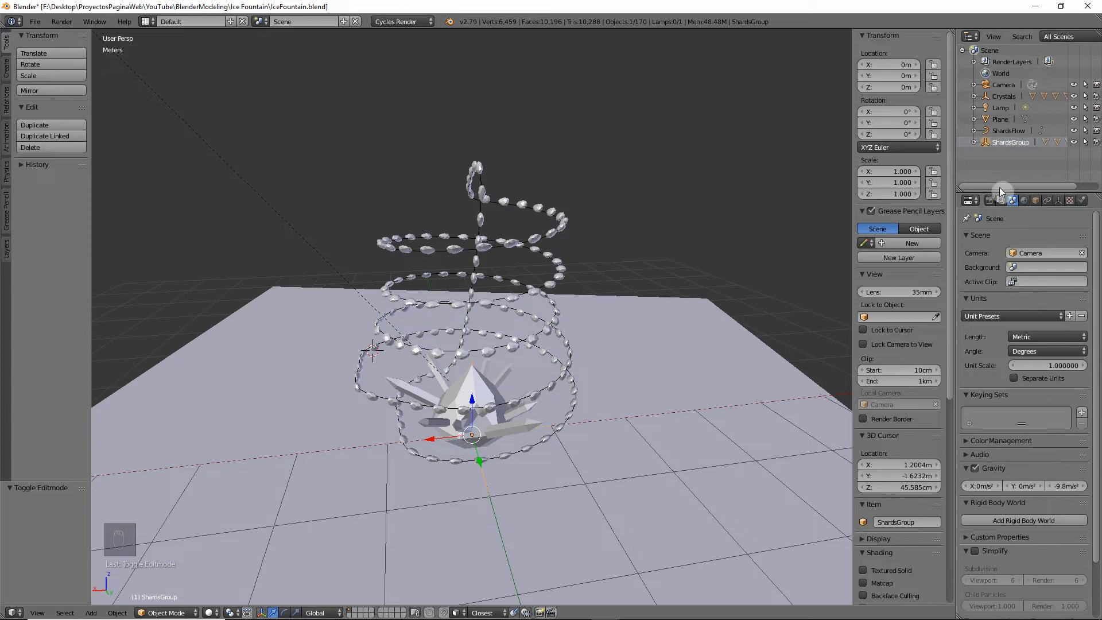
left_click(1001, 200)
left_click(1092, 240)
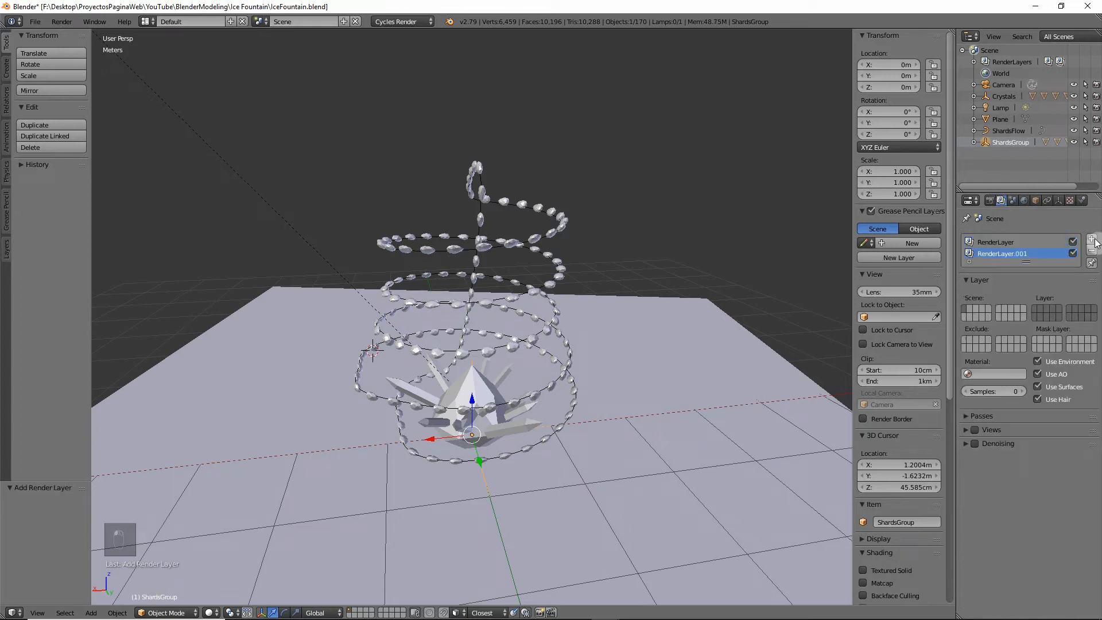
left_click(1093, 240)
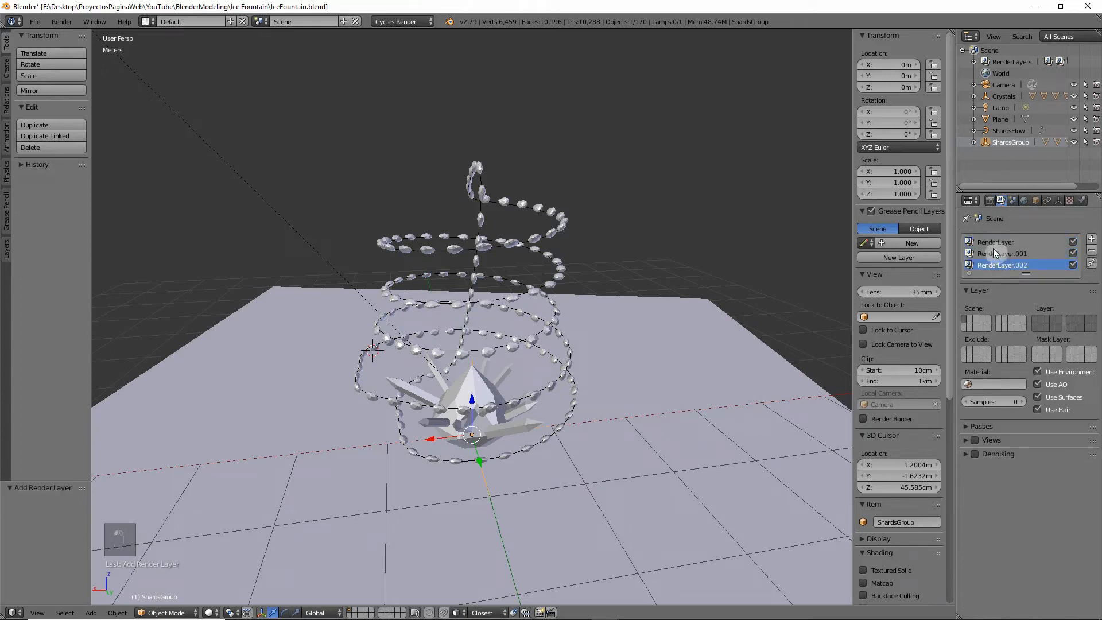
type("G")
type("Env")
Step: Assign layer 5 to the Env render layer and layer 2 to Ground, and exclude the other render layers' scene layers from each one
left_click(1058, 318)
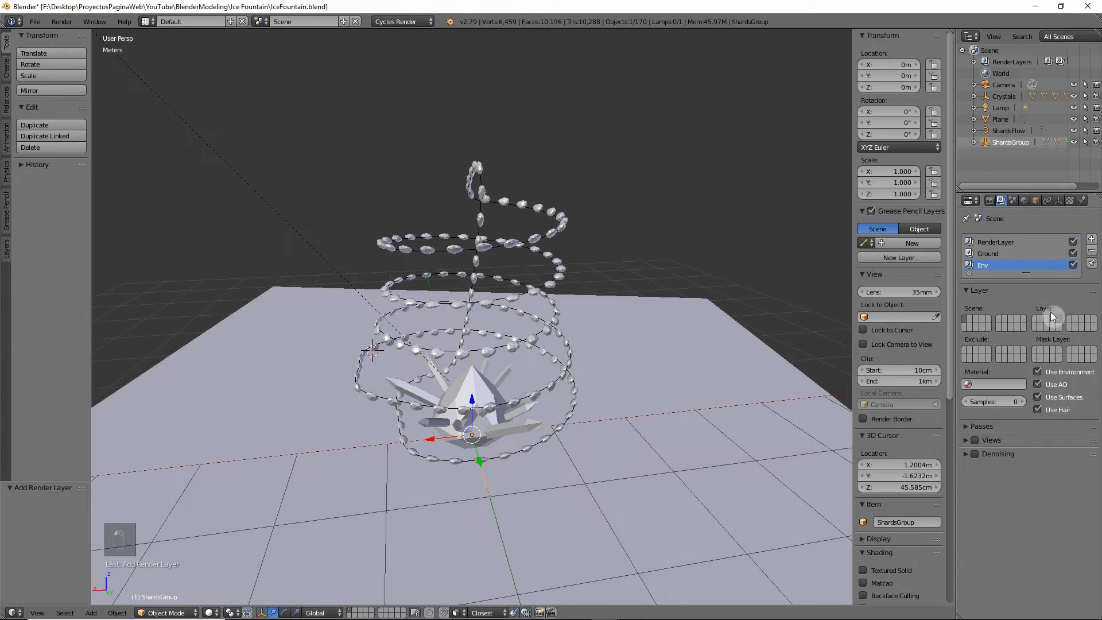
left_click(968, 350)
left_click(996, 241)
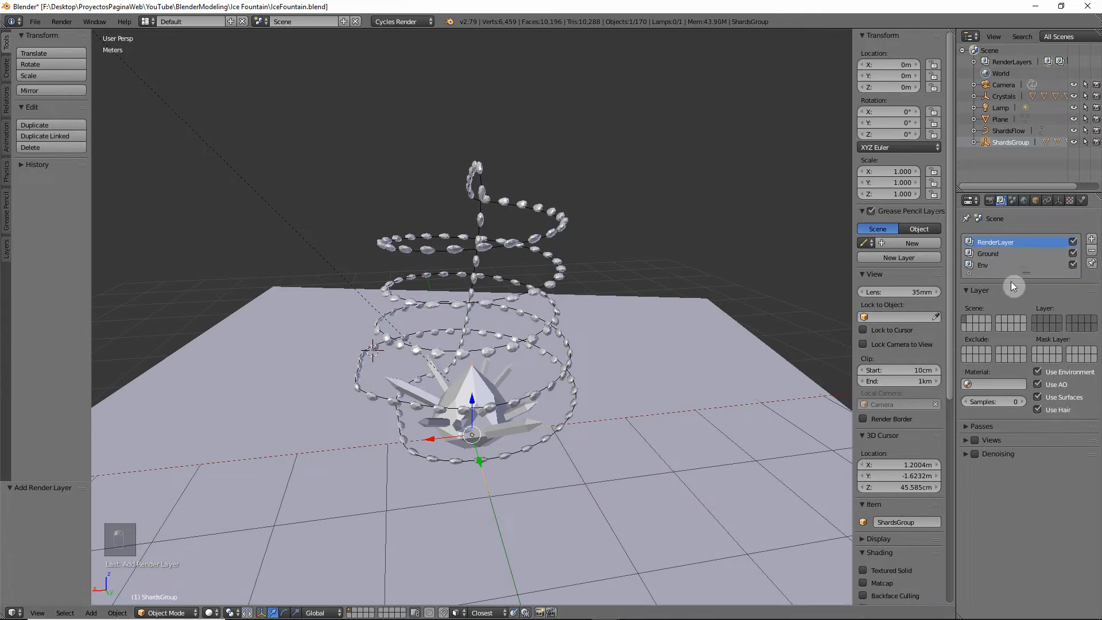
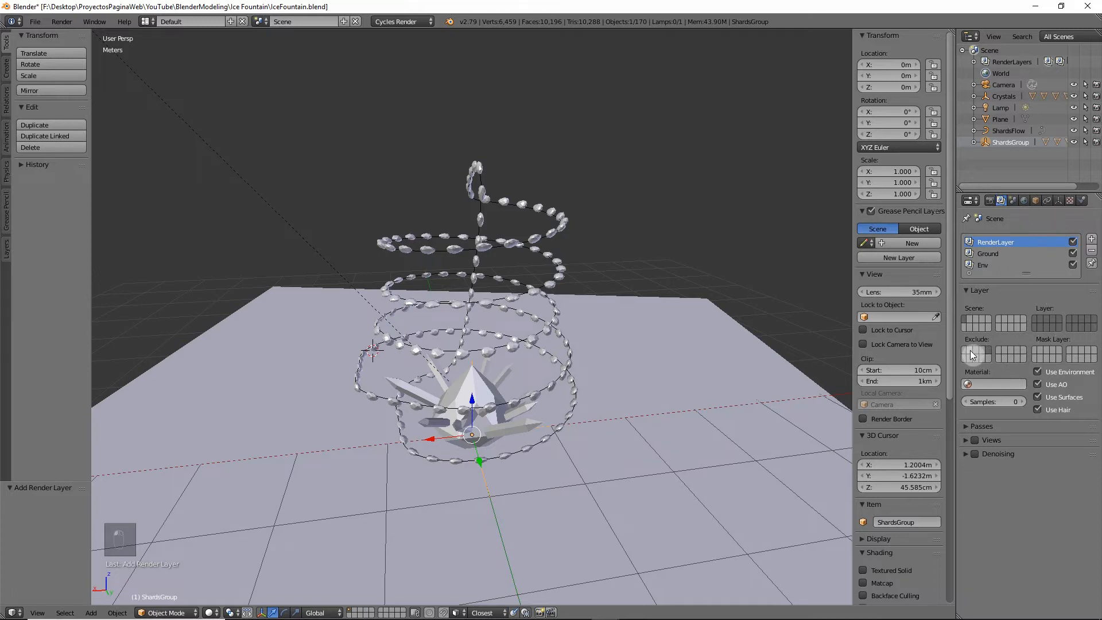
left_click(992, 255)
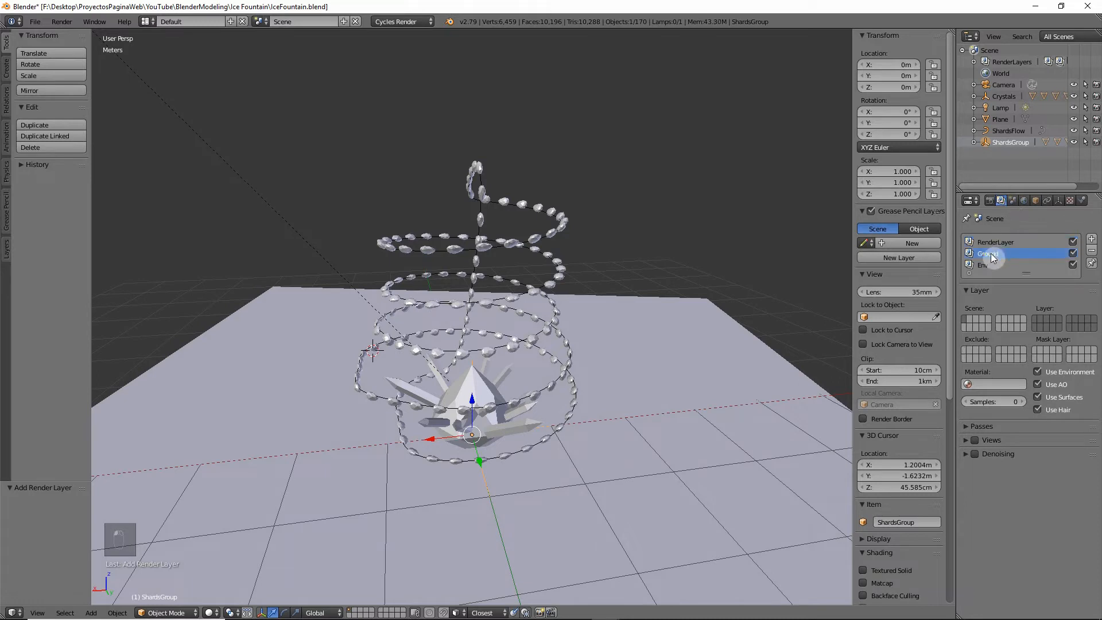
left_click(964, 350)
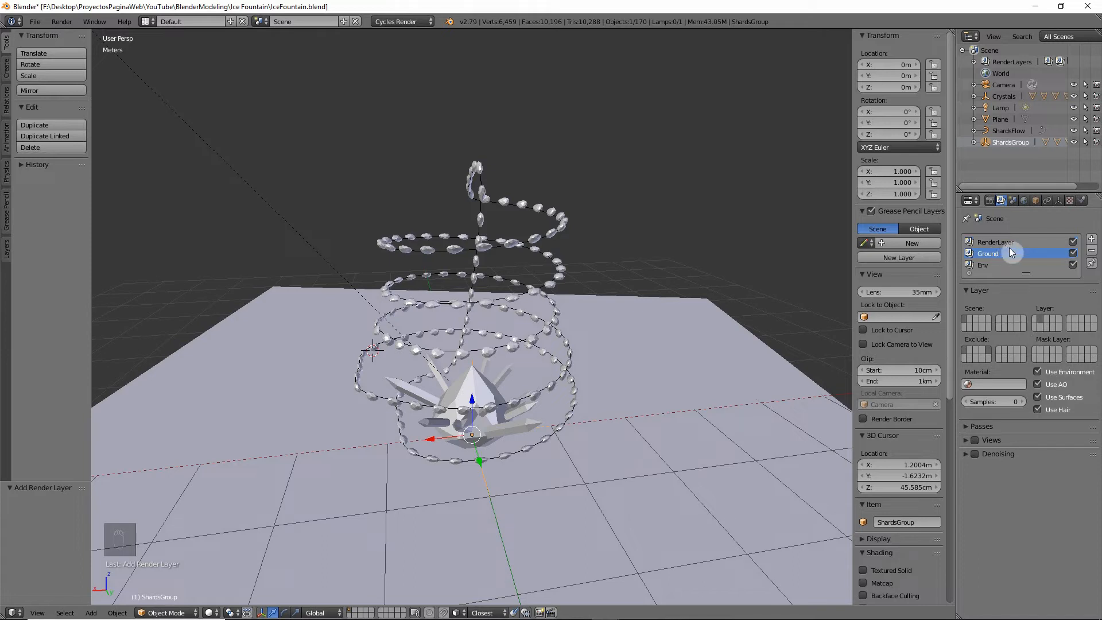
Step: Turn off Use Environment for the Ground and RenderLayer render layers, and save the file
left_click(1038, 372)
left_click(1006, 243)
left_click(1038, 372)
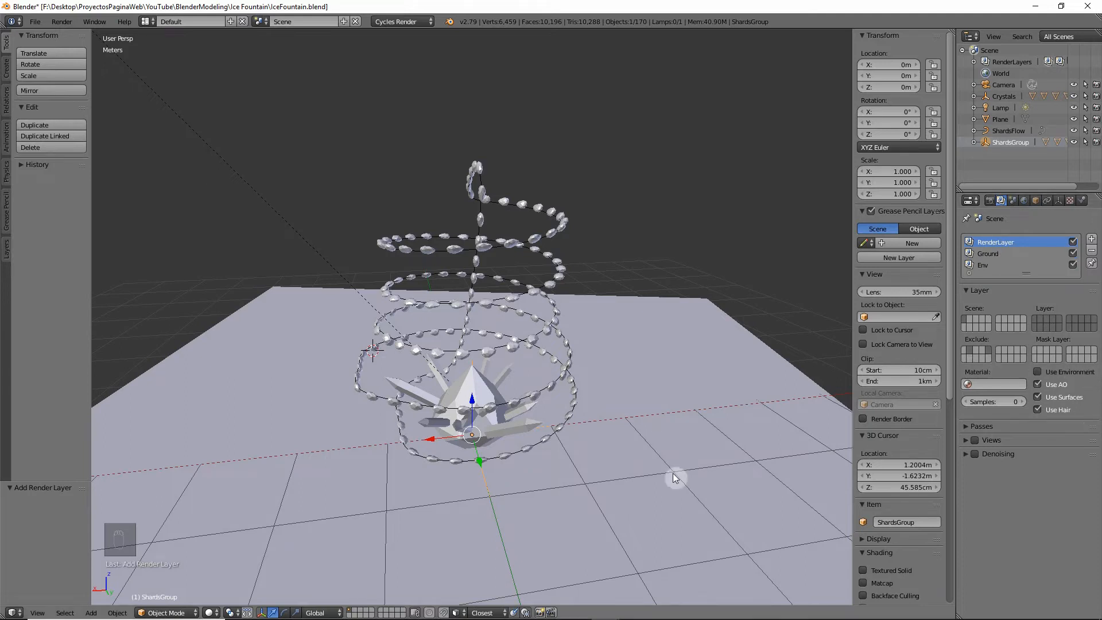
key("ctrl+s")
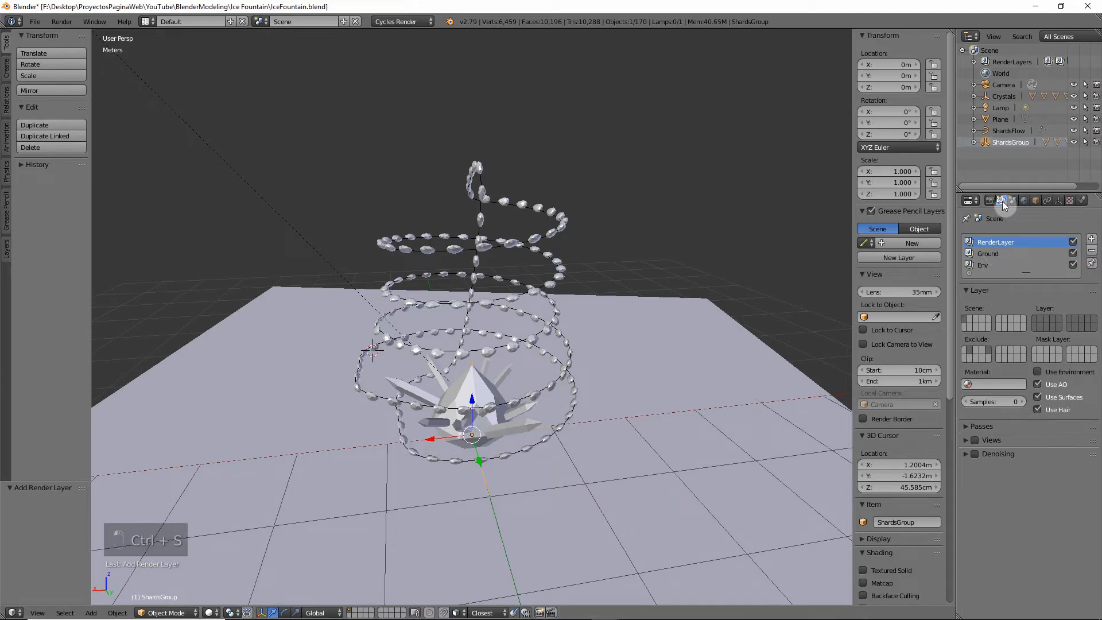
Step: Enable the Object Index pass for RenderLayer
left_click(960, 426)
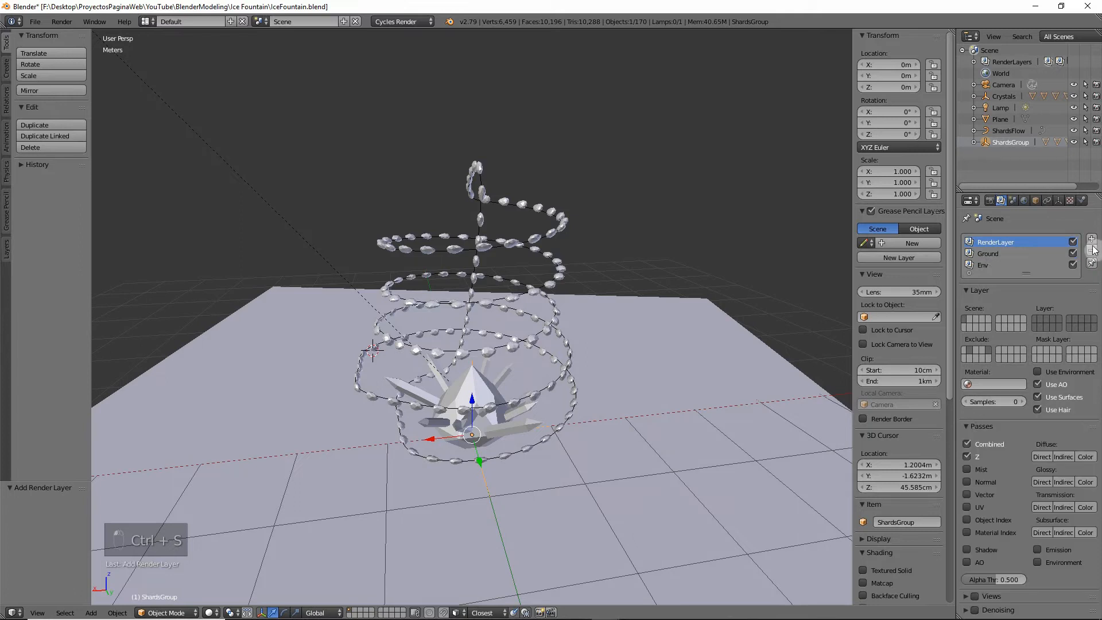
left_click(970, 520)
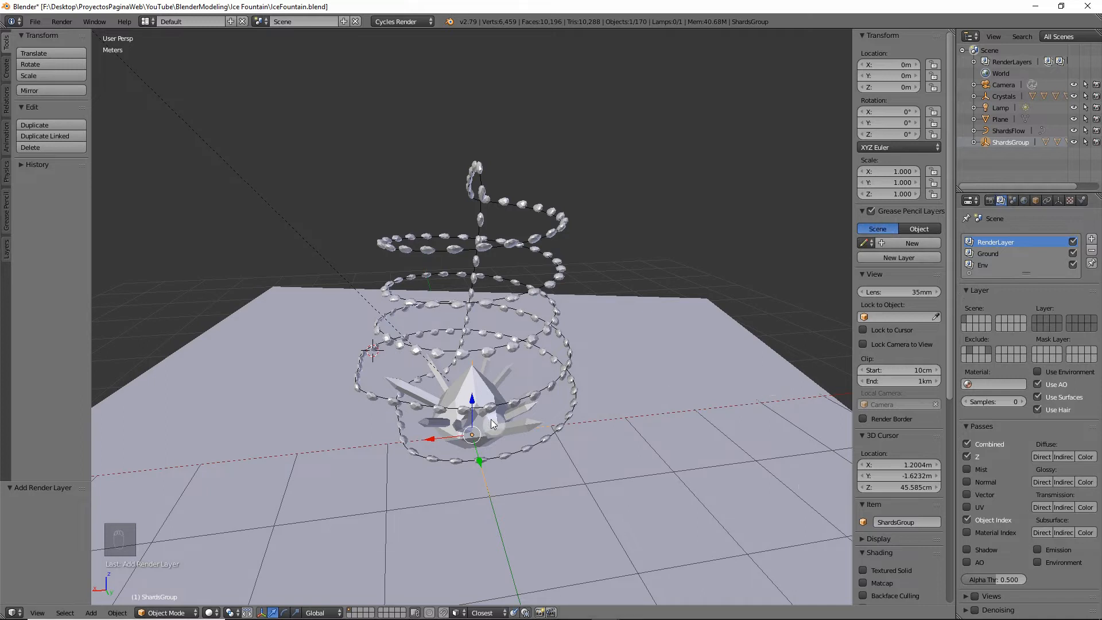
left_click(605, 490)
right_click(606, 491)
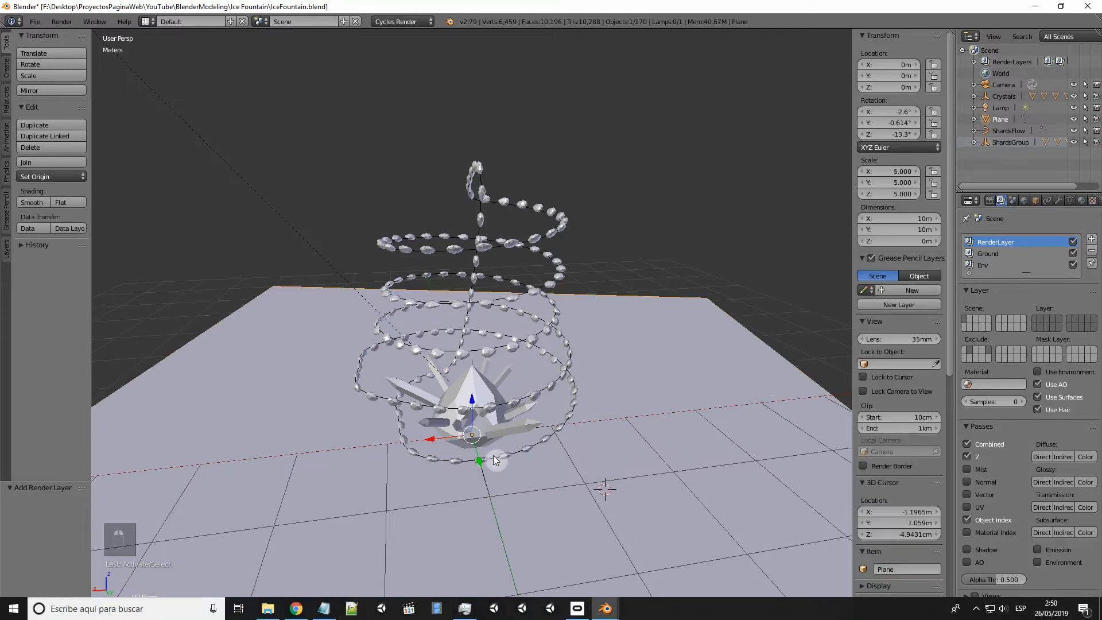
right_click(512, 245)
key("a")
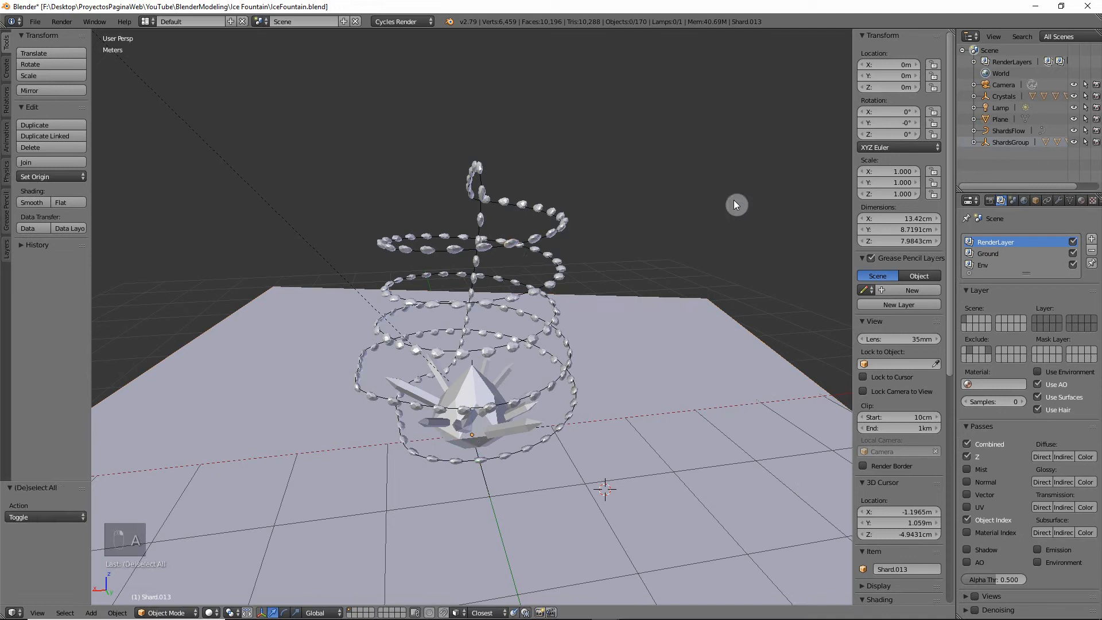
left_click(1011, 141)
right_click(985, 142)
left_click(976, 146)
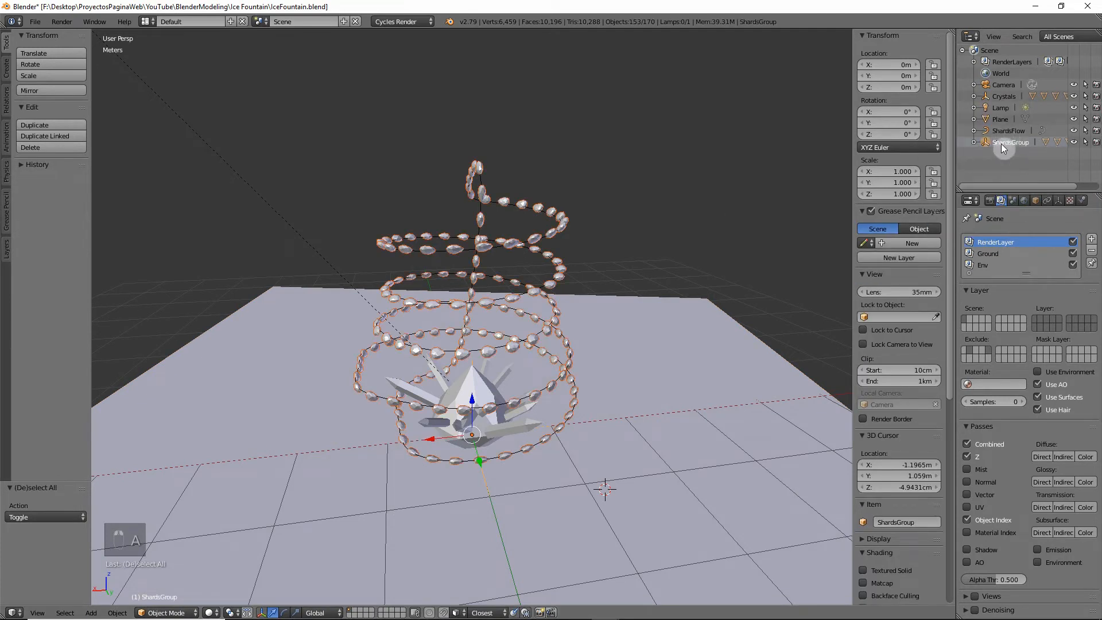
Step: Assign both the ground Plane and the Lamp to scene layers 1 and 2
left_click(1005, 118)
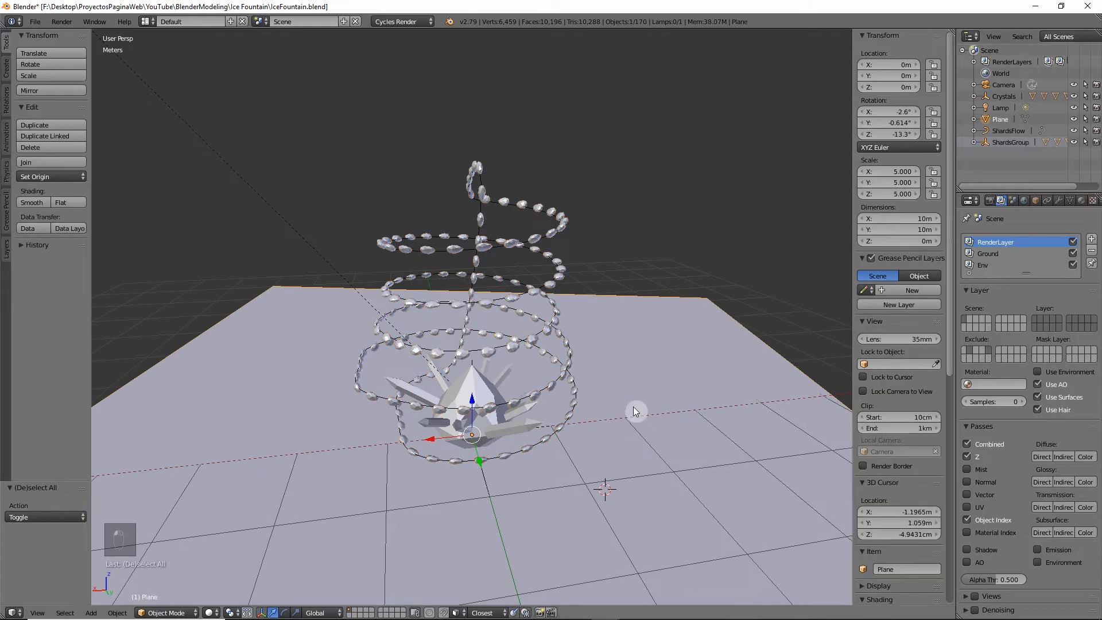
left_click(1001, 109)
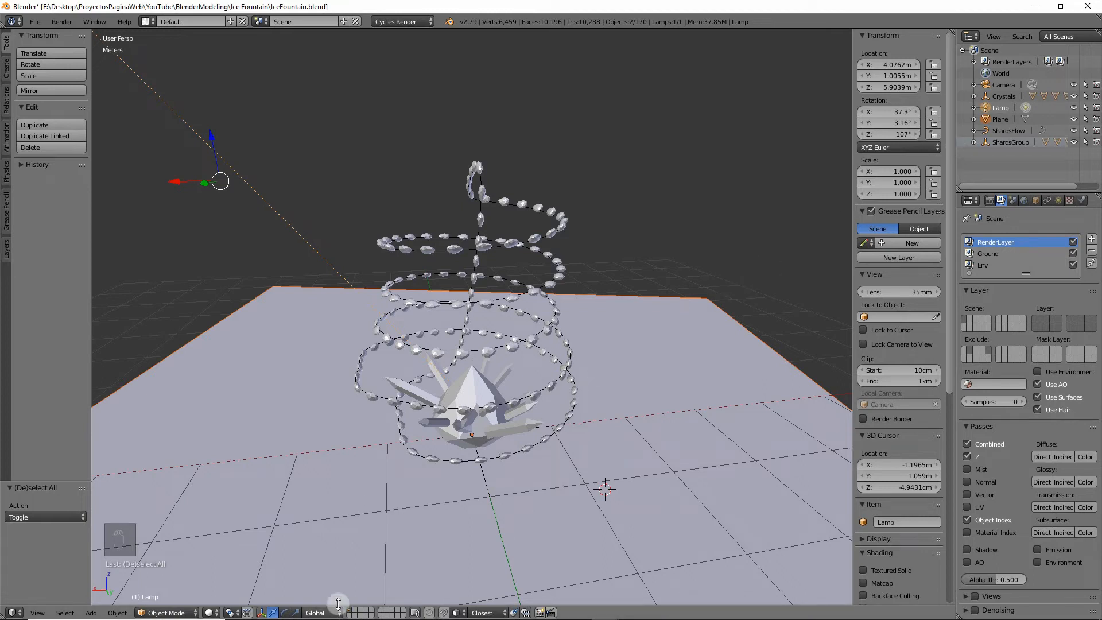
key("m")
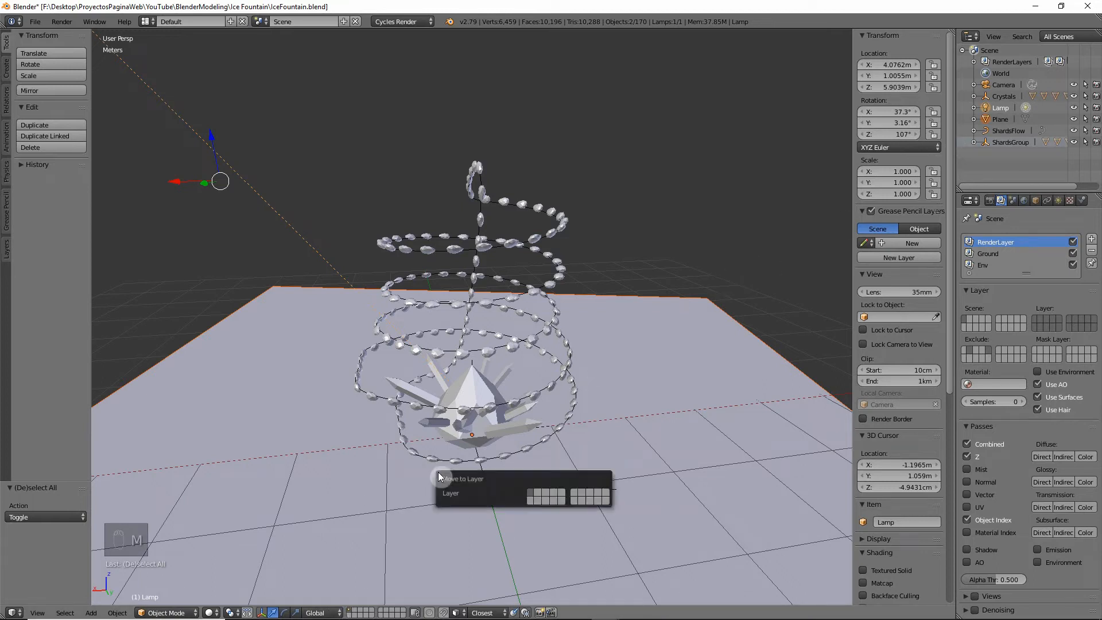
left_click(538, 493)
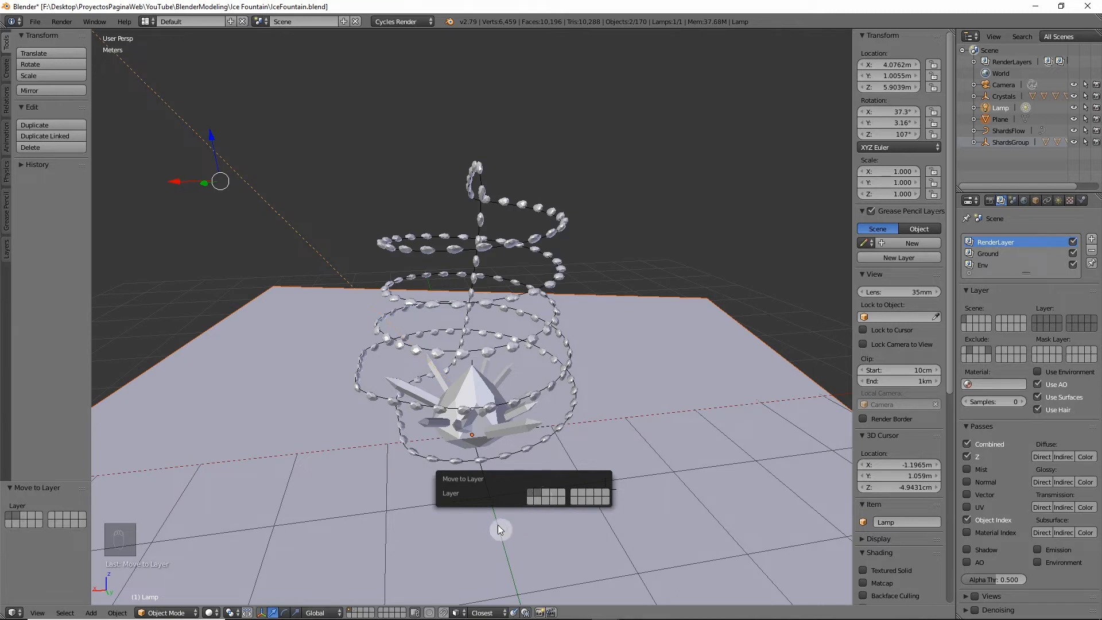
Step: Examine which objects scene layers 1, 2 and 3 contain, and show layers 1 and 2 together again
left_click(353, 611)
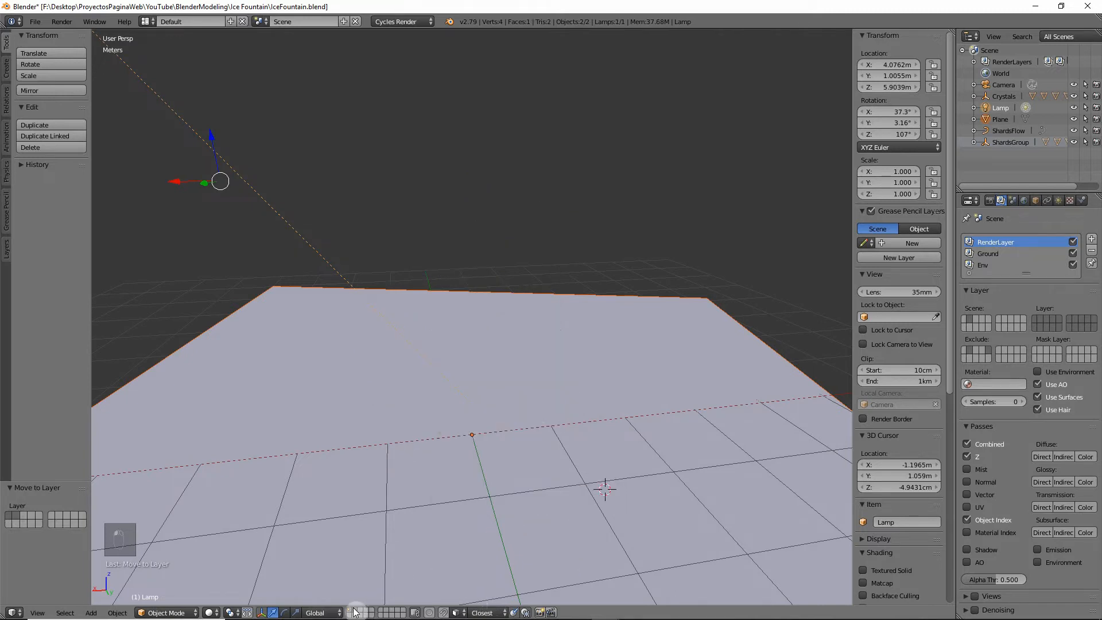
left_click(350, 610)
left_click(355, 609)
left_click(362, 609)
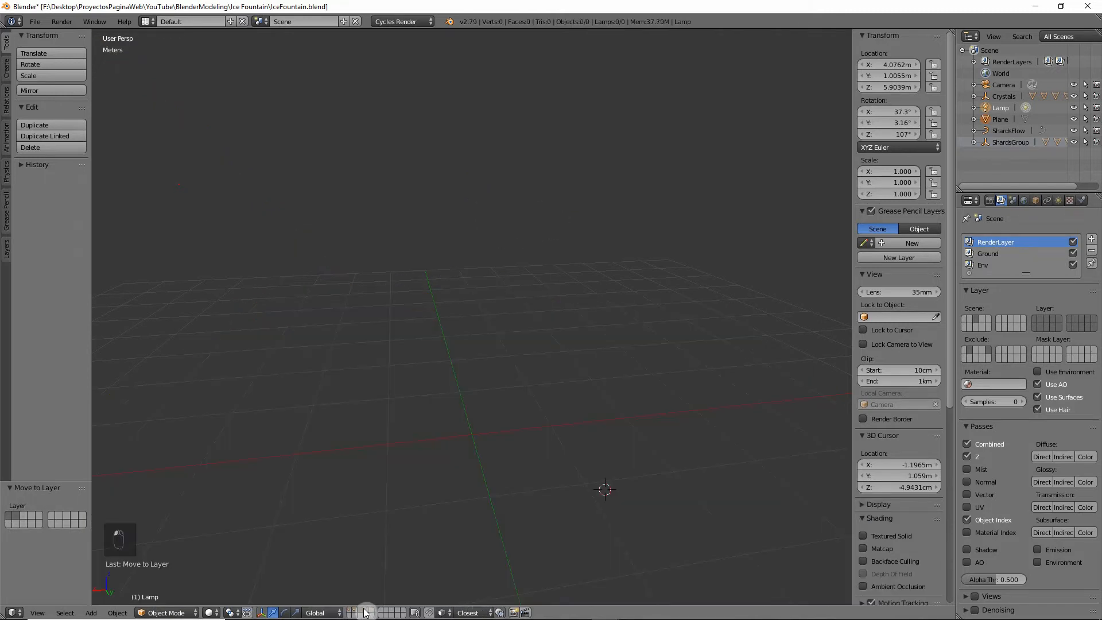
left_click(355, 610, "shift")
left_click(350, 610, "shift")
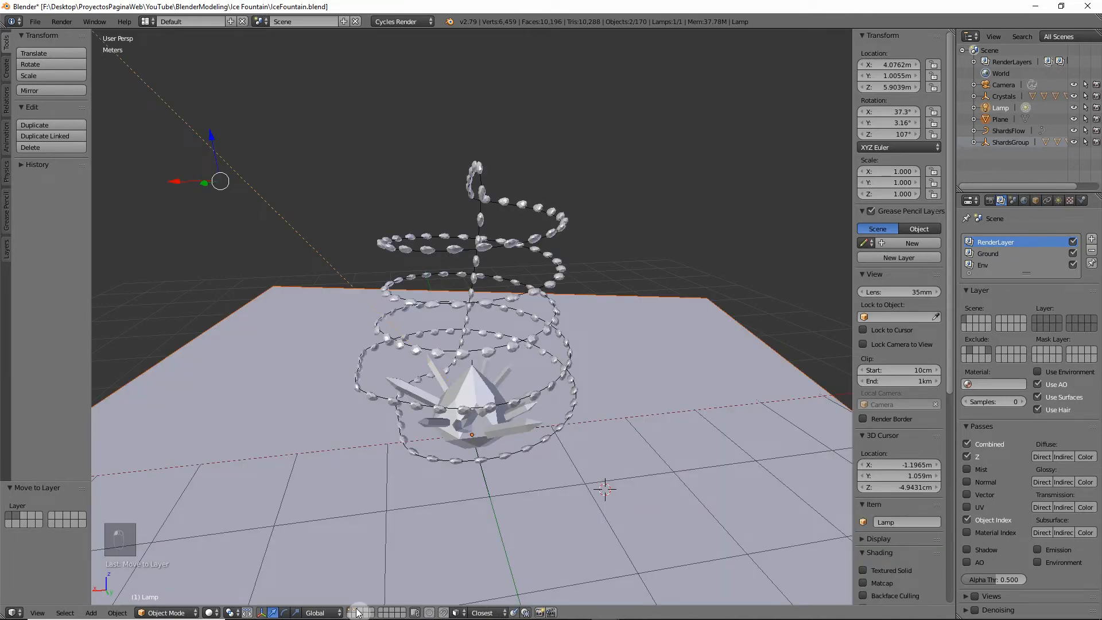
left_click(355, 610)
left_click(349, 609, "shift")
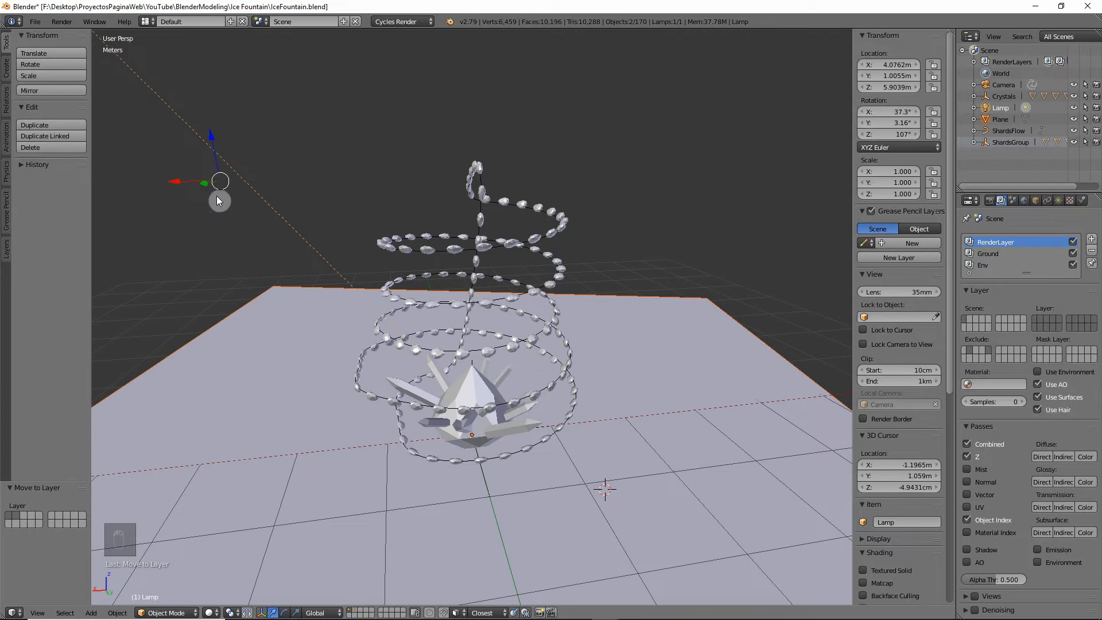
Step: Select all shards under ShardsGroup without the parent, set Shard's Pass Index to 1 and copy it to the selected shards
left_click(1004, 142)
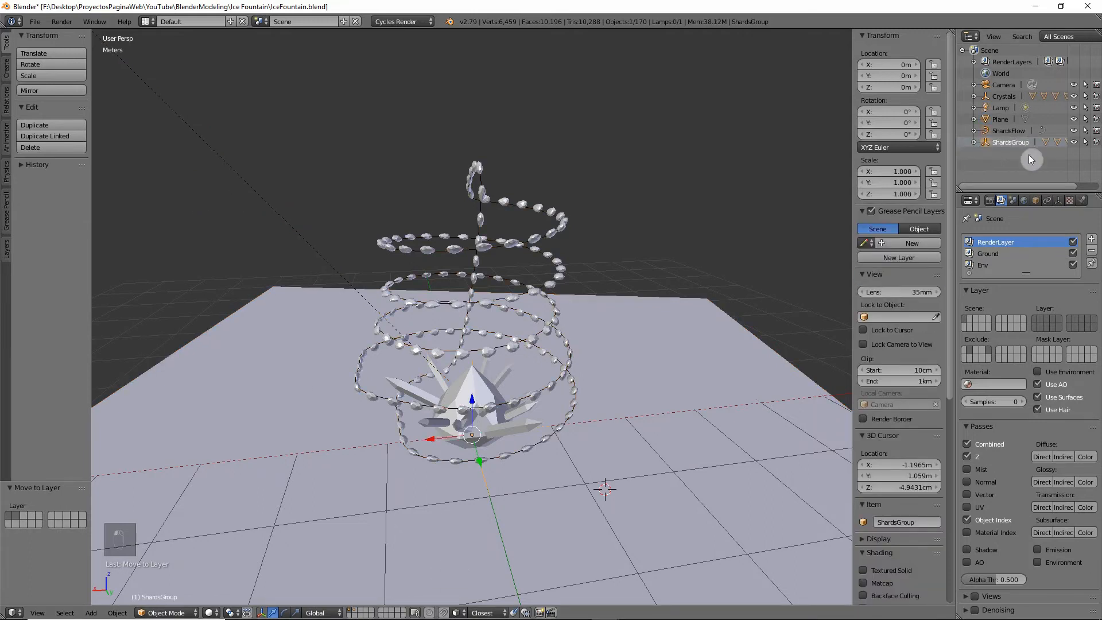
left_click(1035, 200)
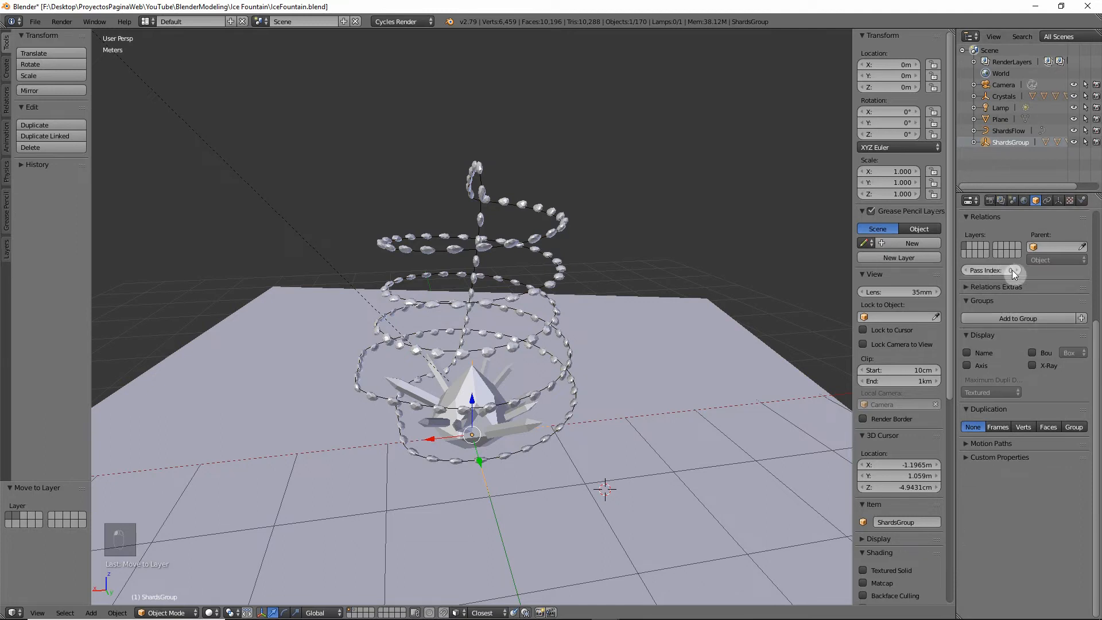
left_click(974, 142)
right_click(1005, 155)
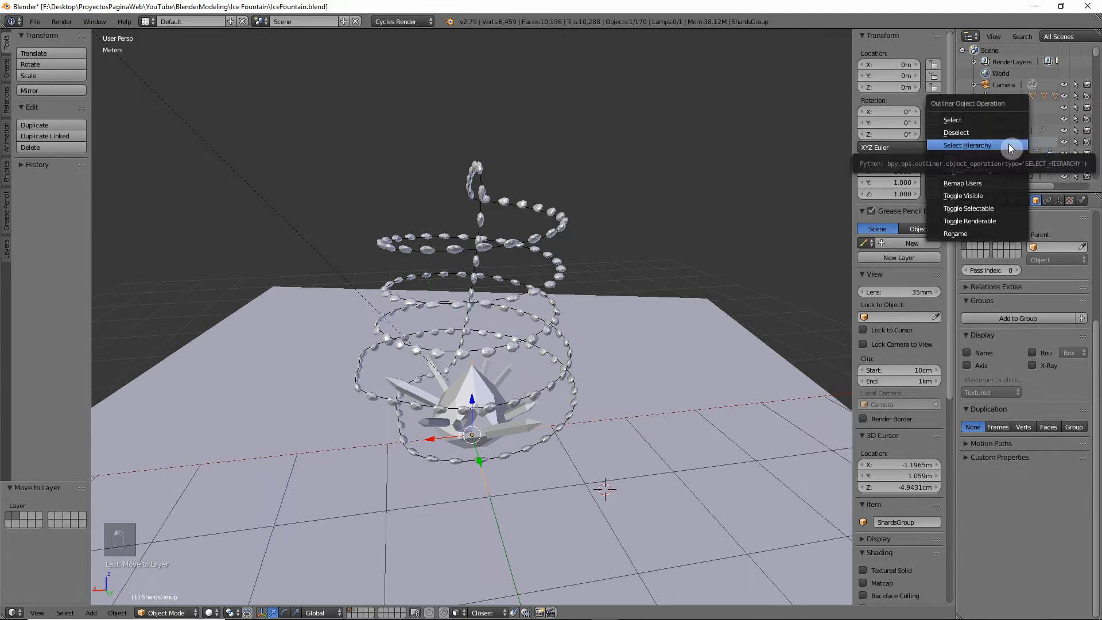
left_click(1010, 146)
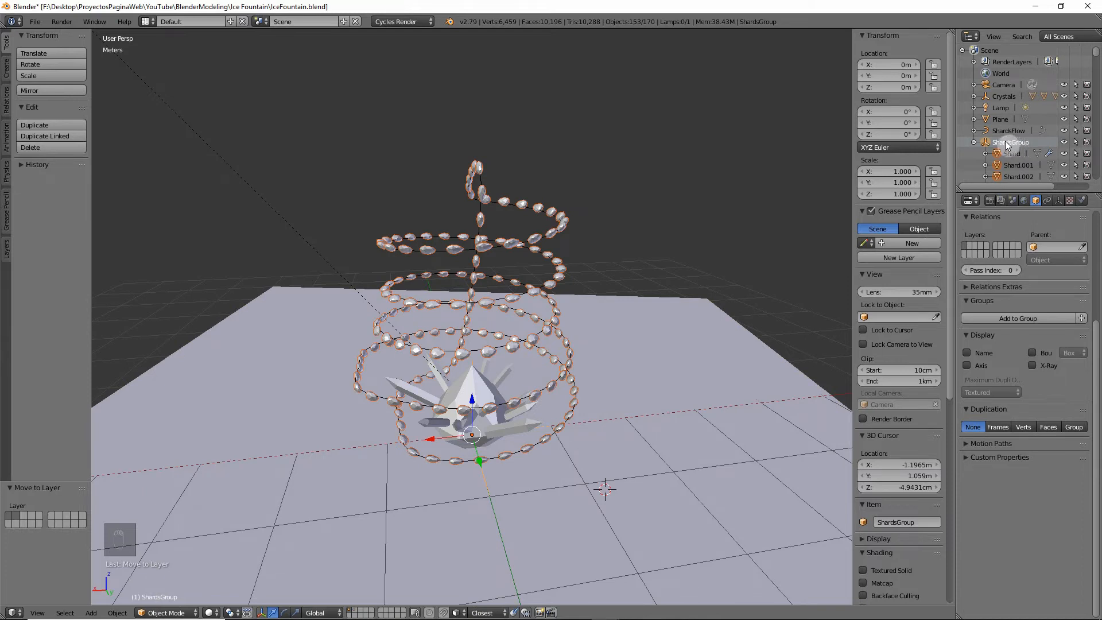
left_click(990, 143, "shift")
left_click(987, 144)
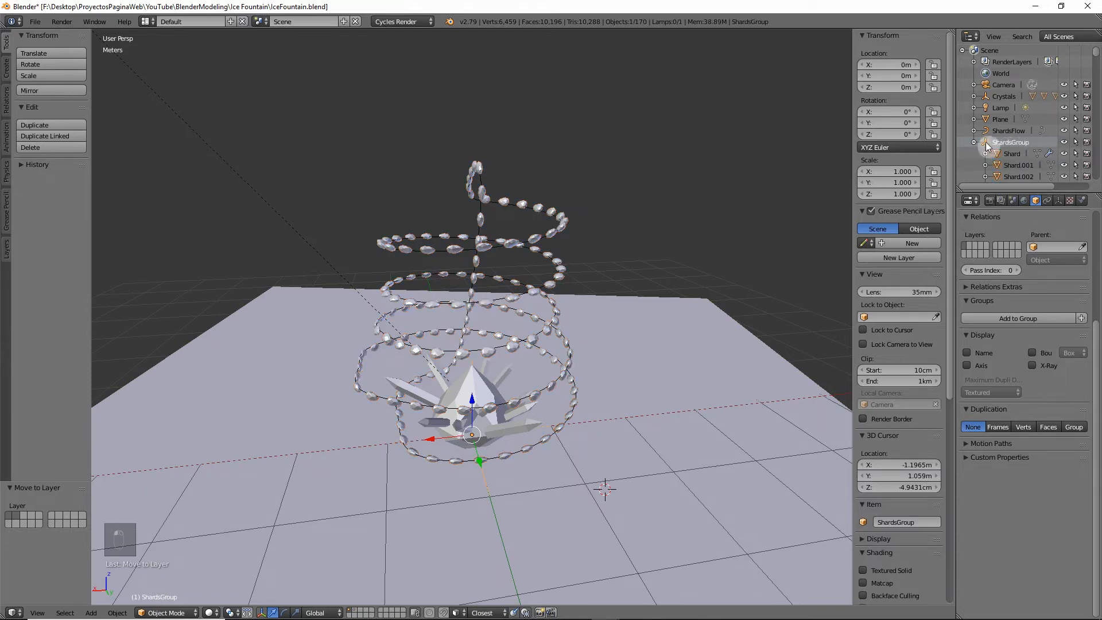
right_click(997, 143)
left_click(996, 146)
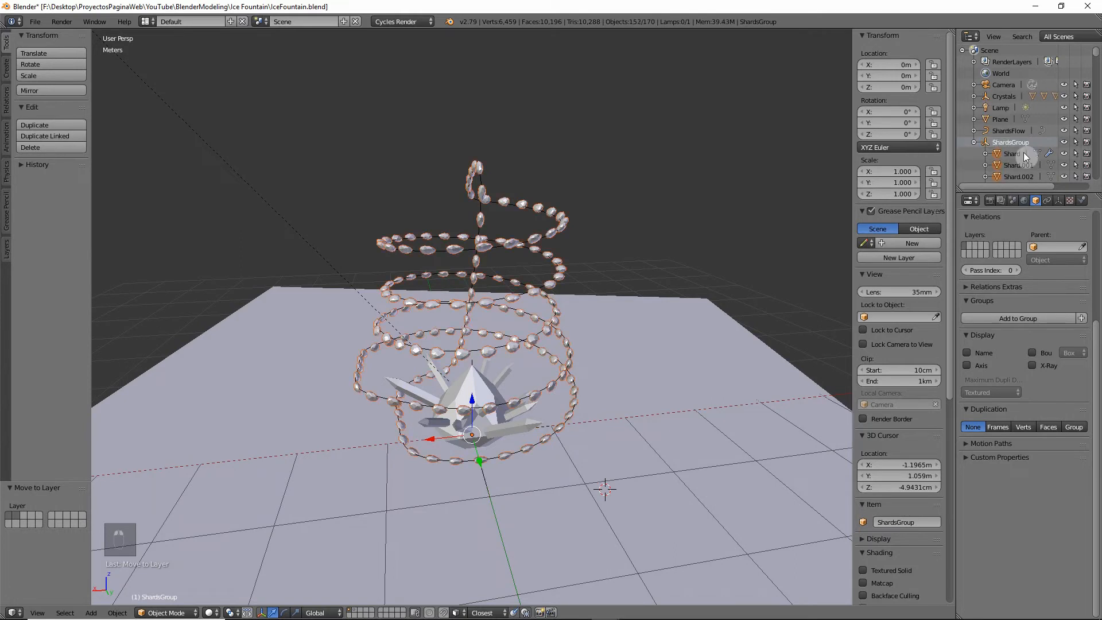
left_click(1013, 154)
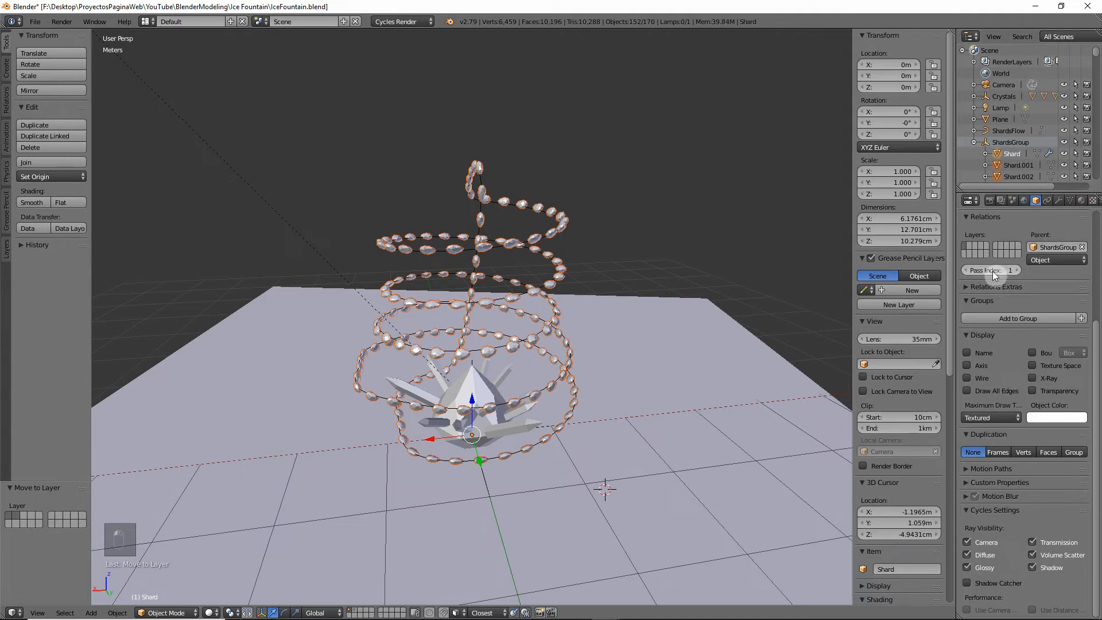
right_click(992, 271)
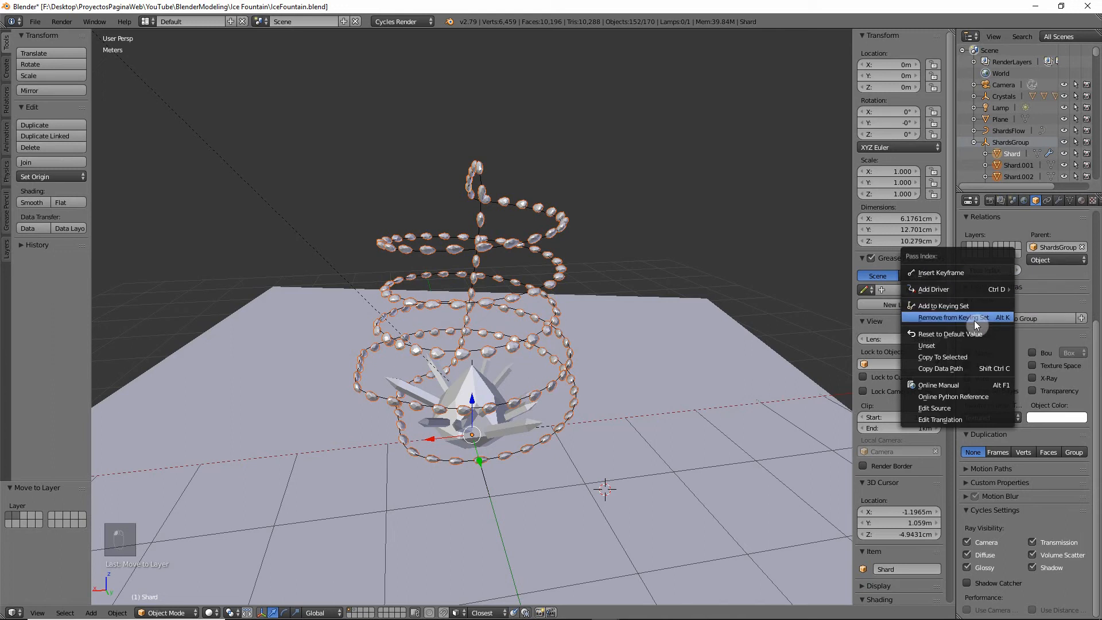
left_click(976, 357)
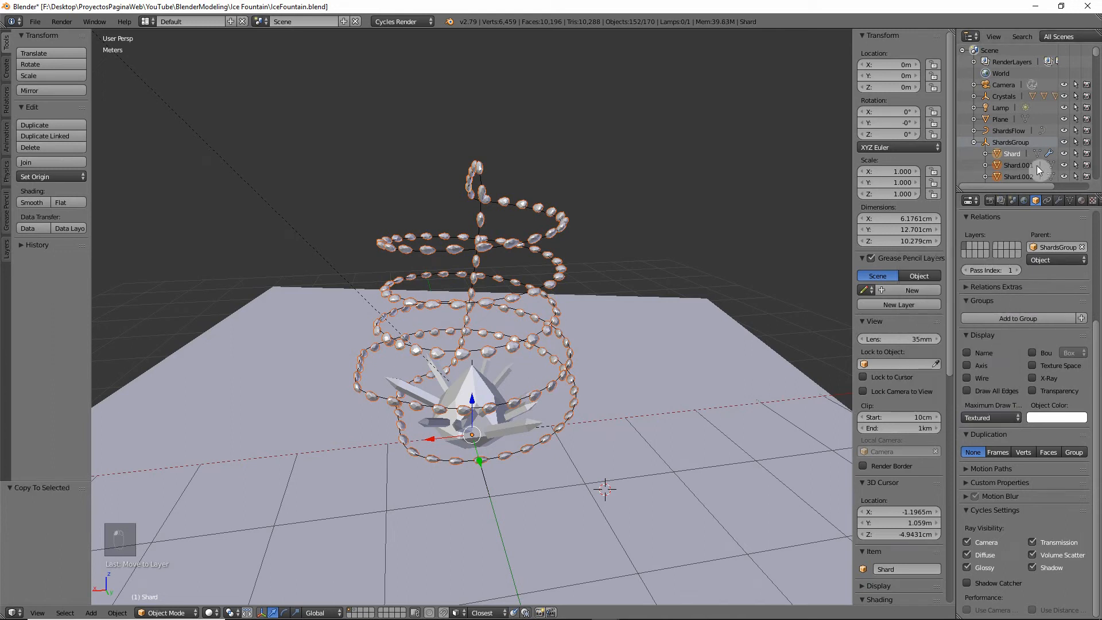
Step: Check the Pass Index of several individual shards and of the ShardsGroup parent
left_click(1021, 168)
scroll(1020, 169, "down", 3)
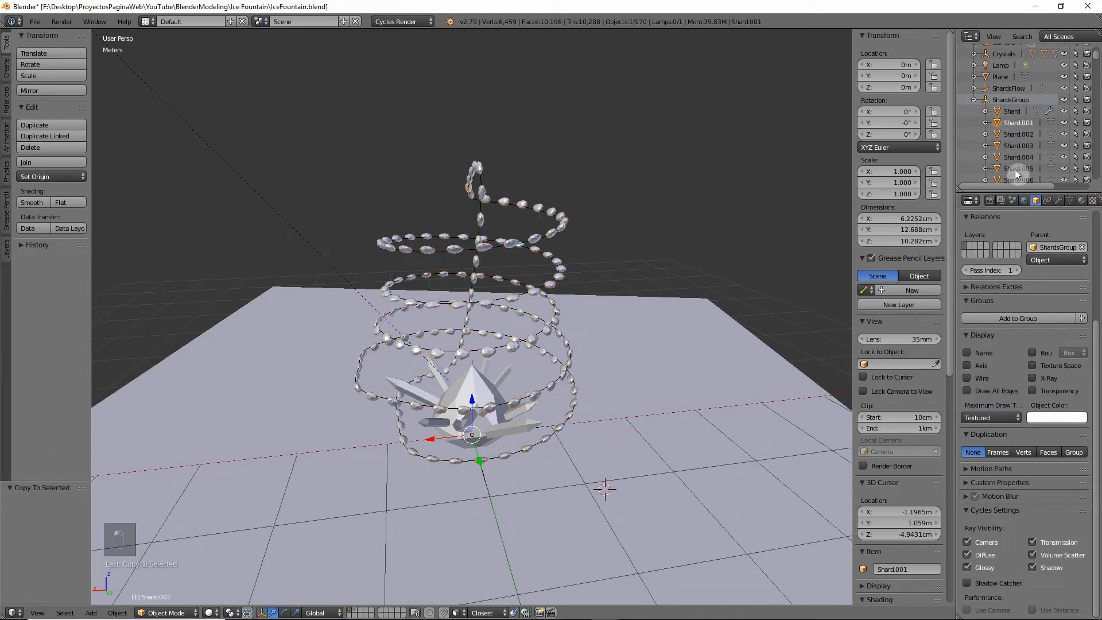
left_click(1012, 134)
left_click(1015, 160)
scroll(1015, 166, "down", 2)
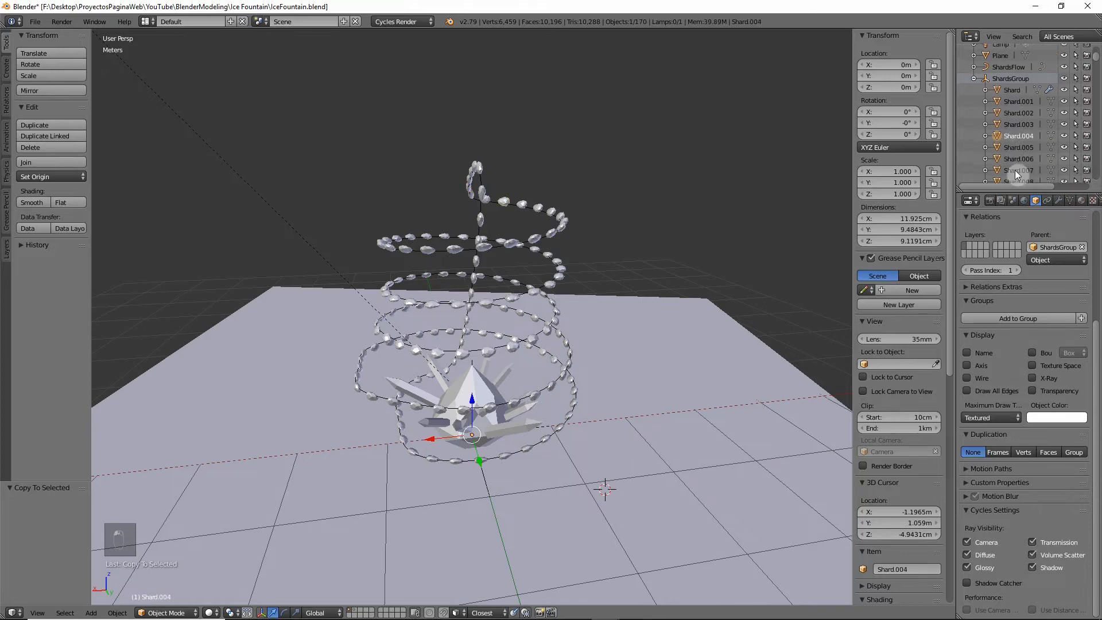
left_click(1017, 161)
scroll(1020, 160, "up", 4)
left_click(988, 143)
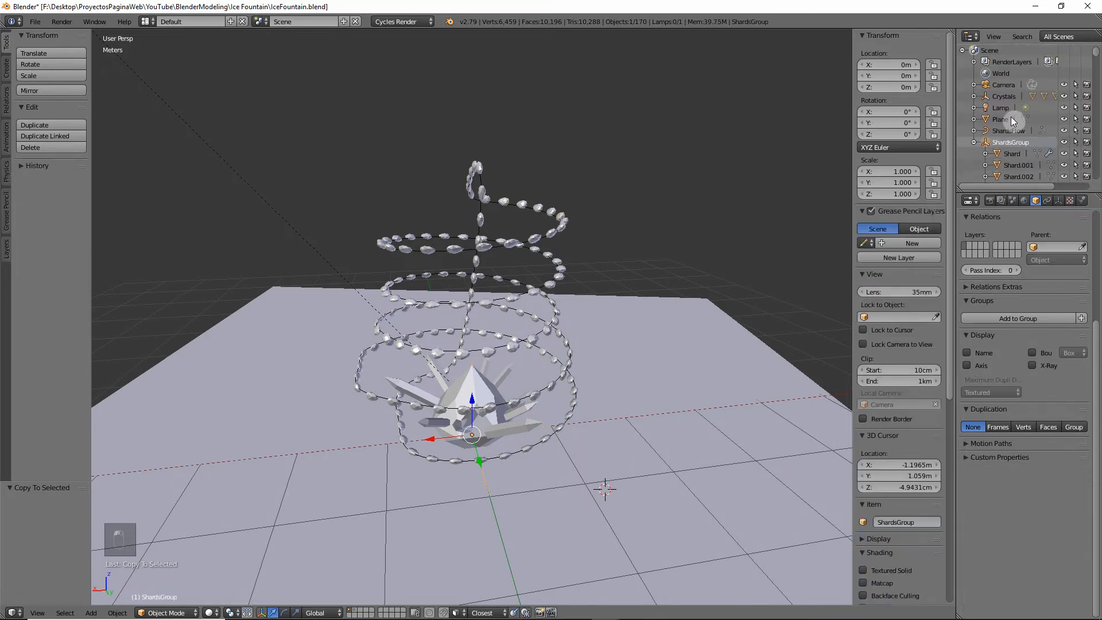
Step: Set Pass Index 1 on Cylinder.001, copy it to all other cylinders under Crystals, and collapse the Crystals and ShardsGroup hierarchies
left_click(1008, 95)
left_click(974, 96)
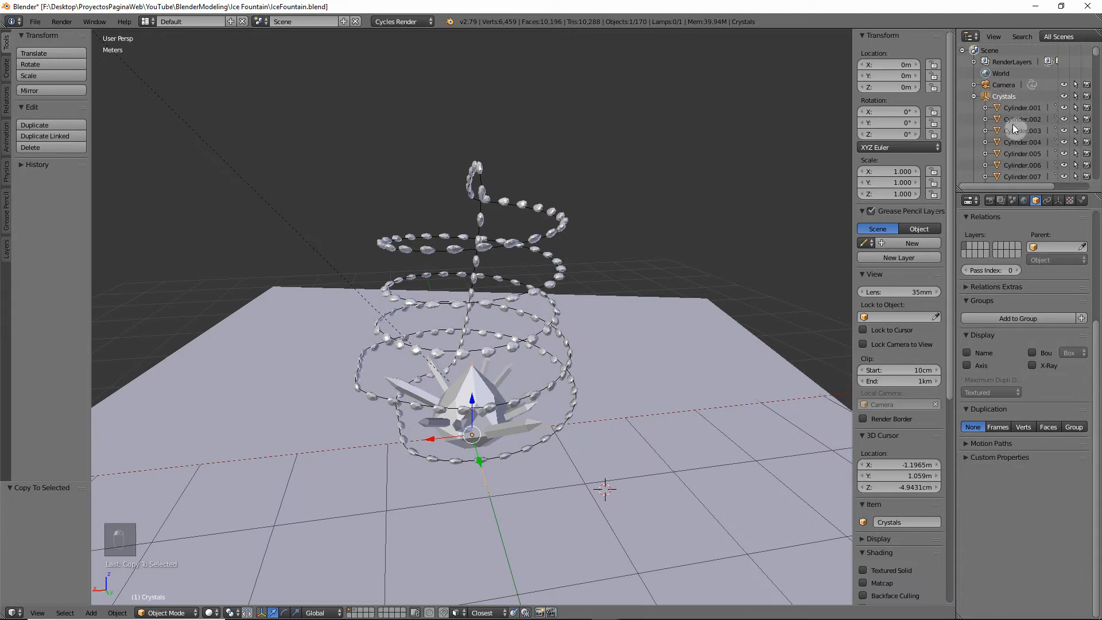
right_click(994, 98)
left_click(994, 98)
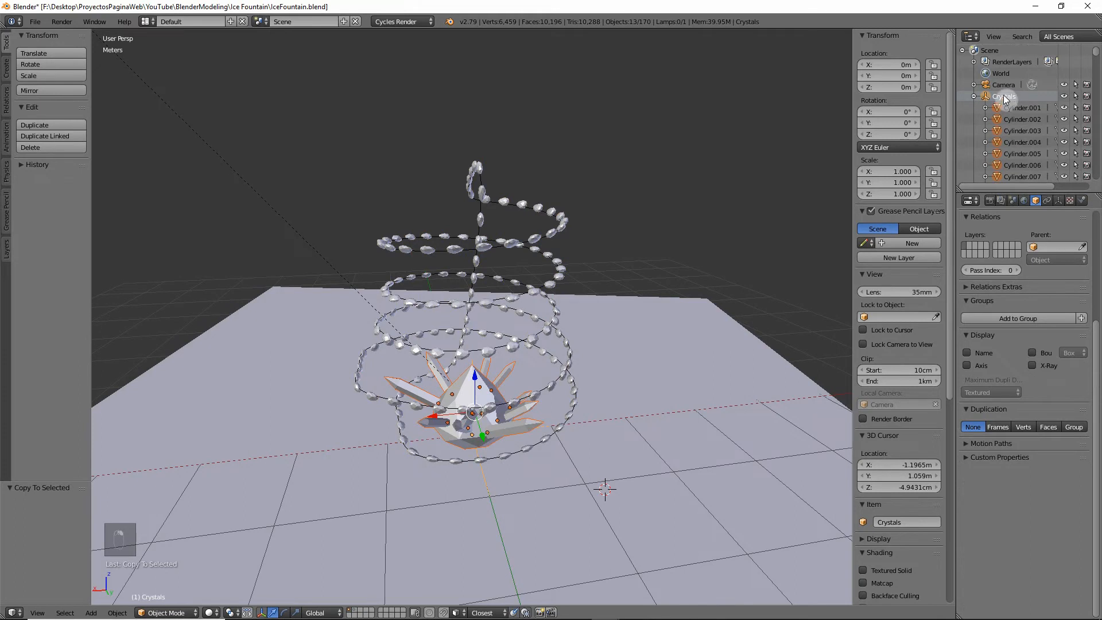
left_click(1017, 108, "ctrl")
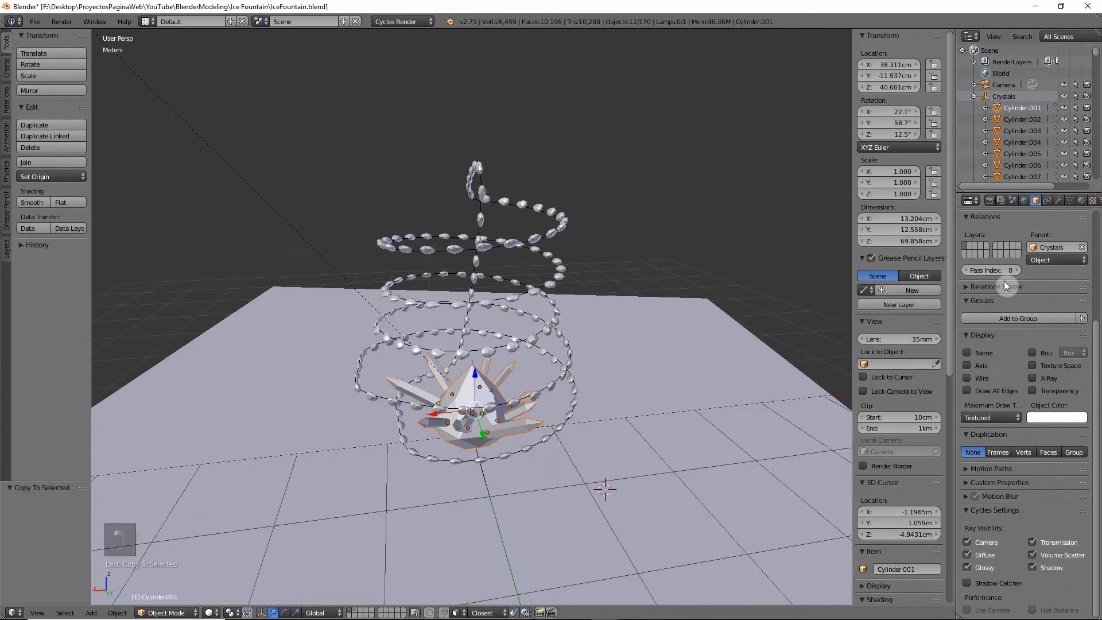
scroll(1004, 446, "up", 6)
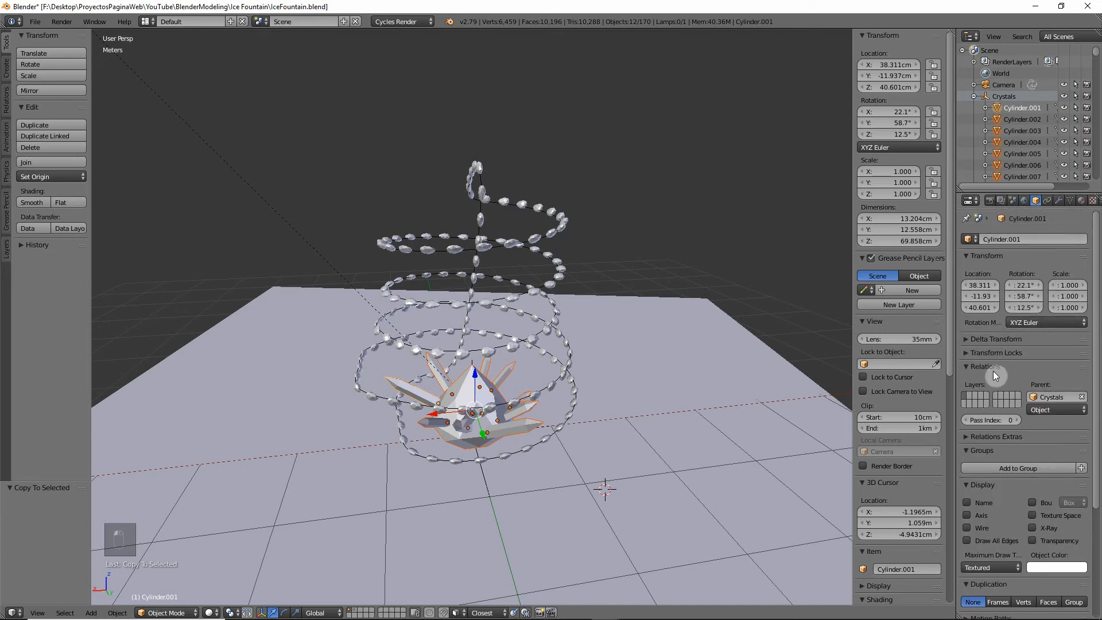
right_click(1004, 417)
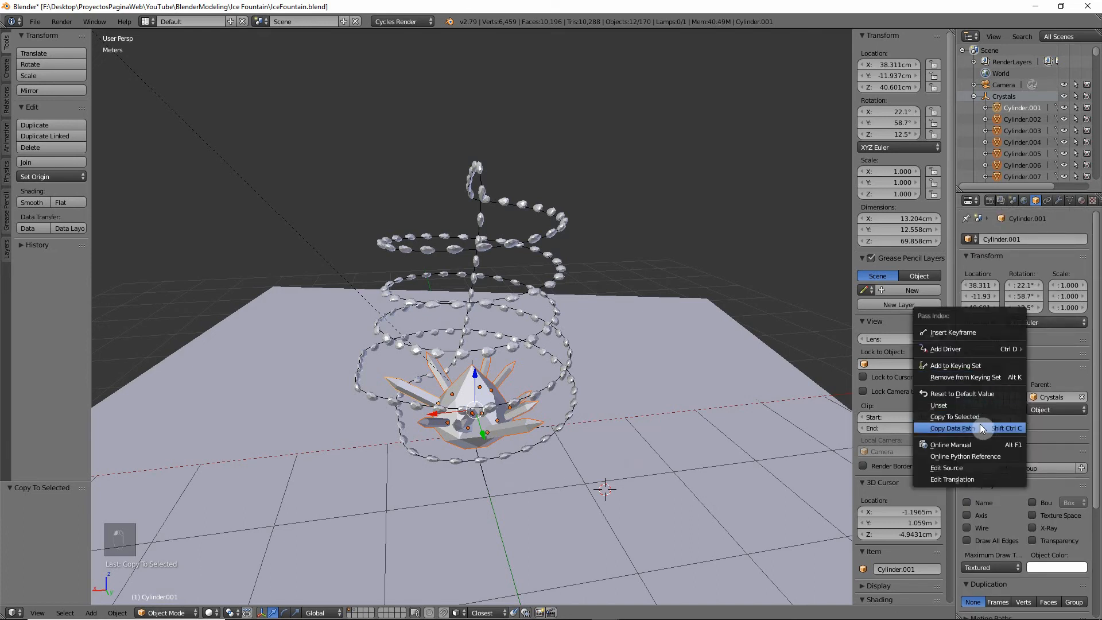
left_click(979, 416)
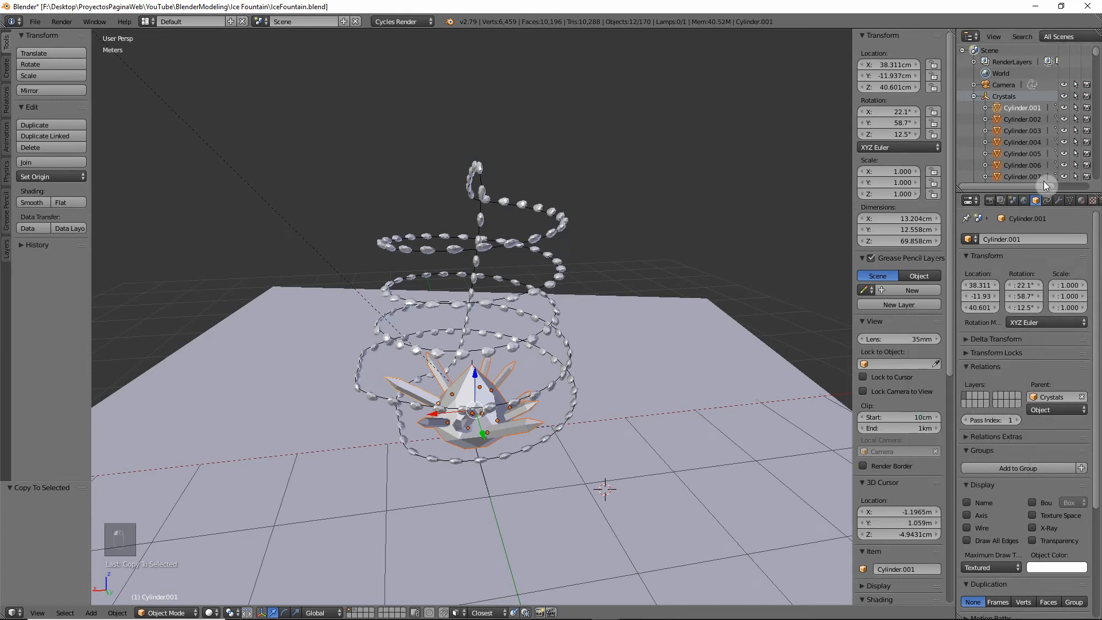
left_click(972, 95)
left_click(974, 143)
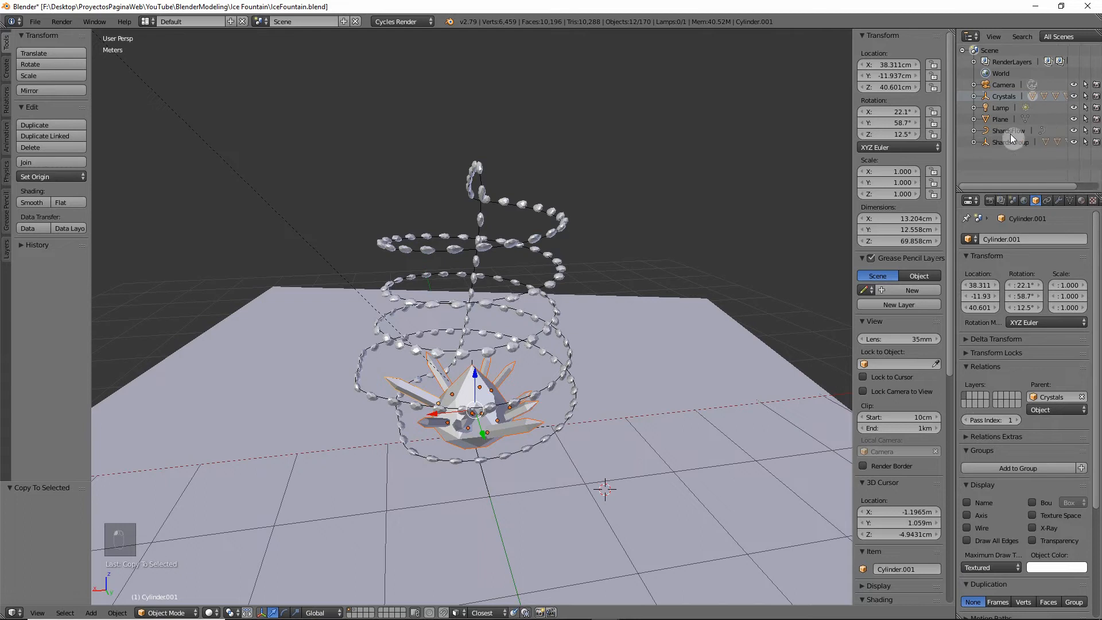
Step: Set the ground Plane's Pass Index to 2 and save the file
right_click(665, 346)
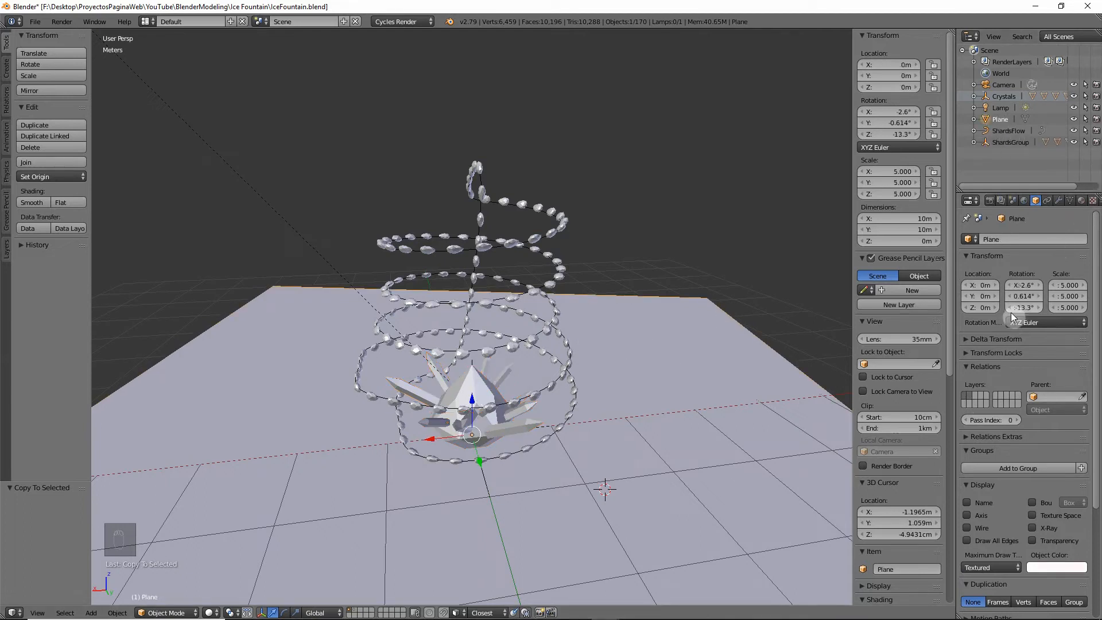
double_click(1016, 420)
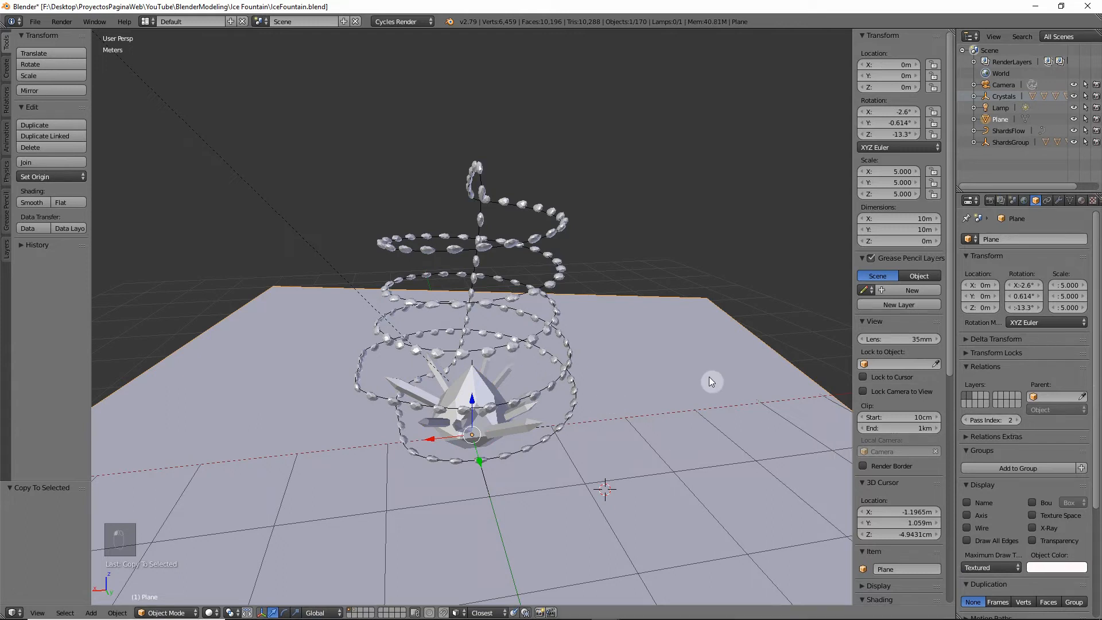
key("ctrl+s")
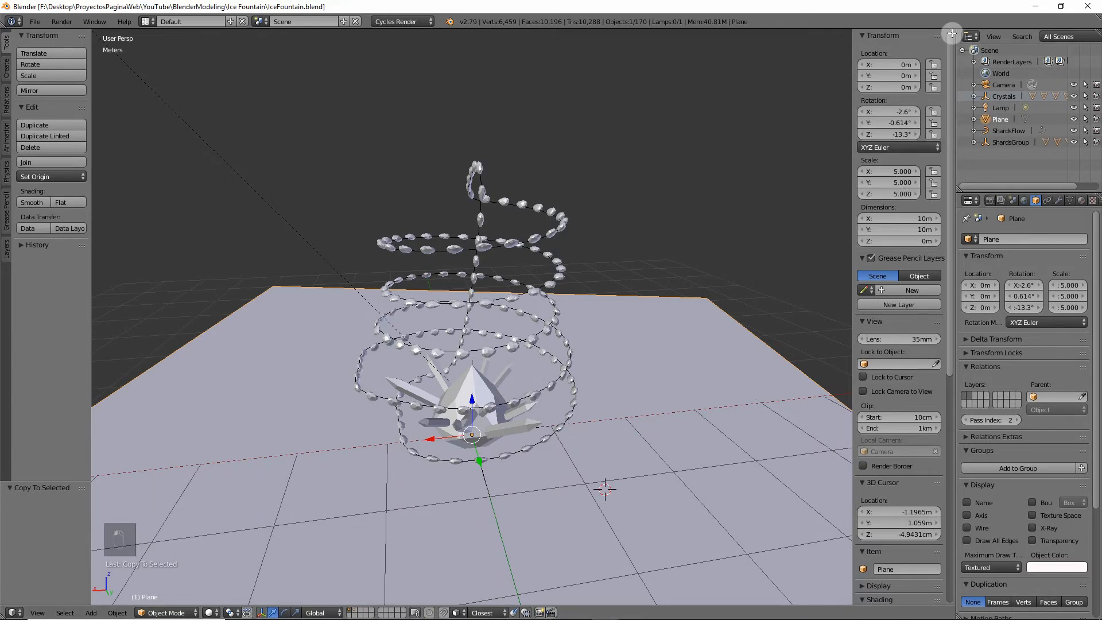
Step: Split the 3D view horizontally and turn the upper area into a Node Editor showing the compositing nodes
left_click_drag(952, 34, 517, 366)
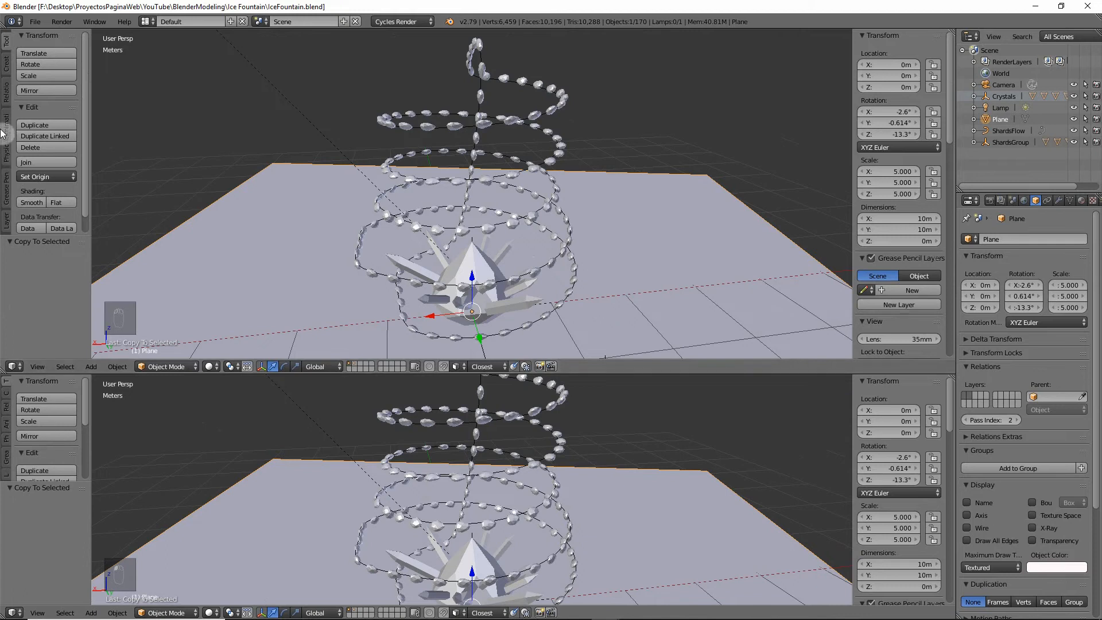
left_click(12, 366)
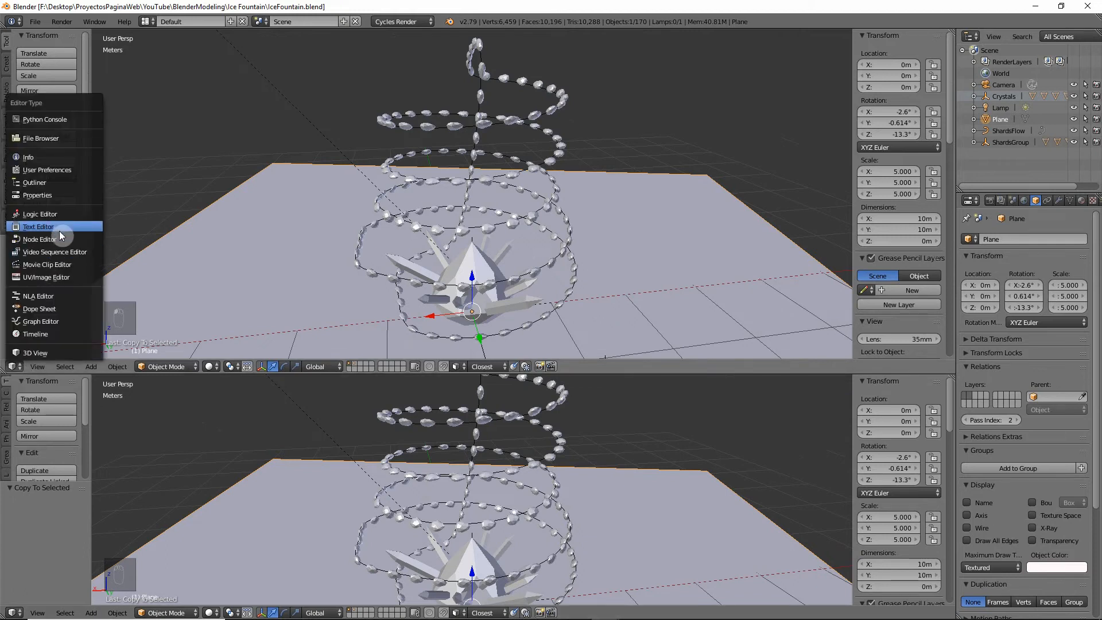
left_click(58, 239)
scroll(480, 249, "up", 4)
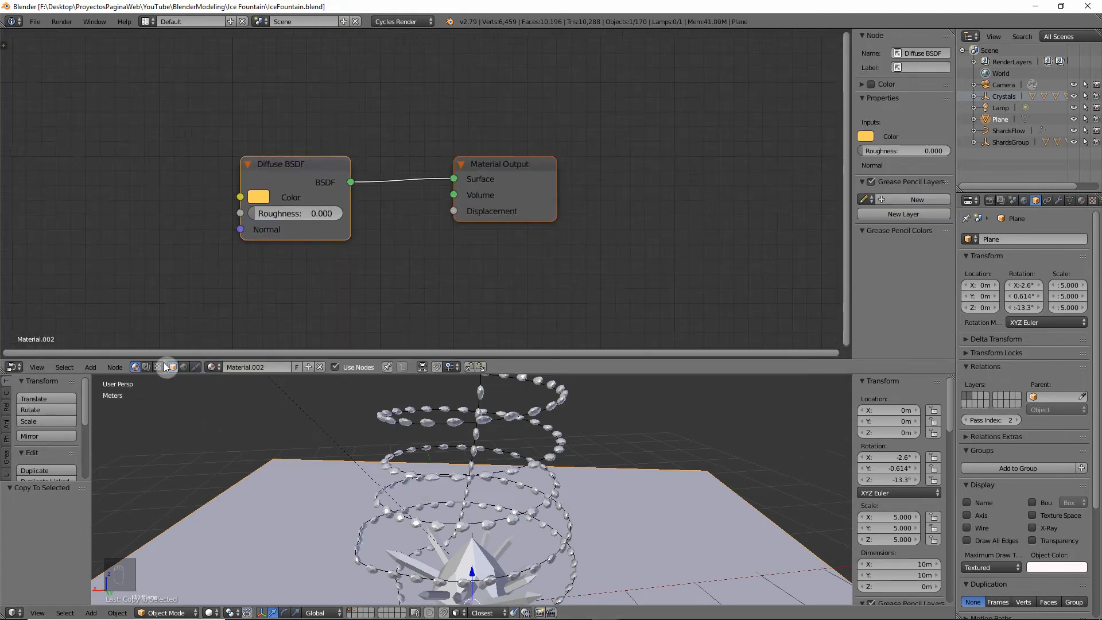
left_click(147, 367)
scroll(306, 215, "down", 2)
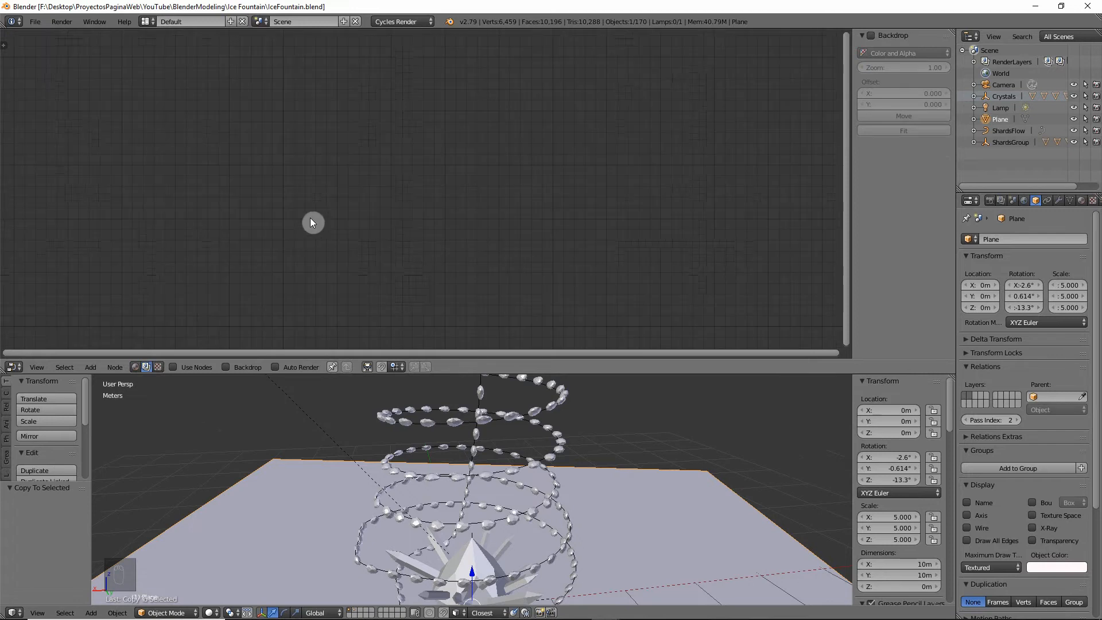
Step: Enable Use Nodes and Backdrop, space the Composite node away from Render Layers, and preview the Render Layers image with a Viewer node
left_click(173, 367)
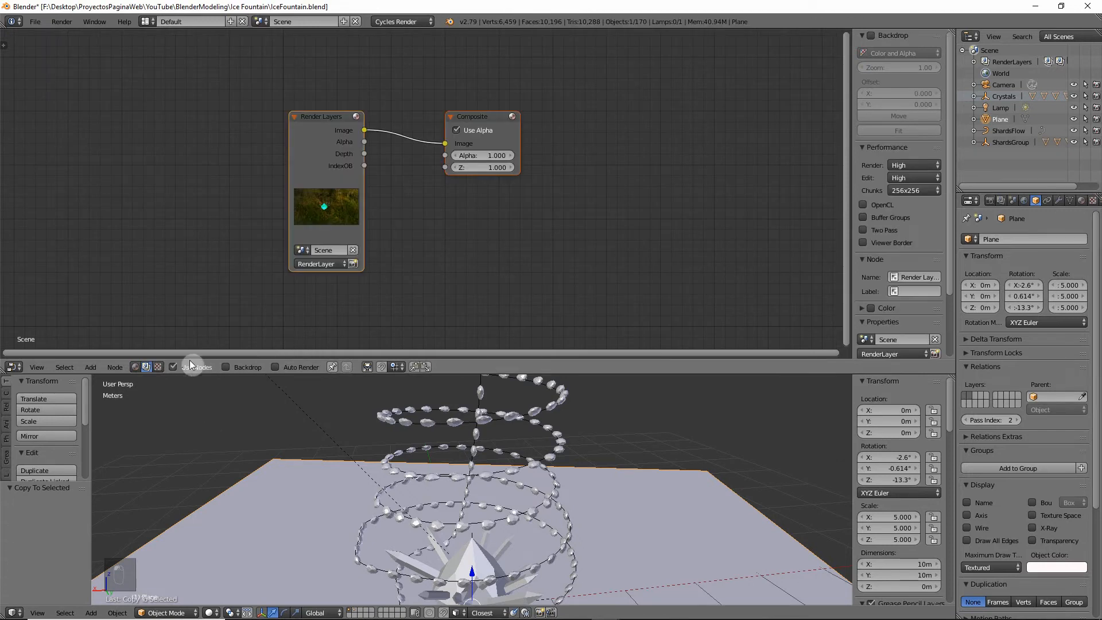
left_click(226, 367)
middle_click_drag(546, 220, 533, 237)
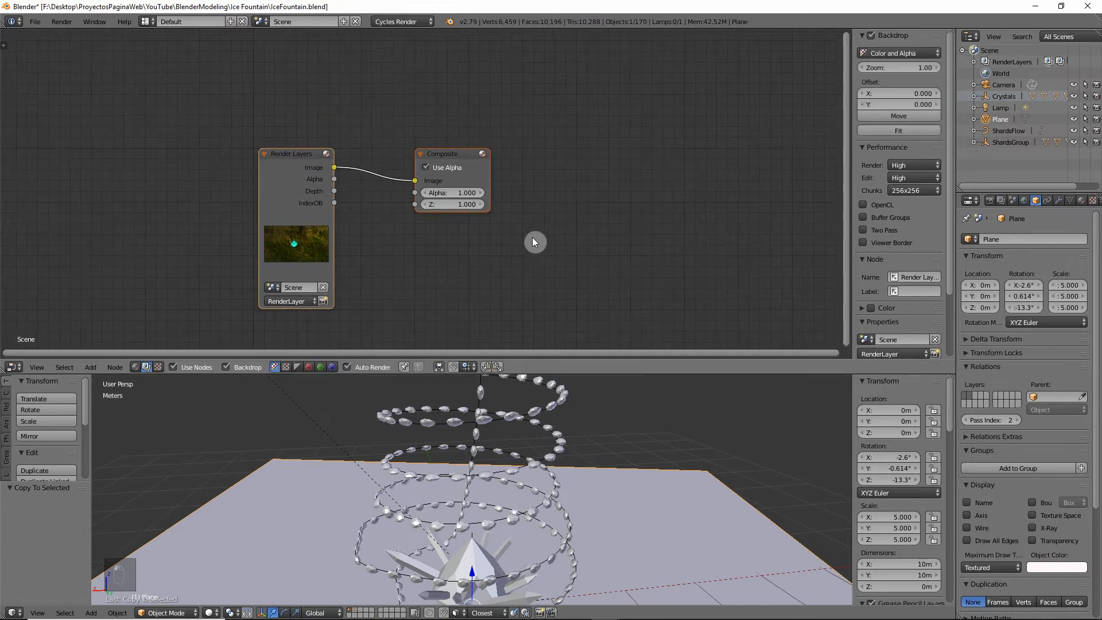
scroll(532, 237, "down", 2)
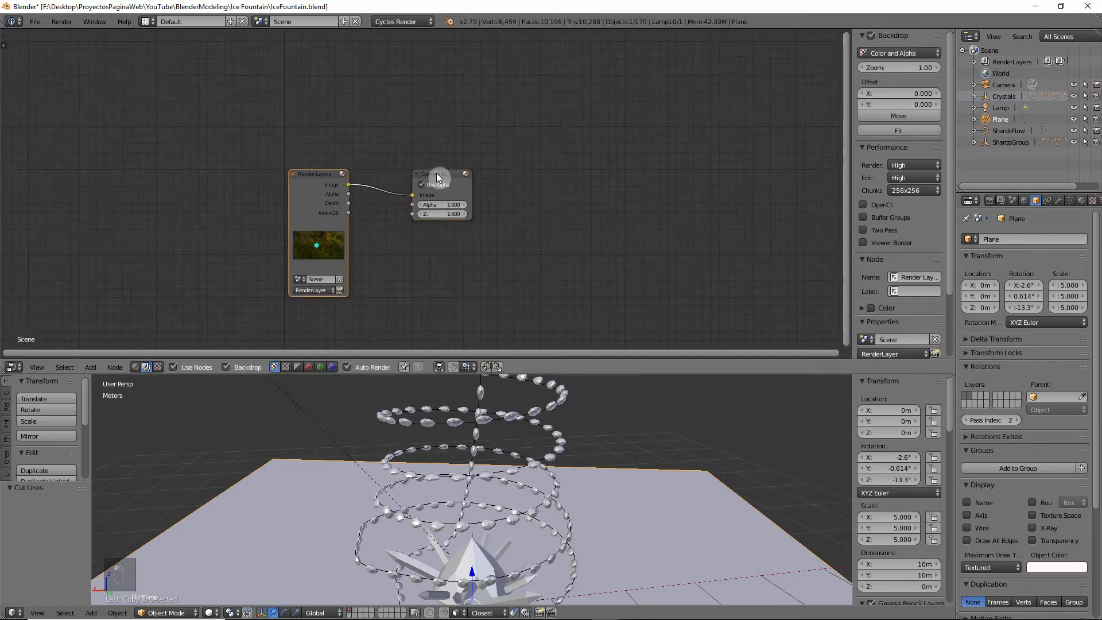
left_click_drag(436, 174, 524, 208)
left_click(300, 185, "ctrl+shift")
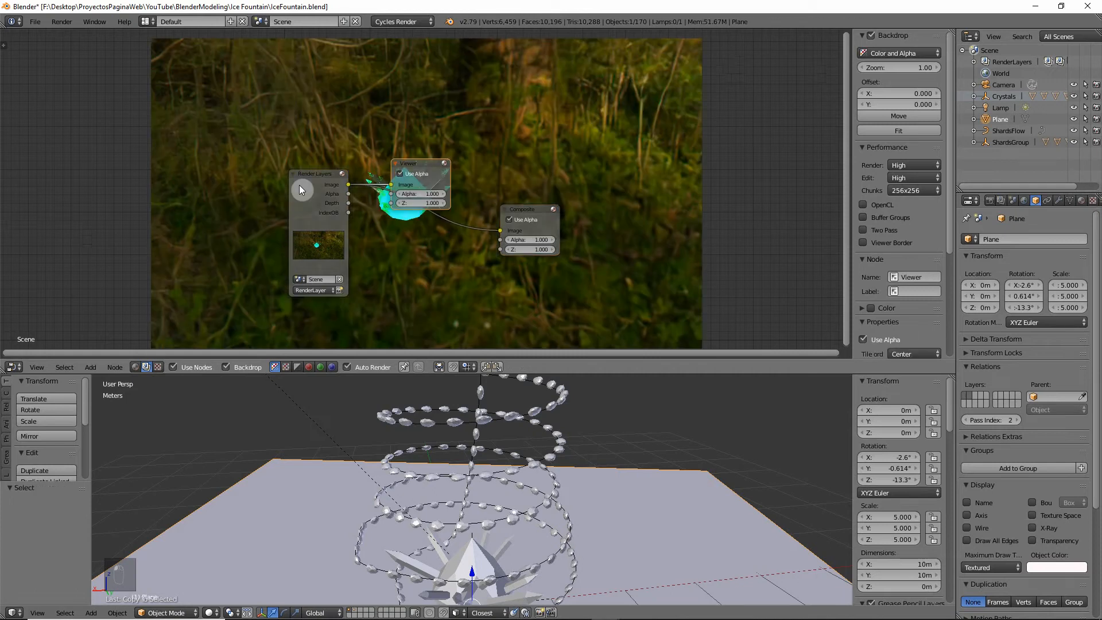
Step: Enlarge the compositor area and duplicate the Render Layers node twice, stacking the copies above the original
scroll(512, 198, "down", 8)
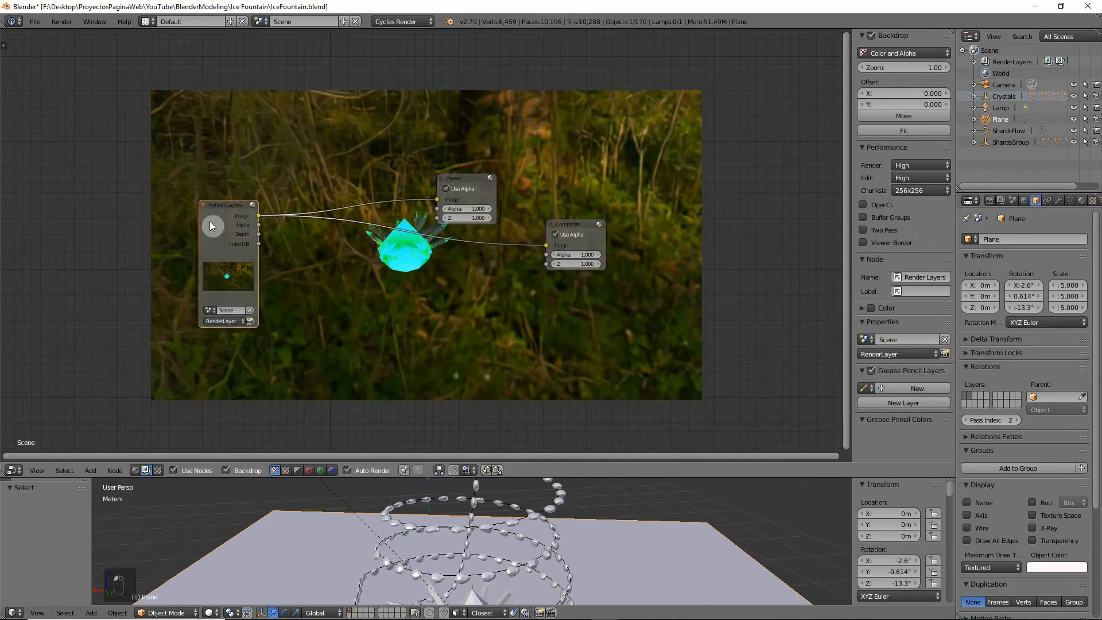
mouse_move(209, 222)
left_mouse_down()
mouse_move(204, 258)
mouse_move(205, 227)
left_mouse_up()
left_click(204, 103)
middle_click_drag(206, 210, 210, 308)
middle_click_drag(206, 104, 205, 152)
key("shift+d")
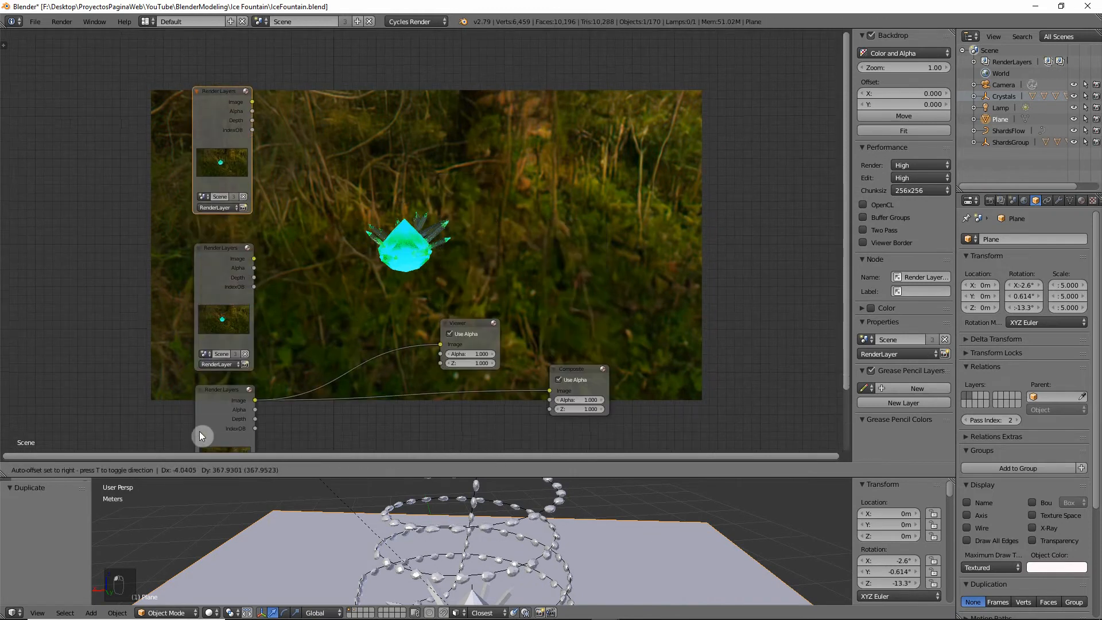
left_click(200, 446)
scroll(234, 437, "down", 1)
scroll(234, 397, "down", 1)
middle_click_drag(233, 387, 260, 319)
scroll(233, 340, "up", 4)
left_click(211, 307)
left_click(218, 296)
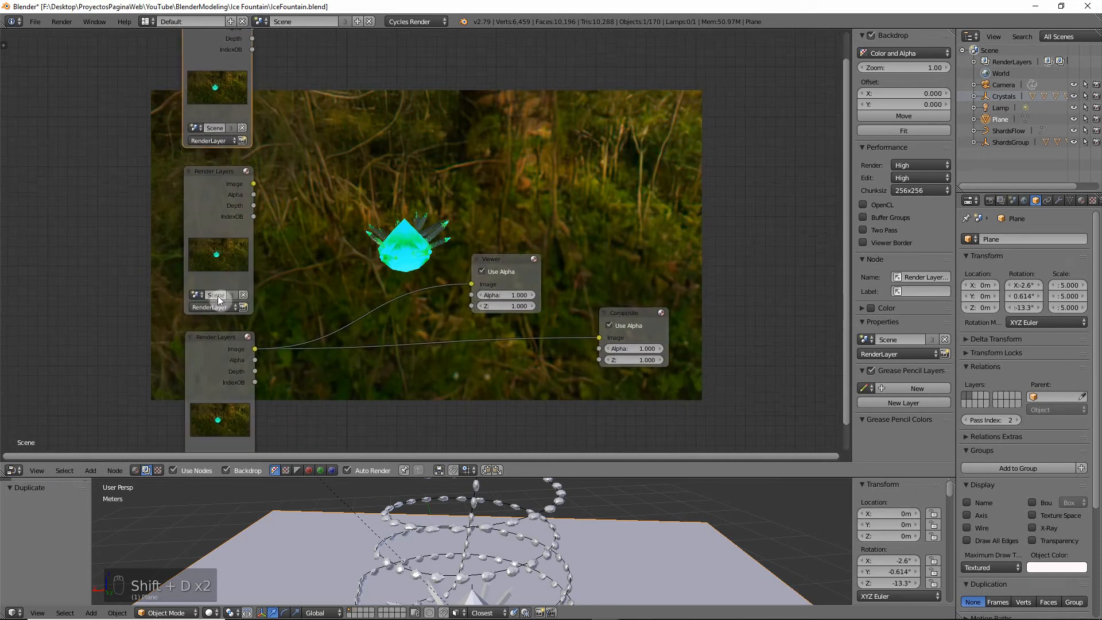
Step: Set the lowest Render Layers node to the Ground layer and the uppermost one to Env
scroll(279, 378, "down", 1)
middle_click_drag(279, 377, 315, 339)
left_click(238, 384)
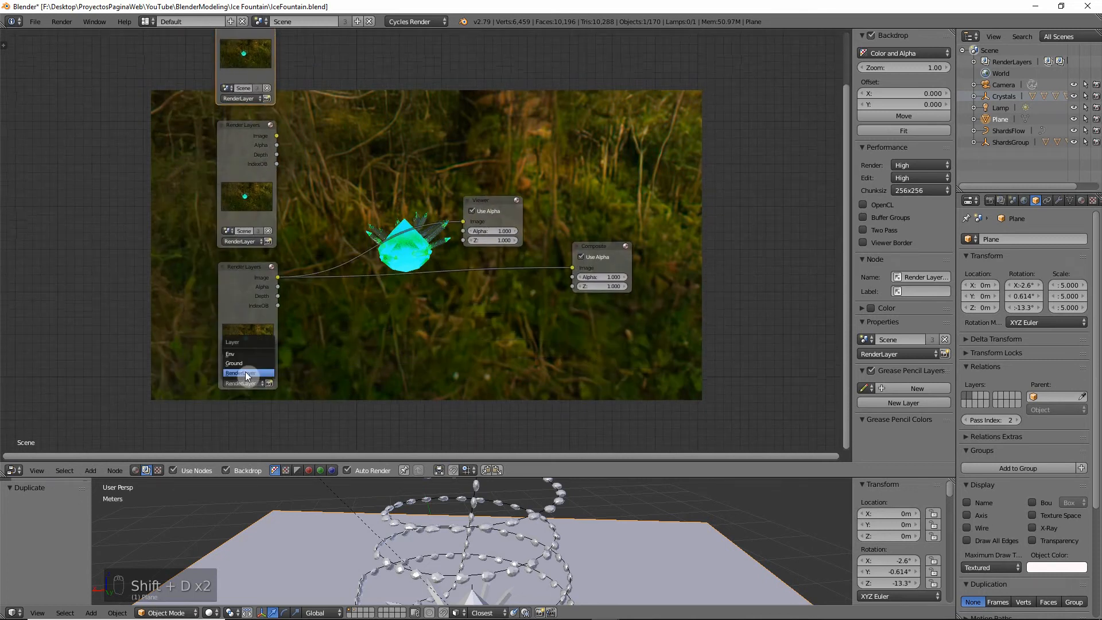
left_click(251, 363)
middle_click_drag(345, 238, 341, 280)
middle_click_drag(317, 222, 322, 348)
left_click(250, 271)
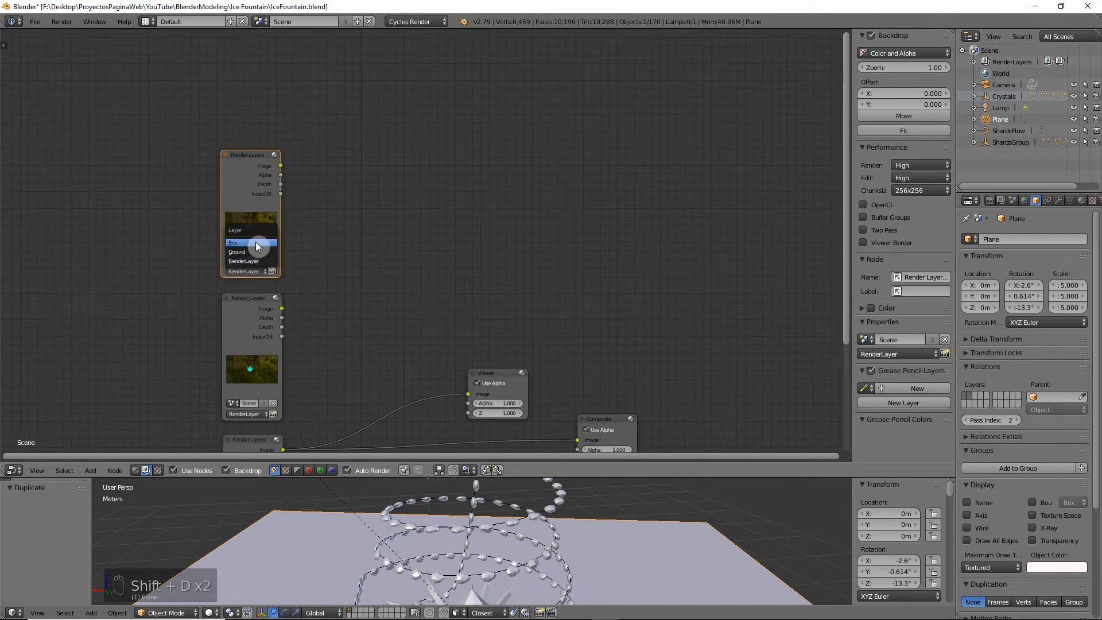
left_click(256, 244)
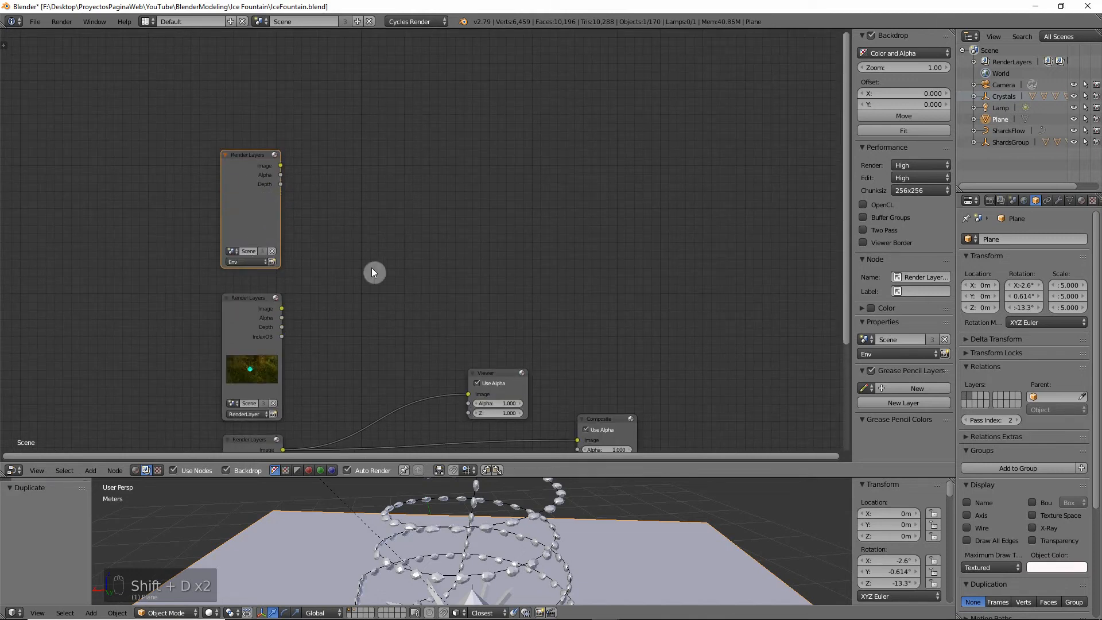
Step: Render the current frame and adjust the height of the render result area against the 3D view
key("F12")
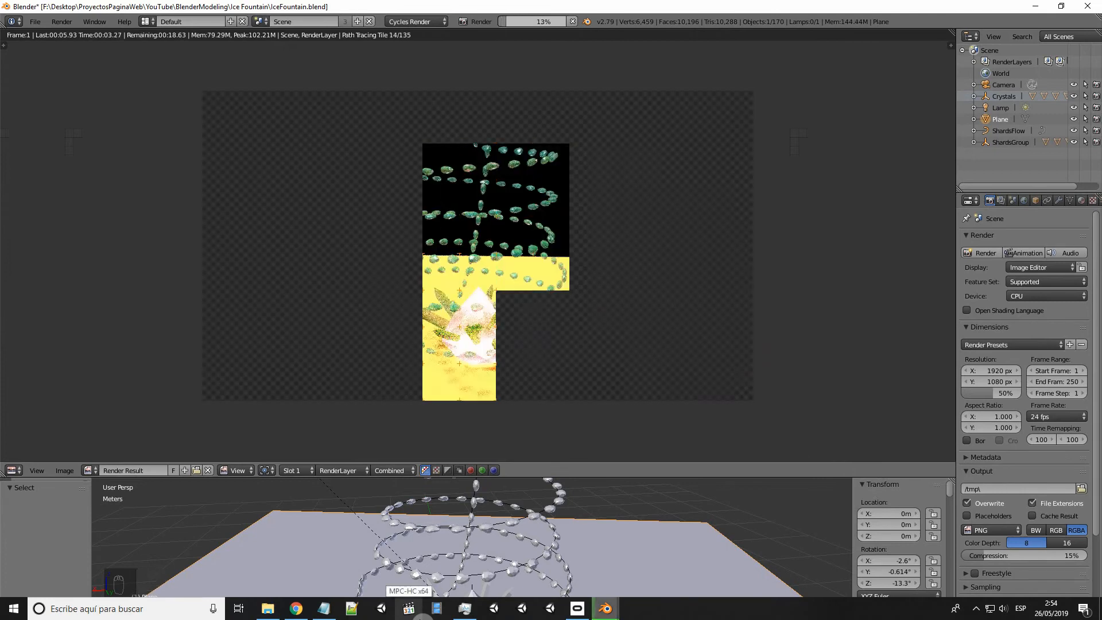
key("Escape")
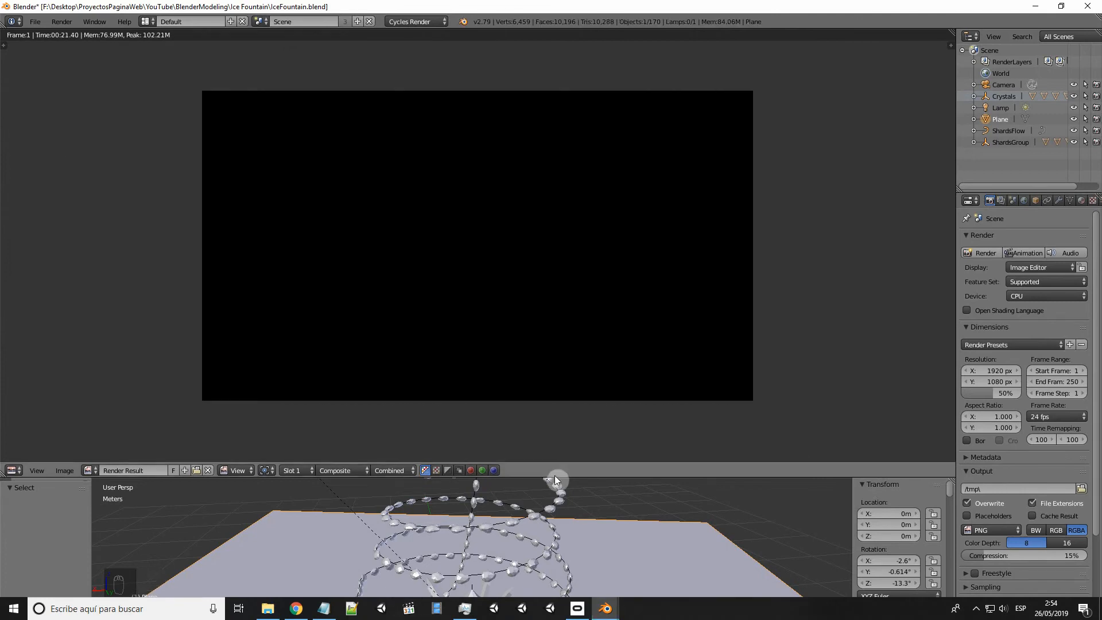
left_click_drag(561, 463, 577, 267)
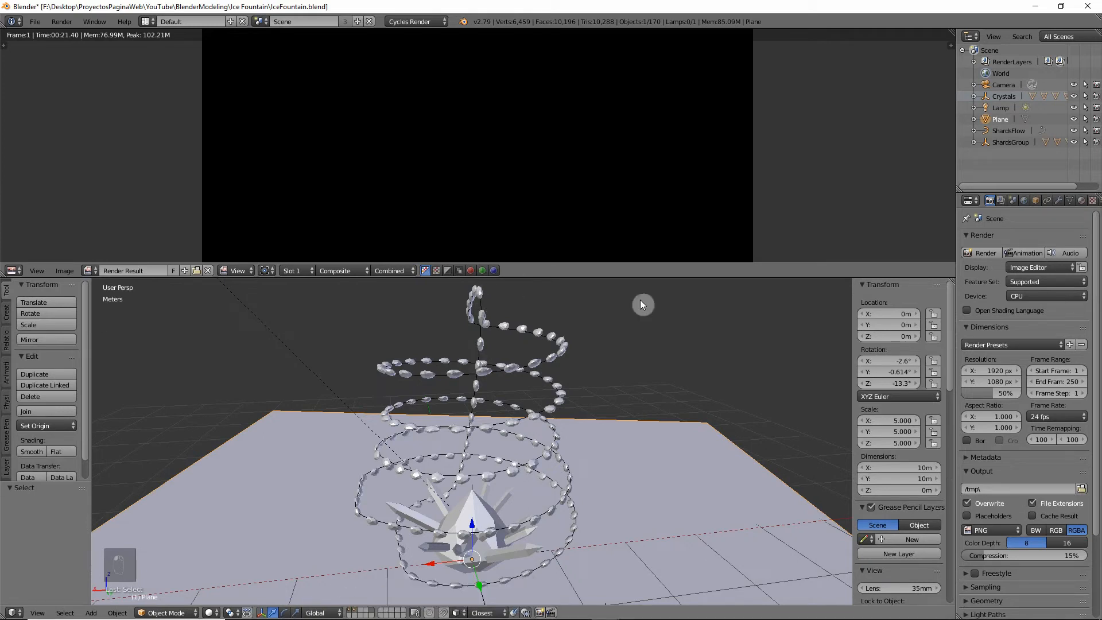
left_click_drag(625, 283, 608, 440)
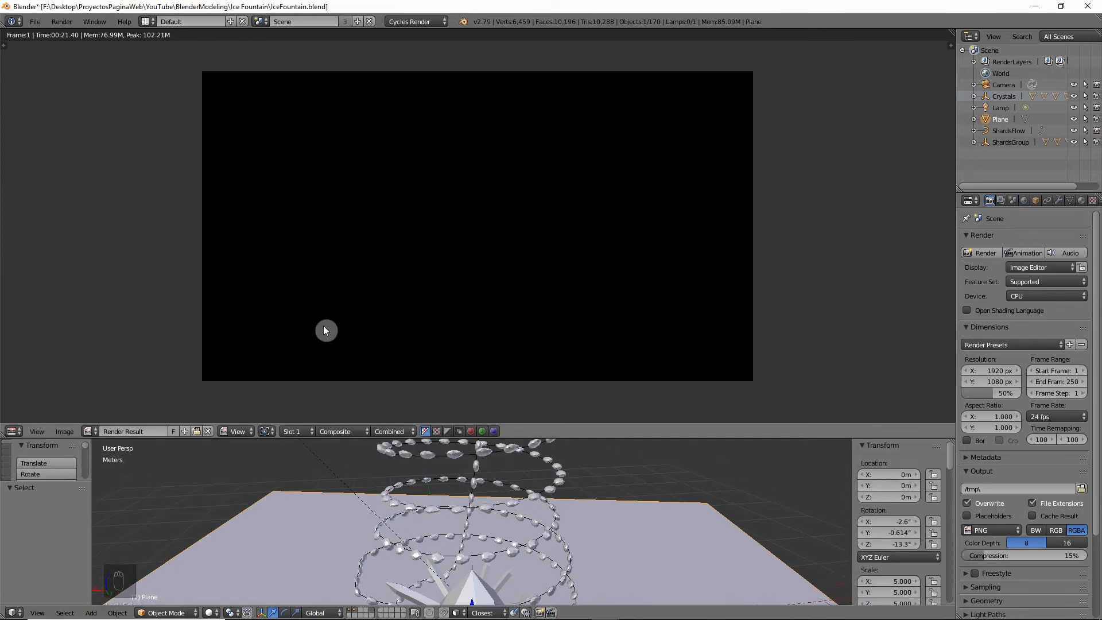
Step: Render the frame again and switch the render result area back to the Node Editor
key("F12")
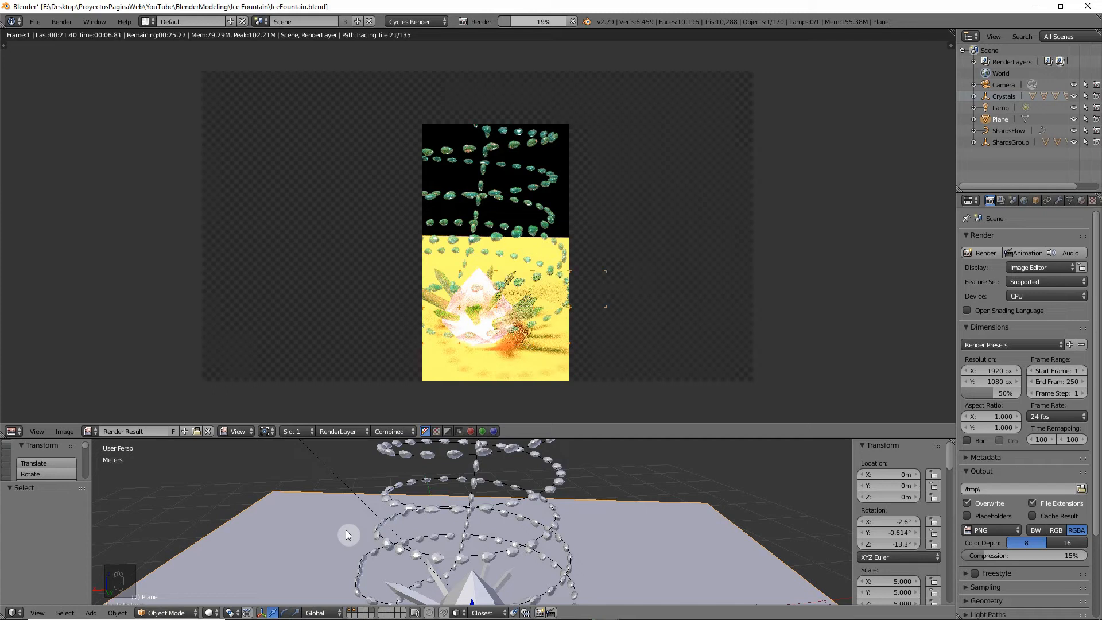
key("Escape")
left_click(11, 431)
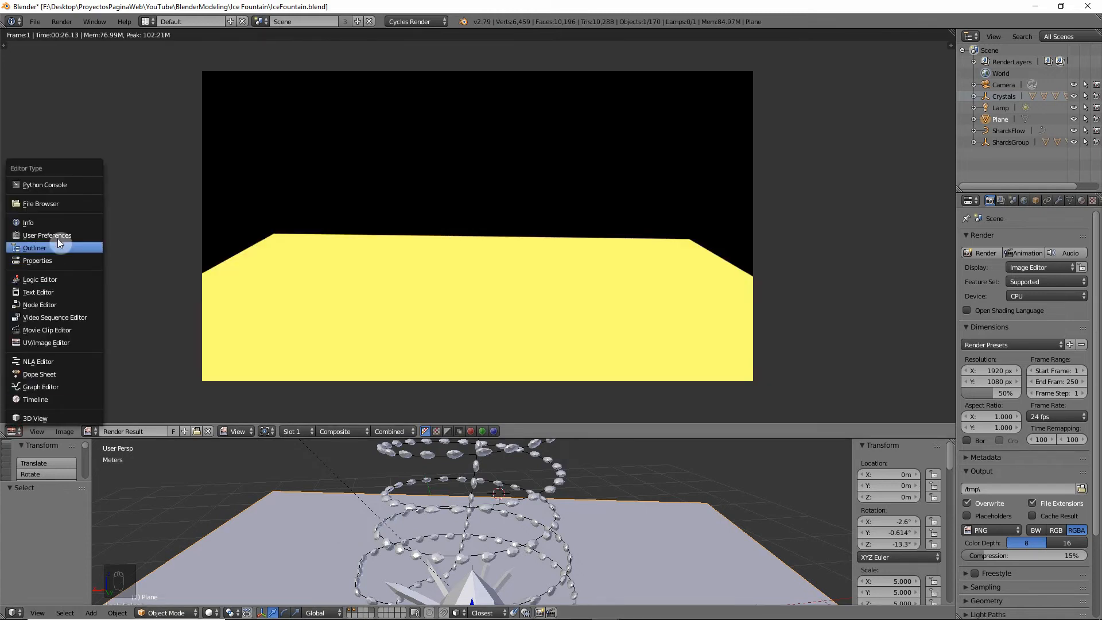
left_click(48, 308)
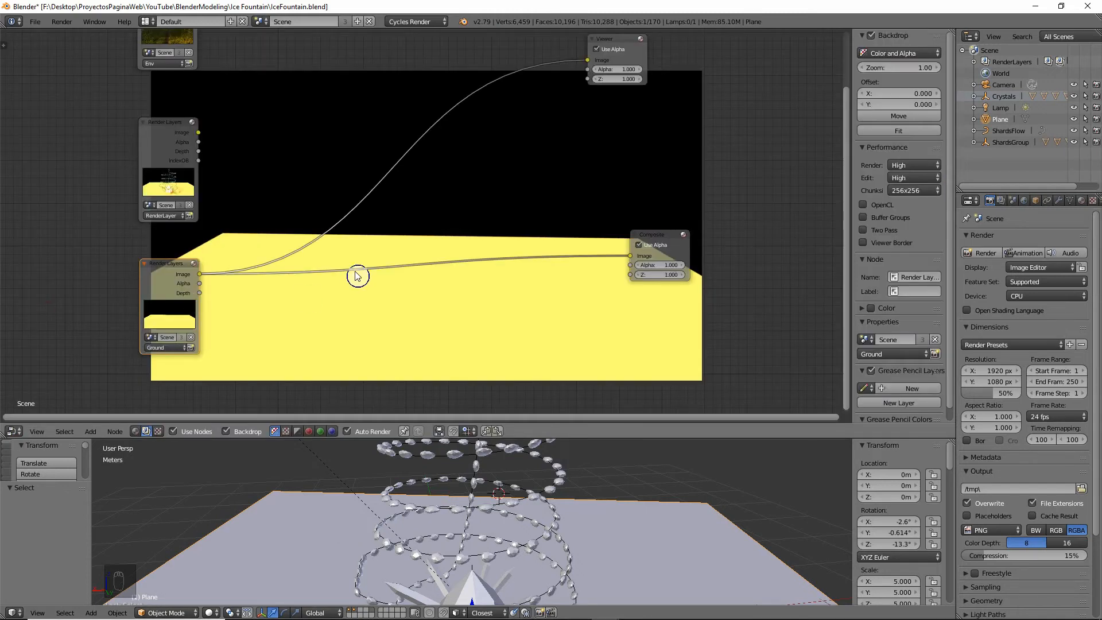
Step: Insert a Mix node between the Ground Render Layers node and Composite, and preview its output in the Viewer
mouse_move(280, 270)
middle_mouse_down()
mouse_move(319, 303)
mouse_move(276, 291)
middle_mouse_up()
scroll(286, 293, "down", 2)
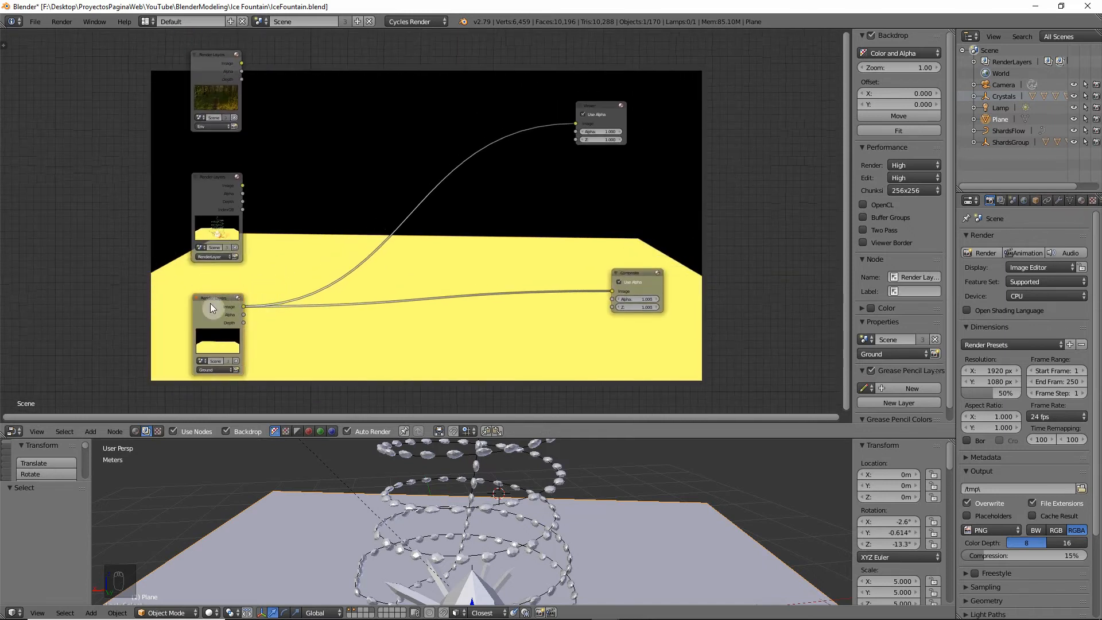
key("Tab")
key("shift+a")
left_click(313, 273)
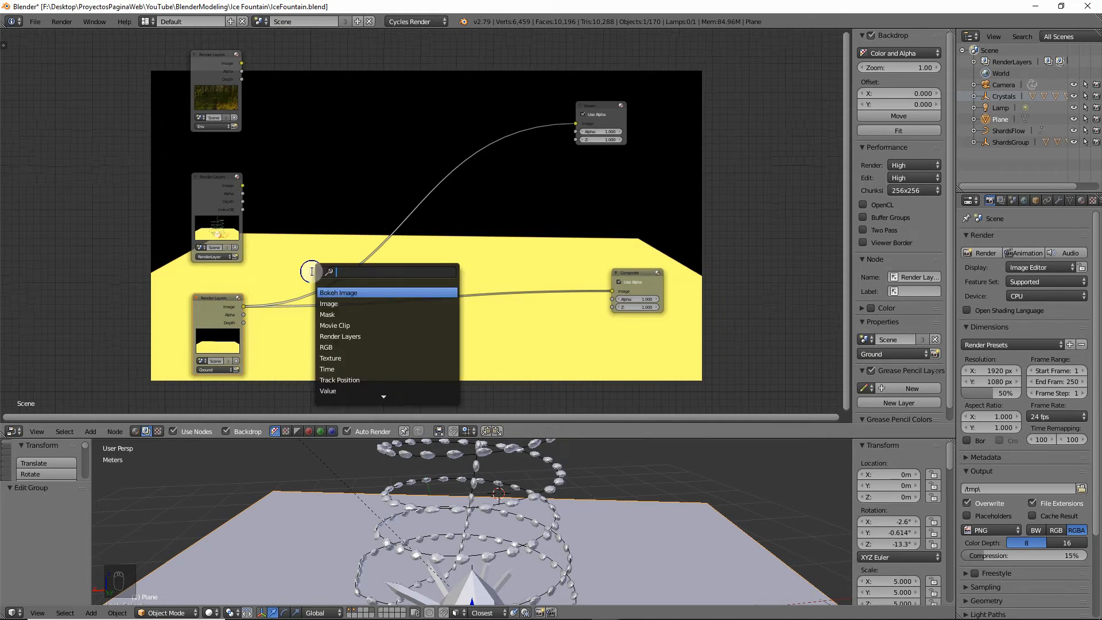
type("mix")
key("Return")
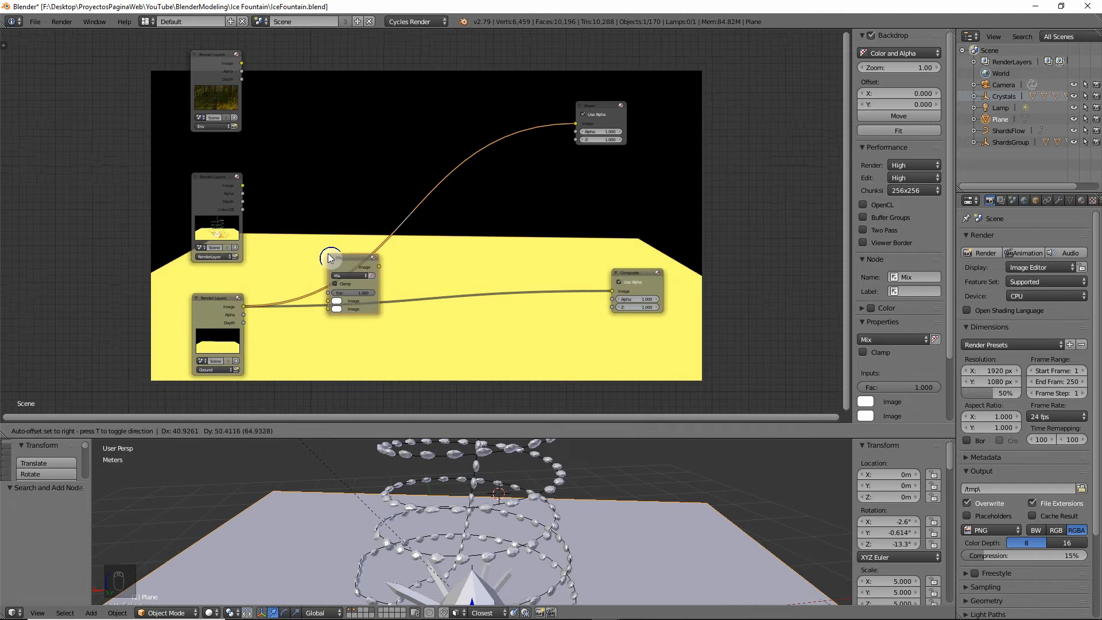
left_click(329, 303)
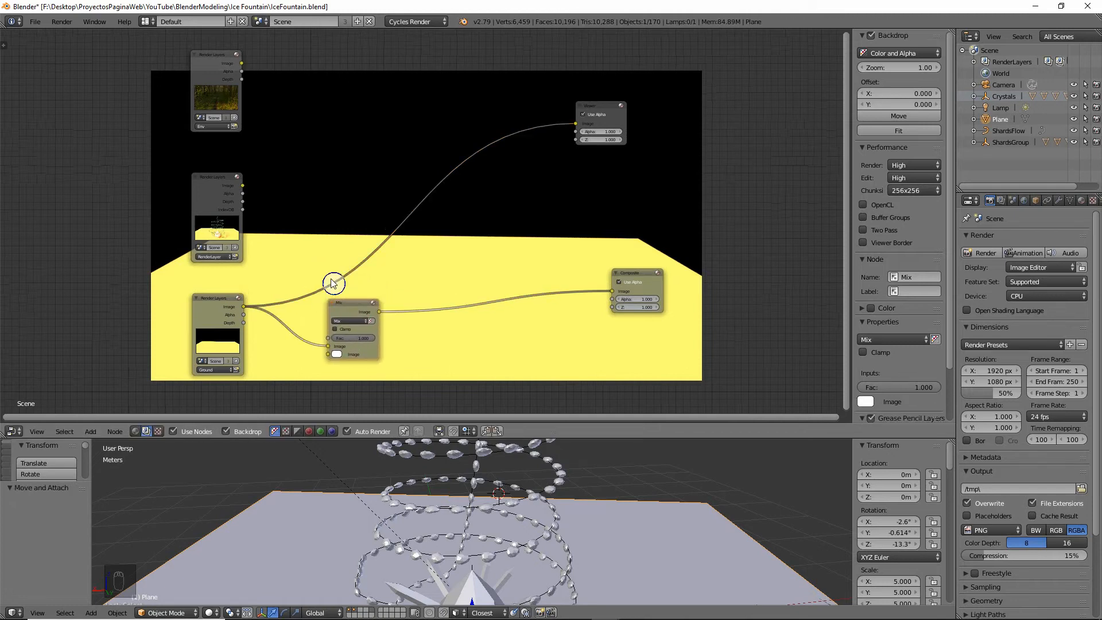
left_click_drag(348, 303, 366, 291)
left_click(365, 291, "ctrl+shift")
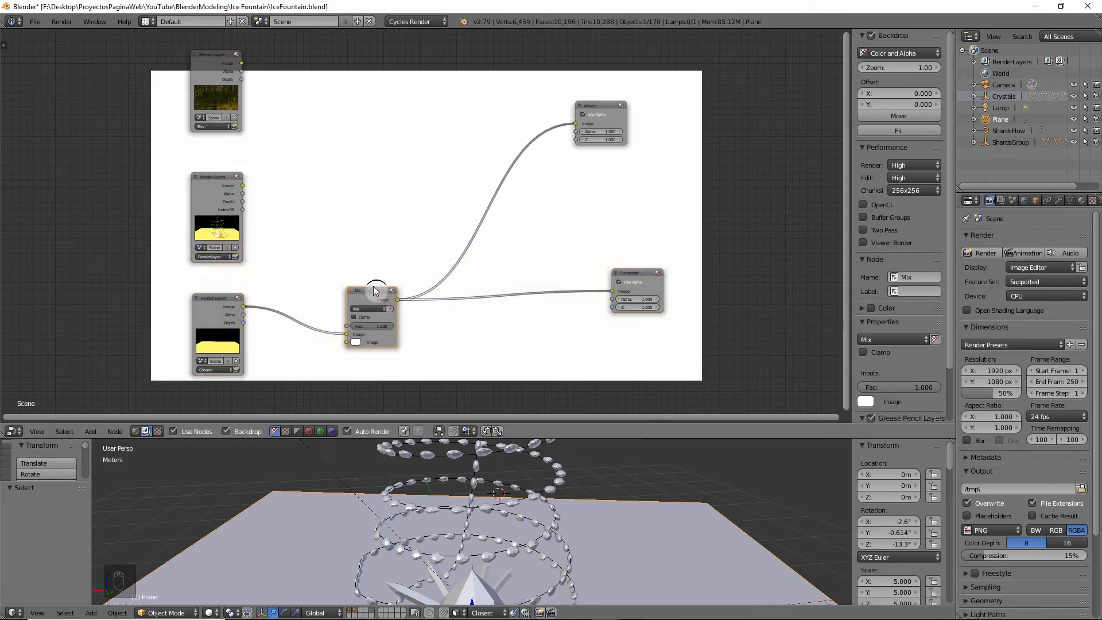
Step: Extend the compositor over the 3D view and set the Mix node's blend type to Divide
scroll(251, 202, "up", 2)
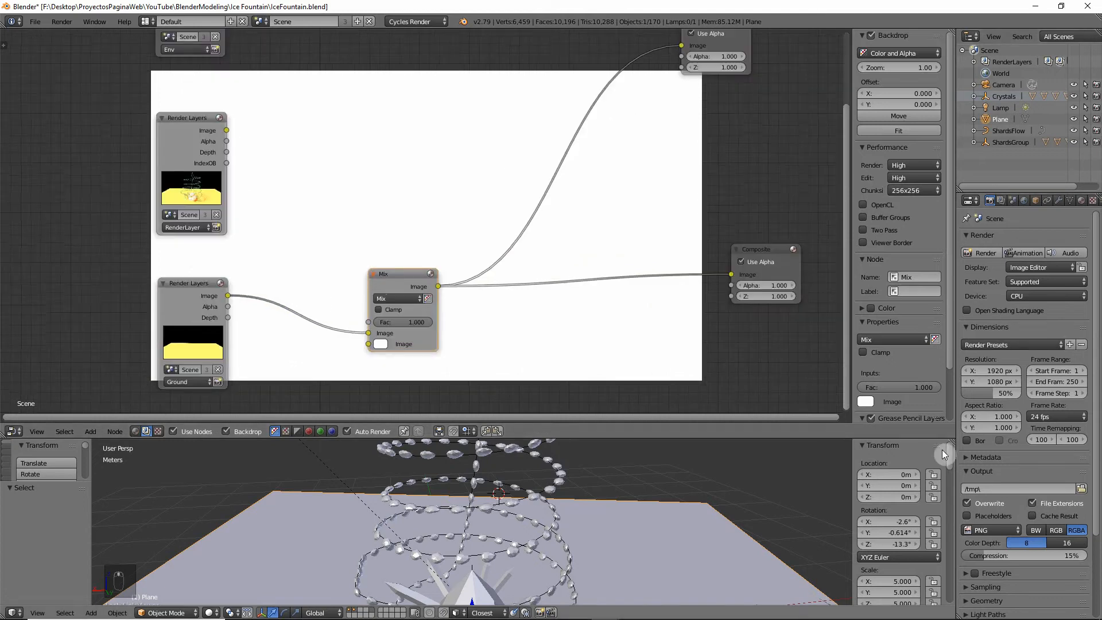
left_click_drag(954, 448, 959, 485)
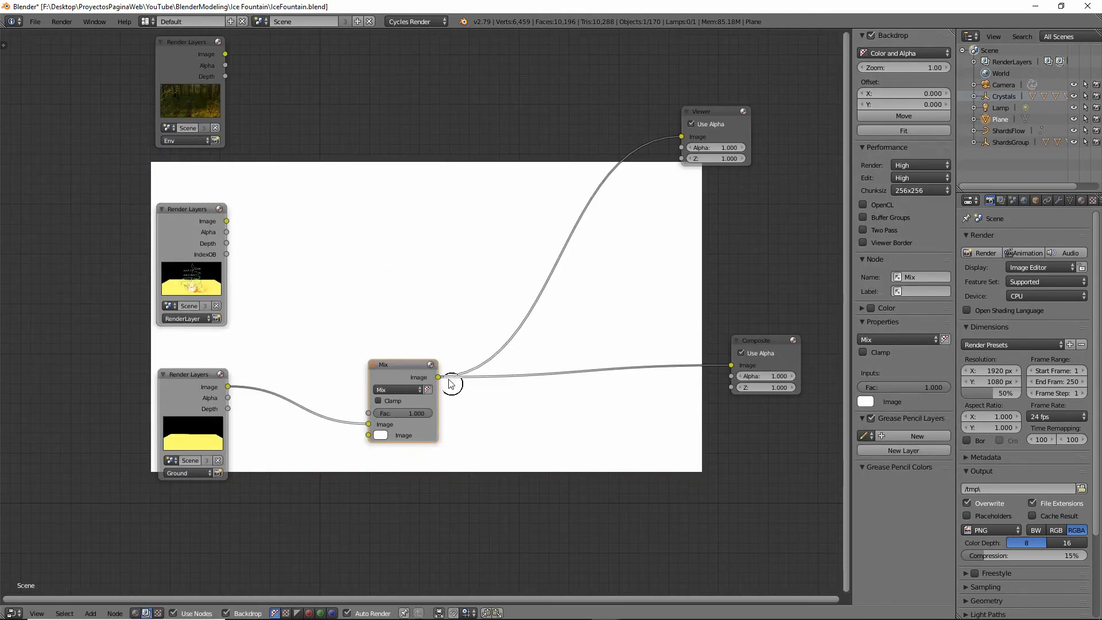
left_click(387, 409)
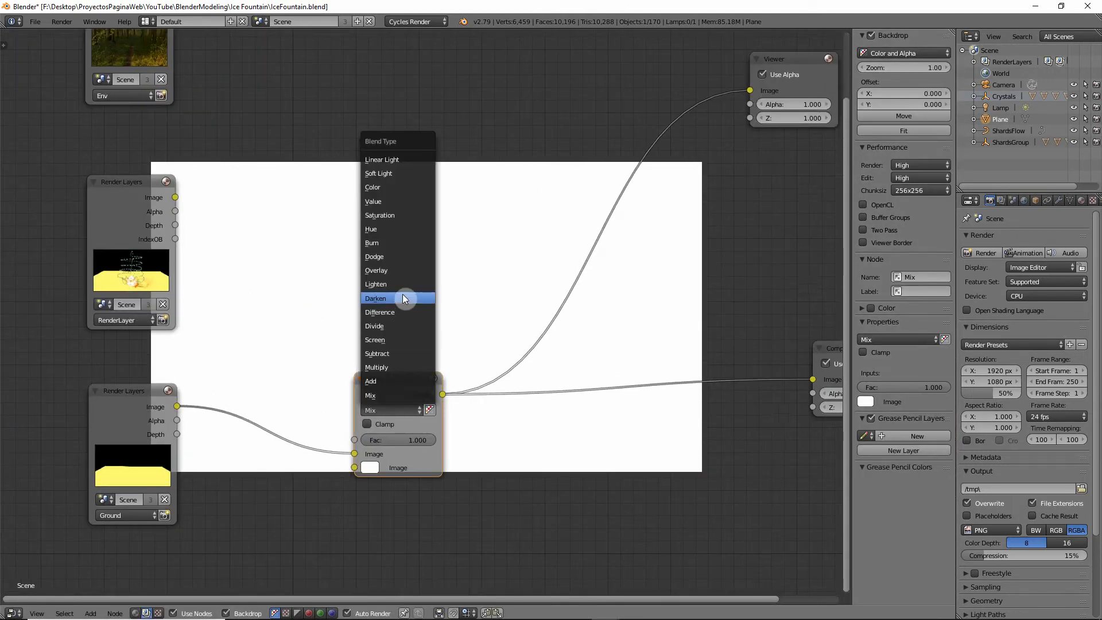
left_click(384, 325)
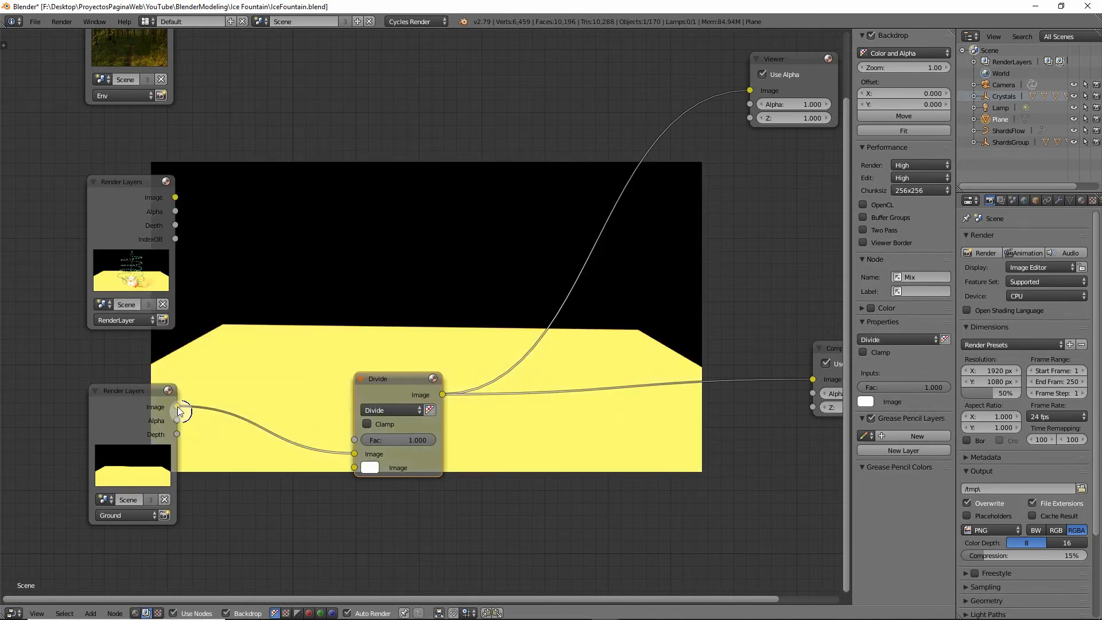
Step: Feed the RenderLayer image into the Divide node's first image input and Ground into its second, then reposition the node below the backdrop
left_click_drag(175, 198, 354, 454)
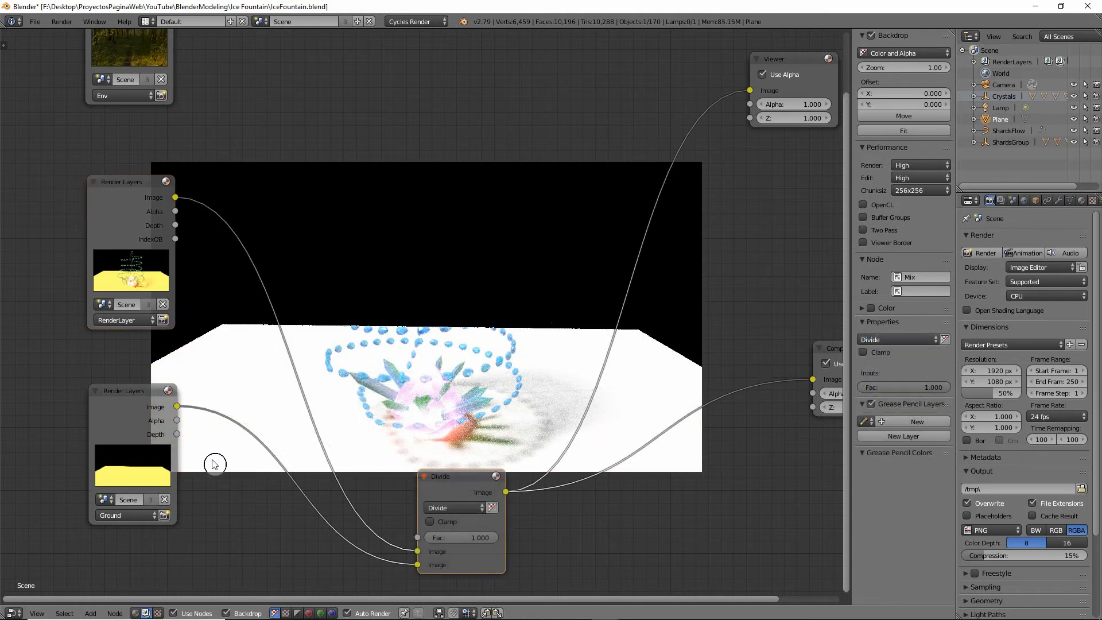
left_click_drag(445, 476, 377, 463)
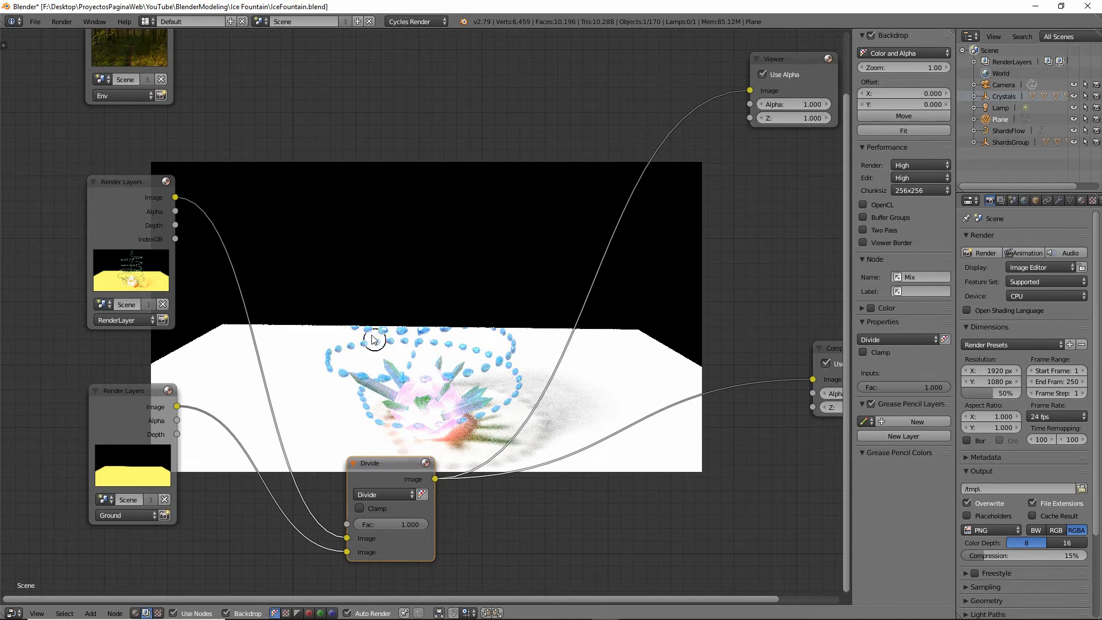
middle_click_drag(510, 330, 460, 331)
middle_click_drag(393, 397, 425, 407)
left_click_drag(377, 502, 345, 474)
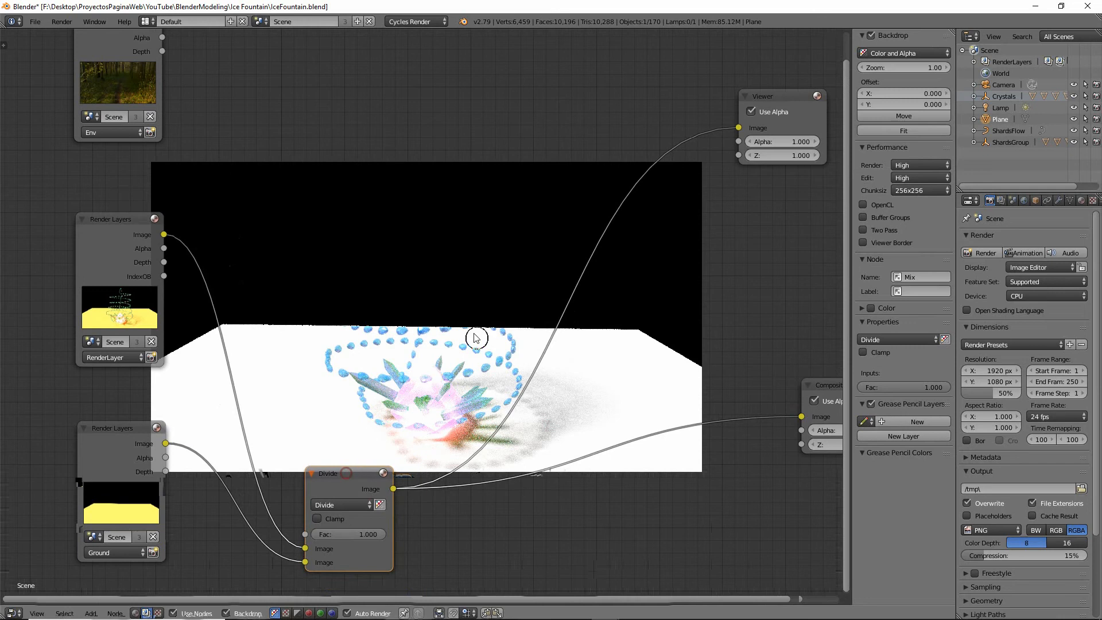
Step: Add a second Mix node on the link between the Divide node and Composite
key("shift+a")
left_click(472, 291)
type("mul")
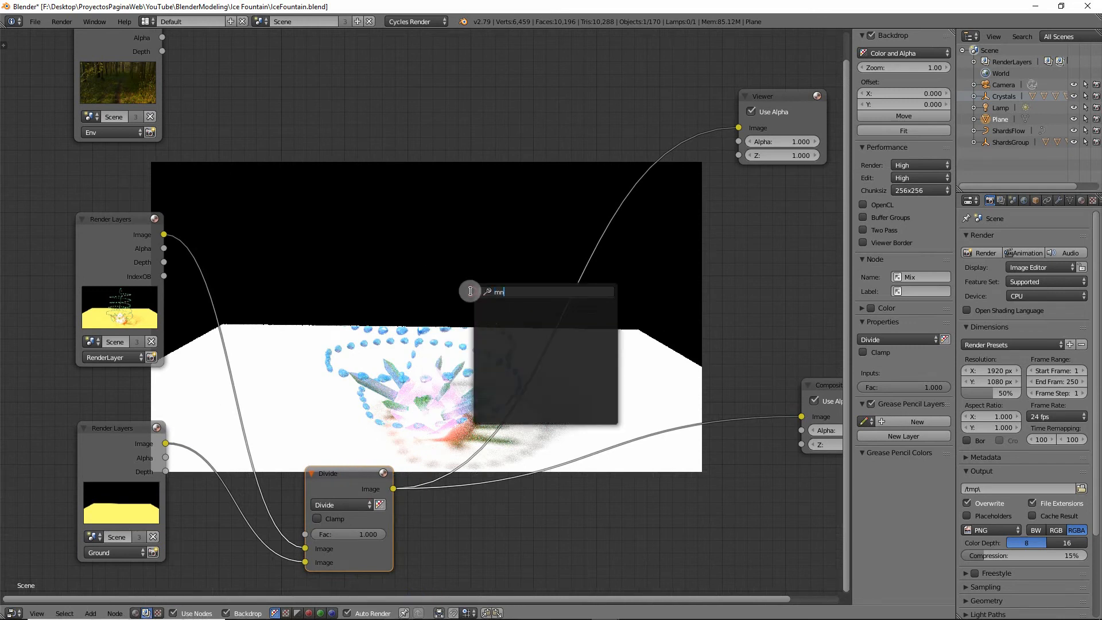
key("BackSpace")
key("BackSpace")
key("BackSpace")
type("mix")
key("Return")
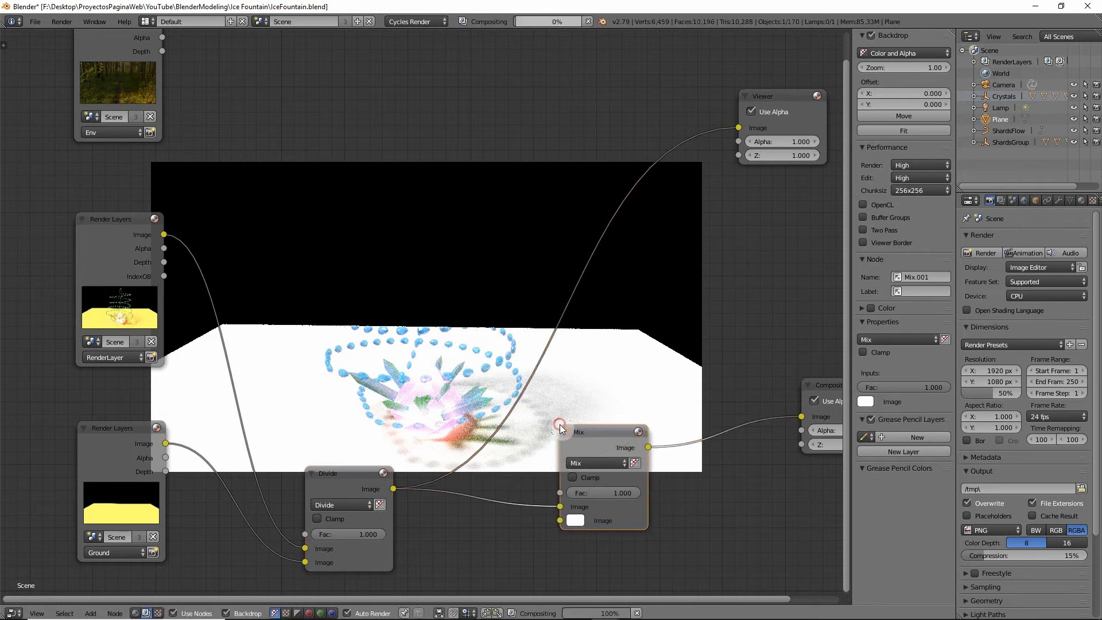
Step: Place the second Mix node, feed it the Env image along with the Divide output, and set its blend type to Multiply
left_click(538, 328)
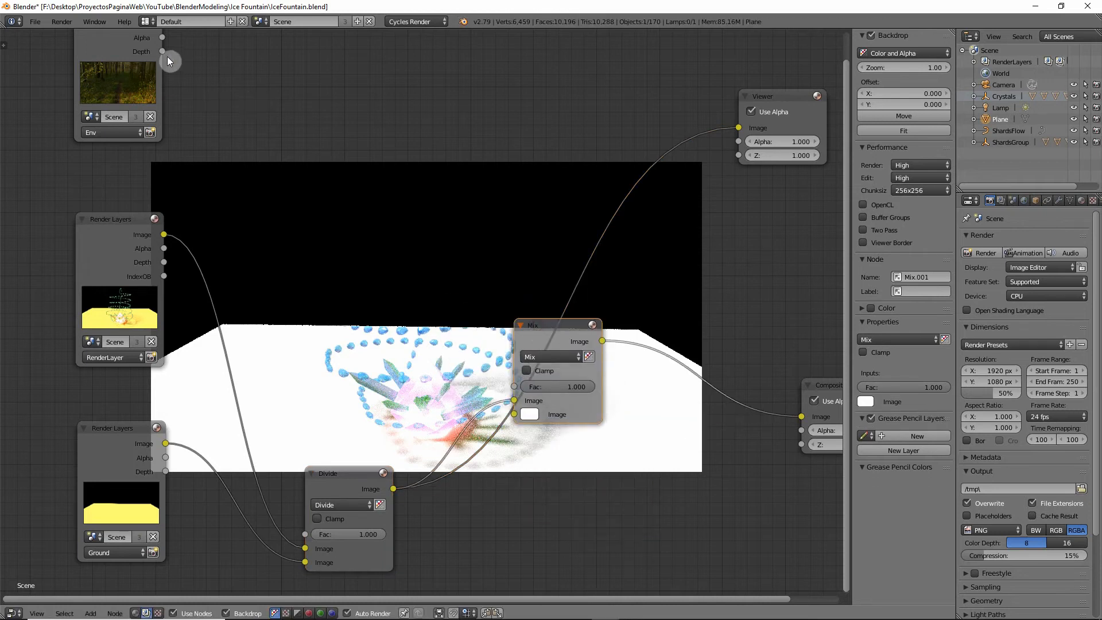
middle_click_drag(164, 40, 178, 99)
left_click_drag(143, 44, 533, 447)
left_click_drag(565, 395, 572, 412)
left_click(575, 408)
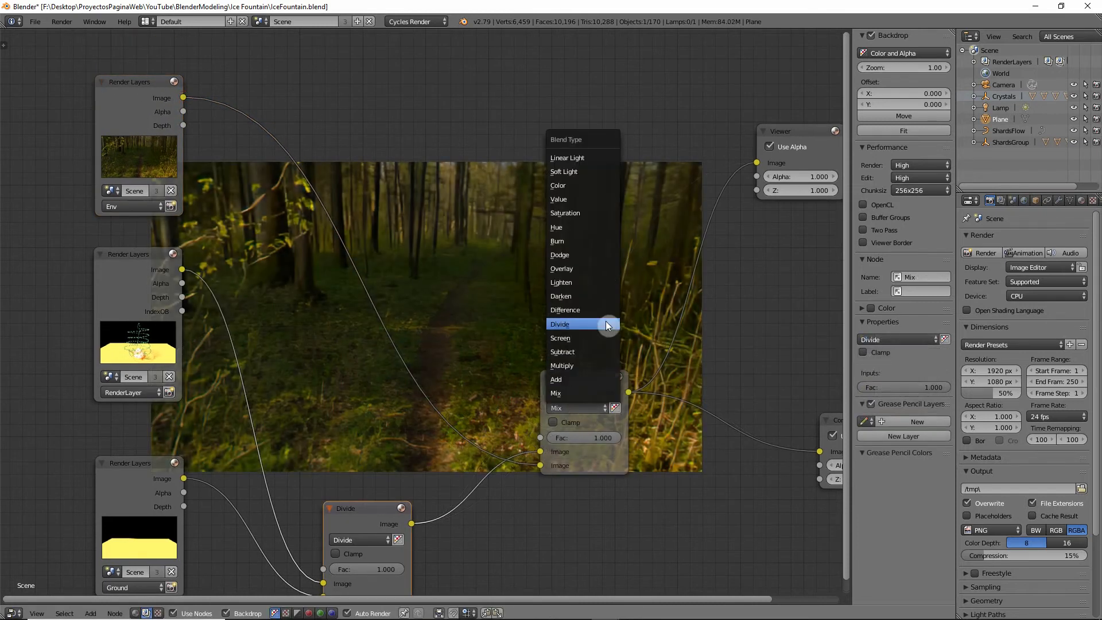
left_click(571, 365)
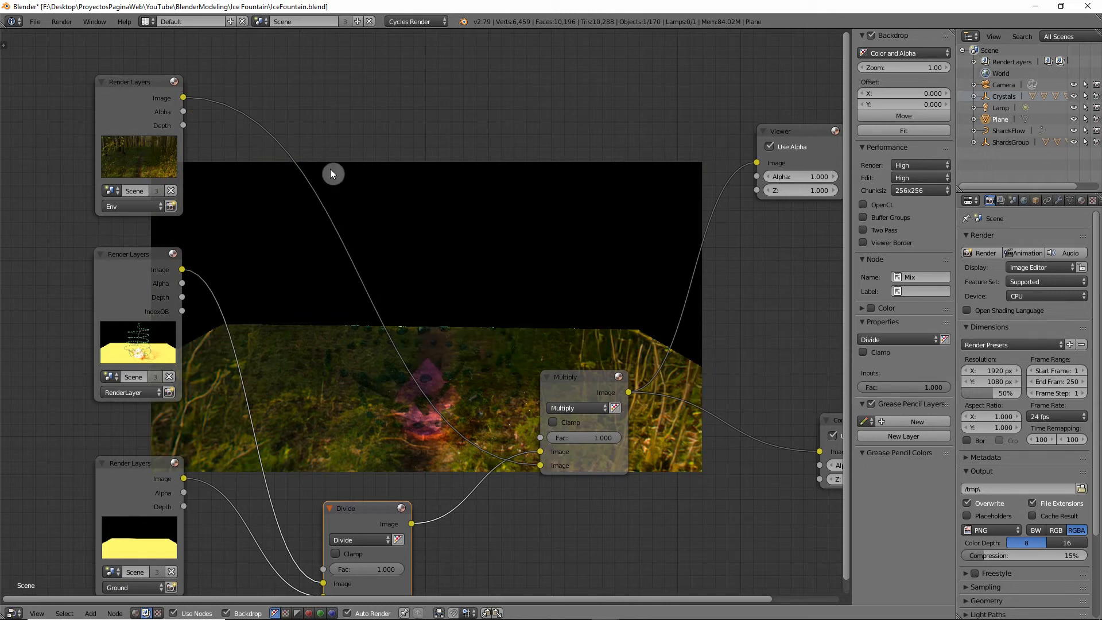
Step: Add an ID Mask node, duplicate it, and arrange the two masks one above the other
key("shift+a")
left_click(398, 190)
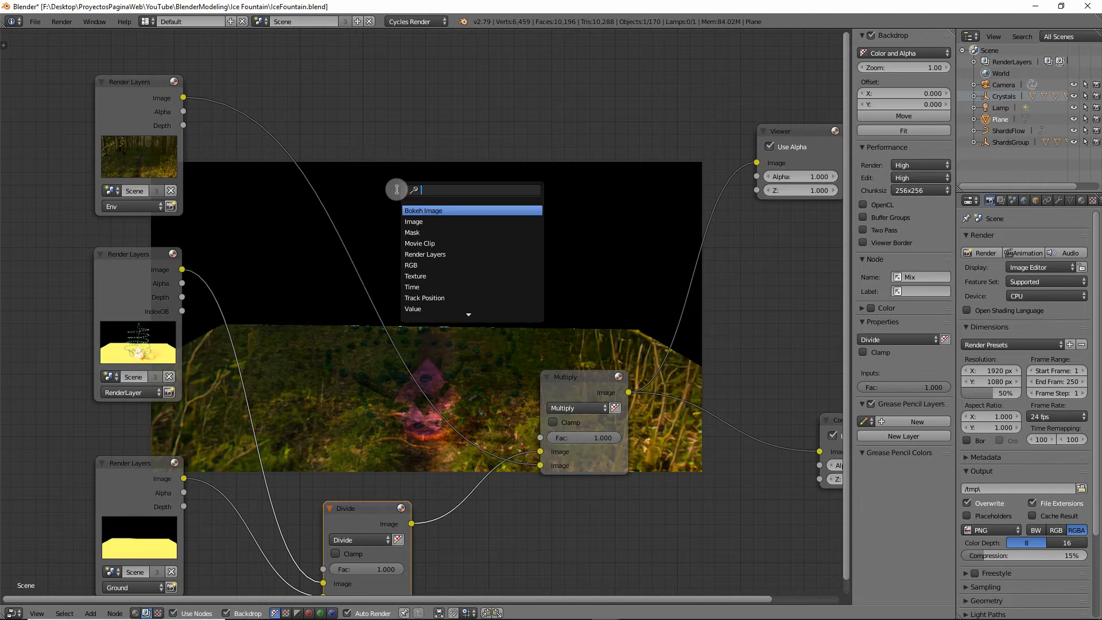
type("id")
key("Return")
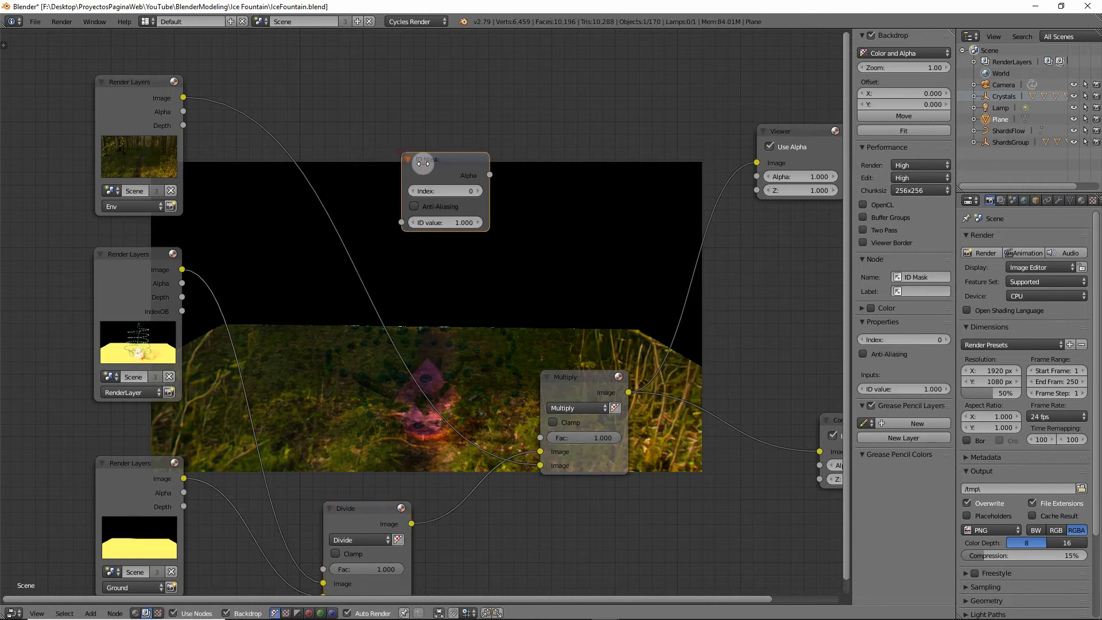
left_click(447, 161)
key("shift+d")
left_click(466, 260)
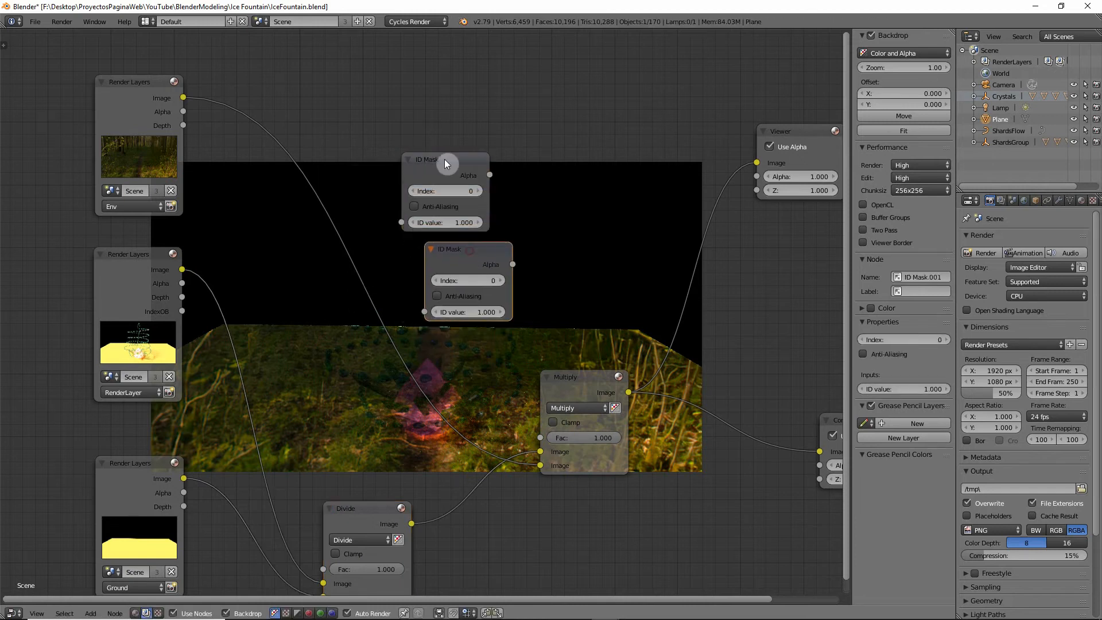
left_click_drag(448, 164, 433, 121)
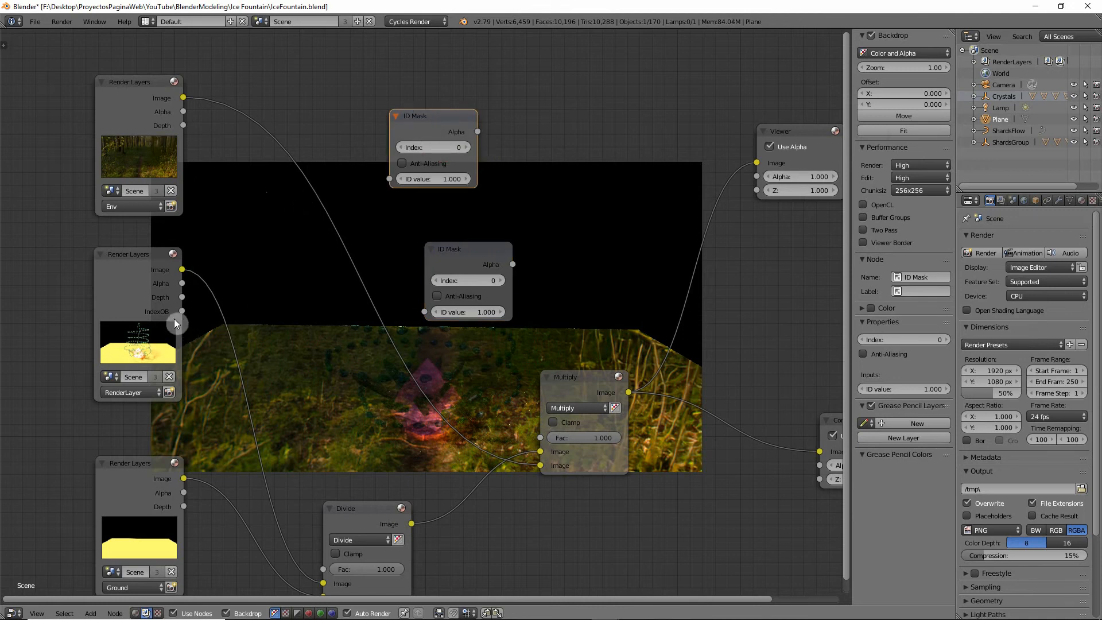
Step: Connect RenderLayer's IndexOB output to both ID Mask nodes and set their indices to 1 and 2
left_click_drag(181, 311, 388, 178)
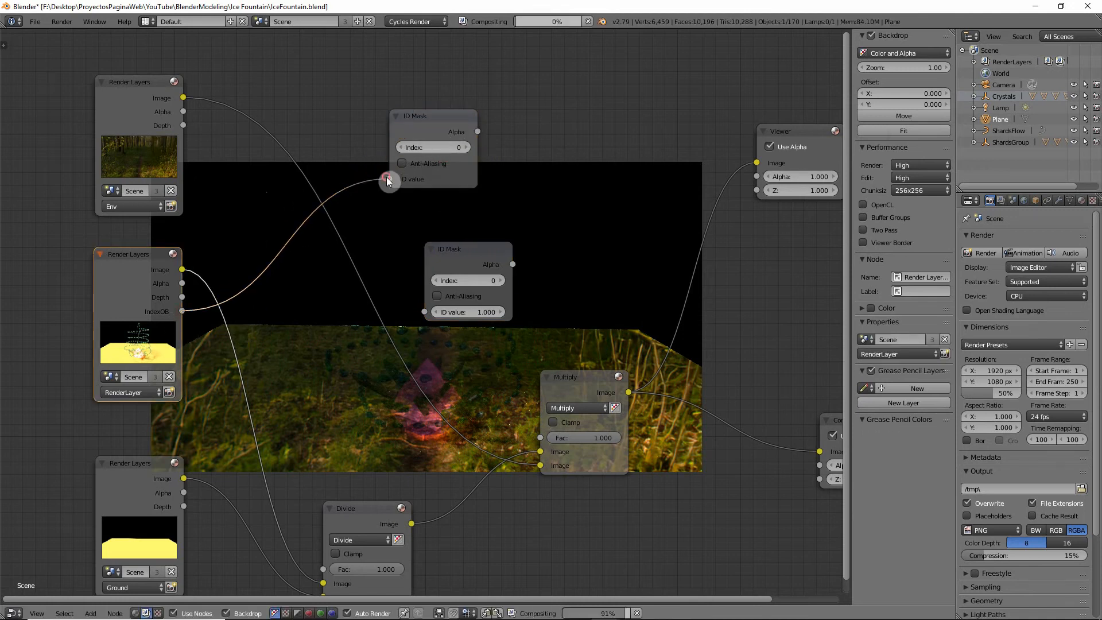
left_click_drag(415, 311, 418, 315)
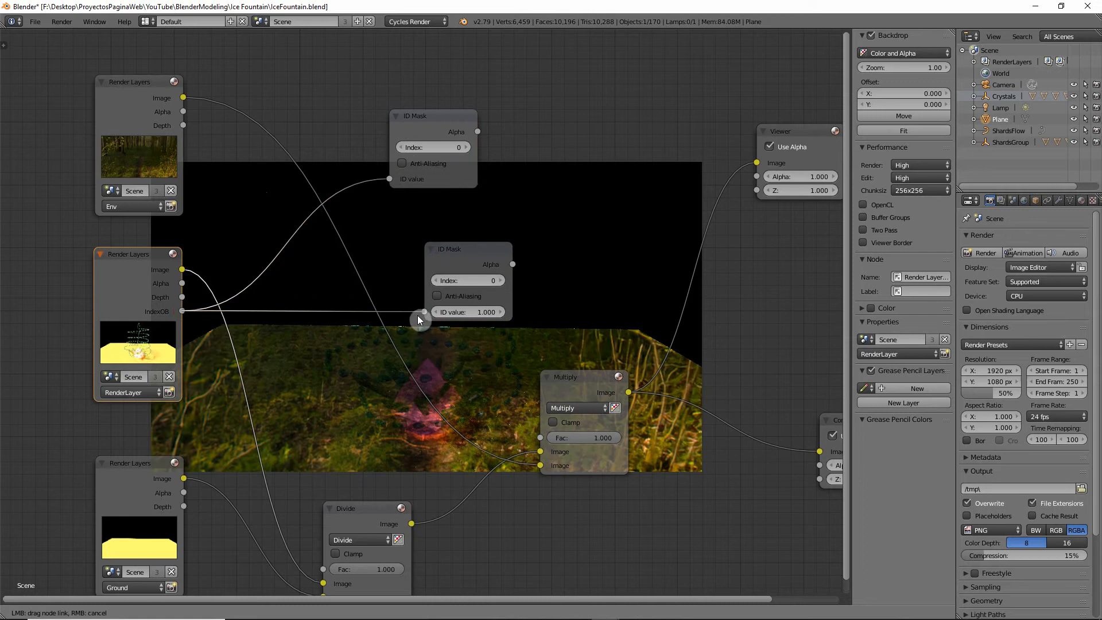
left_click(467, 147)
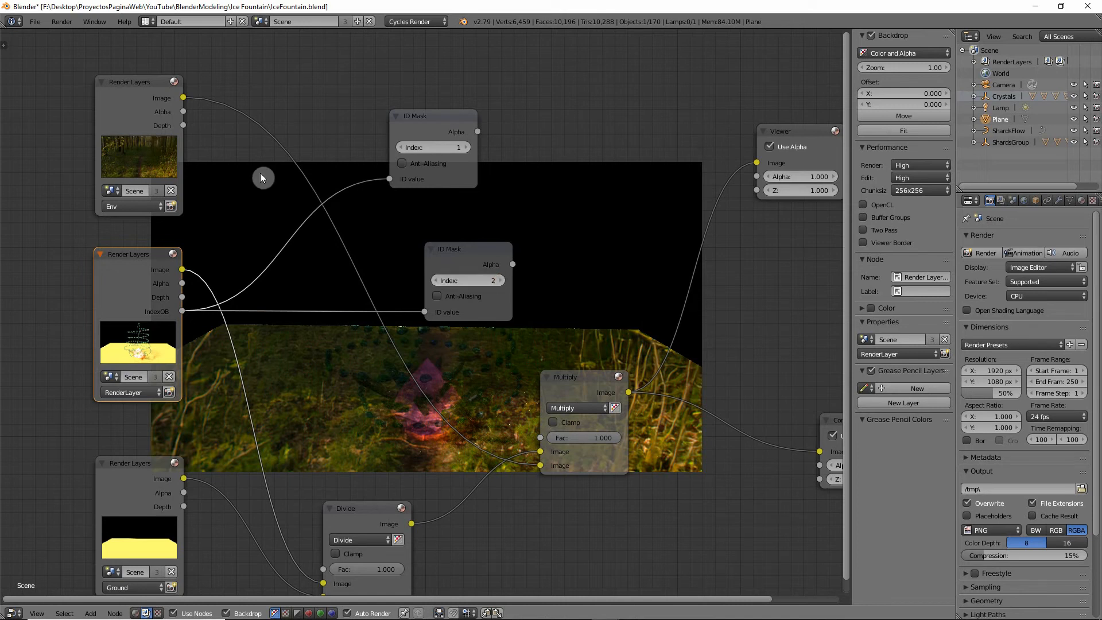
Step: Drive the Multiply node's factor with the index 2 mask, order its inputs as Env and Divide, and move it beside the Divide node
left_click_drag(437, 305, 404, 275)
left_click_drag(466, 245, 540, 438)
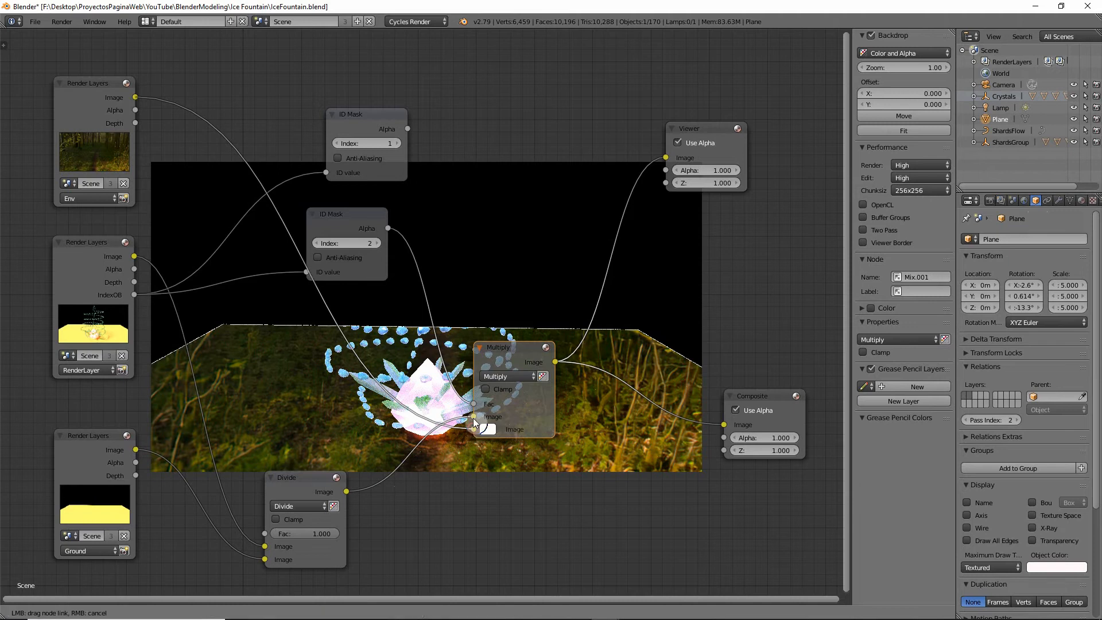
left_click_drag(473, 429, 474, 416)
left_click_drag(509, 361, 607, 338)
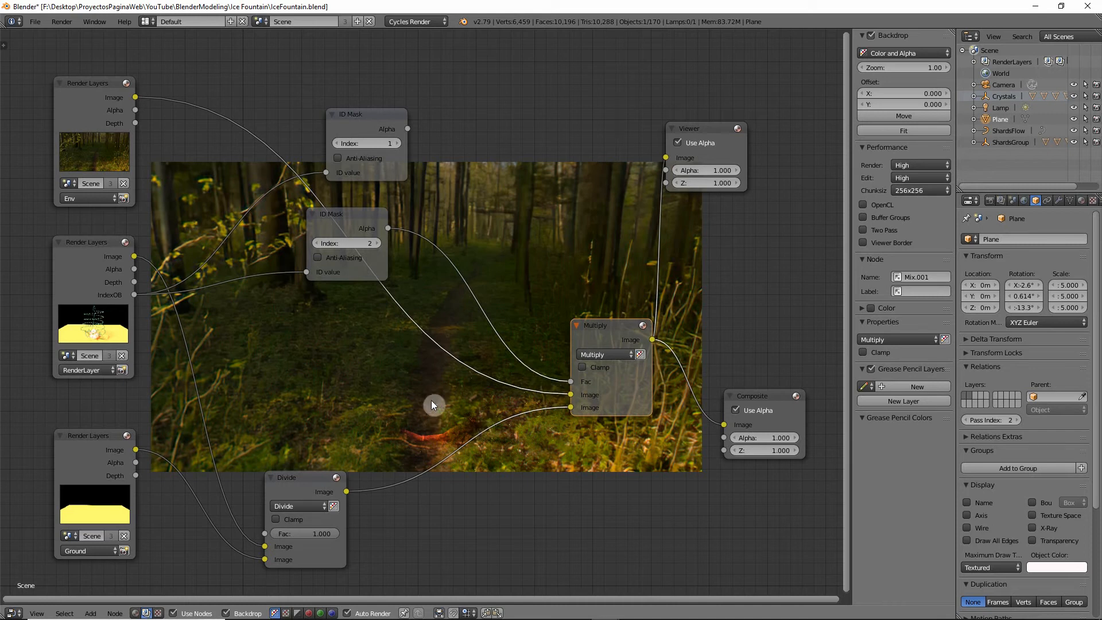
left_click_drag(597, 336, 417, 466)
Step: Insert a new Mix node on the link between the Multiply node and Composite
key("shift+a")
left_click(499, 266)
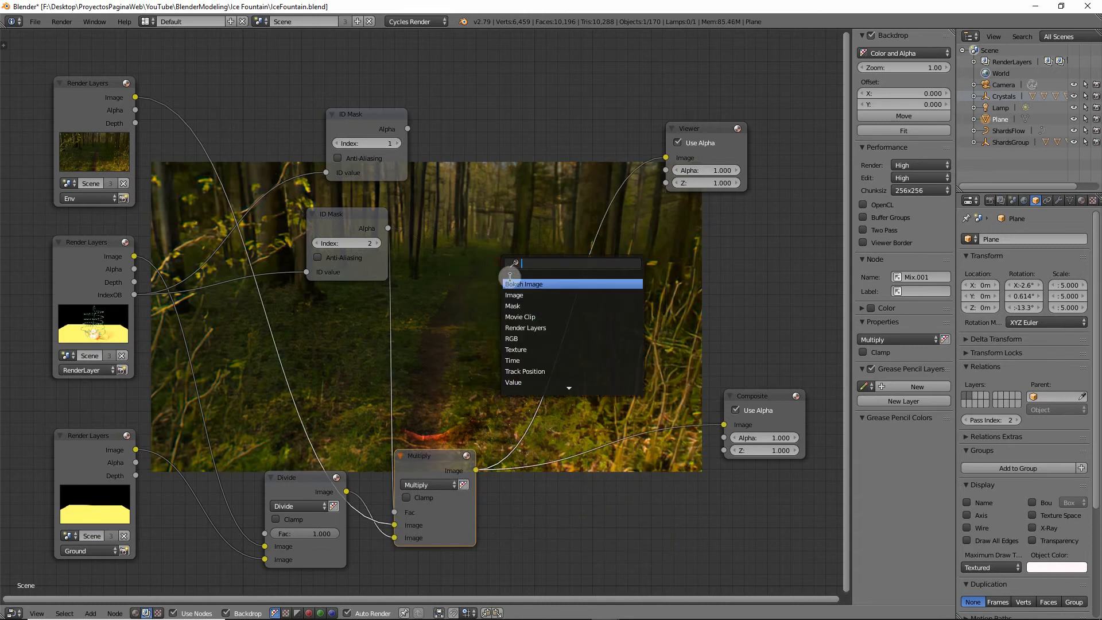
type("mix")
key("Return")
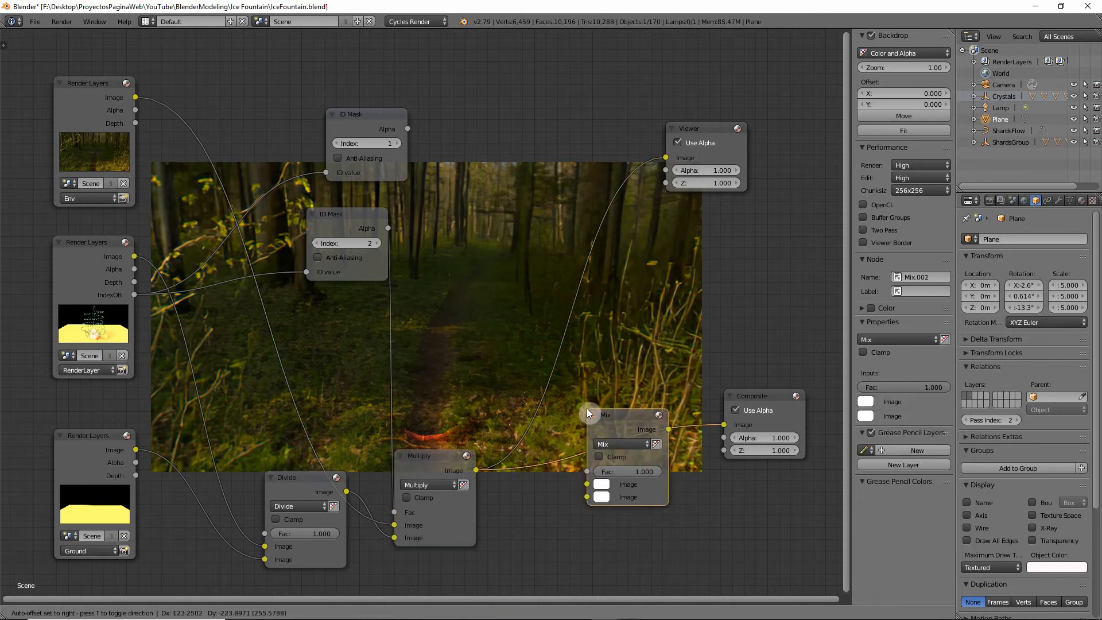
left_click(586, 408)
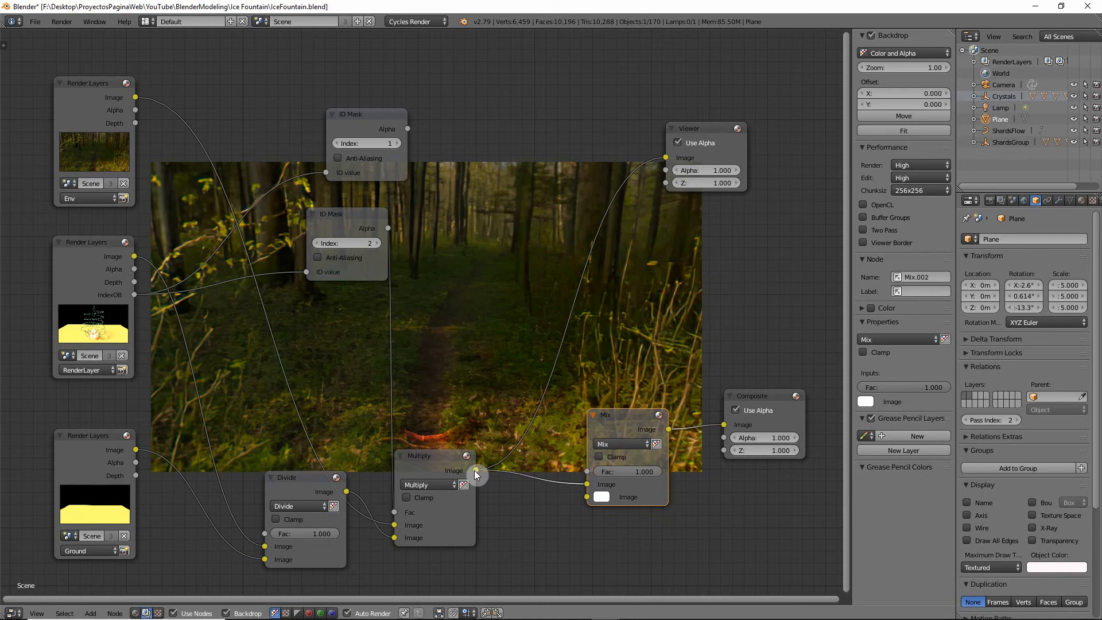
Step: Feed RenderLayer's image into the new Mix node's second input and the index 1 mask into its factor, preview it, and tidy the mask nodes
left_click_drag(135, 257, 586, 498)
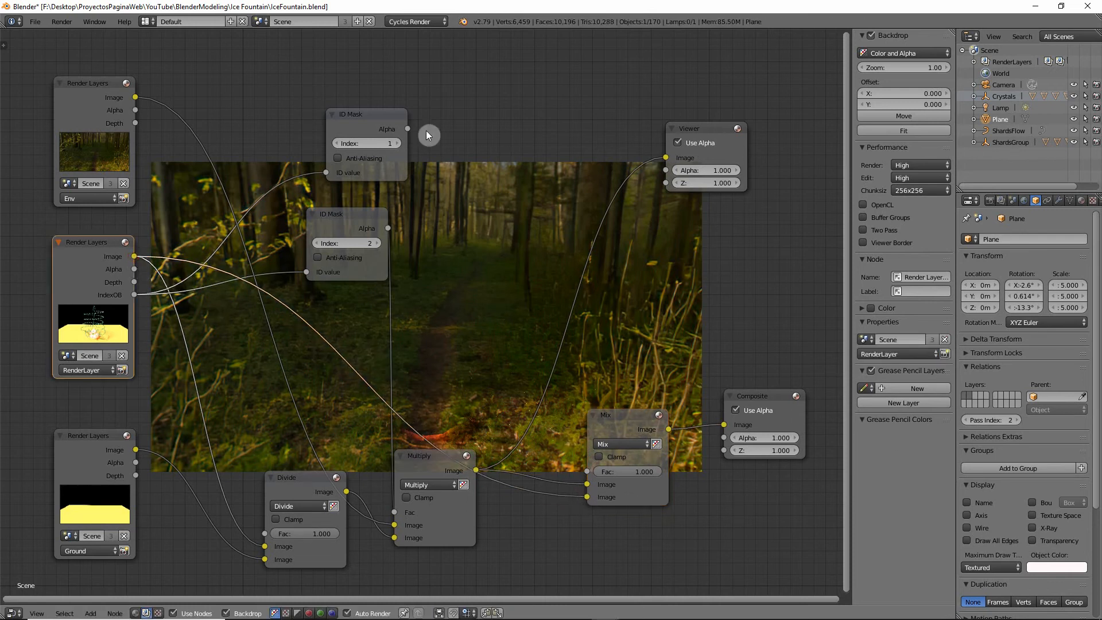
left_click_drag(408, 129, 591, 471)
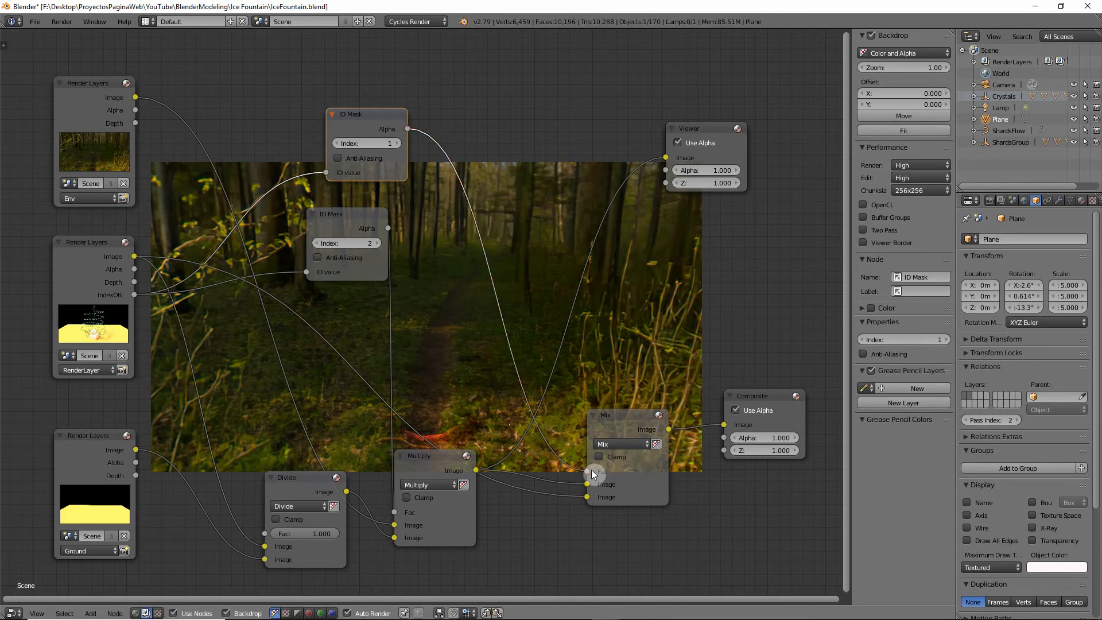
left_click(628, 417, "ctrl+shift")
left_click_drag(384, 214, 325, 209)
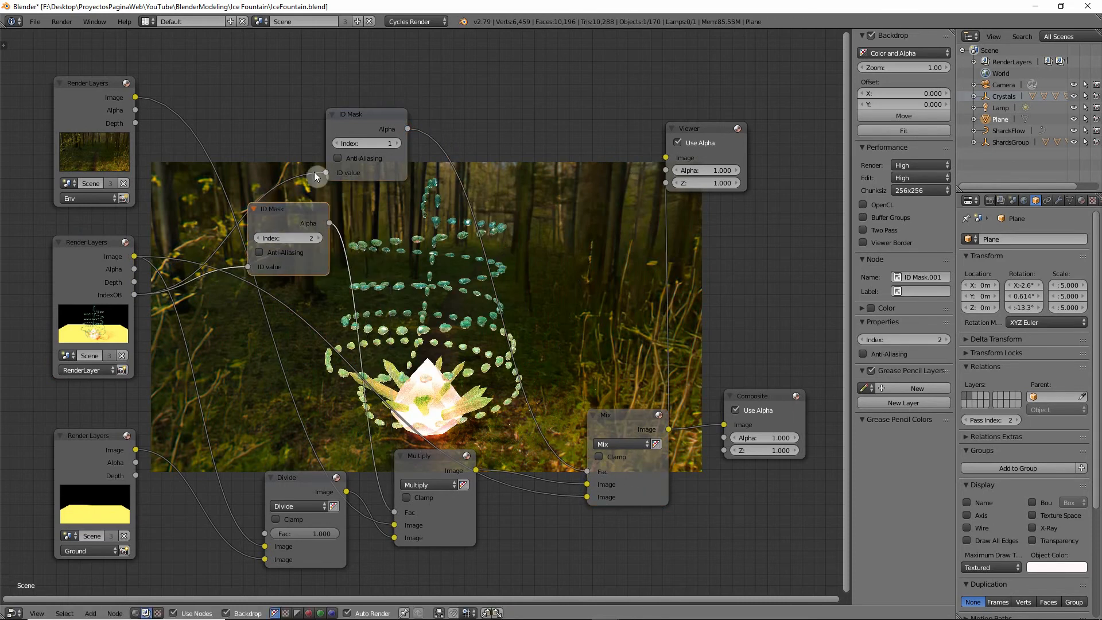
left_click_drag(357, 123, 306, 107)
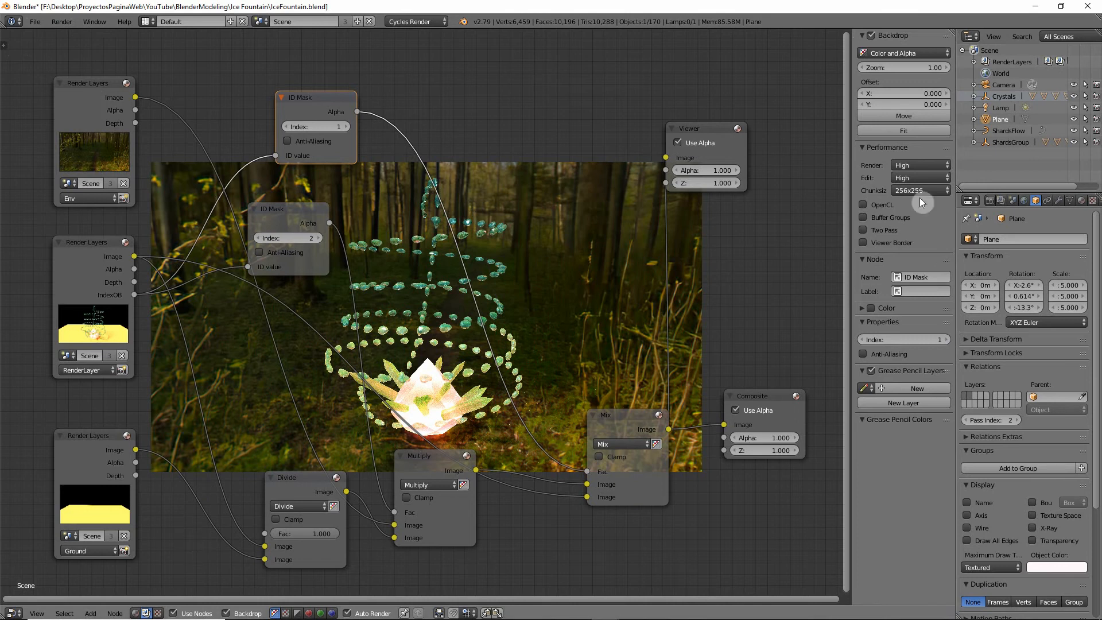
Step: Switch to the Animation screen layout and set the Dope Sheet editor's mode to Action Editor
left_click(146, 21)
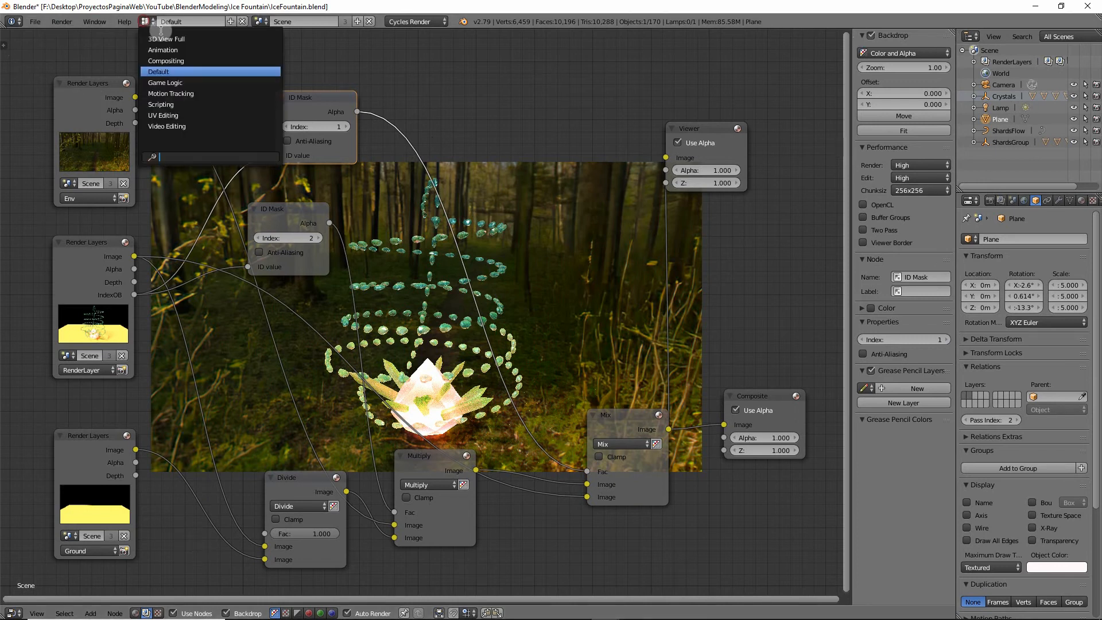
left_click(182, 54)
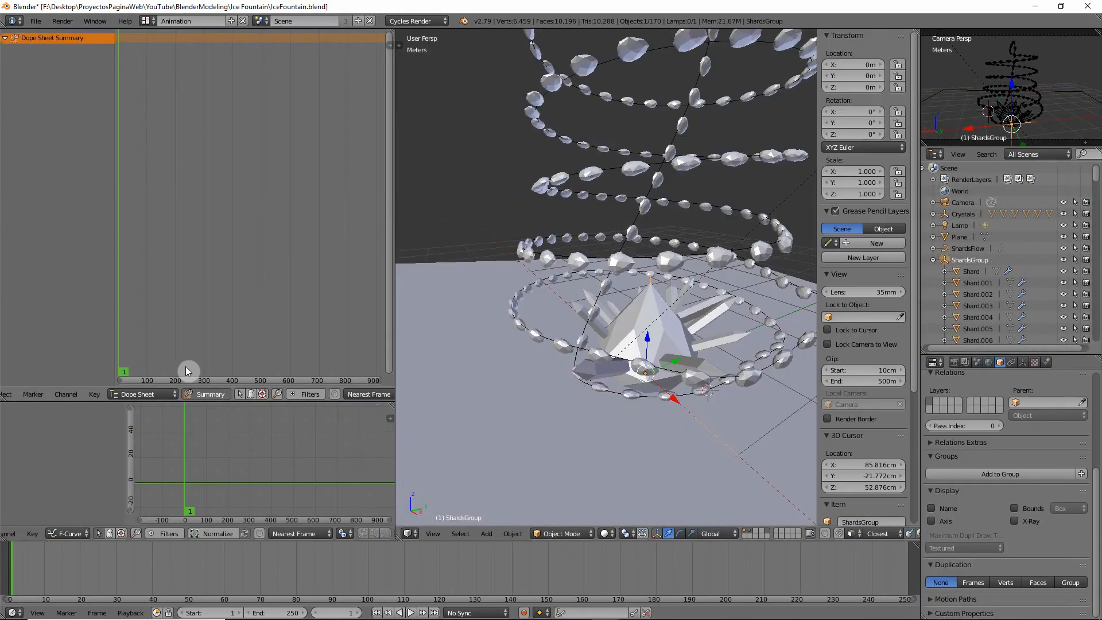
left_click(132, 385)
left_click(128, 395)
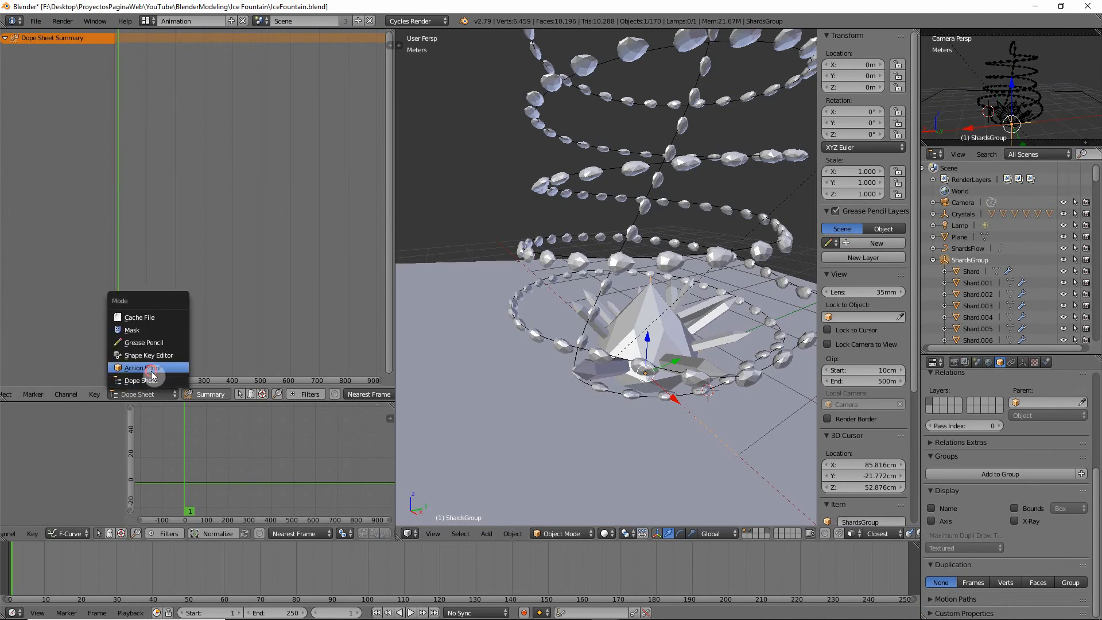
left_click(142, 368)
Step: Create a new action for ShardsGroup and name it FlowShards
left_click(230, 395)
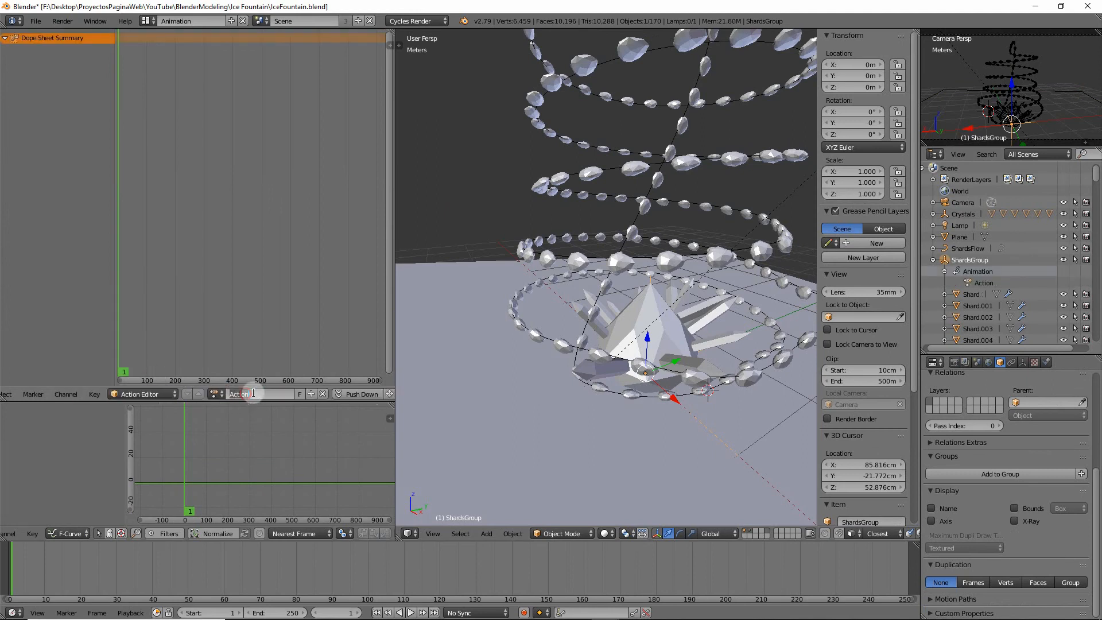
left_click(252, 393)
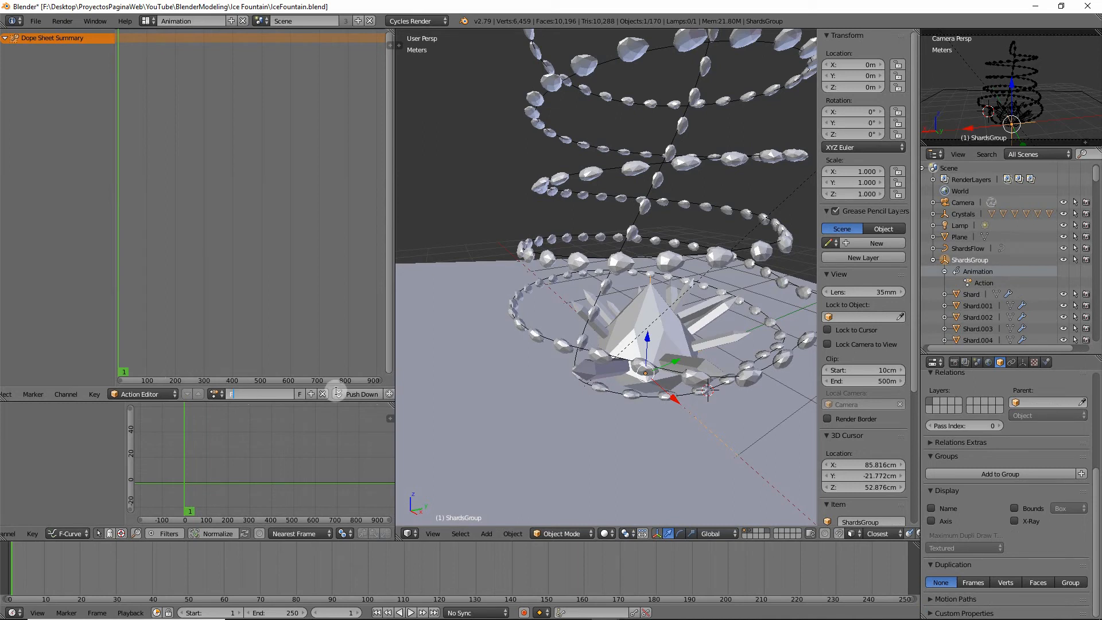
type("FlowShards")
key("Return")
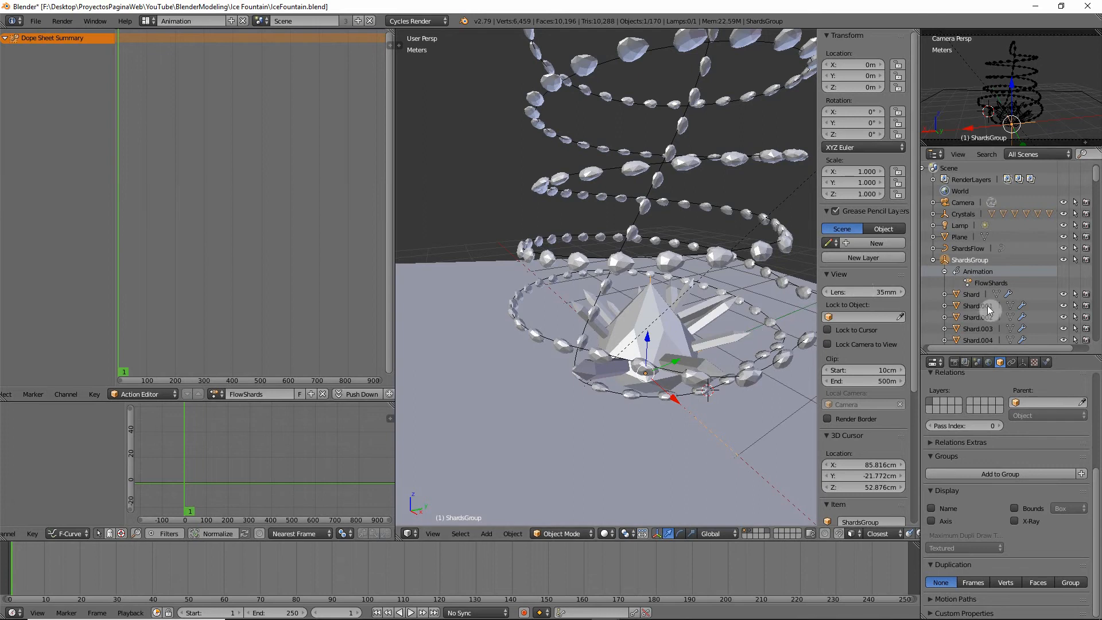
Step: Select all shards in the ShardsGroup hierarchy without the parent and set their origins to their geometry
right_click(977, 262)
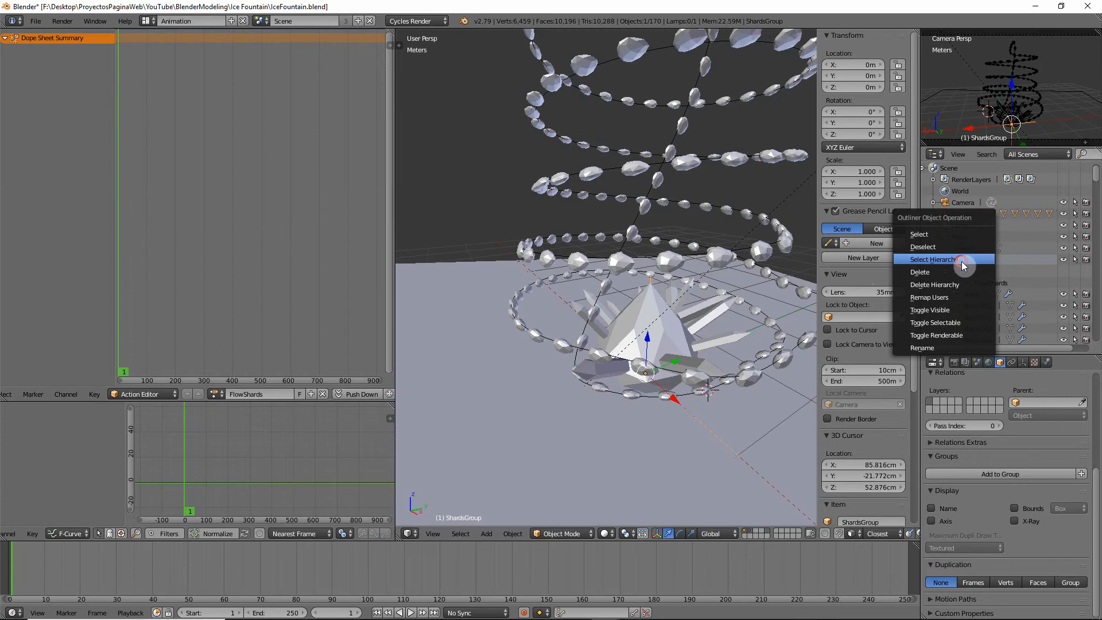
left_click(962, 260)
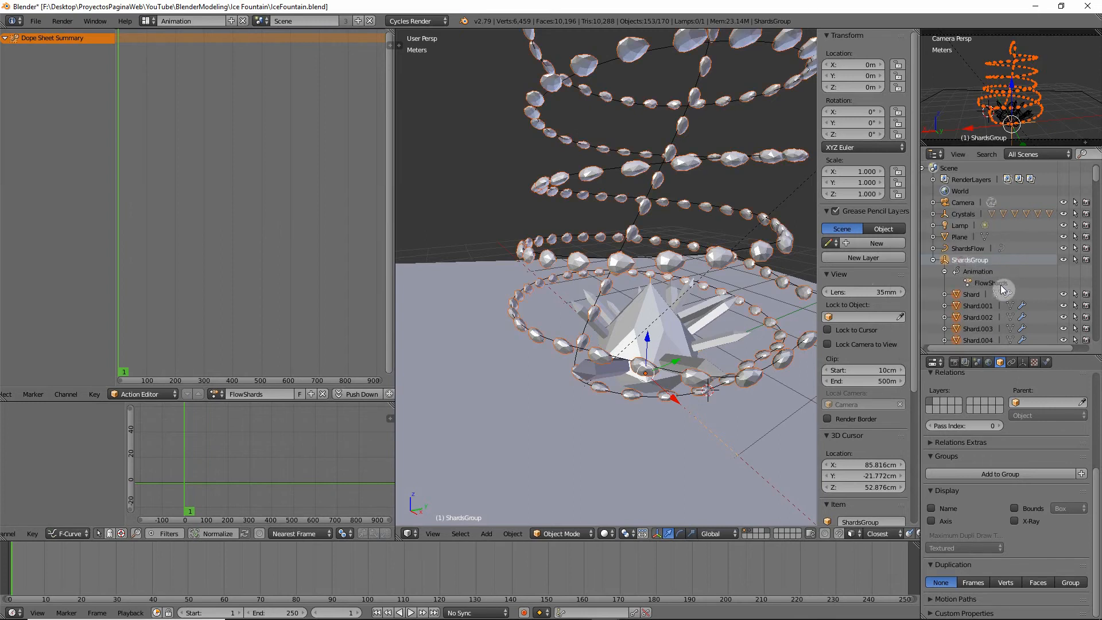
left_click(979, 264)
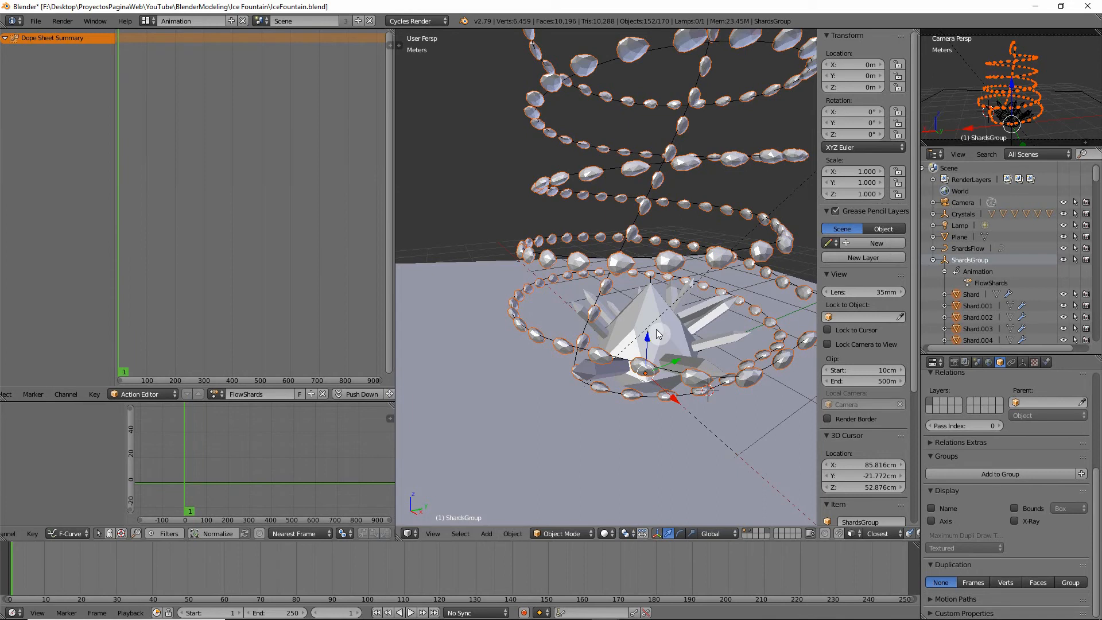
key("shift+ctrl+alt+c")
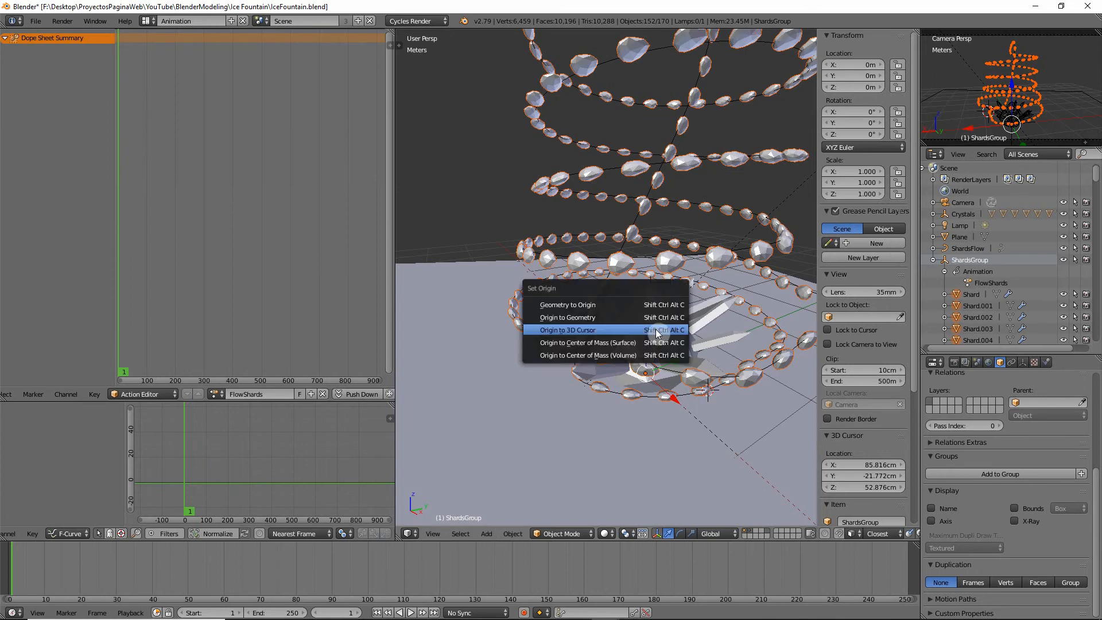
left_click(621, 317)
scroll(621, 321, "down", 8)
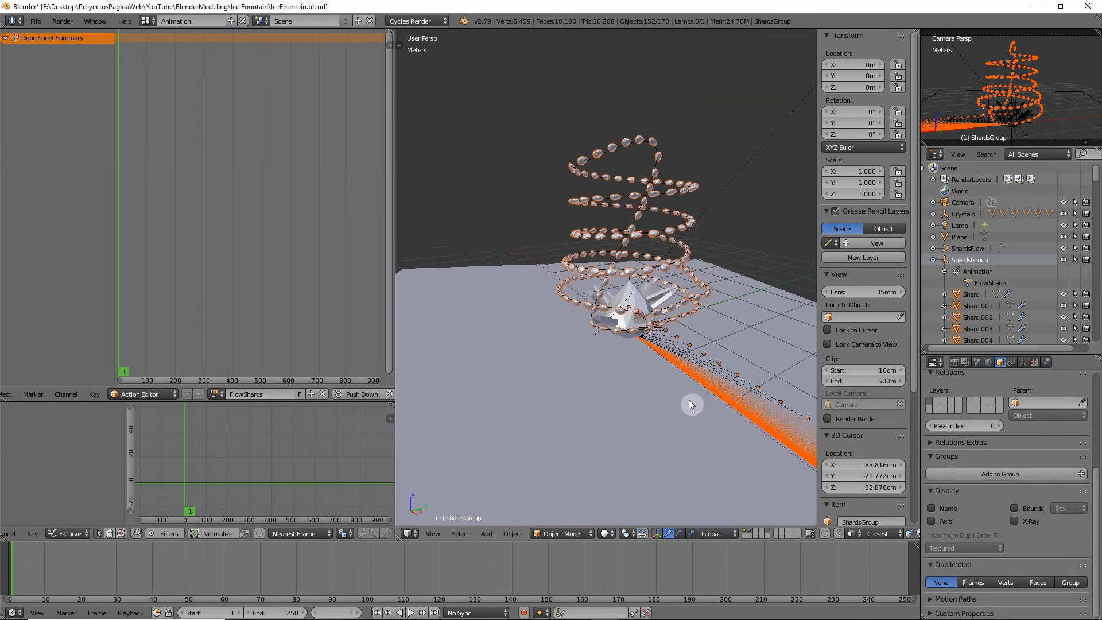
scroll(750, 408, "up", 8)
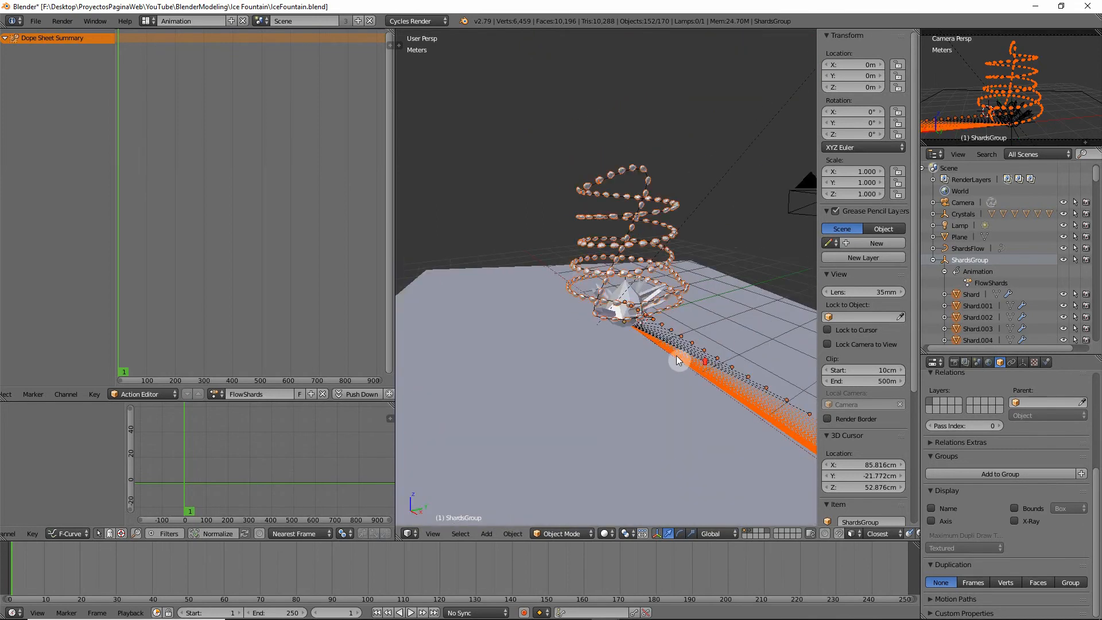
Step: Select only ShardsGroup and test the shards' flow along the curve with a trial move on the X axis
left_click(971, 259)
key("g")
key("x")
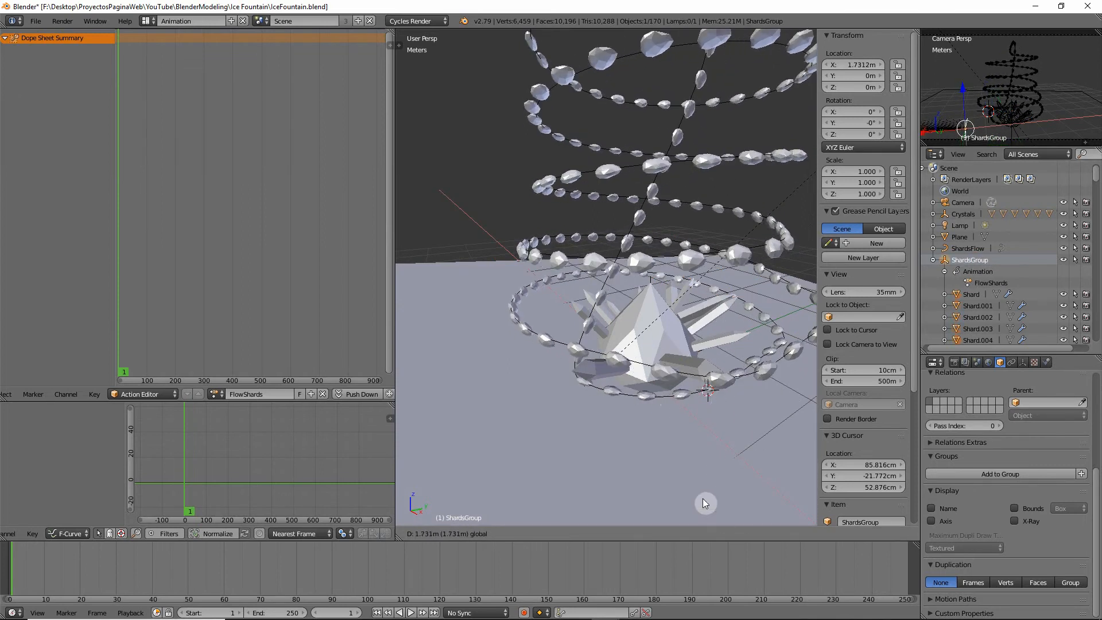
key("Escape")
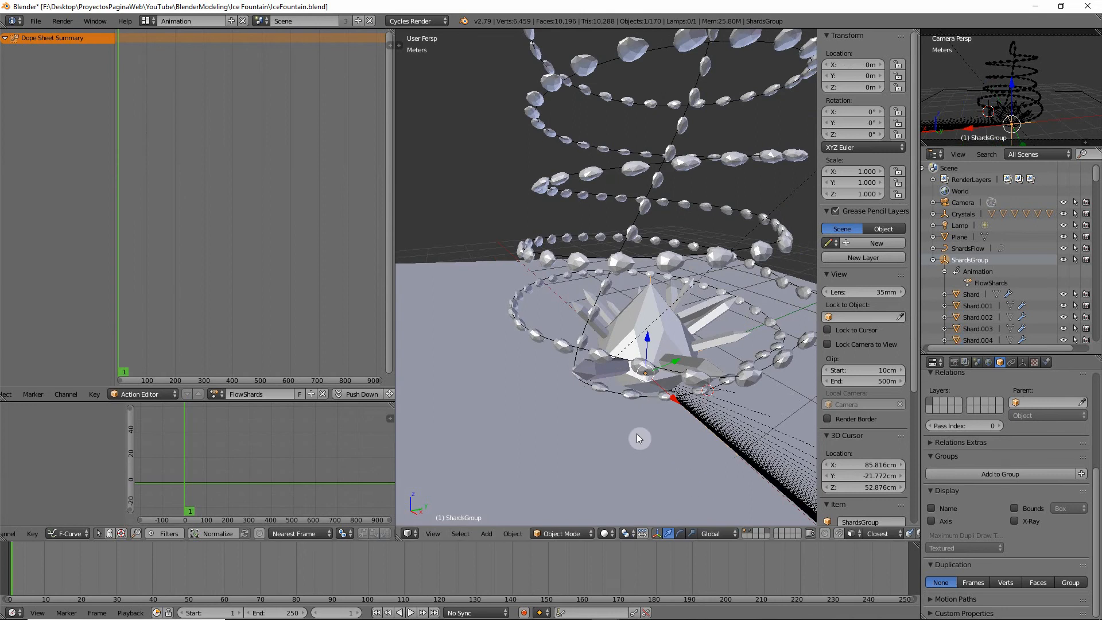
Step: Save the project over the existing IceFountain.blend file
key("ctrl+s")
left_click(597, 413)
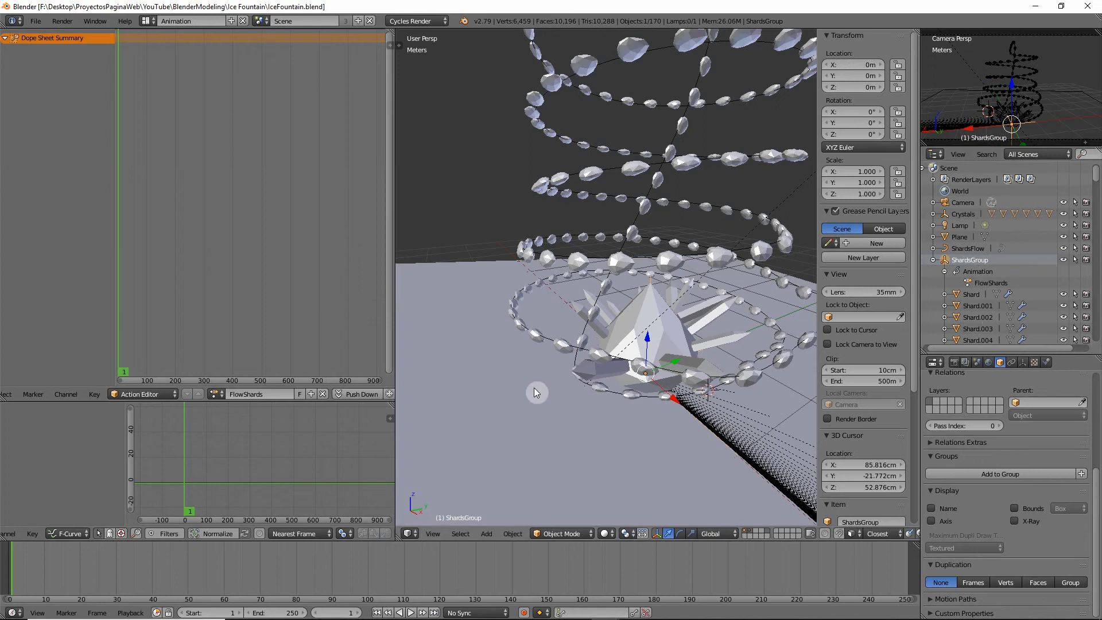
middle_click_drag(536, 395, 597, 337)
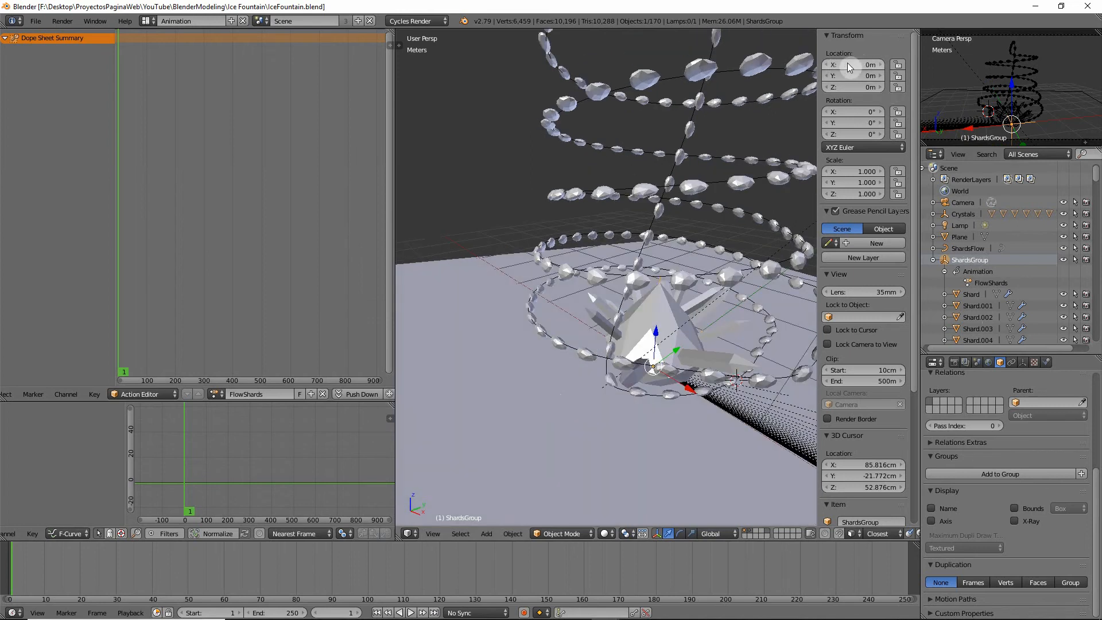
Step: Insert a Location keyframe for ShardsGroup at frame 1, and move the current frame to 130
key("i")
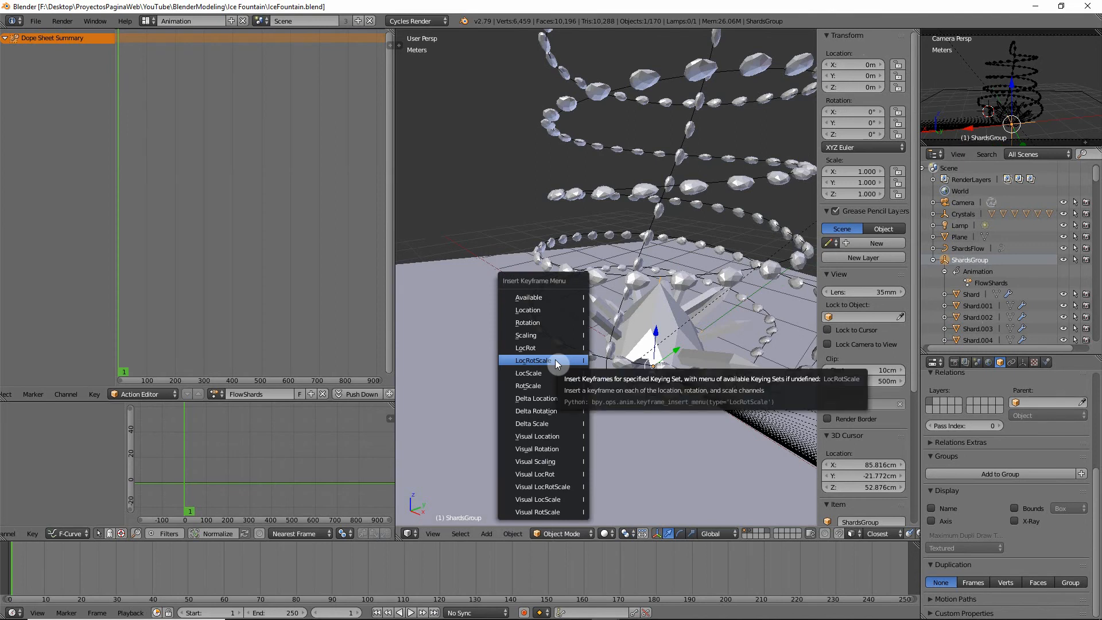
left_click(545, 307)
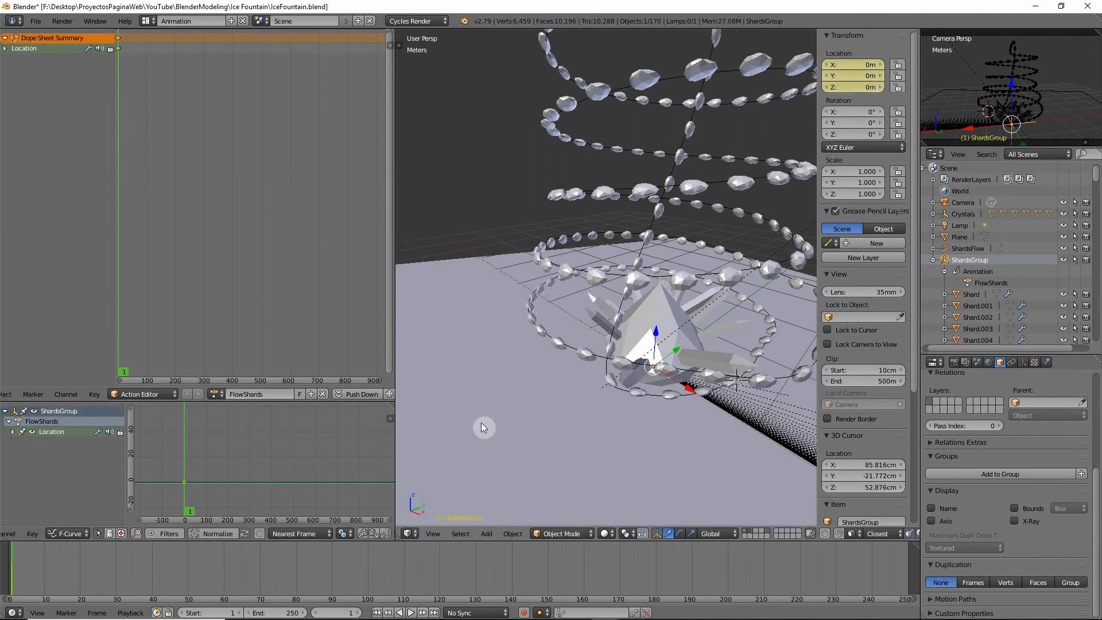
left_click(475, 588)
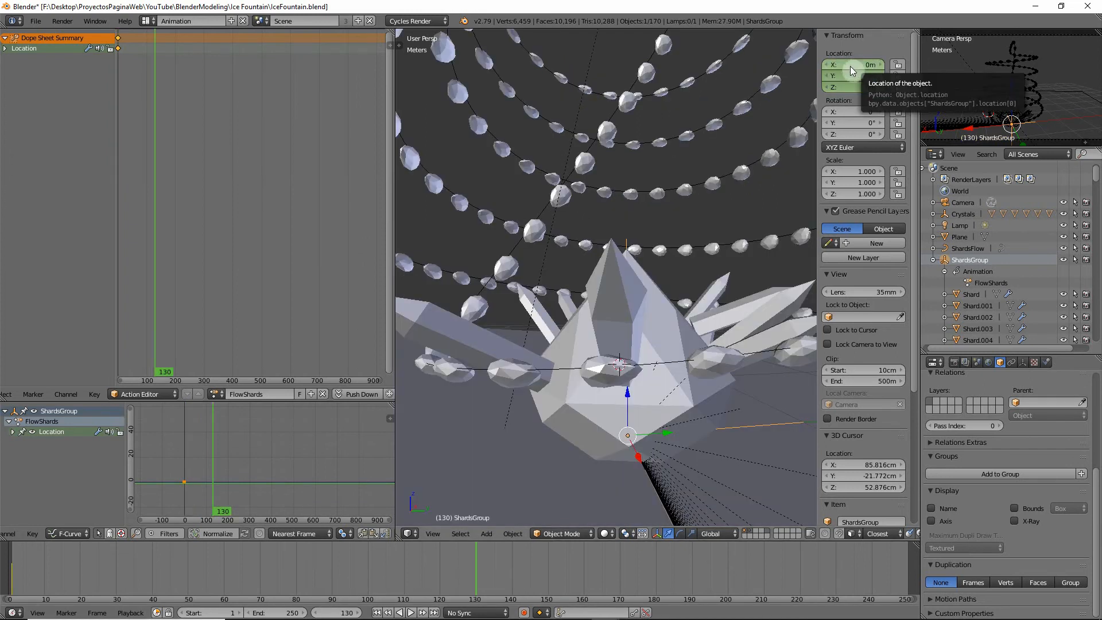
Step: Mark the shard in front of the central crystal with the 3D cursor and enable its Box bounds display
scroll(627, 280, "down", 3)
right_click(604, 337)
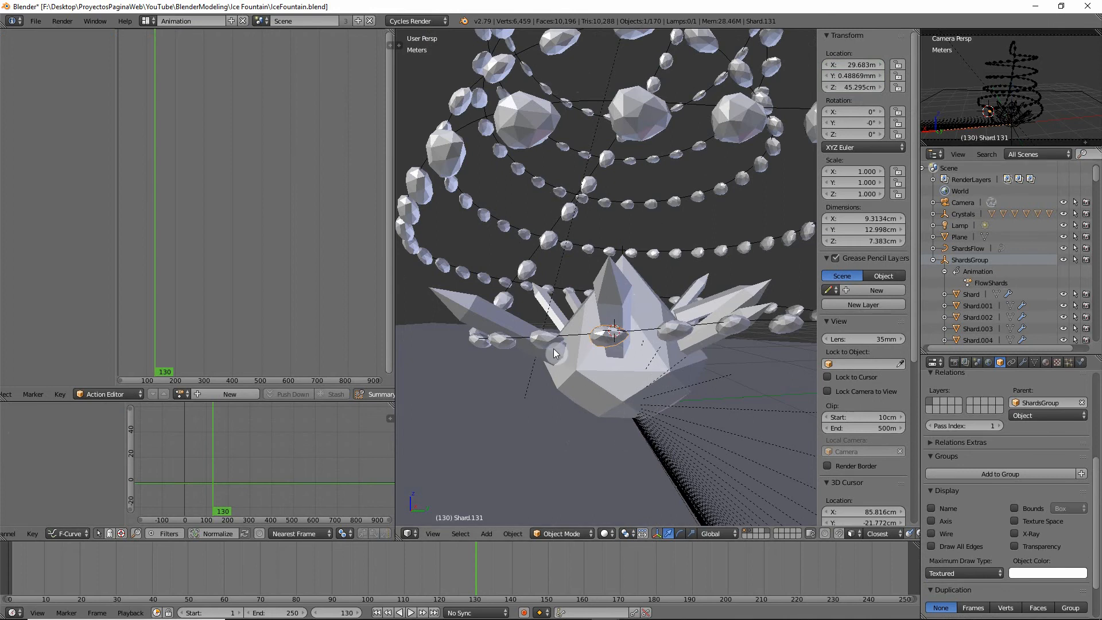
scroll(584, 361, "up", 3)
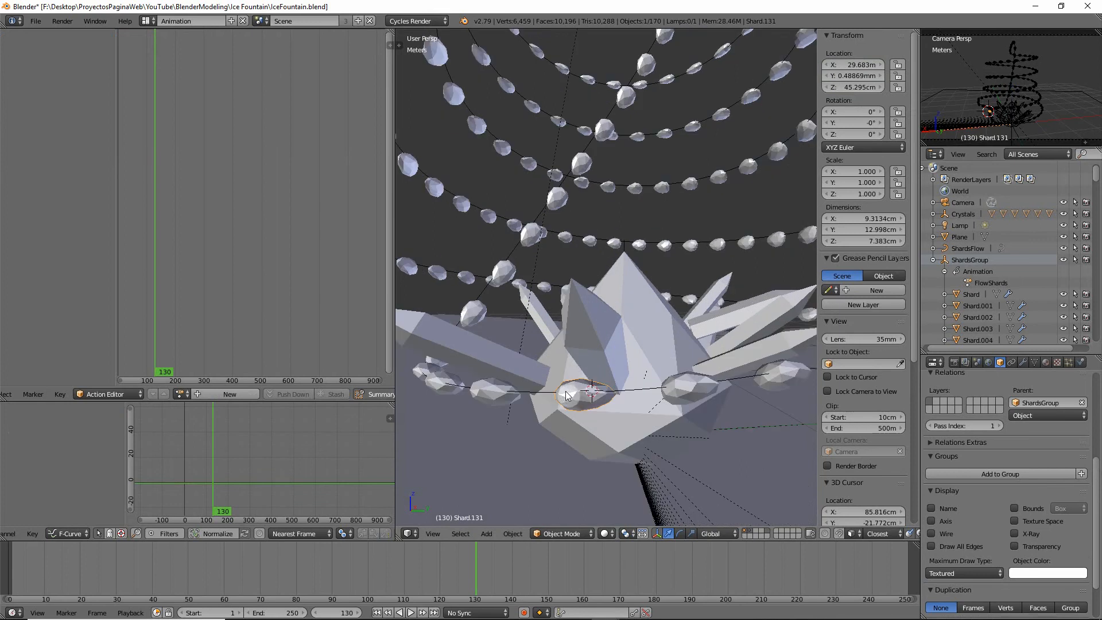
middle_click_drag(569, 395, 566, 395)
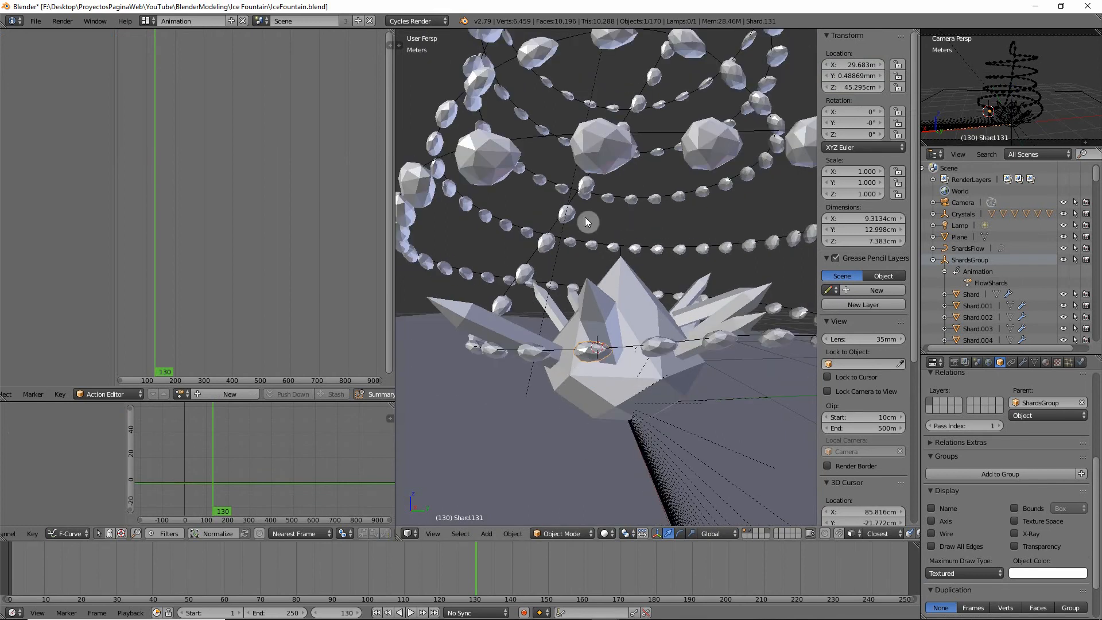
left_click(578, 350)
scroll(976, 482, "down", 2)
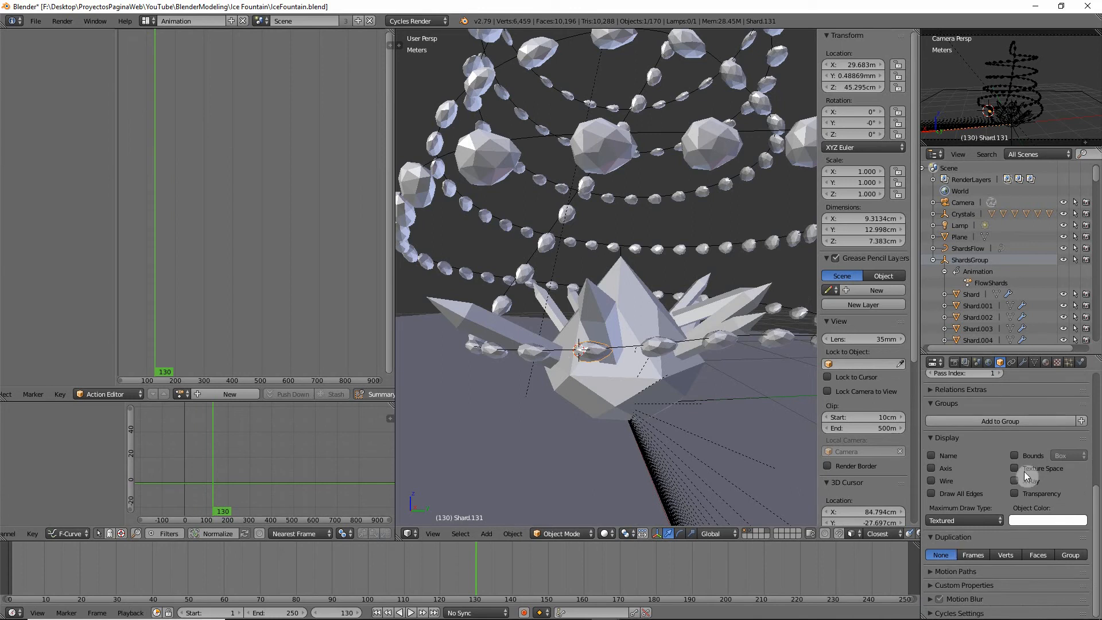
left_click(1015, 455)
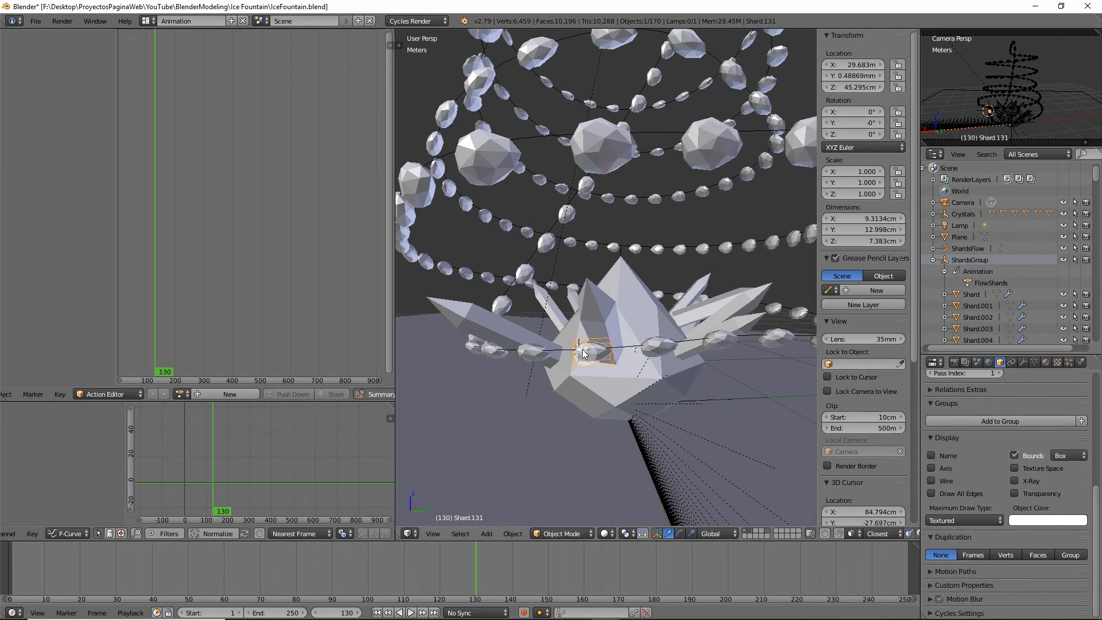
Step: Shift ShardsGroup to about -34.46 m on the X axis and insert a Location keyframe at frame 130
left_click(962, 257)
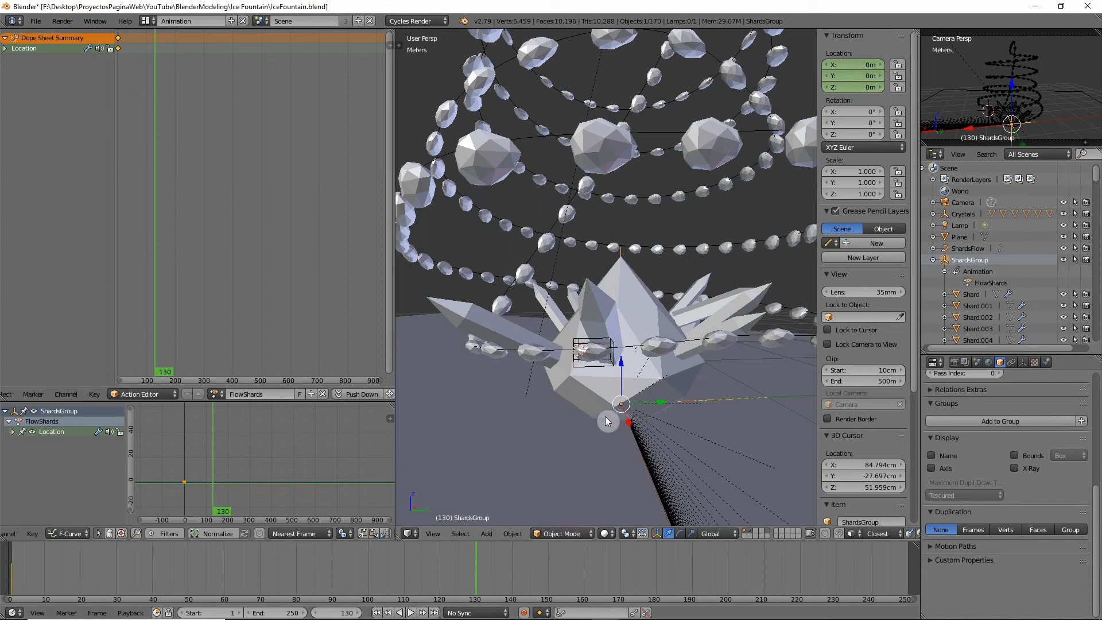
left_click_drag(852, 64, 773, 65)
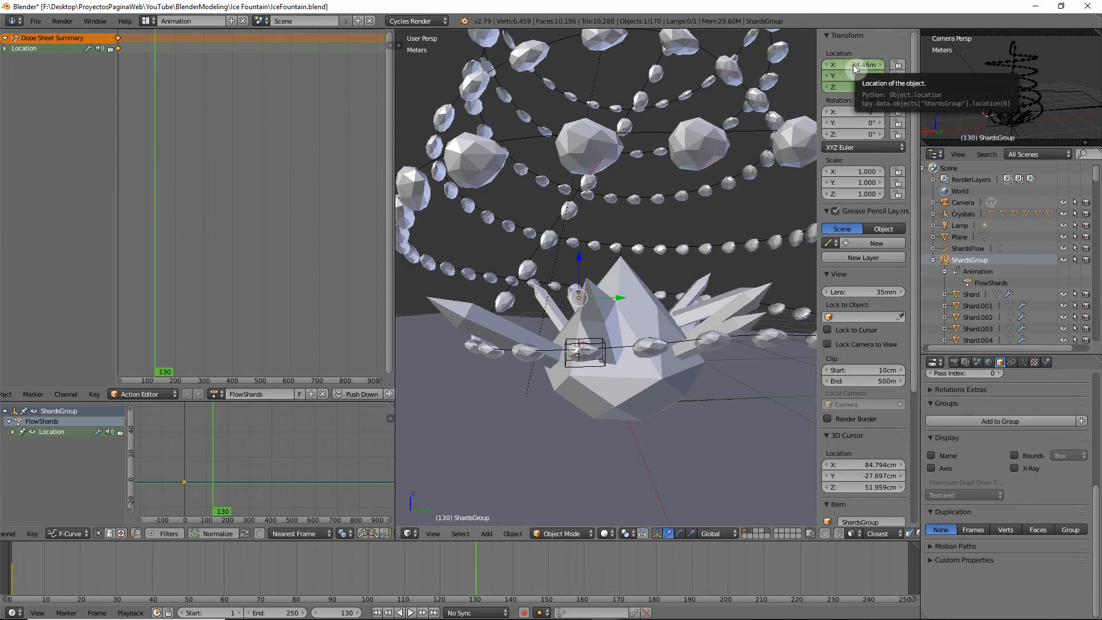
key("i")
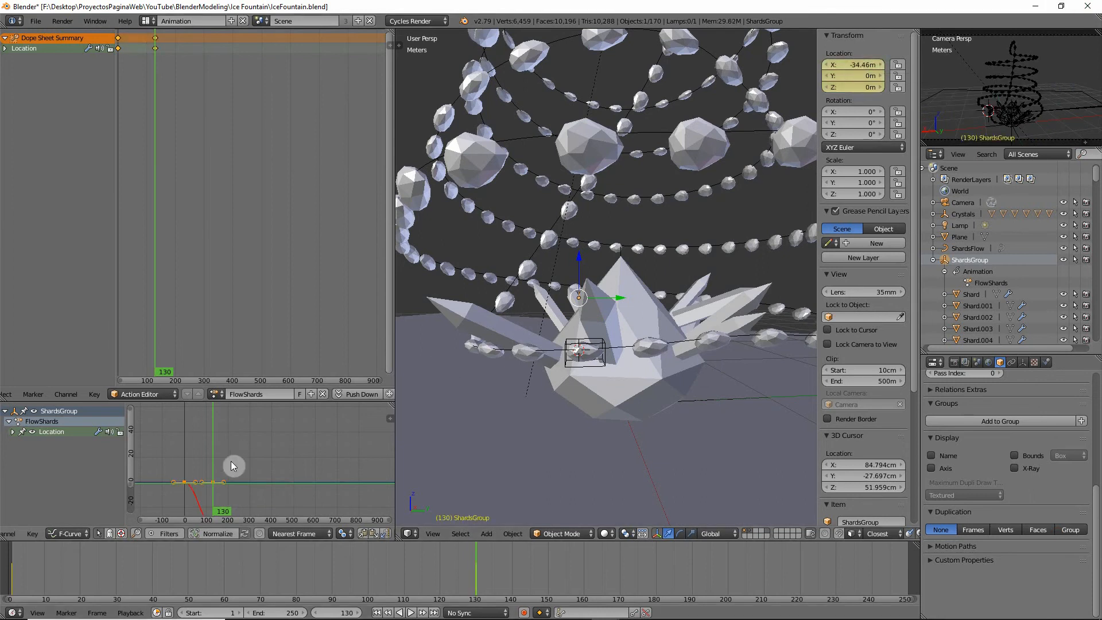
Step: Expand the Location channels of FlowShards and set the keyframe interpolation to Linear
middle_click_drag(236, 454, 238, 409)
left_click(32, 432)
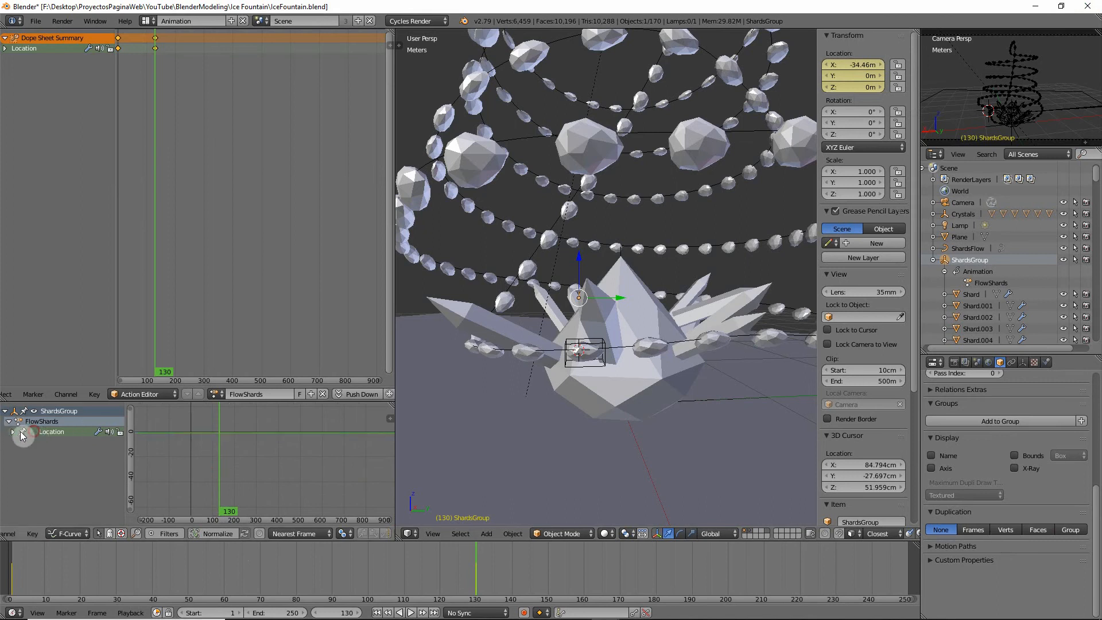
left_click(13, 432)
left_click(26, 445)
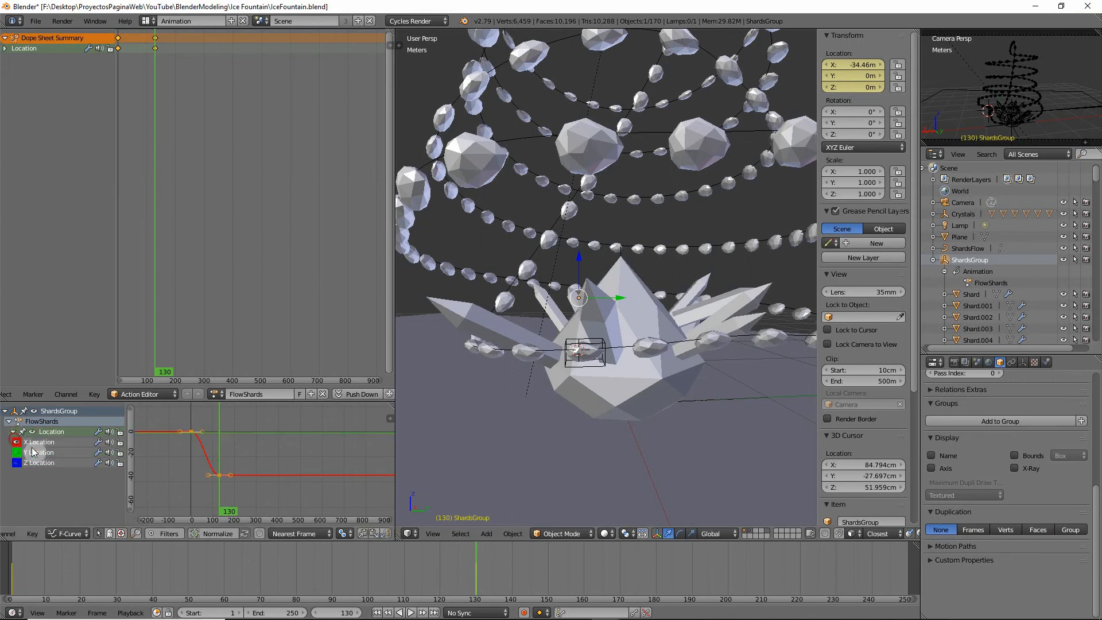
key("t")
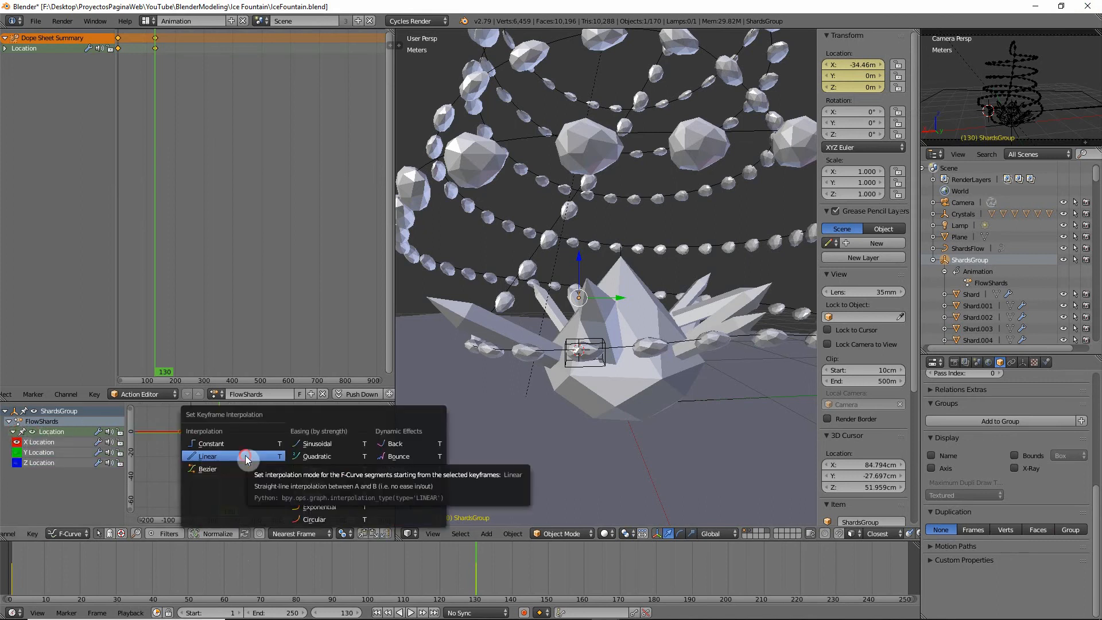
left_click(247, 456)
Step: Save the project over the existing file and play the shards' flow animation from the first frame
key("ctrl+s")
left_click(680, 365)
left_click(376, 612)
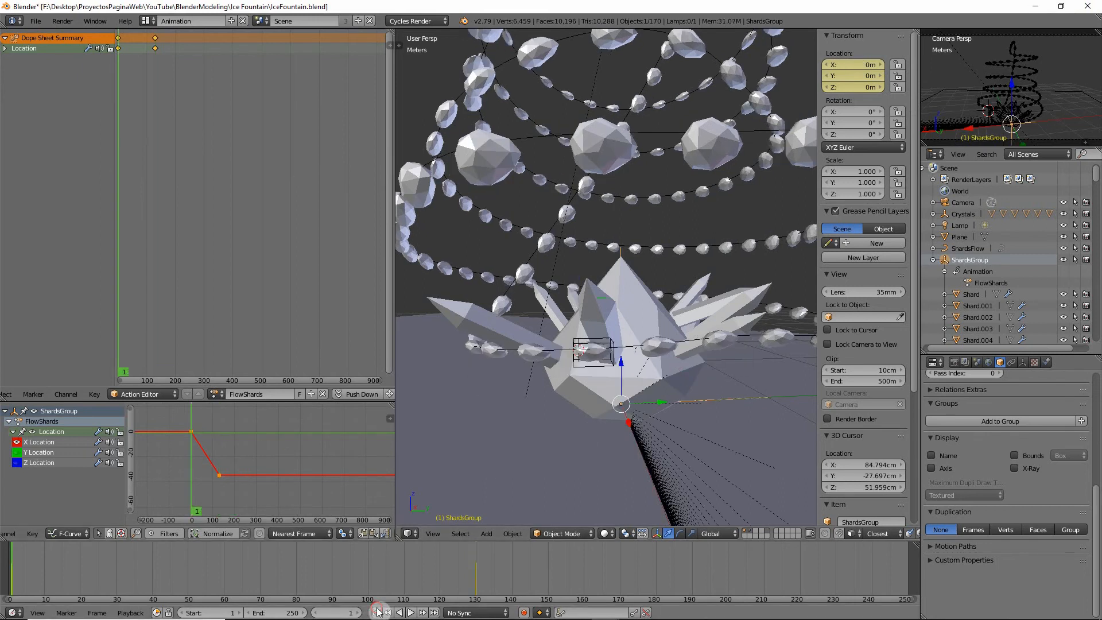
key("alt+a")
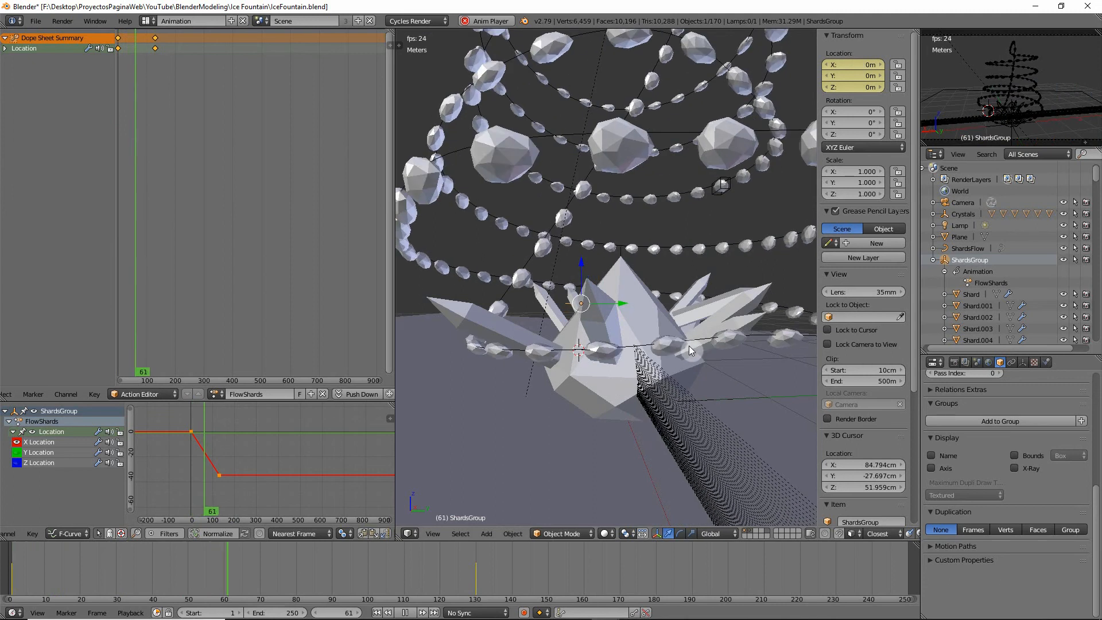
Step: Try moving the X Location curve's end keyframe earlier in time, to about frame 101
right_click(218, 476)
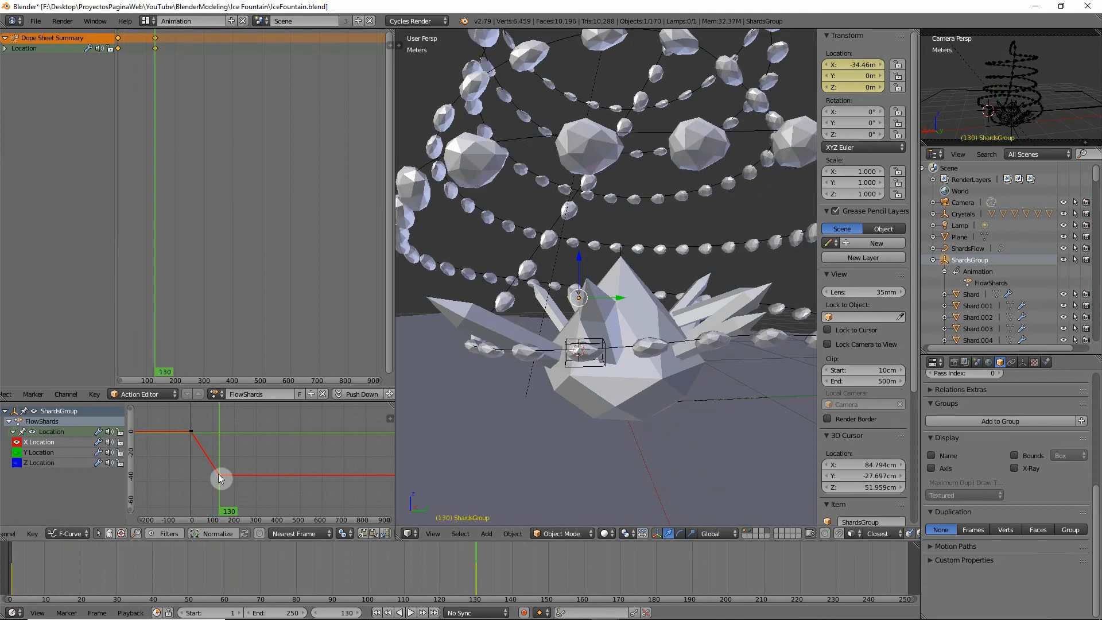
right_click(218, 475)
key("g")
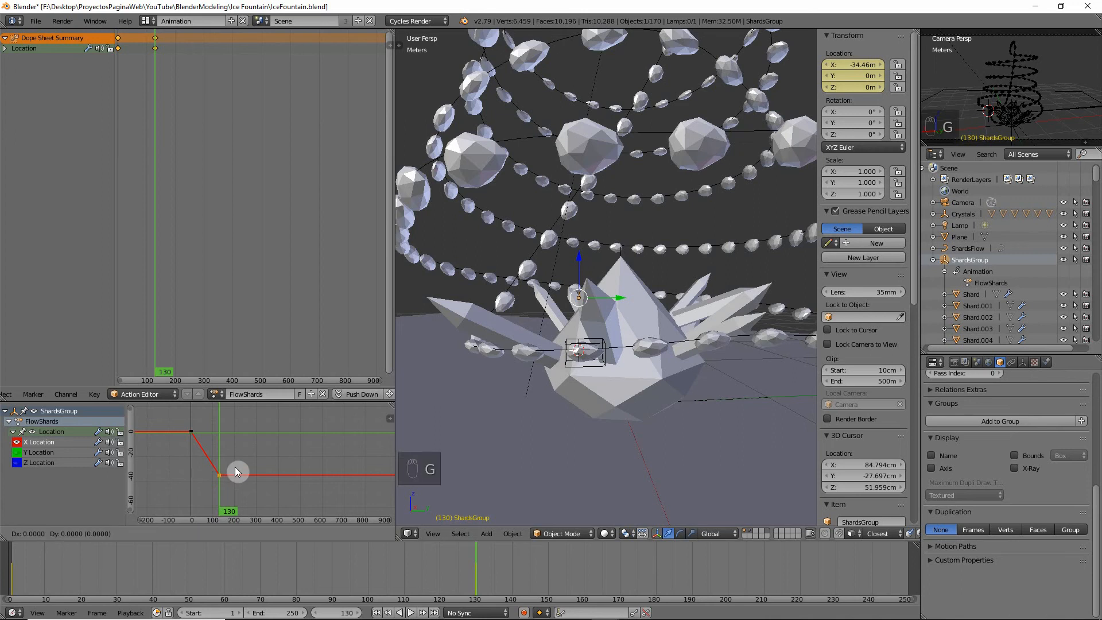
key("x")
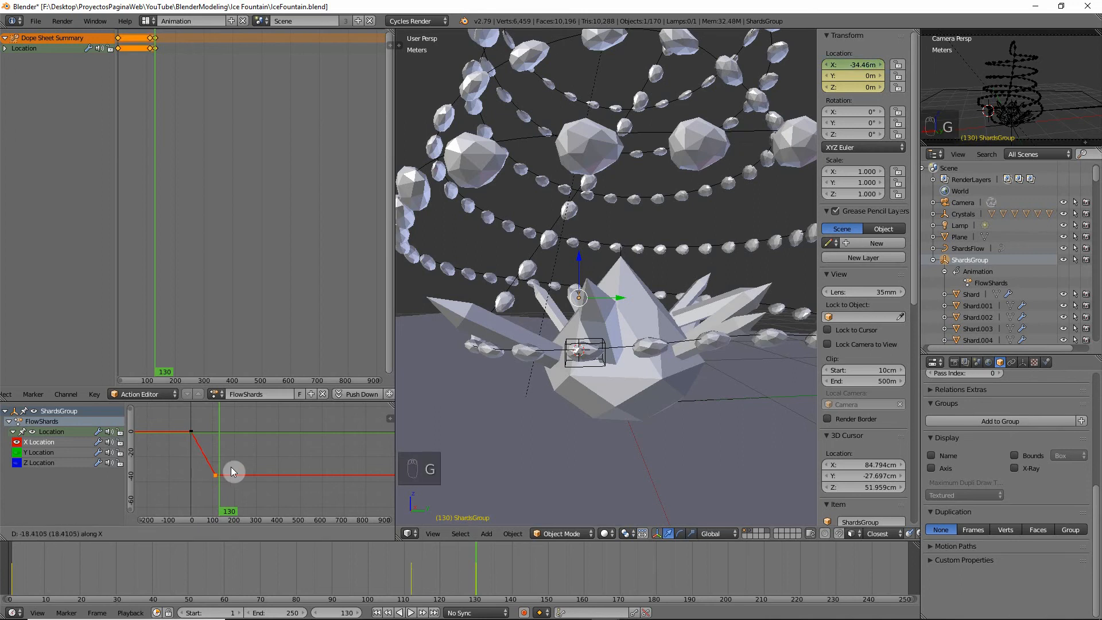
left_click(229, 466)
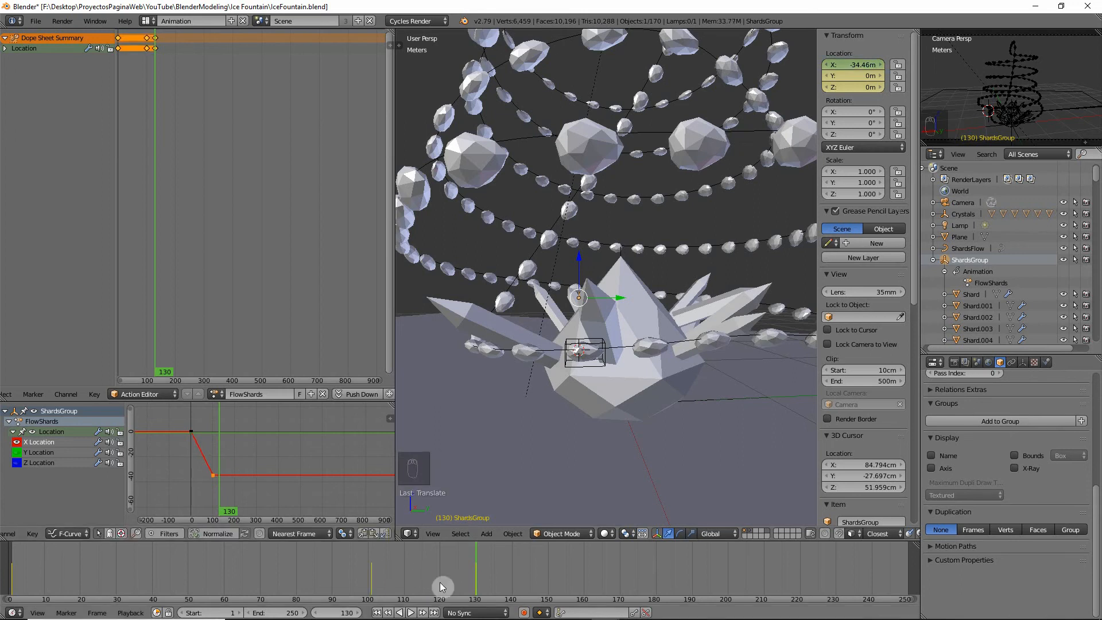
Step: Preview the faster flow from the first frame and undo the end keyframe's move
left_click(376, 613)
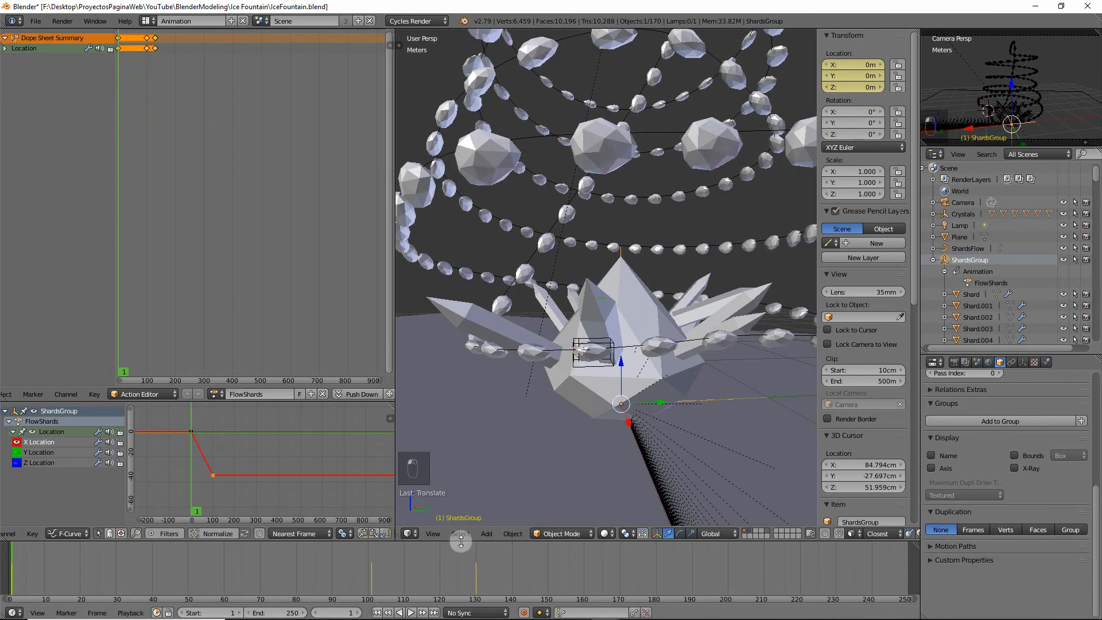
key("alt+a")
key("alt+a")
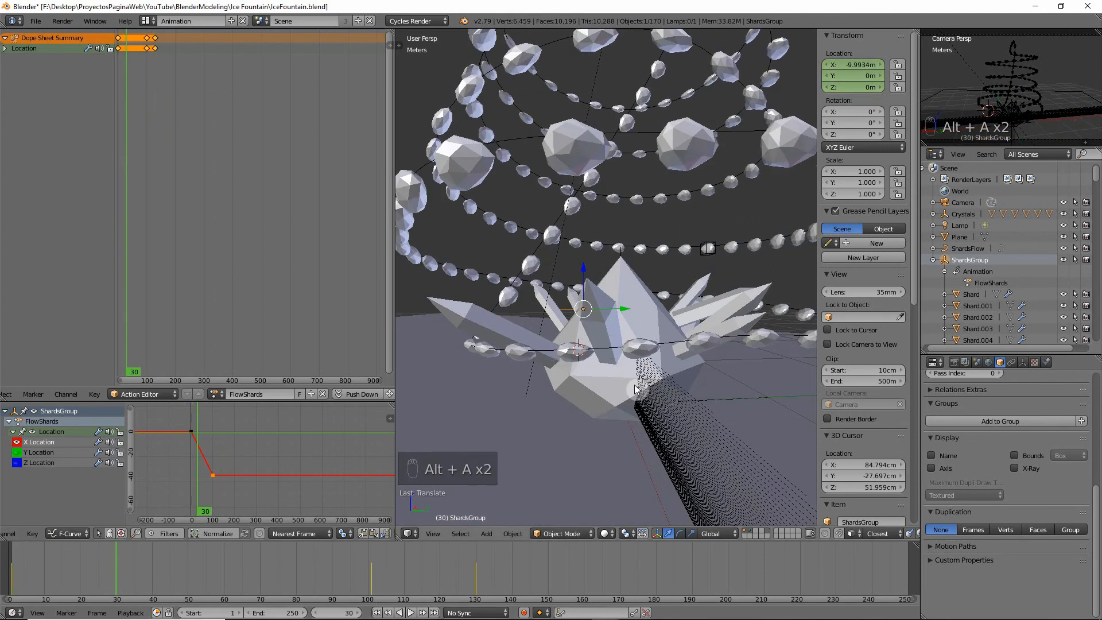
key("ctrl+z")
key("ctrl+z")
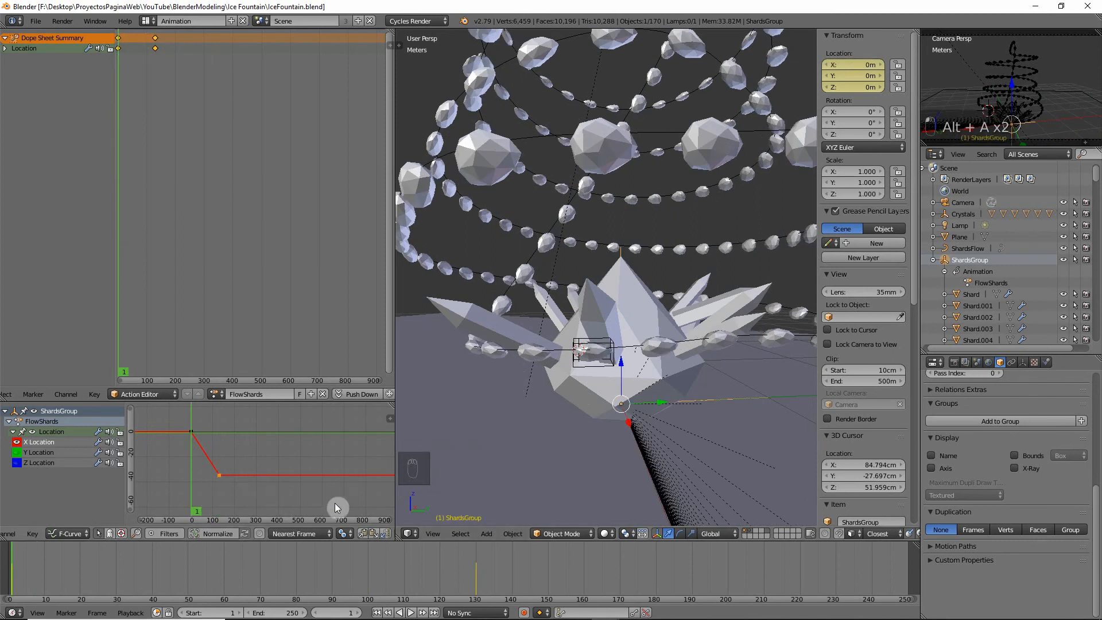
Step: Stash the FlowShards action in the NLA stack
middle_click_drag(329, 534, 200, 525)
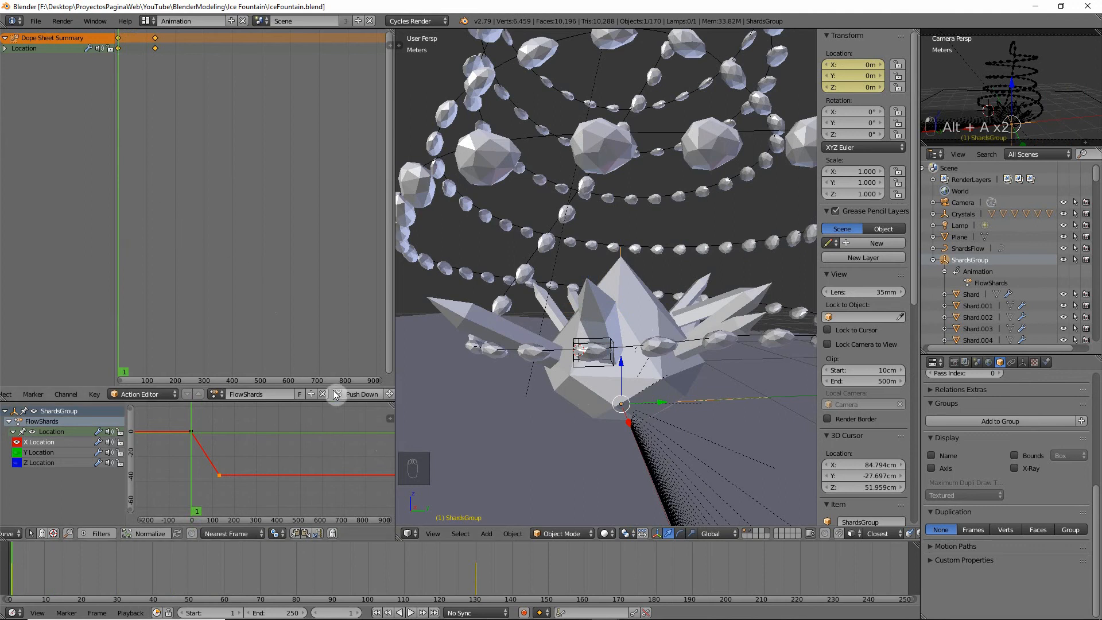
scroll(298, 394, "down", 5)
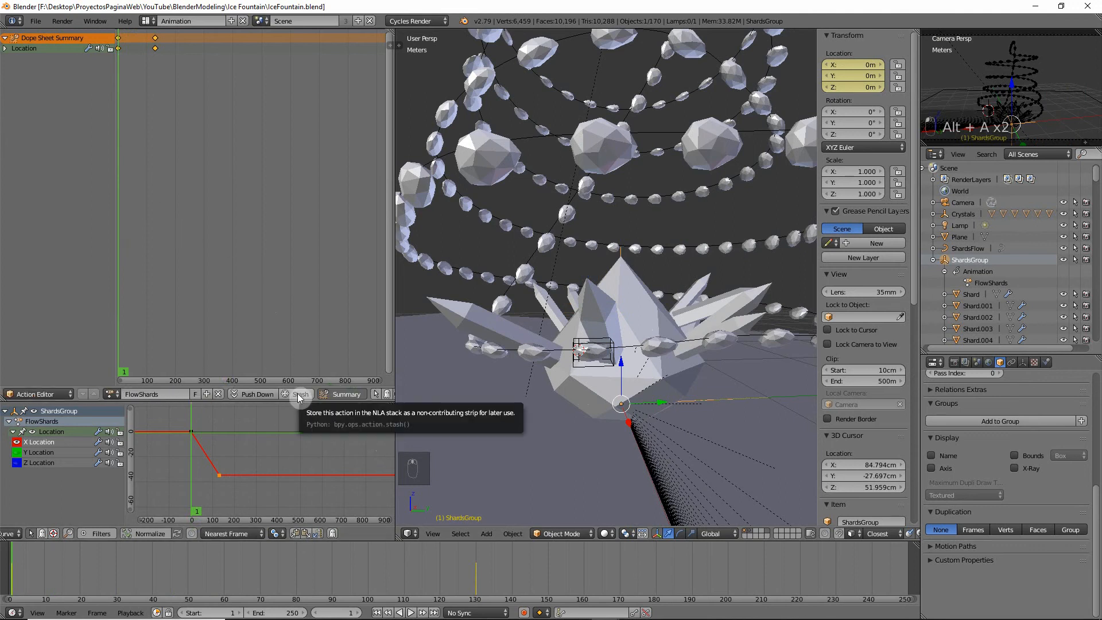
left_click(298, 394)
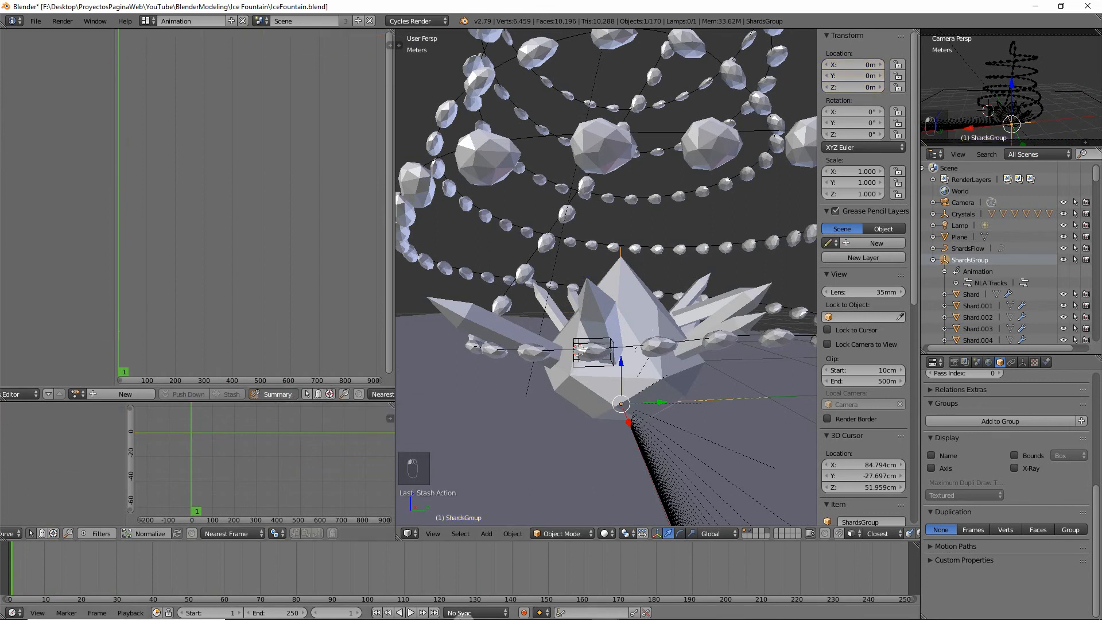
Step: Return to the first frame and switch the Action Editor area to the NLA Editor
left_click(98, 555)
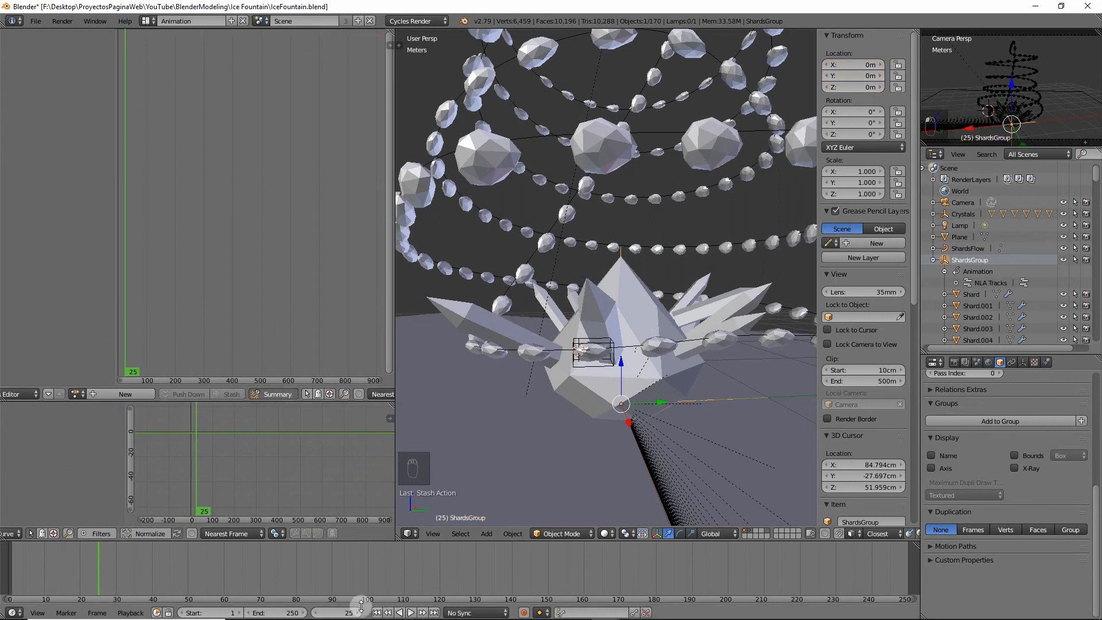
left_click(380, 613)
middle_click_drag(124, 294, 251, 155)
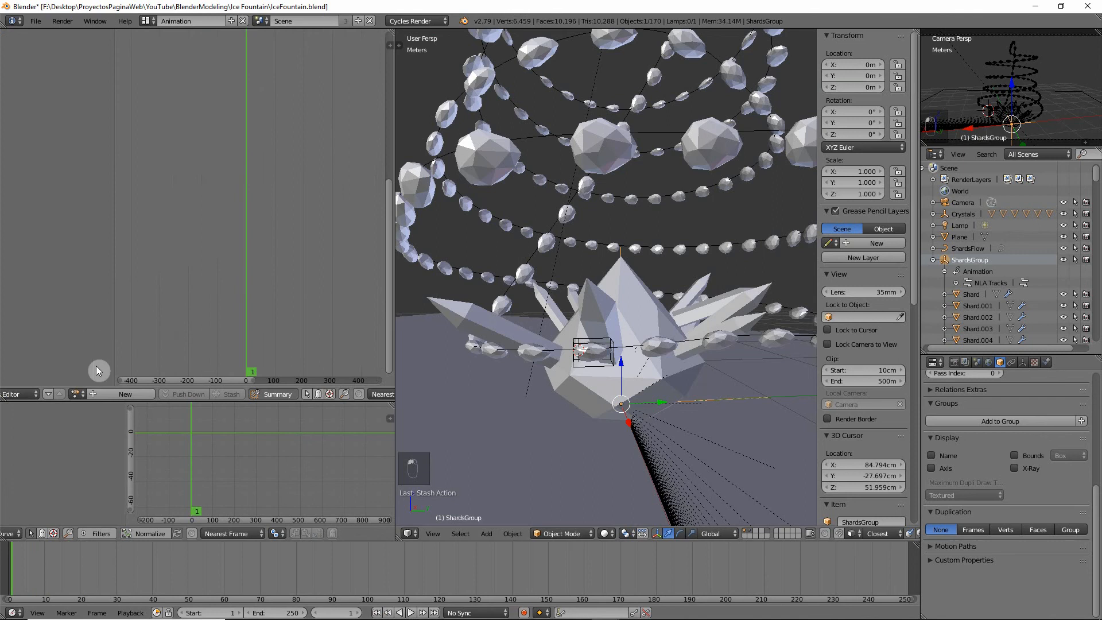
middle_click_drag(101, 396, 265, 396)
middle_click_drag(30, 398, 258, 394)
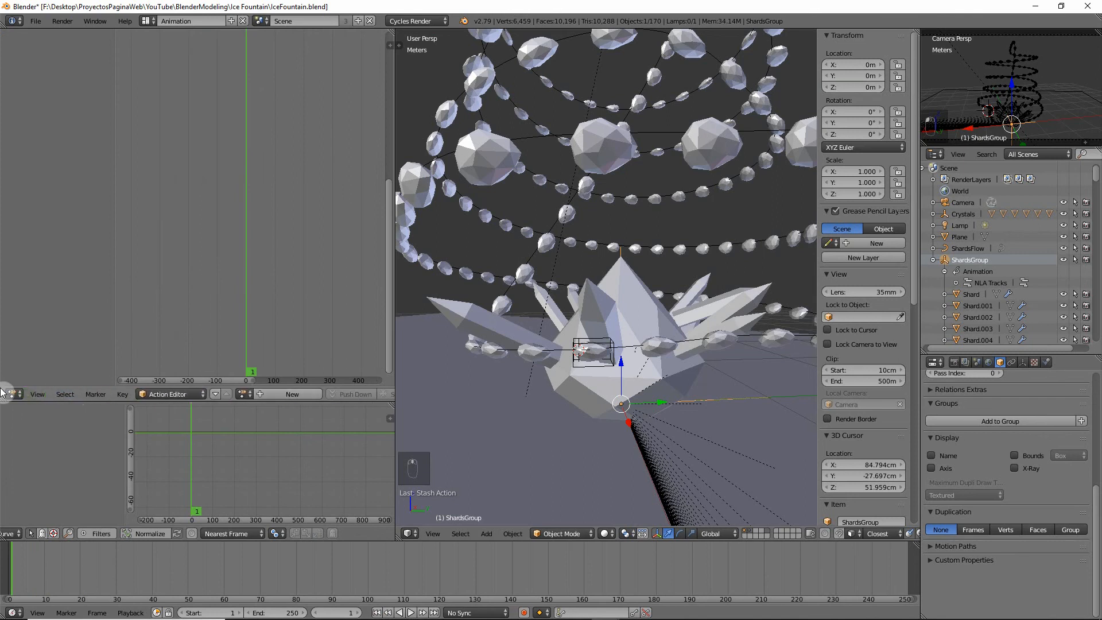
left_click(15, 395)
left_click(39, 323)
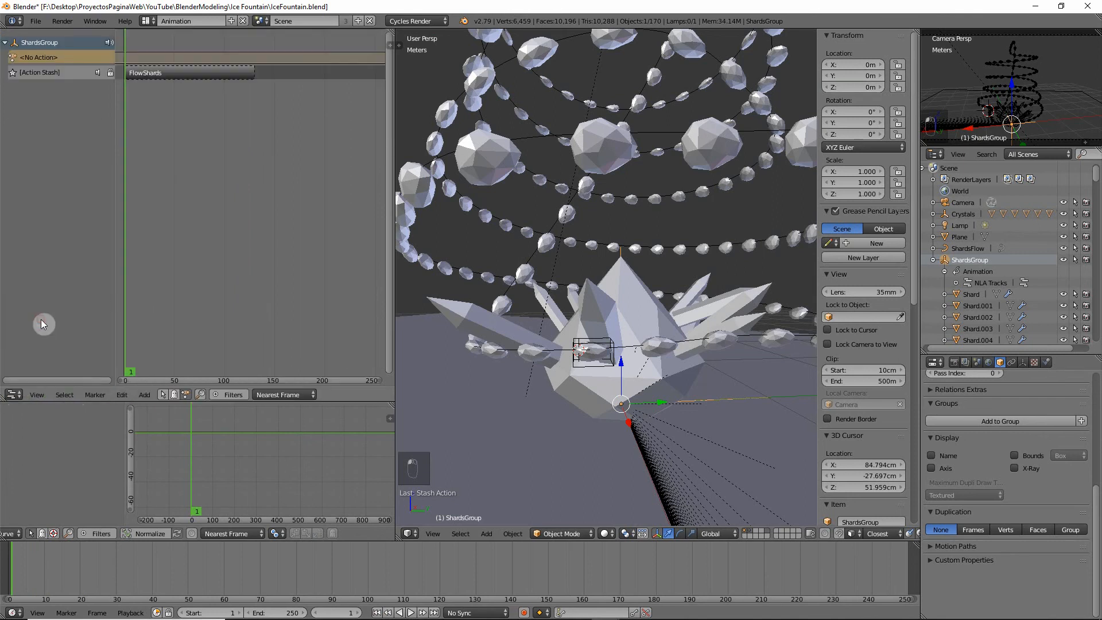
Step: Select the FlowShards strip in the Action Stash track and set the current frame to 9
left_click(166, 81)
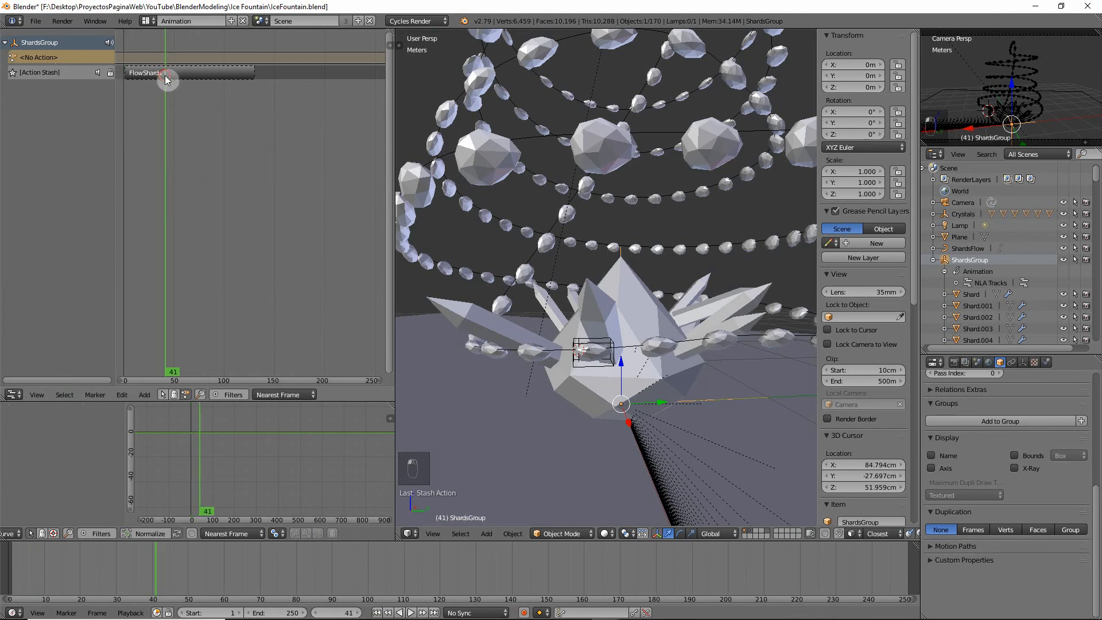
left_click(155, 73)
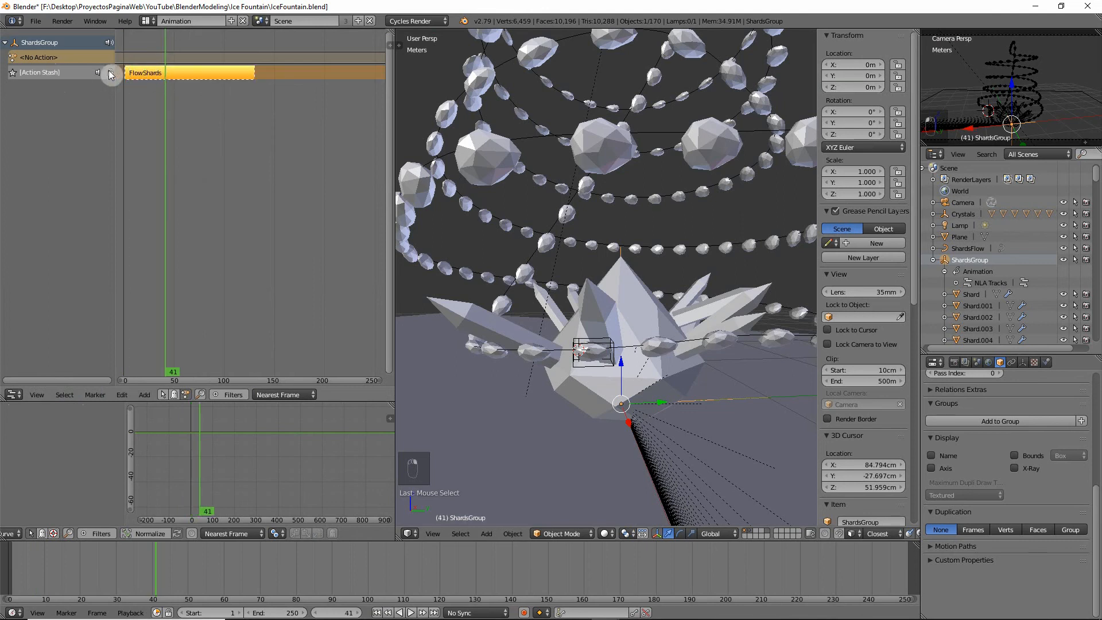
key("ctrl+z")
left_click_drag(194, 122, 146, 225)
key("Left")
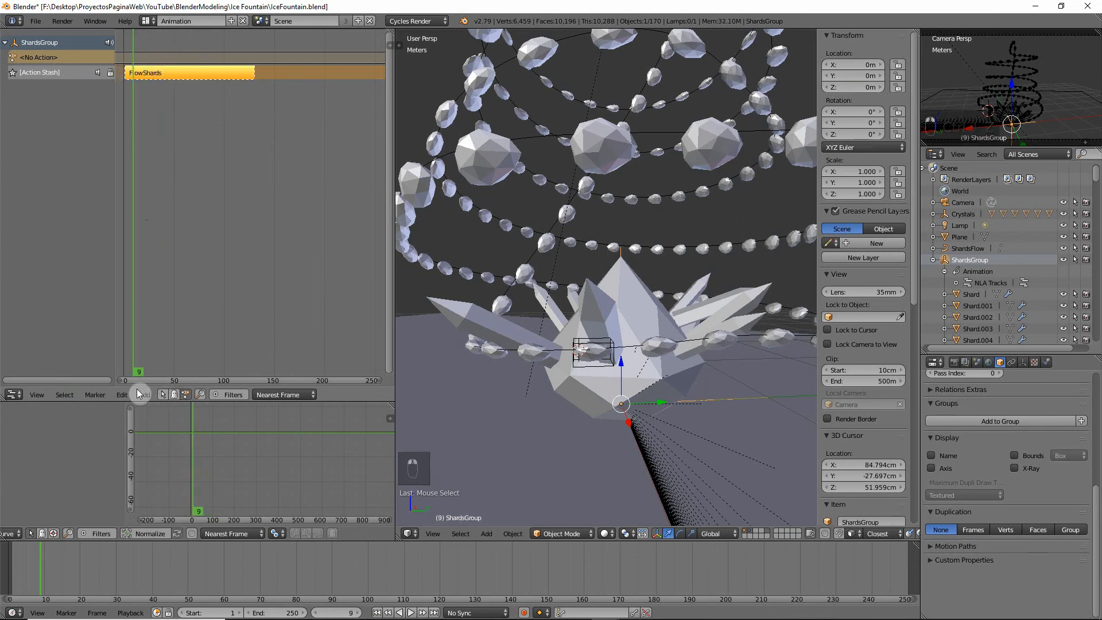
Step: Add a new NLA track for ShardsGroup and rename it TimeLine
left_click(144, 394)
left_click(189, 323)
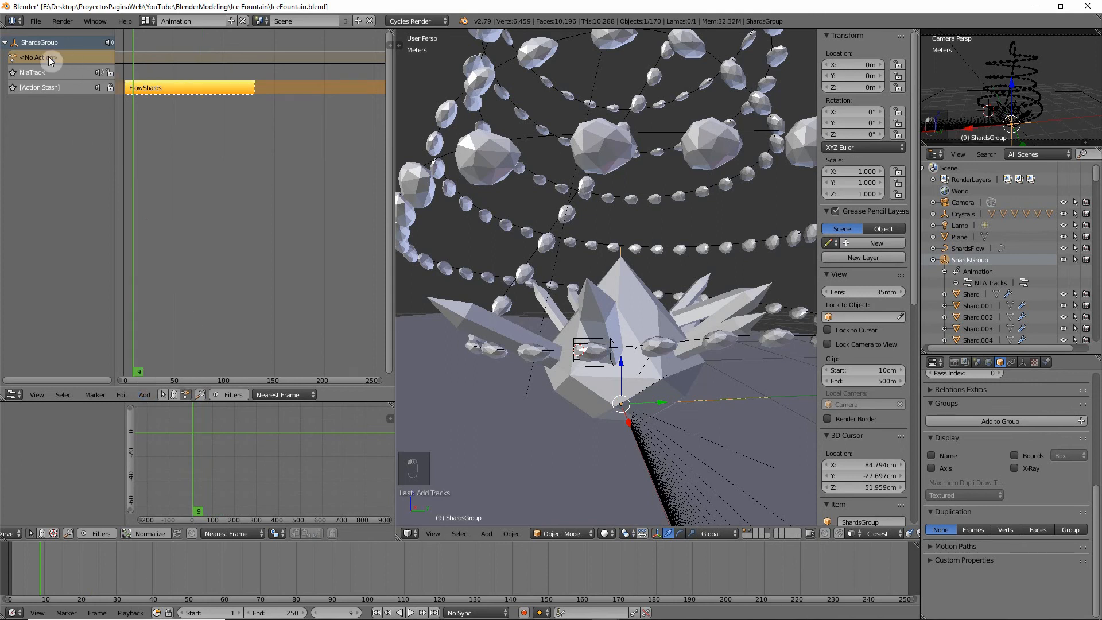
double_click(29, 73)
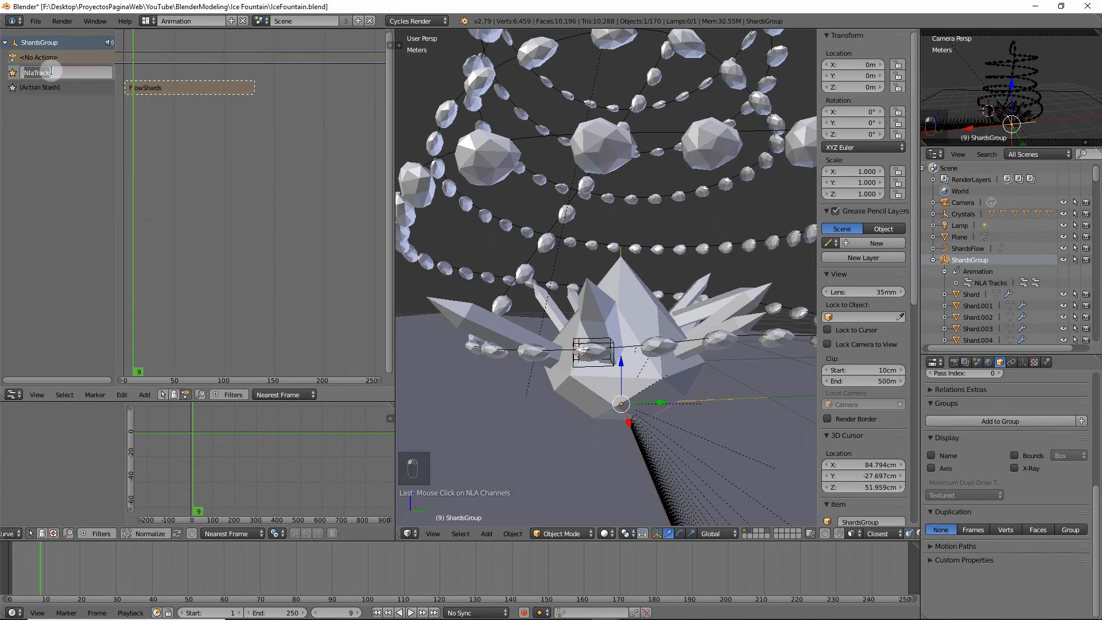
type("TimeLine")
key("Return")
Step: Add the FlowShards action as a strip at frame 0 on the TimeLine track
left_click(125, 73)
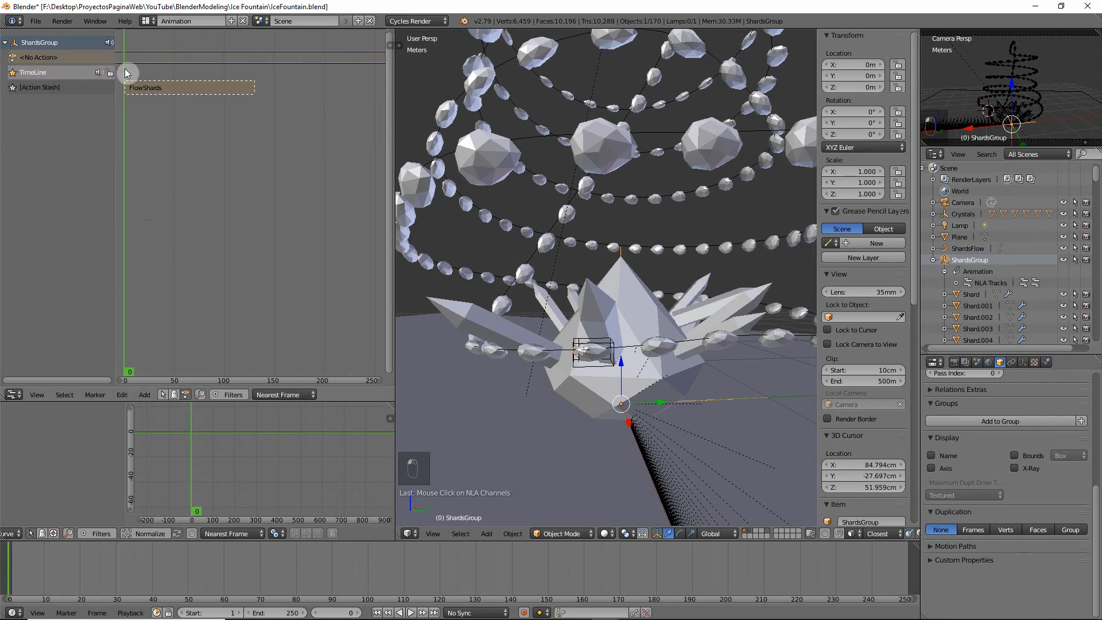
key("shift+a")
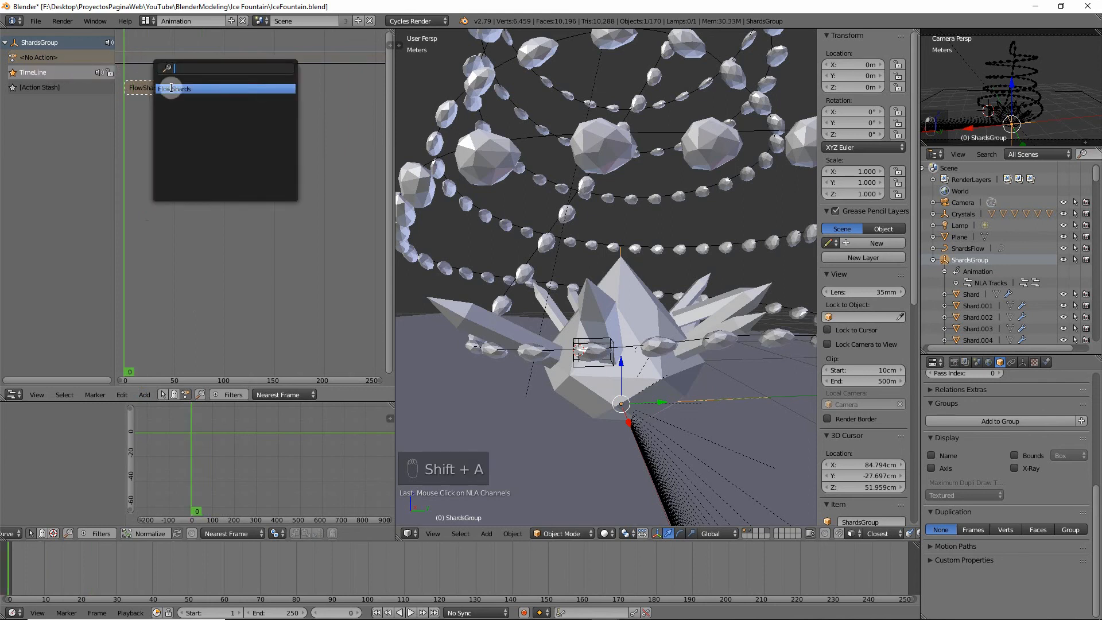
left_click(171, 88)
left_click(142, 75)
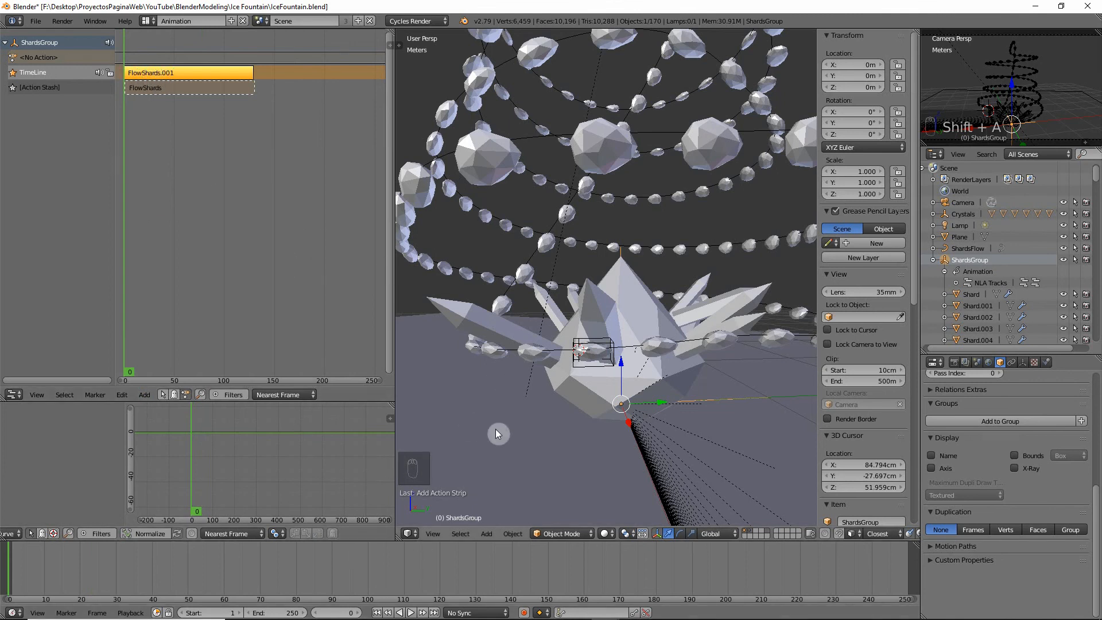
Step: Preview the strip, set the current frame to 136, and duplicate the strip on the TimeLine track so the copy follows the original
left_click(409, 613)
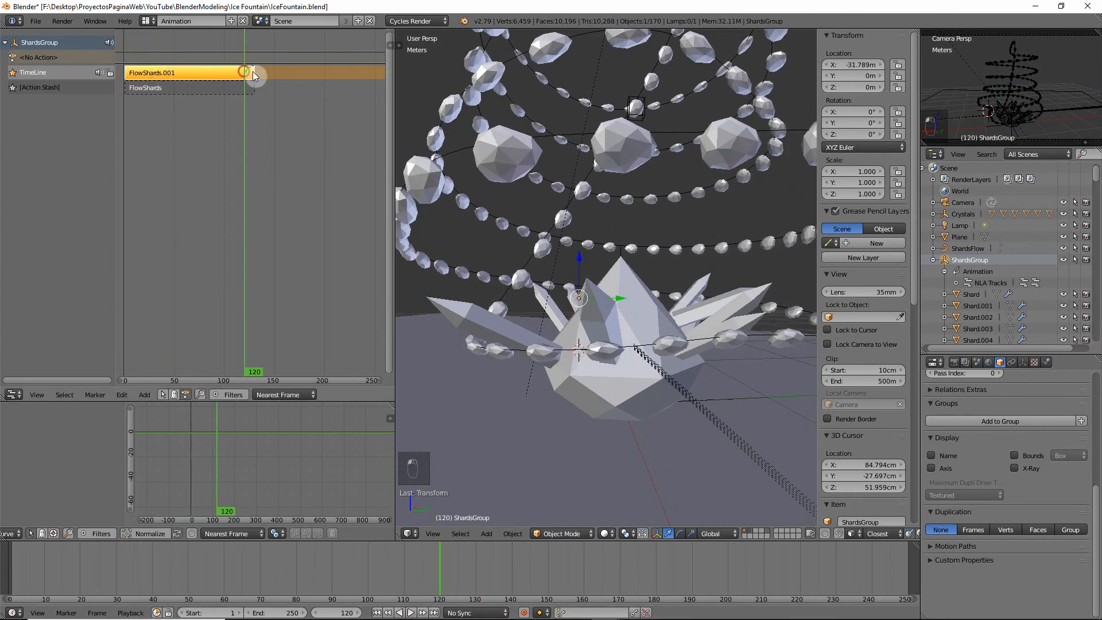
left_click(257, 70)
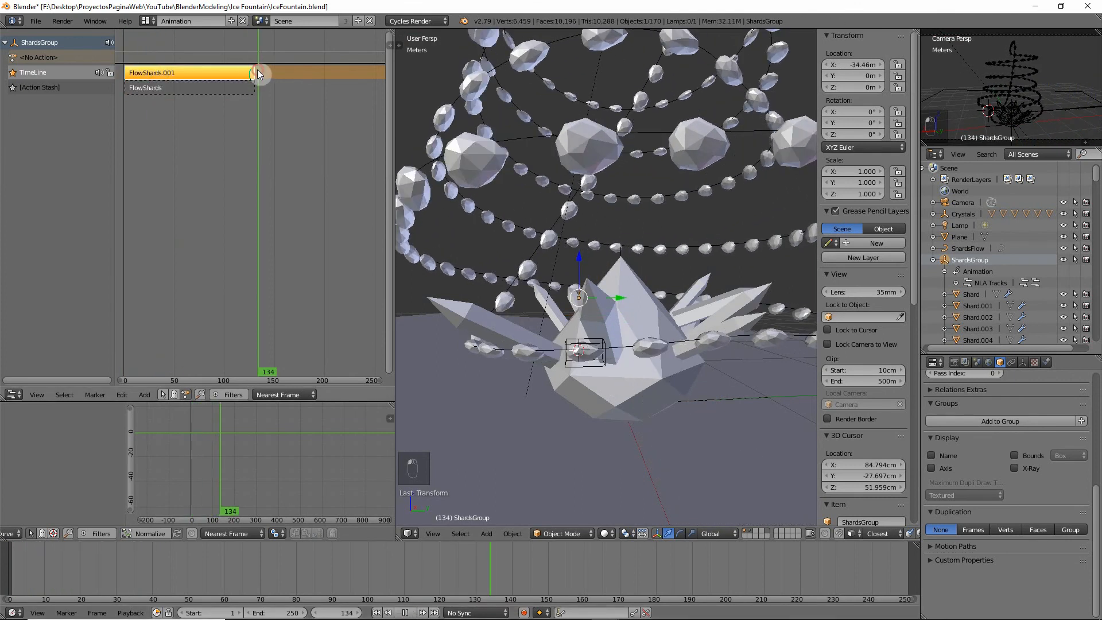
left_click_drag(257, 70, 261, 70)
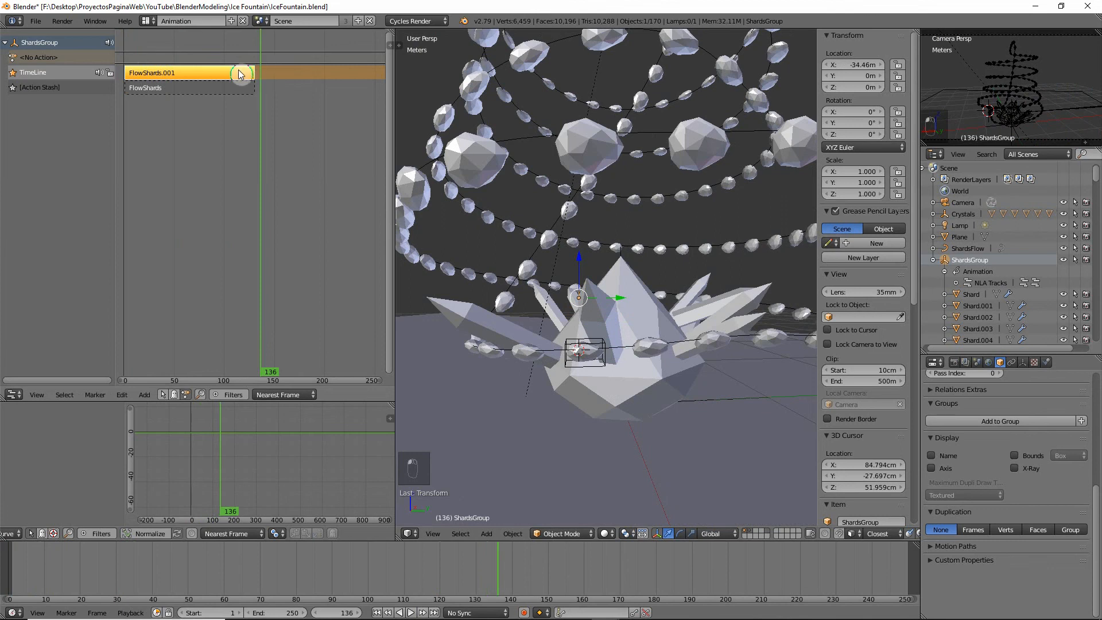
key("shift+d")
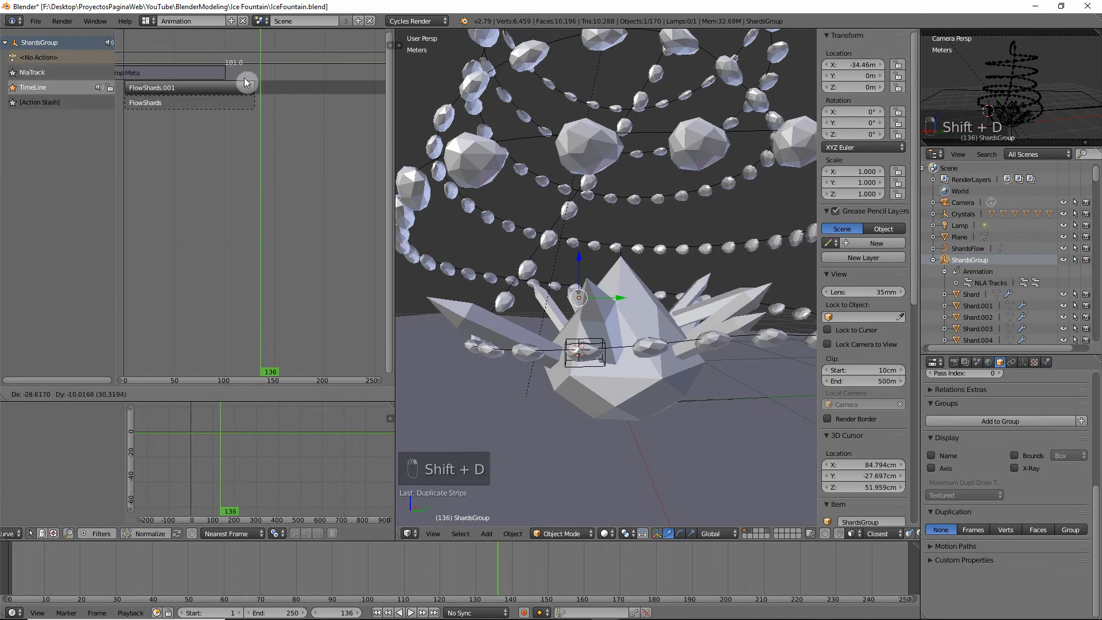
left_click(392, 92)
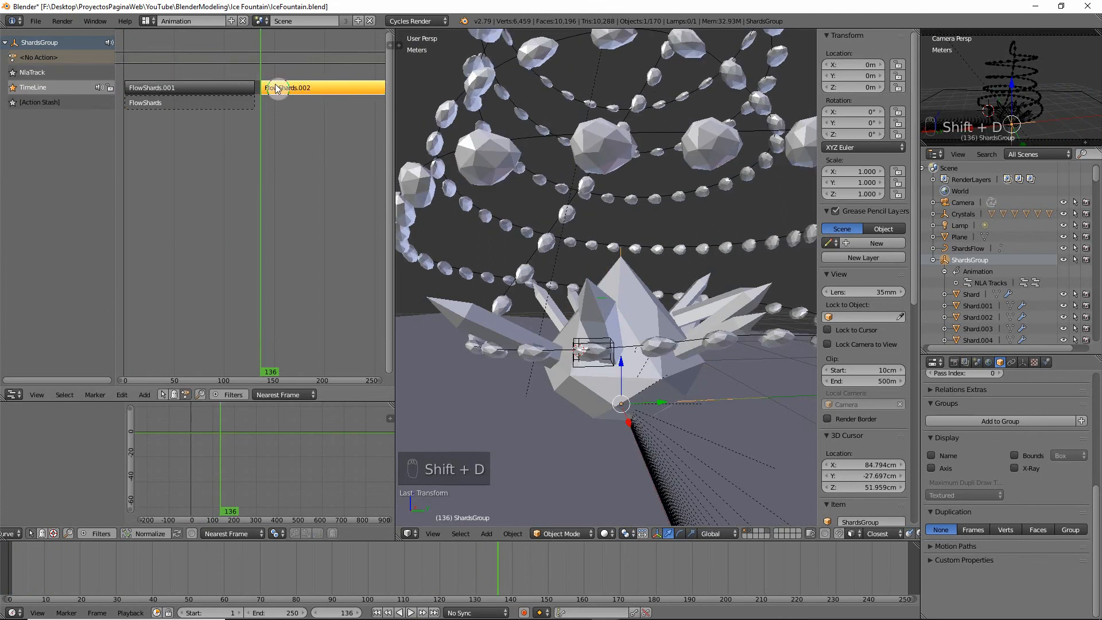
Step: Delete the empty NlaTrack above the TimeLine track
left_click(40, 74)
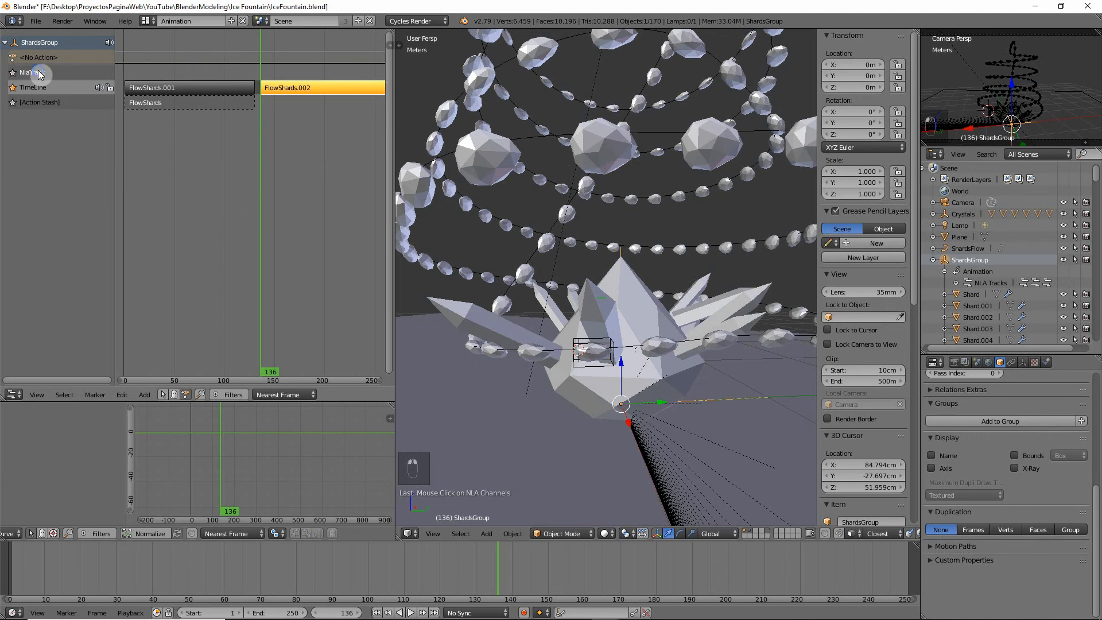
double_click(39, 73)
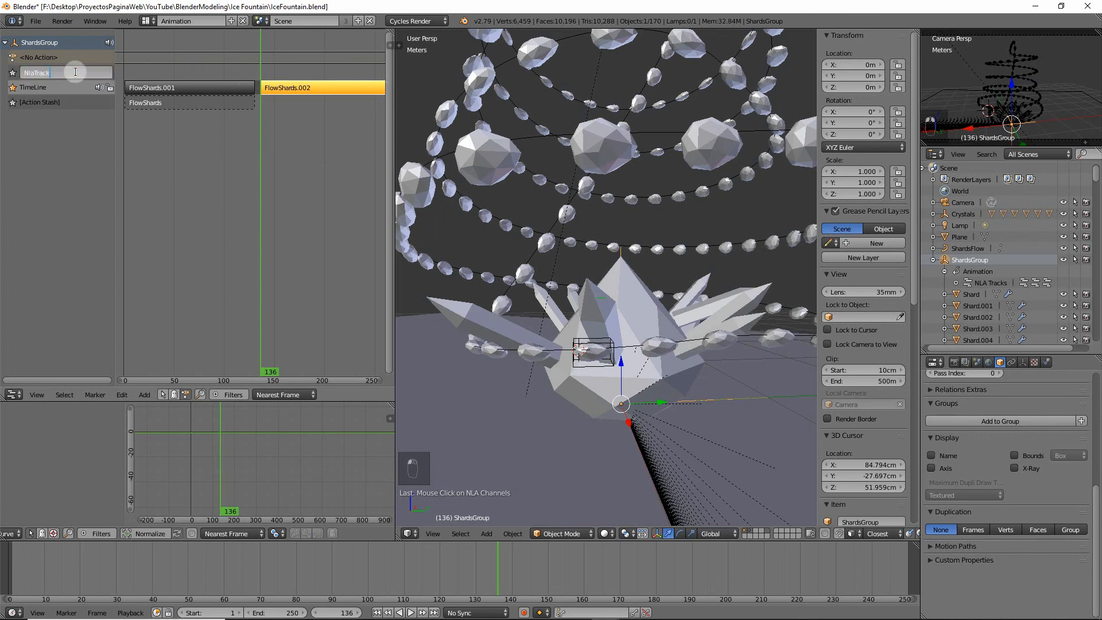
key("Escape")
key("Delete")
Step: Move the FlowShards.002 strip so it starts exactly where the FlowShards.001 strip ends
left_click(293, 74)
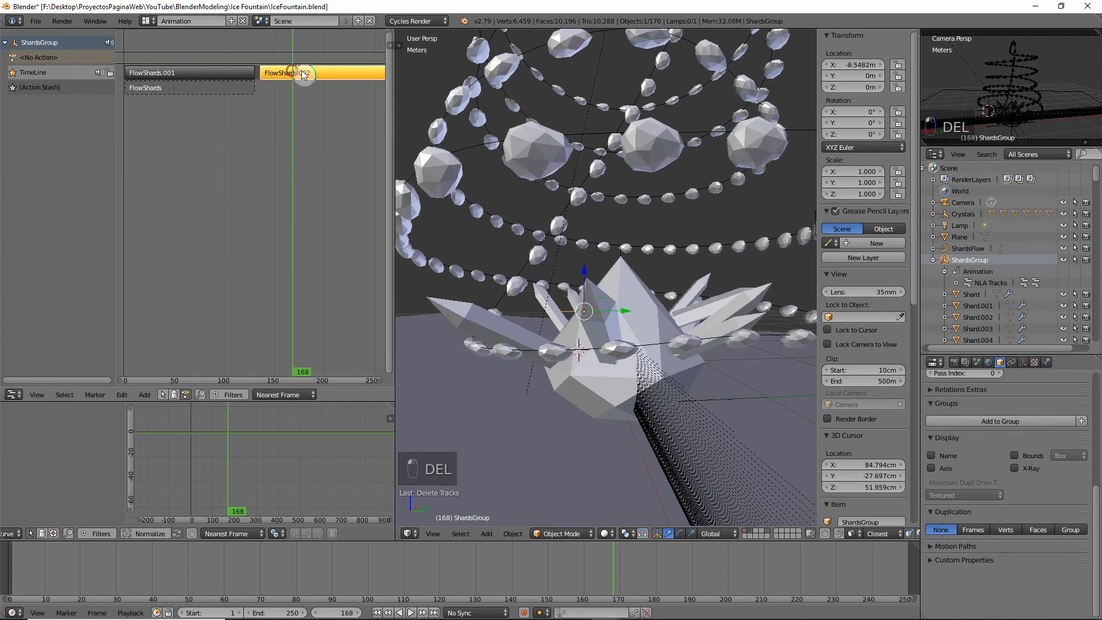
key("g")
left_click(294, 70)
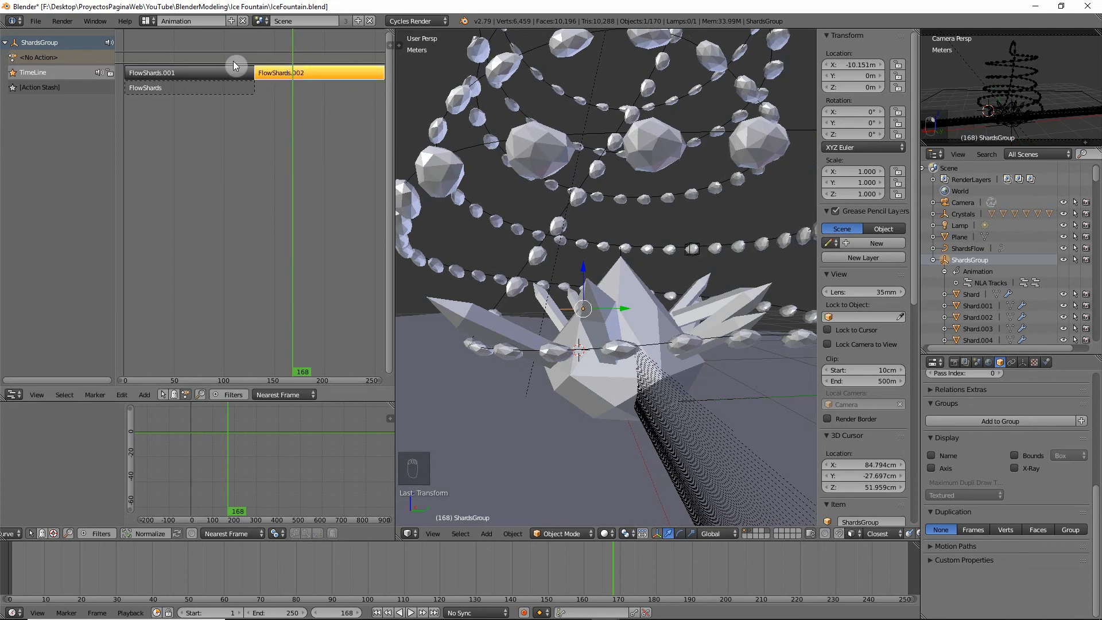
Step: Play the animation from frame 91 to check the transition between the two flow strips
left_click_drag(242, 50, 219, 57)
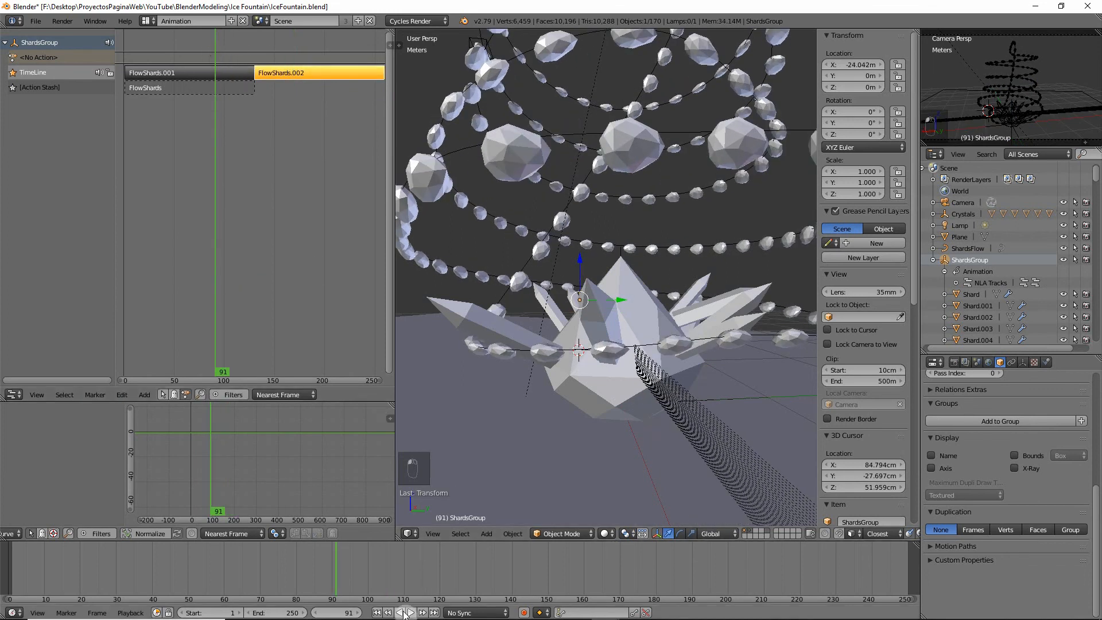
left_click(409, 613)
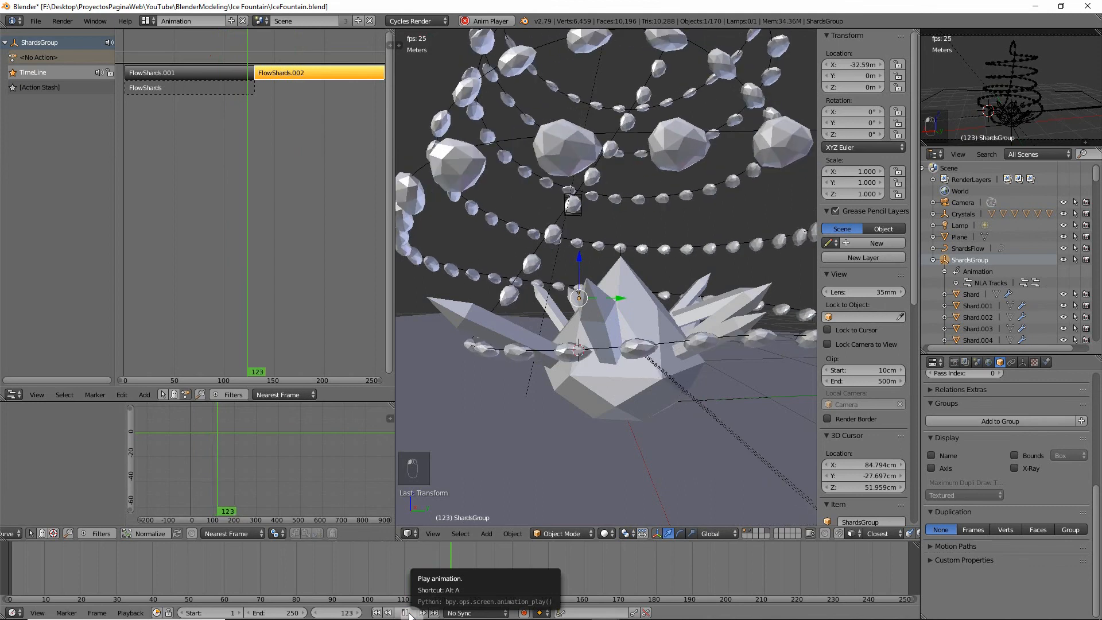
left_click(409, 613)
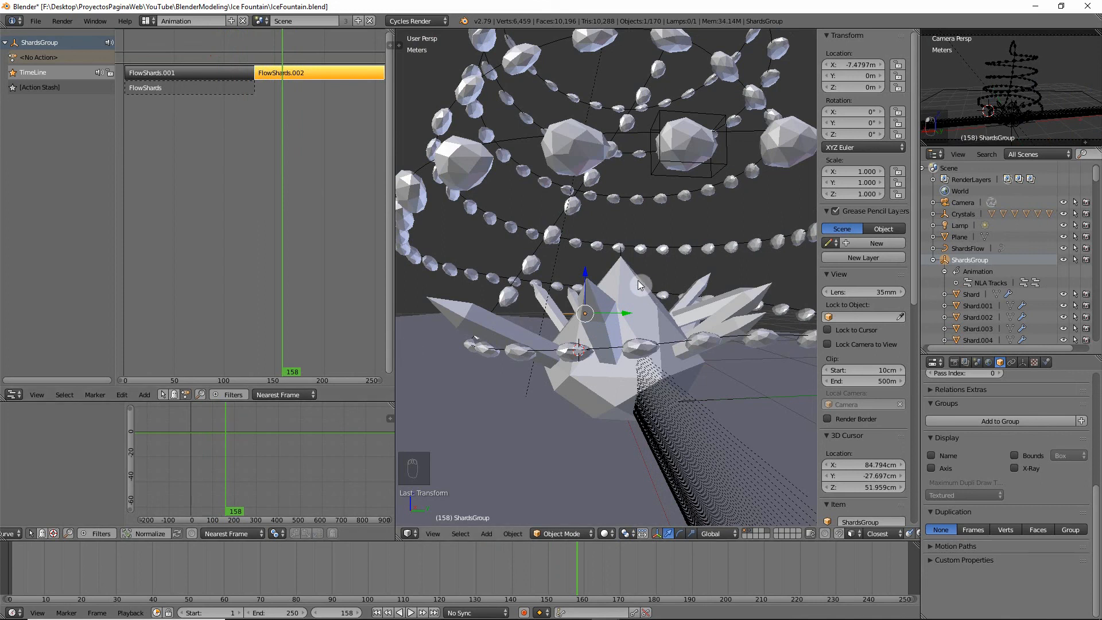
Step: Save the file and render the image at frame 158
key("ctrl+s")
middle_click_drag(498, 388, 562, 384)
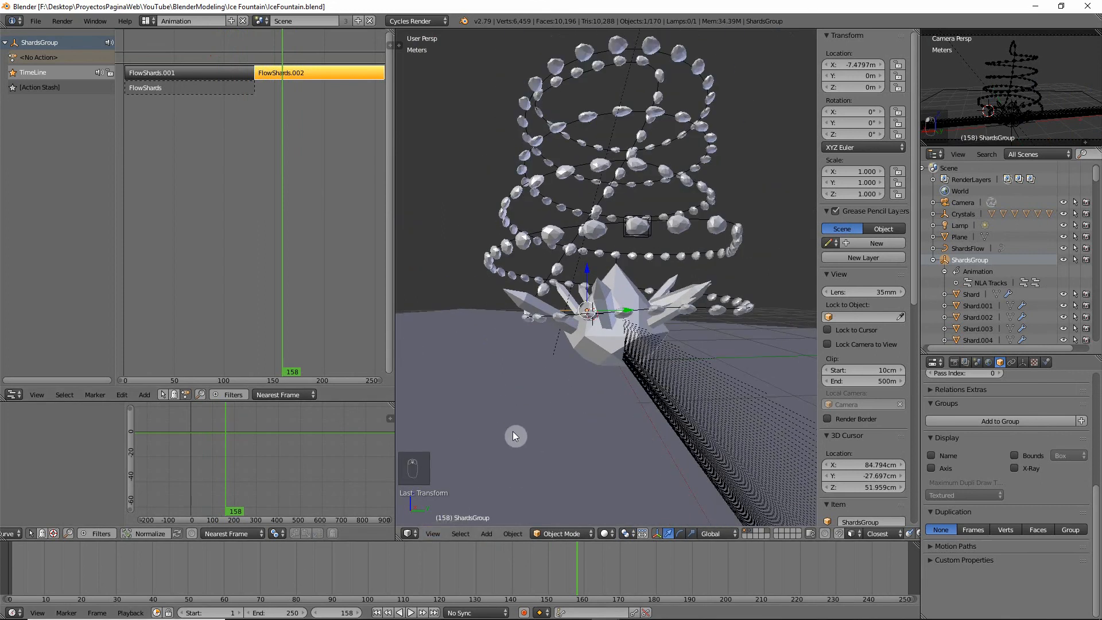
key("F12")
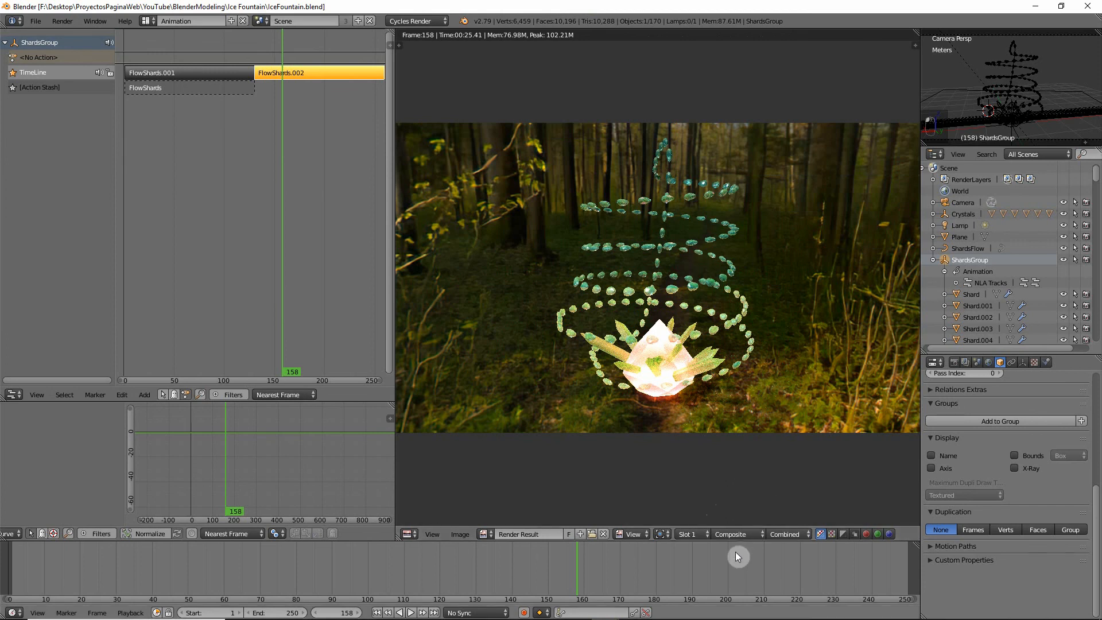
Step: Check the render result's available layers and finish with the Composite layer displayed
left_click(723, 535)
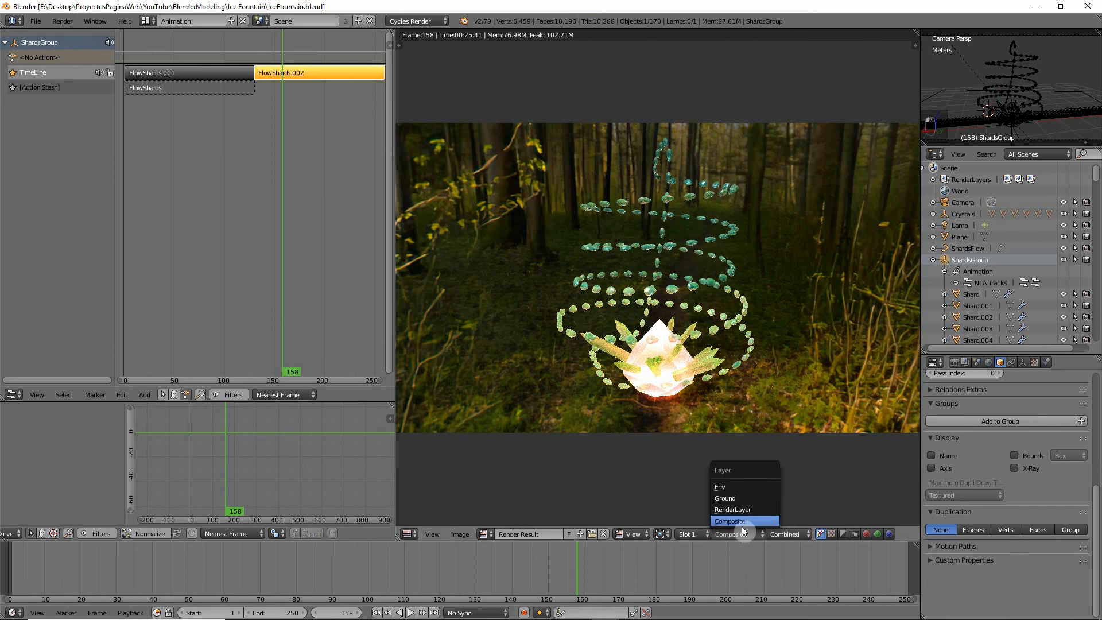
left_click(749, 524)
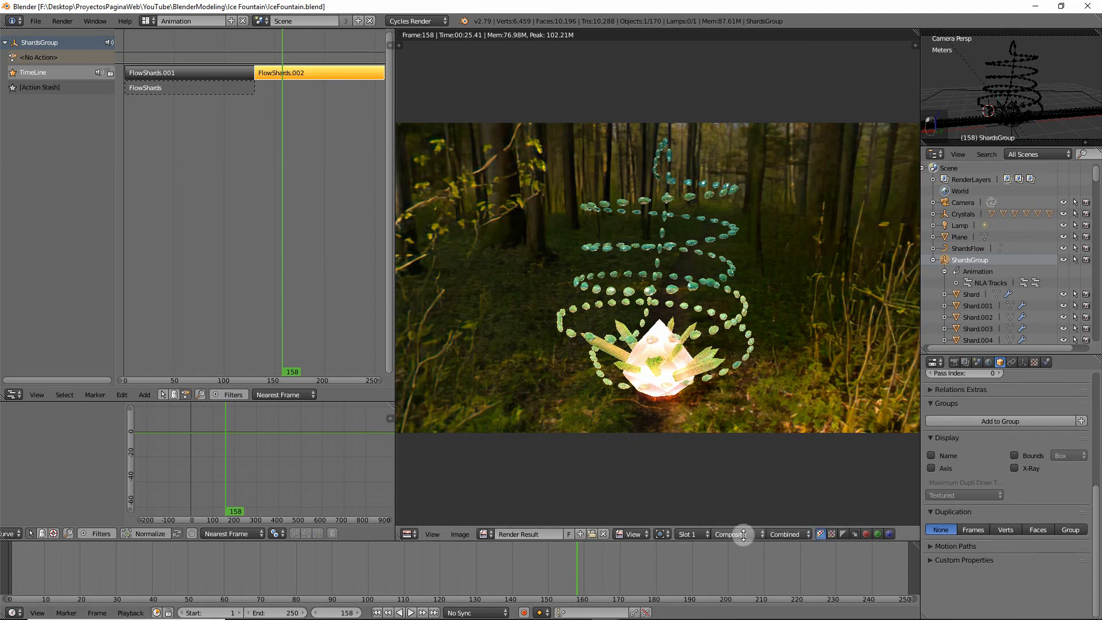
left_click(743, 534)
left_click(734, 501)
left_click(736, 530)
left_click(735, 517)
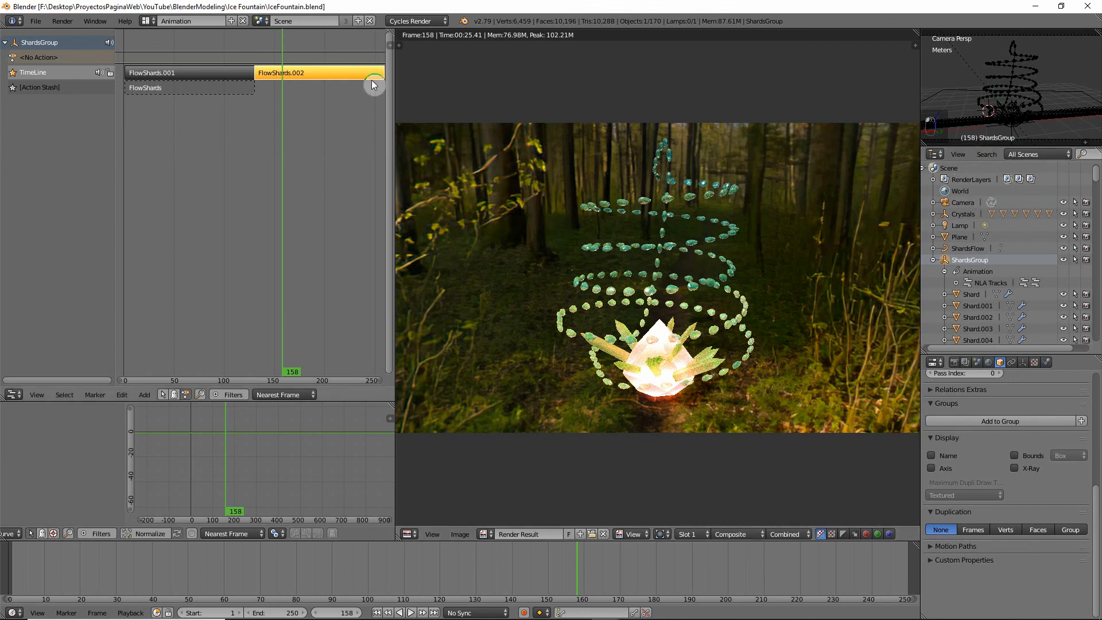
Step: Set the render resolution scale to 100%
left_click(955, 362)
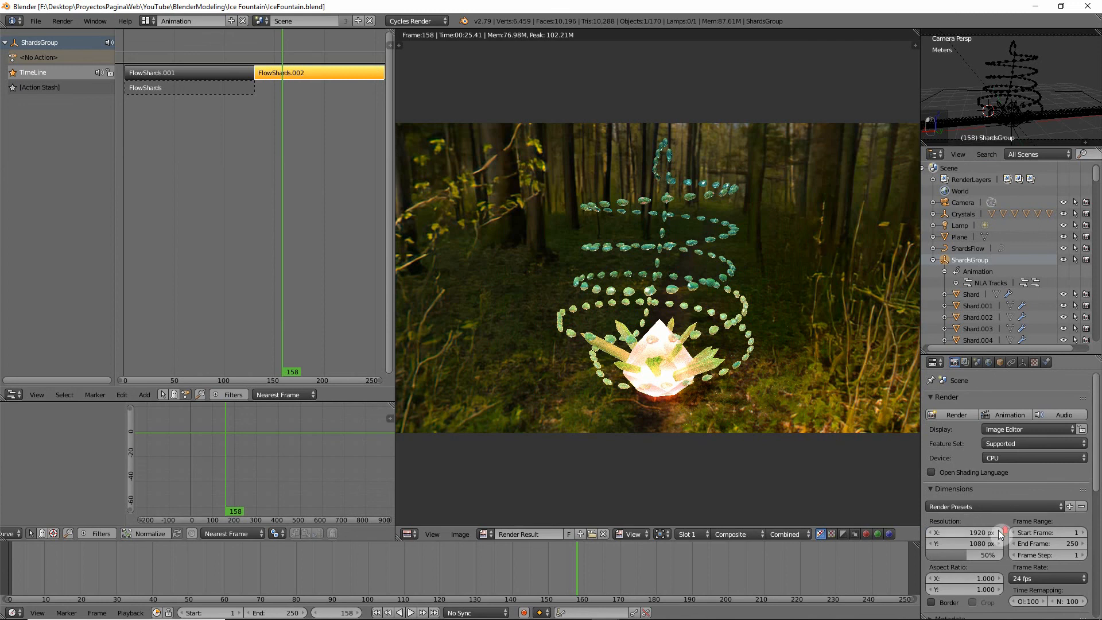
left_click(980, 554)
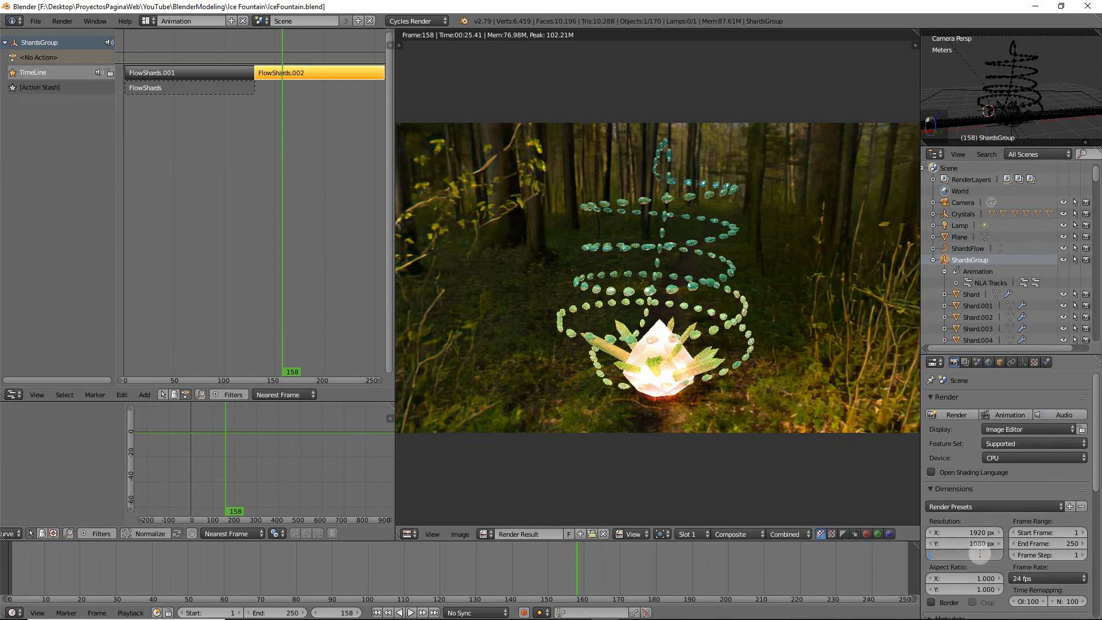
key("Return")
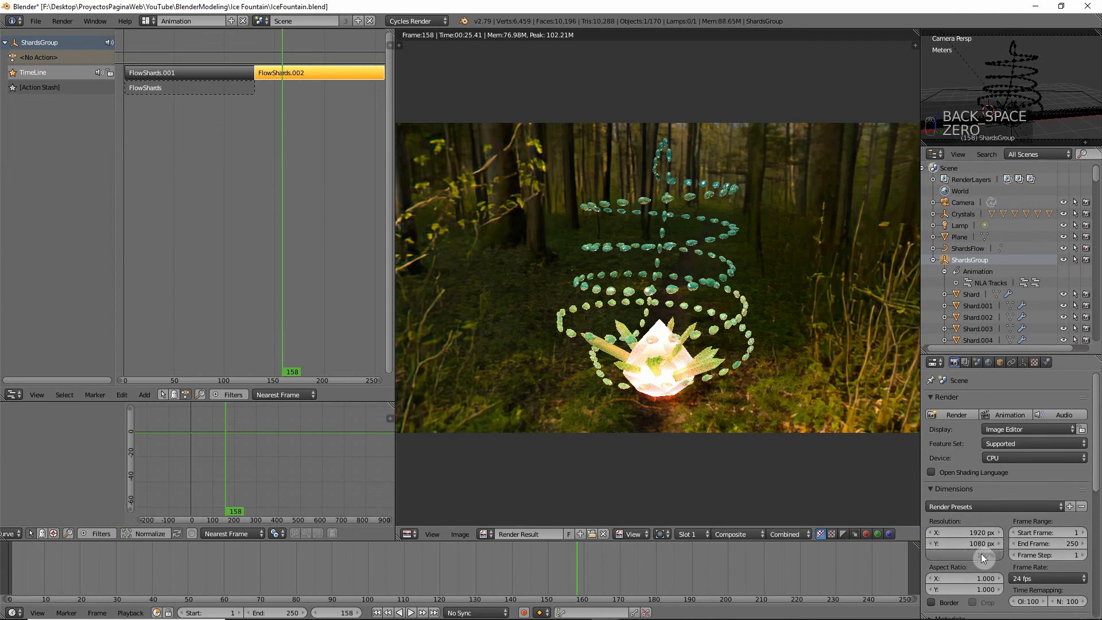
Step: Set the Cycles render samples to 256 in the Sampling settings
scroll(1045, 561, "down", 1)
scroll(1041, 543, "down", 8)
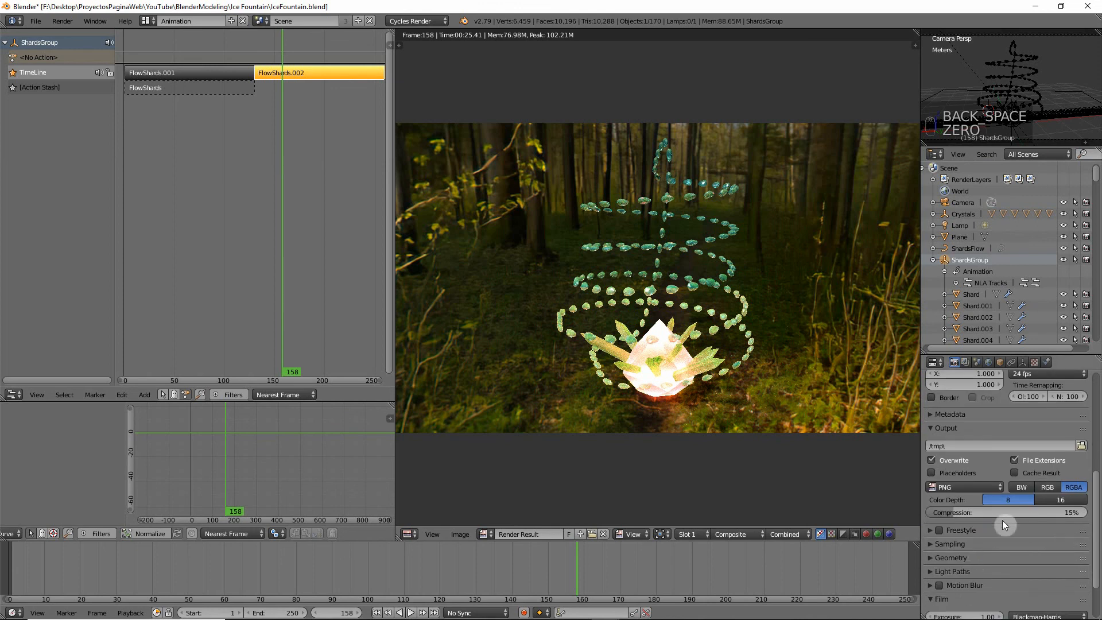
scroll(953, 552, "down", 2)
left_click(956, 501)
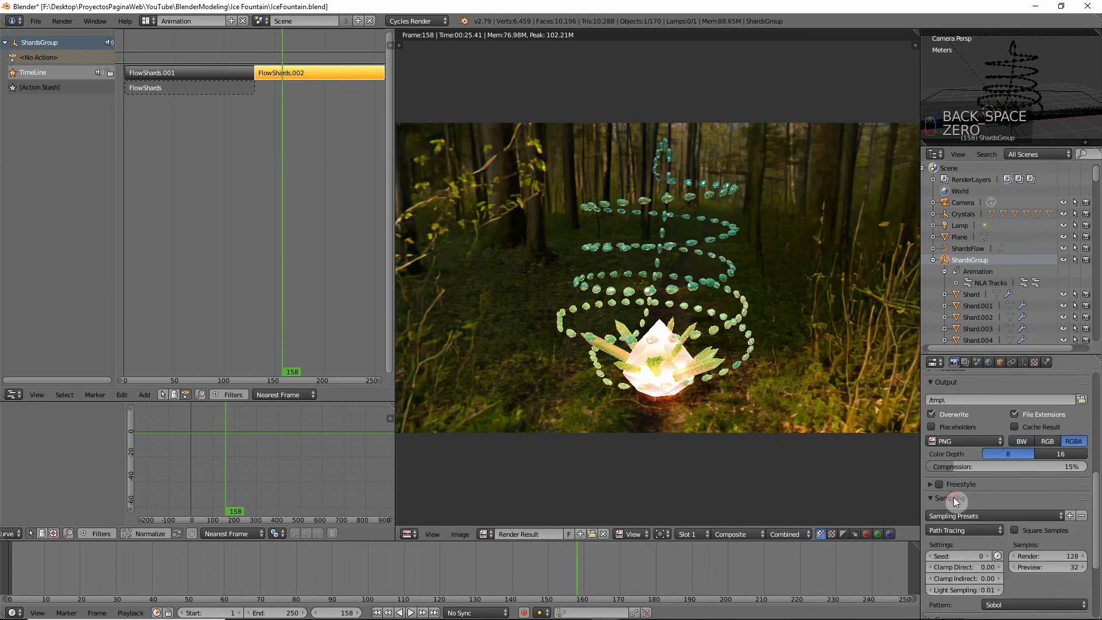
scroll(1022, 508, "down", 2)
left_click(1060, 510)
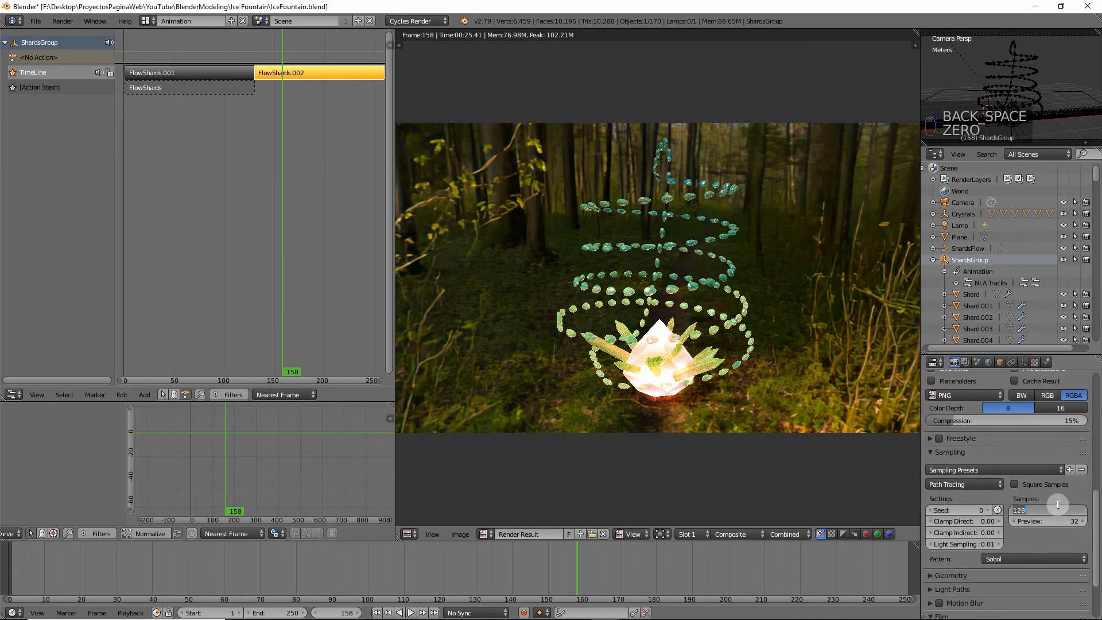
type("256")
key("Return")
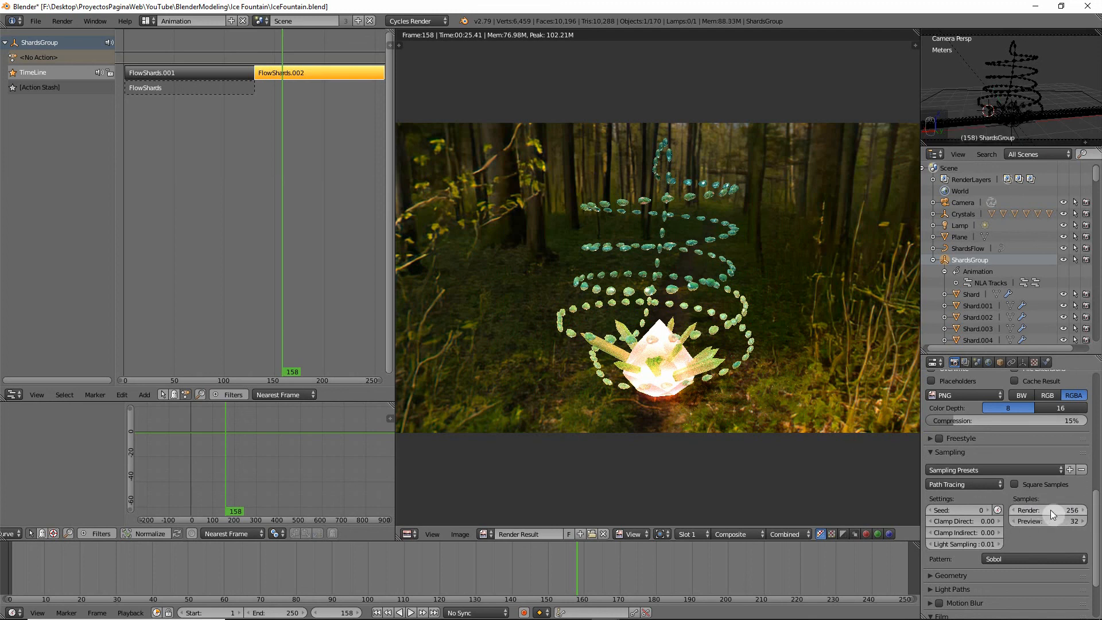
Step: Set the render output path to the Sequence folder inside the Ice Fountain project folder
scroll(1051, 510, "up", 6)
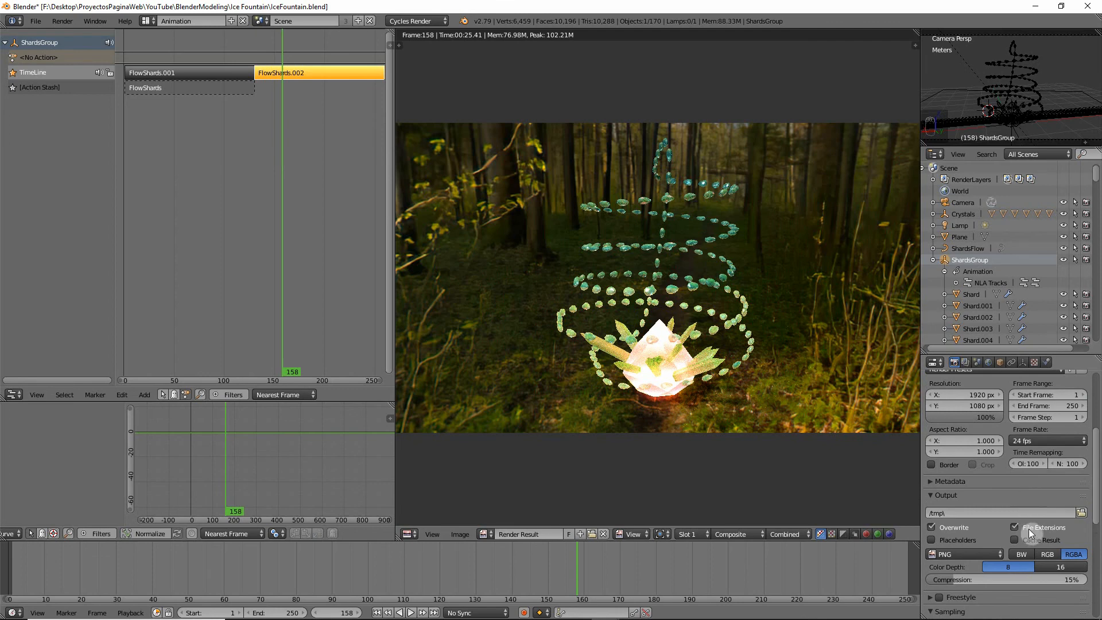
scroll(1029, 529, "down", 2)
left_click(1080, 466)
left_click(188, 90)
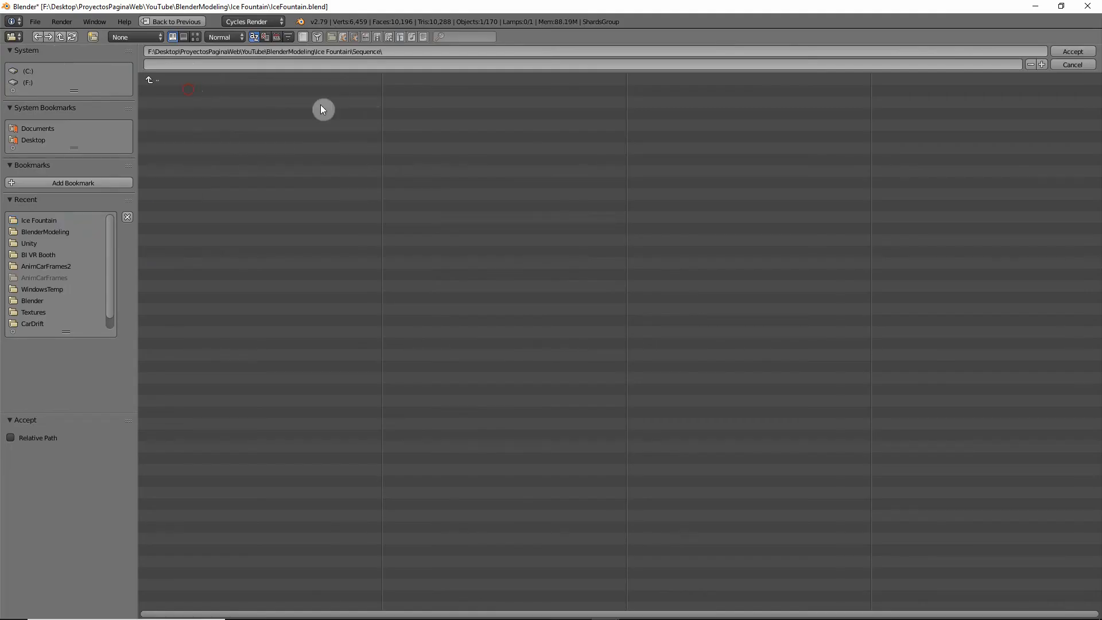
left_click(1073, 51)
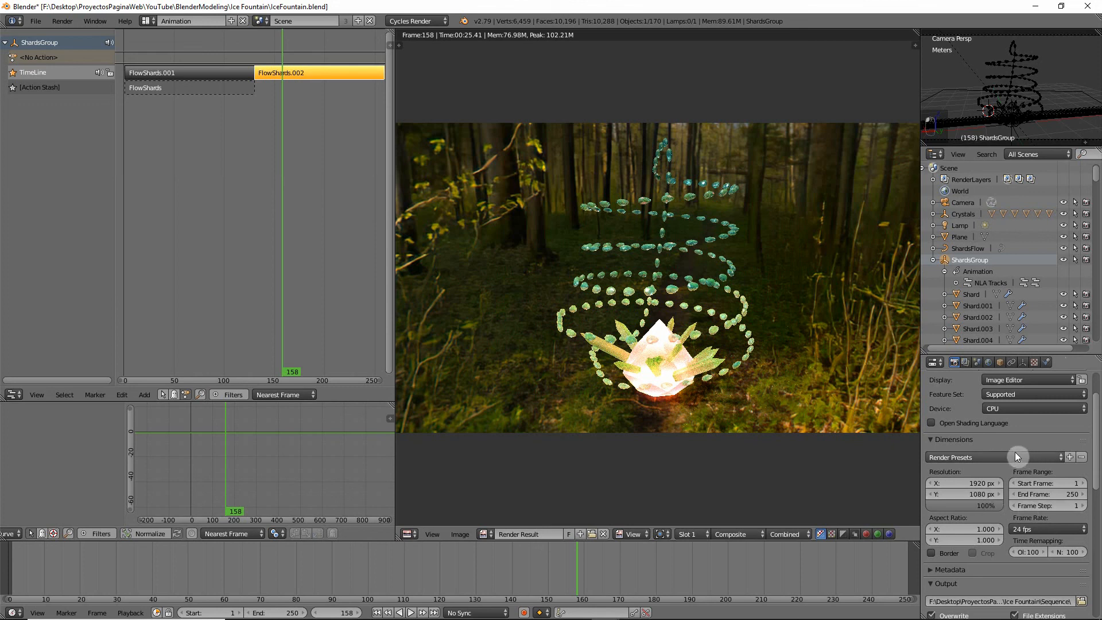
Step: Set the render device to GPU Compute
left_click(1008, 409)
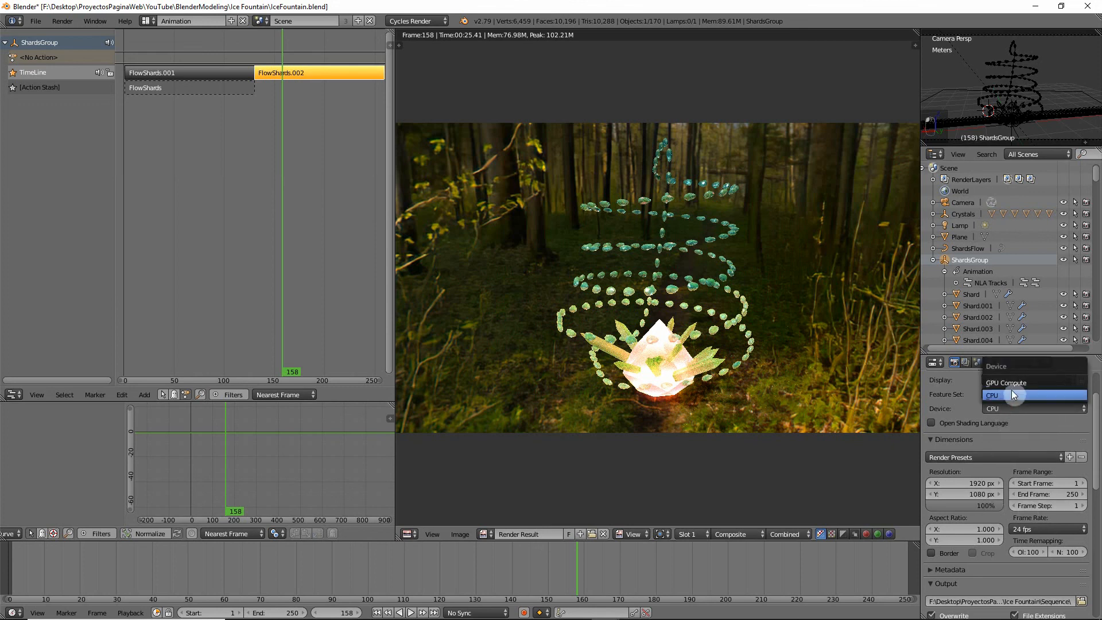
left_click(1014, 382)
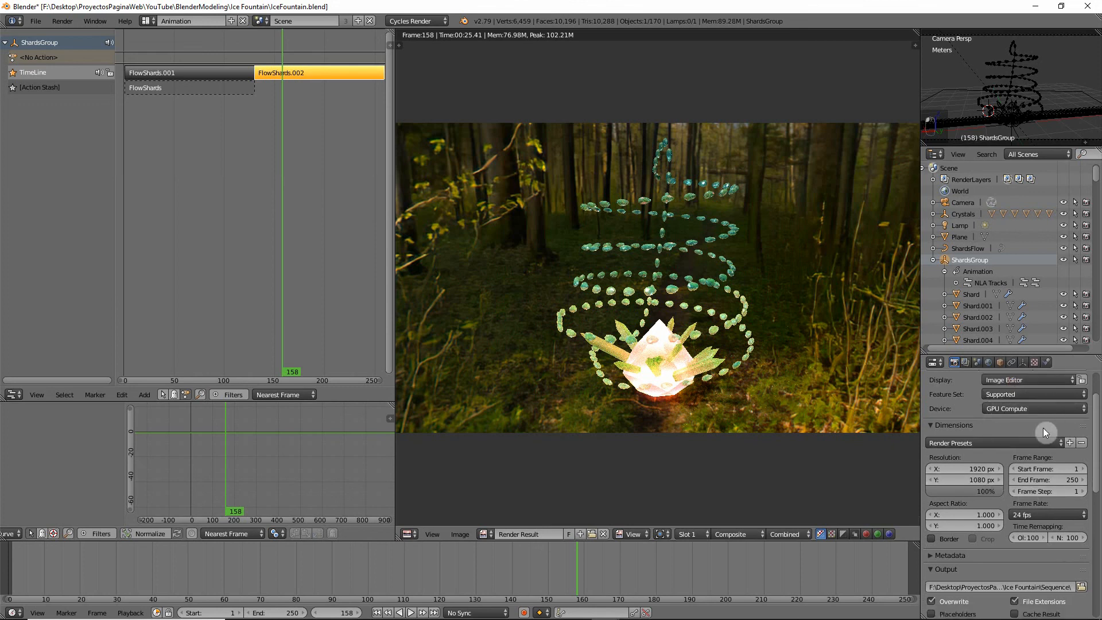
scroll(1043, 428, "up", 2)
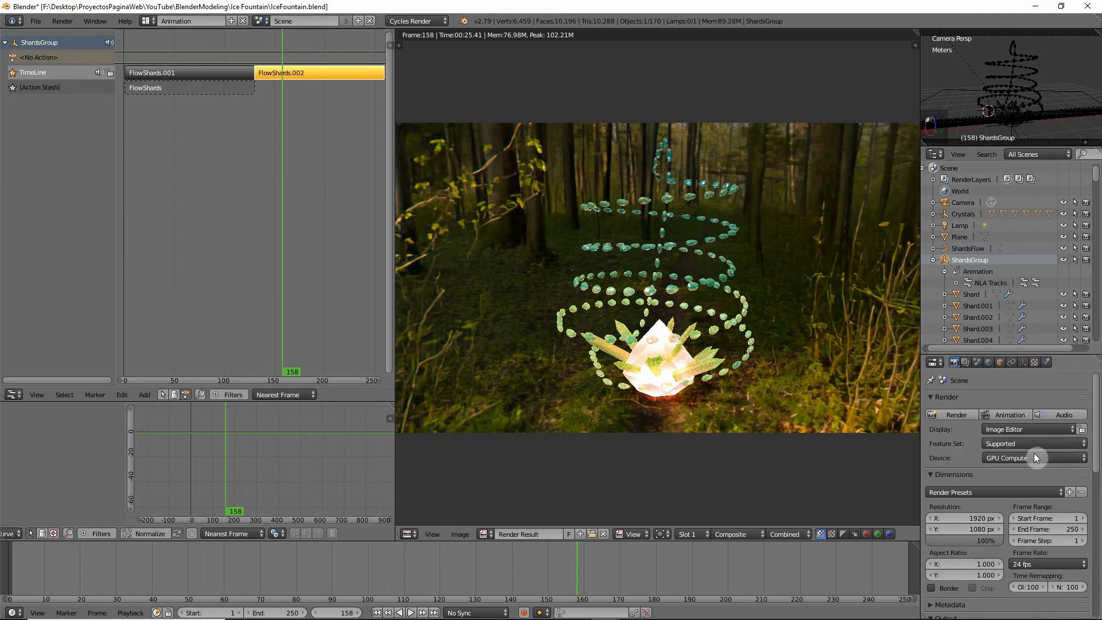
Step: Review the render settings and start rendering the animation
scroll(1069, 533, "down", 7)
scroll(1069, 533, "up", 7)
left_click(1011, 415)
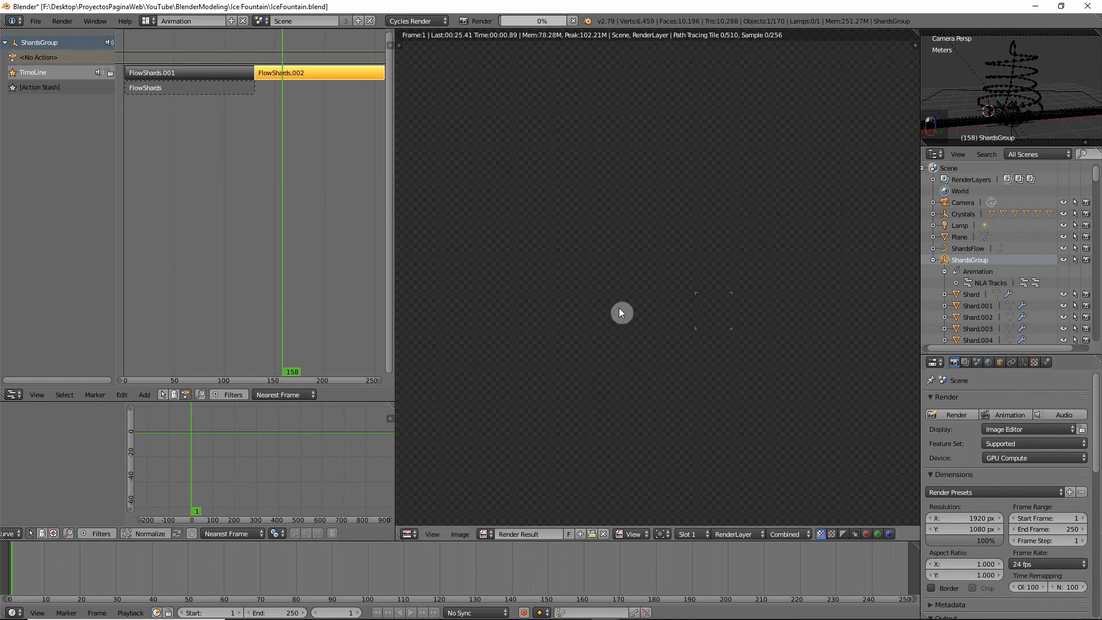